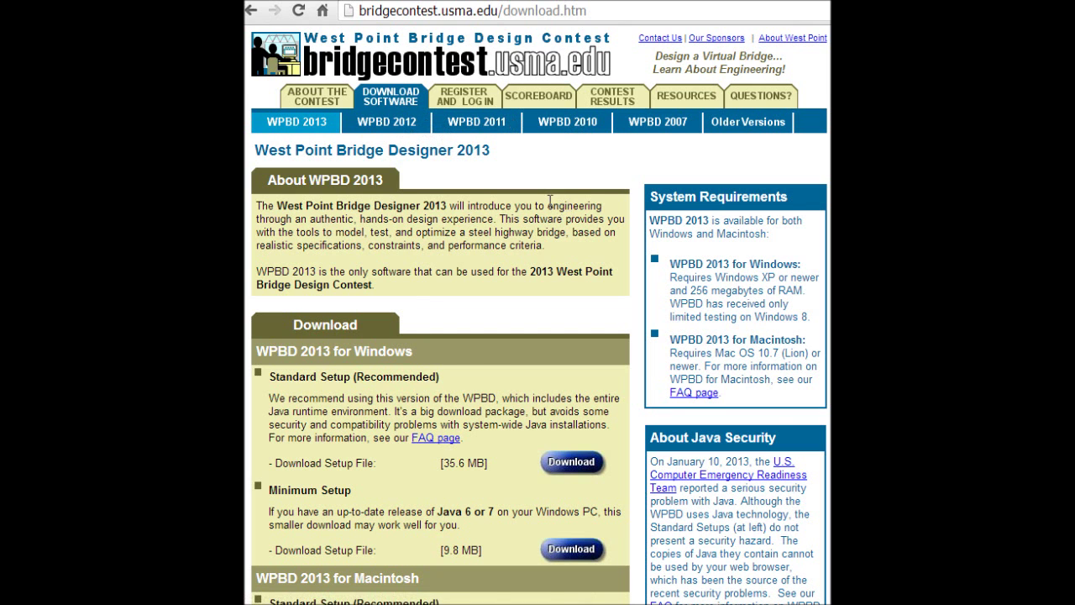
# Review the WPBD 2013 download options and download the recommended Standard Setup file for Windows
pyautogui.scroll(-1, 559, 206)
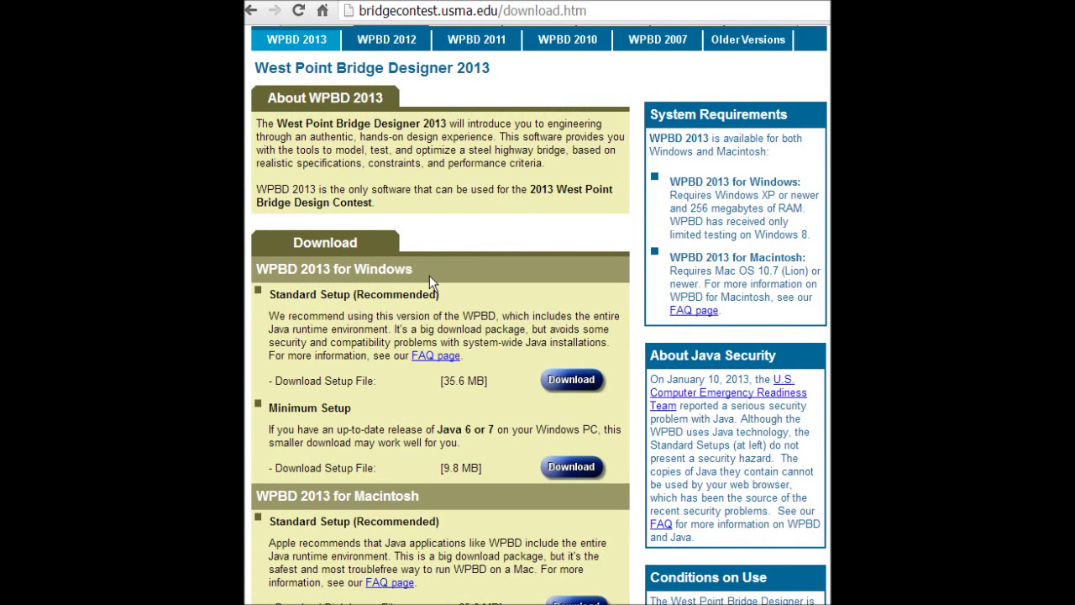
pyautogui.scroll(-2, 424, 299)
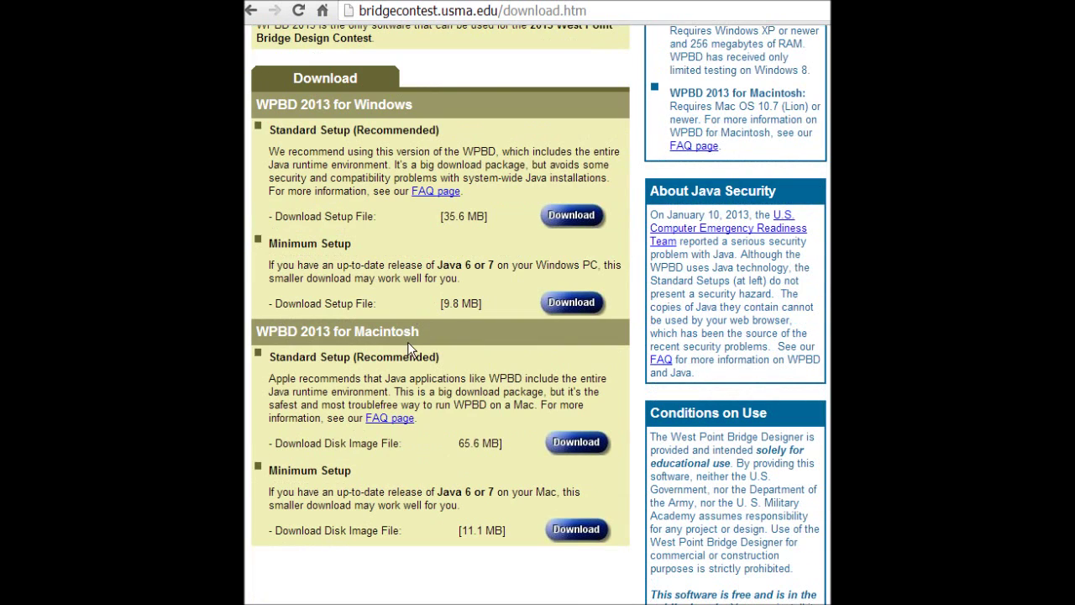
pyautogui.scroll(1, 408, 342)
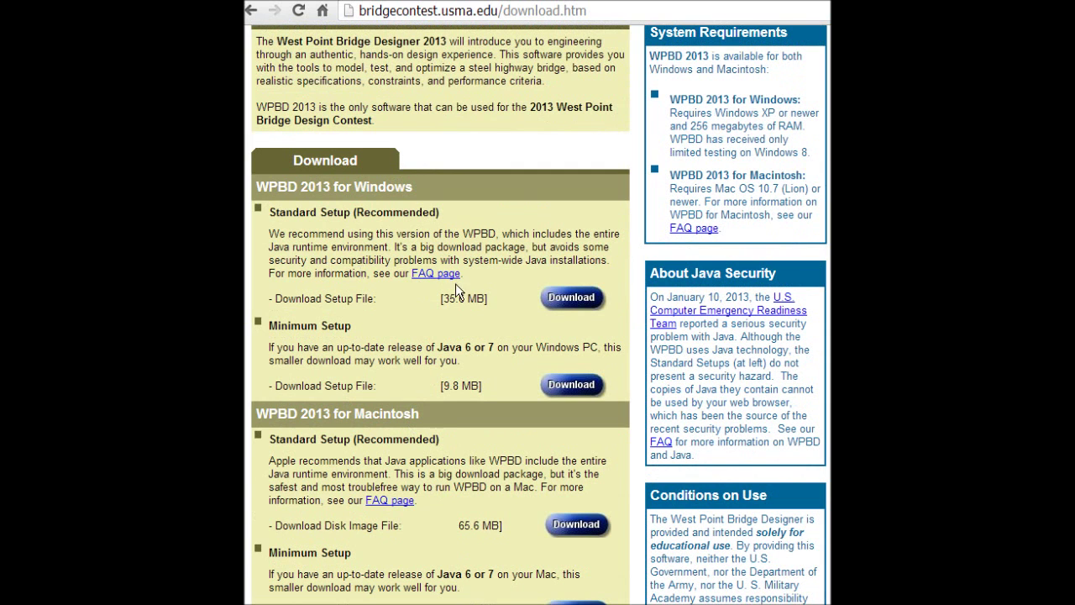
pyautogui.scroll(1, 340, 308)
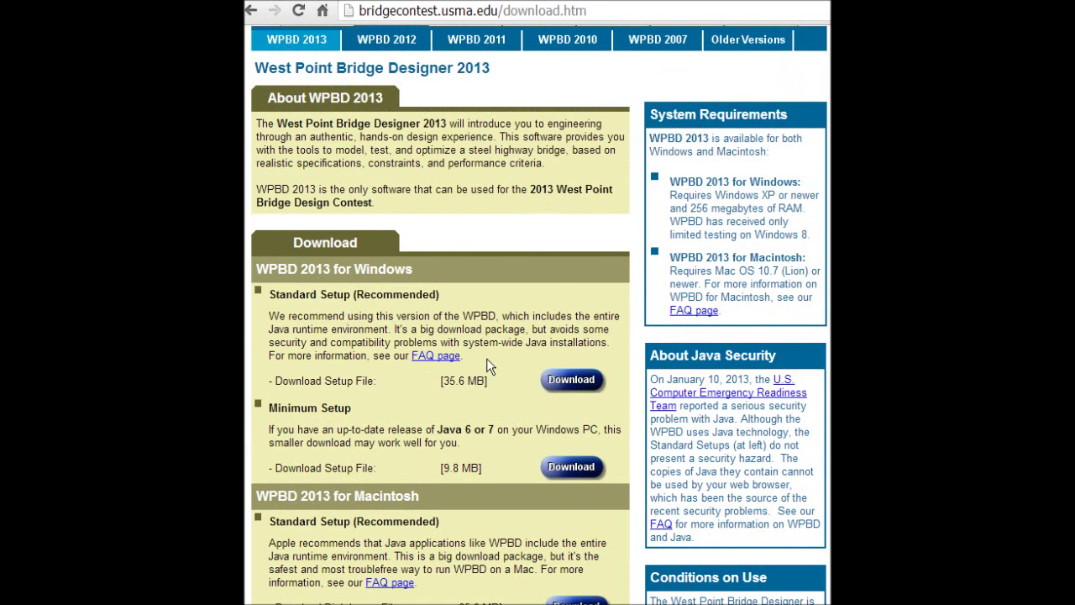
pyautogui.click(587, 386)
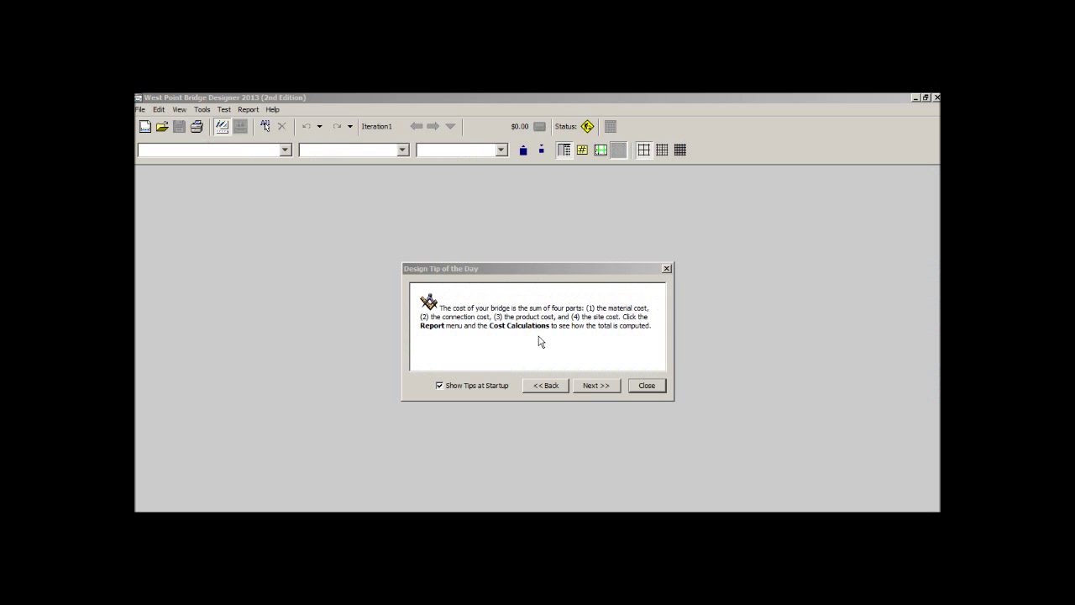
# Read through several design tips of the day and close the tip window
pyautogui.click(598, 386)
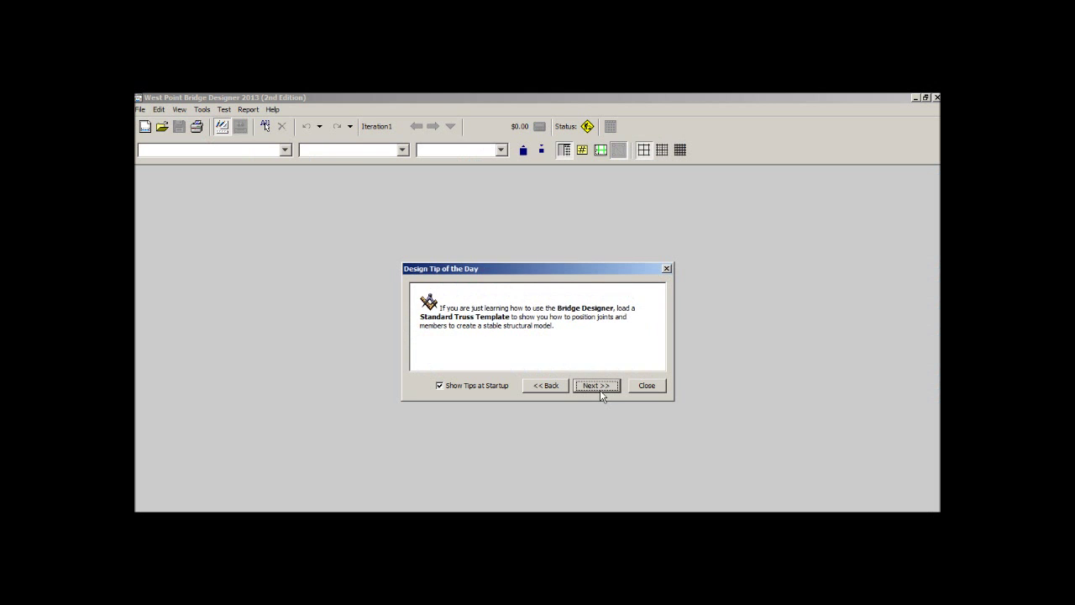
pyautogui.click(600, 390)
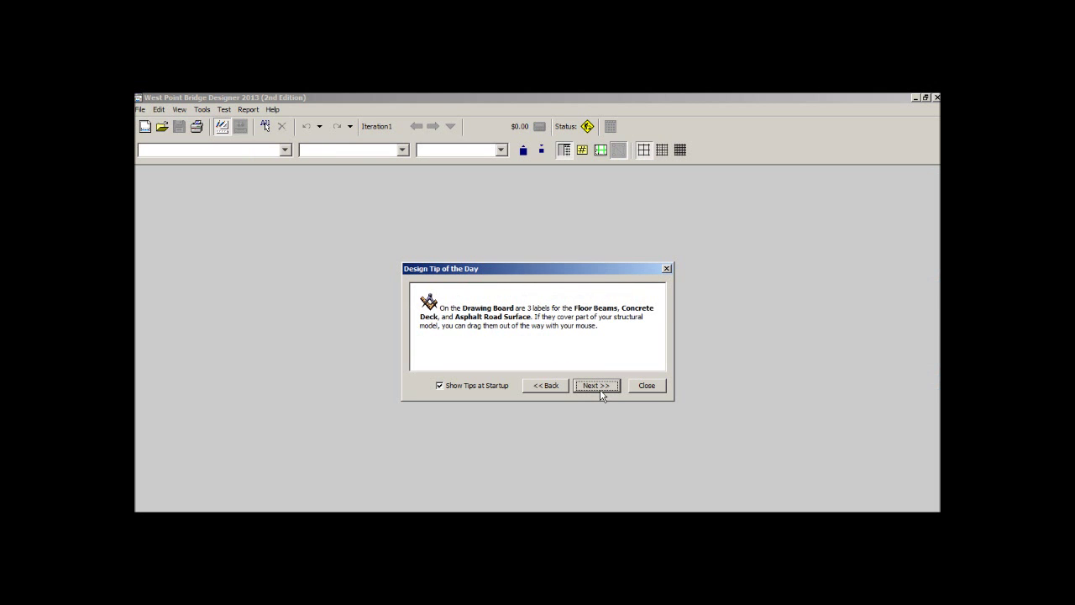
pyautogui.click(600, 387)
pyautogui.click(600, 388)
pyautogui.click(600, 388)
pyautogui.click(600, 389)
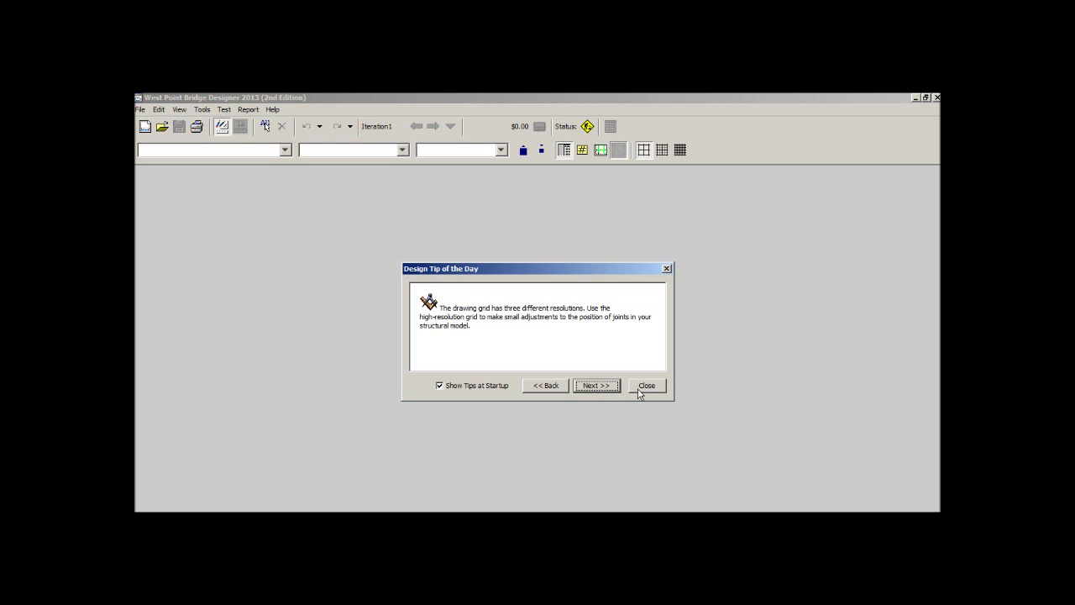
pyautogui.moveTo(599, 269); pyautogui.dragTo(637, 223)
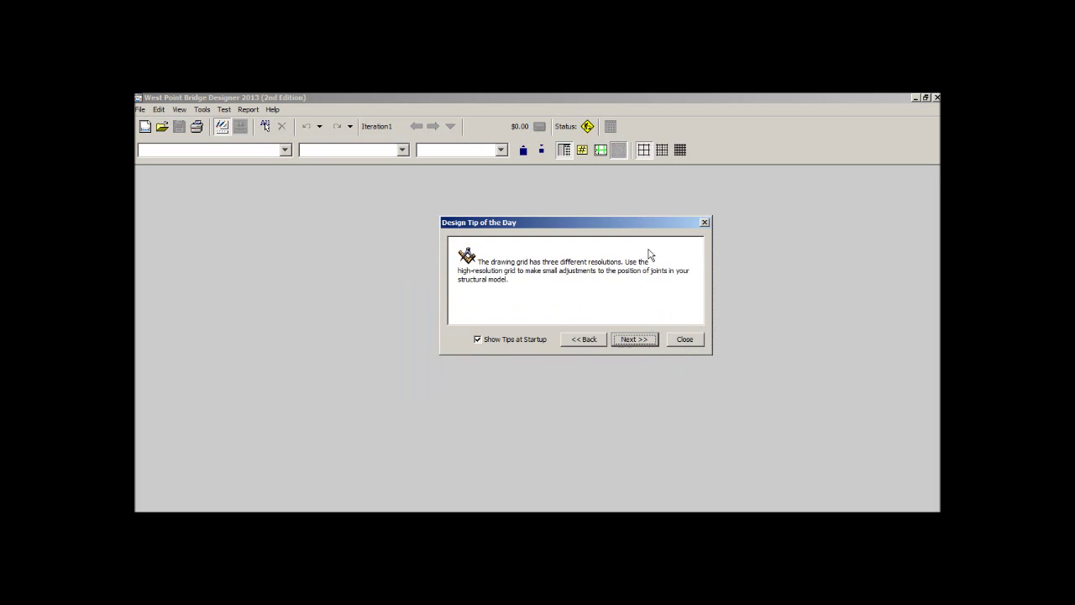
pyautogui.click(685, 338)
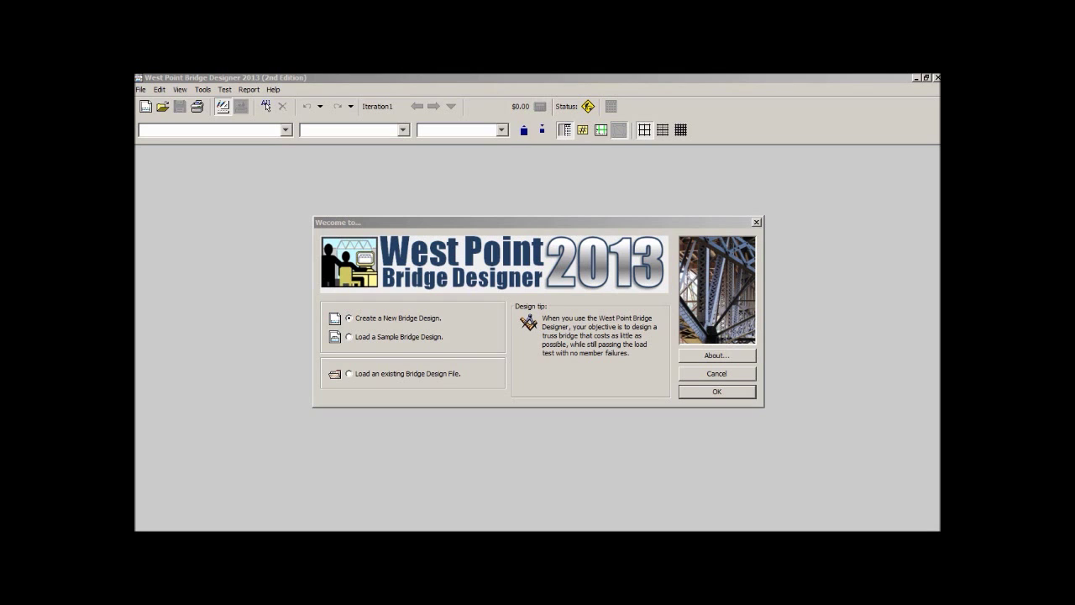
# Preview the sample bridge designs from the 44 meter suspension bridge to the 36 meter combined truss bridge without loading one
pyautogui.click(349, 337)
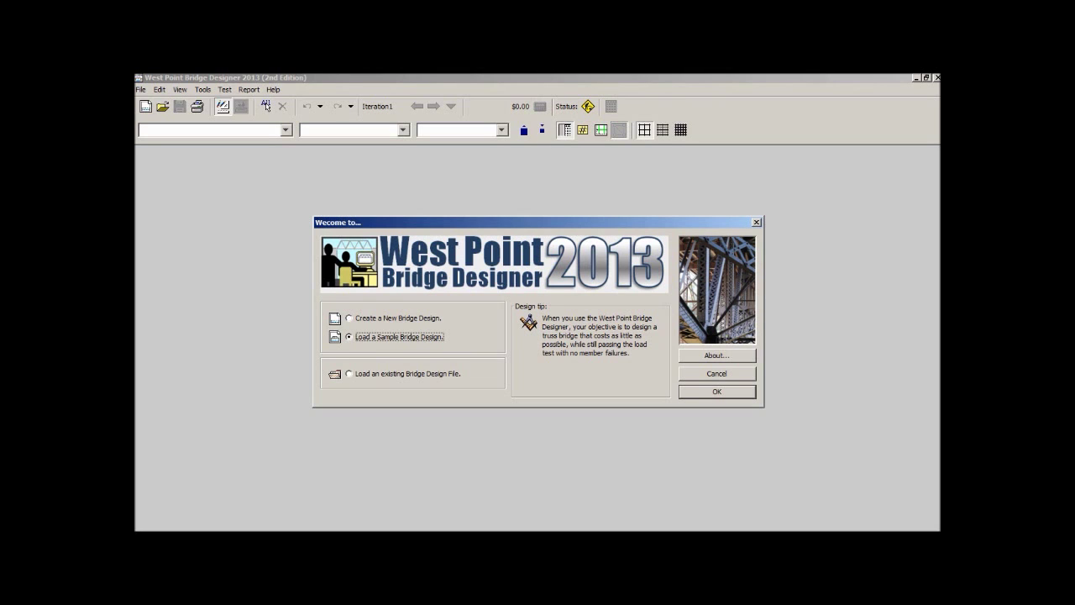
pyautogui.press('Return')
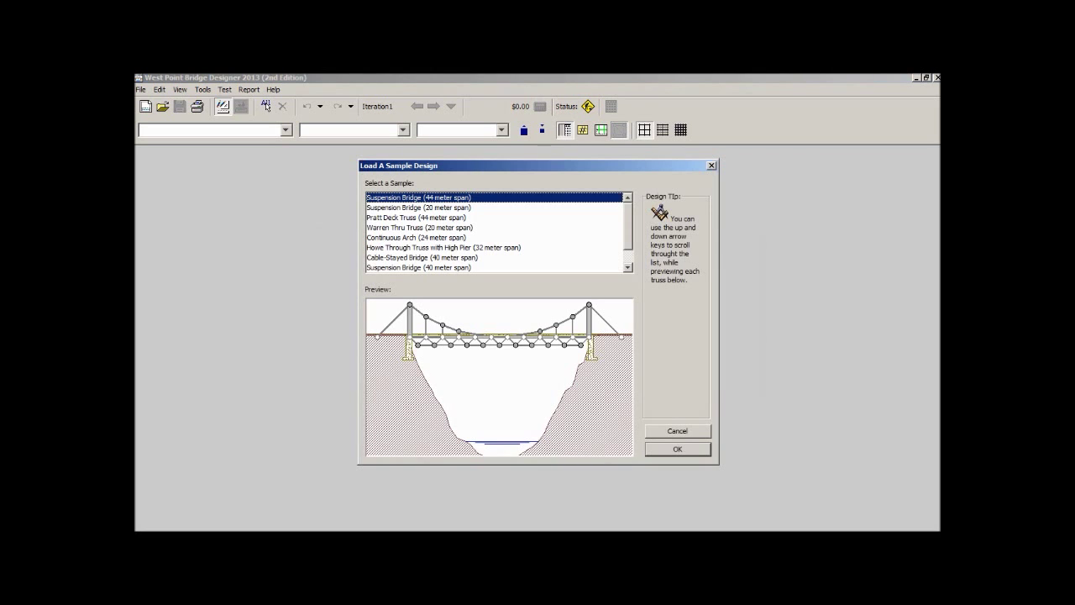
pyautogui.press('Down')
pyautogui.press('Down')
pyautogui.press('Down')
pyautogui.press('Down')
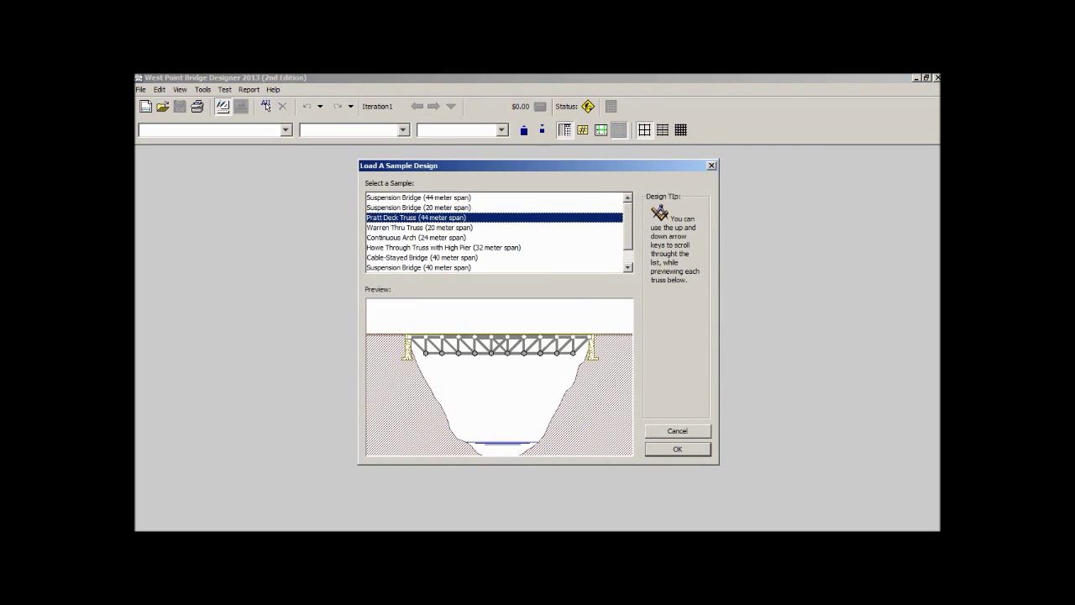
pyautogui.press('Down')
pyautogui.press('Down')
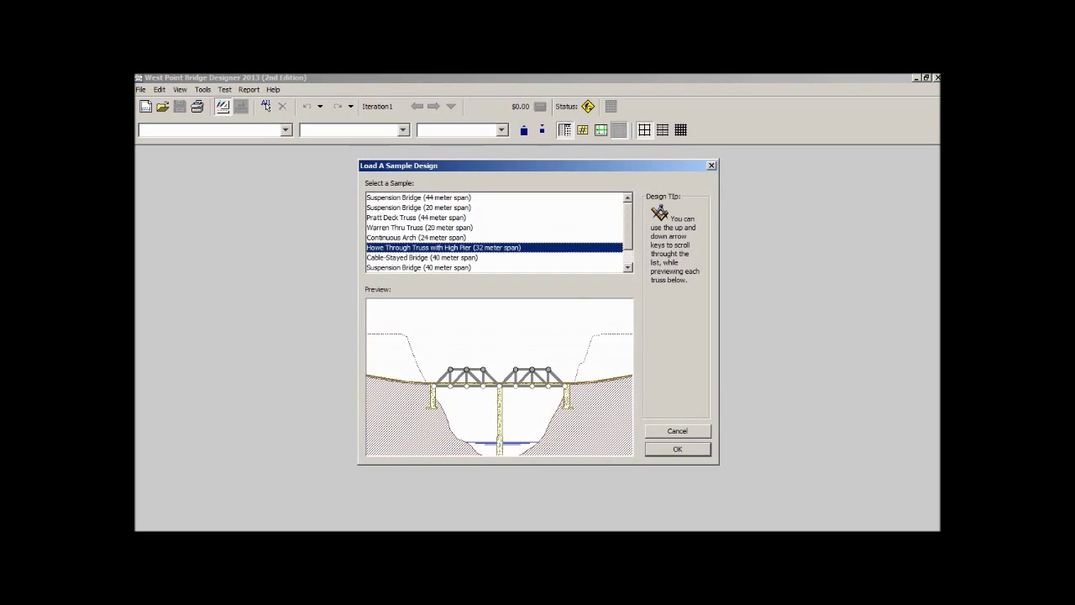
pyautogui.press('Down')
pyautogui.press('Down')
pyautogui.press('Down')
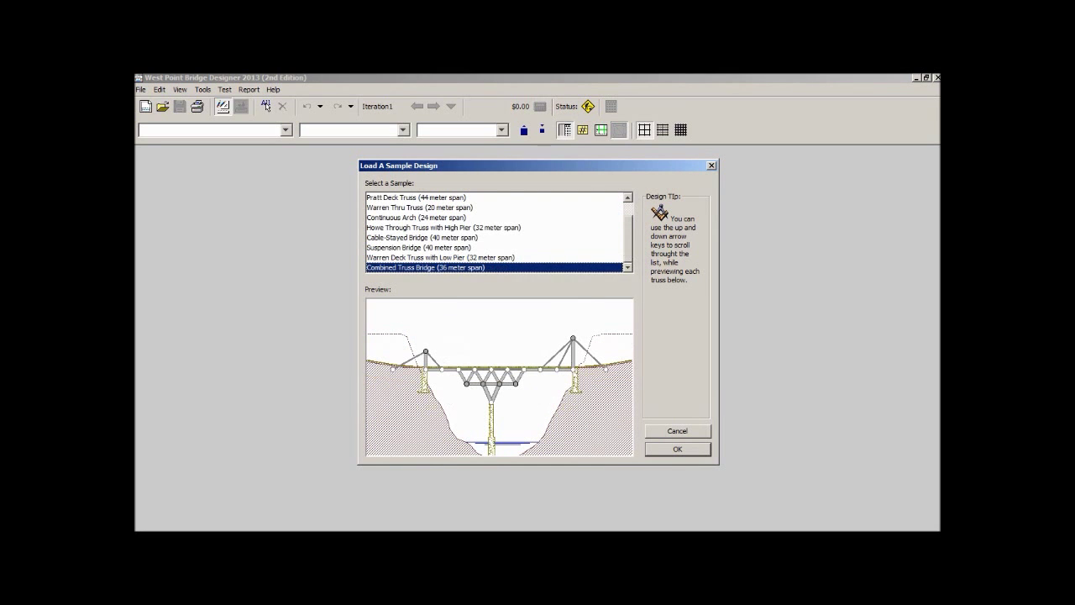
pyautogui.press('Escape')
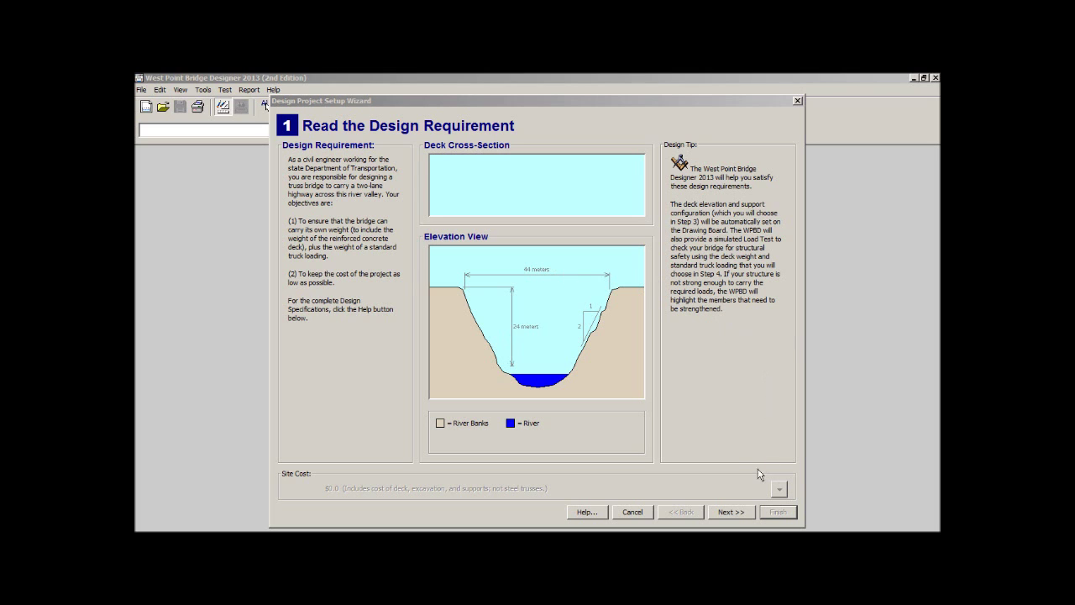
# Advance the project setup past the design requirement and review the Design Specifications help topic
pyautogui.click(730, 512)
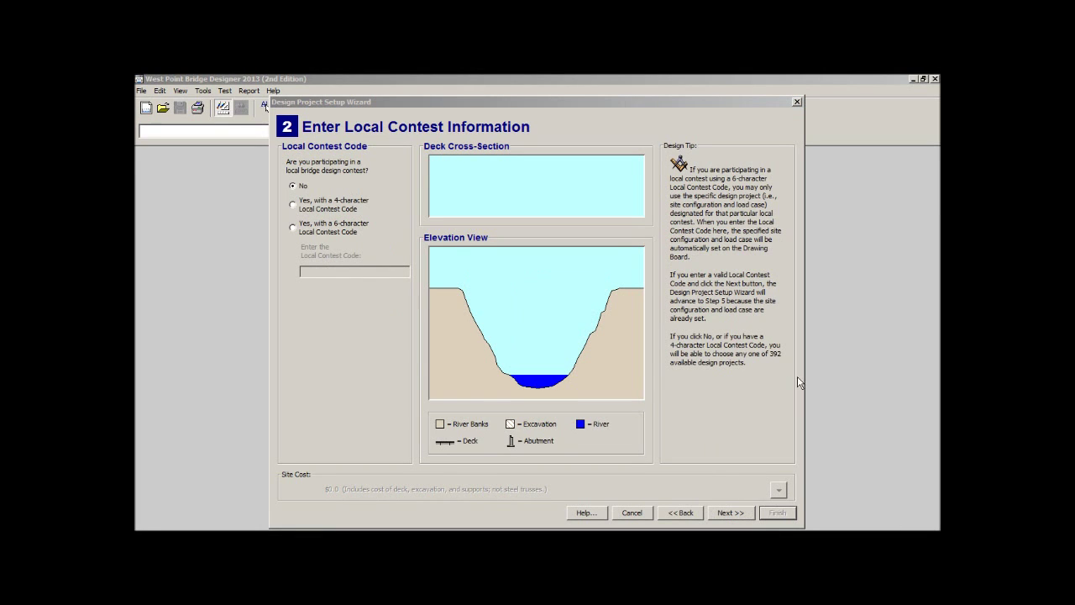
pyautogui.click(594, 516)
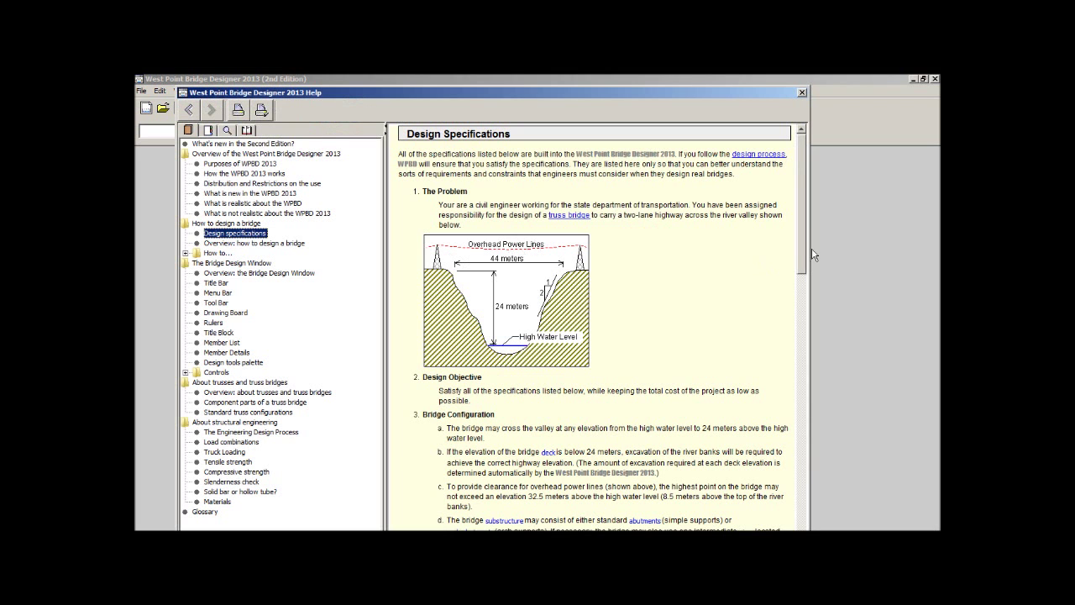
pyautogui.moveTo(802, 251); pyautogui.dragTo(801, 279)
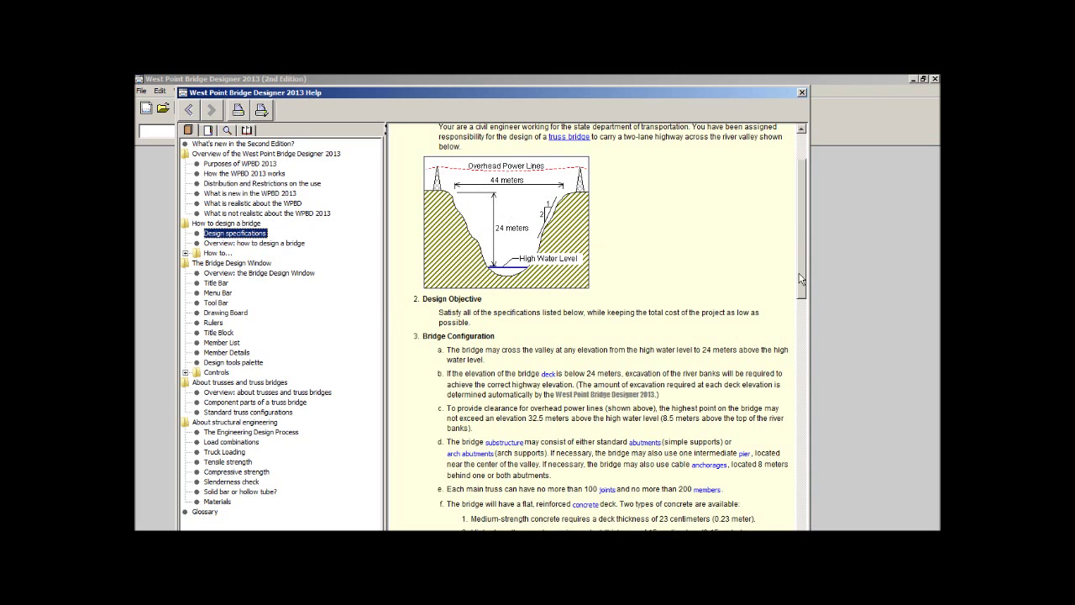
pyautogui.scroll(3, 800, 253)
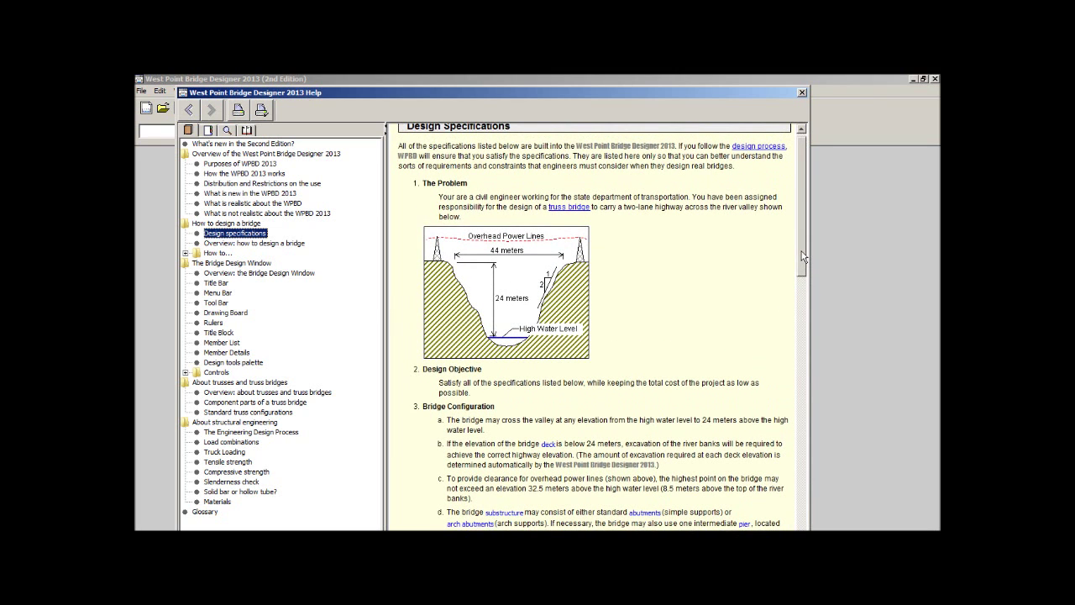
pyautogui.moveTo(802, 256); pyautogui.dragTo(804, 230)
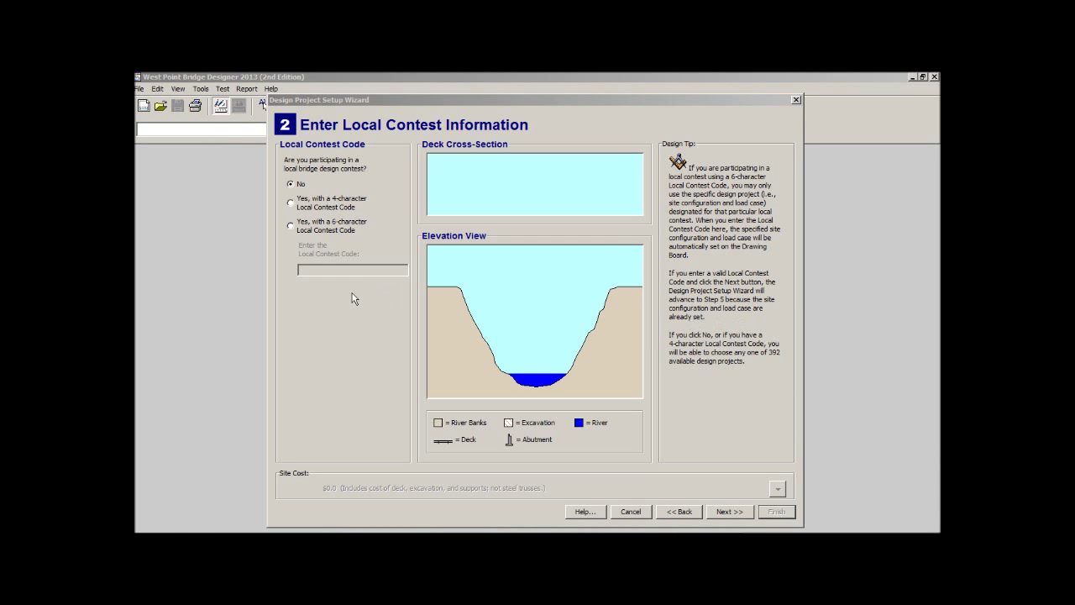
# Try the 4-character Local Contest Code option and set the local contest participation back to No
pyautogui.click(293, 203)
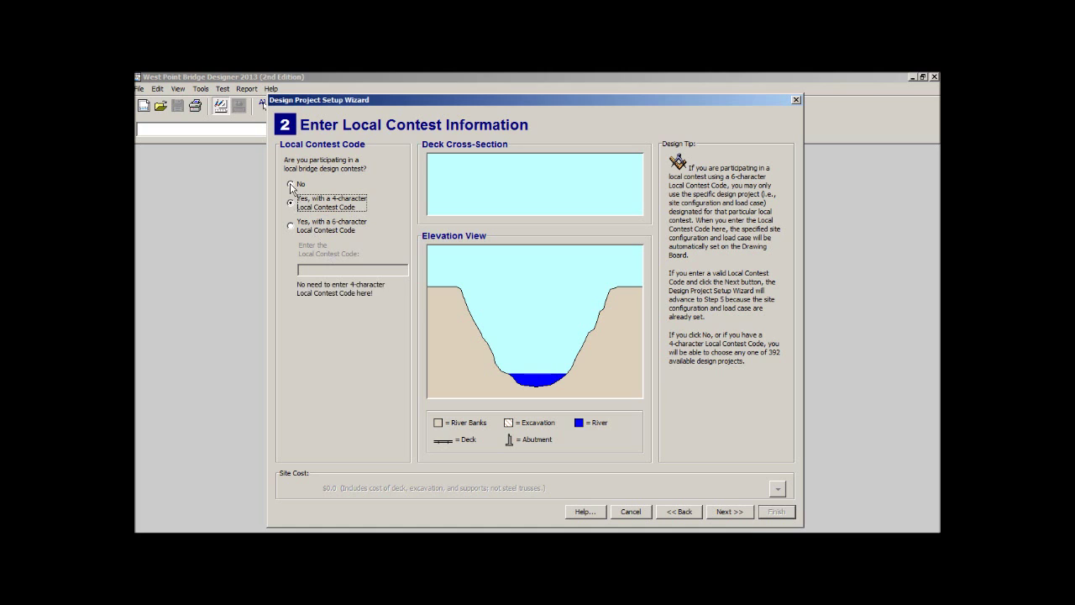
pyautogui.click(291, 186)
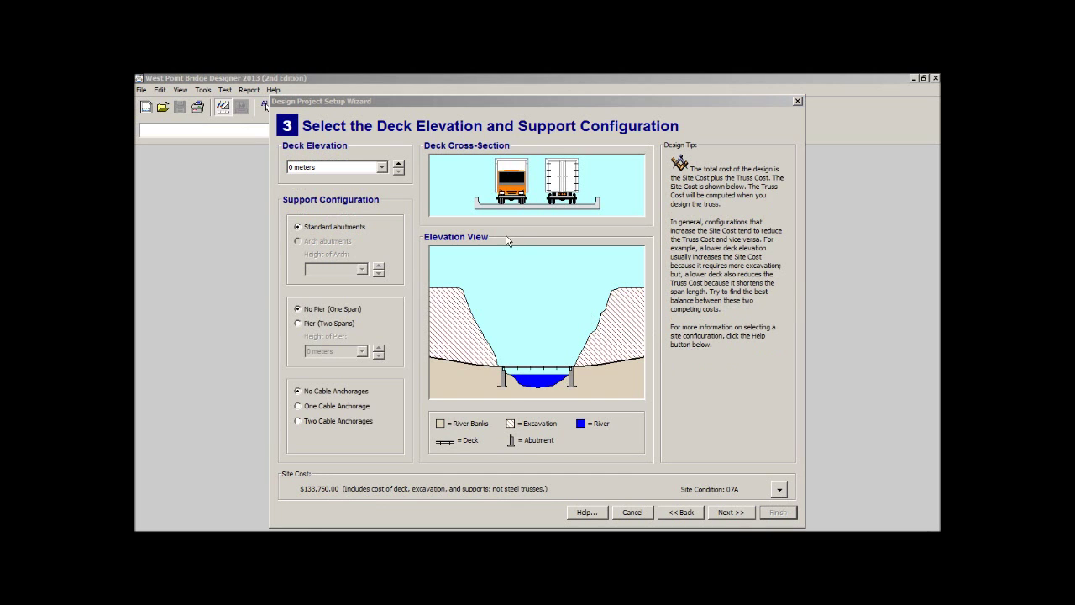
# Try deck elevations of 4, 20, 16 and 12 meters to compare the resulting site cost and elevation view
pyautogui.click(382, 168)
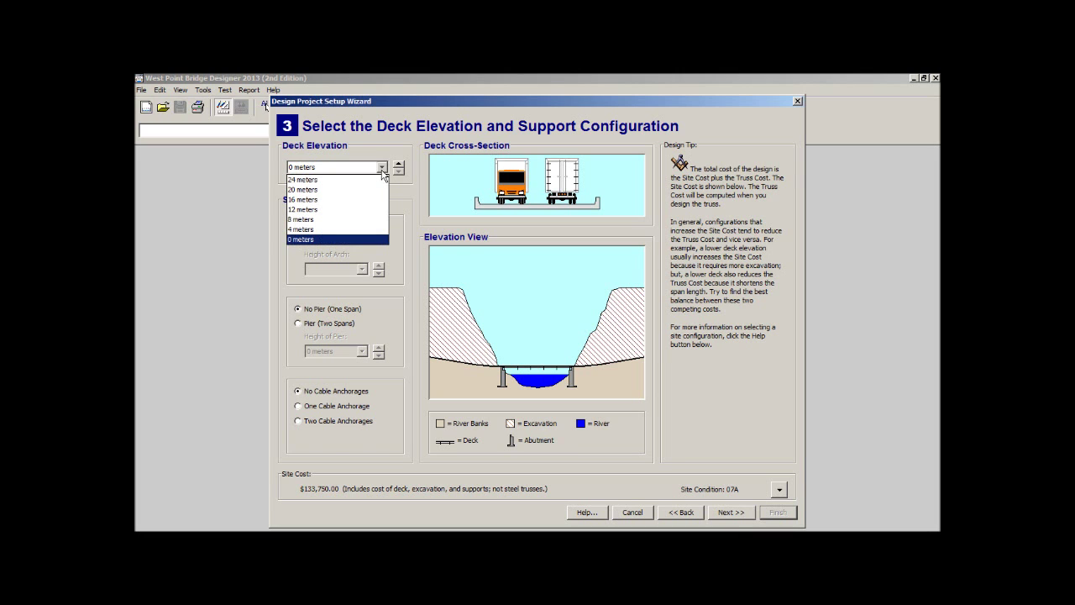
pyautogui.click(360, 229)
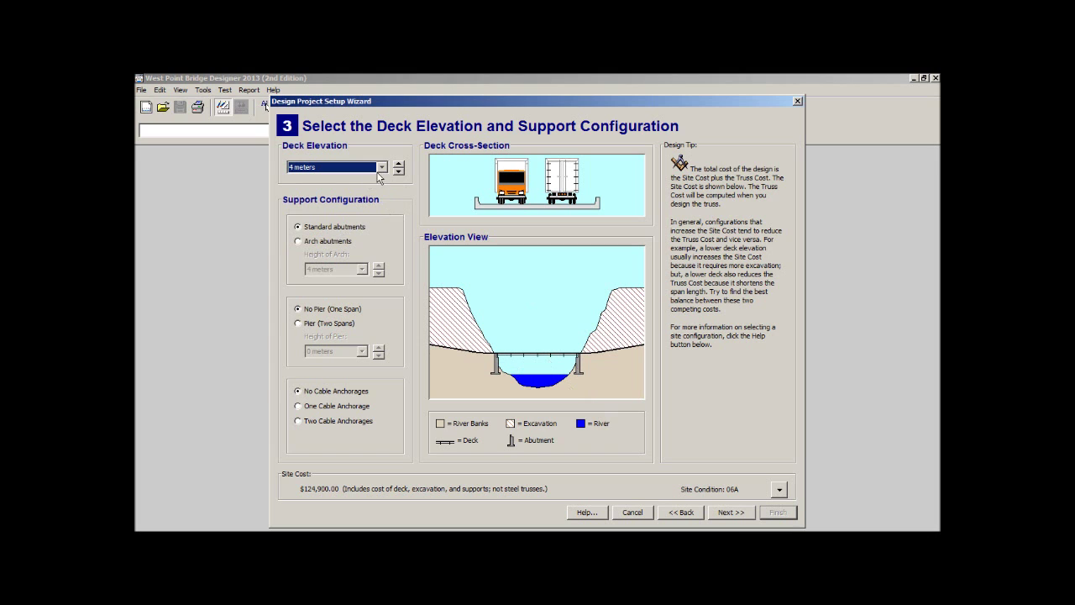
pyautogui.click(381, 168)
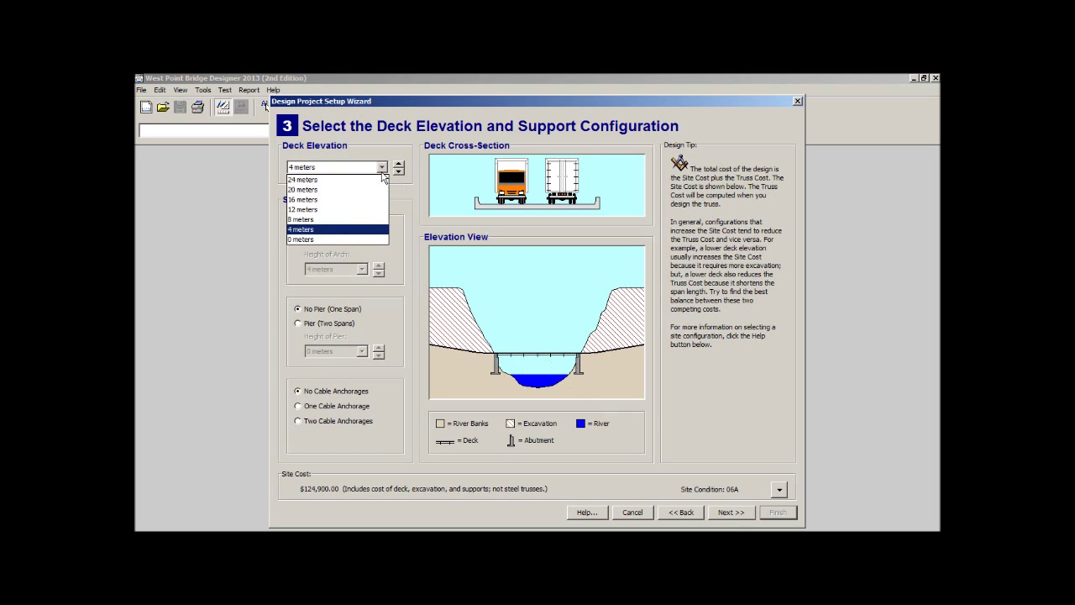
pyautogui.click(322, 190)
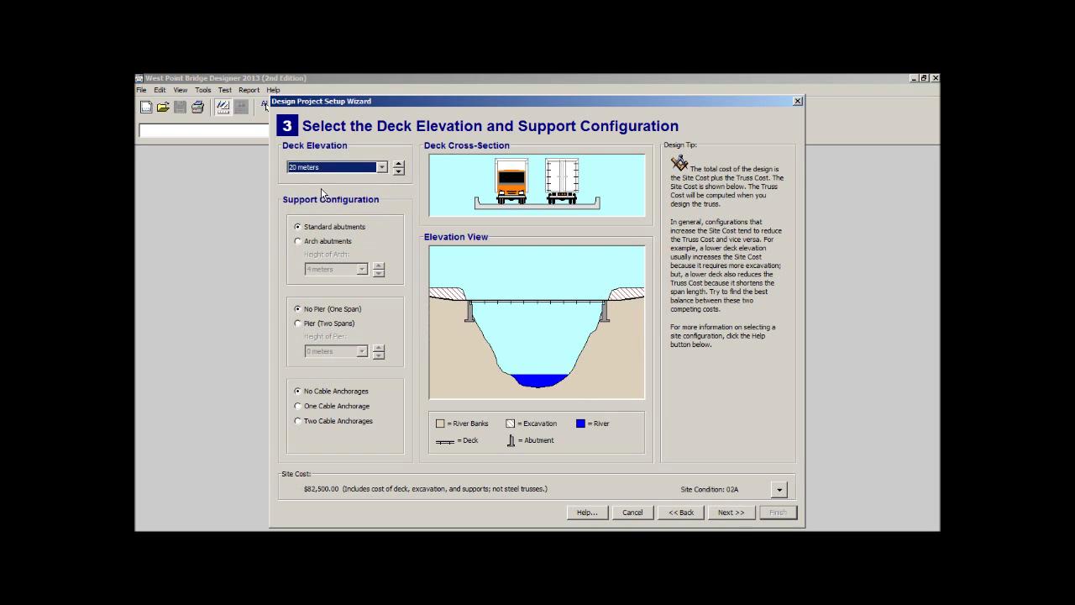
pyautogui.click(381, 168)
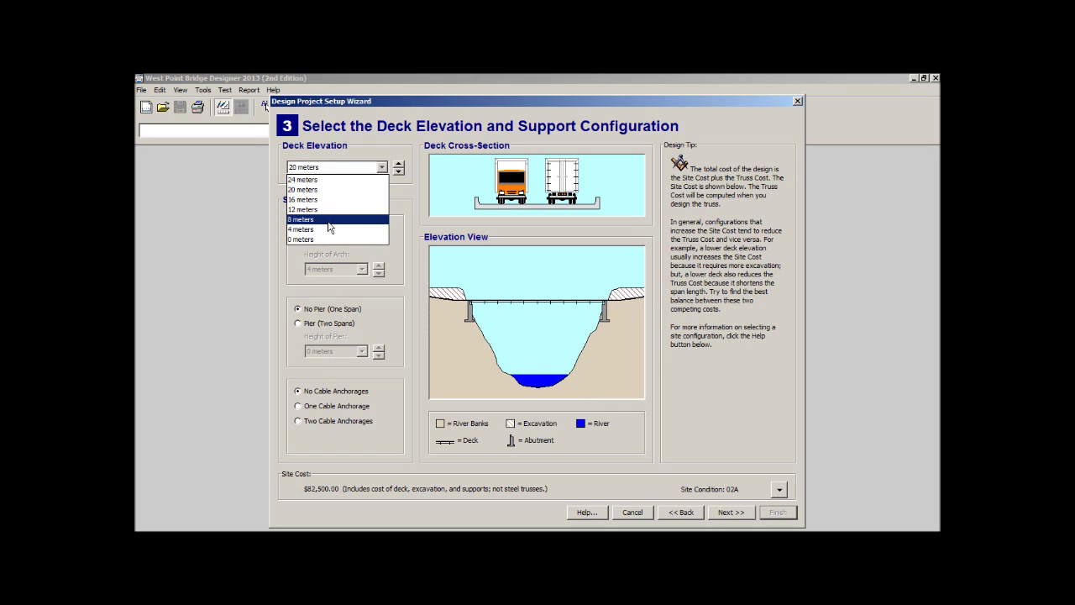
pyautogui.click(335, 200)
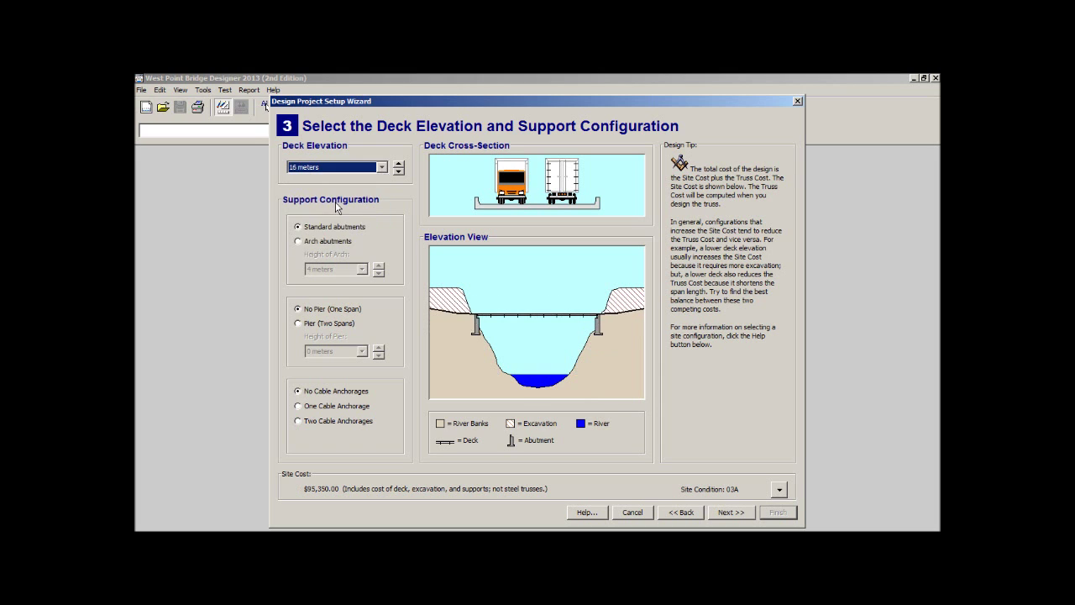
pyautogui.click(399, 167)
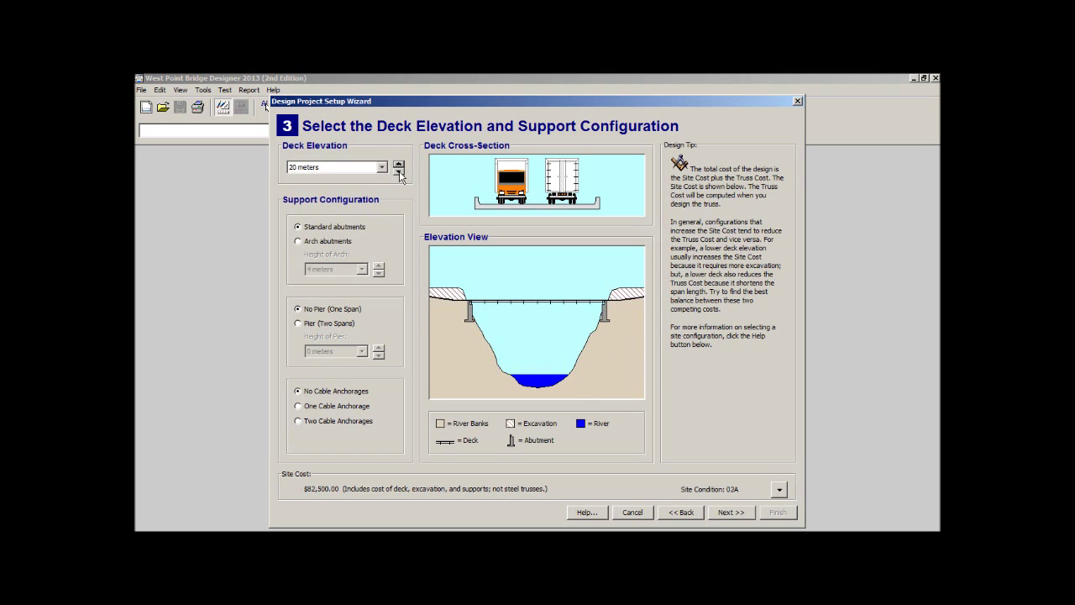
pyautogui.click(400, 172)
pyautogui.click(400, 172)
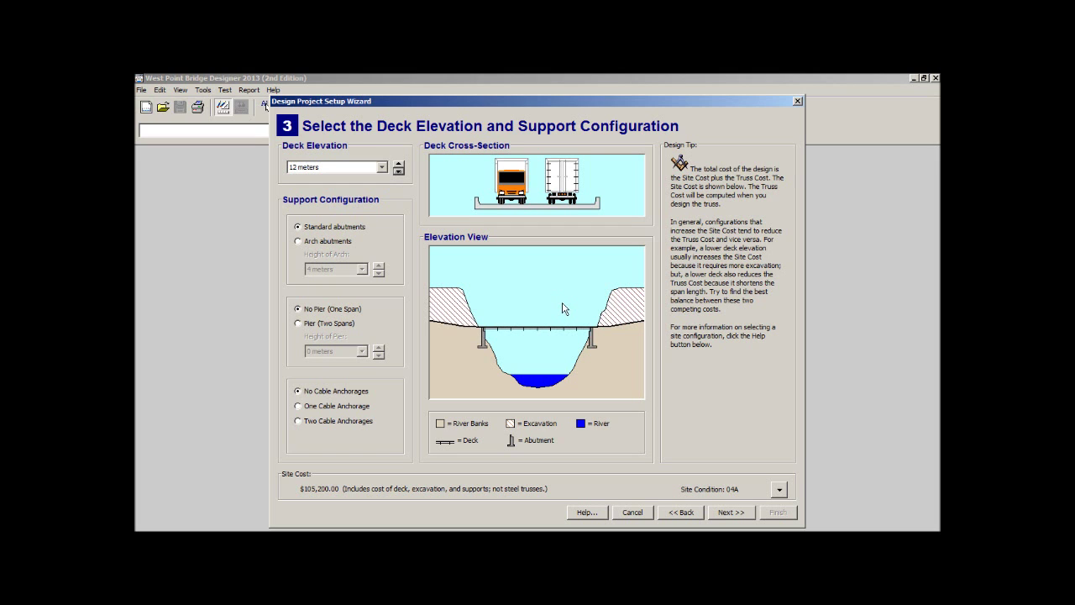
# Compare deck elevations of 0 and 4 meters and set the deck elevation to 4 meters
pyautogui.click(381, 168)
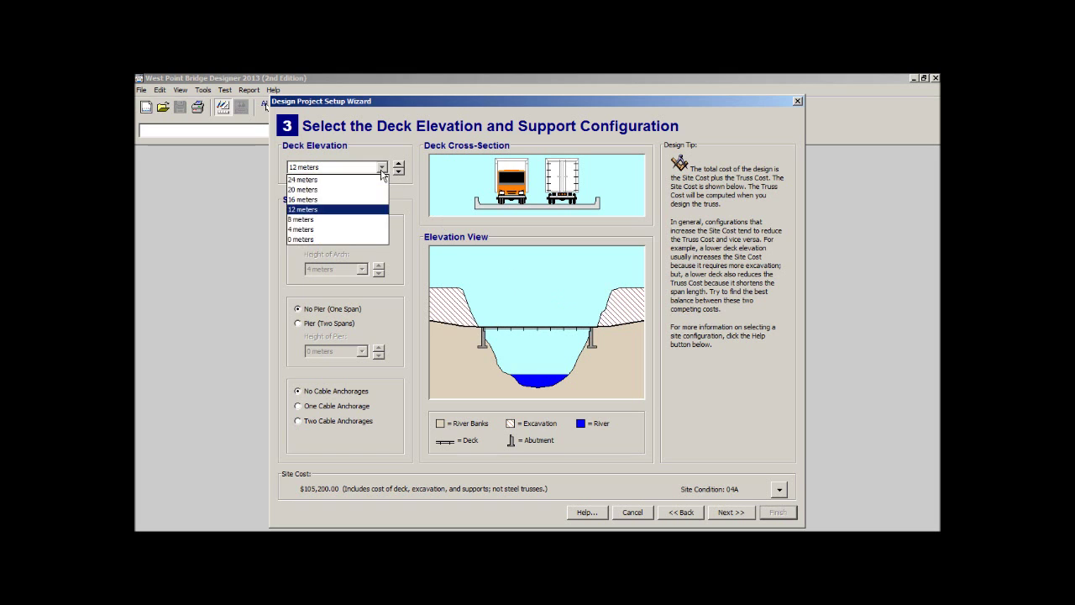
pyautogui.click(324, 232)
pyautogui.click(382, 168)
pyautogui.click(341, 236)
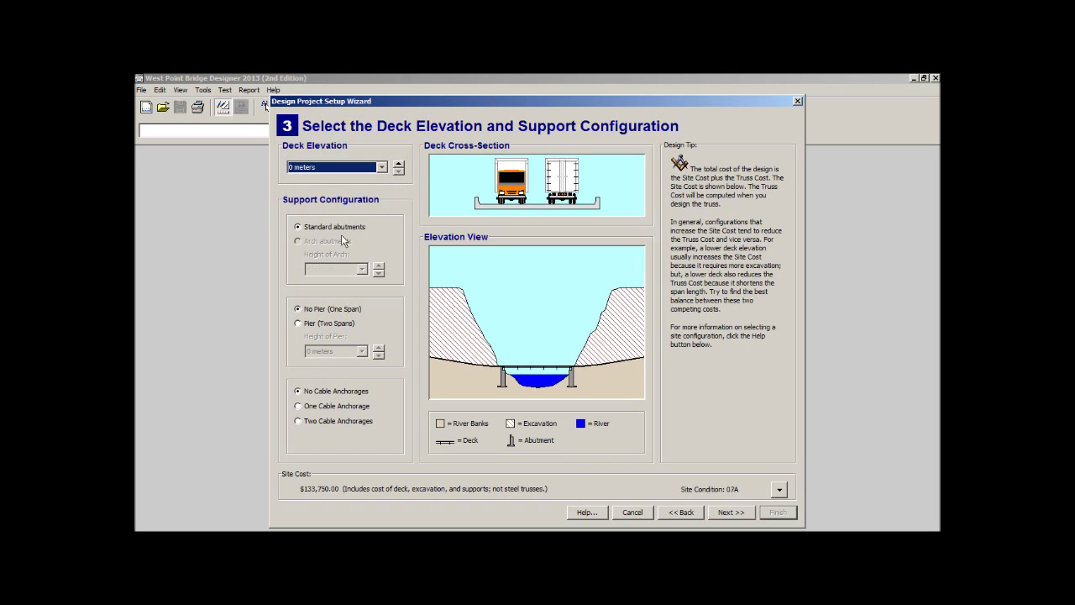
pyautogui.click(382, 167)
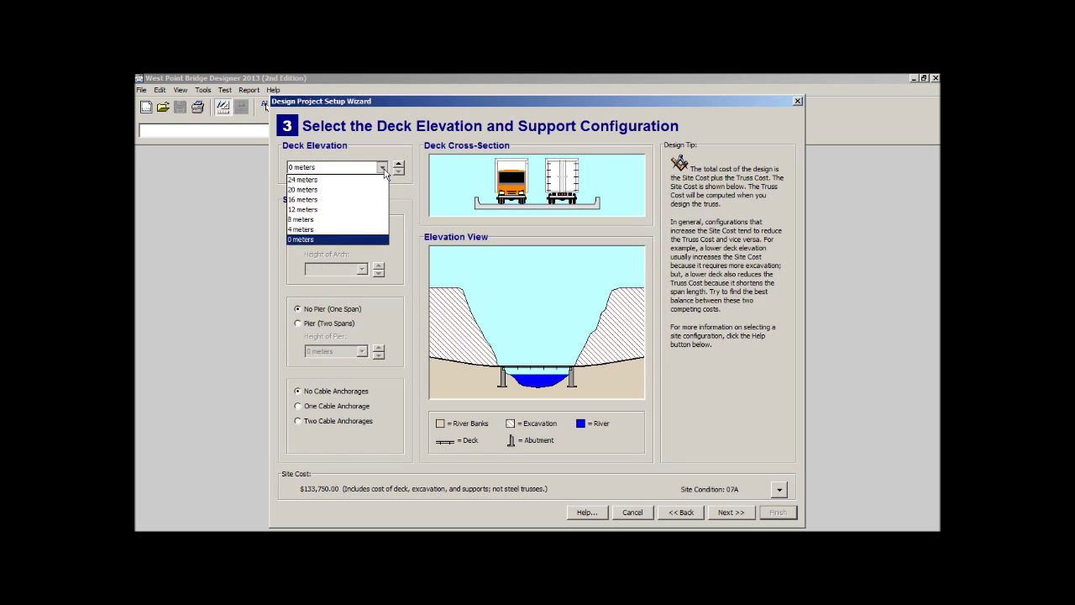
pyautogui.click(324, 233)
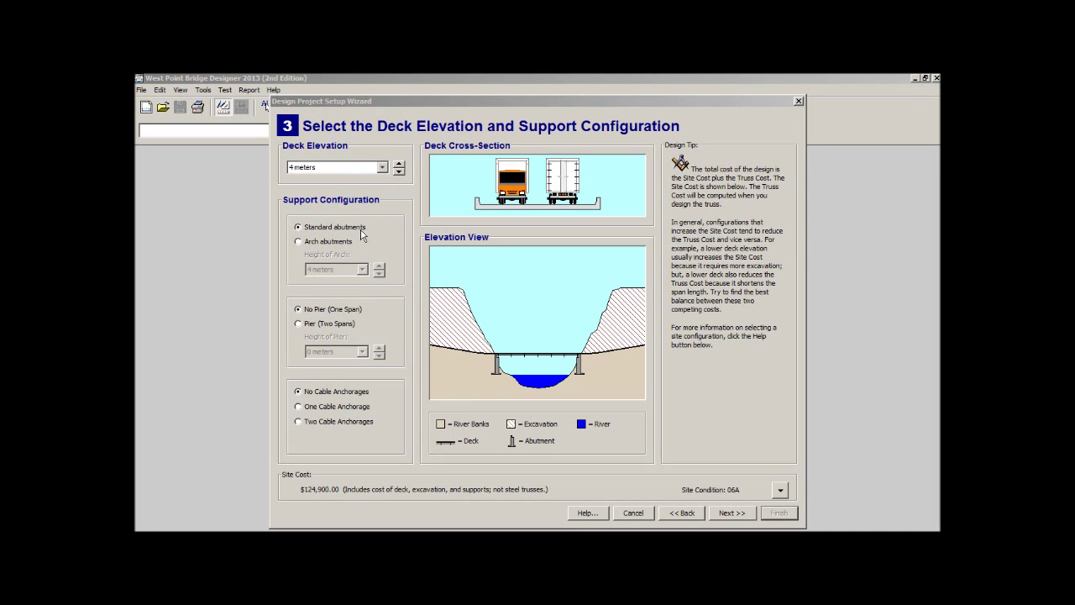
# Try arch abutments and a two-span pier of 0 and 4 meters, returning to standard abutments with No Pier (One Span)
pyautogui.click(308, 243)
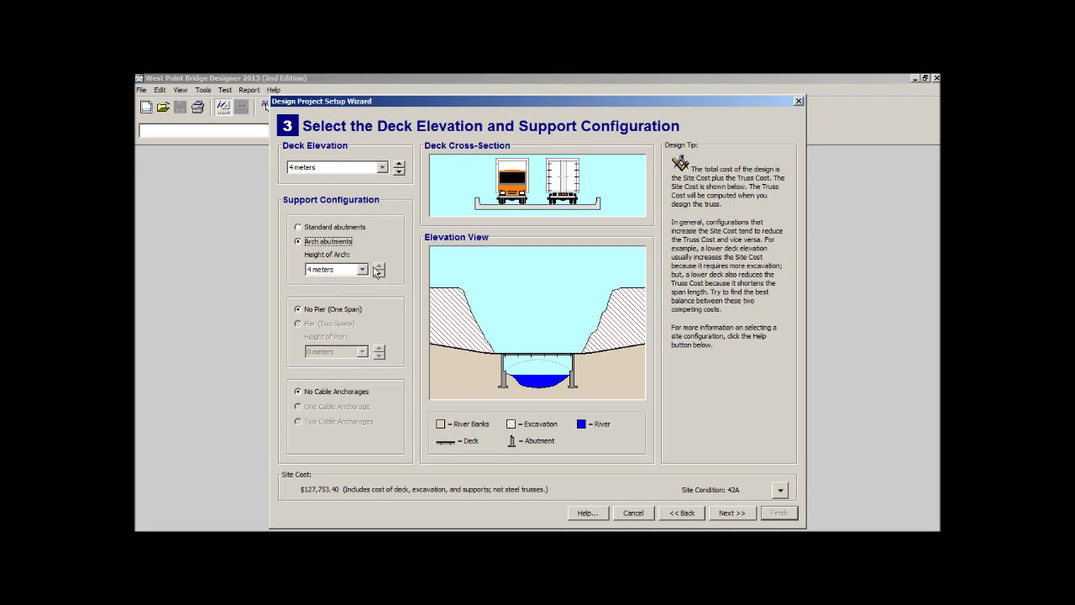
pyautogui.click(318, 228)
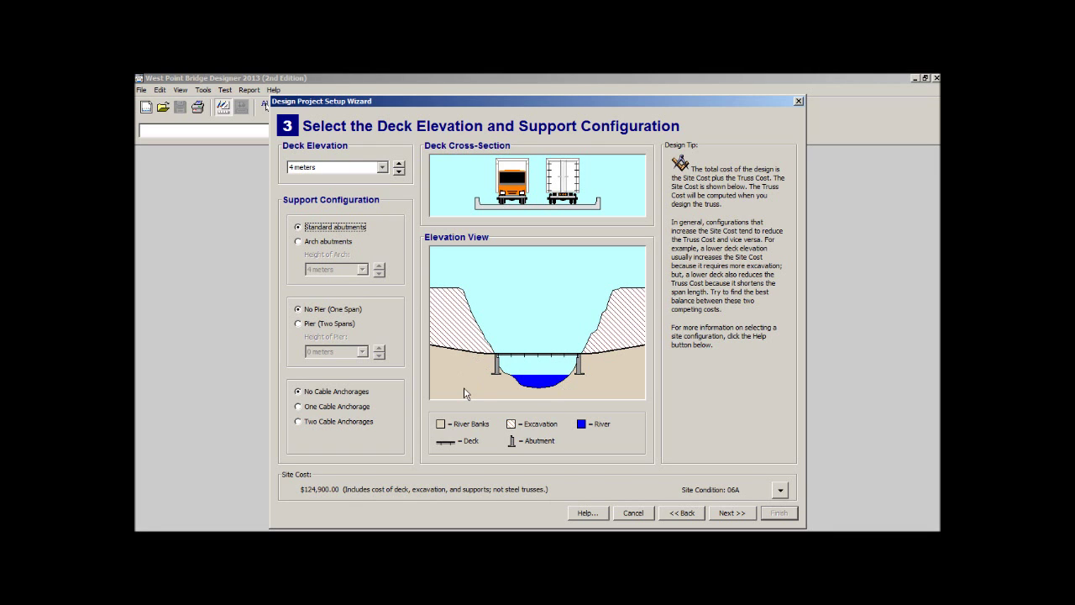
pyautogui.click(302, 326)
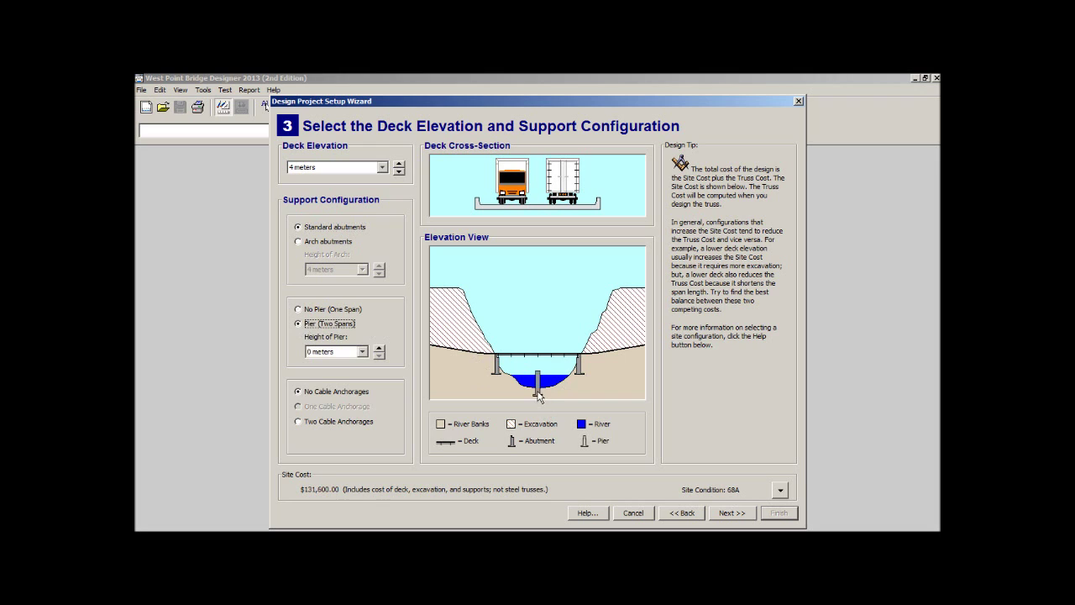
pyautogui.click(364, 353)
pyautogui.click(360, 364)
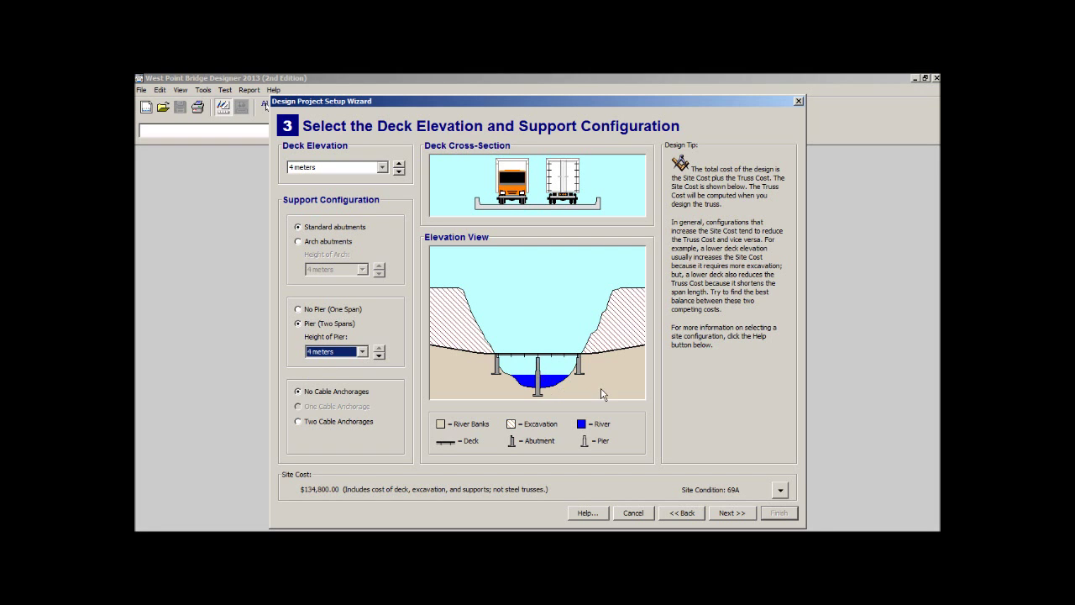
pyautogui.click(325, 312)
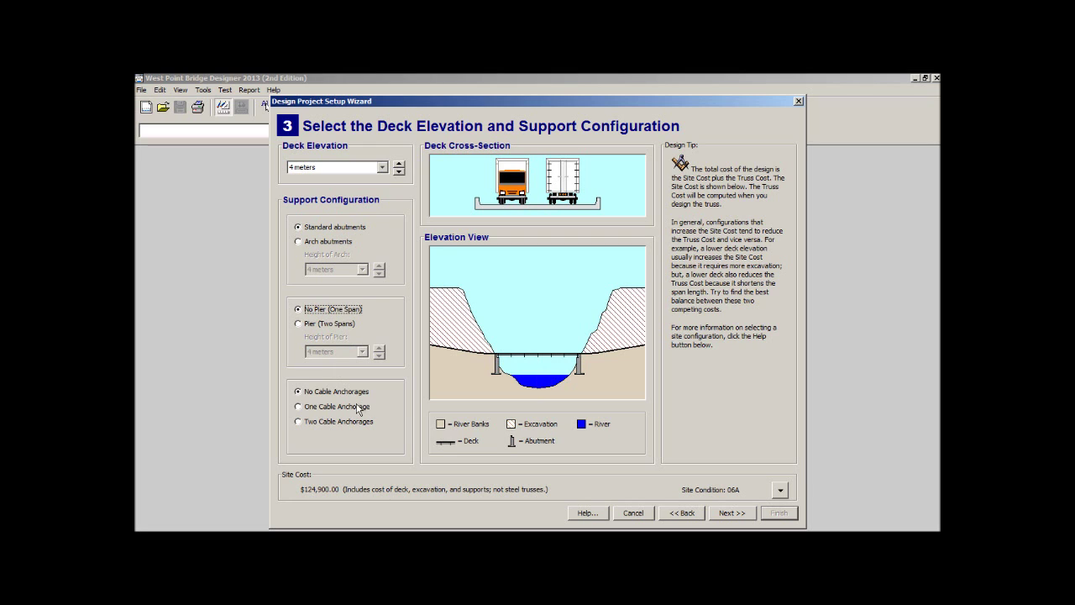
# Try one and two cable anchorages, and restore No Cable Anchorages with No Pier (One Span)
pyautogui.click(299, 408)
pyautogui.click(298, 421)
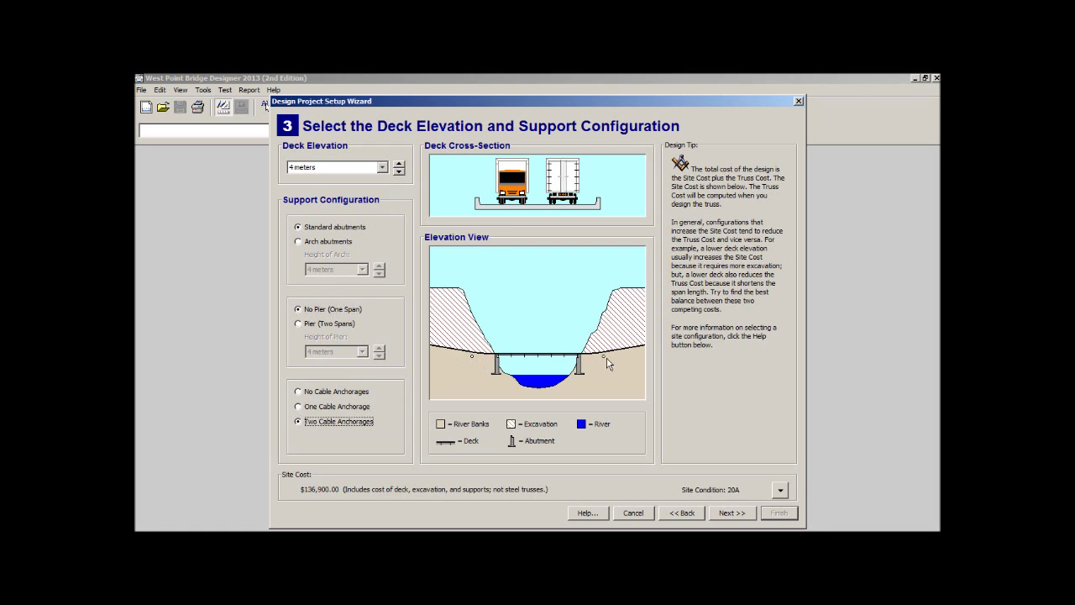
pyautogui.click(303, 394)
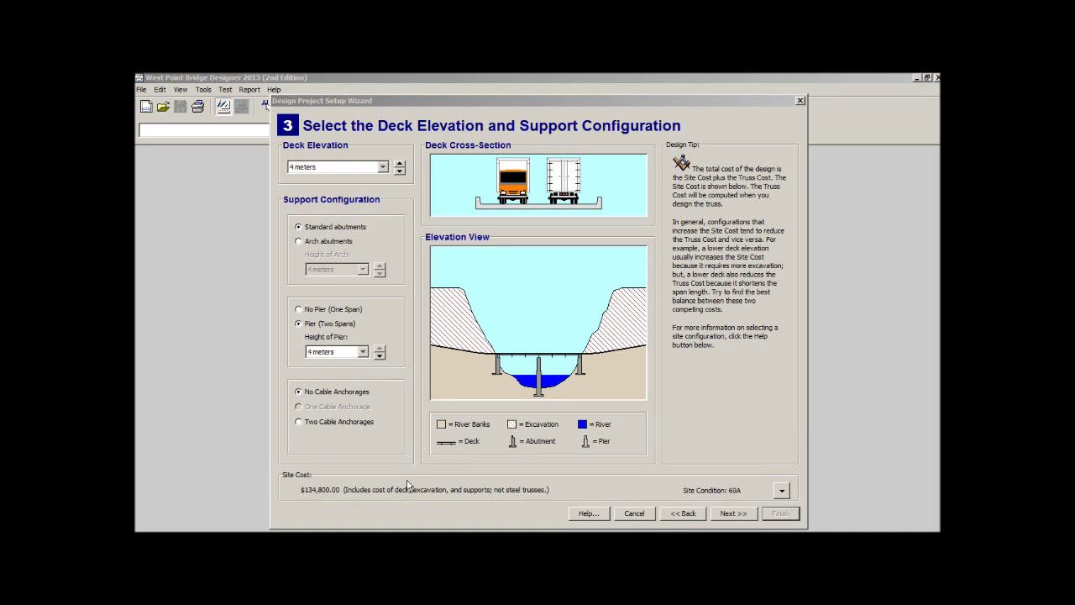
pyautogui.click(317, 311)
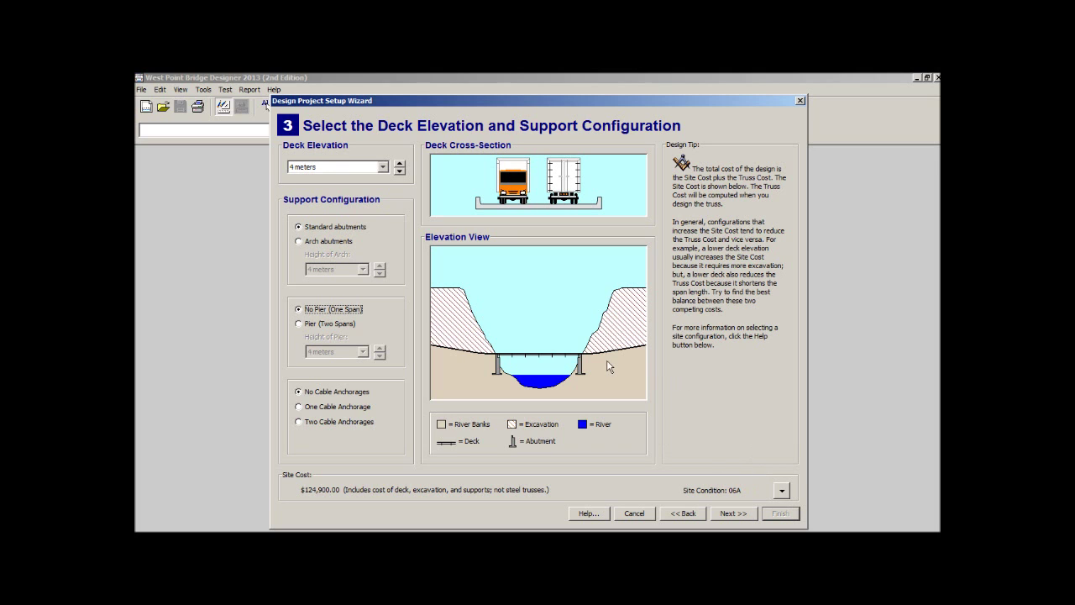
# Compare the site at a 16-meter deck elevation and set the deck elevation back to 4 meters
pyautogui.click(382, 166)
pyautogui.click(360, 200)
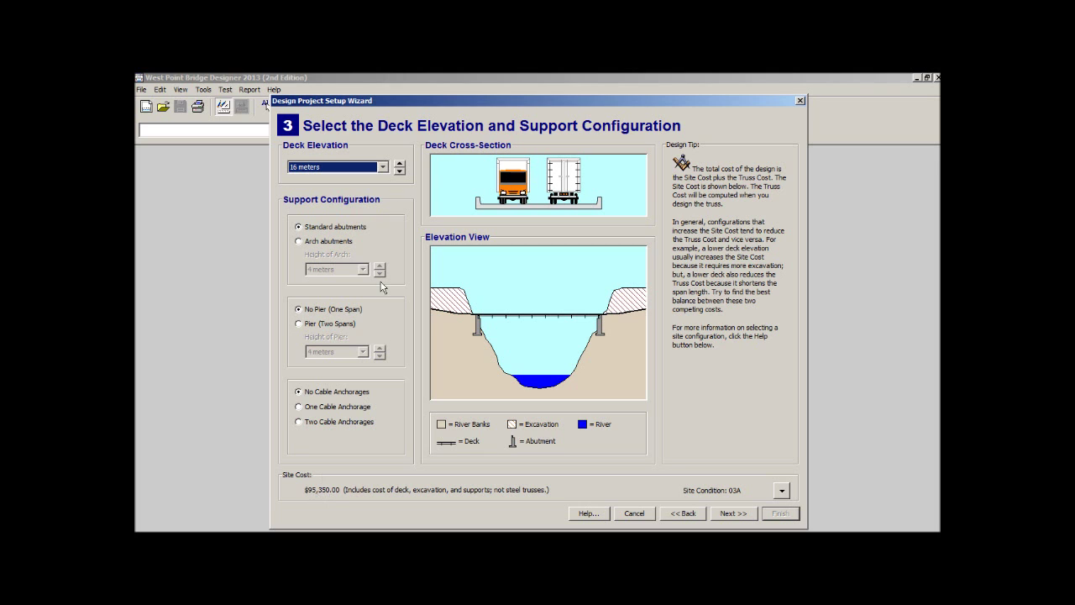
pyautogui.click(382, 166)
pyautogui.click(344, 230)
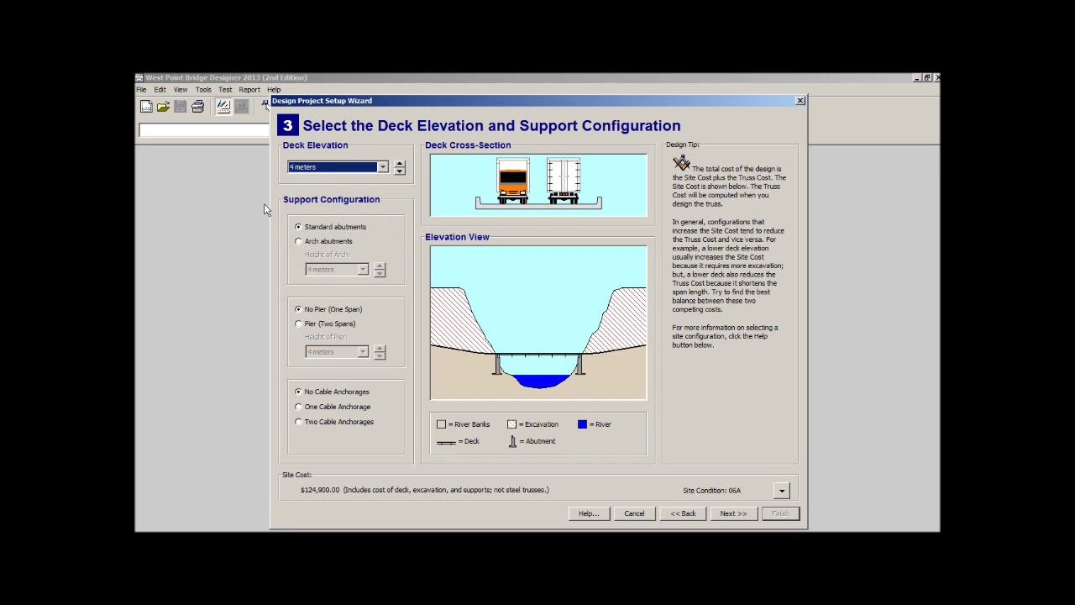
# Compare arch abutments and the Pier (Two Spans) option again, restoring standard abutments and a single span without a pier
pyautogui.click(328, 241)
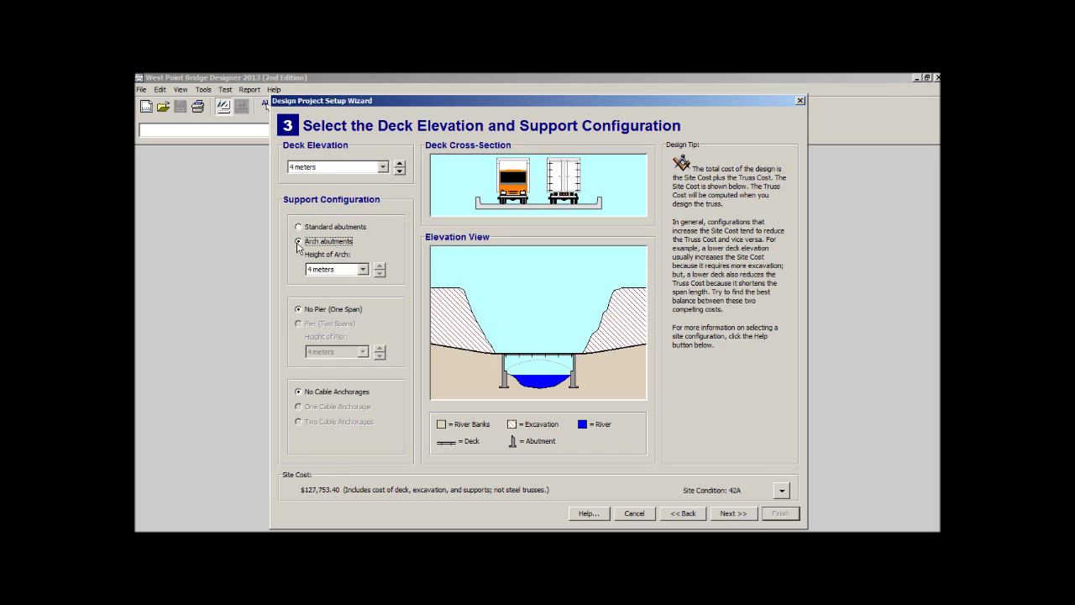
pyautogui.click(299, 228)
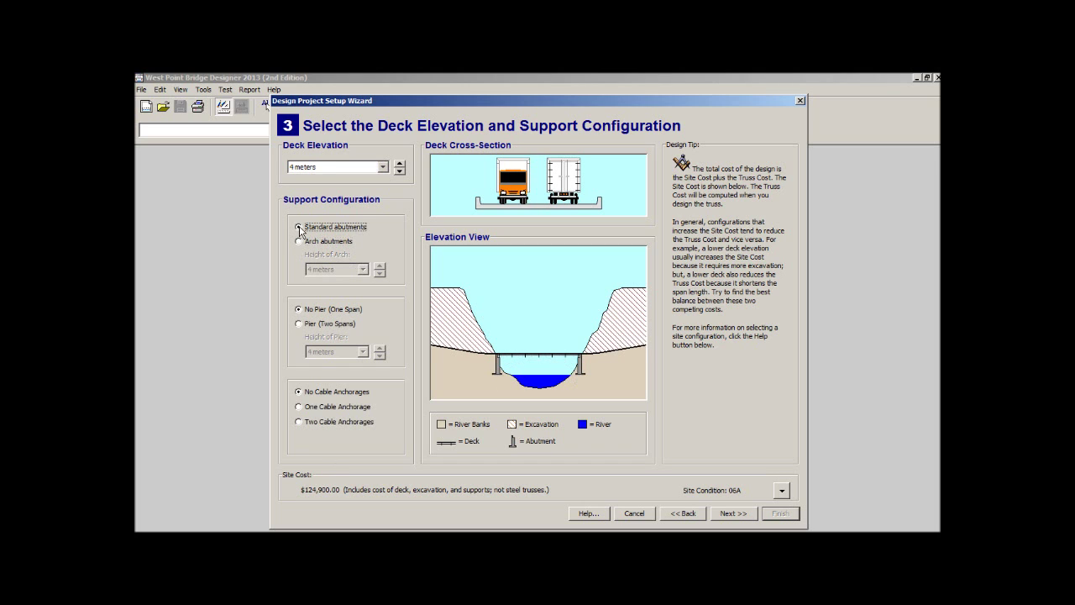
pyautogui.click(306, 325)
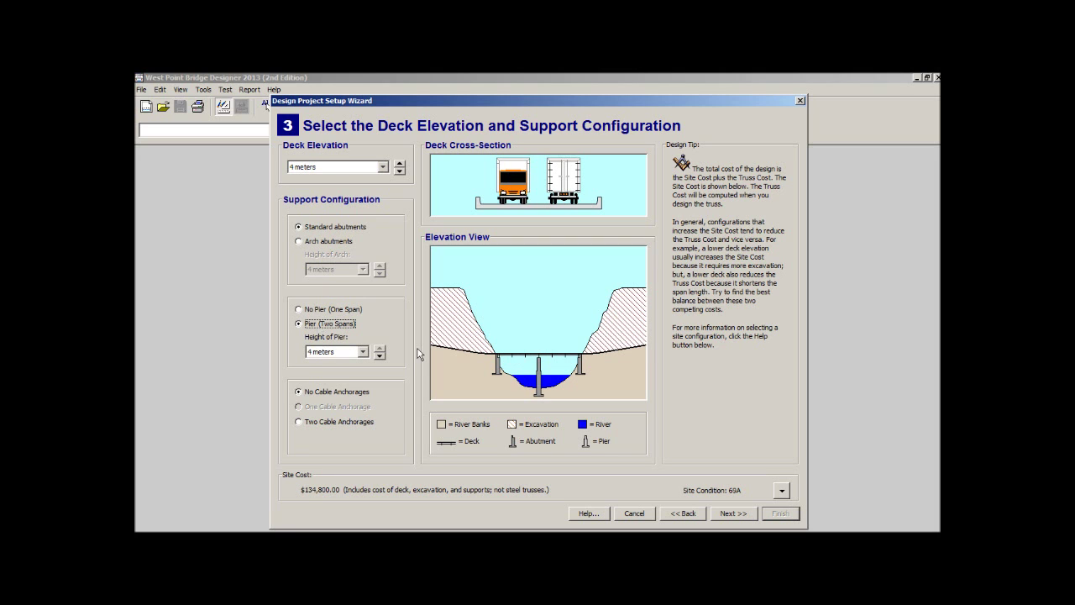
pyautogui.click(333, 309)
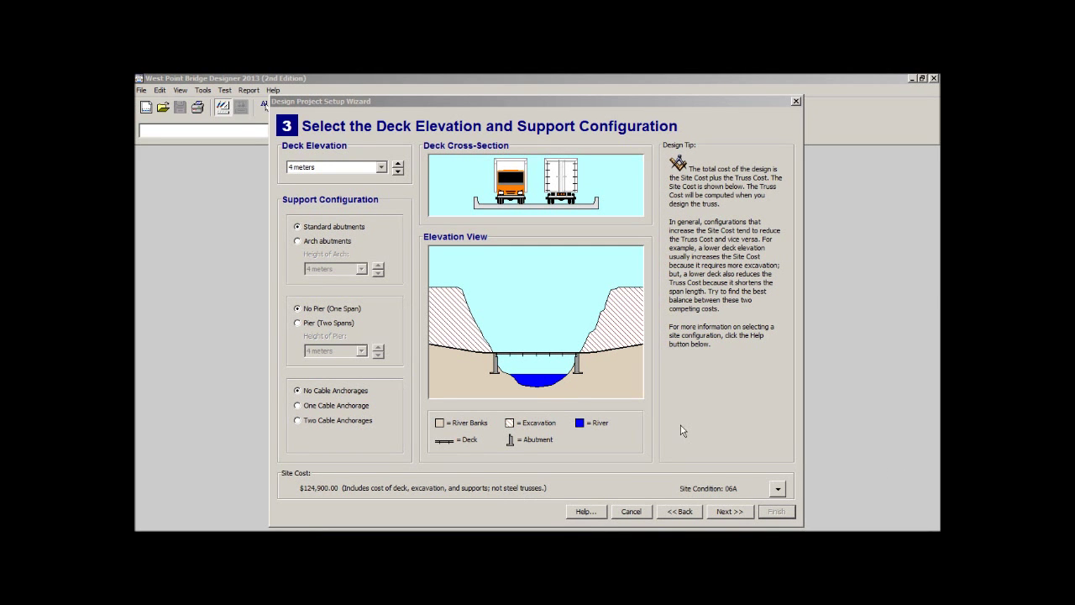
# Advance to the deck material and truck loading page, compare both concretes and select High-Strength Concrete (0.15 meters thick)
pyautogui.click(729, 512)
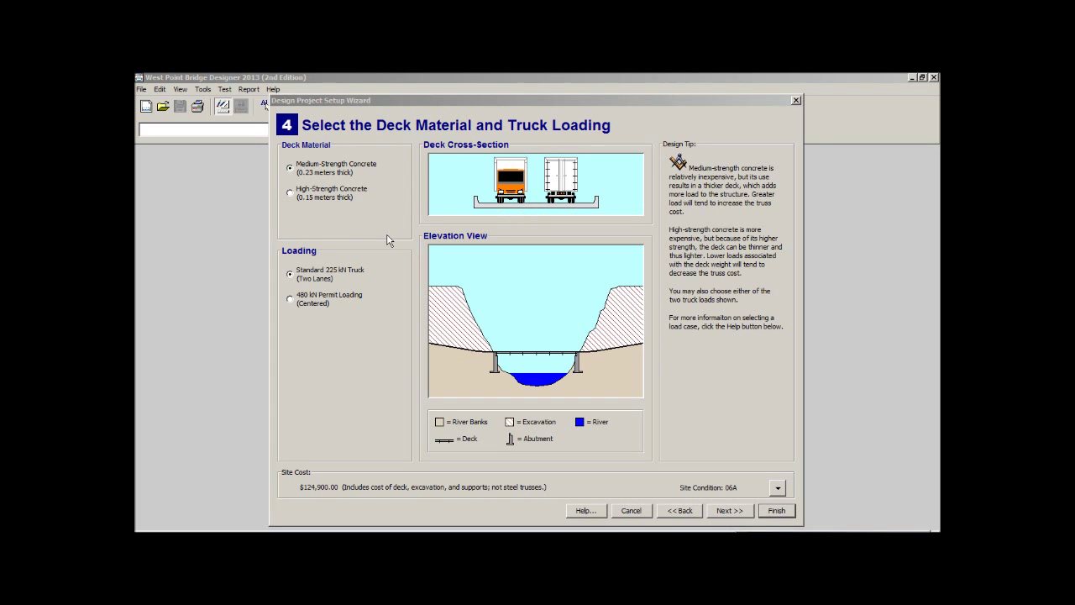
pyautogui.click(296, 194)
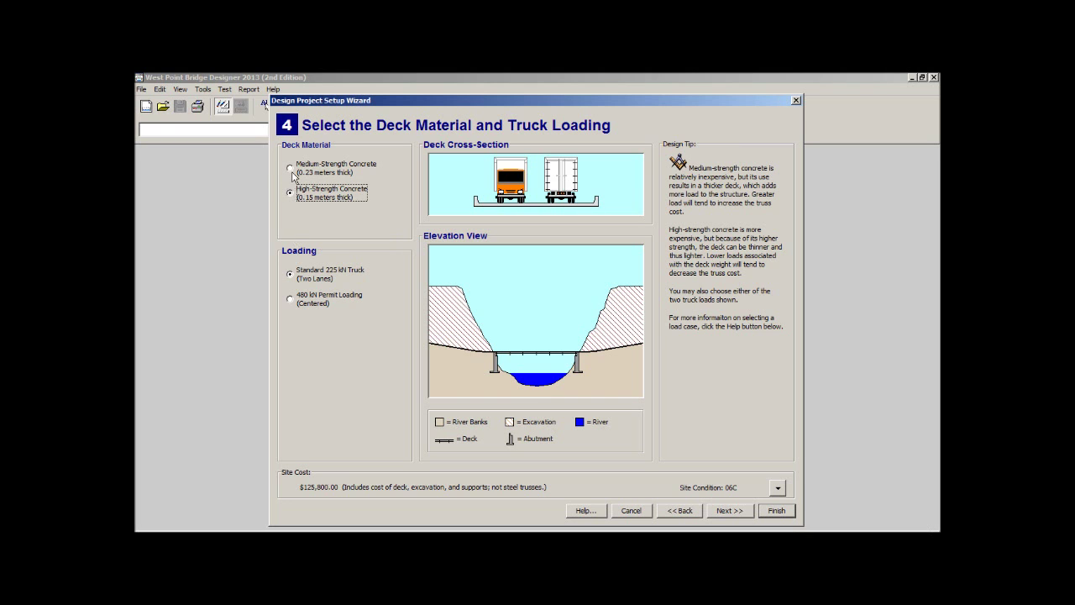
pyautogui.click(291, 170)
pyautogui.click(291, 194)
# Compare the two truck loadings, select 480 kN Permit Loading (Centered) and continue to the truss template page
pyautogui.click(327, 305)
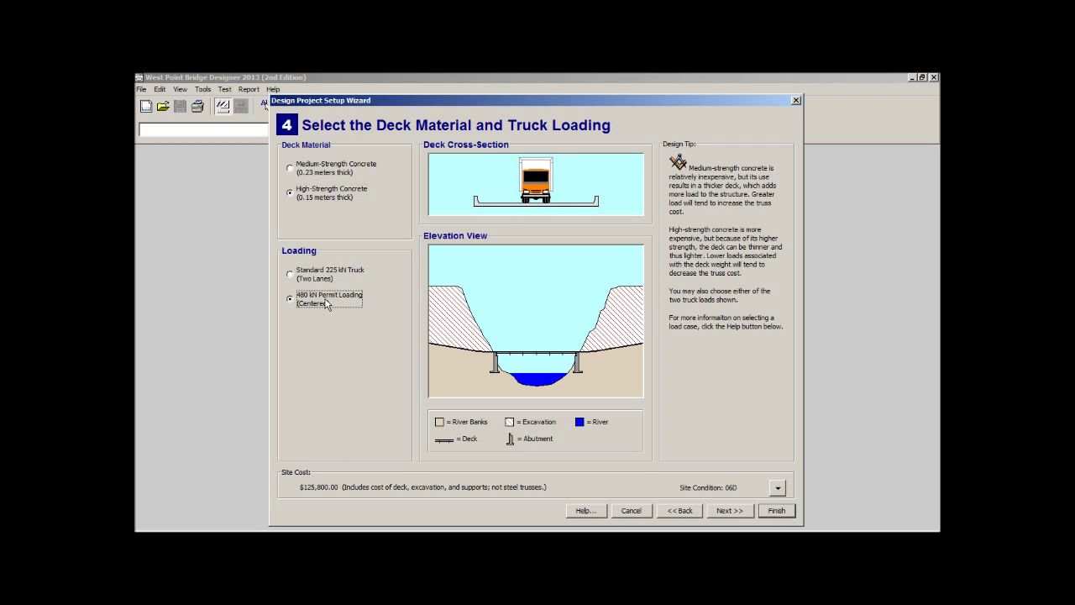
pyautogui.click(304, 276)
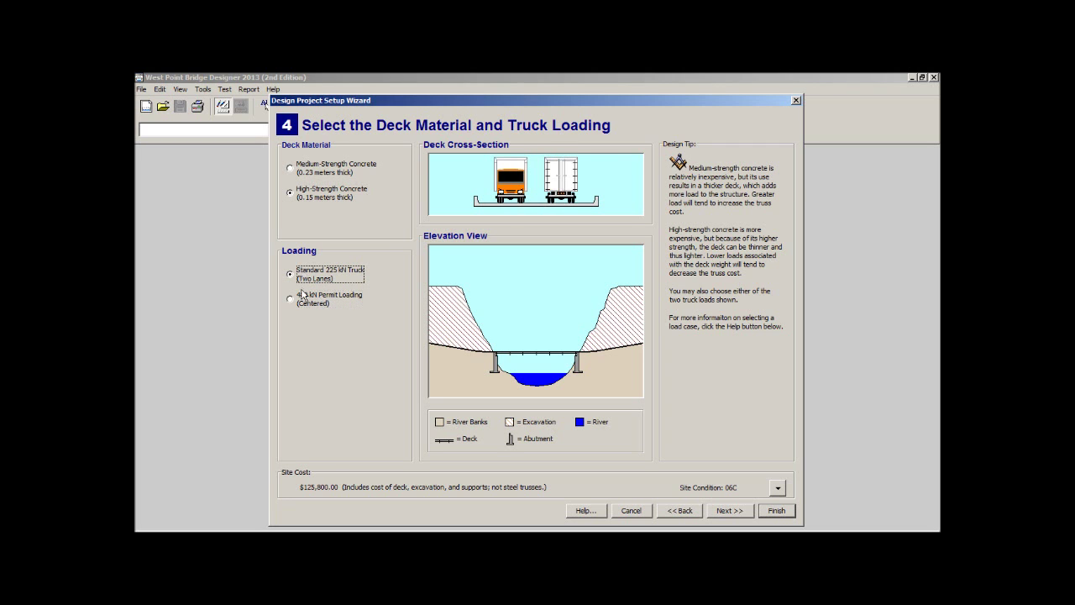
pyautogui.click(304, 301)
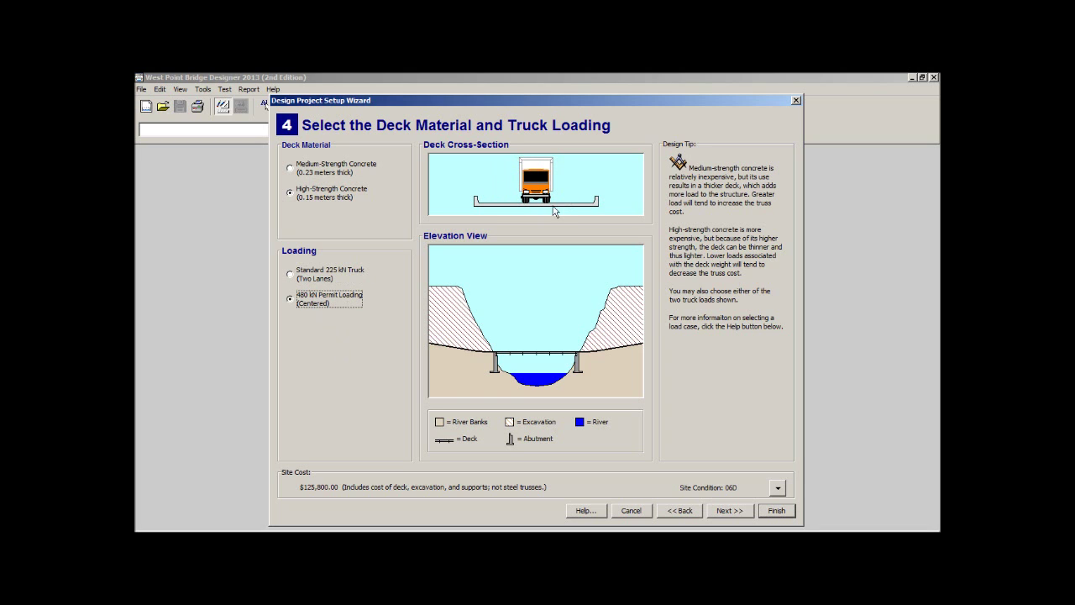
pyautogui.click(305, 281)
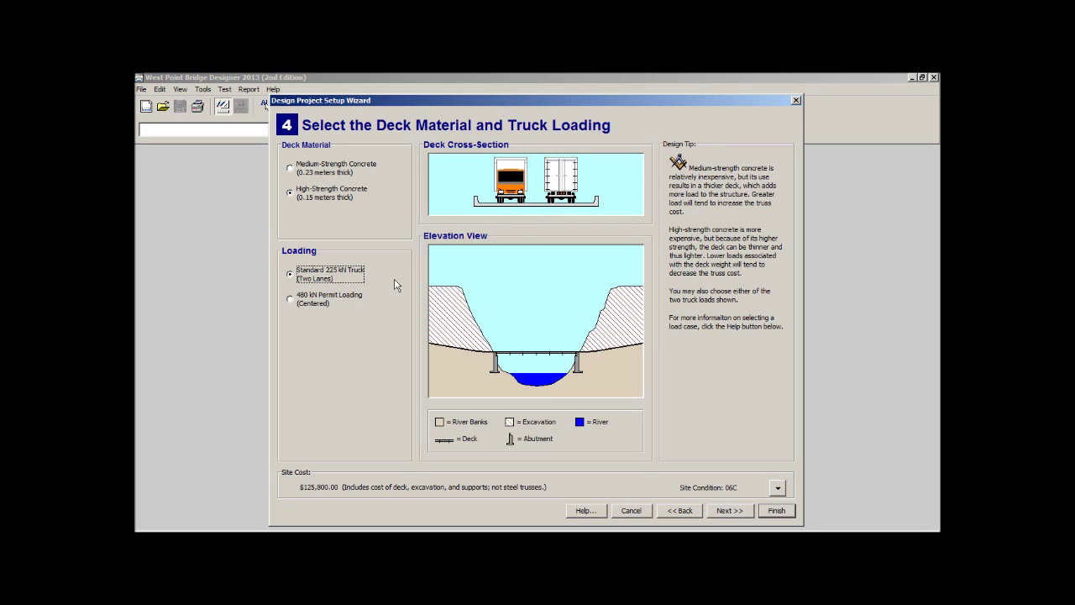
pyautogui.click(309, 299)
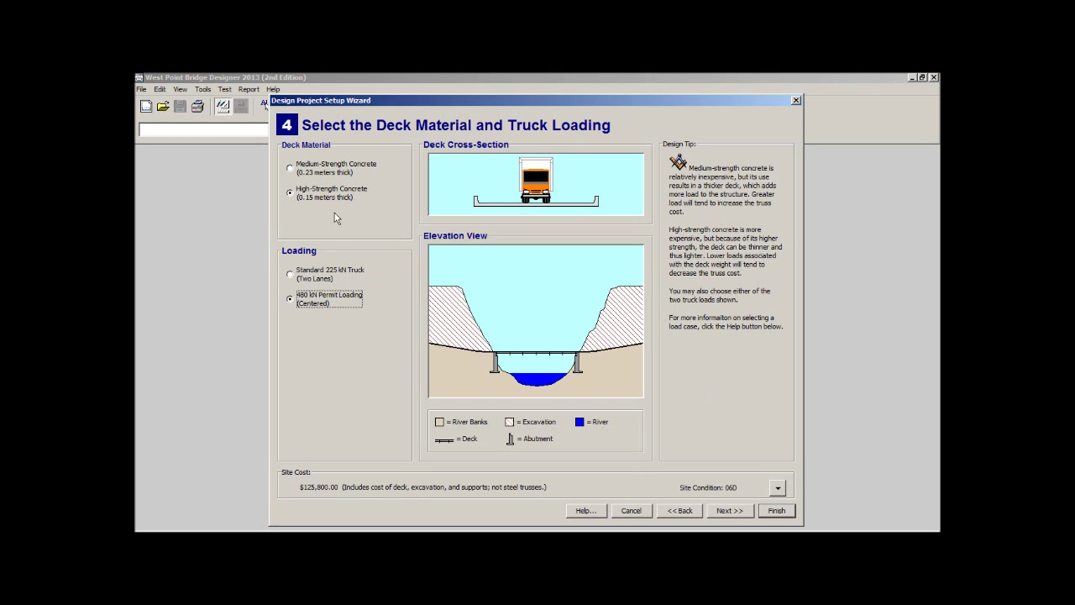
pyautogui.click(731, 512)
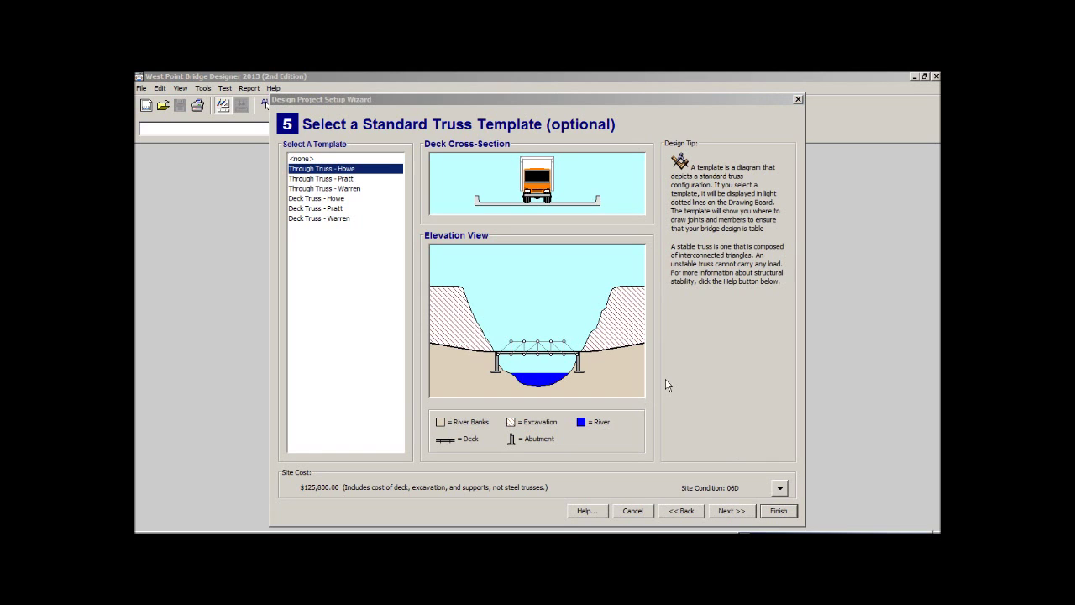
# Browse the standard truss templates, select Through Truss - Pratt and continue to the title block page
pyautogui.click(344, 220)
pyautogui.press('Up')
pyautogui.press('Up')
pyautogui.press('Up')
pyautogui.press('Up')
pyautogui.press('Up')
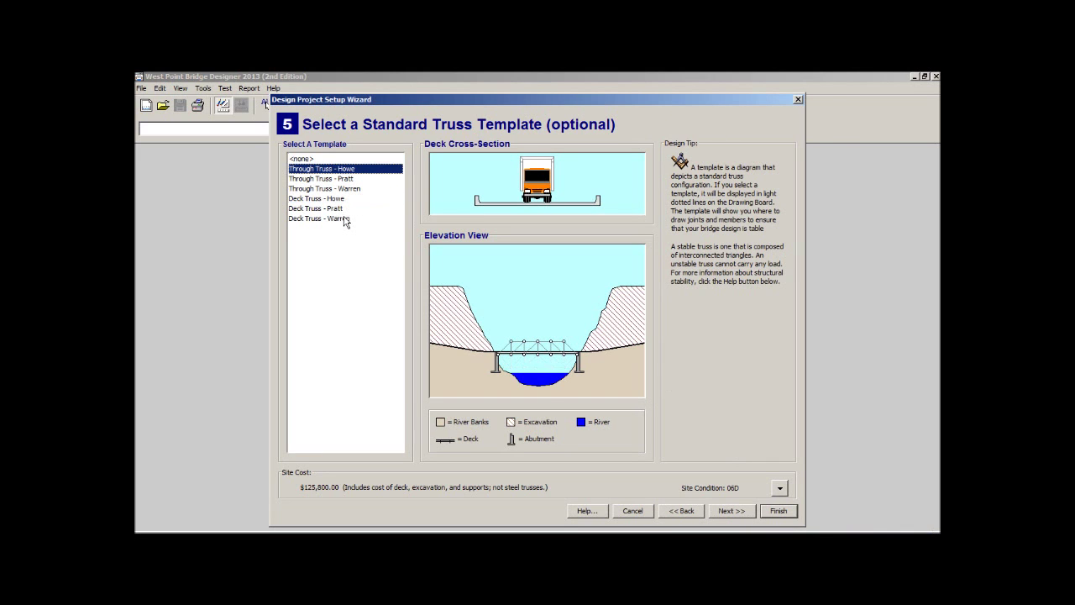
pyautogui.press('Down')
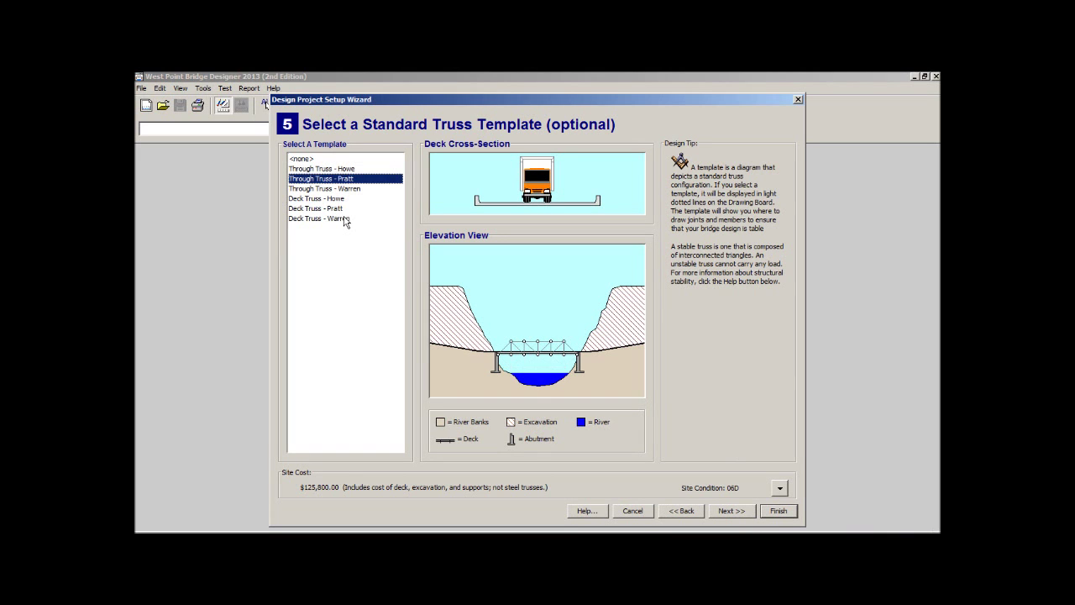
pyautogui.press('Up')
pyautogui.press('Down')
pyautogui.click(738, 511)
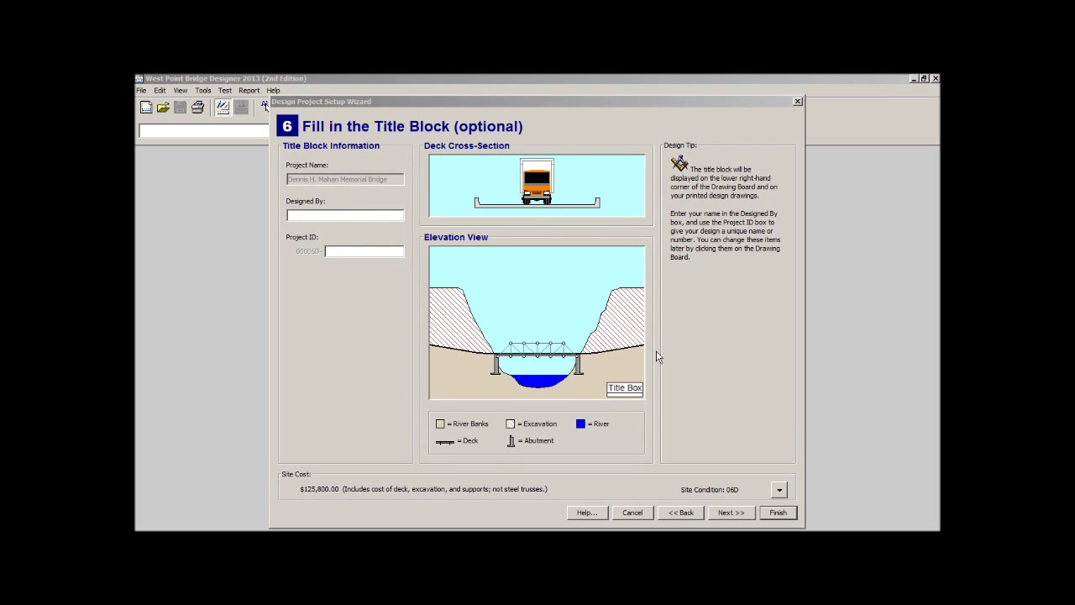
# Enter ProjetoPonteTreliça as the title block's designer and finish the project setup to open the drawing board
pyautogui.click(328, 216)
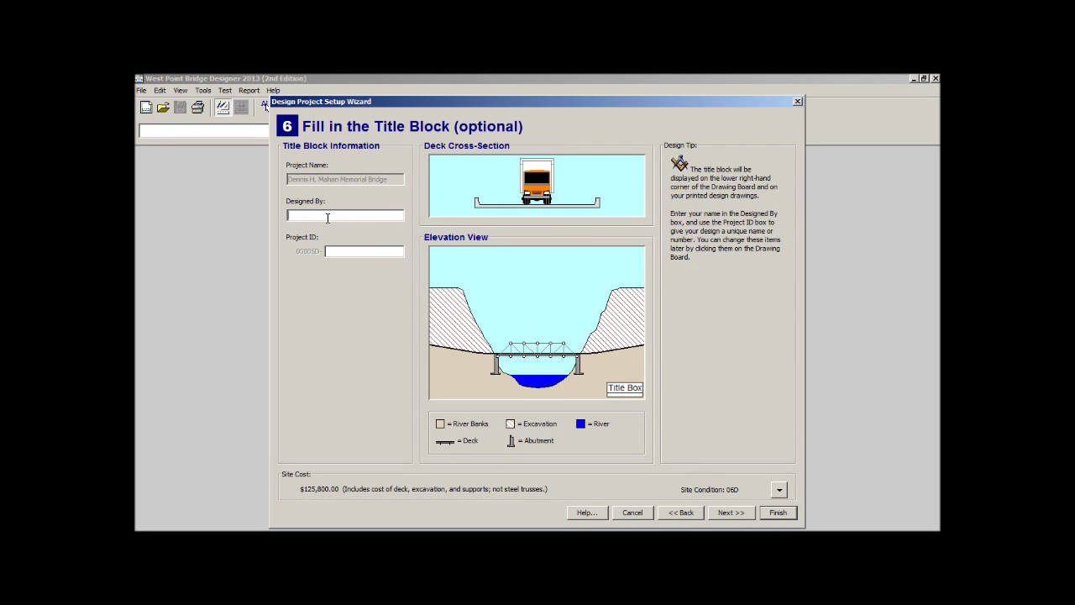
pyautogui.write('Projeto')
pyautogui.write('PonteTreliça')
pyautogui.click(735, 513)
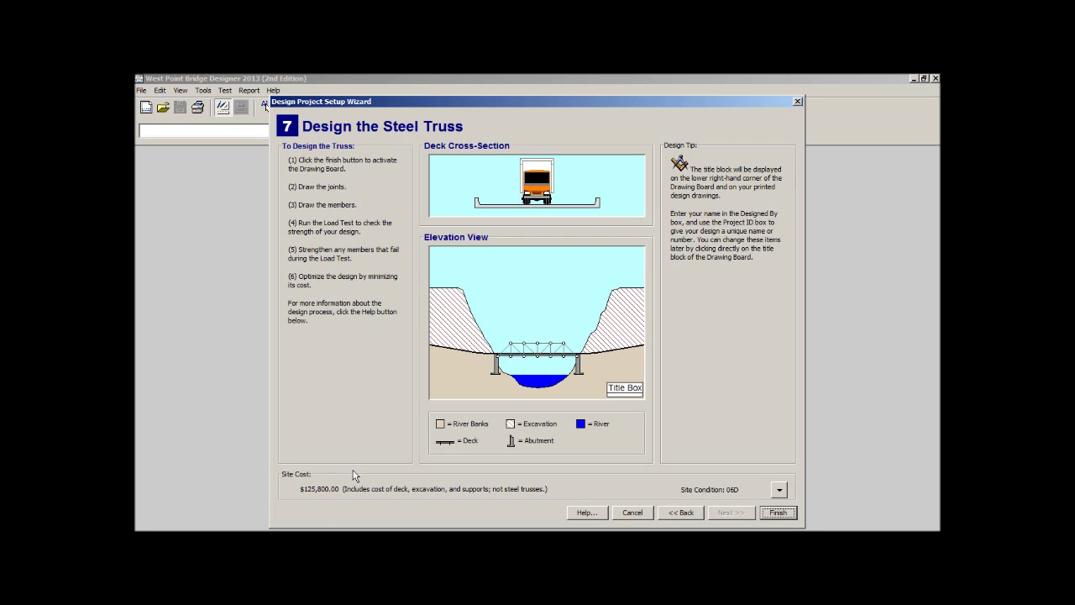
pyautogui.click(775, 515)
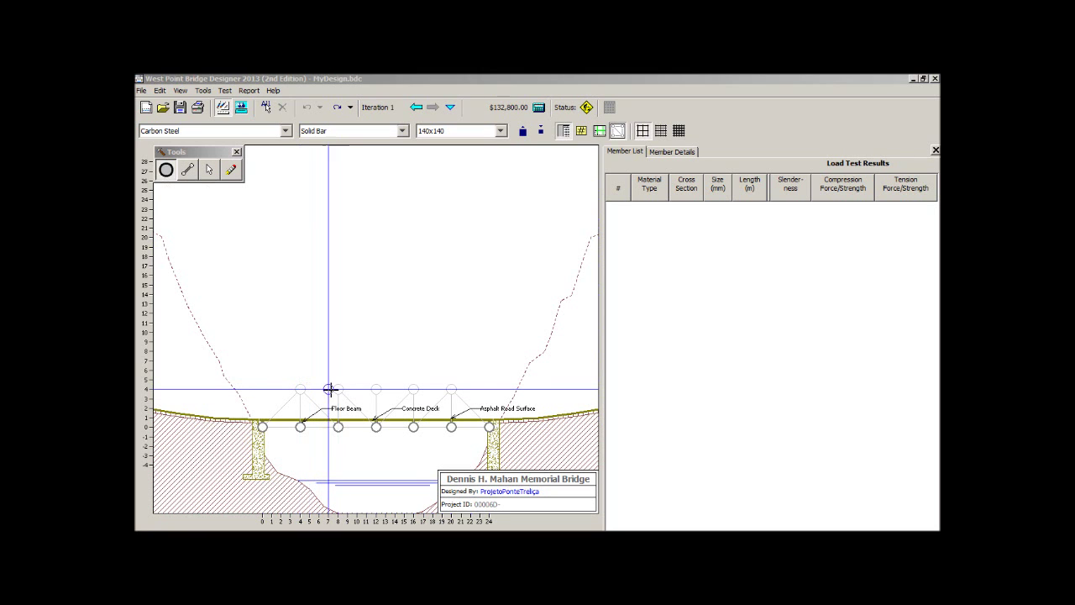
# Try placing top-chord joints 4 m and 8 m along the span at height 4 m, look at the drawing tools and erase both joints
pyautogui.click(300, 389)
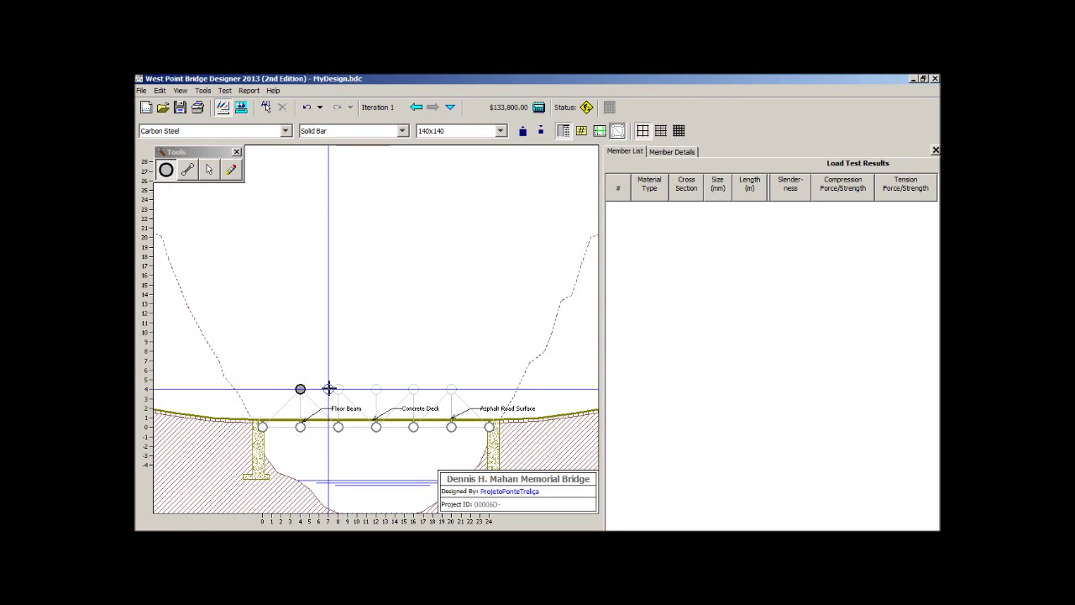
pyautogui.click(337, 389)
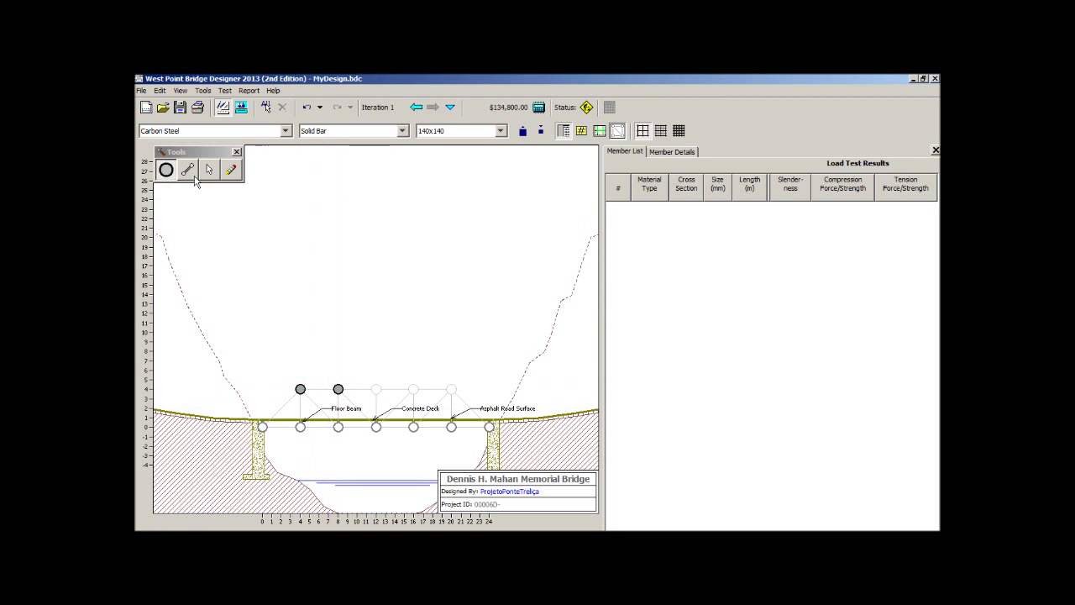
pyautogui.click(188, 171)
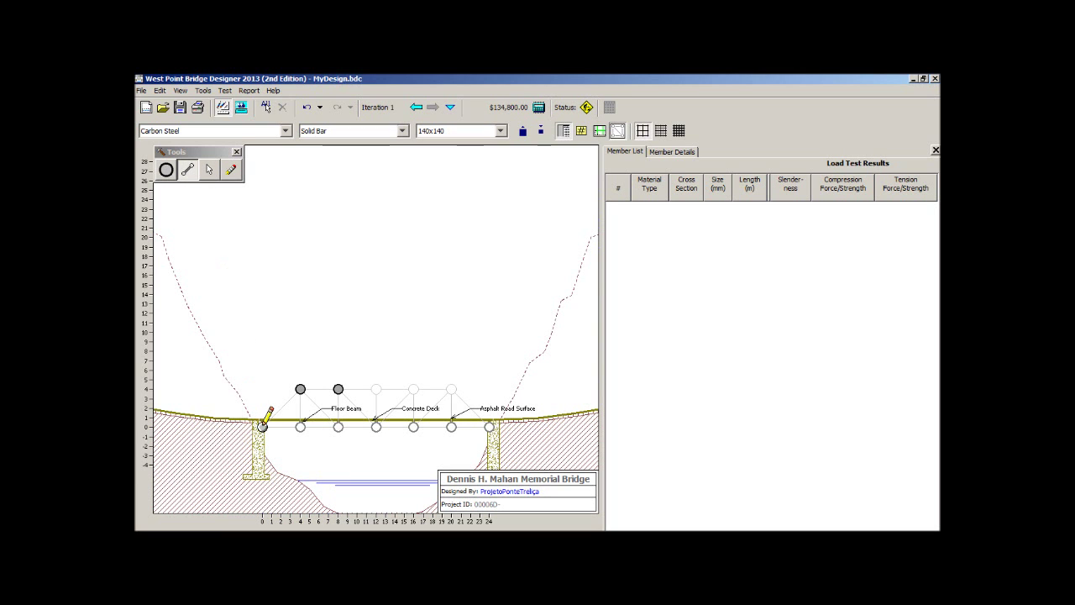
pyautogui.click(208, 170)
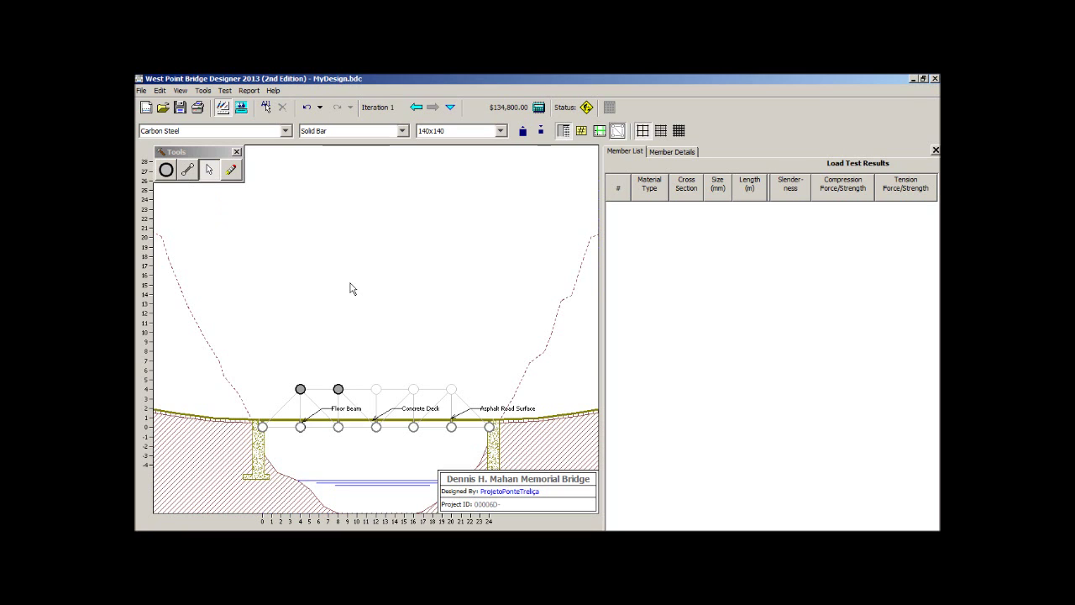
pyautogui.click(230, 170)
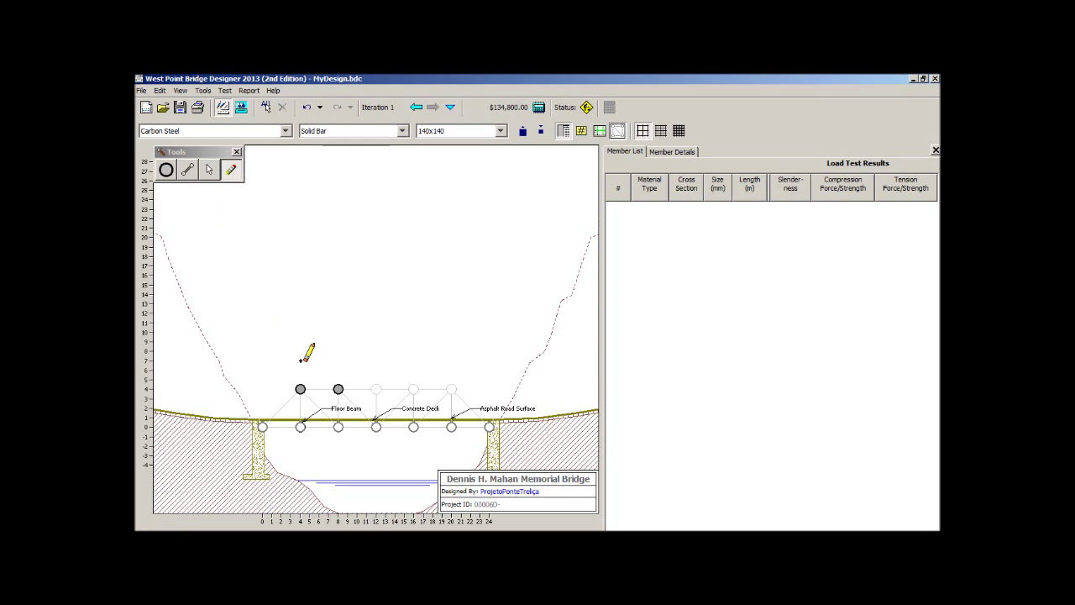
pyautogui.click(303, 390)
pyautogui.click(337, 390)
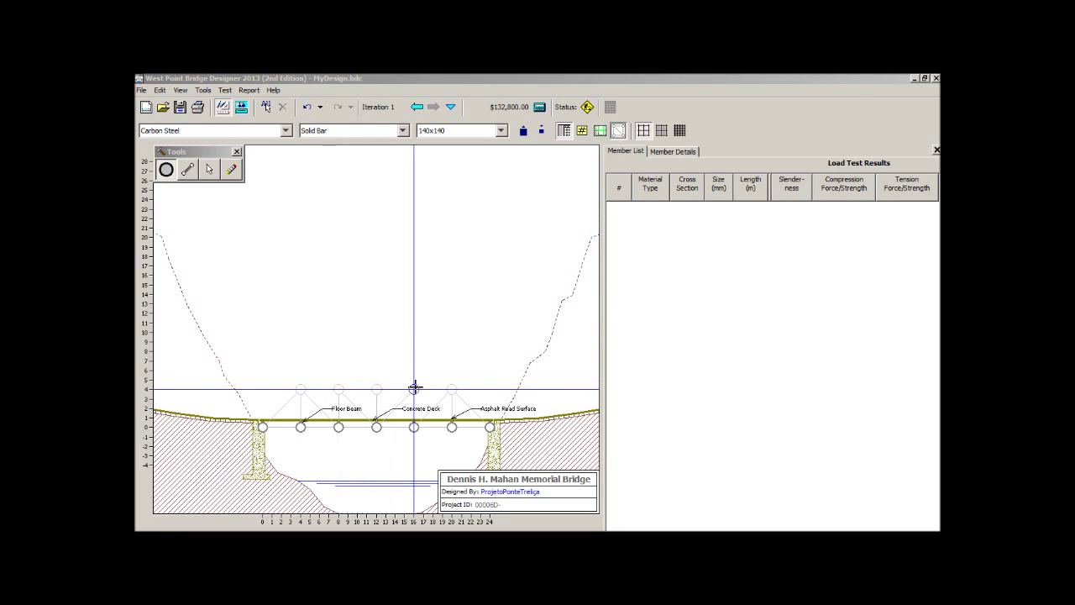
# Place five top-chord joints at height 4 m, at 4, 8, 12, 16 and 20 m along the span
pyautogui.click(300, 389)
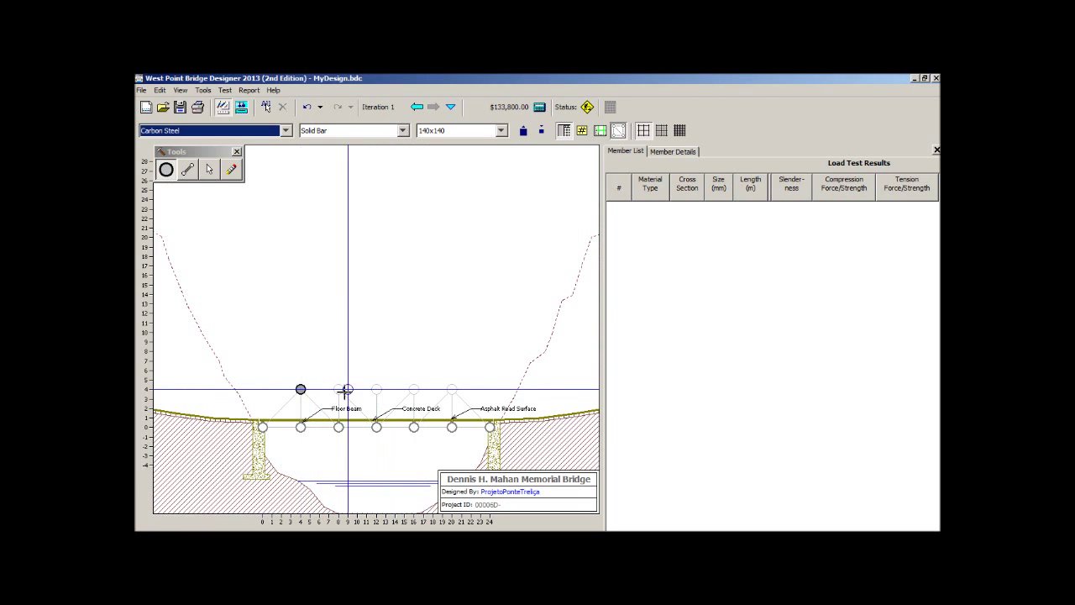
pyautogui.click(338, 389)
pyautogui.click(376, 389)
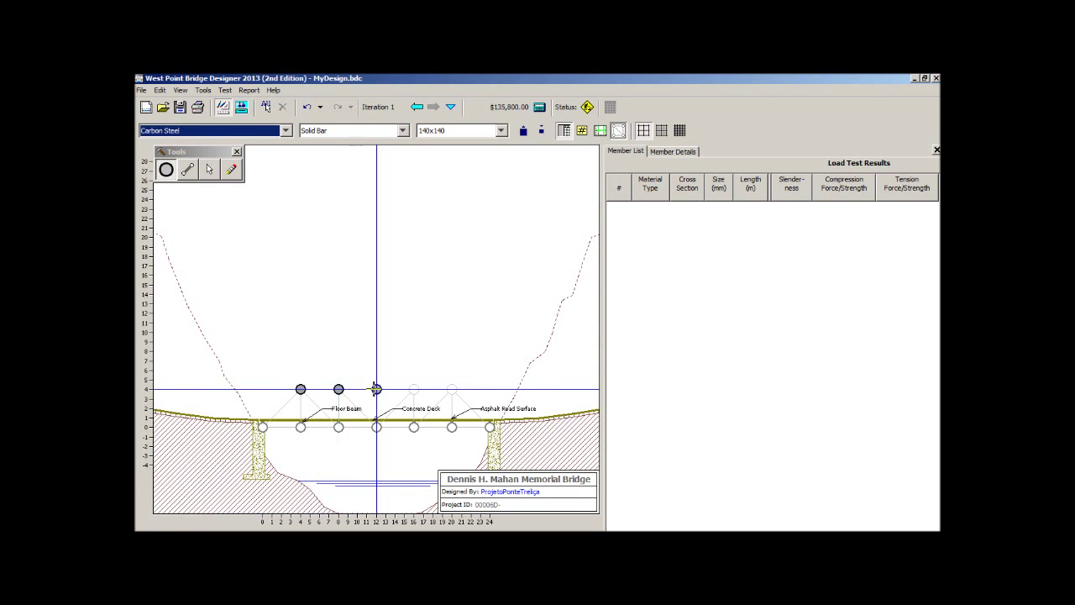
pyautogui.click(413, 389)
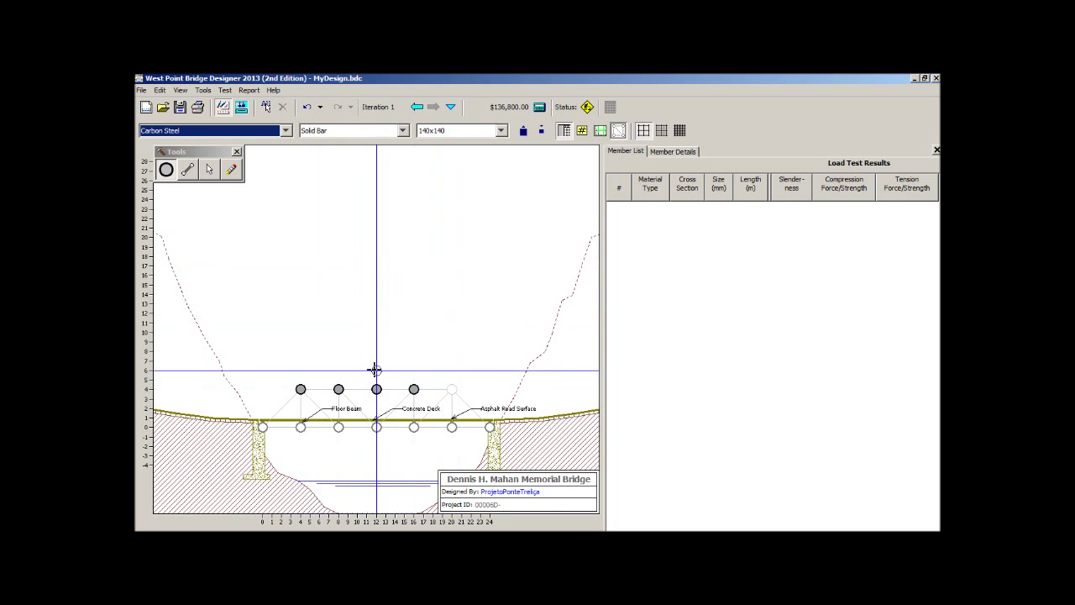
pyautogui.click(452, 389)
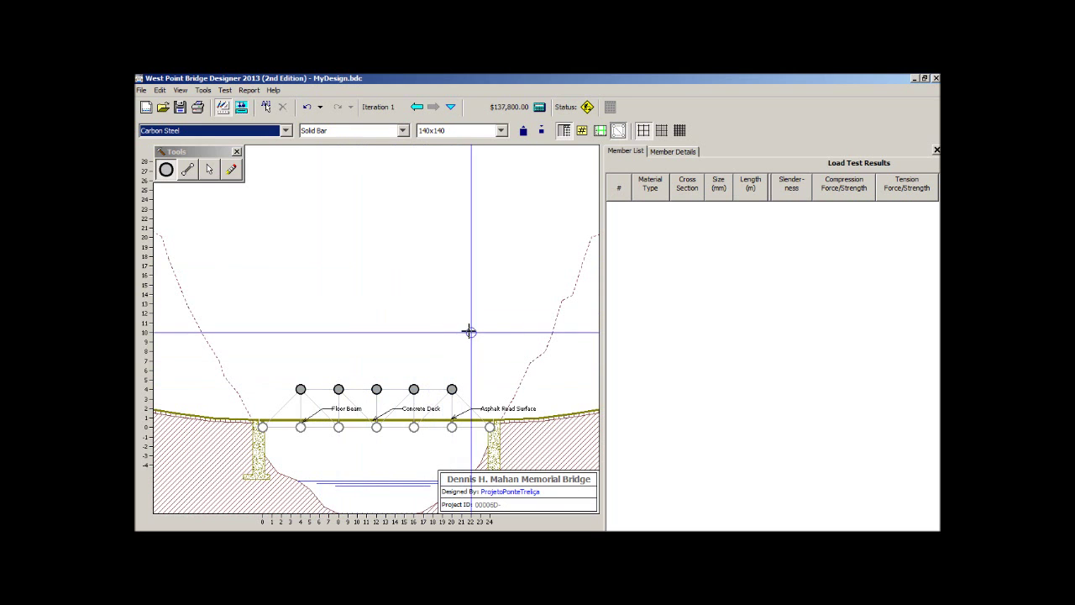
pyautogui.click(263, 426)
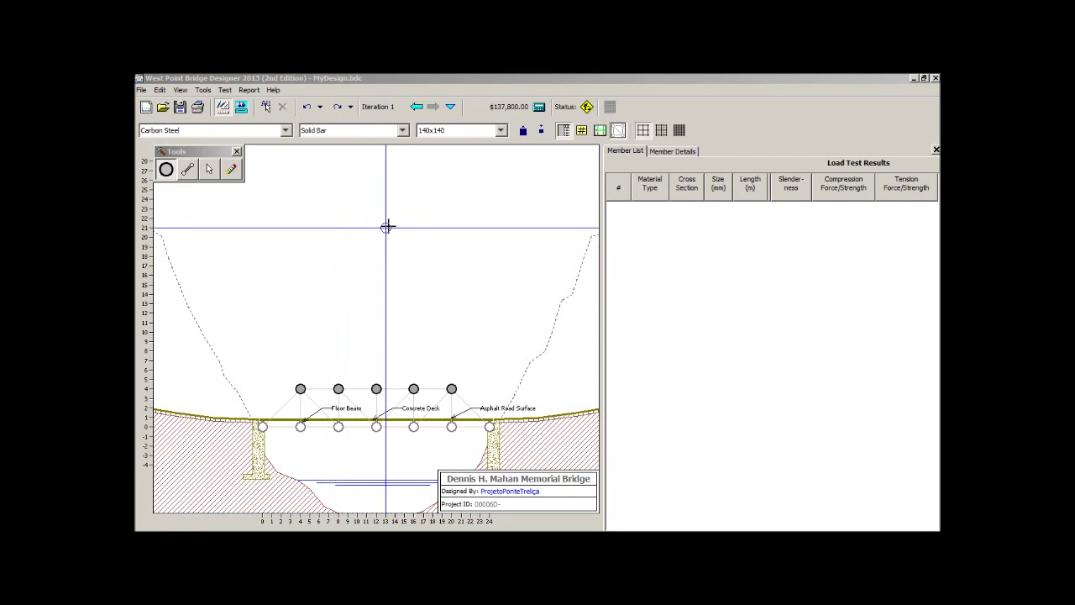
# Set the new members' properties to Carbon Steel, Solid Bar and size 120x120
pyautogui.click(403, 132)
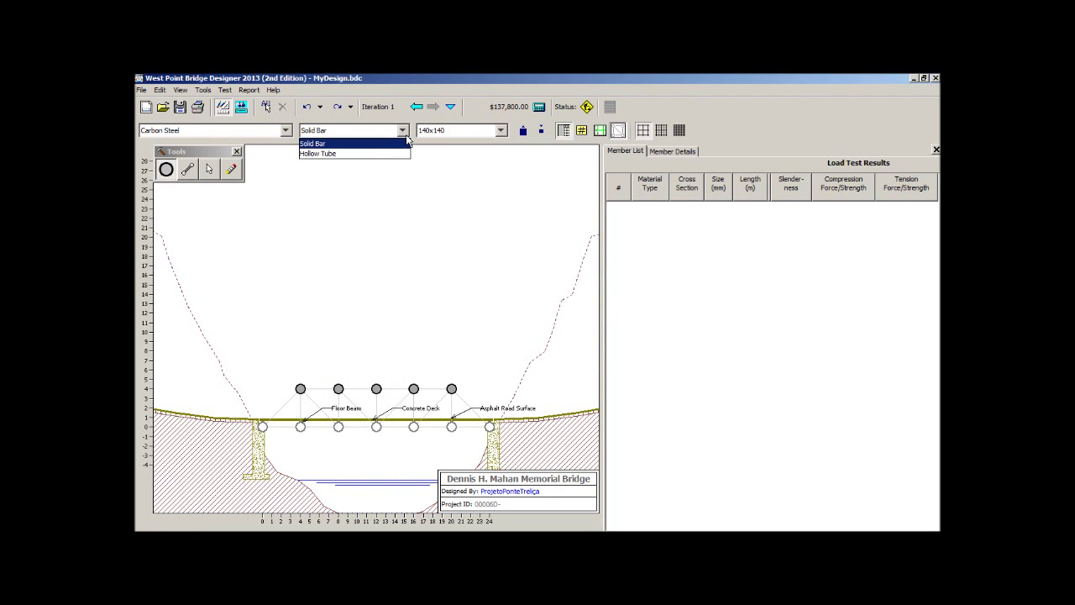
pyautogui.click(502, 131)
pyautogui.click(501, 131)
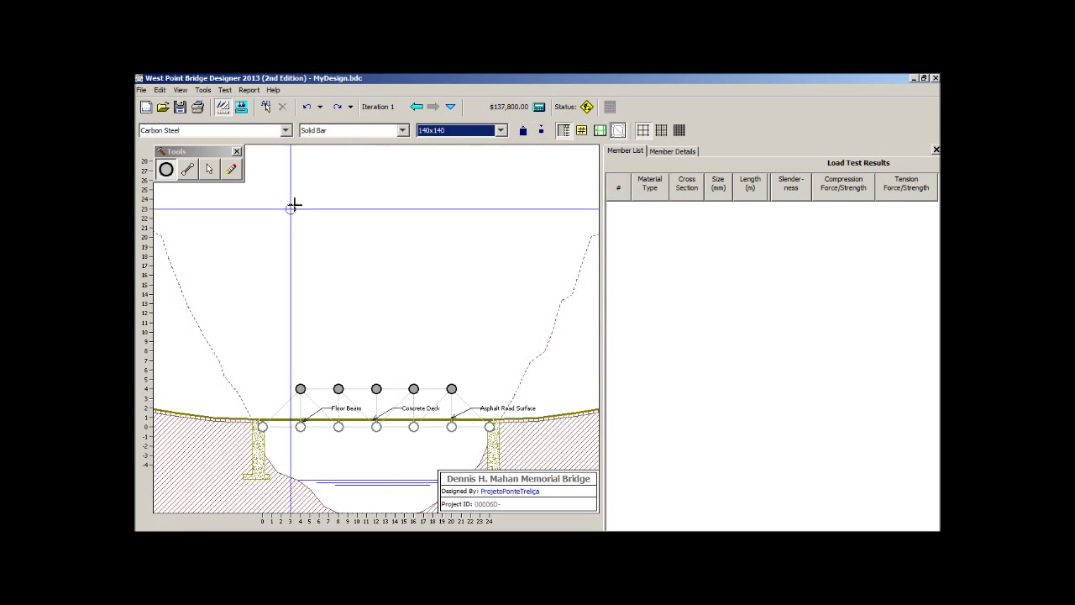
pyautogui.click(288, 133)
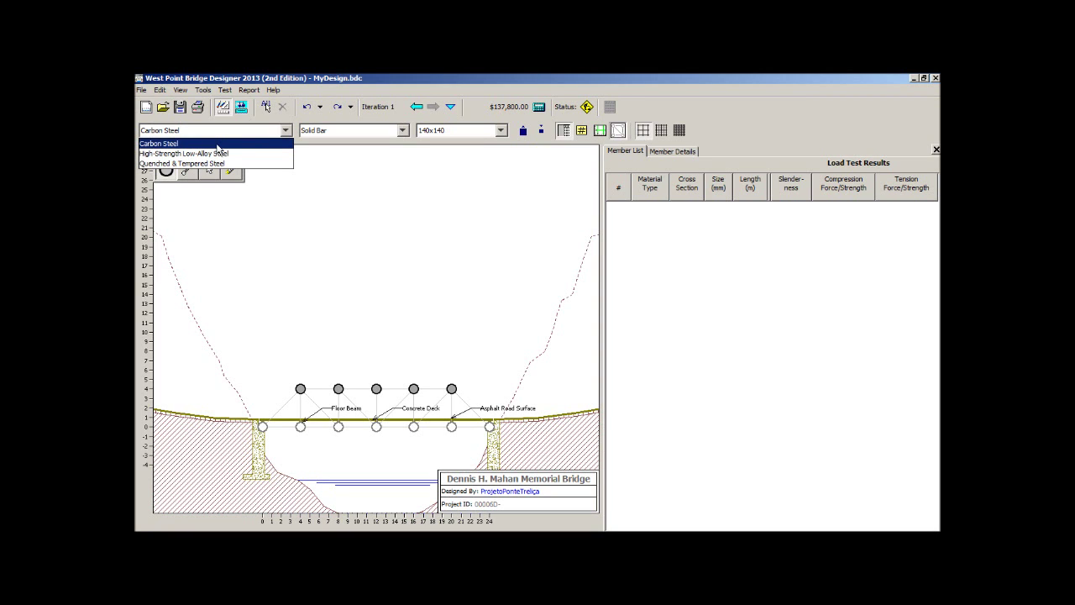
pyautogui.click(218, 144)
pyautogui.click(402, 130)
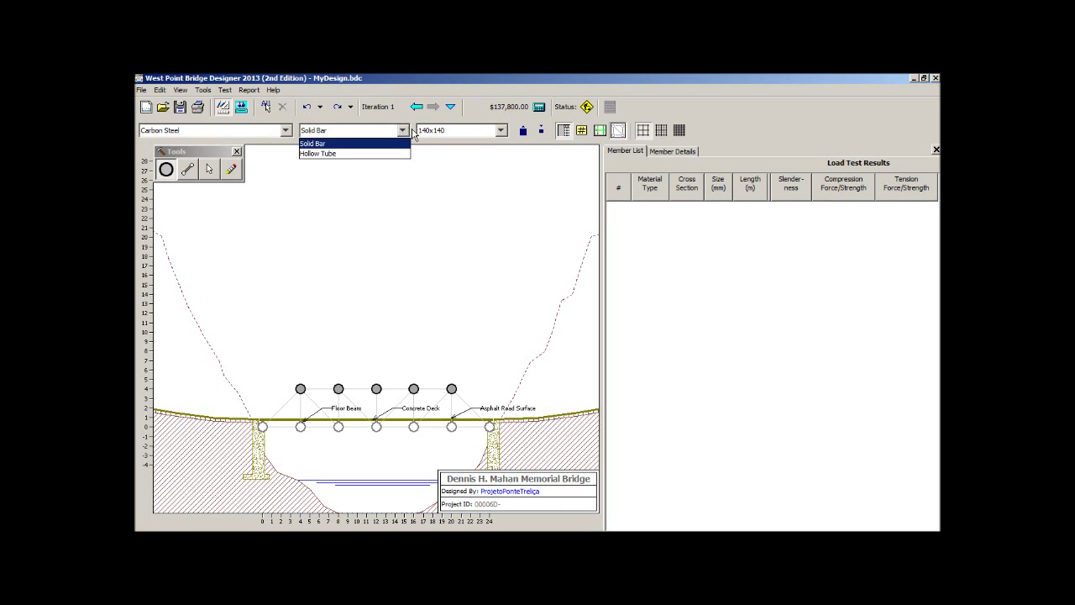
pyautogui.click(346, 147)
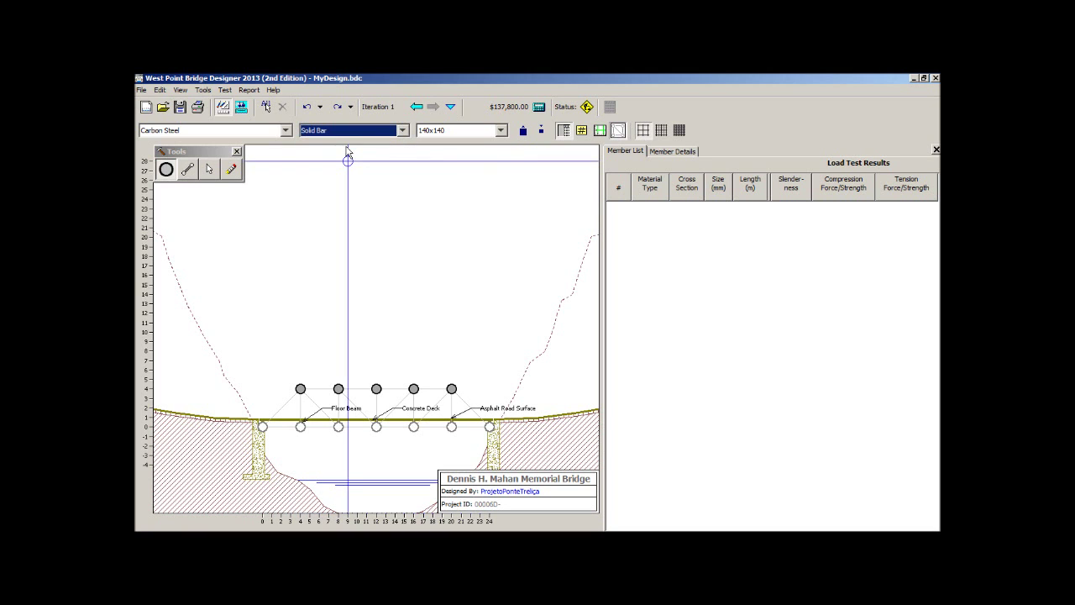
pyautogui.click(501, 132)
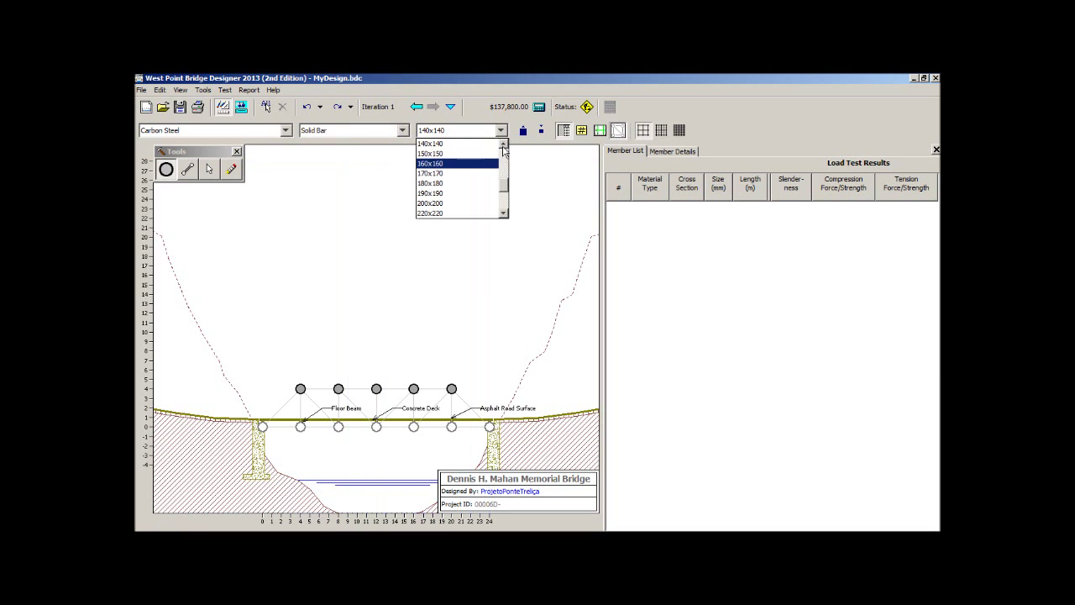
pyautogui.click(503, 144)
pyautogui.click(503, 145)
pyautogui.click(503, 144)
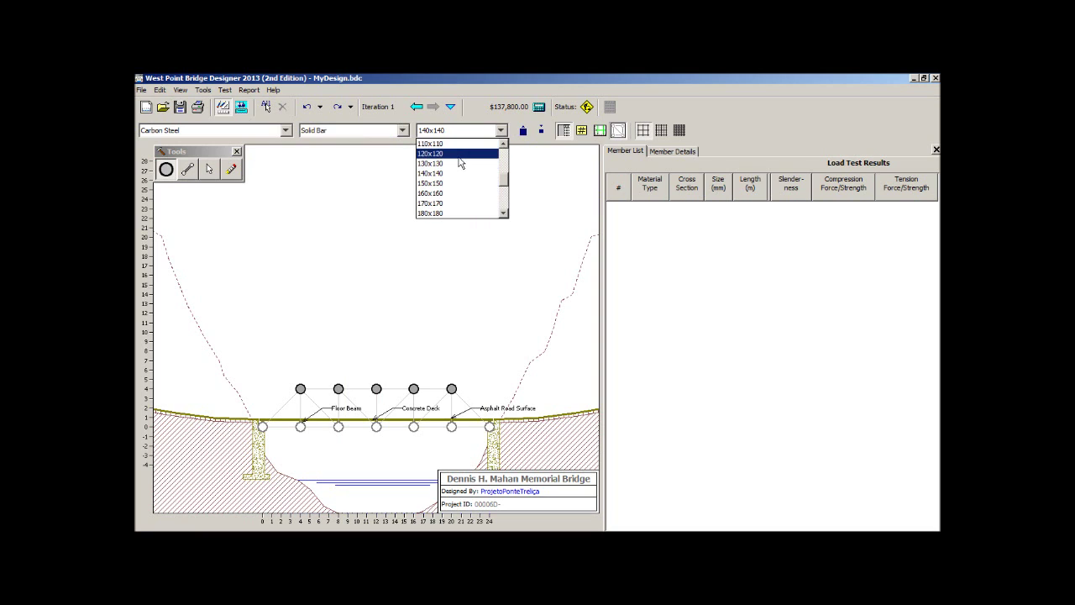
pyautogui.click(461, 154)
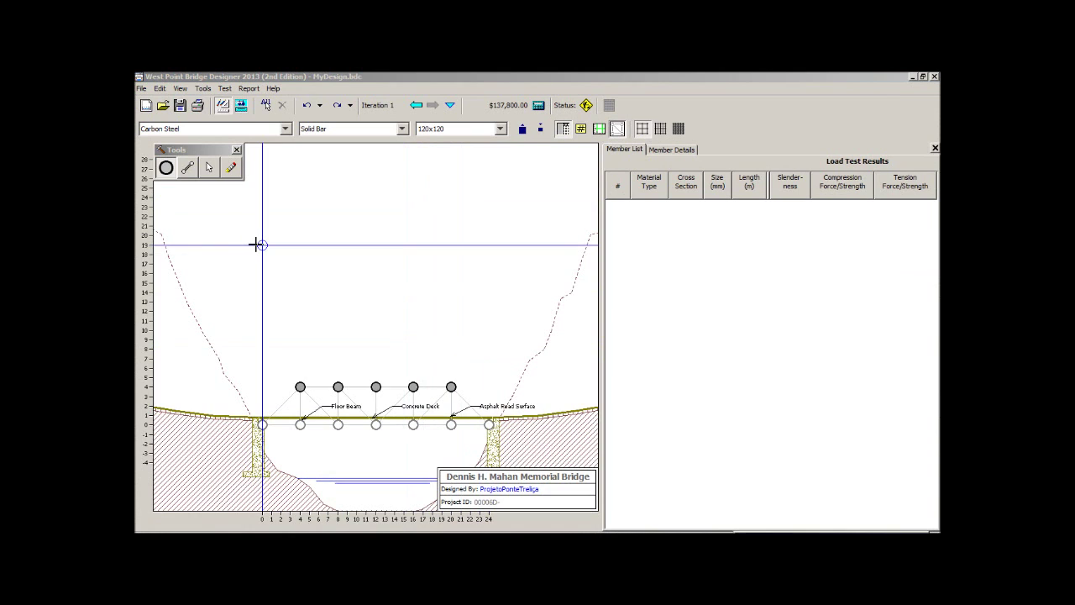
# Draw the six bottom-chord members between neighbouring deck joints from 0 to 24 m along the span
pyautogui.click(186, 170)
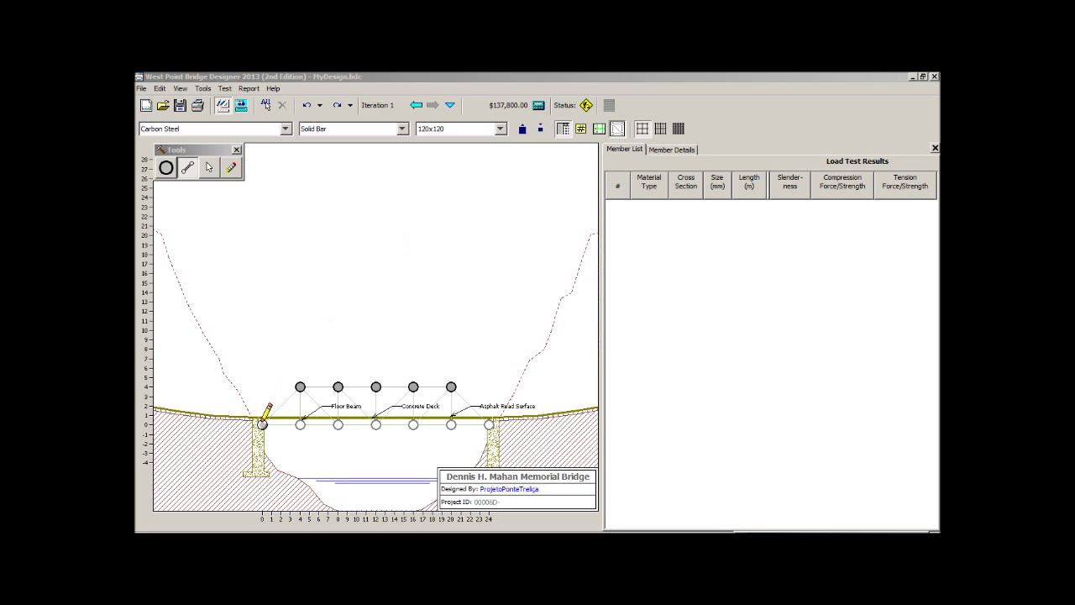
pyautogui.moveTo(263, 419); pyautogui.dragTo(300, 423)
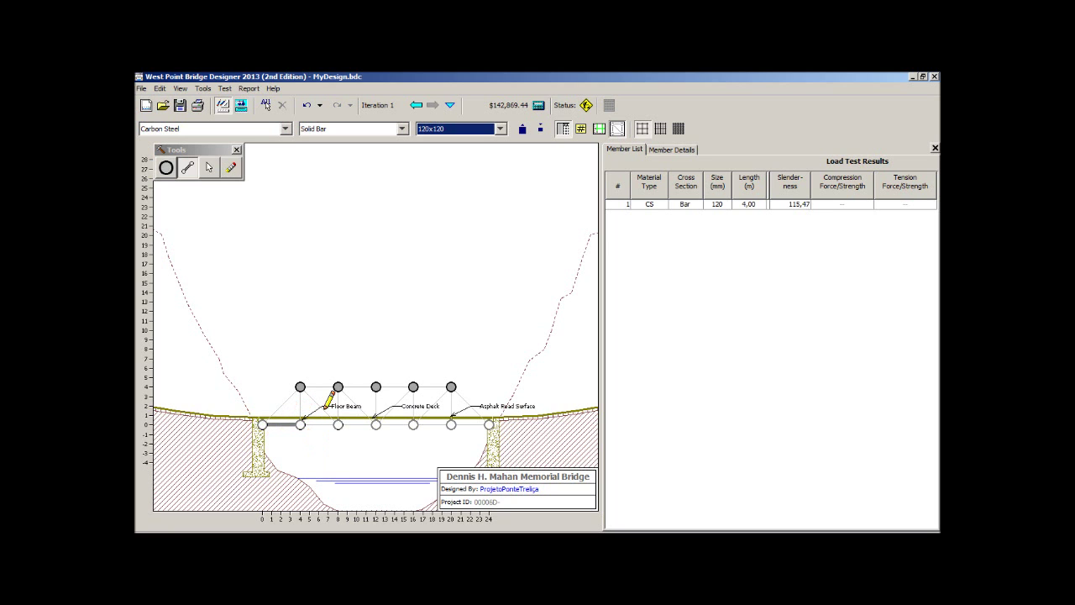
pyautogui.moveTo(308, 423); pyautogui.dragTo(343, 411)
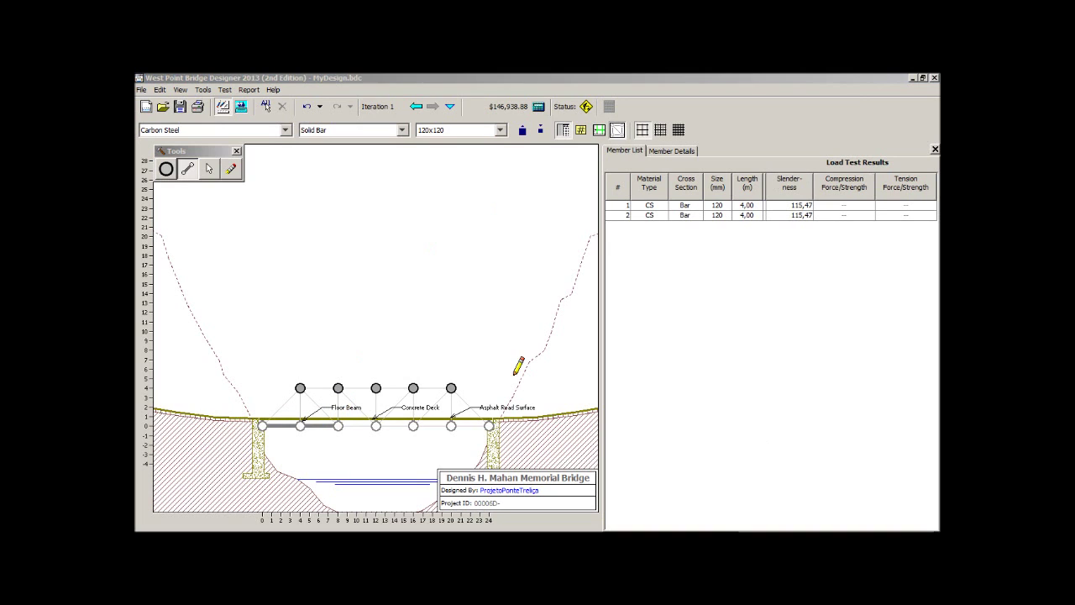
pyautogui.click(340, 420)
pyautogui.moveTo(339, 422); pyautogui.dragTo(481, 423)
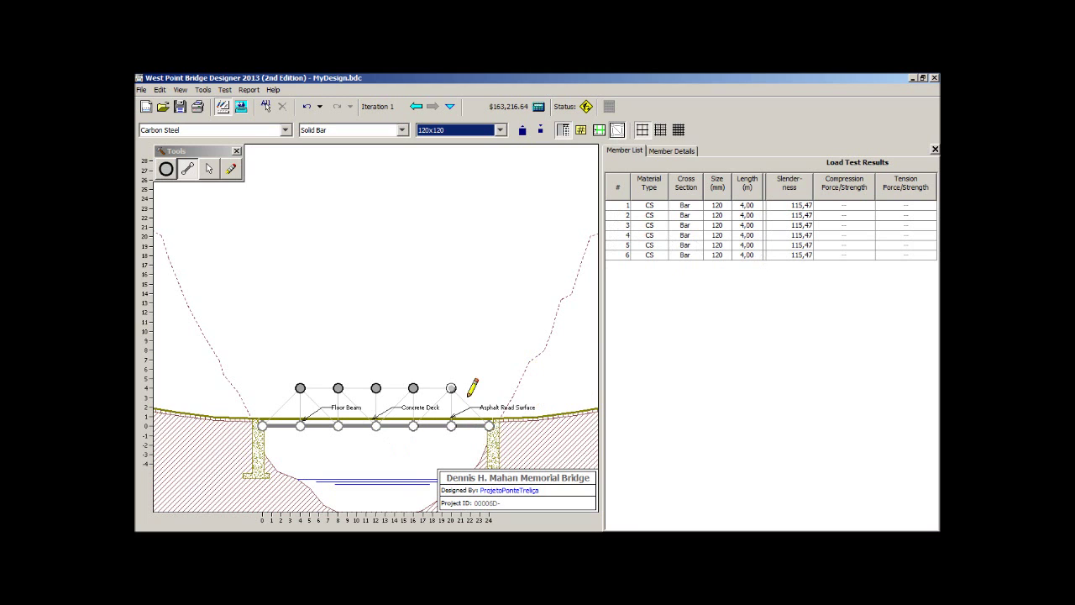
# Draw the four top-chord members from 4 to 20 m and the inclined end members down to both supports
pyautogui.moveTo(301, 387); pyautogui.dragTo(451, 387)
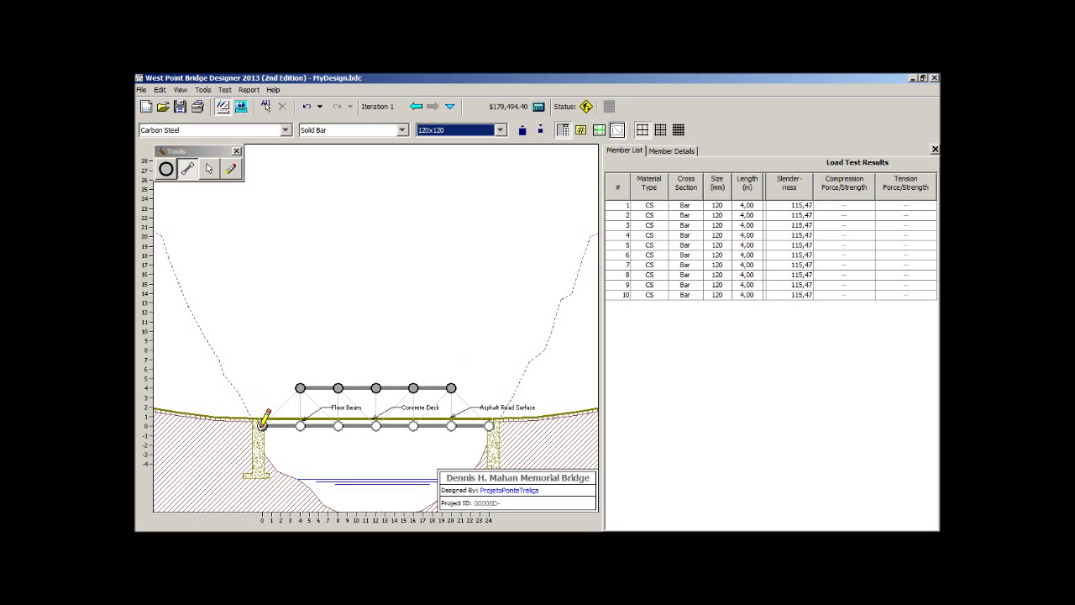
pyautogui.moveTo(296, 406); pyautogui.dragTo(300, 390)
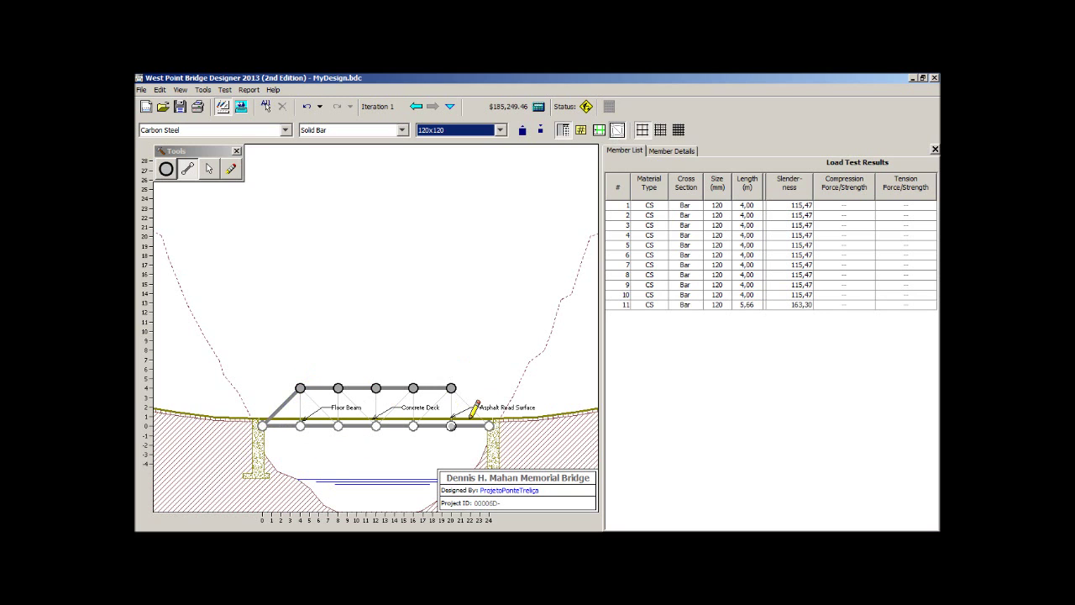
pyautogui.moveTo(488, 418); pyautogui.dragTo(451, 389)
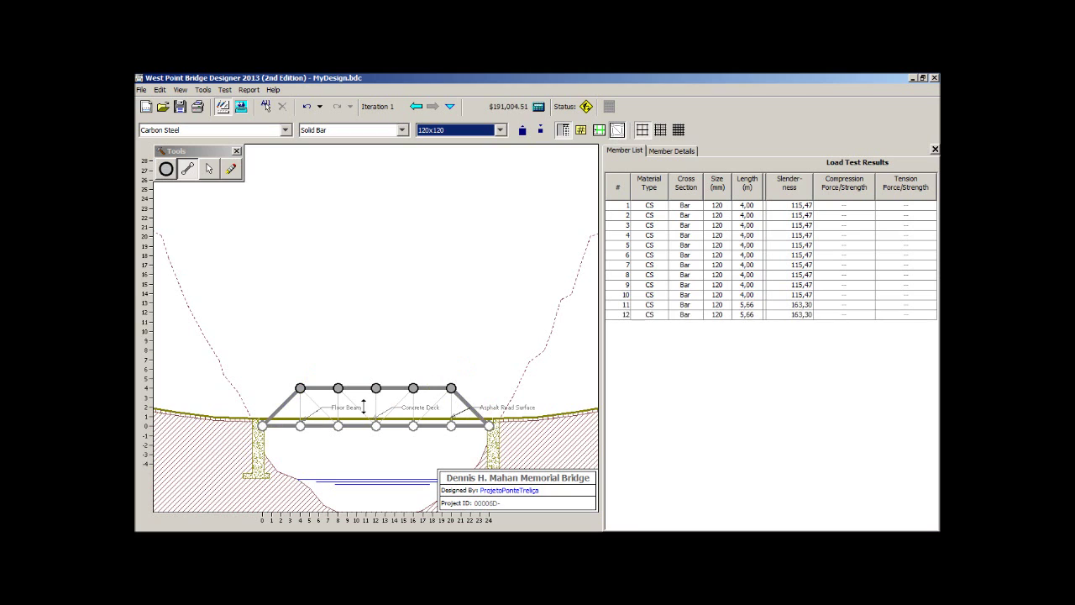
# Draw the four inner diagonals sloping from the top-chord joints down toward midspan, following the Pratt template
pyautogui.moveTo(338, 424); pyautogui.dragTo(300, 389)
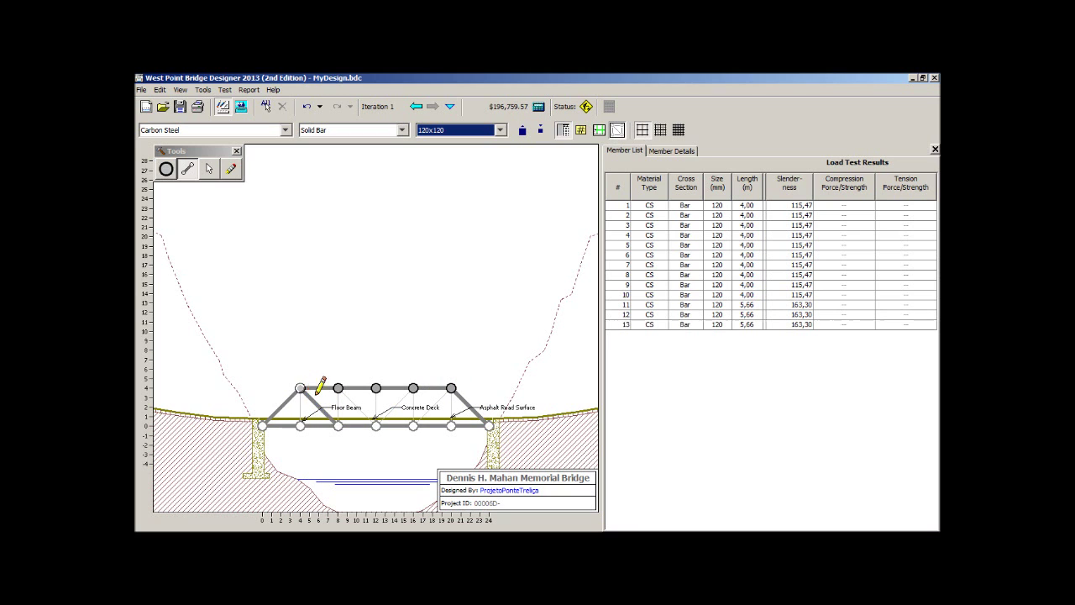
pyautogui.moveTo(379, 422); pyautogui.dragTo(338, 389)
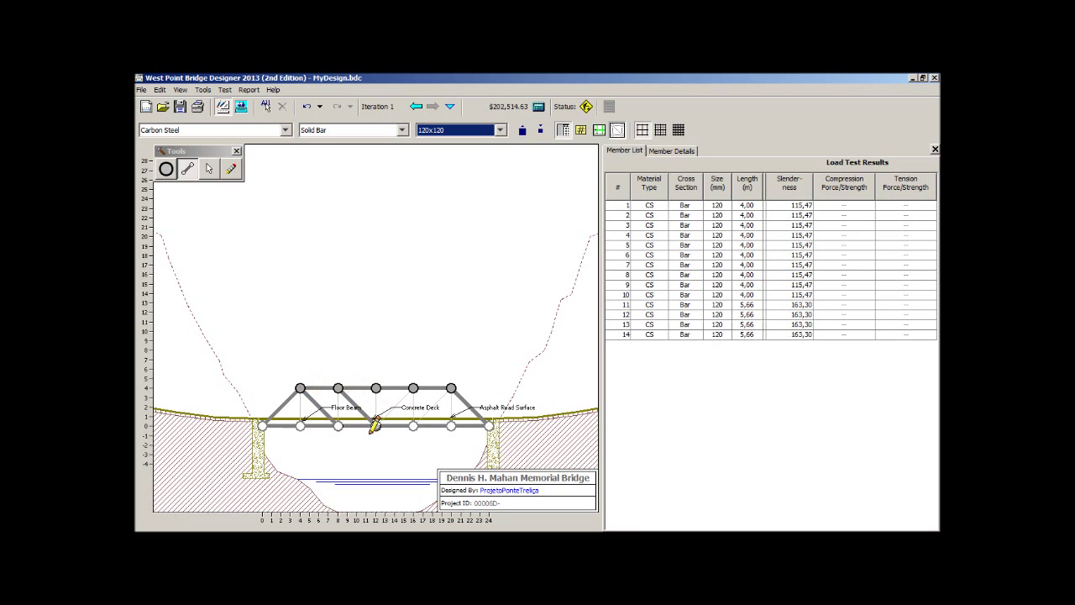
pyautogui.moveTo(377, 424); pyautogui.dragTo(451, 388)
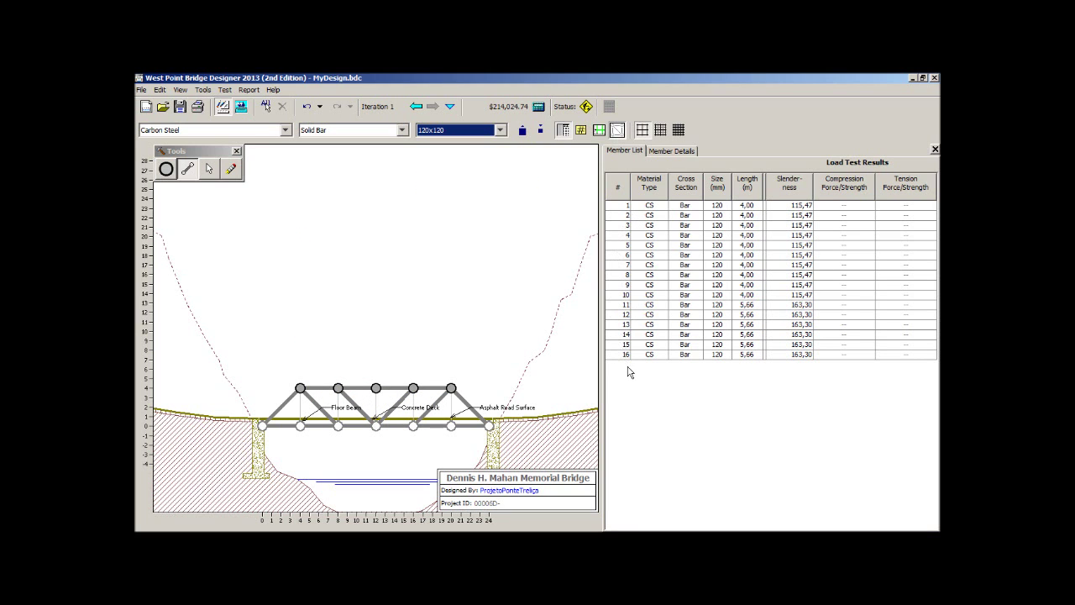
# Draw the five vertical members joining the deck joints to the top-chord joints at 4, 8, 12, 16 and 20 m
pyautogui.moveTo(451, 425); pyautogui.dragTo(451, 389)
pyautogui.moveTo(412, 426); pyautogui.dragTo(414, 389)
pyautogui.moveTo(376, 425)
pyautogui.mouseDown()
pyautogui.moveTo(380, 380)
pyautogui.moveTo(376, 388)
pyautogui.mouseUp()
pyautogui.moveTo(340, 424); pyautogui.dragTo(339, 389)
pyautogui.moveTo(304, 420); pyautogui.dragTo(300, 388)
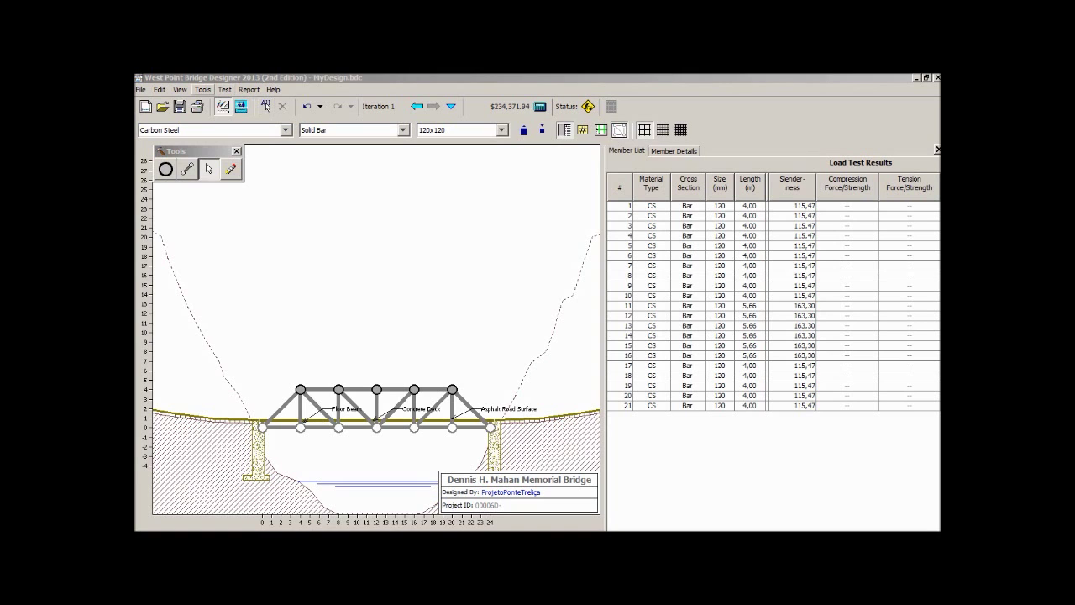
# Run the load test animation on the completed truss
pyautogui.click(224, 89)
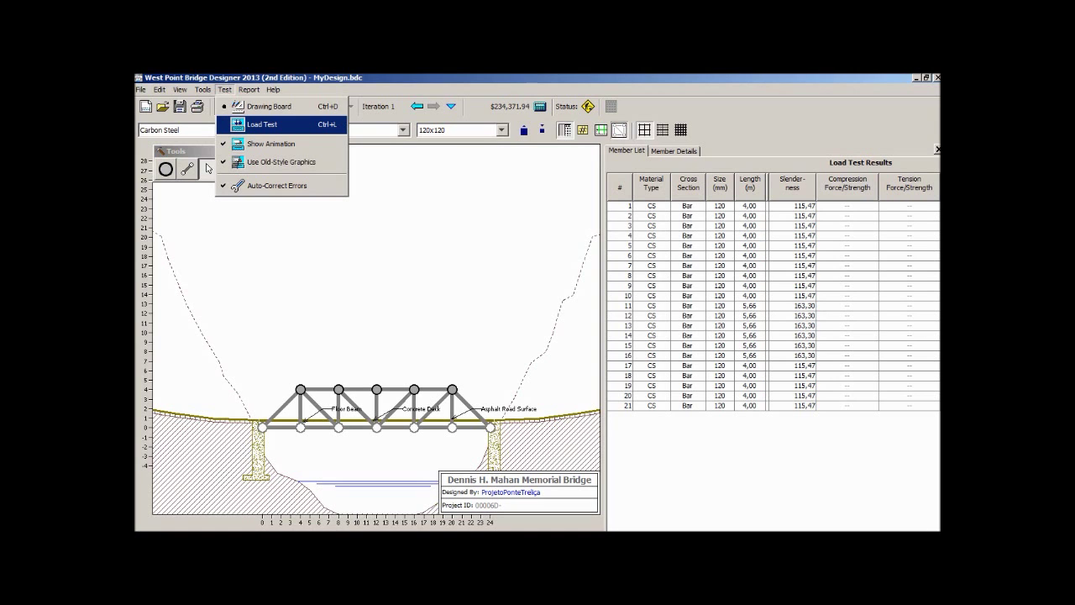
pyautogui.press('Escape')
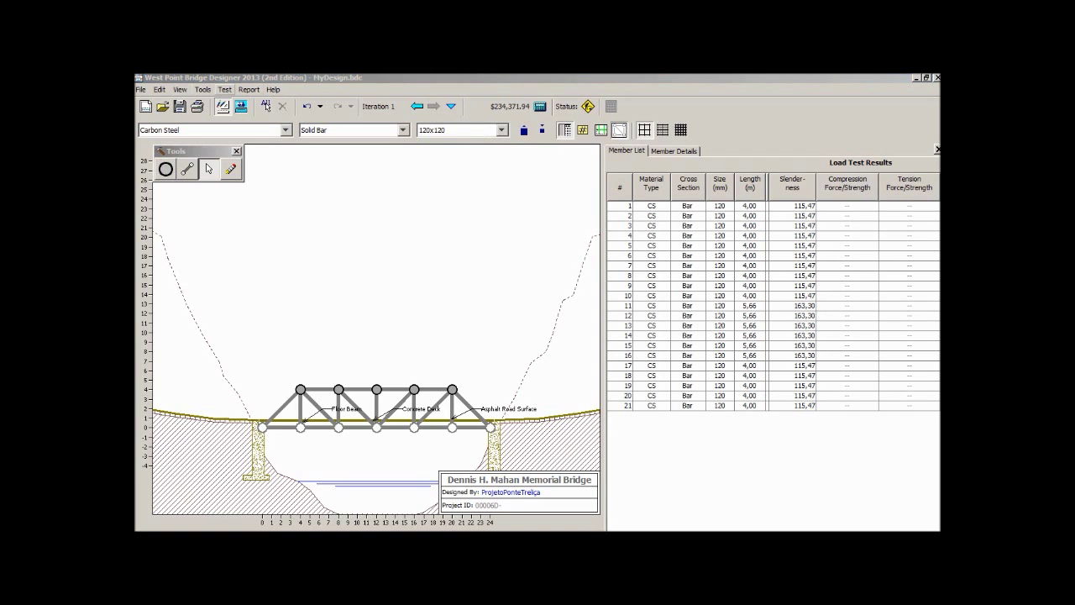
pyautogui.click(224, 90)
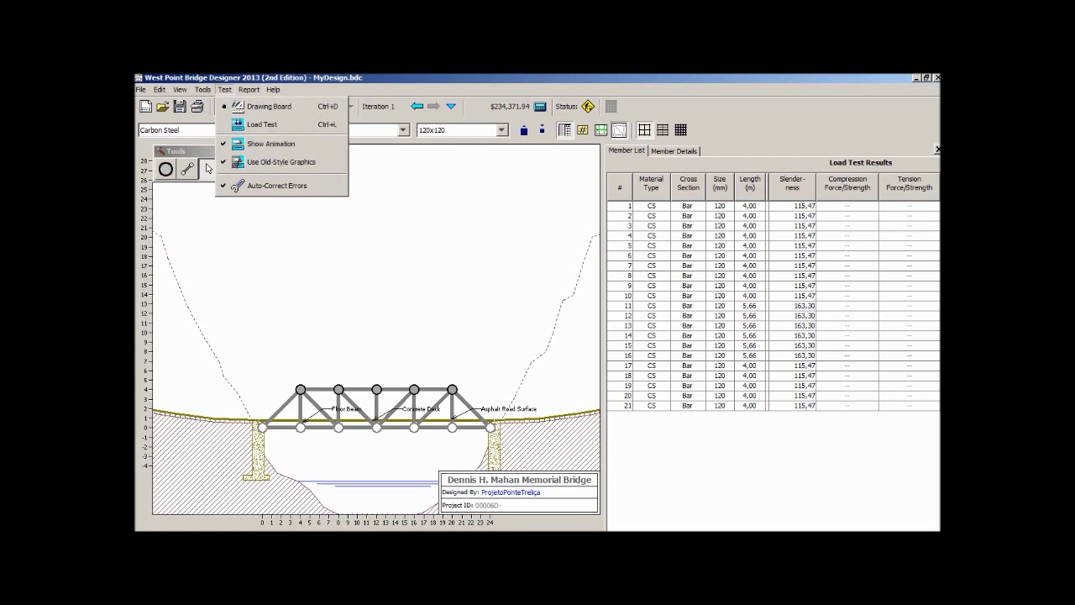
pyautogui.press('Down')
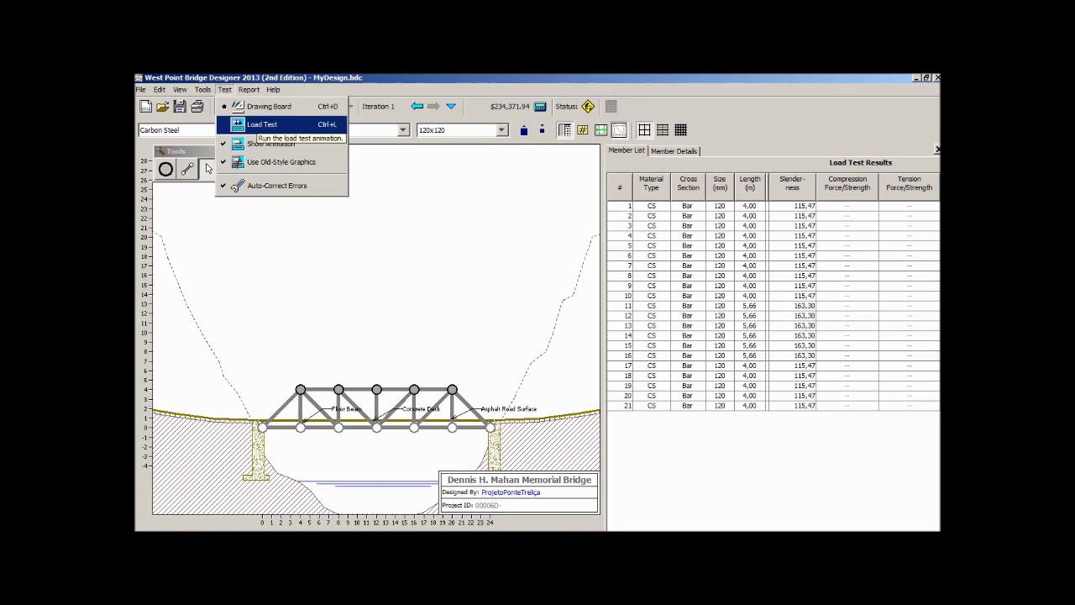
pyautogui.press('Return')
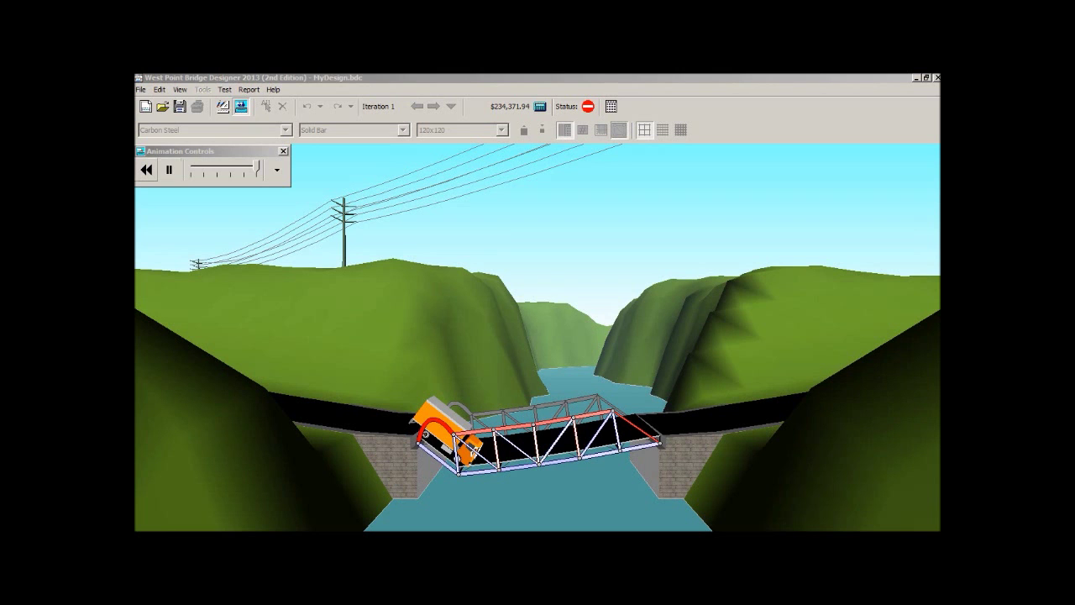
# Replay the load test from the start, pausing and resuming it to examine how the truss behaves under the truck
pyautogui.click(146, 170)
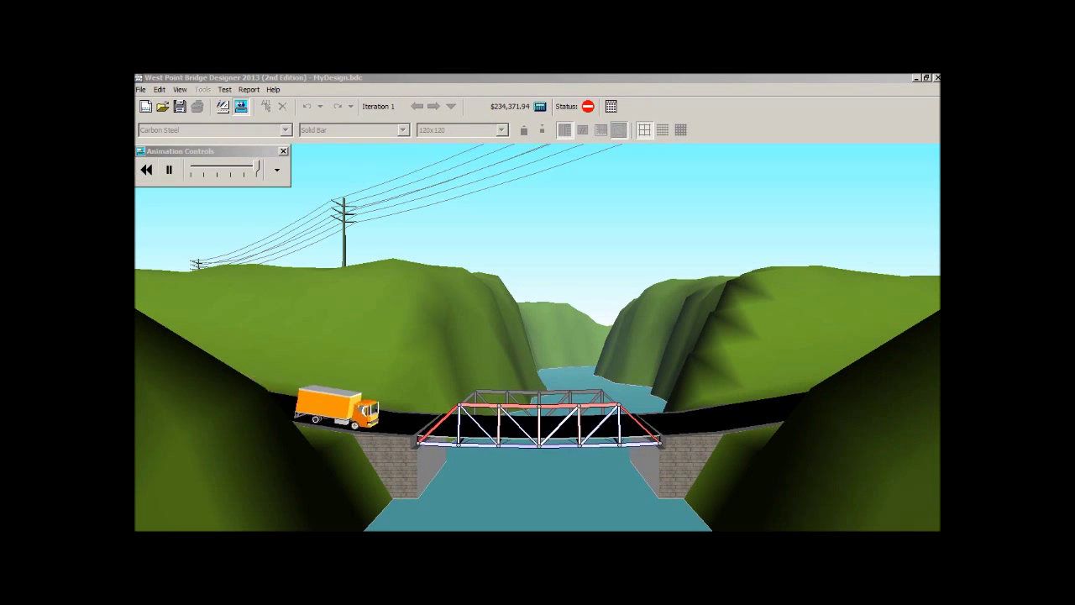
pyautogui.click(169, 169)
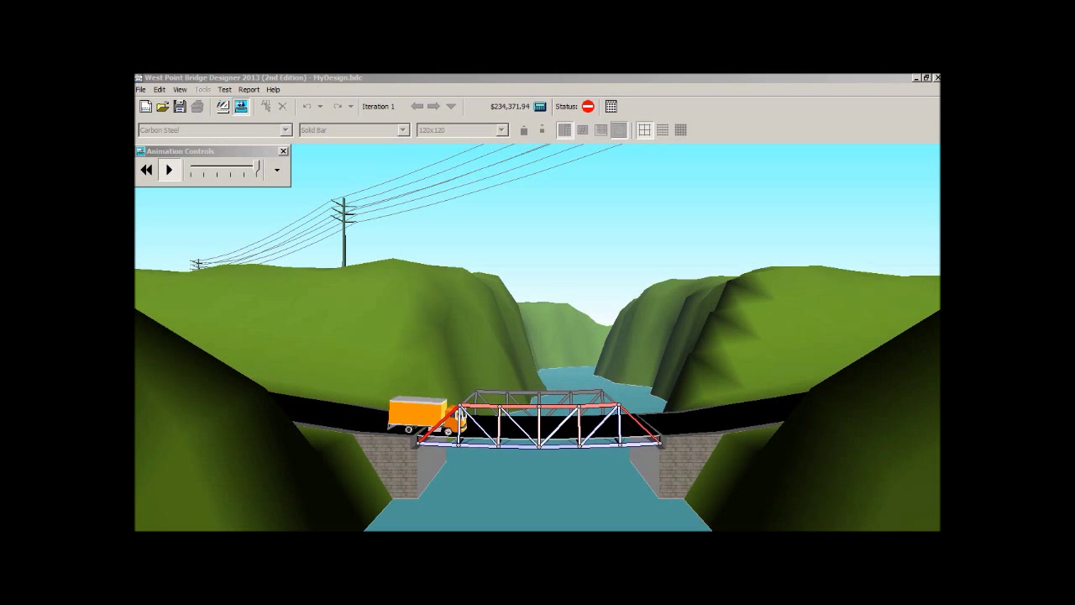
pyautogui.click(169, 170)
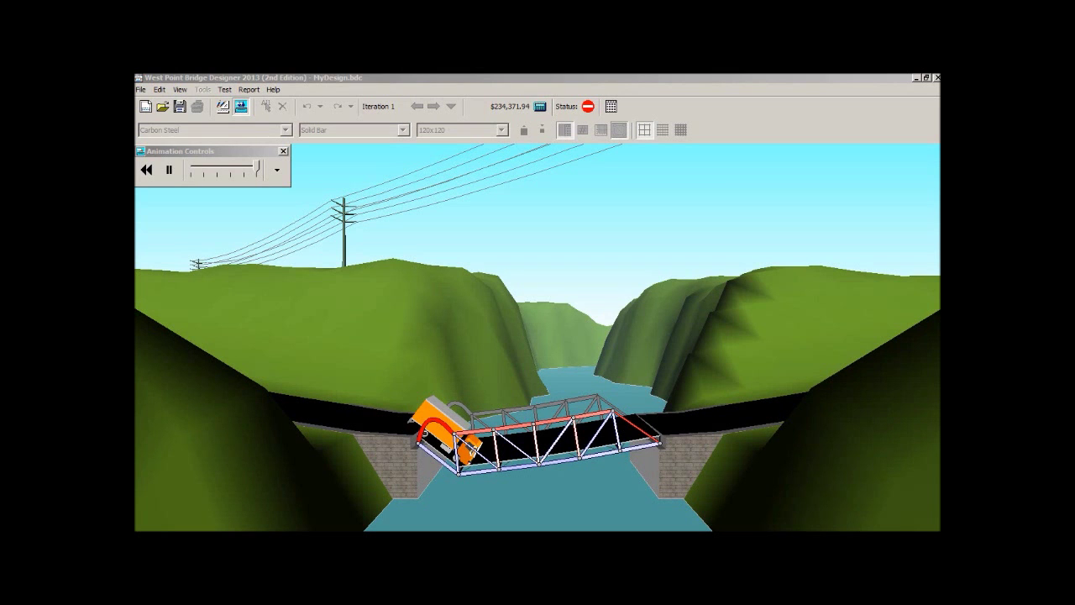
pyautogui.click(147, 170)
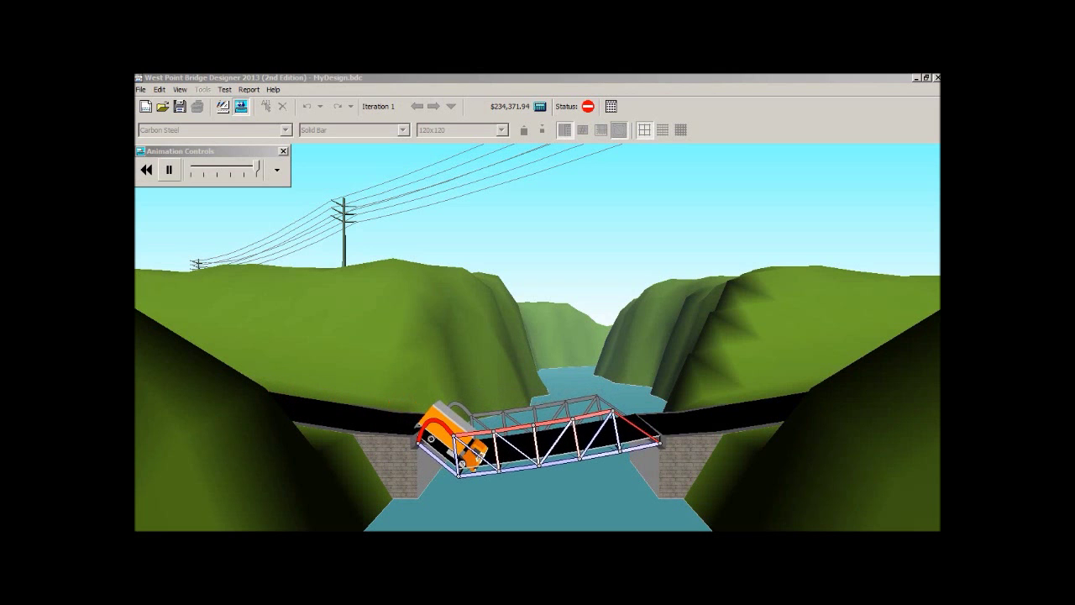
pyautogui.click(169, 169)
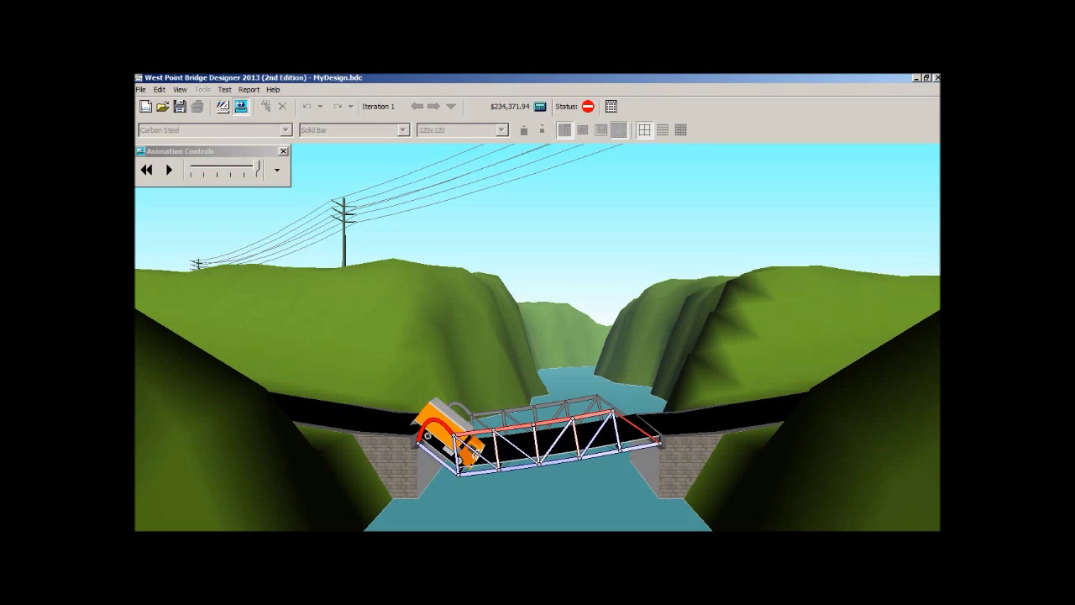
# Leave the load test and return to the drawing board with the truss's member results
pyautogui.moveTo(586, 106)
pyautogui.click(224, 89)
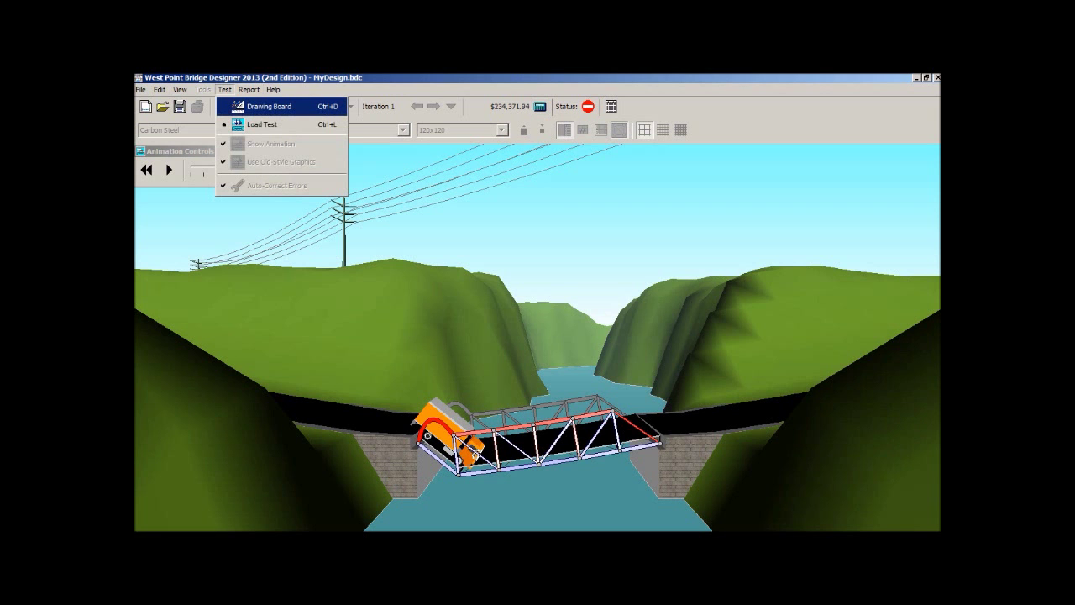
pyautogui.click(269, 106)
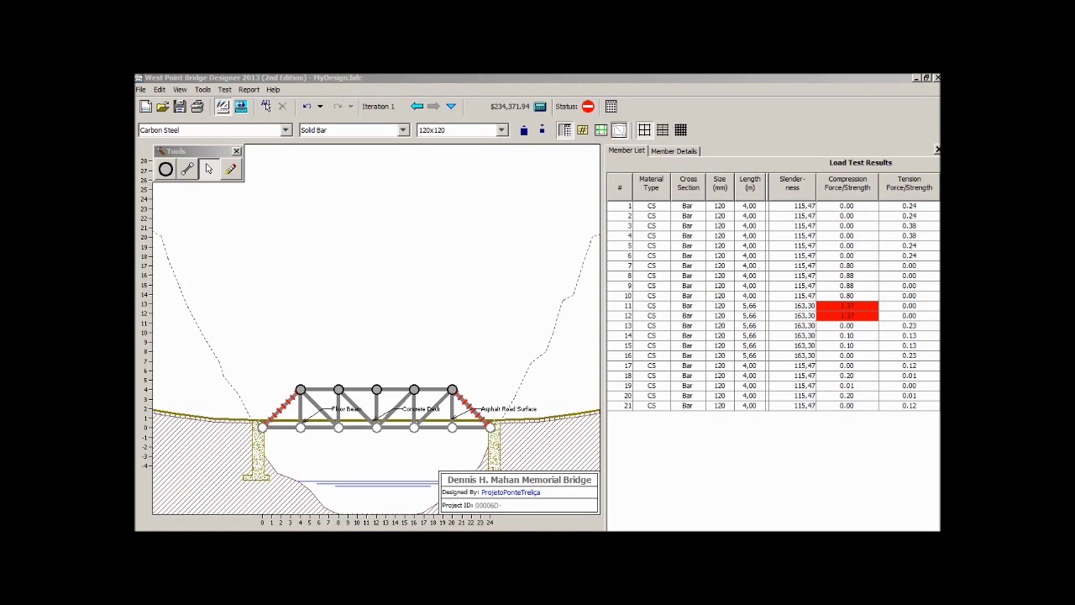
# Examine the load-test results of the two inclined end members, 11 and 12, matching each list entry to its member in the drawing
pyautogui.click(470, 408)
pyautogui.click(283, 408)
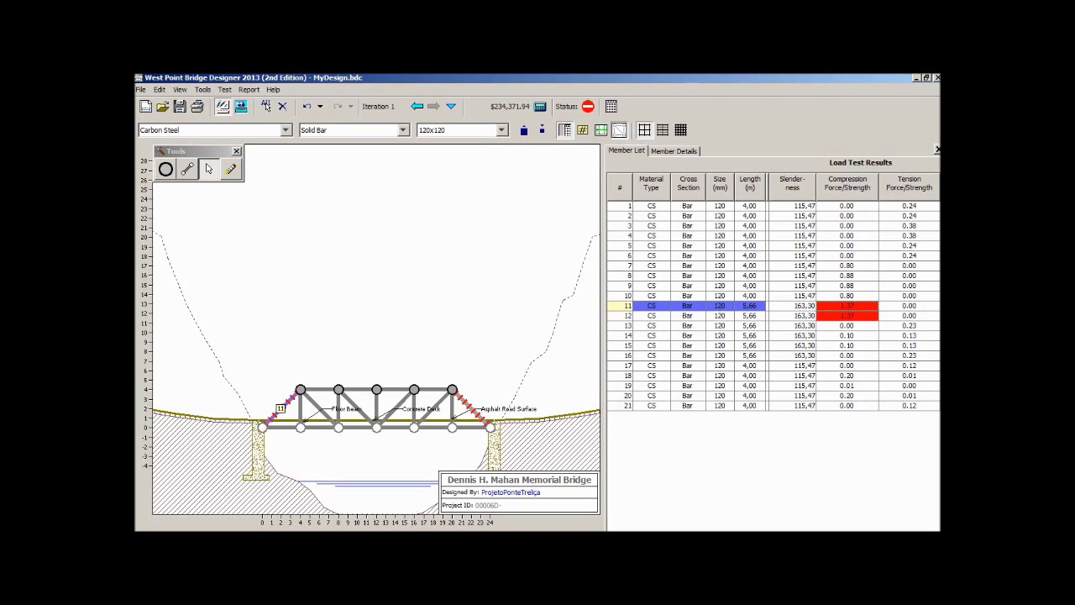
pyautogui.click(471, 409)
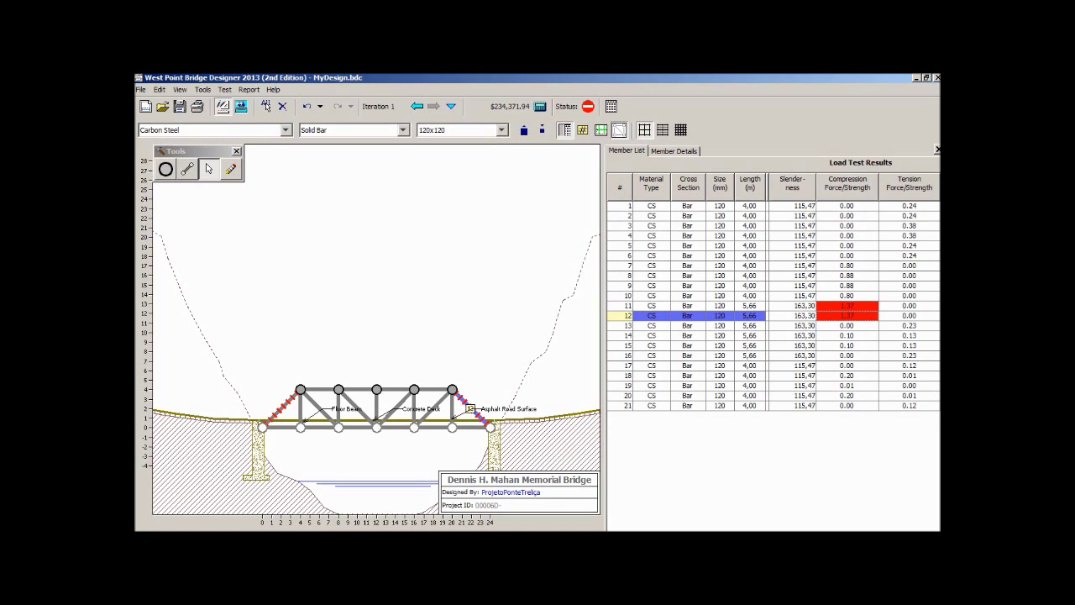
pyautogui.click(652, 306)
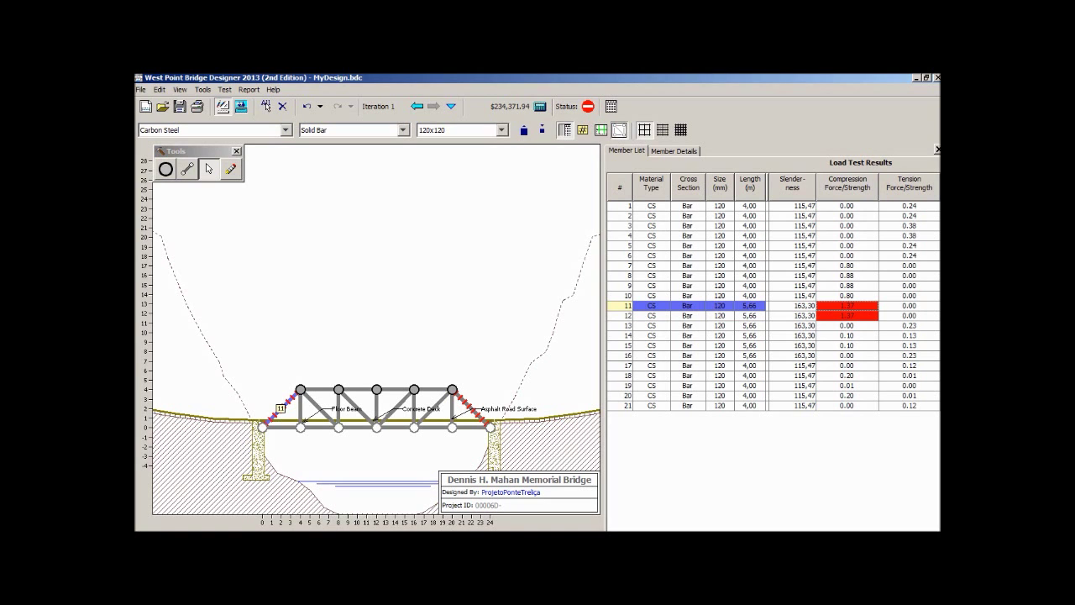
pyautogui.click(638, 316)
pyautogui.click(638, 304)
pyautogui.click(639, 315)
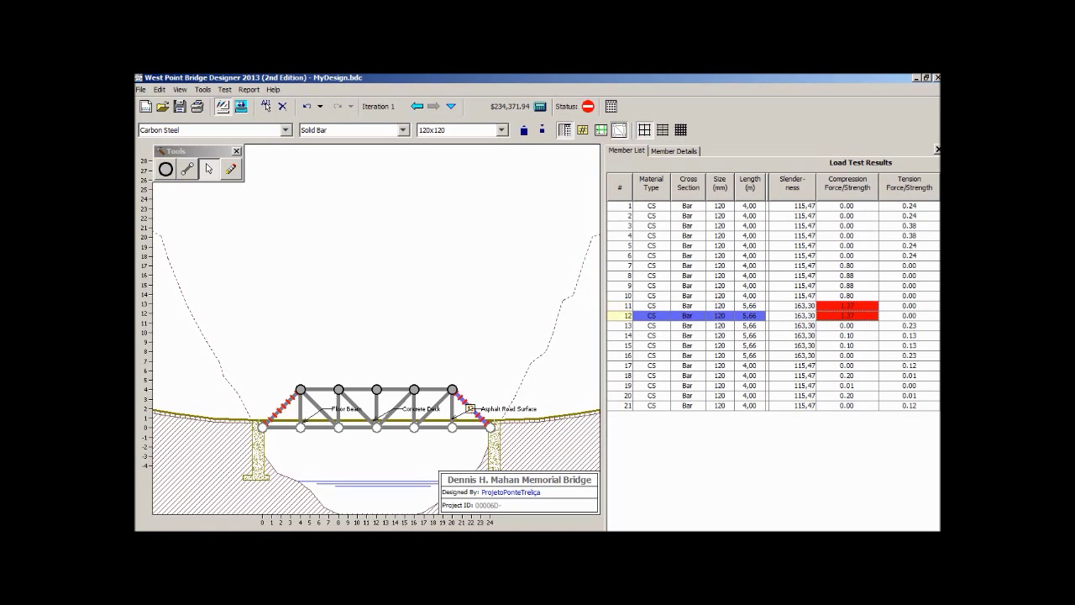
pyautogui.click(639, 305)
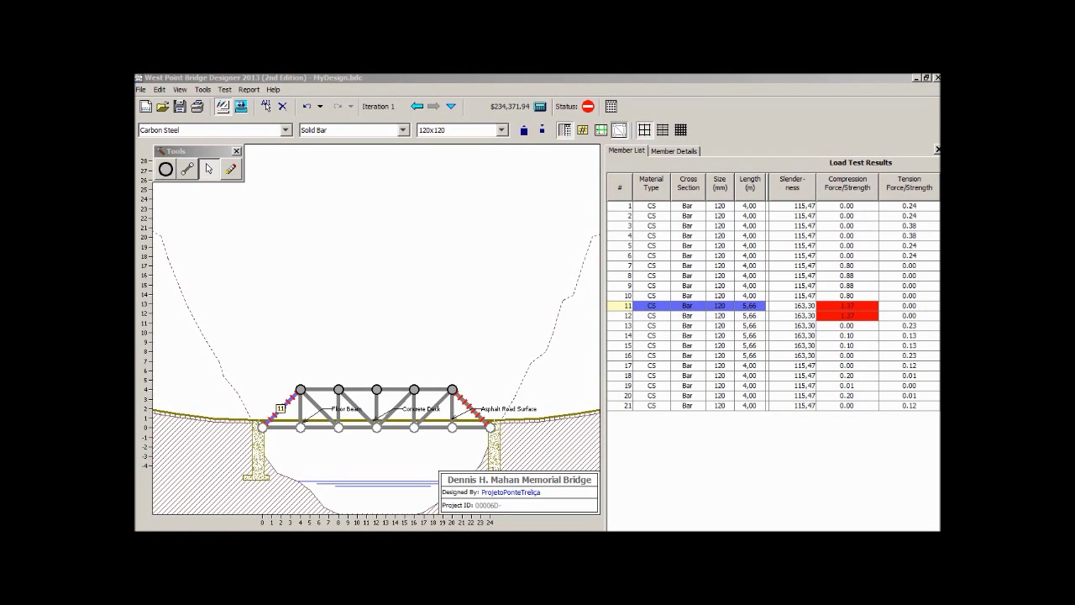
pyautogui.press('Escape')
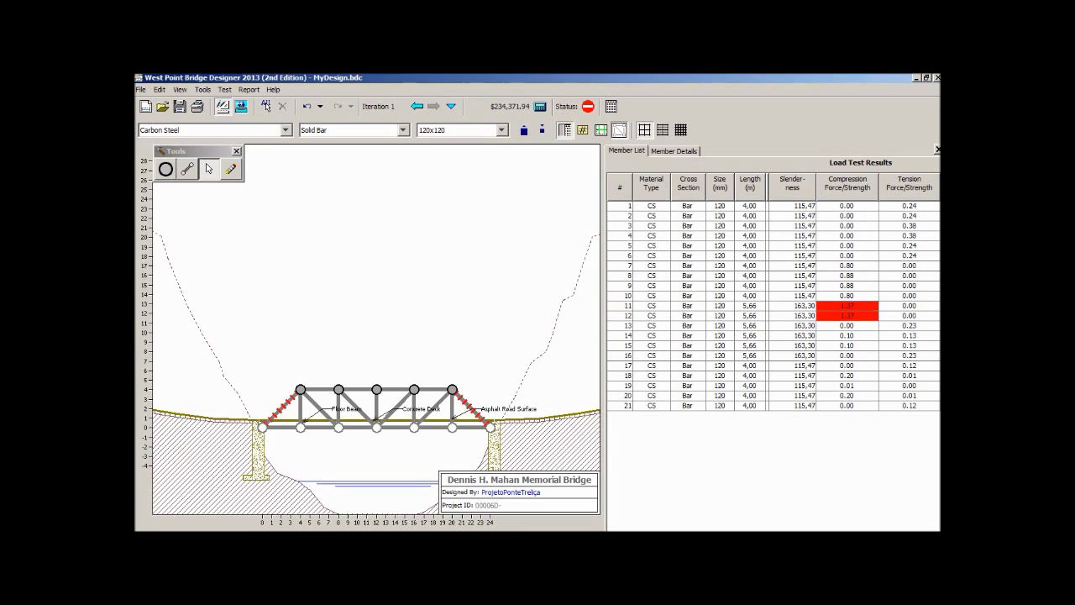
pyautogui.click(283, 407)
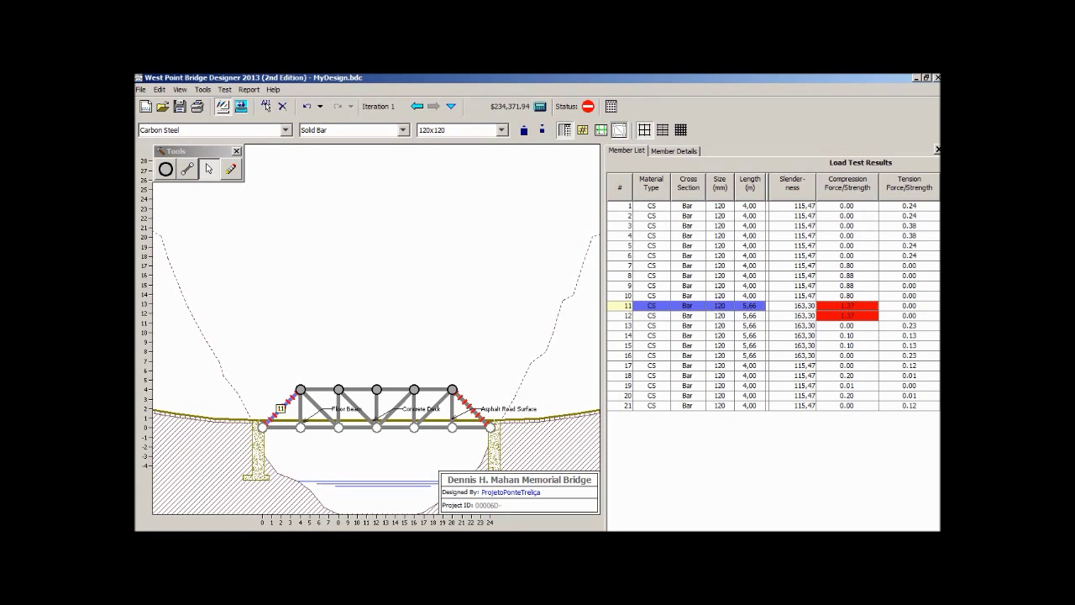
pyautogui.press('Escape')
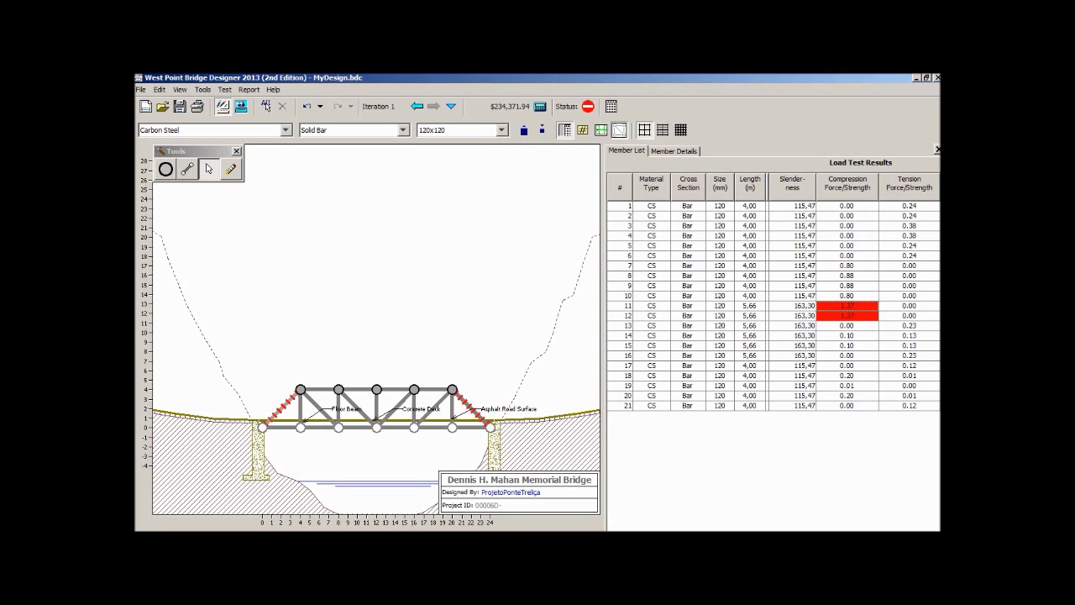
# Increase the size of both inclined end members, 11 and 12, to 130x130 mm and clear the selection
pyautogui.click(281, 408)
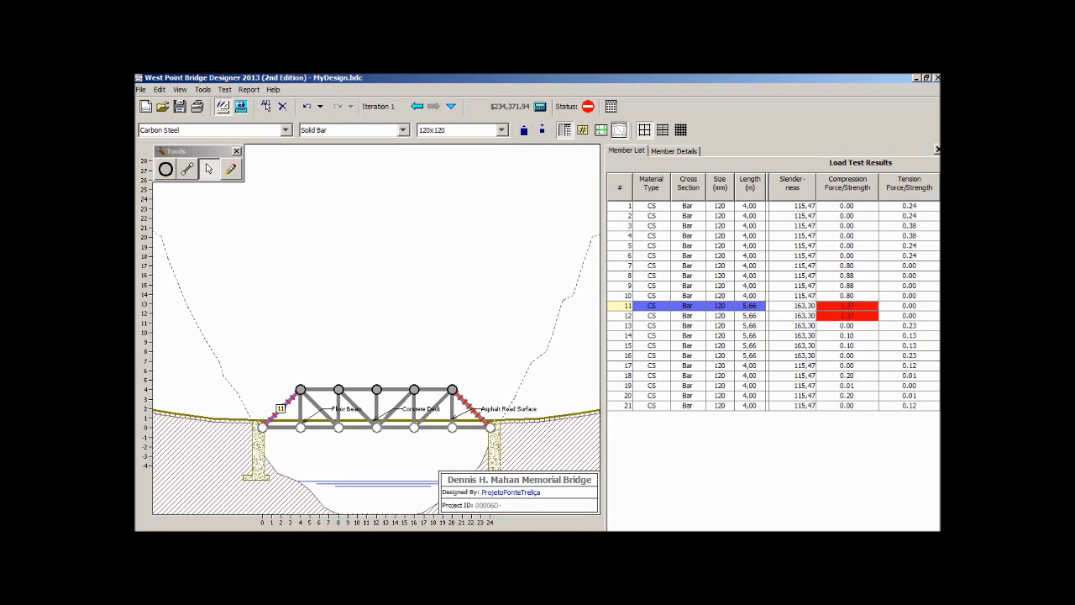
pyautogui.click(523, 129)
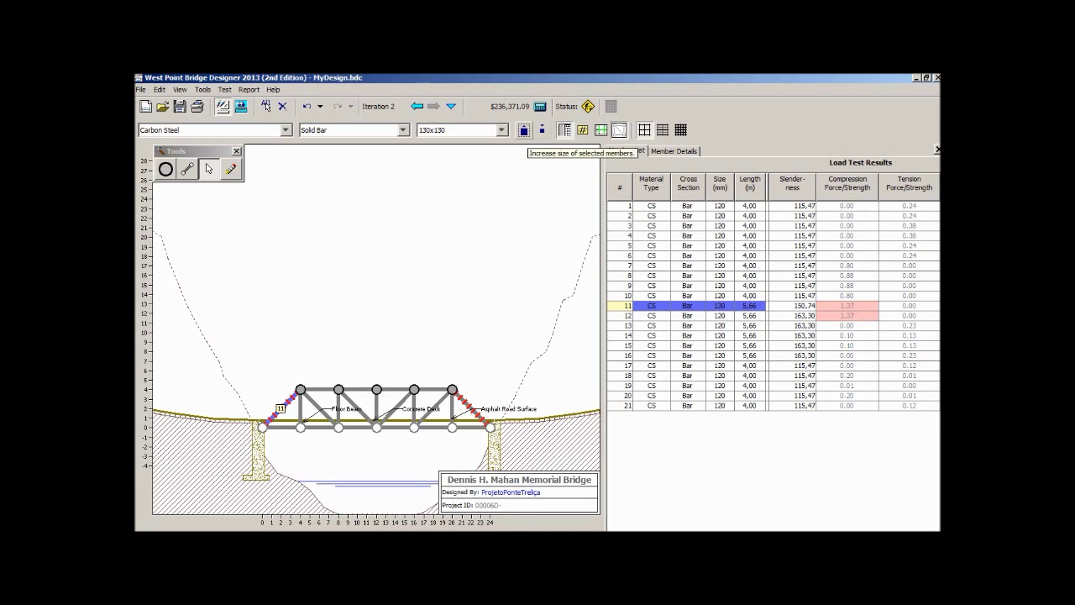
pyautogui.click(501, 129)
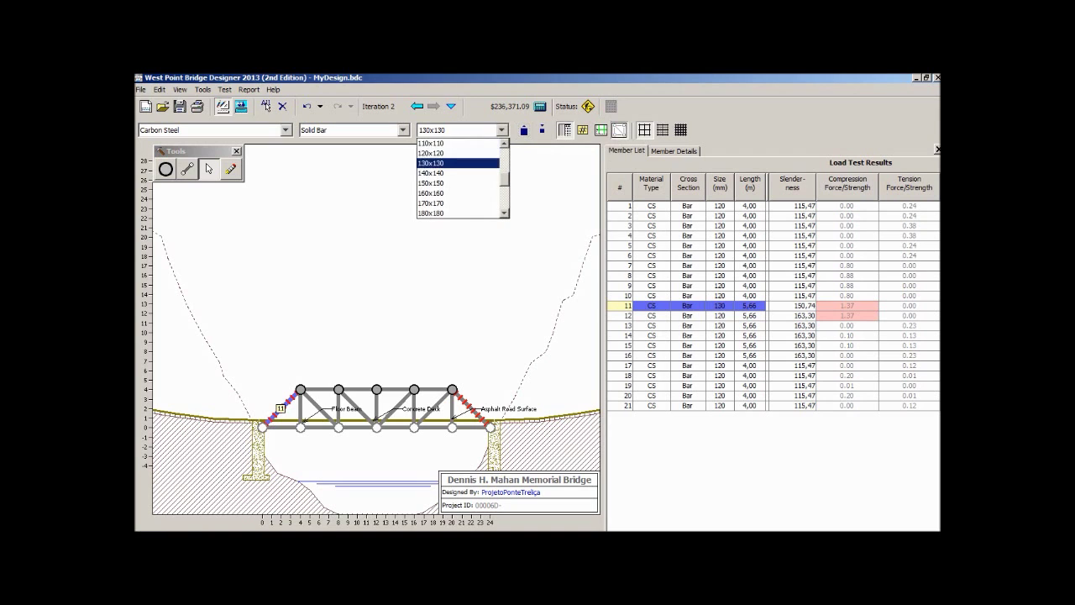
pyautogui.click(501, 130)
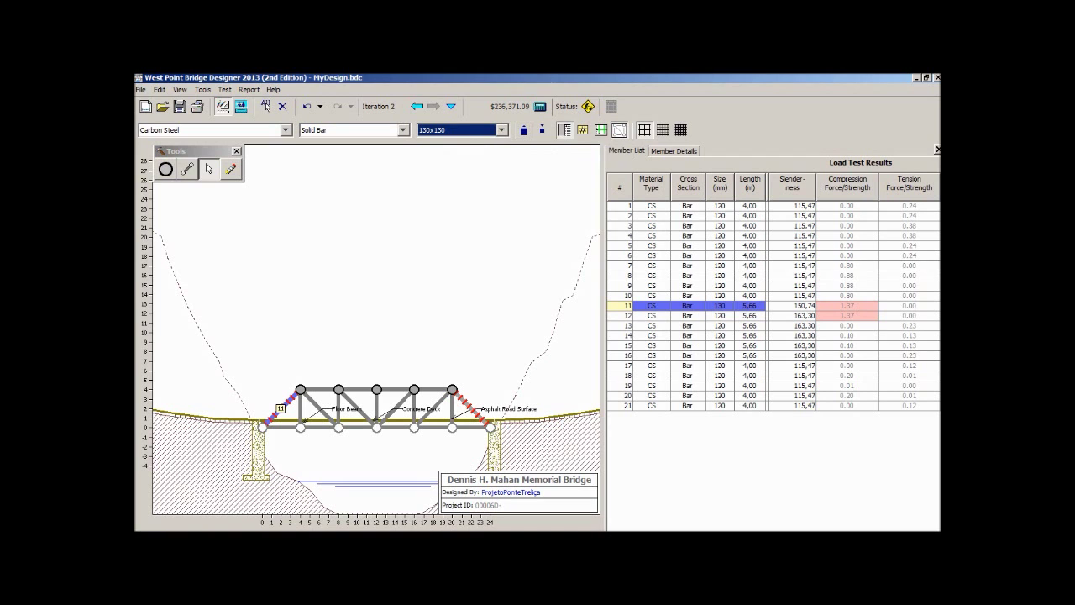
pyautogui.click(477, 413)
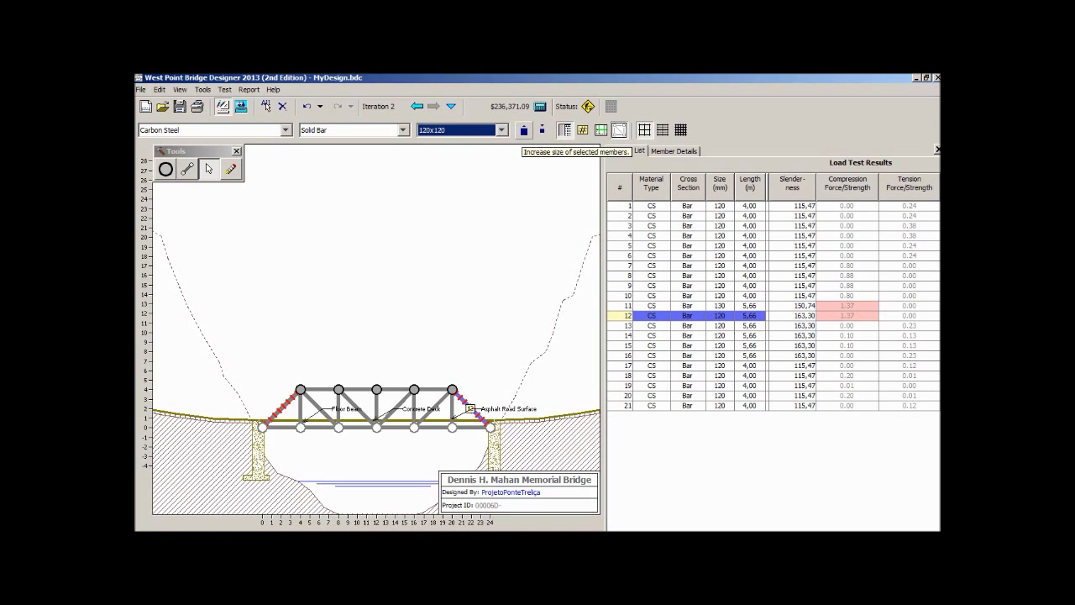
pyautogui.click(523, 130)
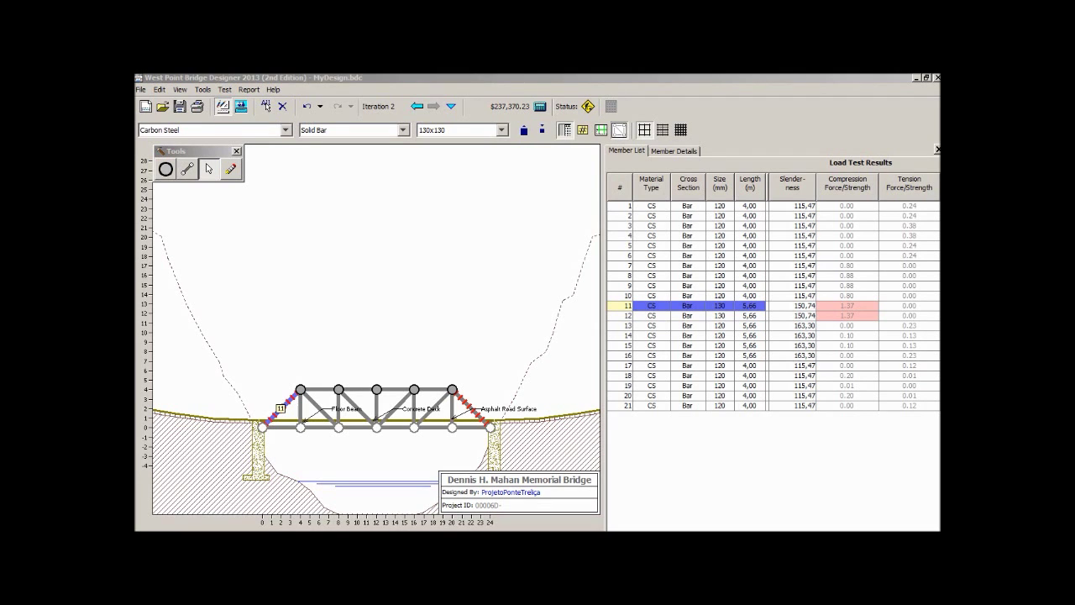
pyautogui.click(265, 106)
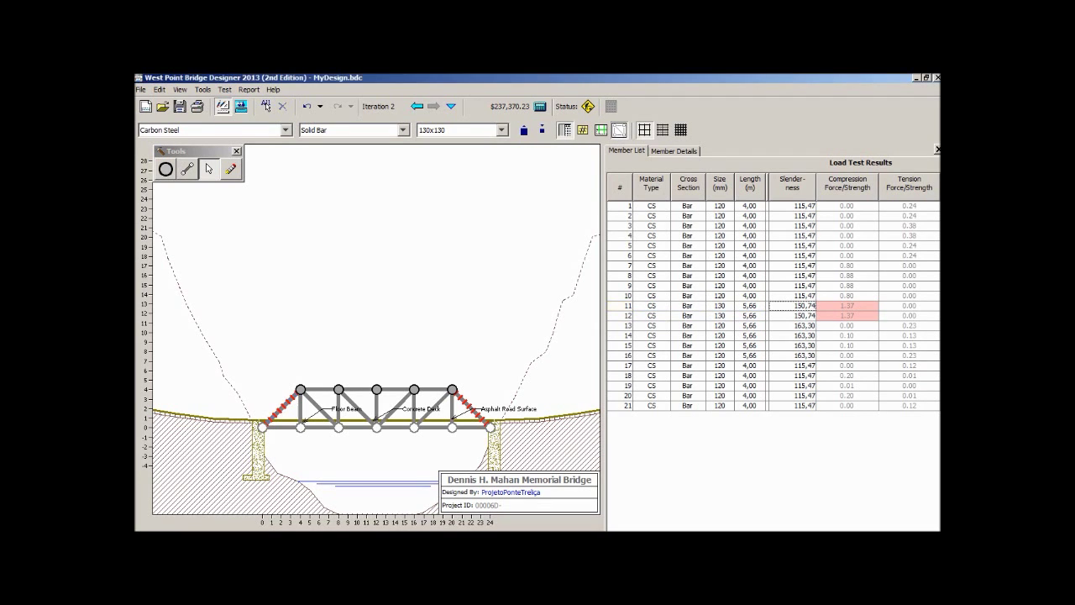
# Run the load test on the revised truss, pausing and resuming the animation as the truck crosses
pyautogui.click(224, 89)
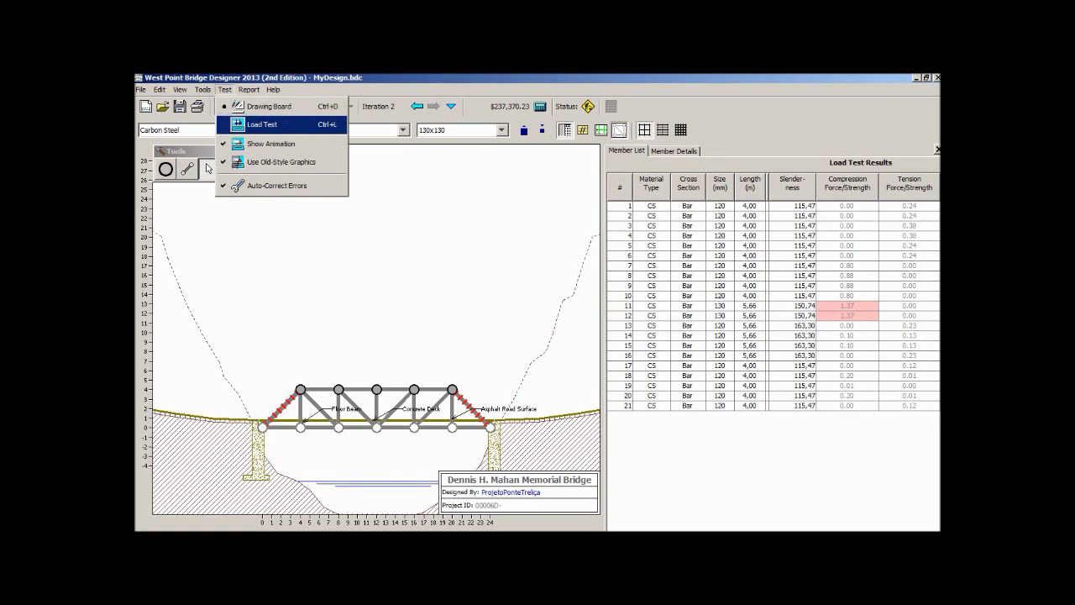
pyautogui.click(262, 124)
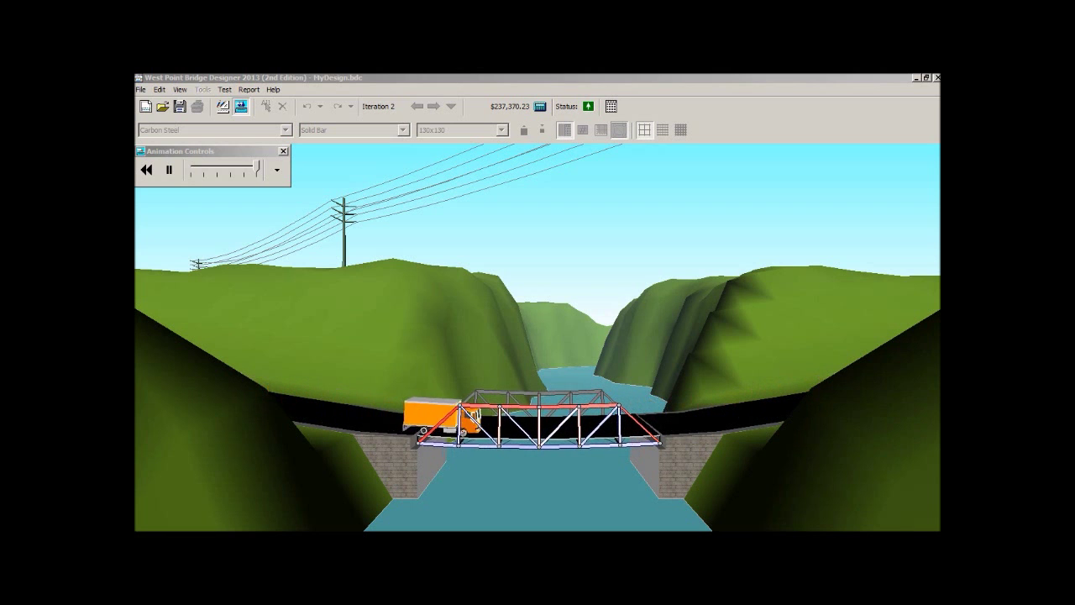
pyautogui.click(169, 169)
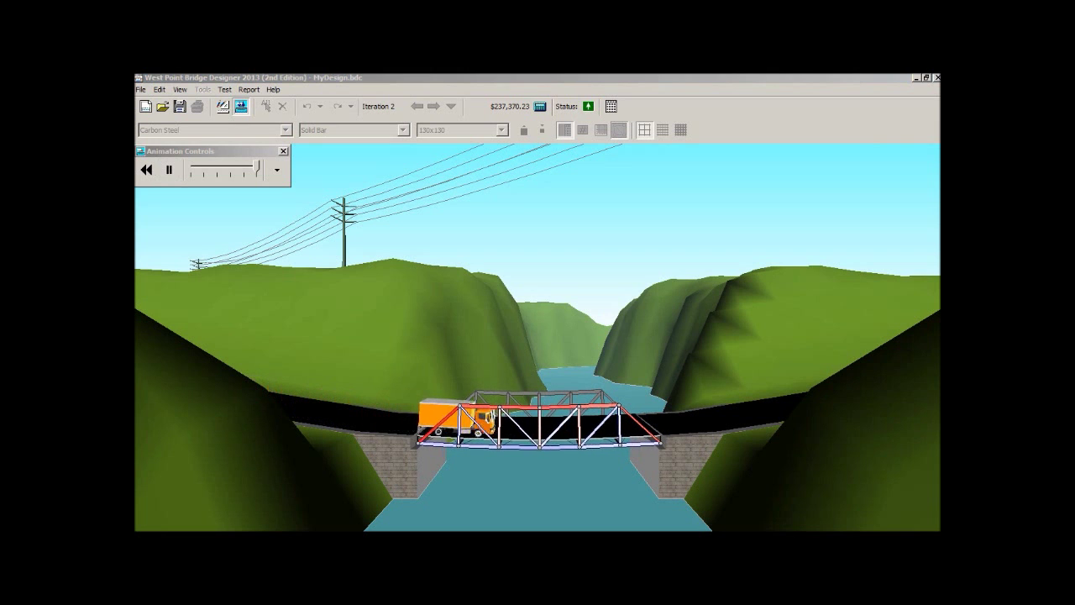
pyautogui.click(169, 170)
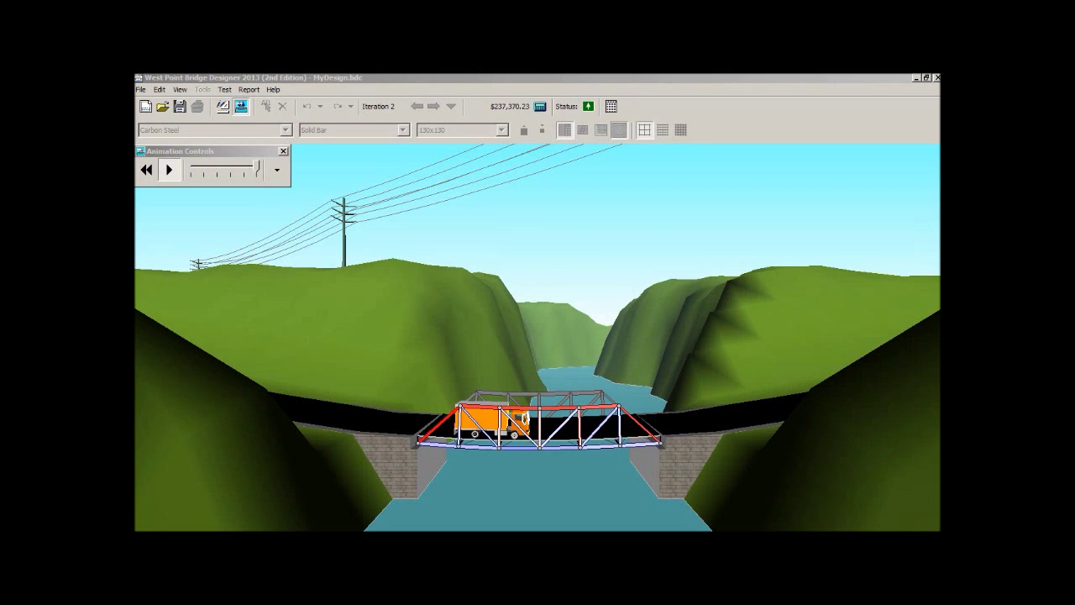
pyautogui.click(169, 169)
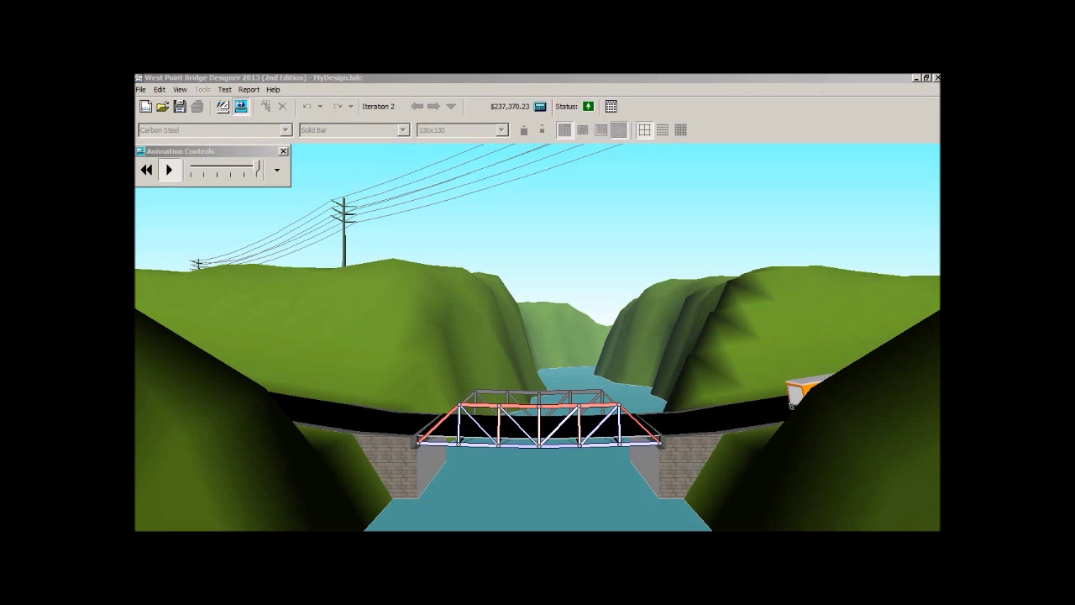
# Return to the drawing board and examine the compression force/strength ratios of the end members 11 and 12
pyautogui.click(224, 89)
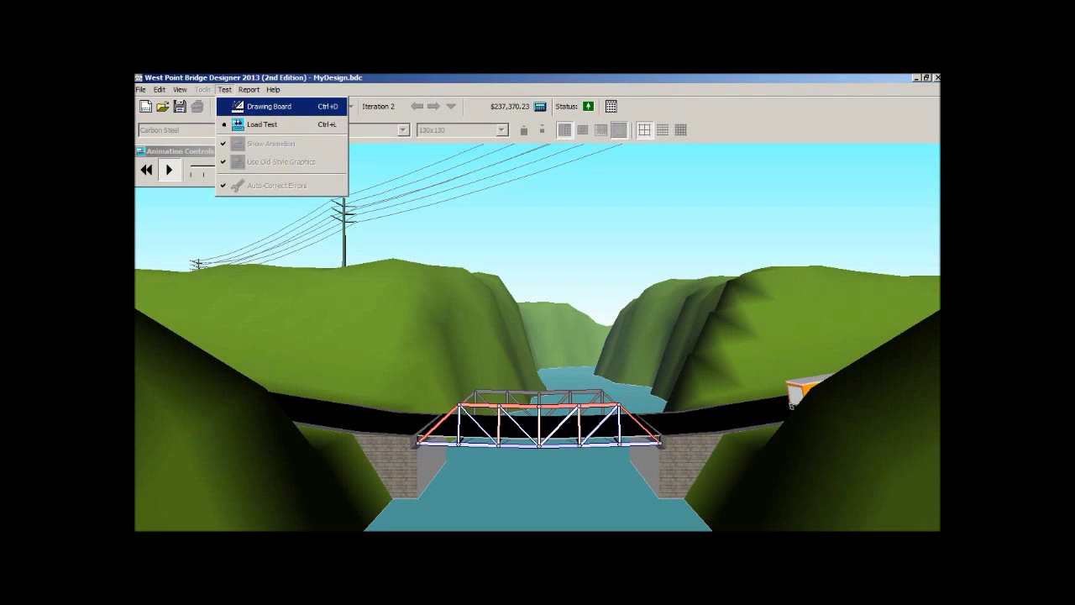
pyautogui.press('Return')
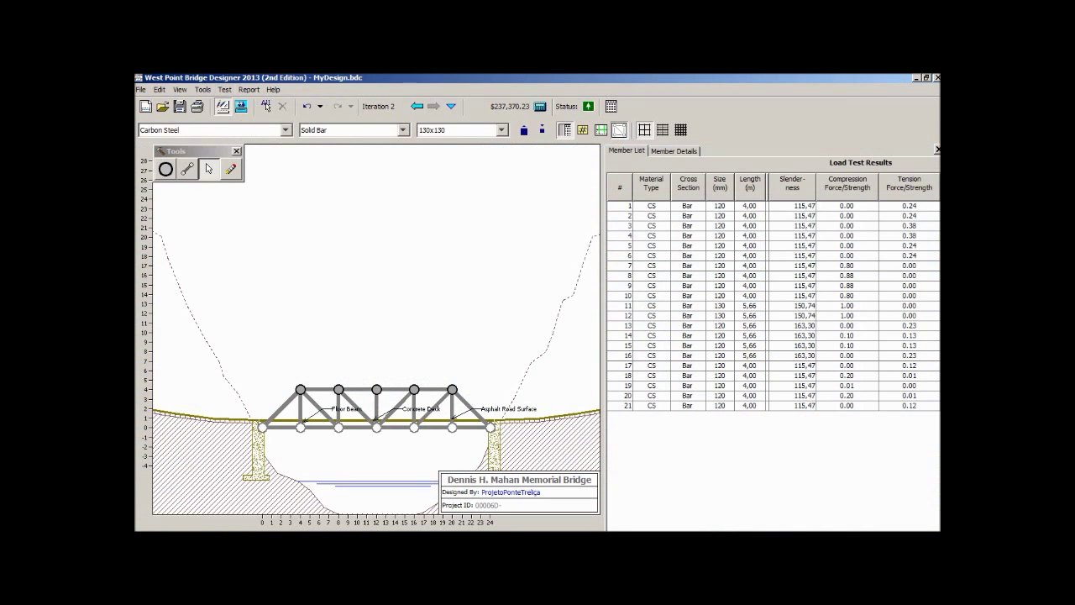
pyautogui.click(651, 306)
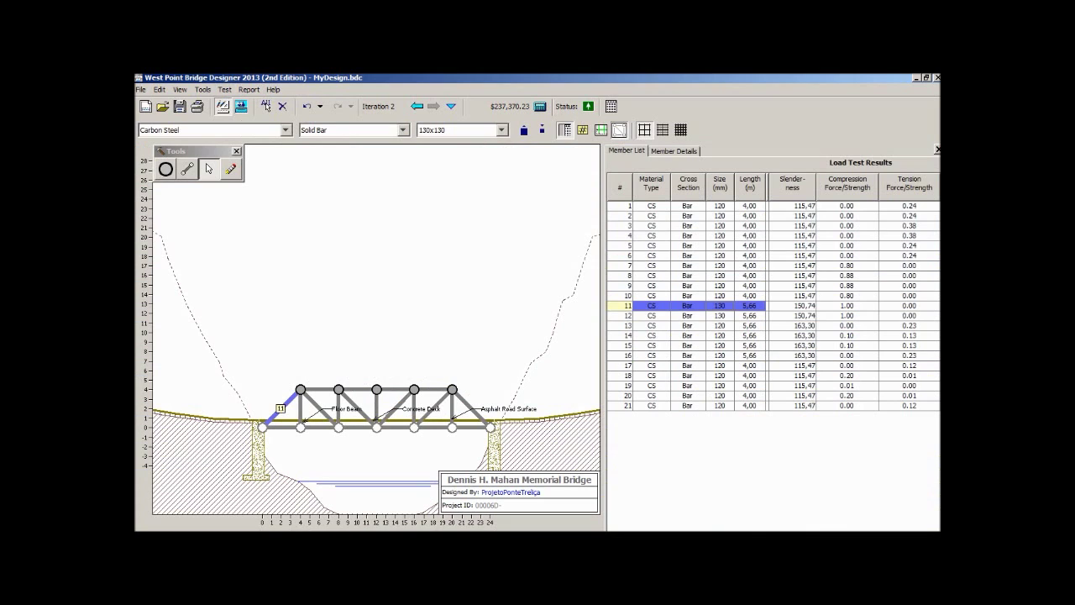
pyautogui.keyDown('ctrl'); pyautogui.click(651, 316); pyautogui.keyUp('ctrl')
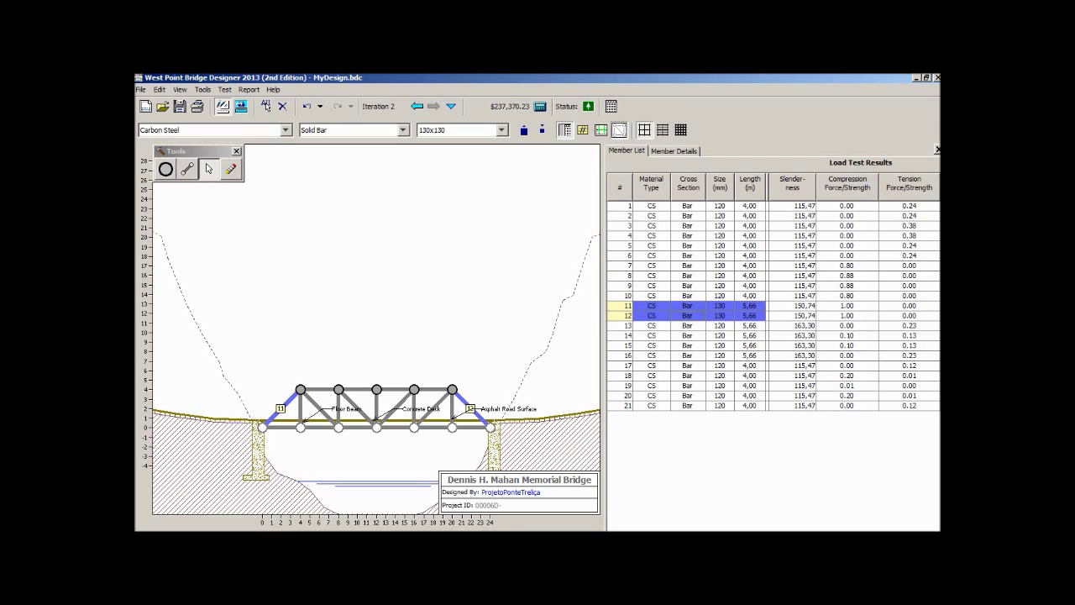
pyautogui.click(847, 306)
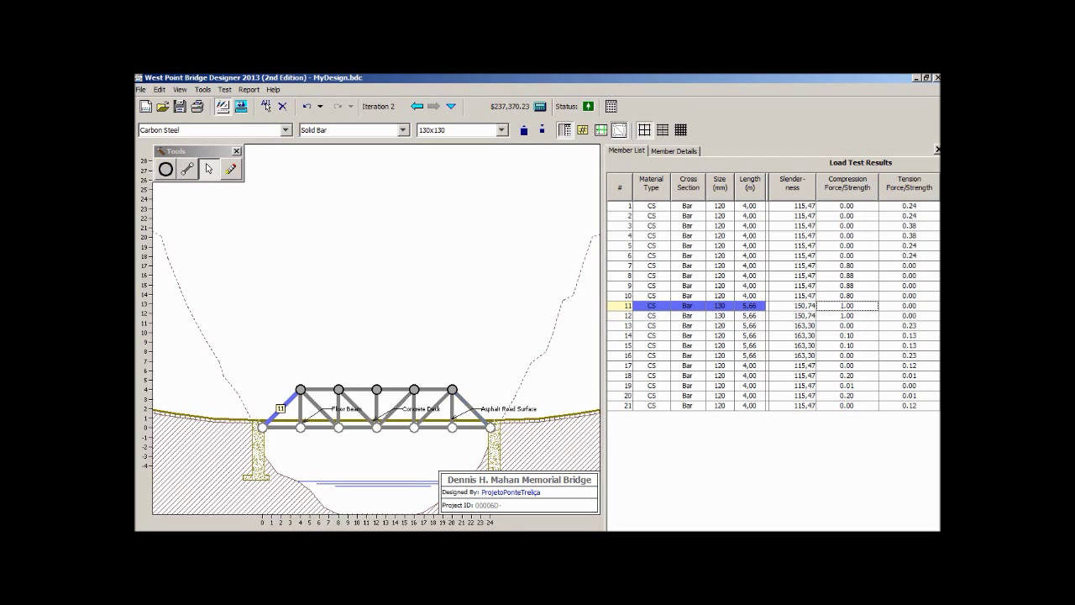
pyautogui.click(847, 316)
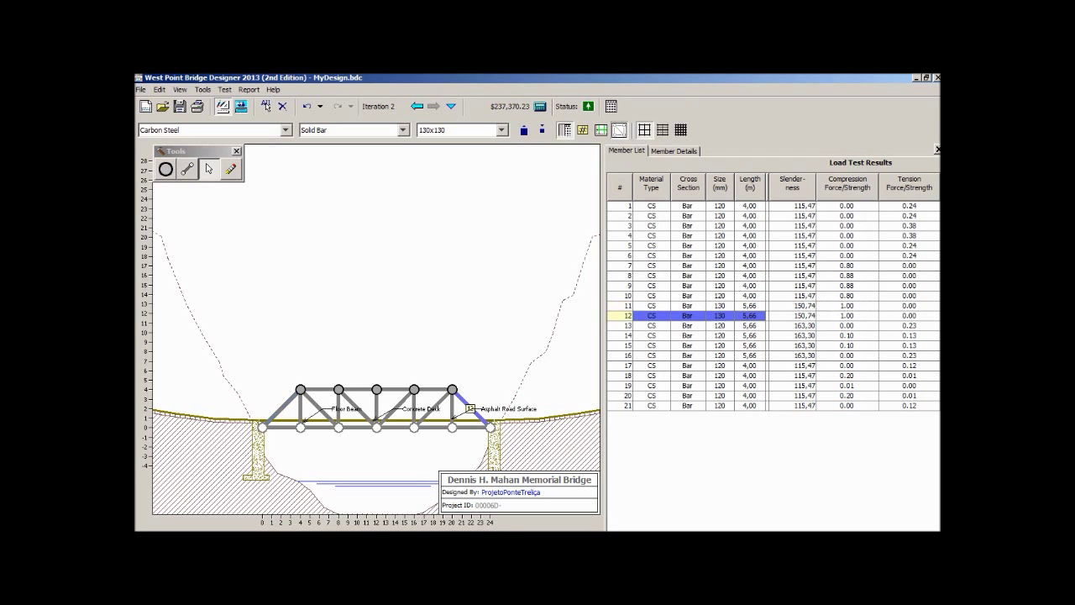
pyautogui.click(847, 306)
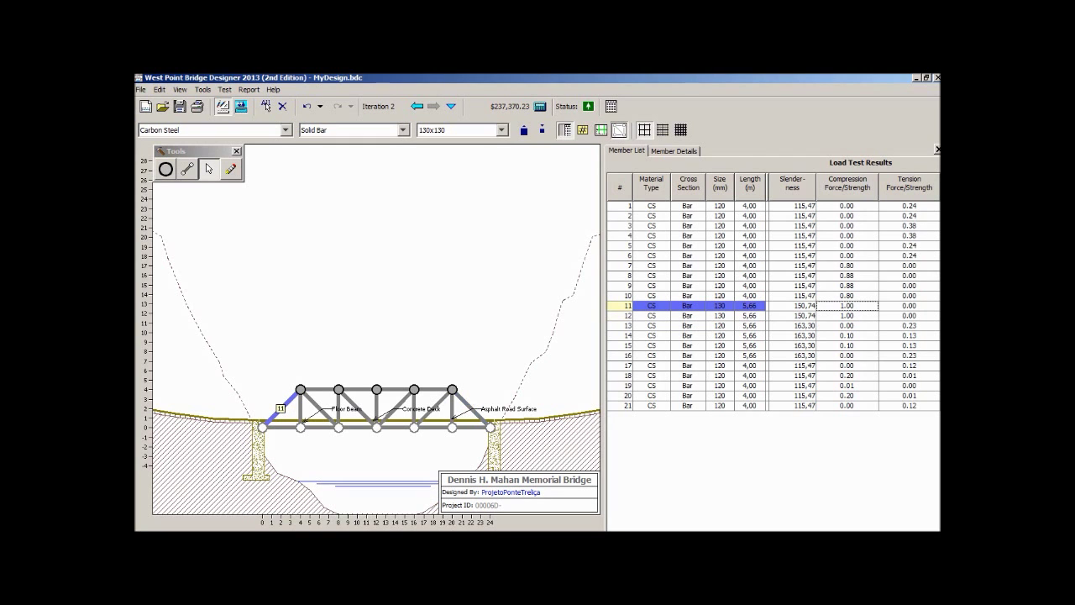
pyautogui.click(847, 316)
pyautogui.click(847, 306)
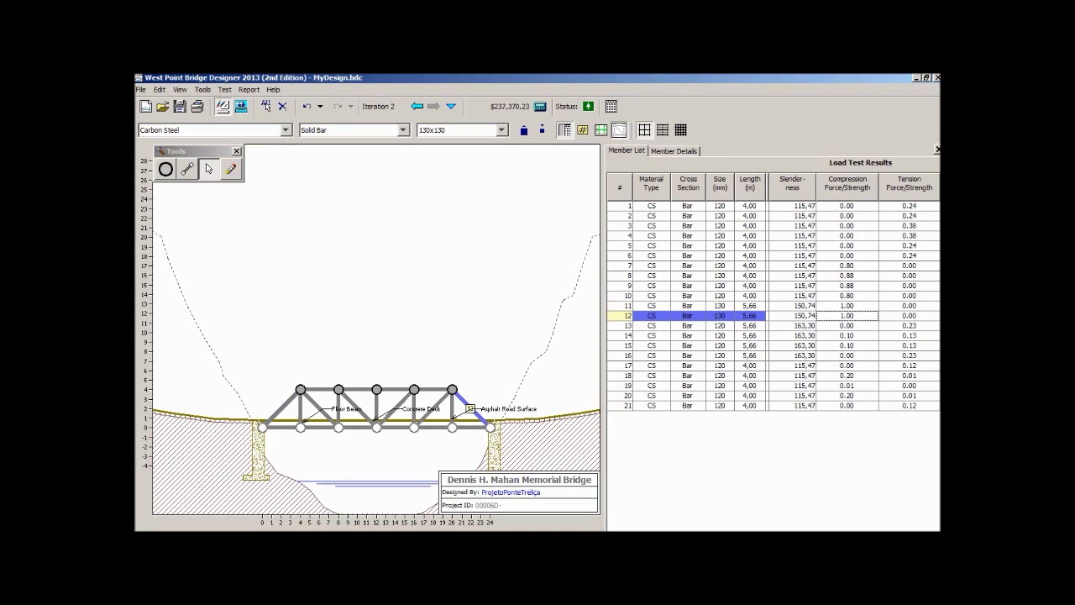
pyautogui.click(847, 305)
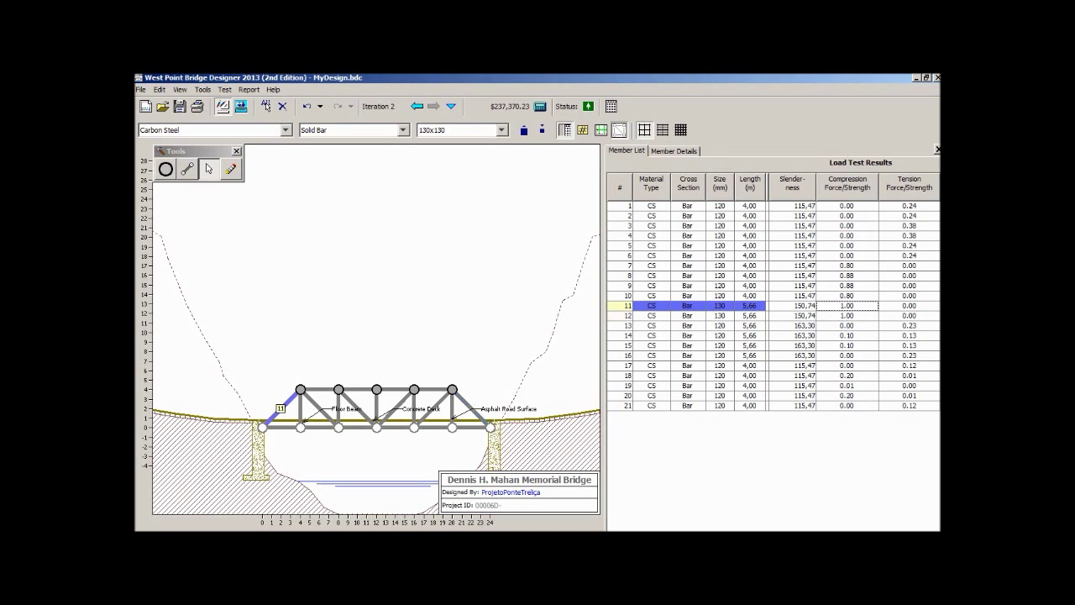
pyautogui.click(848, 316)
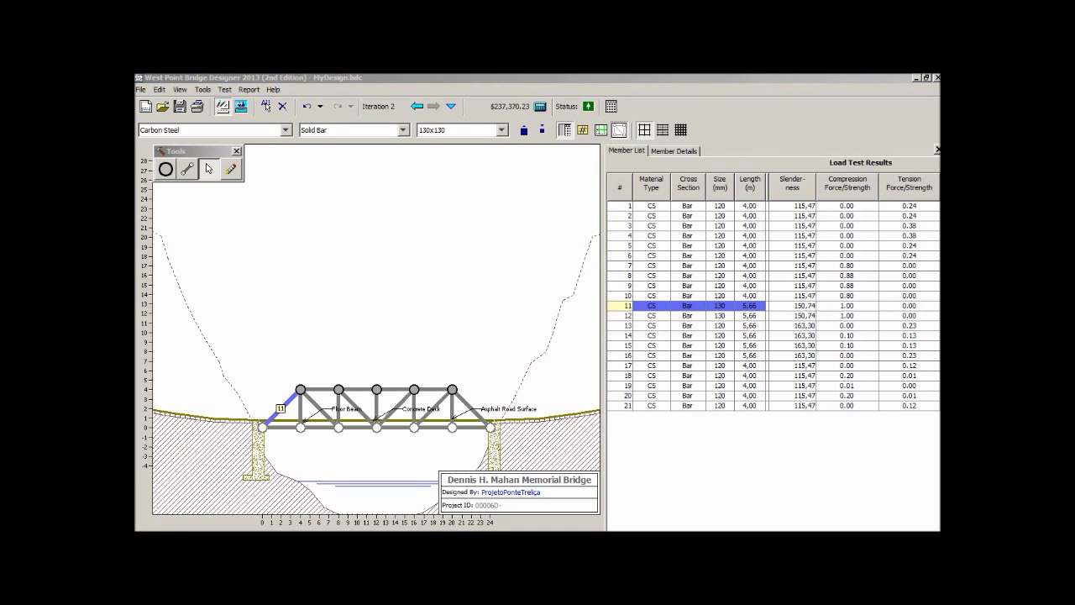
pyautogui.click(847, 306)
pyautogui.click(847, 316)
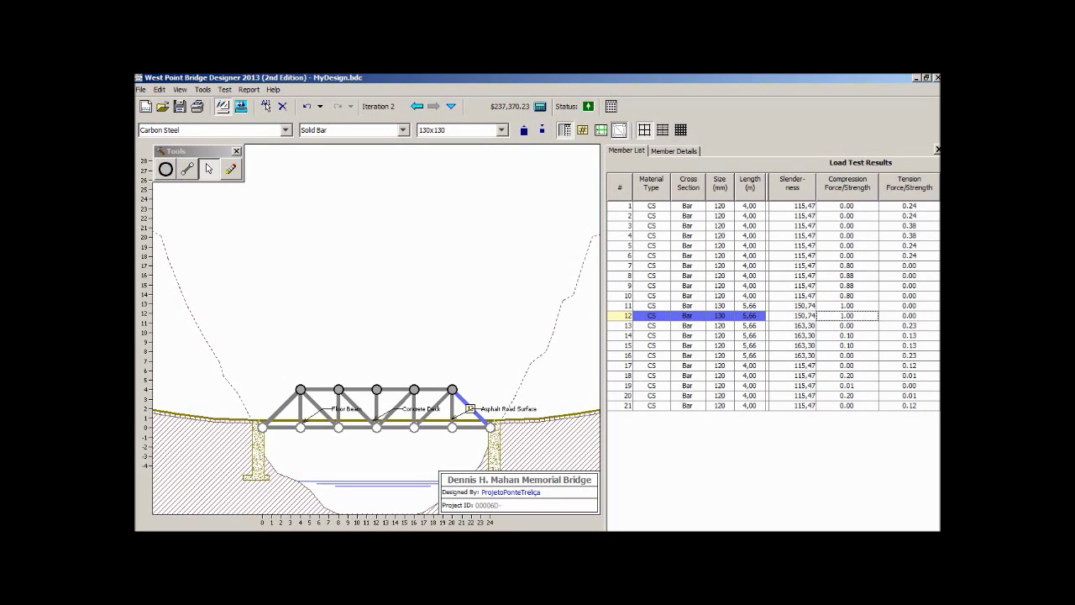
pyautogui.press('Escape')
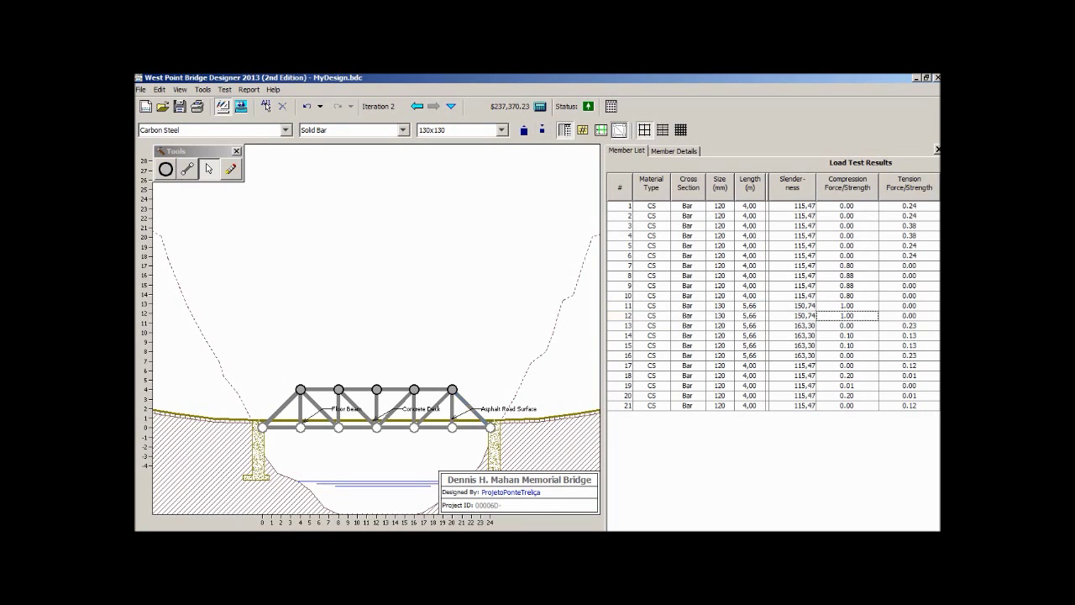
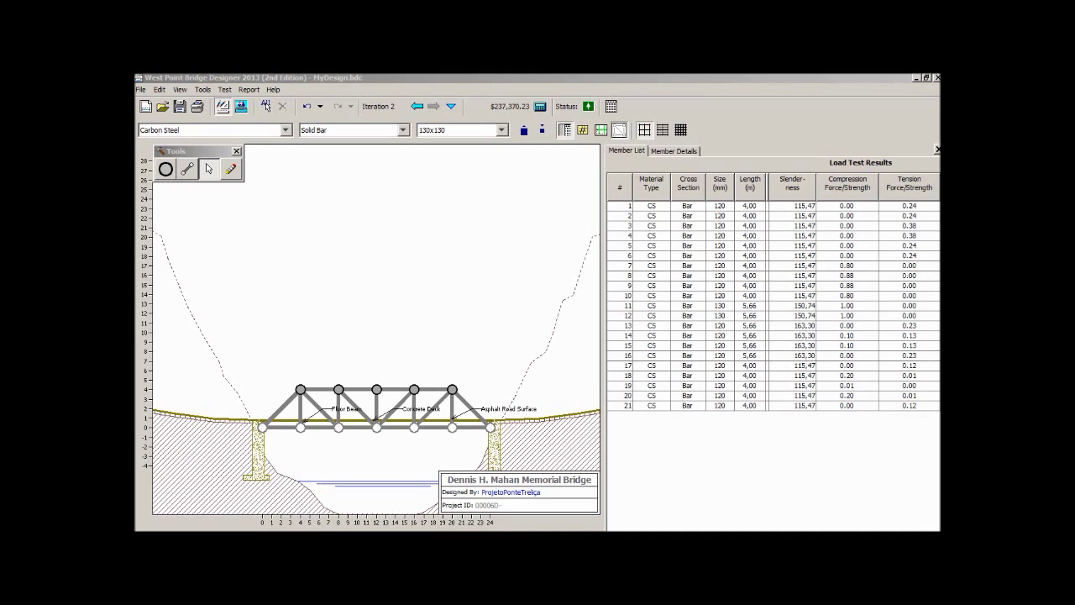
# View the cross-section options for bottom-chord member 1 and sort the member list by compression force/strength, highest first
pyautogui.click(621, 206)
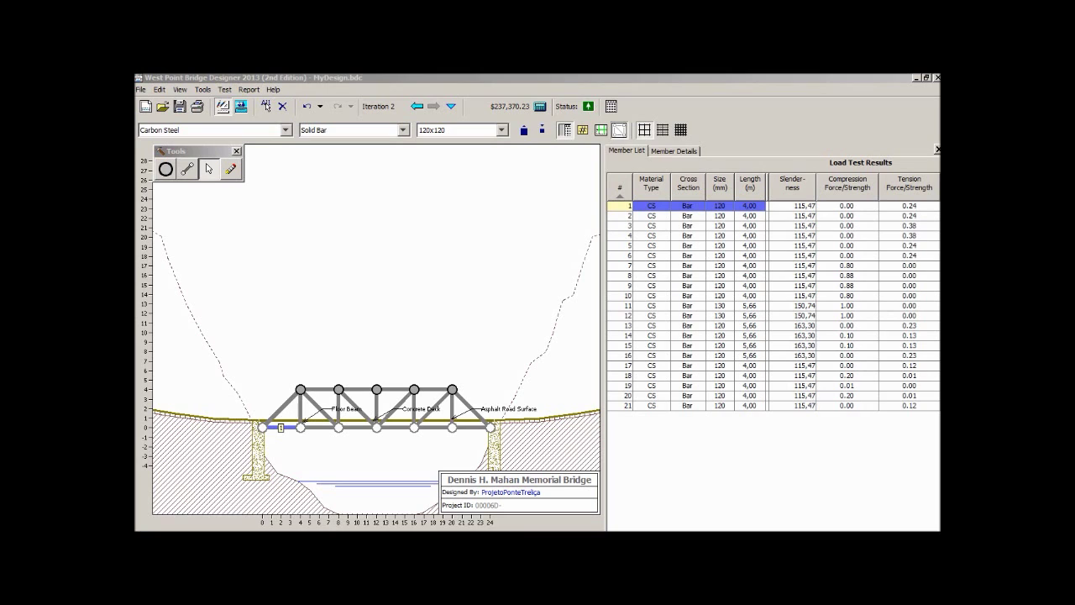
pyautogui.click(403, 130)
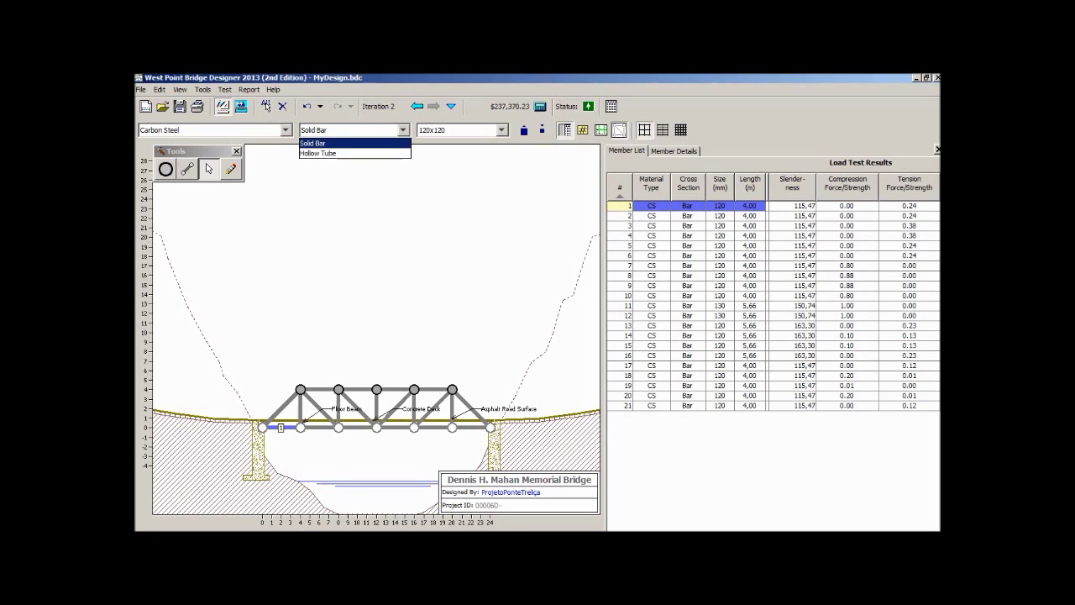
pyautogui.click(403, 130)
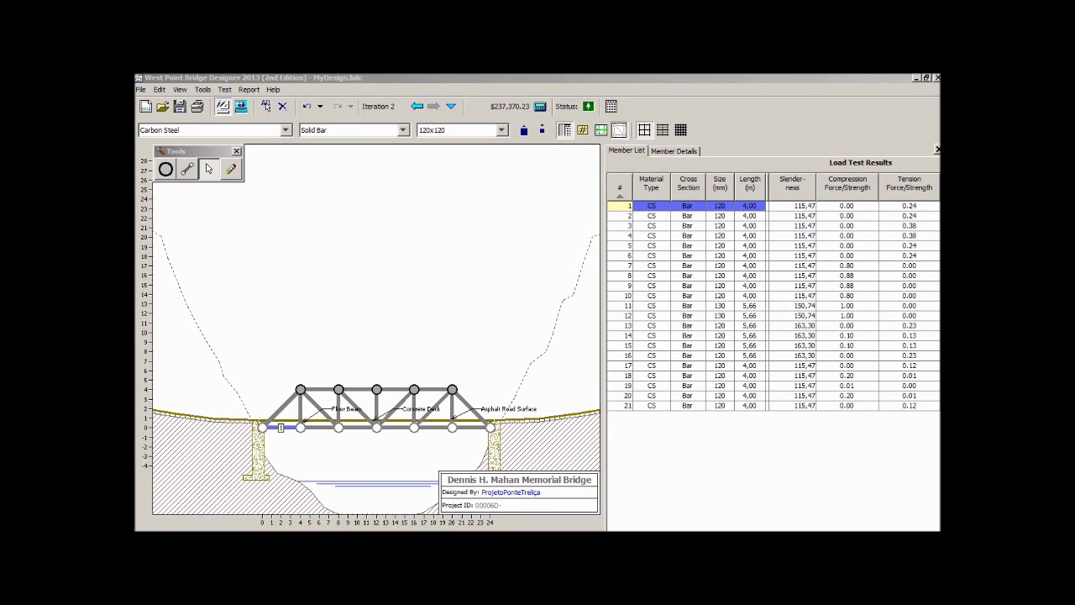
pyautogui.click(847, 183)
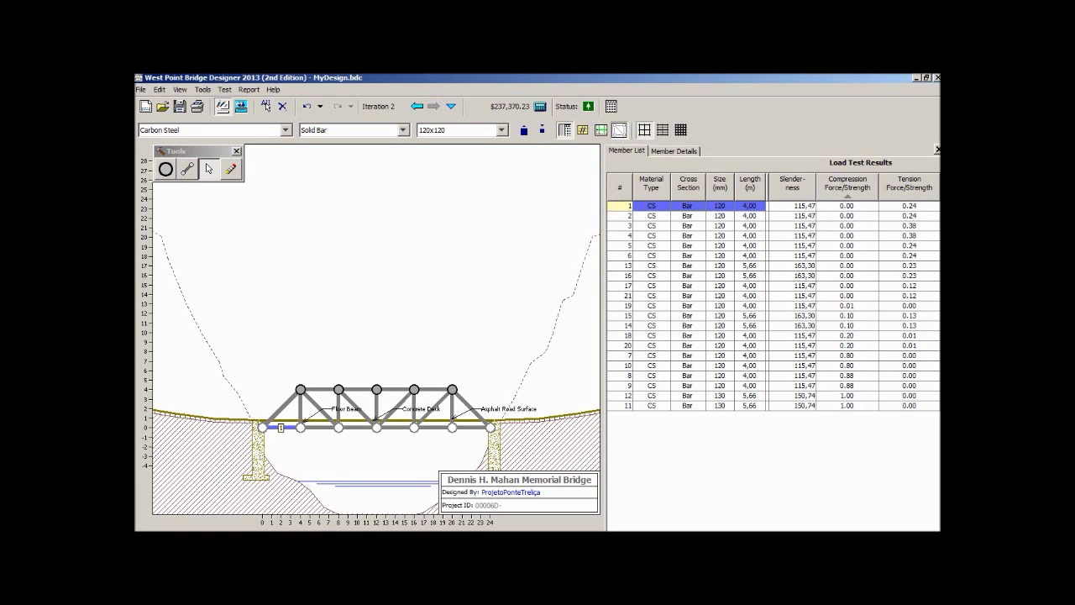
pyautogui.click(846, 183)
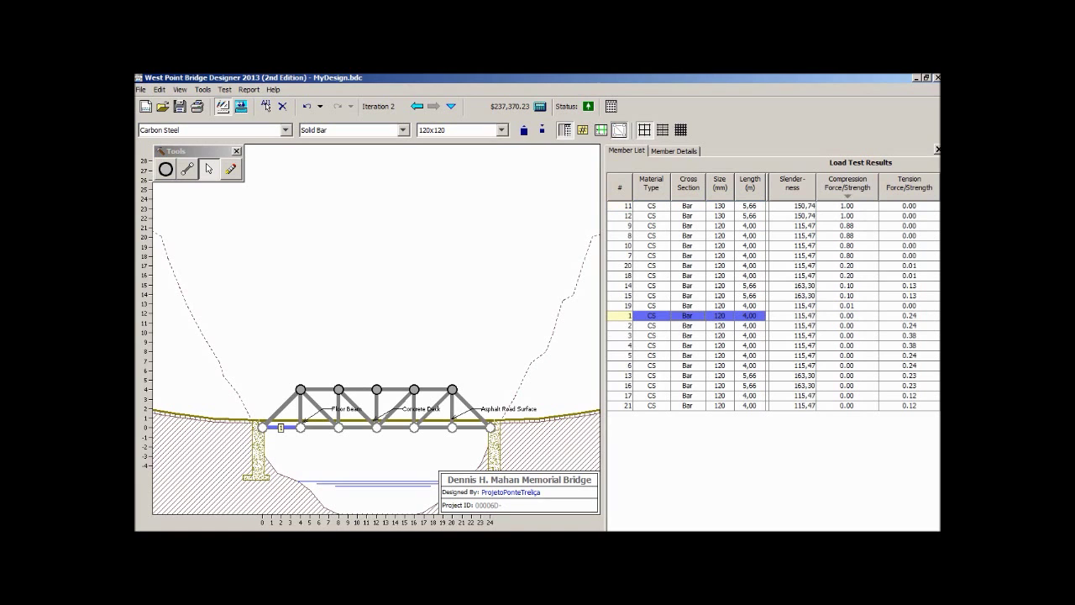
# Examine the compression and tension force/strength ratios of end members 11 and 12, and the available cross-section types
pyautogui.click(687, 205)
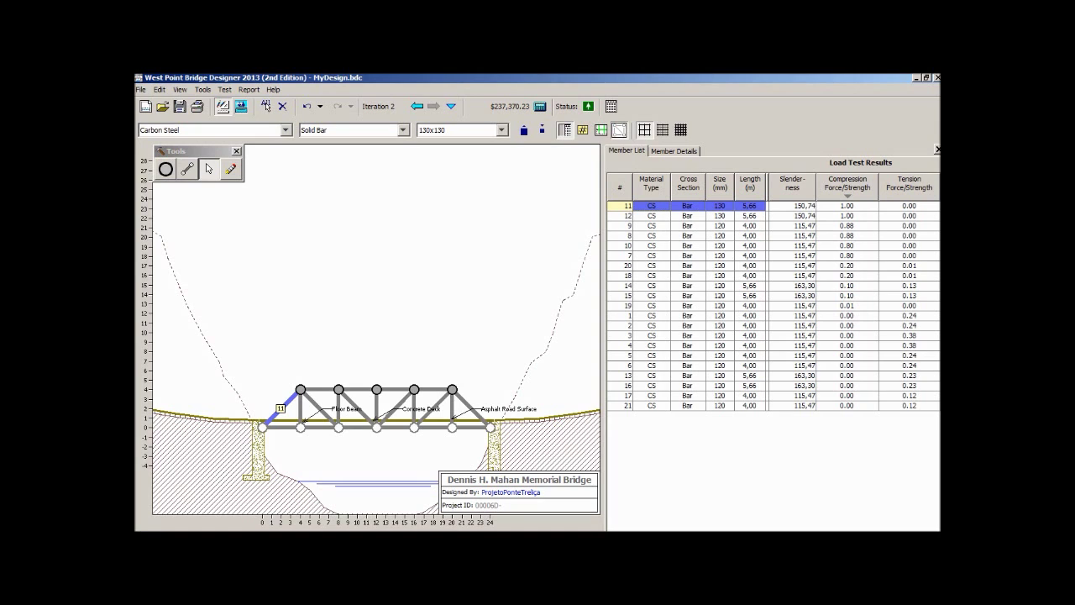
pyautogui.click(847, 206)
pyautogui.click(910, 205)
pyautogui.click(847, 216)
pyautogui.click(909, 215)
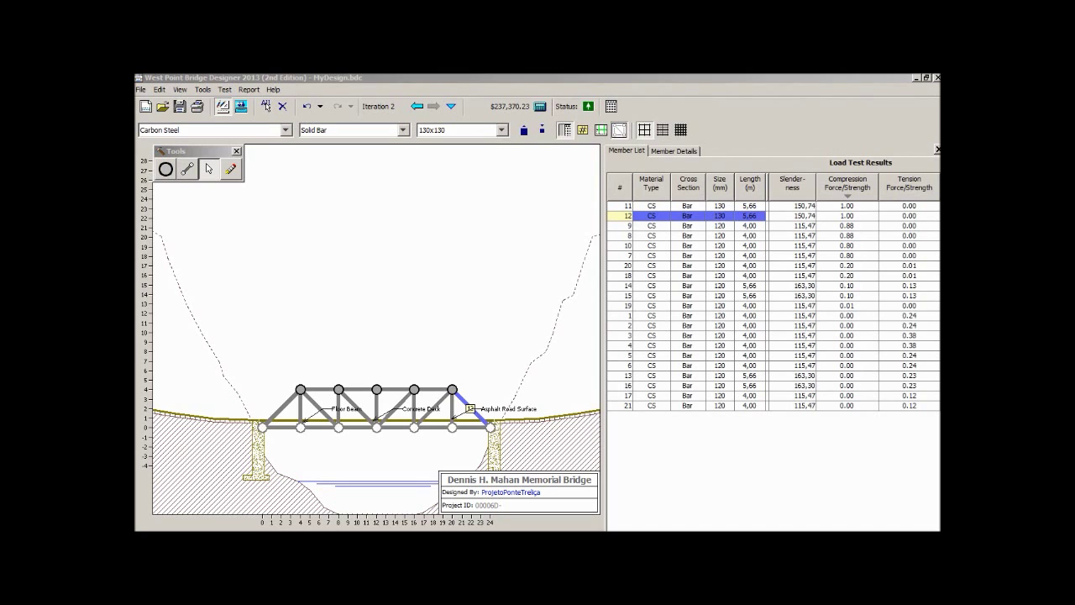
pyautogui.click(910, 216)
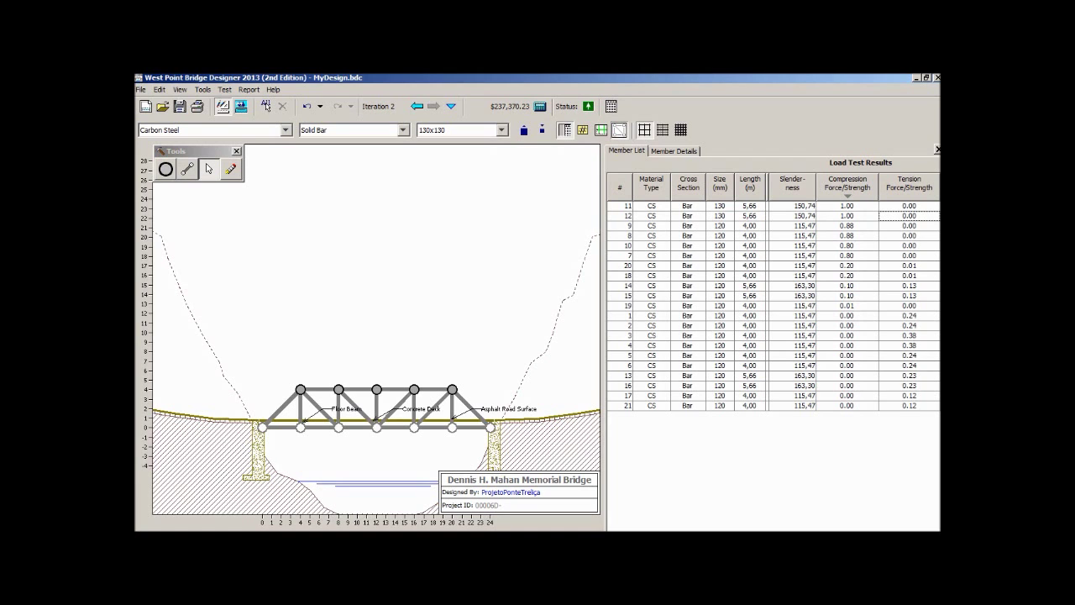
pyautogui.click(403, 130)
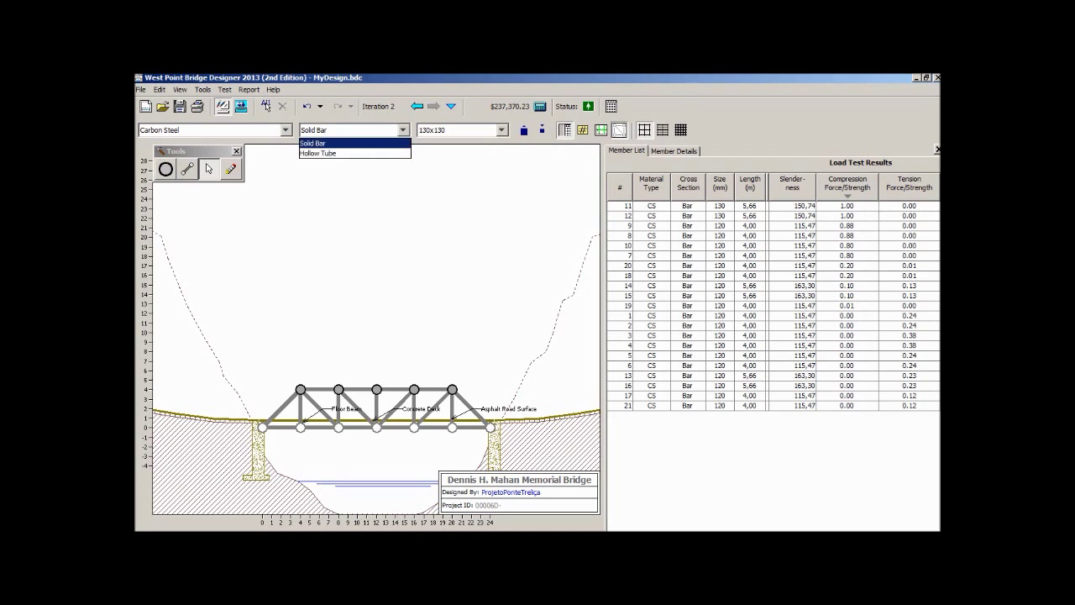
pyautogui.click(404, 130)
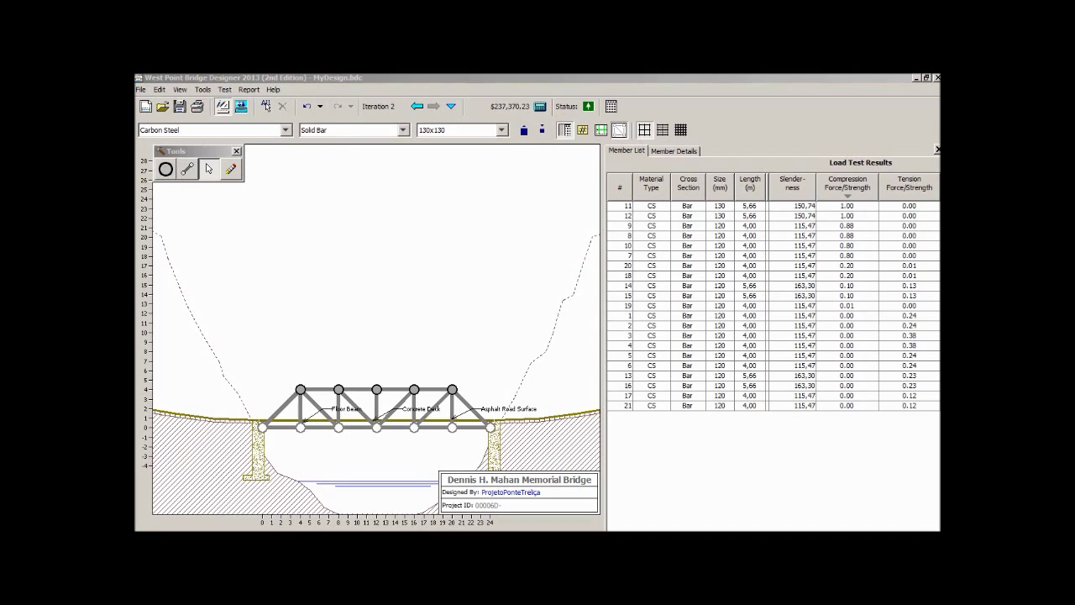
# Change the cross section of end members 11 and 12 and top-chord members 7 to 10 to Hollow Tube
pyautogui.click(689, 206)
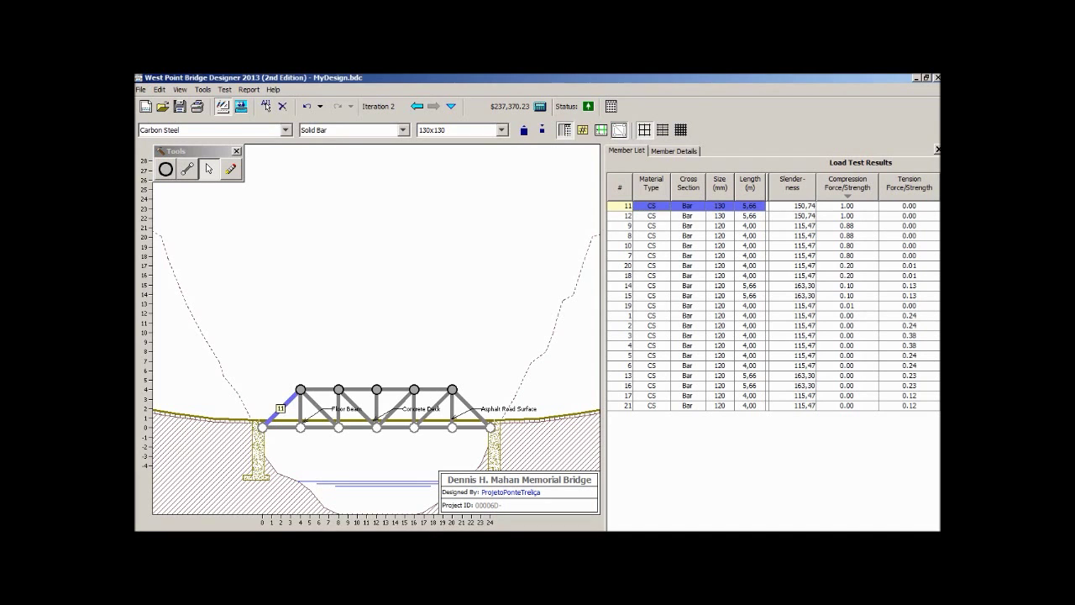
pyautogui.keyDown('ctrl'); pyautogui.click(689, 216); pyautogui.keyUp('ctrl')
pyautogui.keyDown('ctrl'); pyautogui.click(689, 226); pyautogui.keyUp('ctrl')
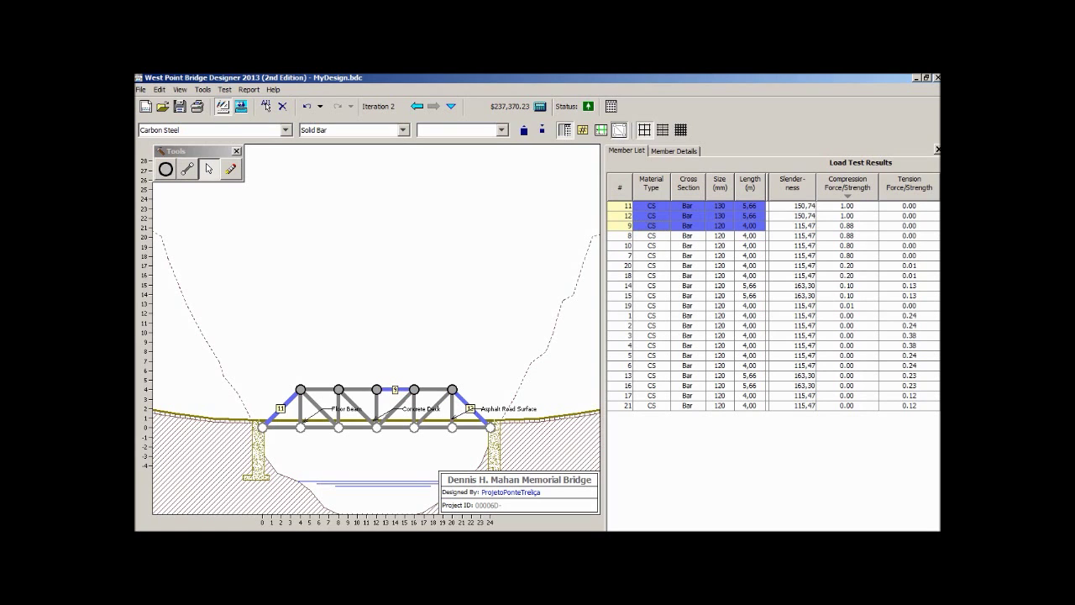
pyautogui.keyDown('ctrl'); pyautogui.click(699, 236); pyautogui.keyUp('ctrl')
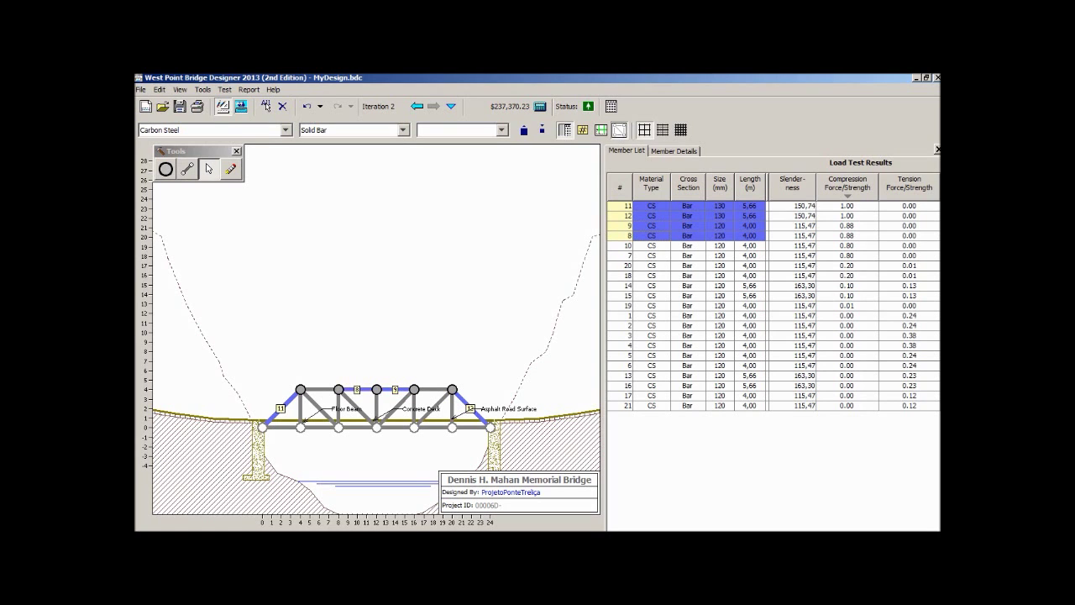
pyautogui.keyDown('ctrl'); pyautogui.click(652, 247); pyautogui.keyUp('ctrl')
pyautogui.keyDown('ctrl'); pyautogui.click(652, 256); pyautogui.keyUp('ctrl')
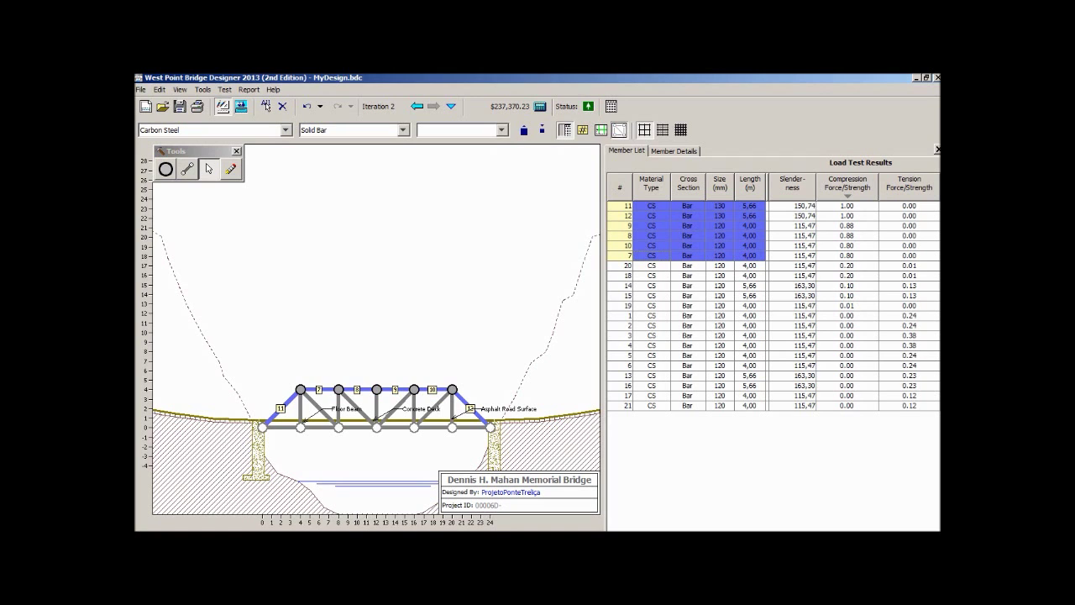
pyautogui.click(404, 130)
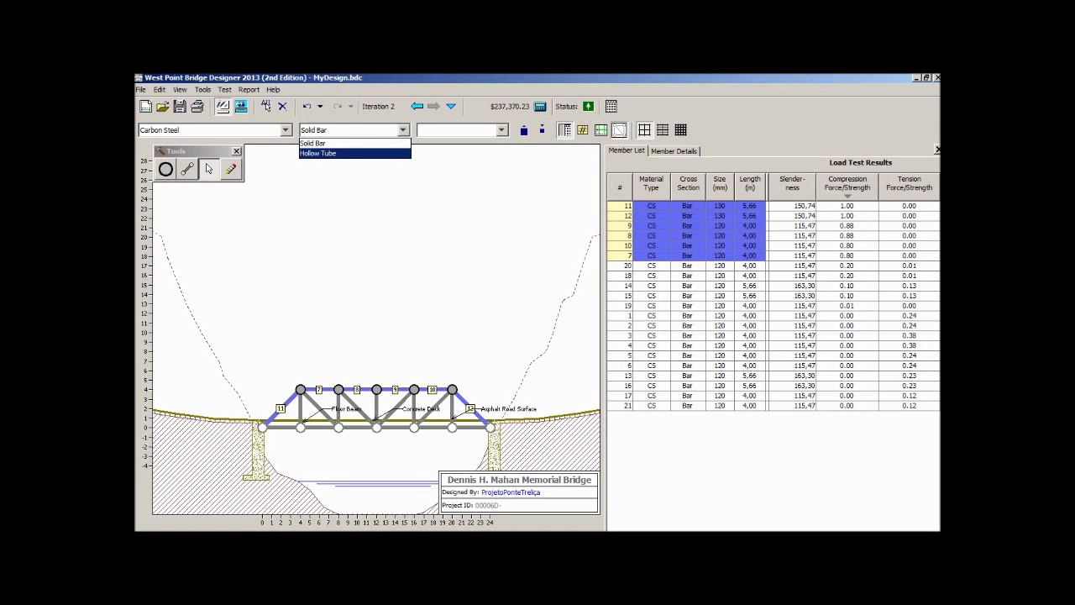
pyautogui.click(353, 154)
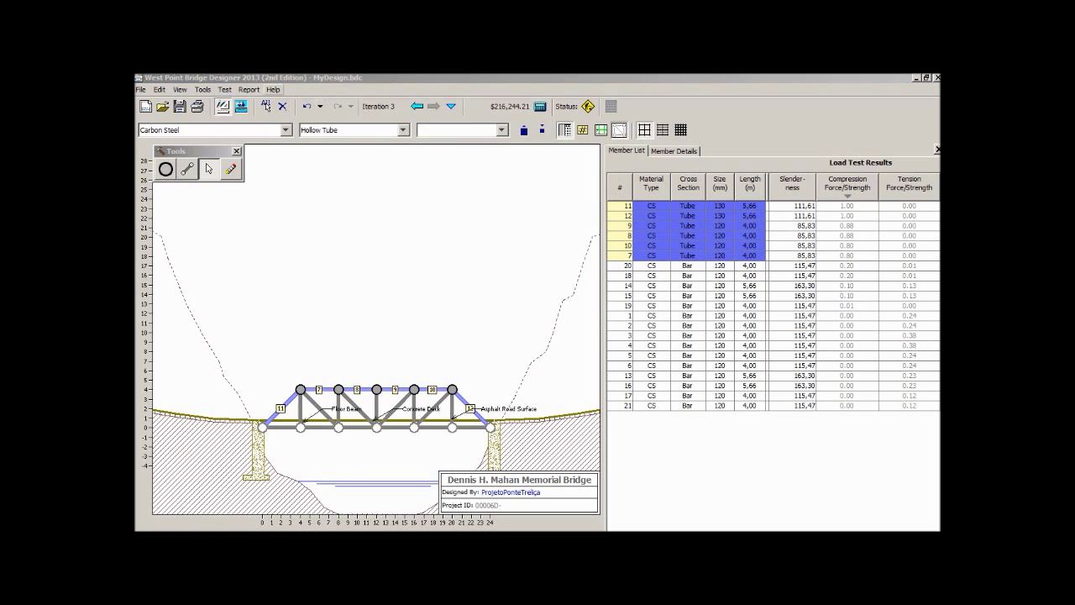
# Run the load test with the hollow-tube members, check the design status, and return to the drawing board
pyautogui.click(224, 90)
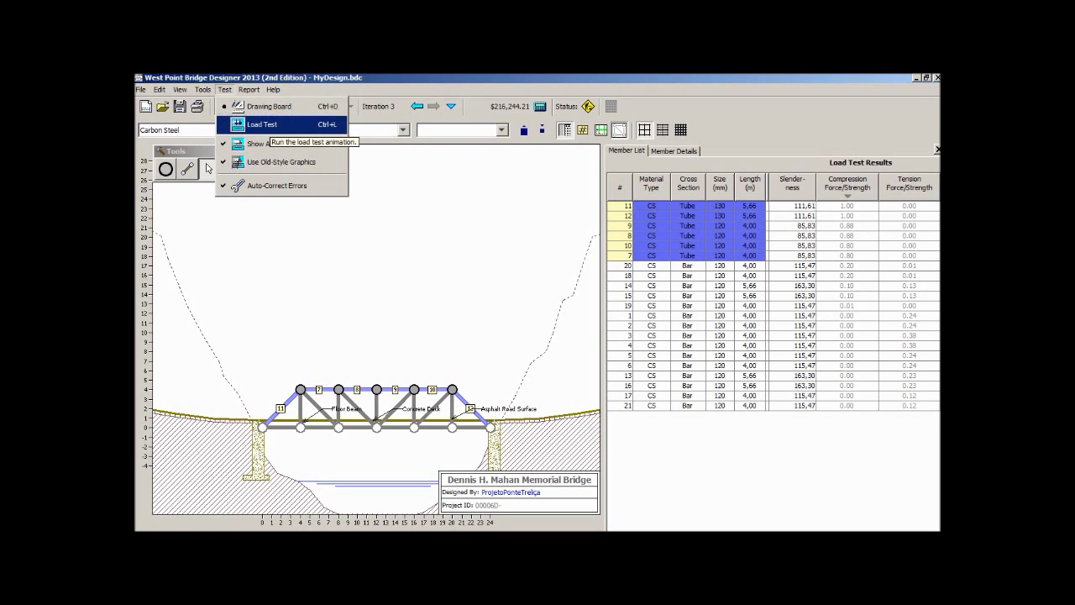
pyautogui.click(261, 125)
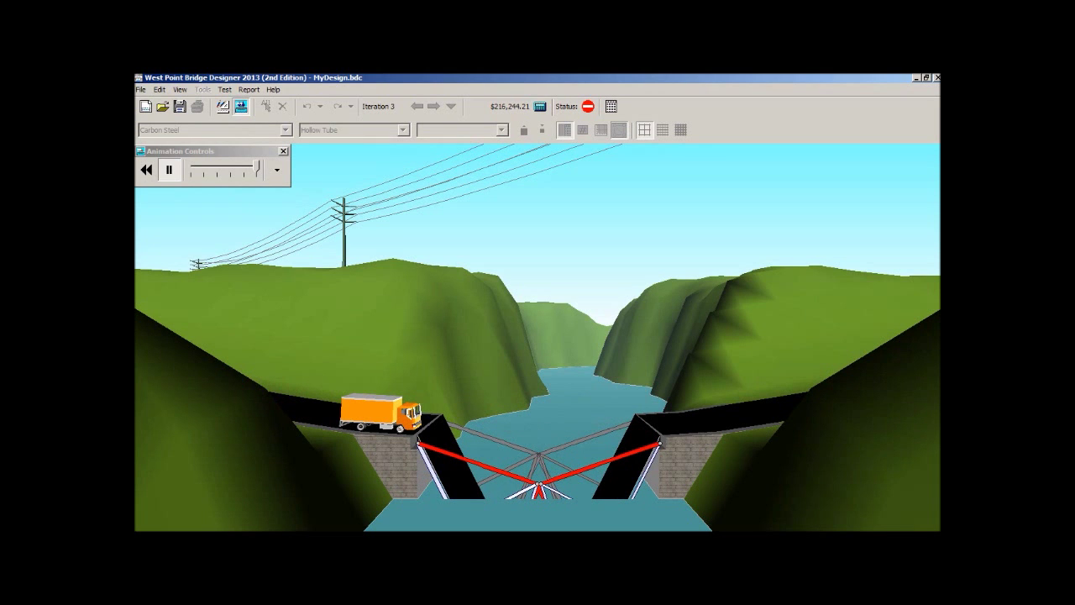
pyautogui.moveTo(589, 106)
pyautogui.click(225, 90)
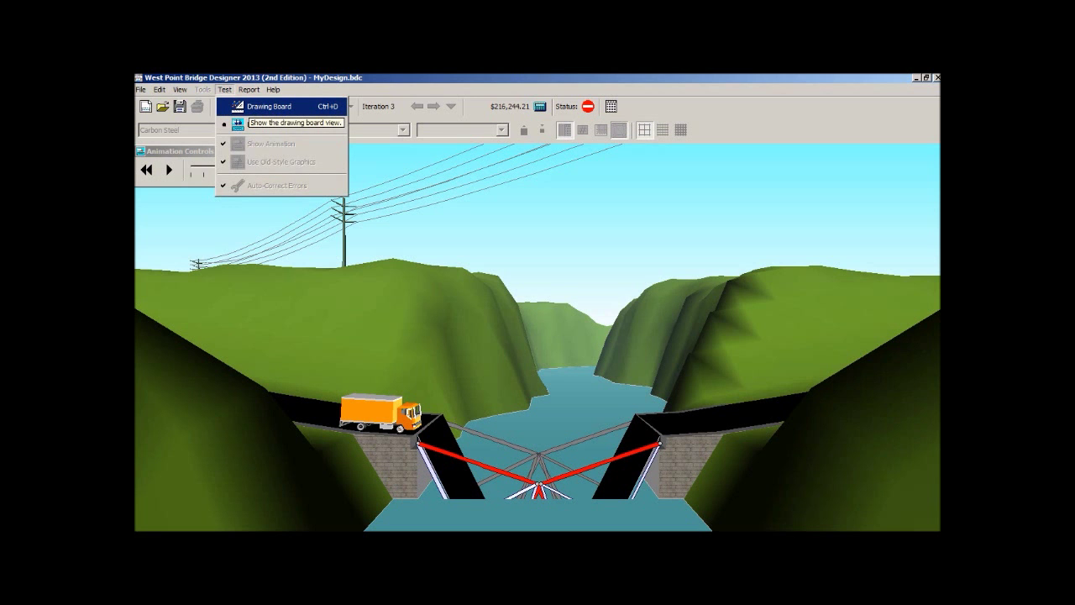
pyautogui.click(268, 107)
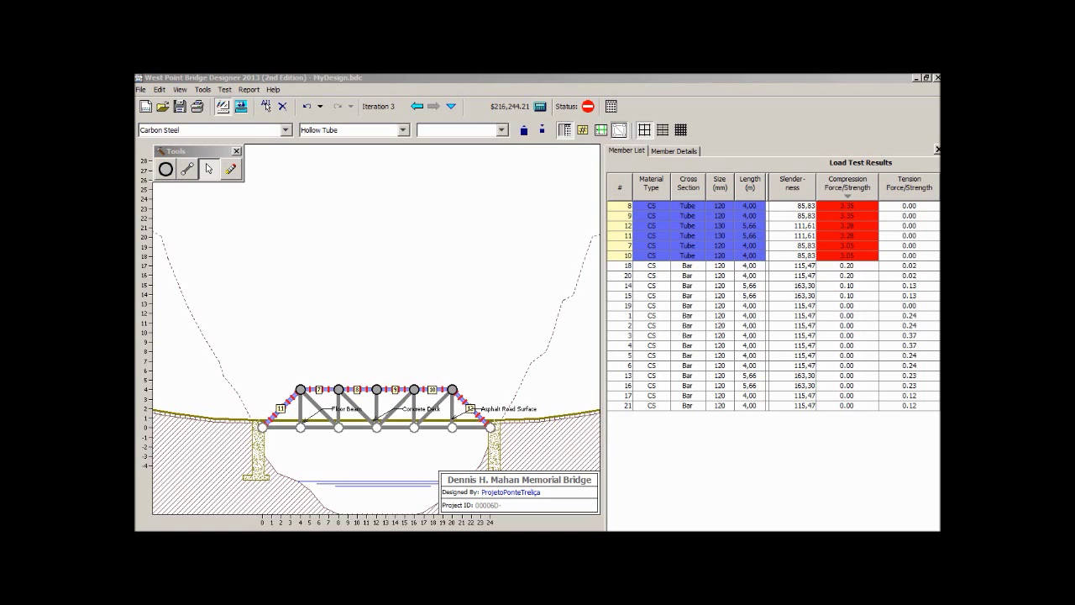
# Set the size of the six selected hollow-tube members to 180x180x9
pyautogui.click(501, 131)
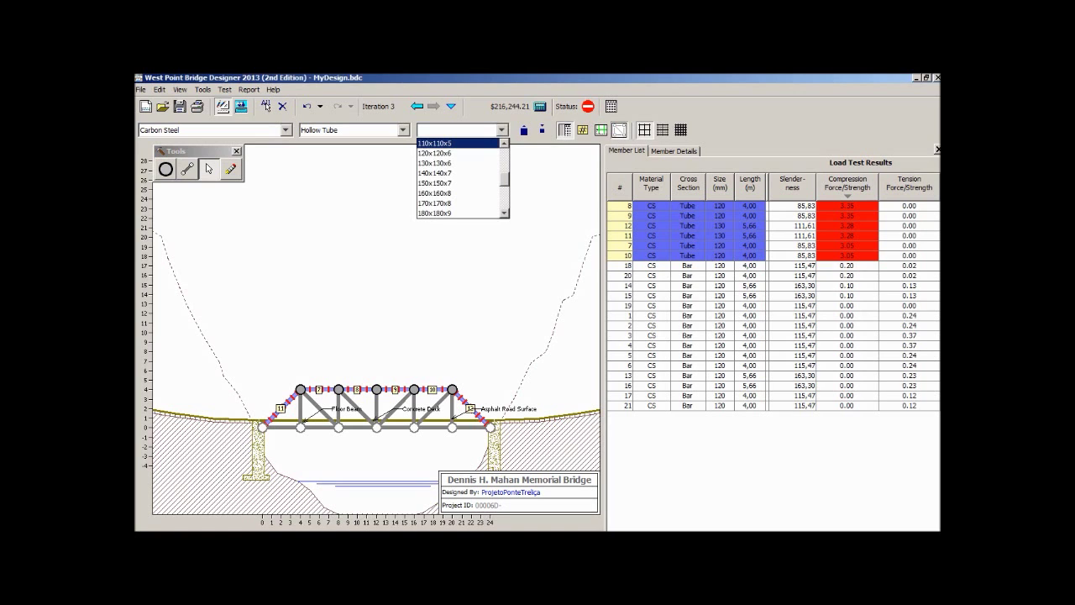
pyautogui.scroll(-1, 460, 178)
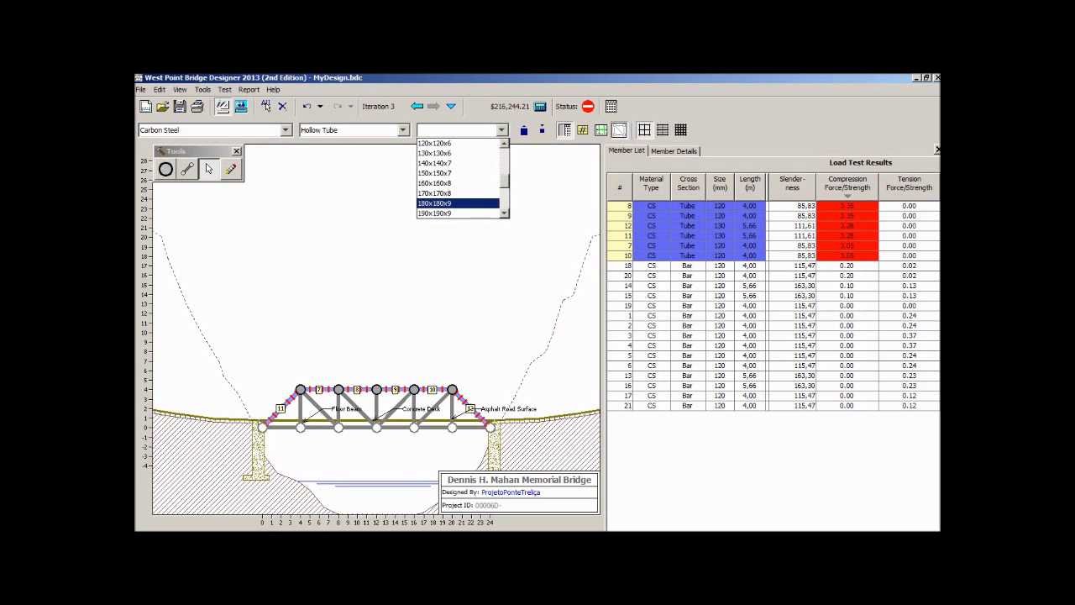
pyautogui.press('Return')
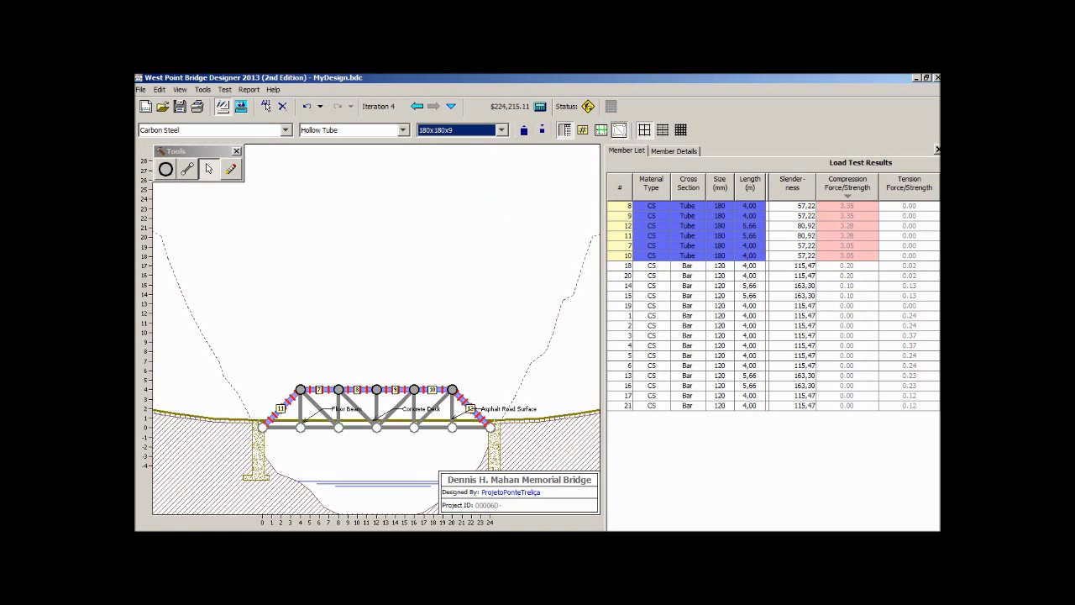
# Review the available hollow-tube sizes between 120x120x6 and 190x190x9 for the selected members
pyautogui.hotkey('alt', 'Down')
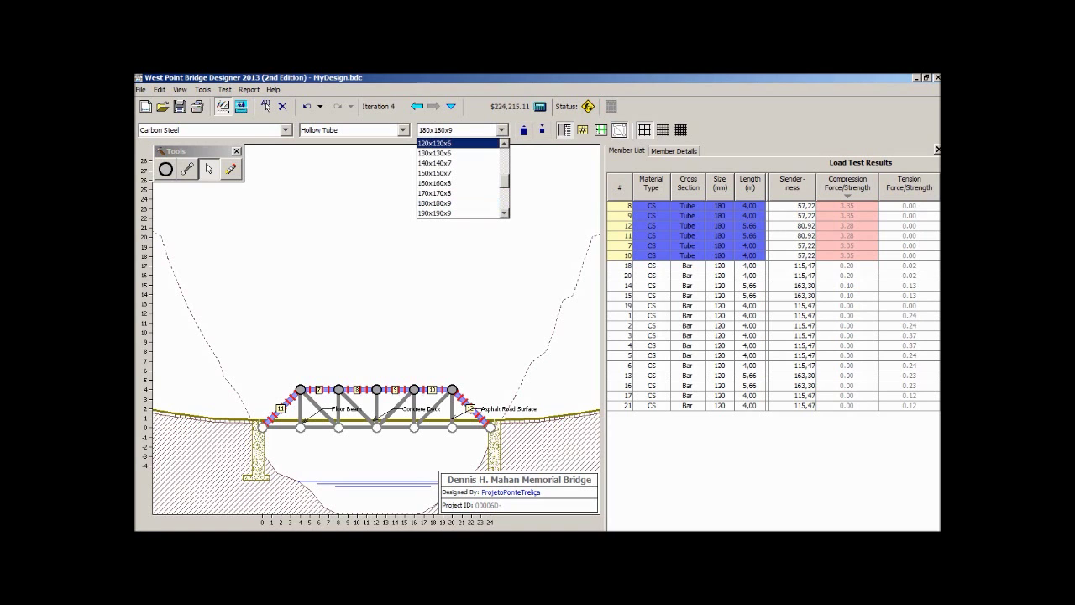
pyautogui.press('Down')
pyautogui.press('Down')
pyautogui.press('Down')
pyautogui.press('Down')
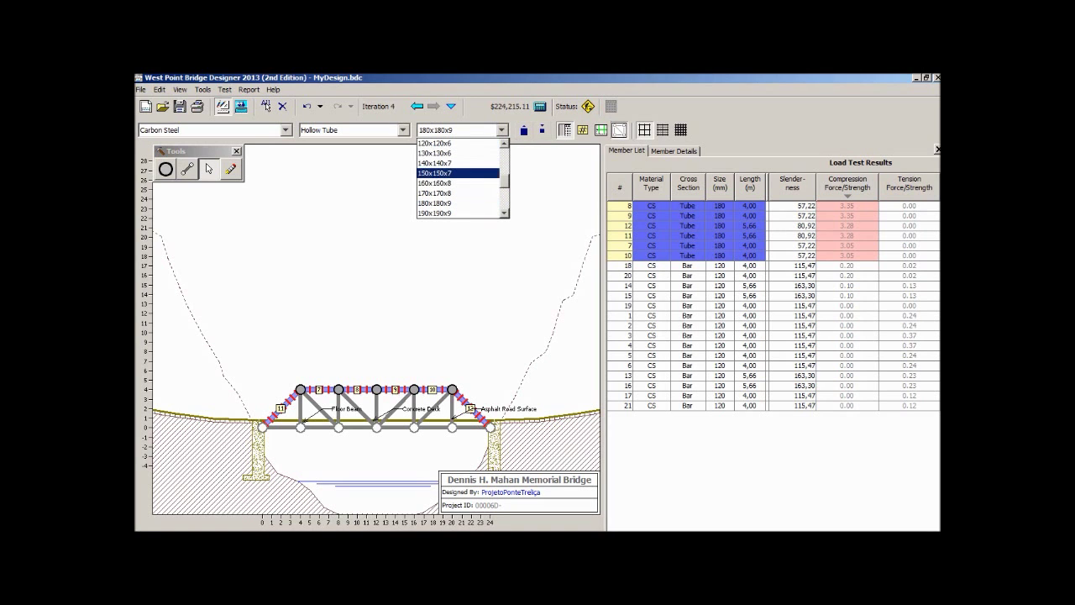
pyautogui.press('Escape')
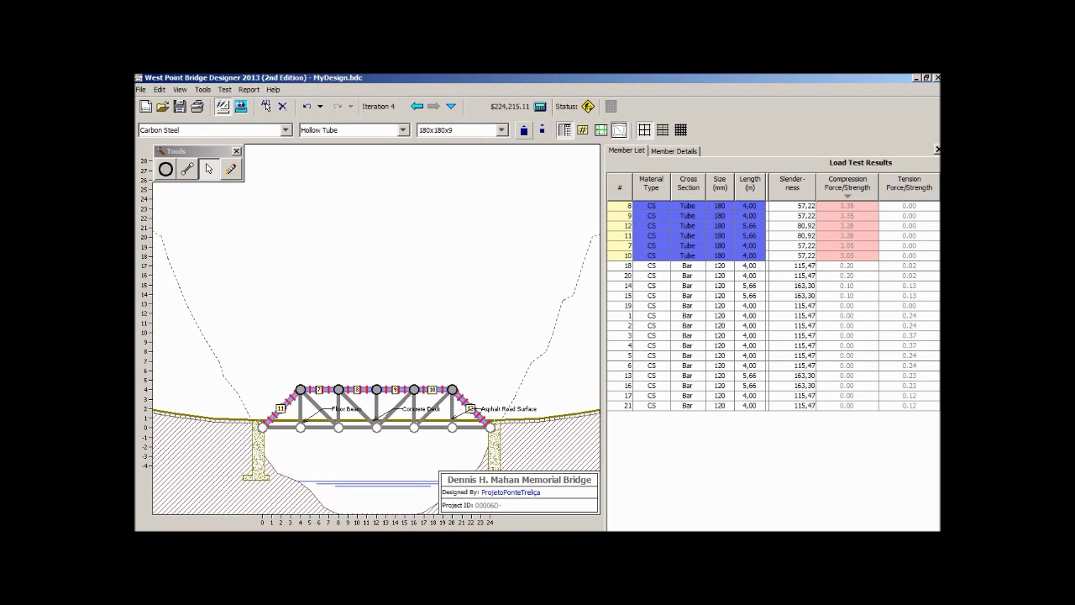
pyautogui.hotkey('alt', 'Down')
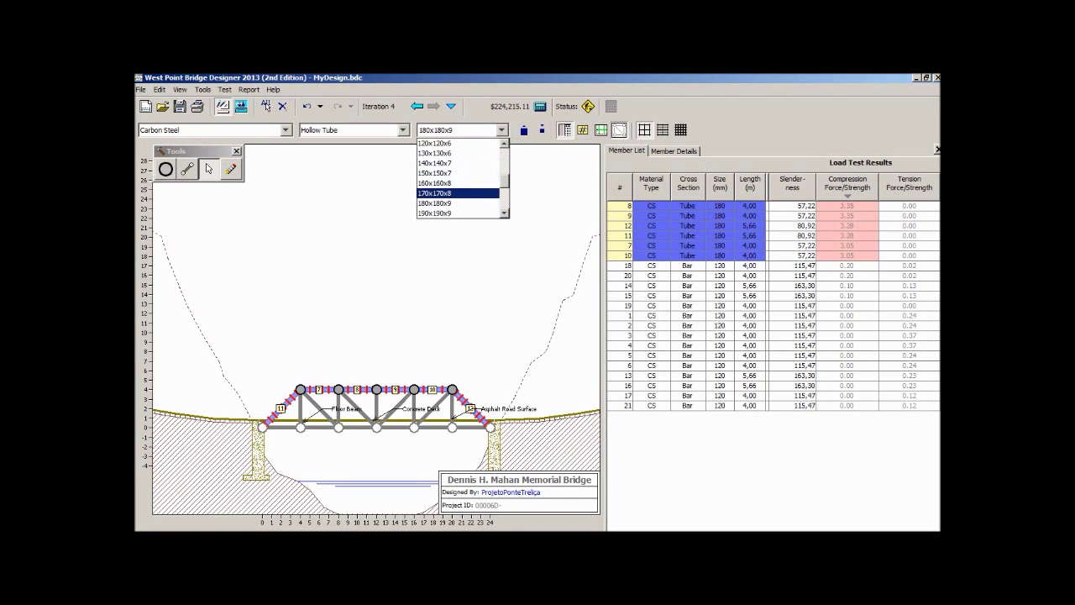
pyautogui.press('Down')
pyautogui.press('Down')
pyautogui.press('Escape')
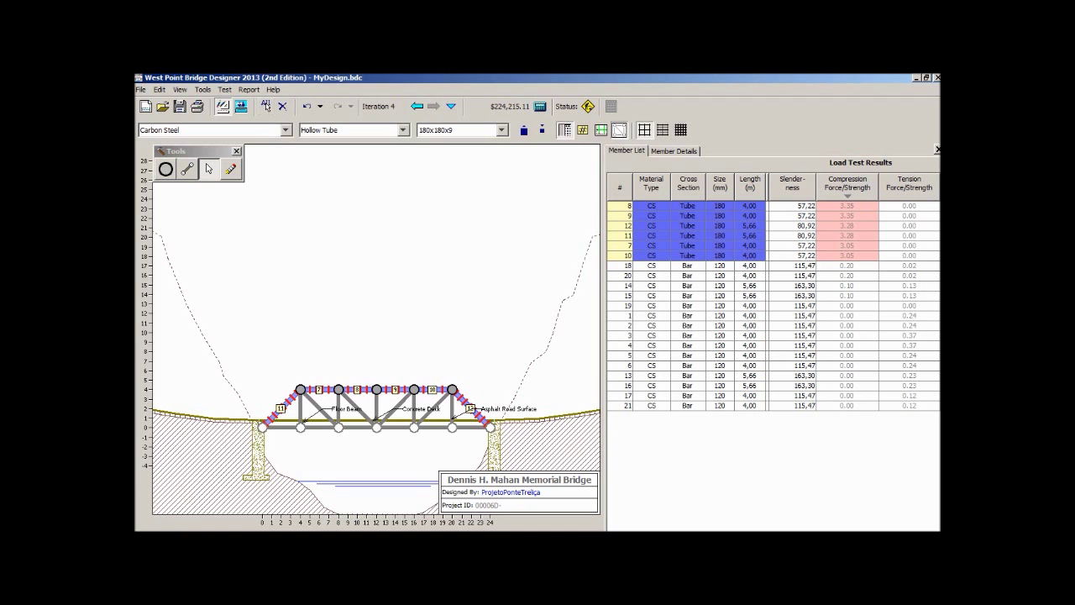
# Run the load test on the truss with its 180x180x9 hollow-tube members
pyautogui.click(224, 89)
pyautogui.click(225, 89)
pyautogui.click(225, 89)
pyautogui.click(262, 125)
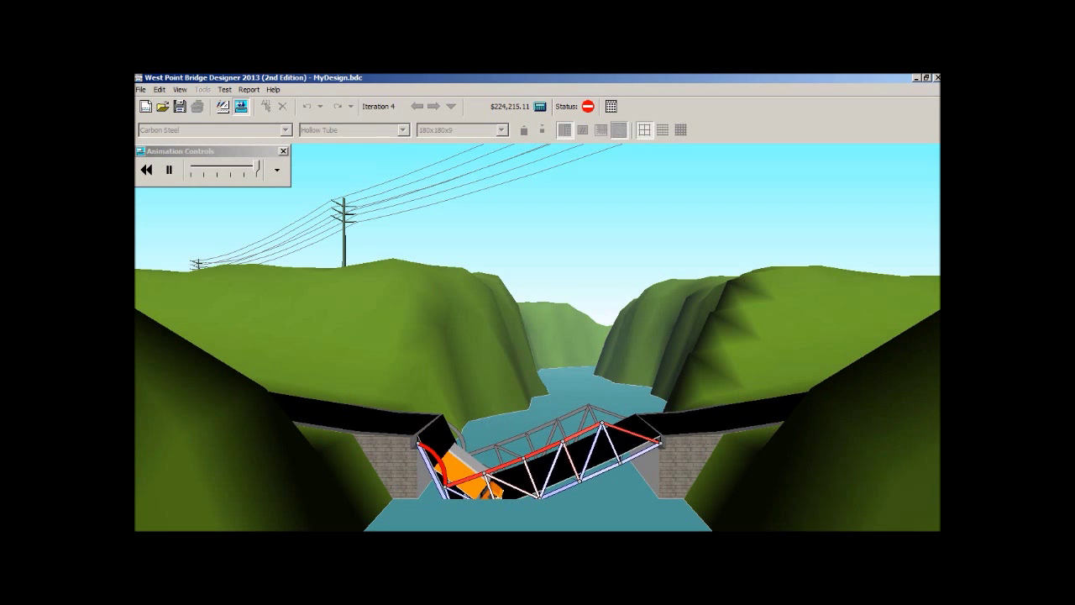
# Return to the drawing board and compare the load-test results of iterations 3 and 4, ending on iteration 4
pyautogui.click(224, 89)
pyautogui.click(264, 104)
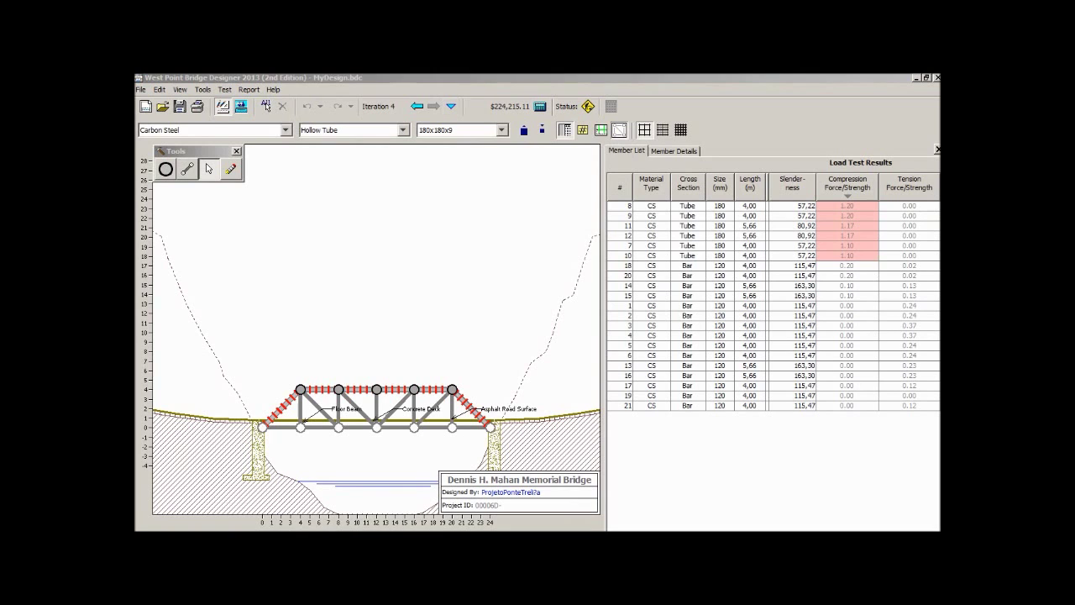
pyautogui.click(417, 106)
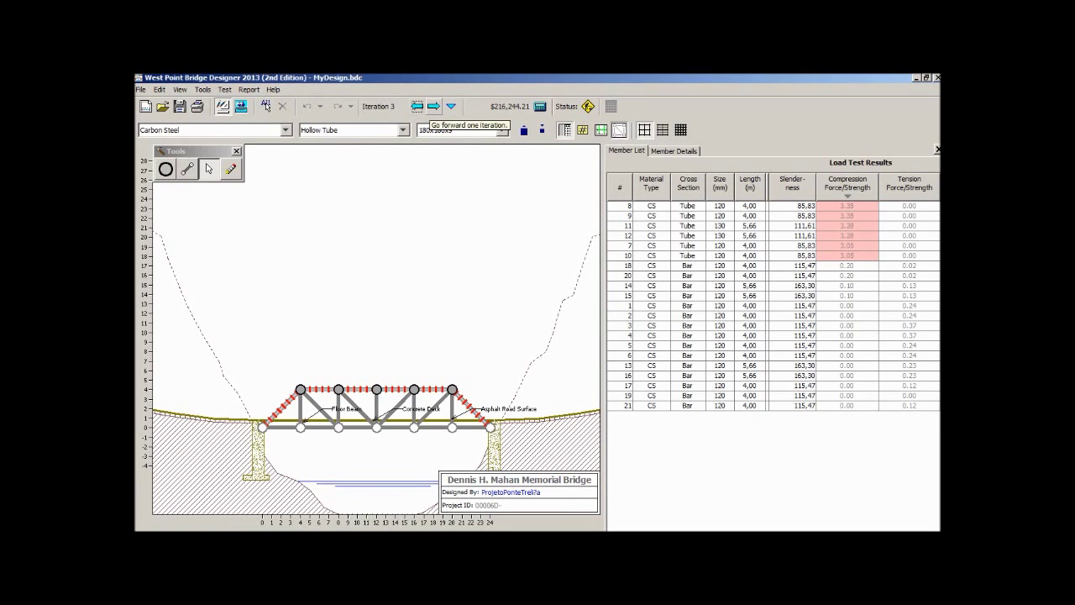
pyautogui.click(433, 106)
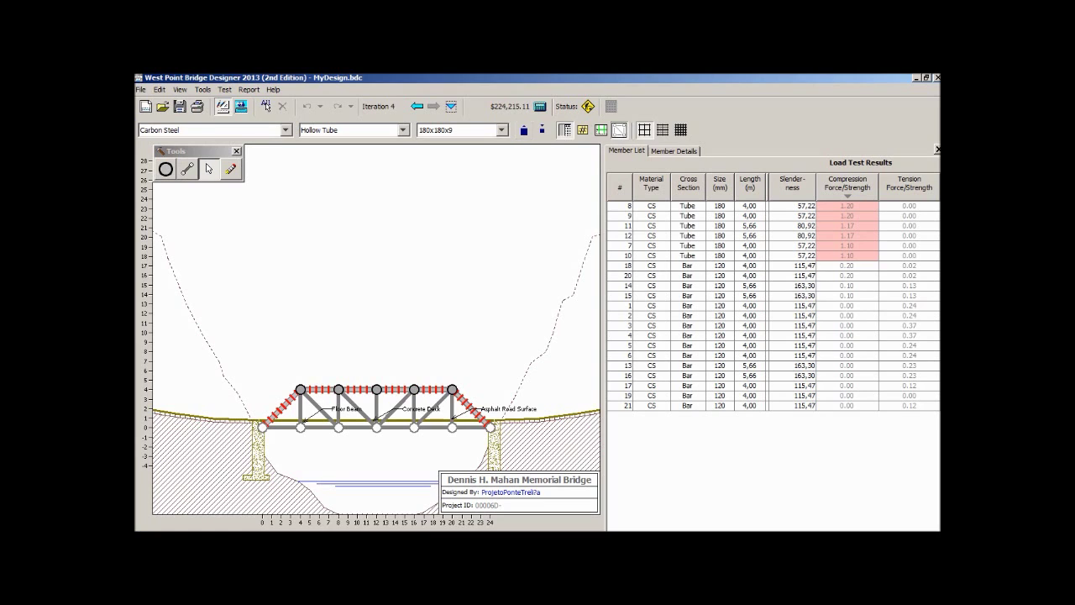
pyautogui.click(501, 129)
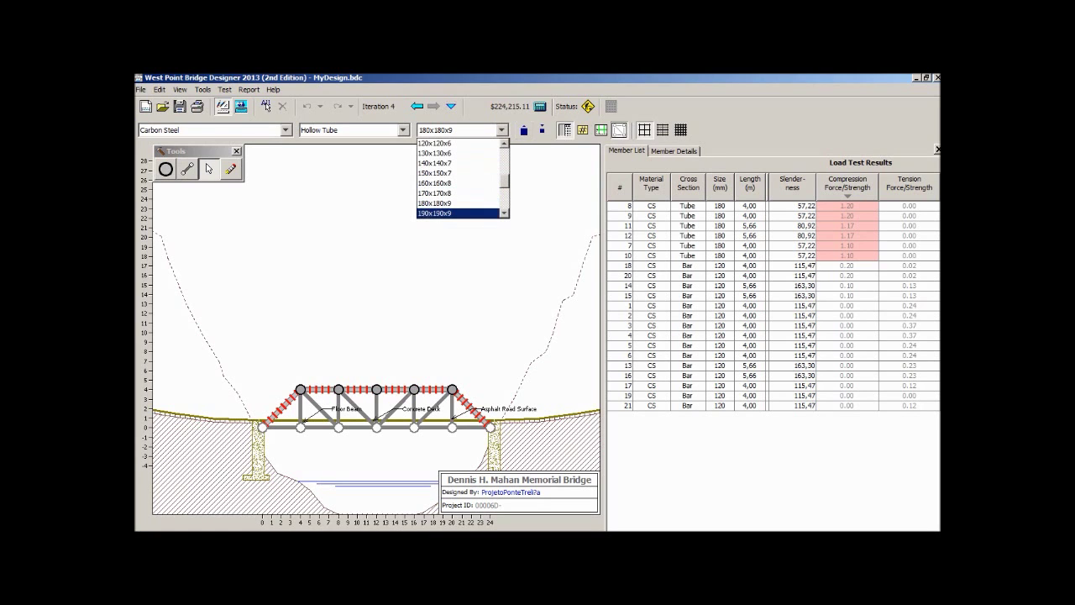
pyautogui.click(445, 213)
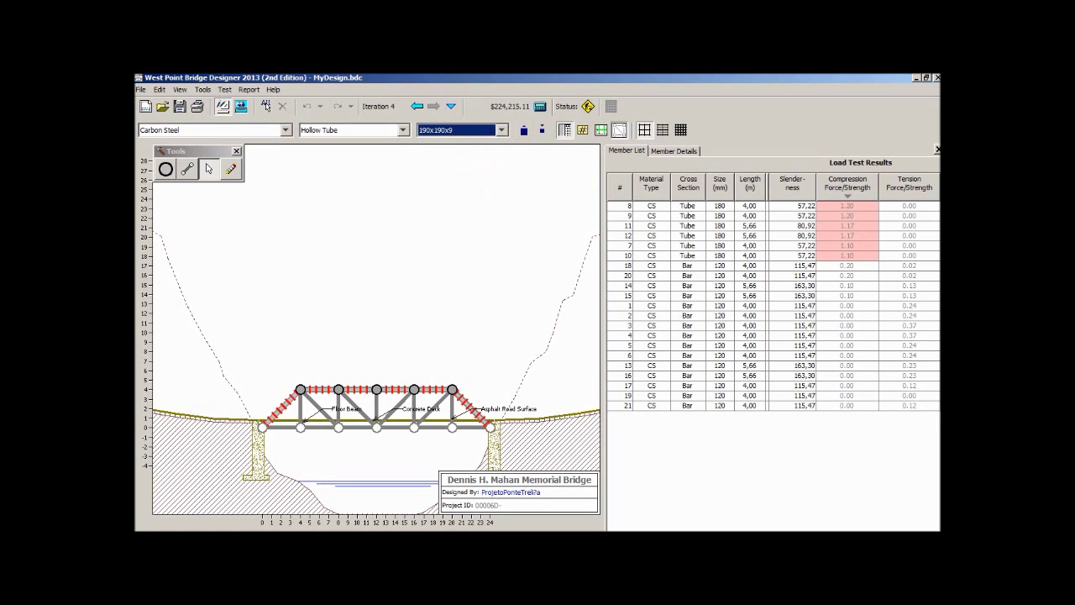
pyautogui.click(502, 129)
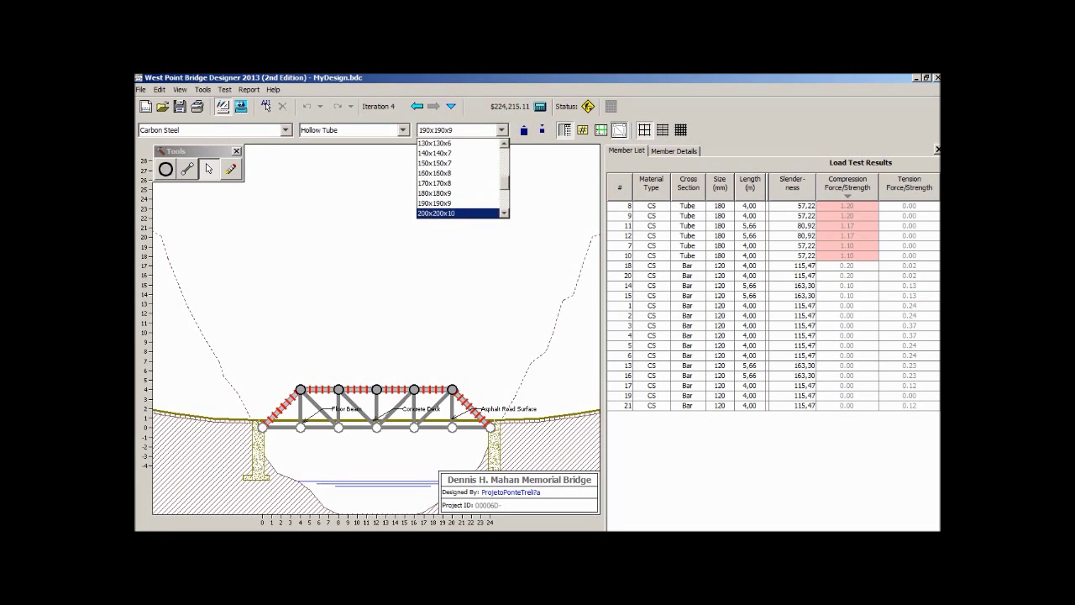
pyautogui.click(446, 213)
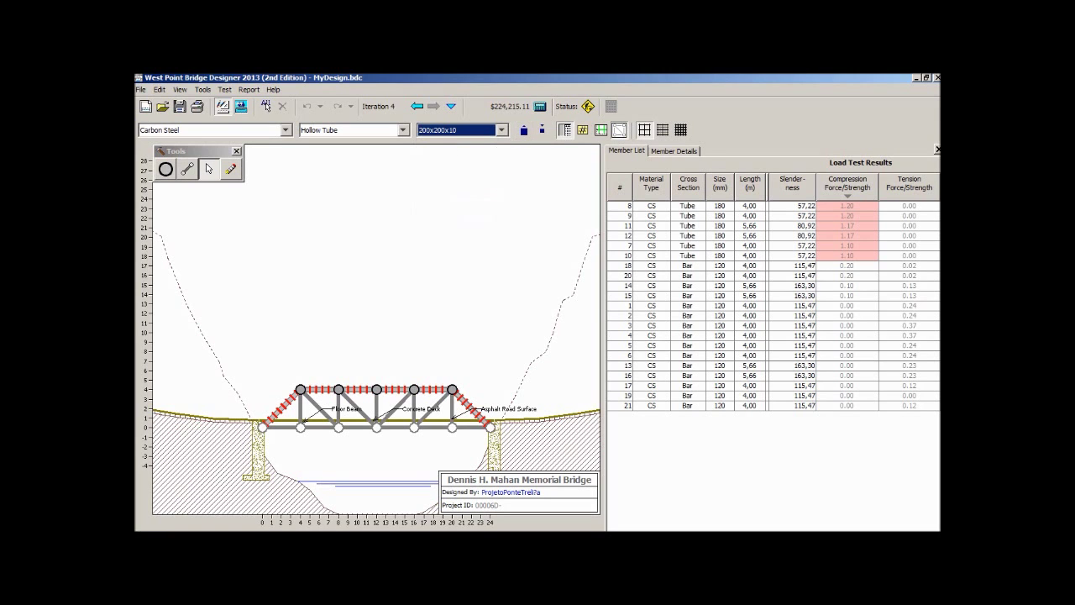
# Set the size of the six hollow-tube members (7 to 12) along the top chord and end posts to 200x200x10
pyautogui.click(664, 206)
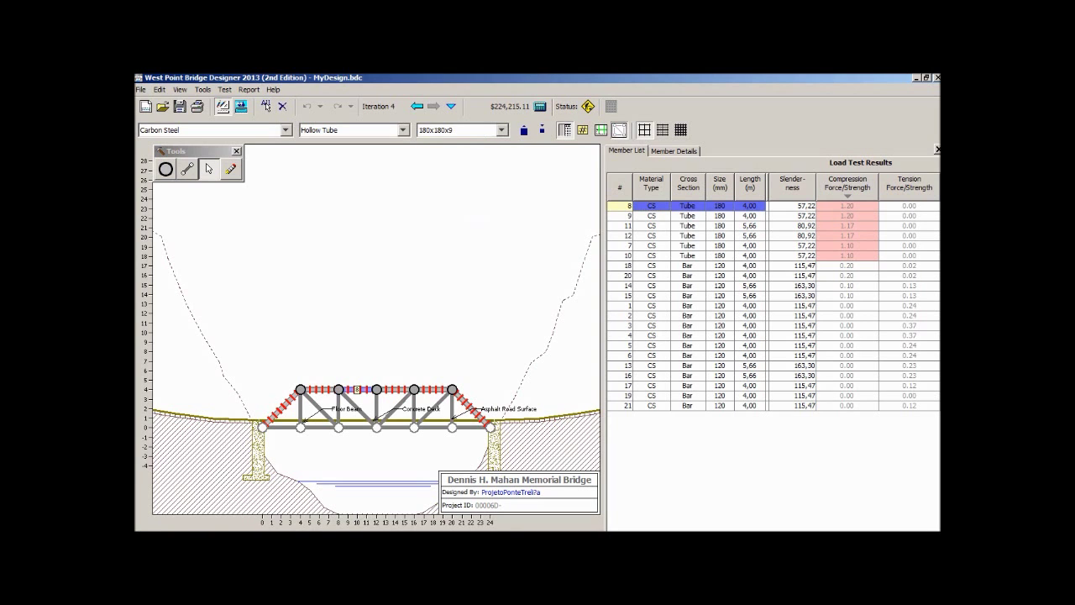
pyautogui.keyDown('ctrl'); pyautogui.click(664, 216); pyautogui.keyUp('ctrl')
pyautogui.keyDown('ctrl'); pyautogui.click(663, 226); pyautogui.keyUp('ctrl')
pyautogui.keyDown('ctrl'); pyautogui.click(664, 237); pyautogui.keyUp('ctrl')
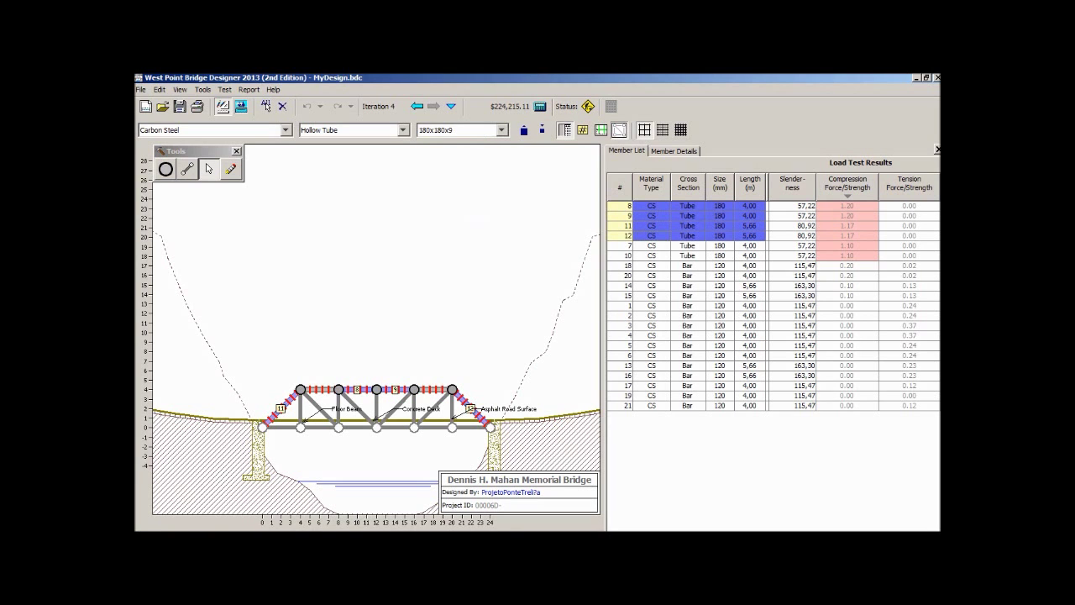
pyautogui.keyDown('ctrl'); pyautogui.click(664, 247); pyautogui.keyUp('ctrl')
pyautogui.keyDown('ctrl'); pyautogui.click(664, 257); pyautogui.keyUp('ctrl')
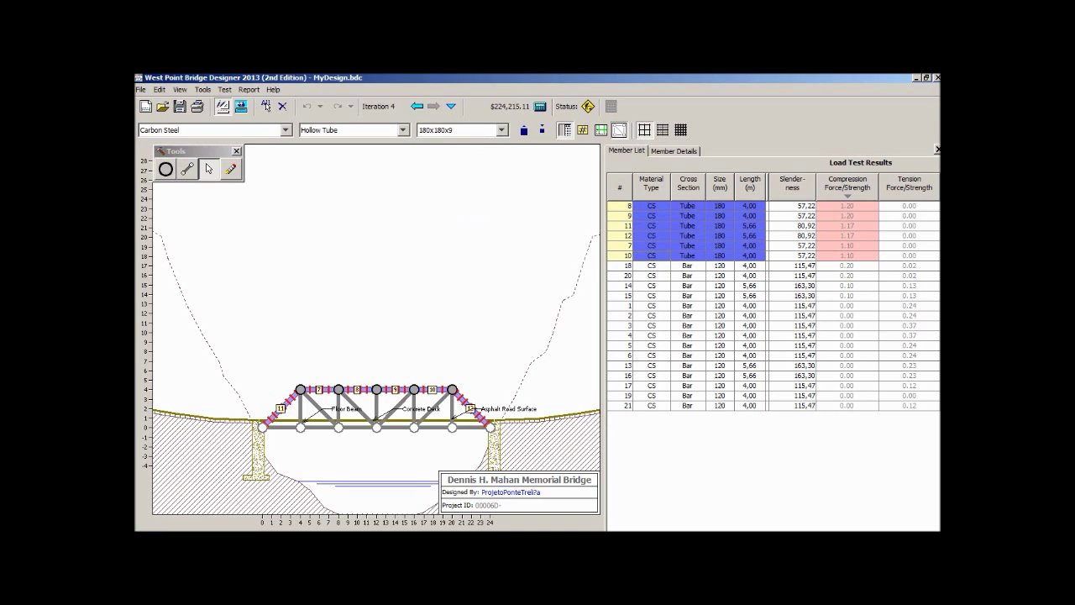
pyautogui.click(501, 130)
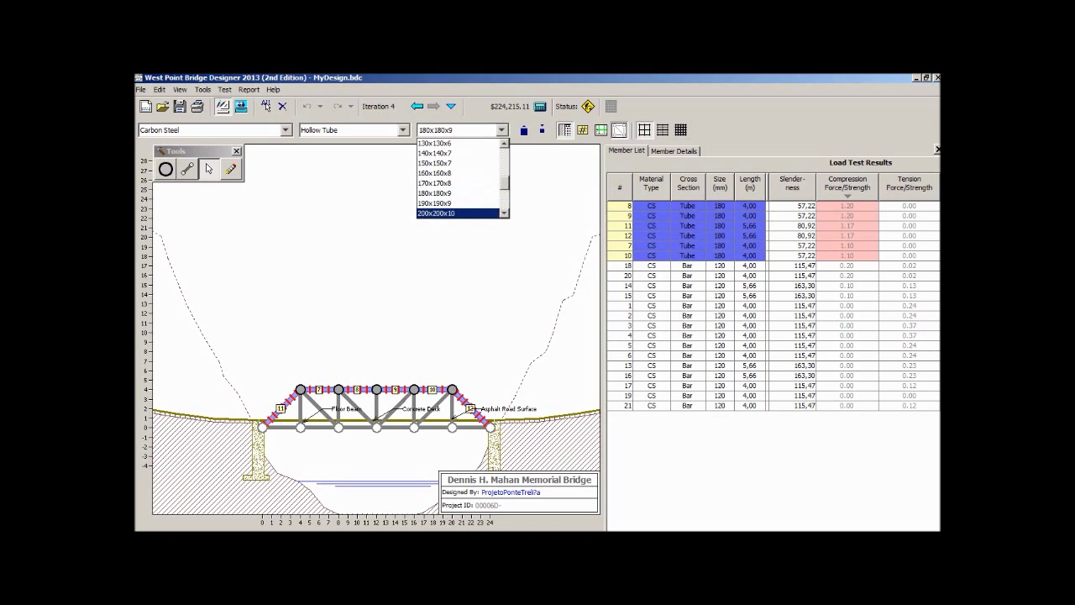
pyautogui.click(445, 214)
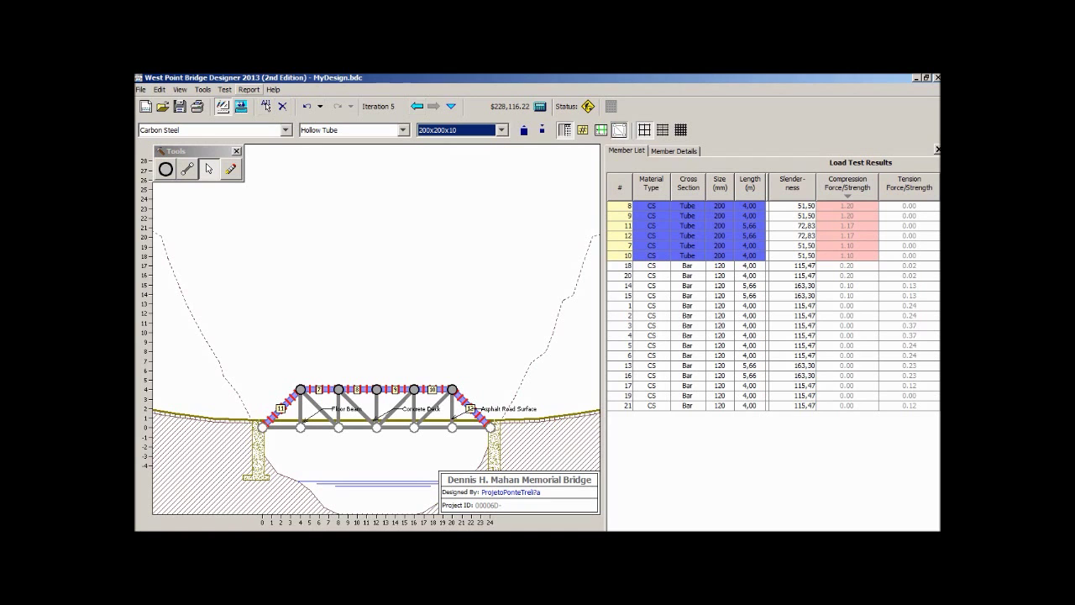
# Run the load test on the truss with its 200x200x10 tubes and pause the animation with the truck on the bridge
pyautogui.click(225, 90)
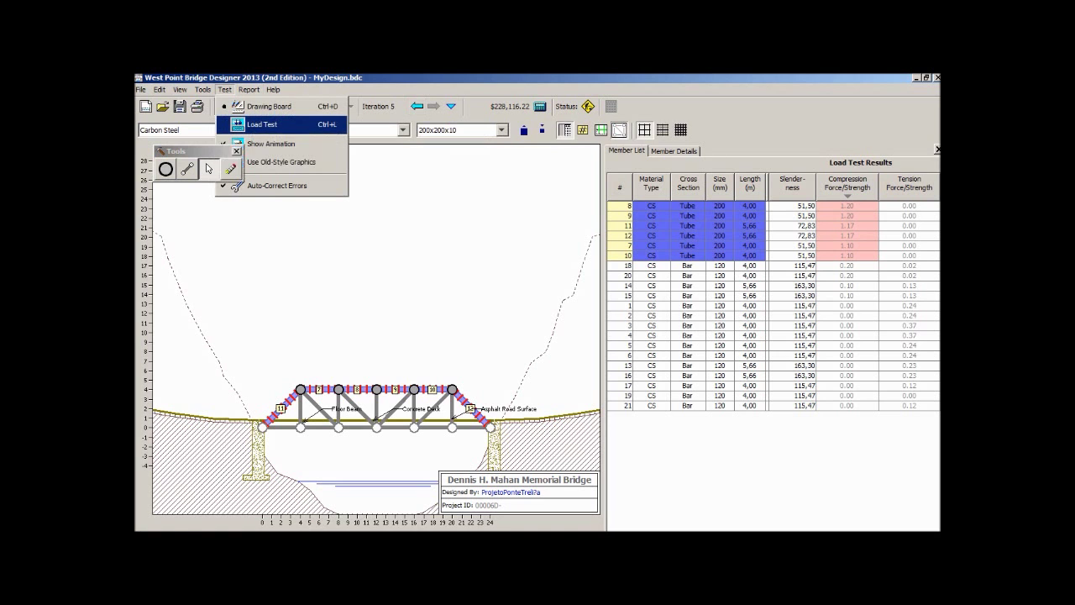
pyautogui.click(260, 124)
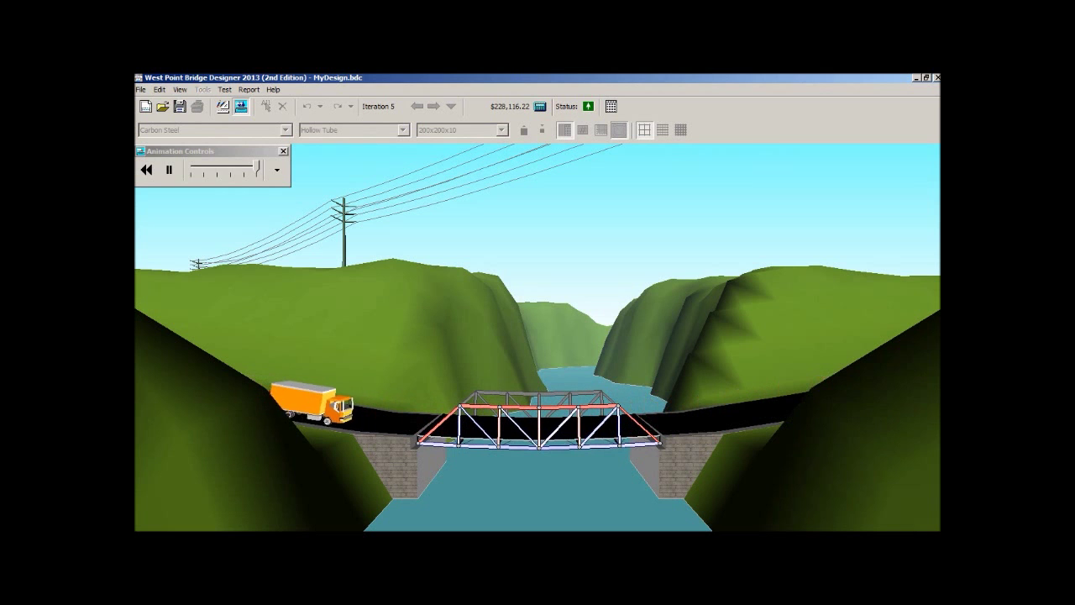
pyautogui.click(169, 170)
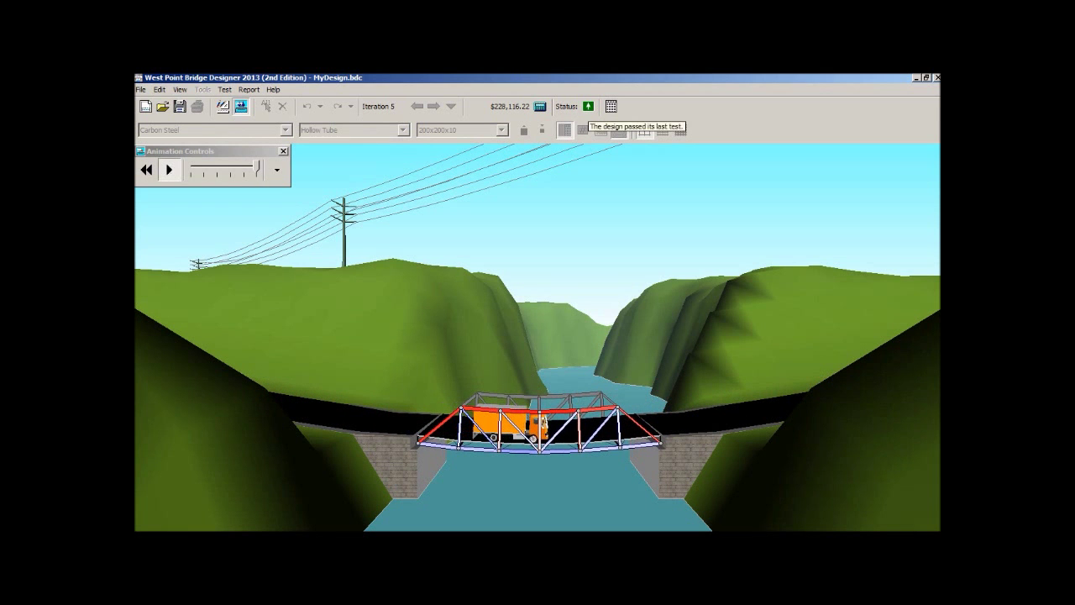
# Return to the drawing board and examine the compression force/strength ratios of the six hollow-tube members
pyautogui.click(224, 89)
pyautogui.moveTo(249, 89)
pyautogui.click(260, 106)
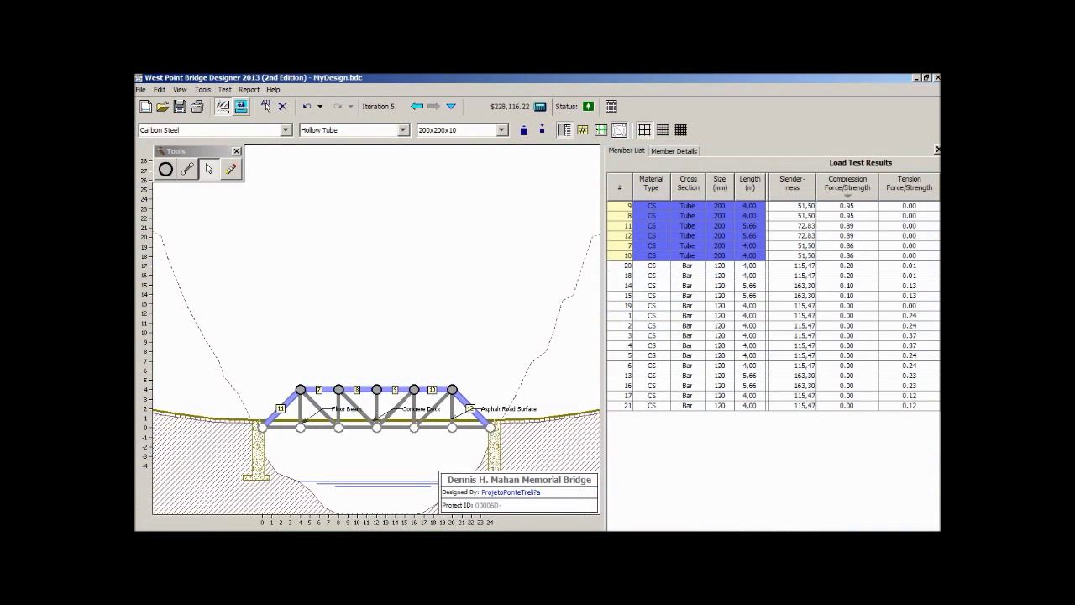
pyautogui.click(793, 246)
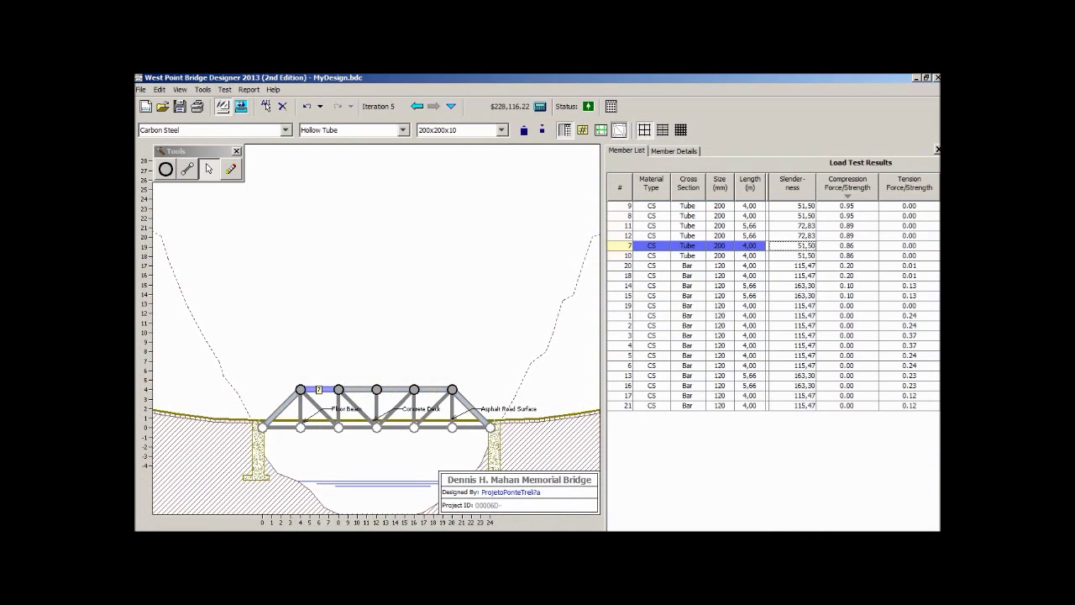
pyautogui.click(847, 206)
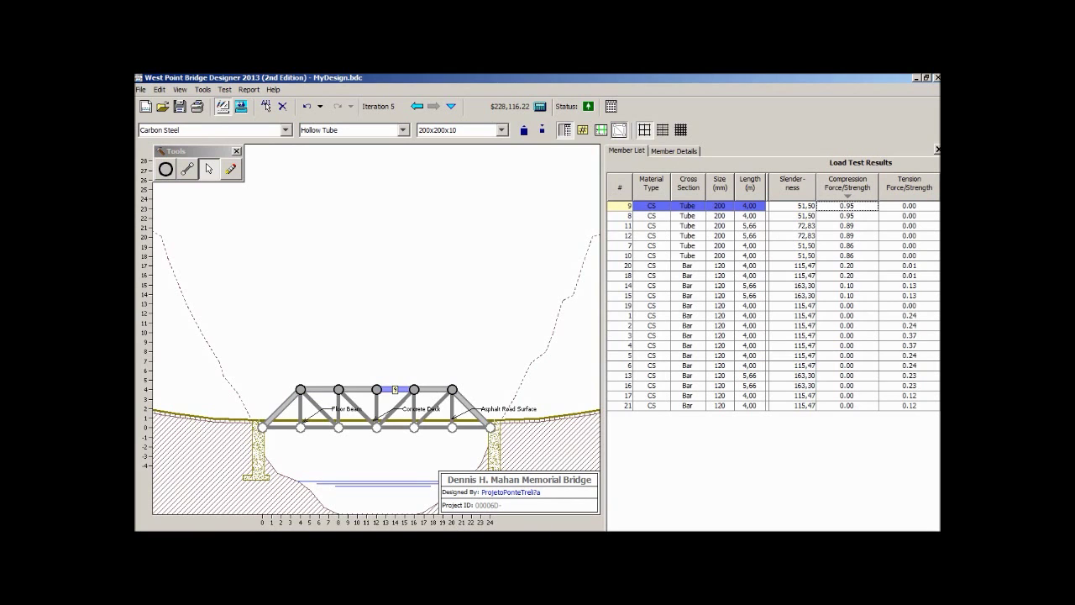
pyautogui.click(847, 216)
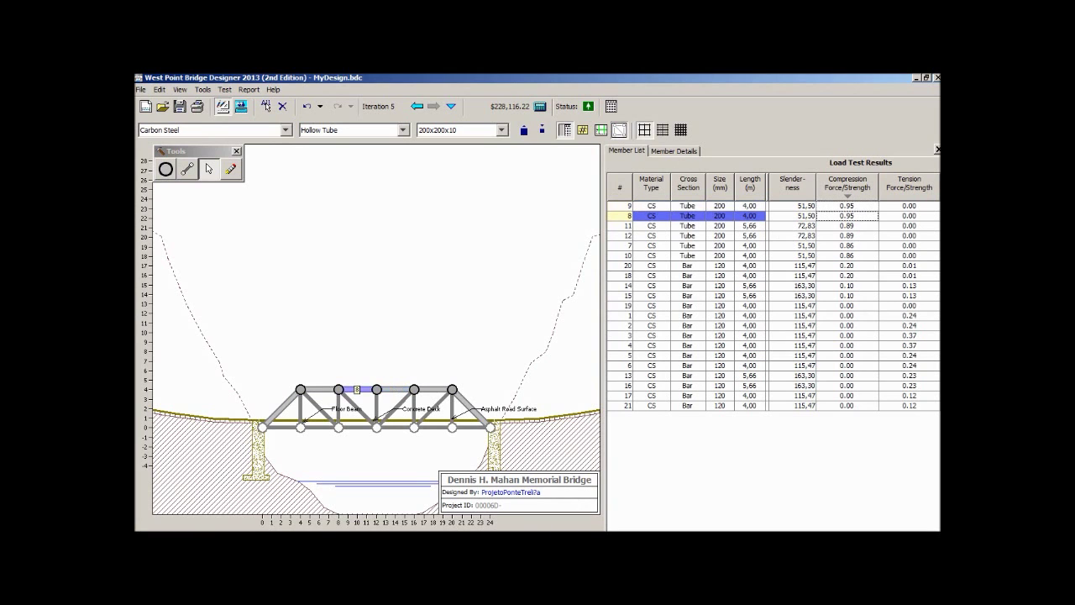
pyautogui.click(847, 226)
pyautogui.click(847, 236)
pyautogui.click(847, 246)
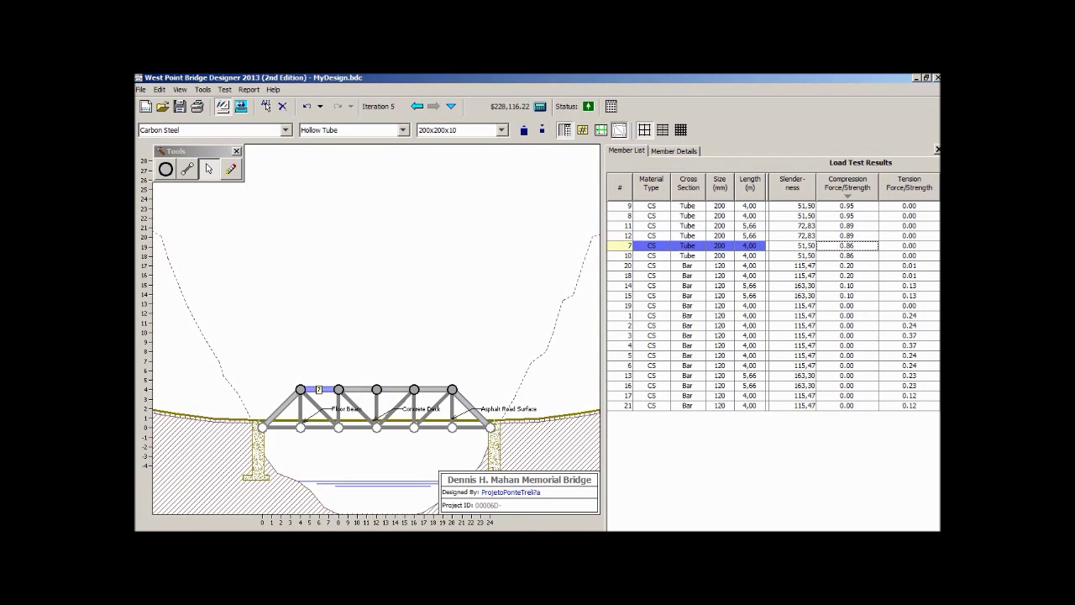
pyautogui.press('Escape')
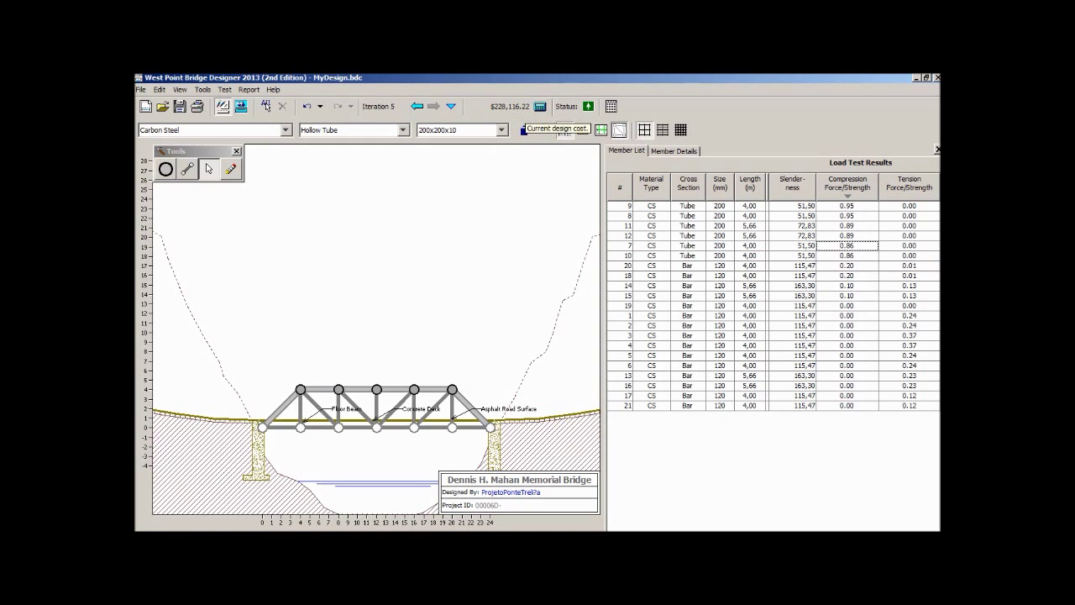
# Step back through the design iterations to iteration 1 and forward again to iteration 5, comparing their costs and load-test results
pyautogui.click(415, 107)
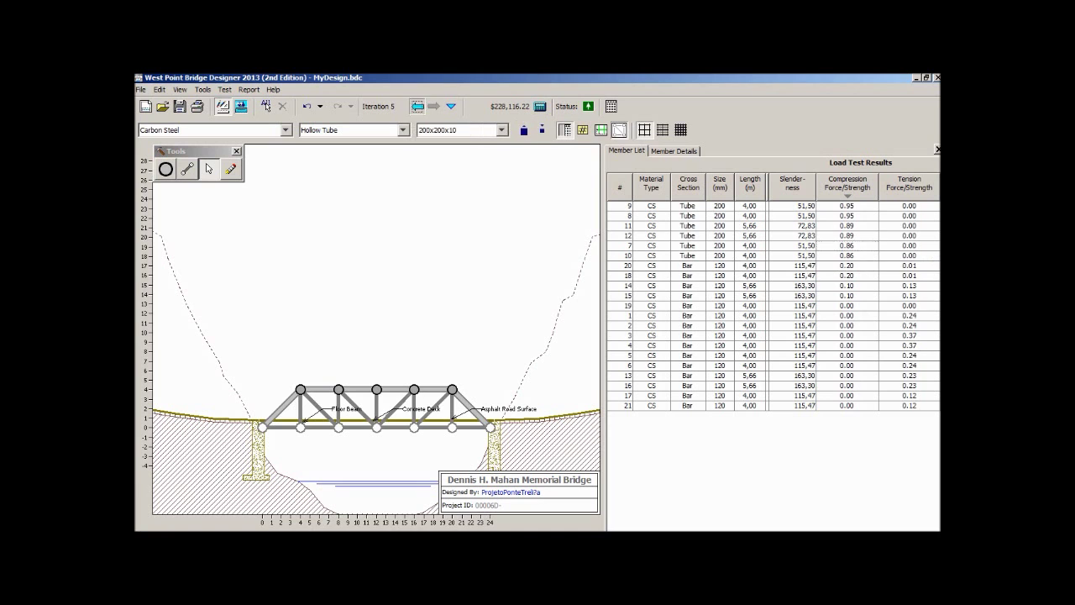
pyautogui.click(415, 107)
pyautogui.click(415, 108)
pyautogui.click(415, 107)
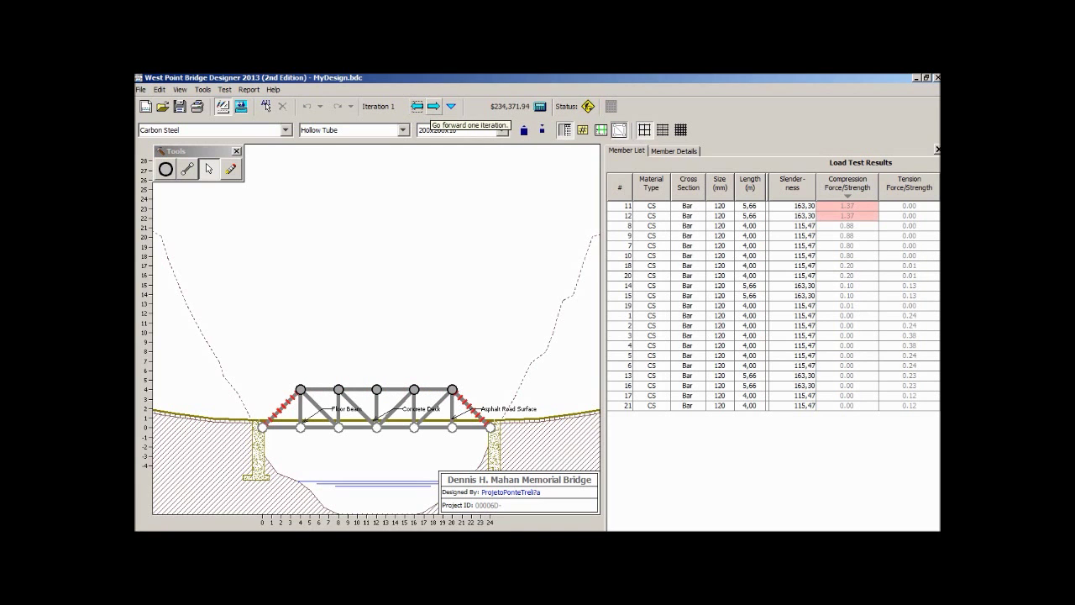
pyautogui.click(433, 107)
pyautogui.click(433, 107)
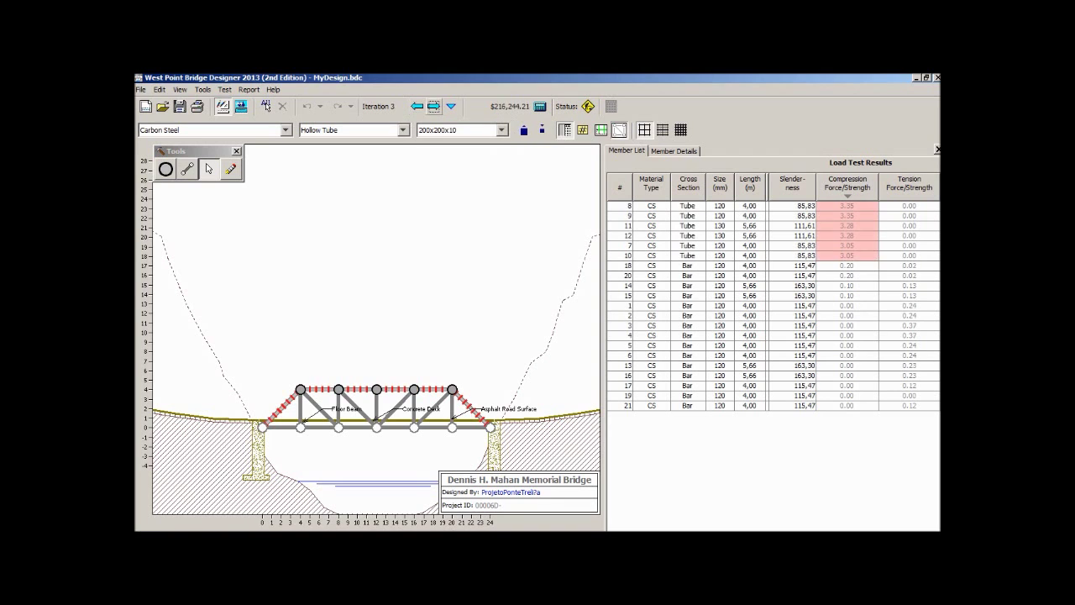
pyautogui.click(433, 106)
pyautogui.click(433, 106)
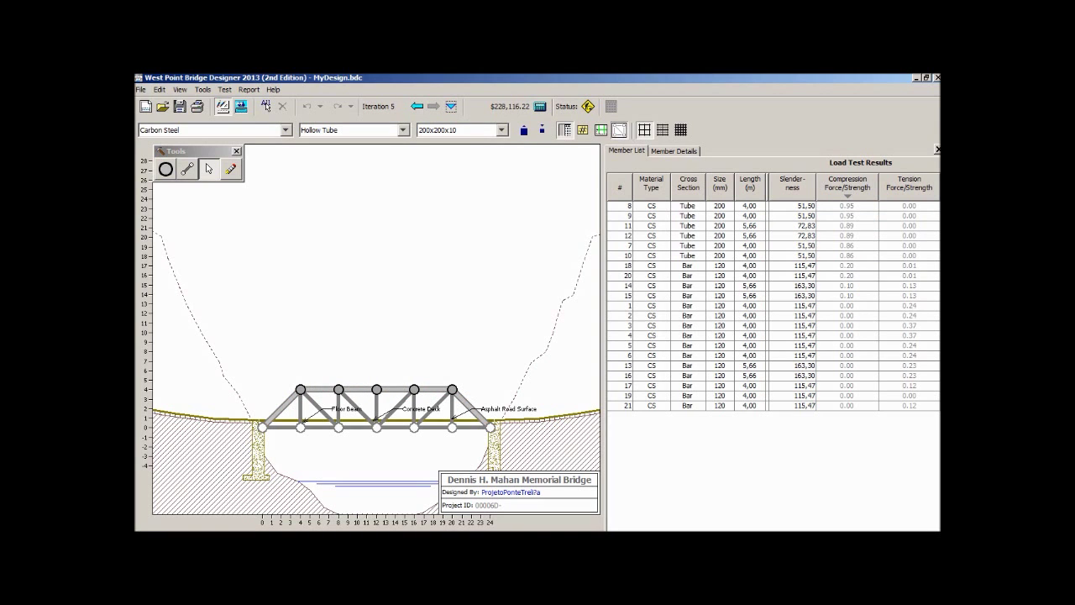
# Compare iterations 2 and 5 in the list of saved iterations and load iteration 5
pyautogui.moveTo(195, 151); pyautogui.dragTo(203, 149)
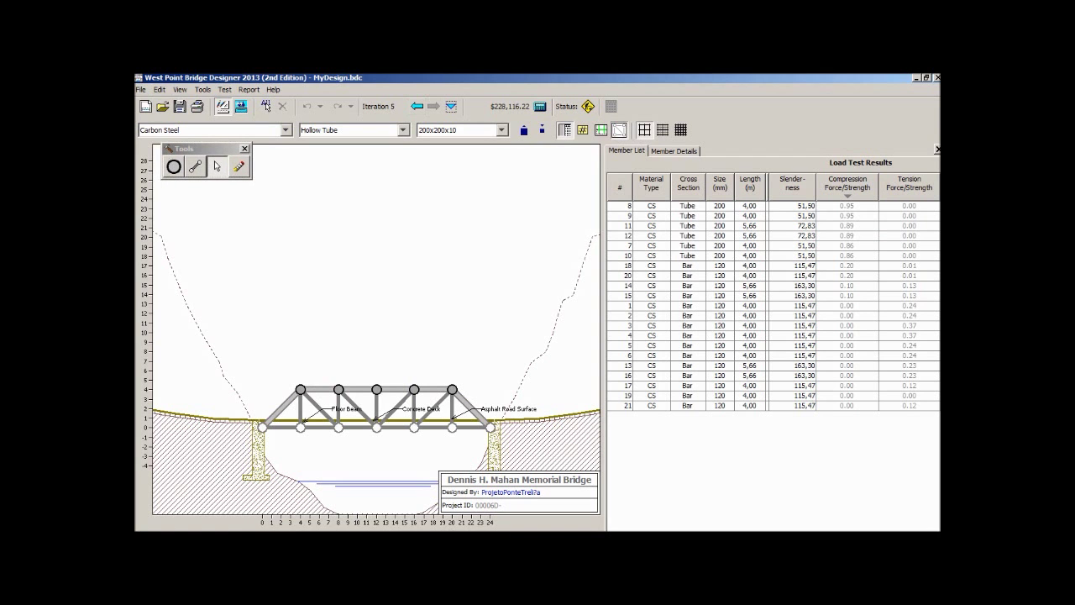
pyautogui.click(451, 106)
pyautogui.moveTo(479, 141); pyautogui.dragTo(491, 119)
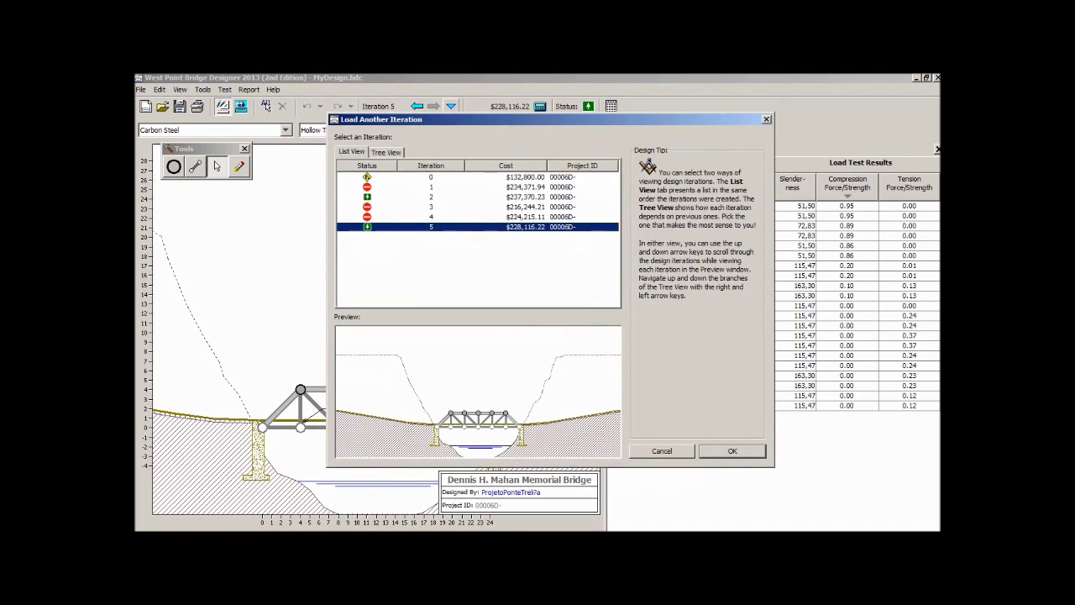
pyautogui.click(507, 197)
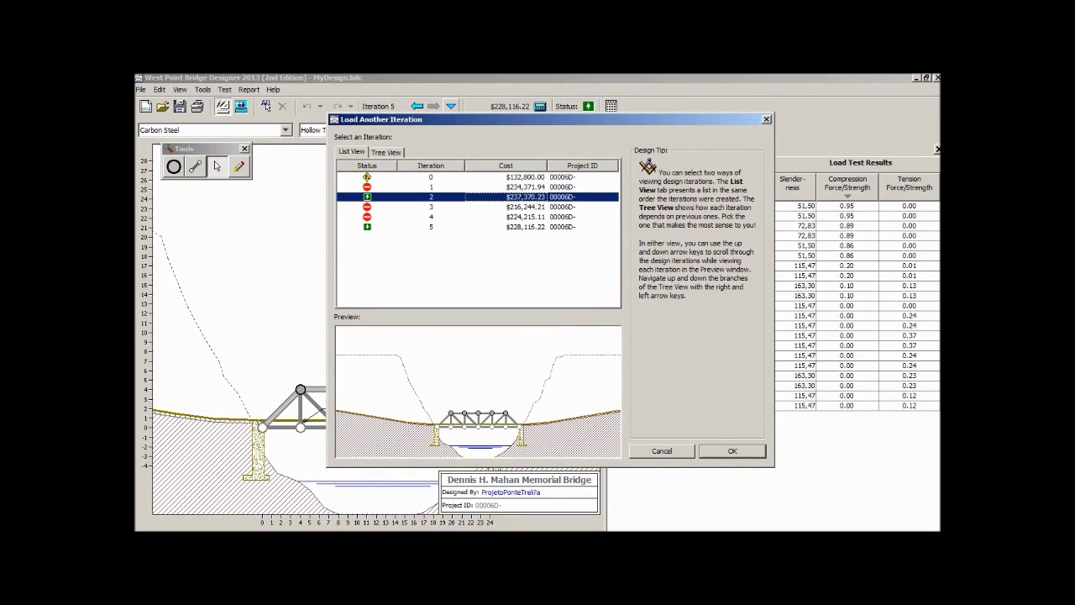
pyautogui.click(582, 227)
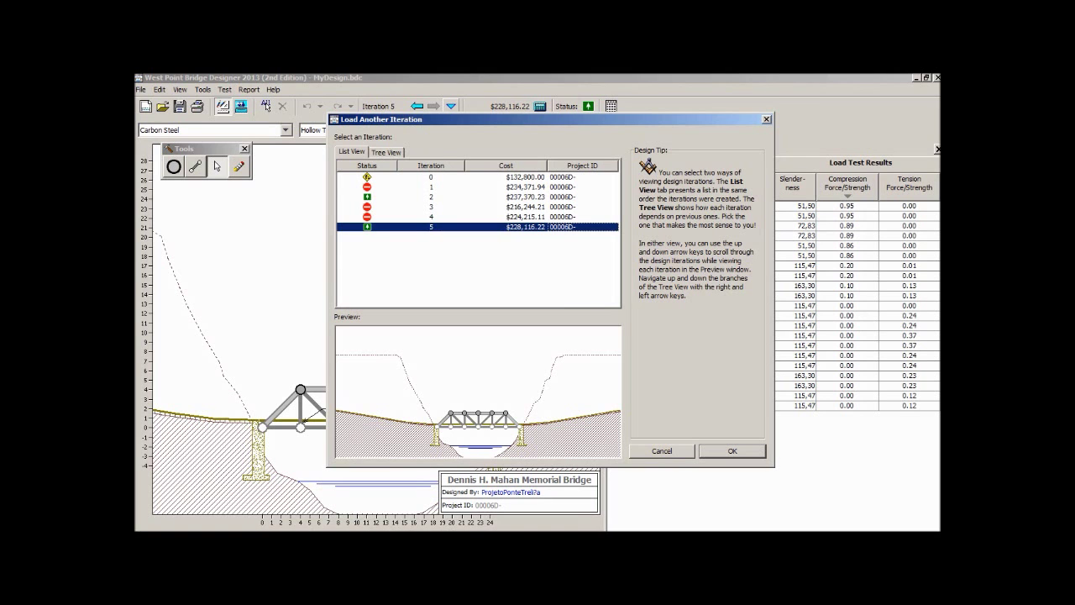
pyautogui.press('Return')
# Select the two inner verticals, members 18 and 20, together with the two central diagonals, members 14 and 15
pyautogui.click(689, 235)
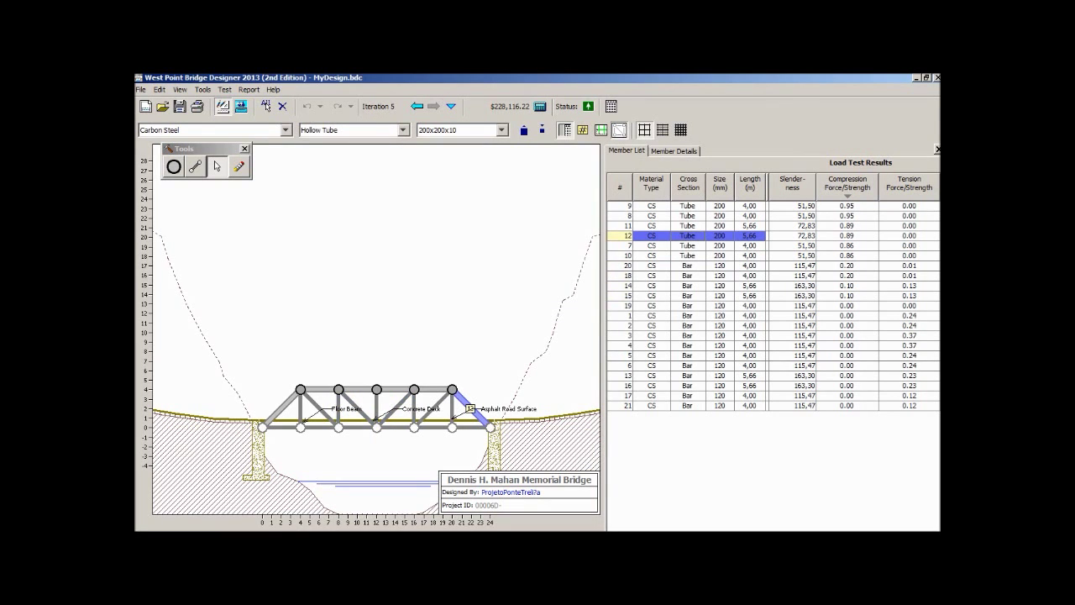
pyautogui.click(338, 409)
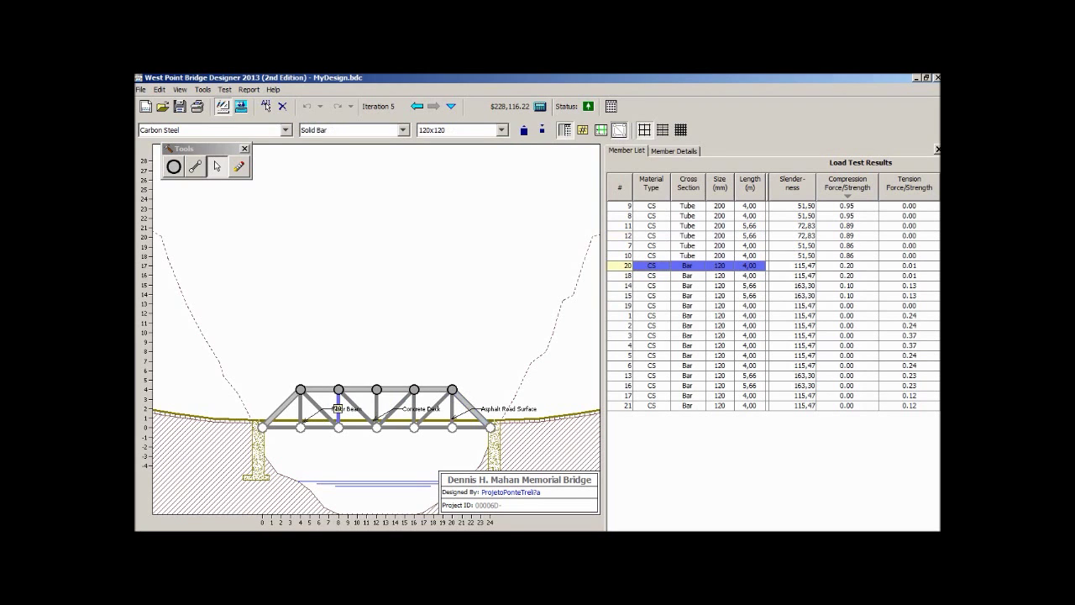
pyautogui.click(413, 409)
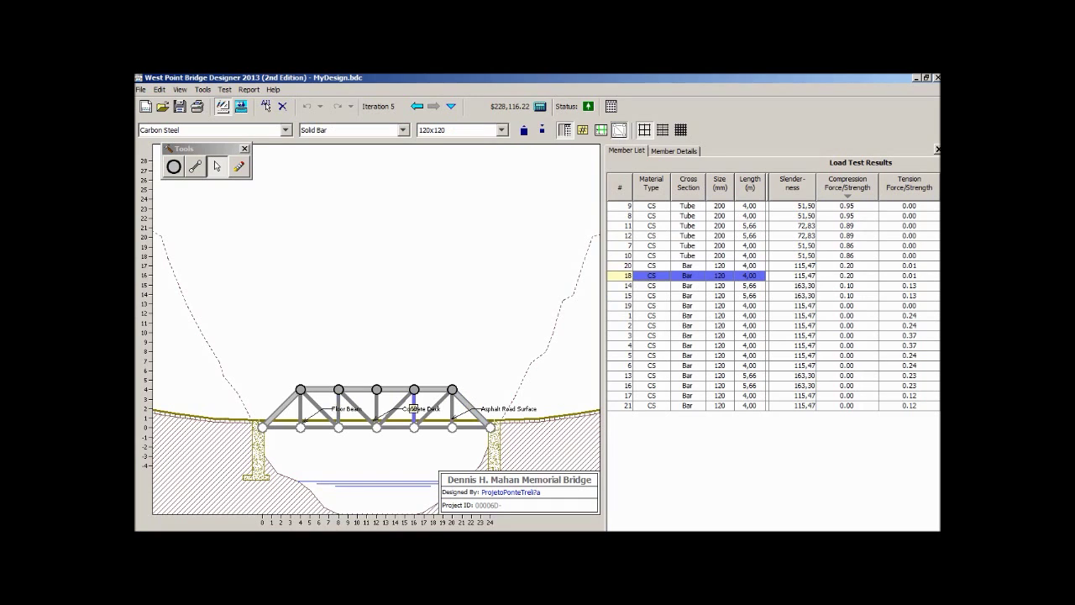
pyautogui.keyDown('ctrl'); pyautogui.click(338, 410); pyautogui.keyUp('ctrl')
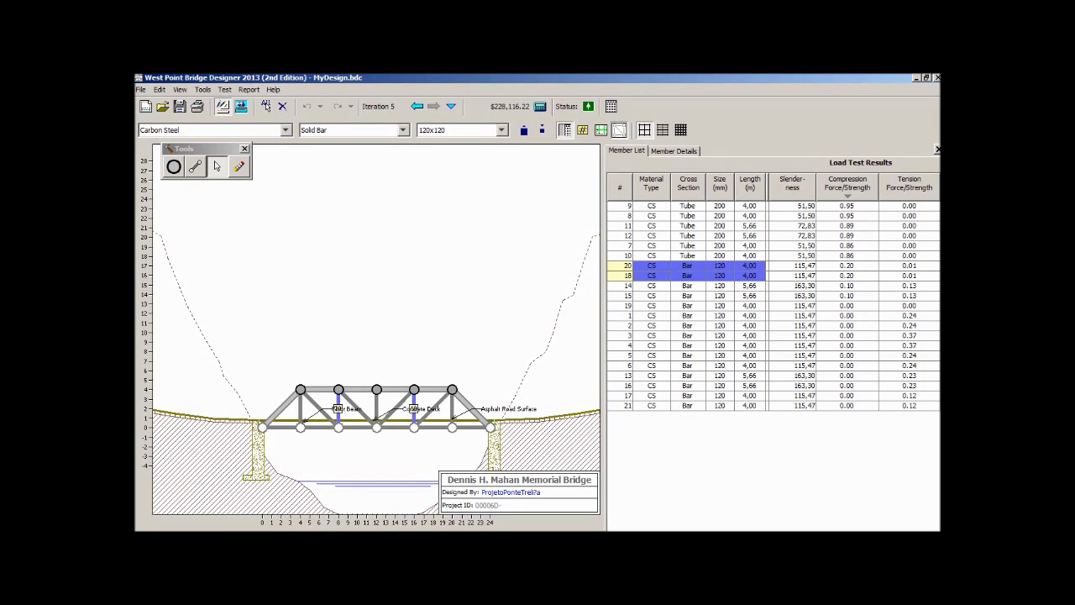
pyautogui.keyDown('ctrl'); pyautogui.click(357, 409); pyautogui.keyUp('ctrl')
pyautogui.keyDown('ctrl'); pyautogui.click(395, 409); pyautogui.keyUp('ctrl')
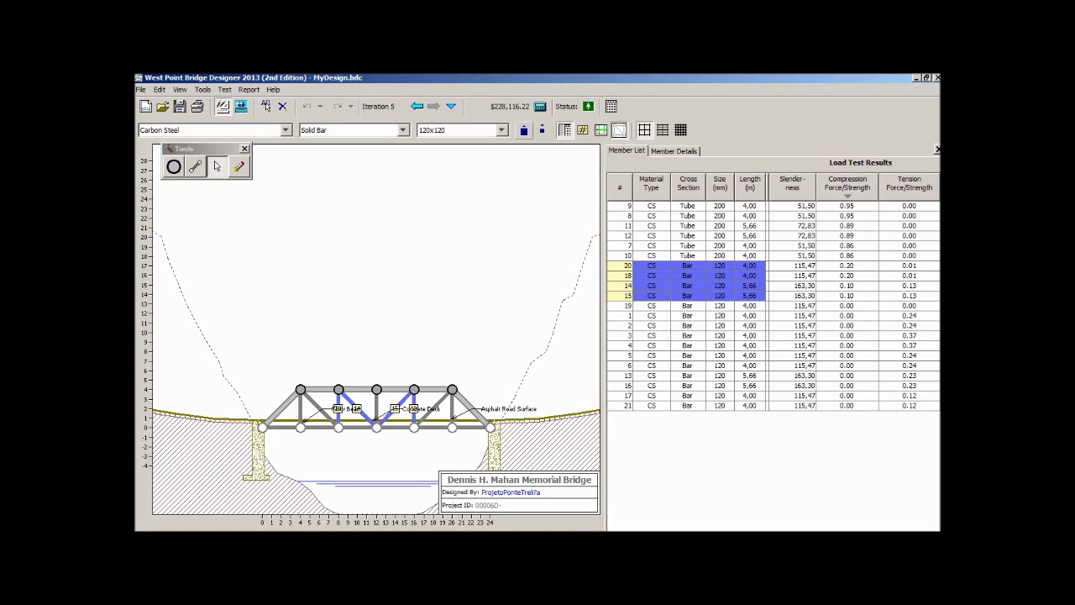
# Try Hollow Tube as the cross section of the four selected members, and restore them to Solid Bar
pyautogui.click(403, 130)
pyautogui.press('Down')
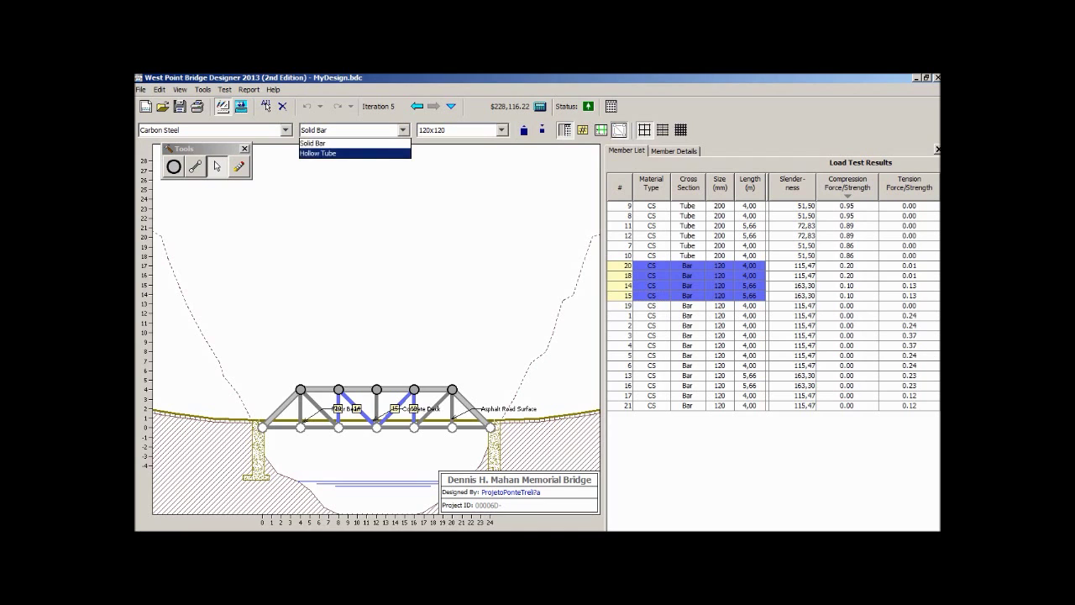
pyautogui.press('Return')
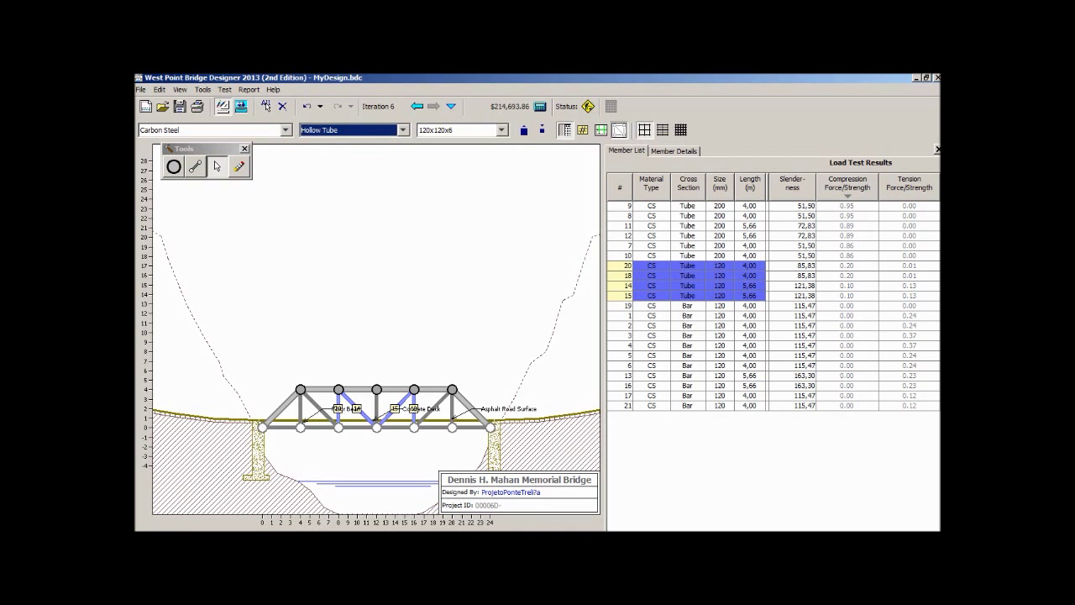
pyautogui.hotkey('alt', 'Down')
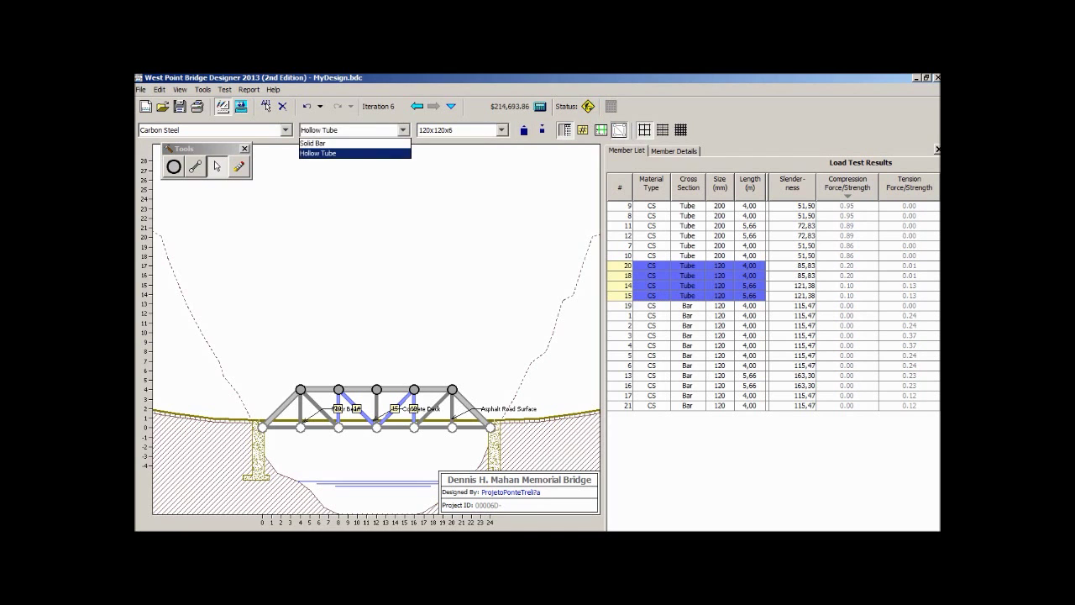
pyautogui.press('Up')
pyautogui.press('Return')
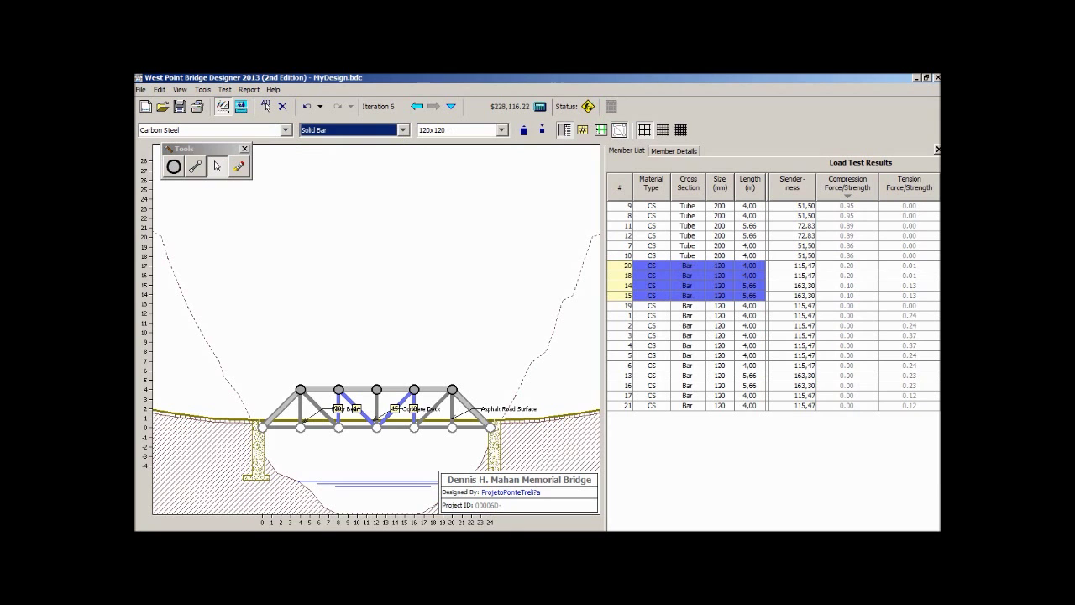
# Change the cross section of the four selected verticals and central diagonals to Hollow Tube
pyautogui.hotkey('alt', 'Down')
pyautogui.press('Down')
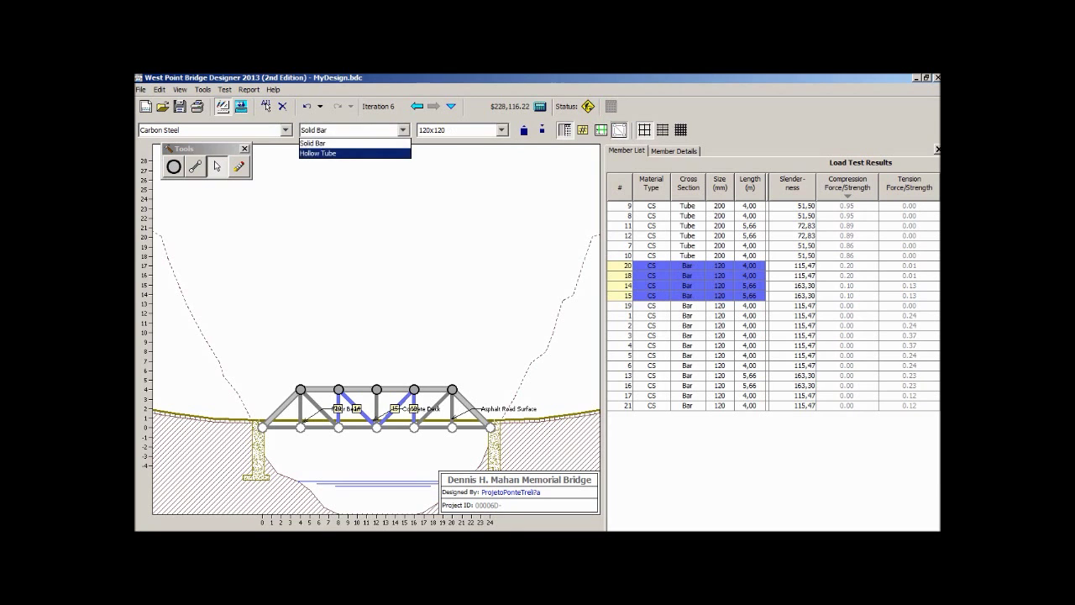
pyautogui.press('Return')
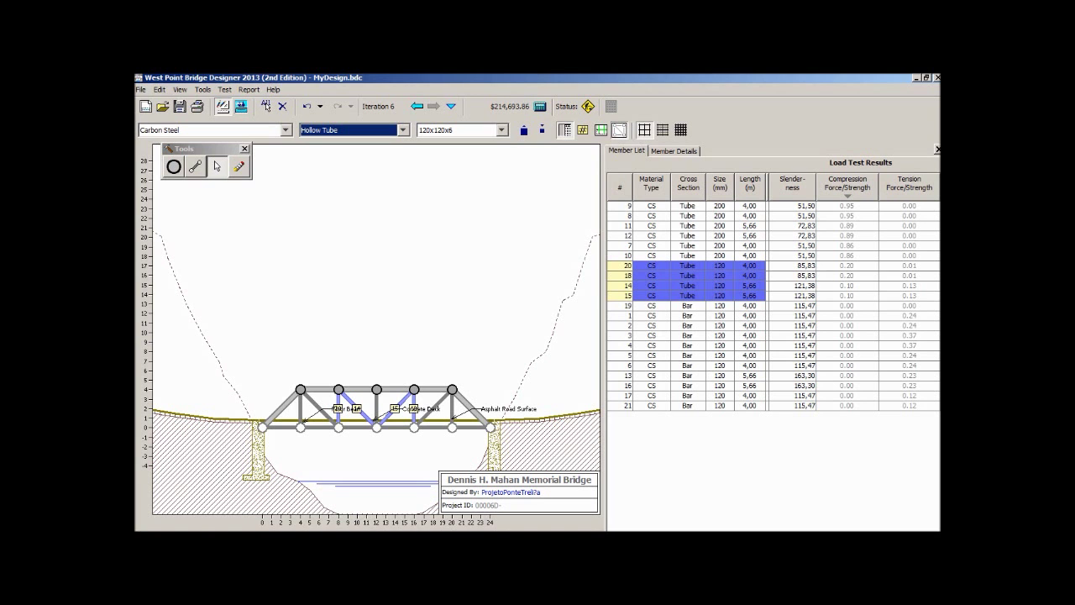
# Load-test the bridge with the four hollow-tube members, pause the truck animation, and return to the drawing board
pyautogui.click(225, 90)
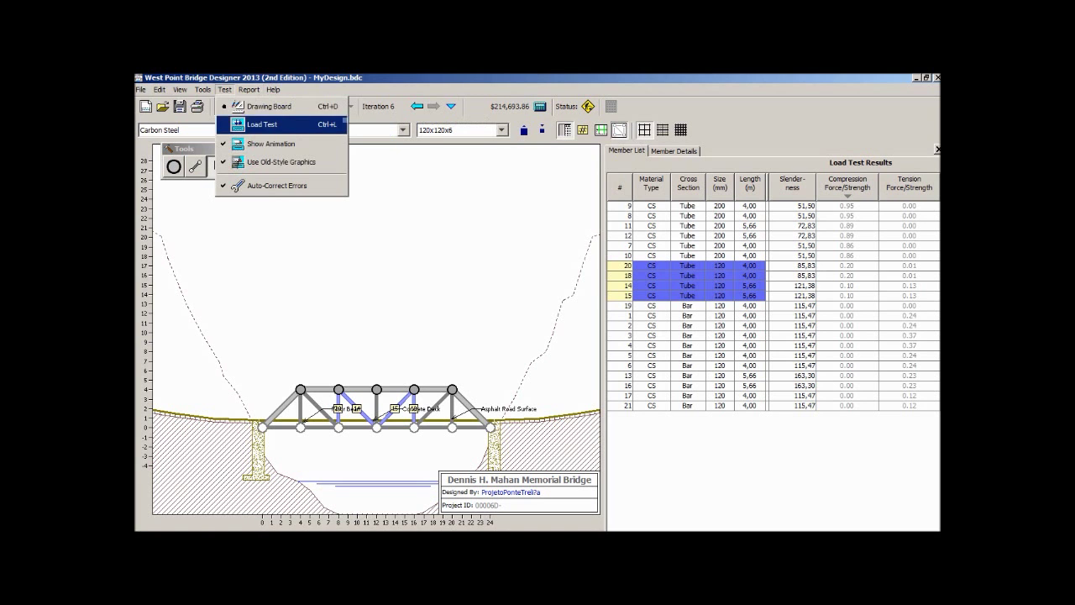
pyautogui.click(252, 125)
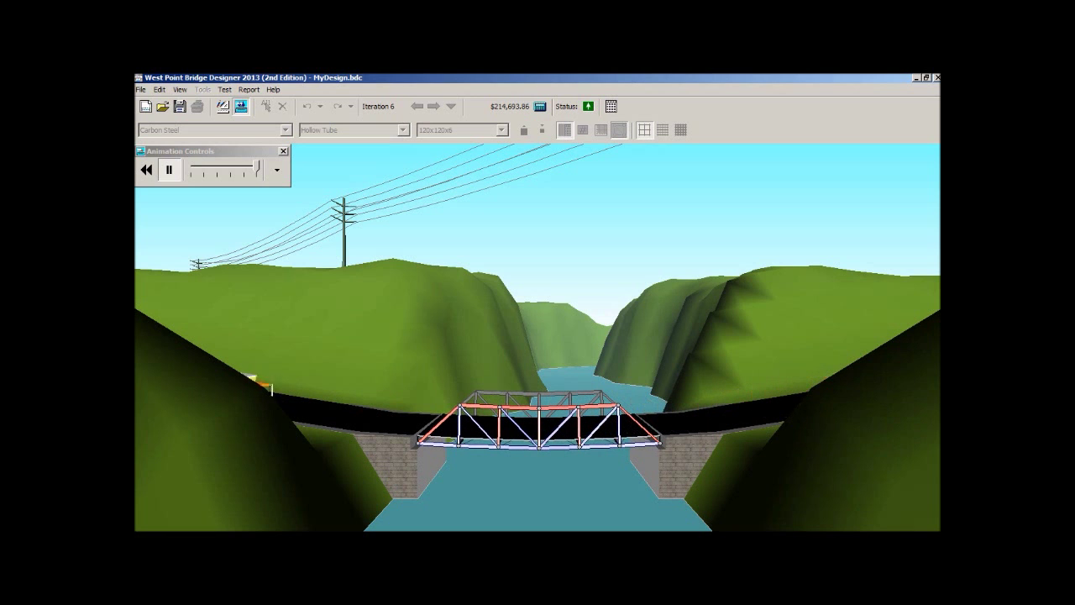
pyautogui.click(169, 169)
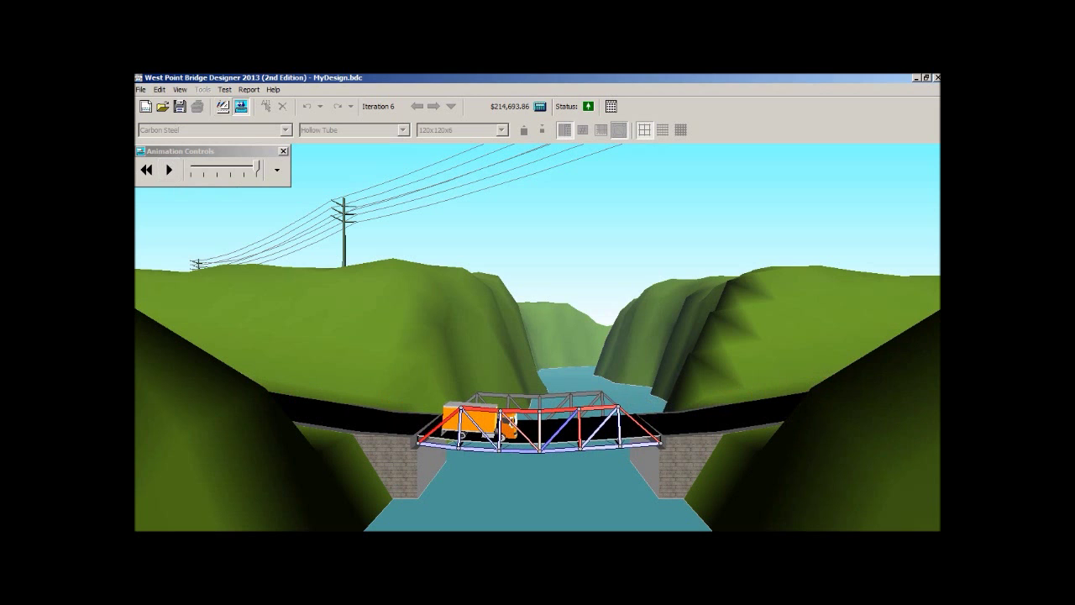
pyautogui.click(224, 89)
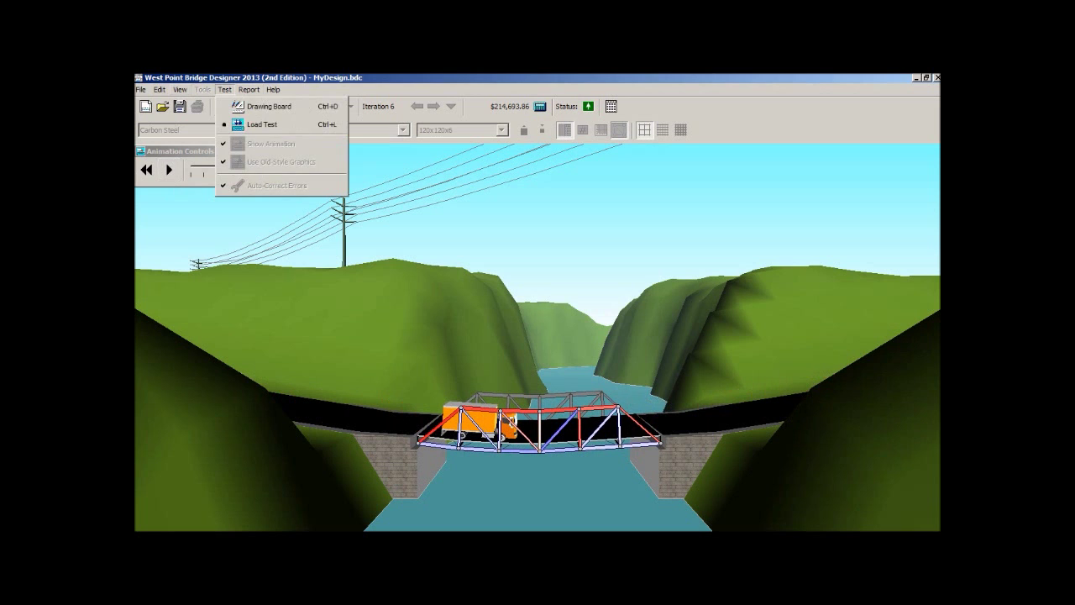
pyautogui.moveTo(249, 89)
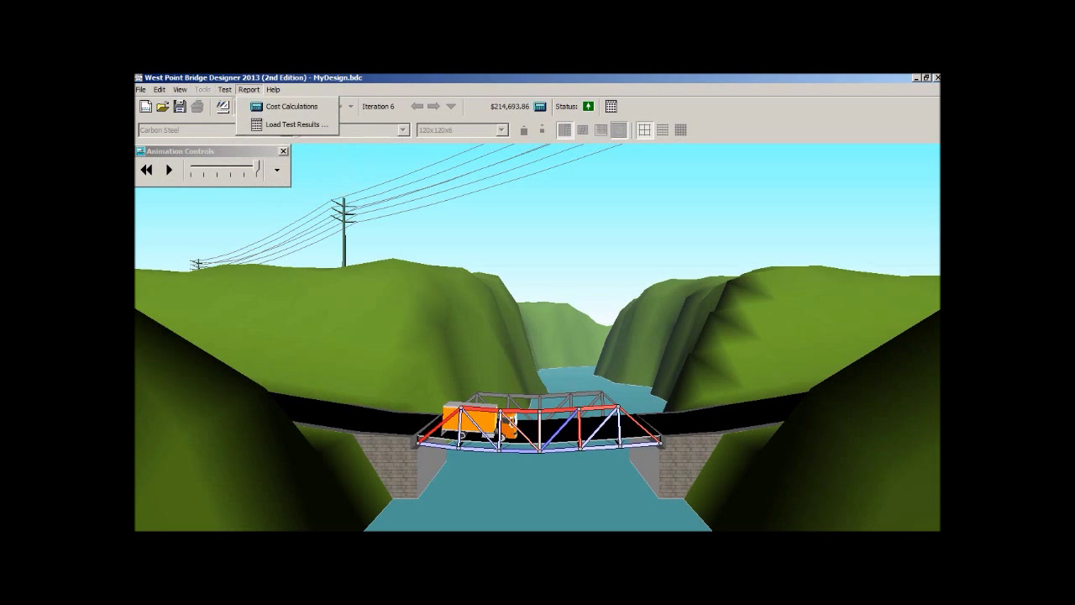
pyautogui.click(252, 106)
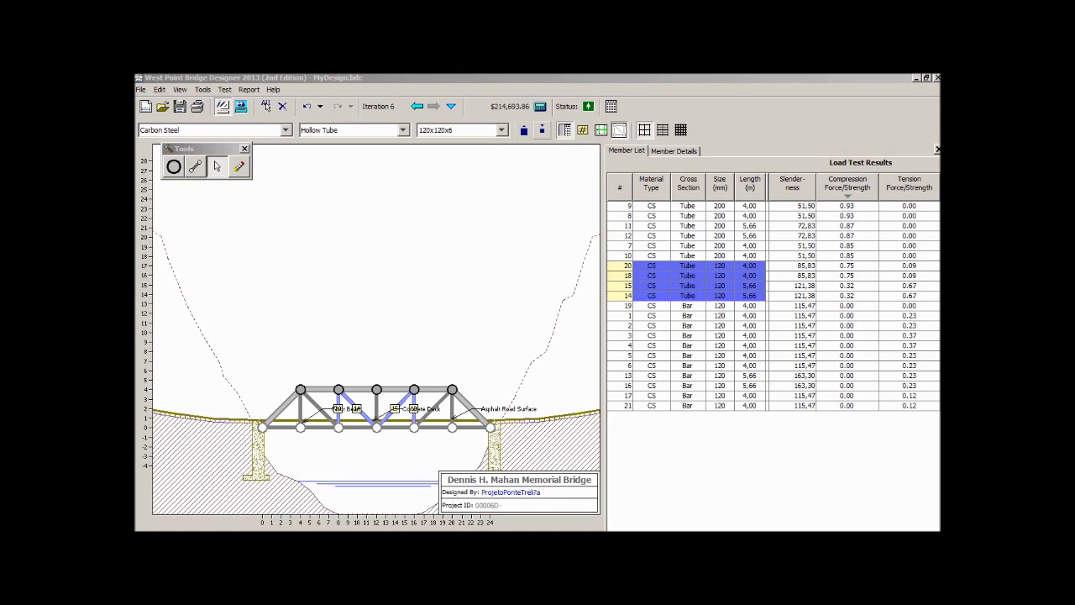
# Reduce the four selected hollow tubes to 110x110x5 and run a load test
pyautogui.click(541, 131)
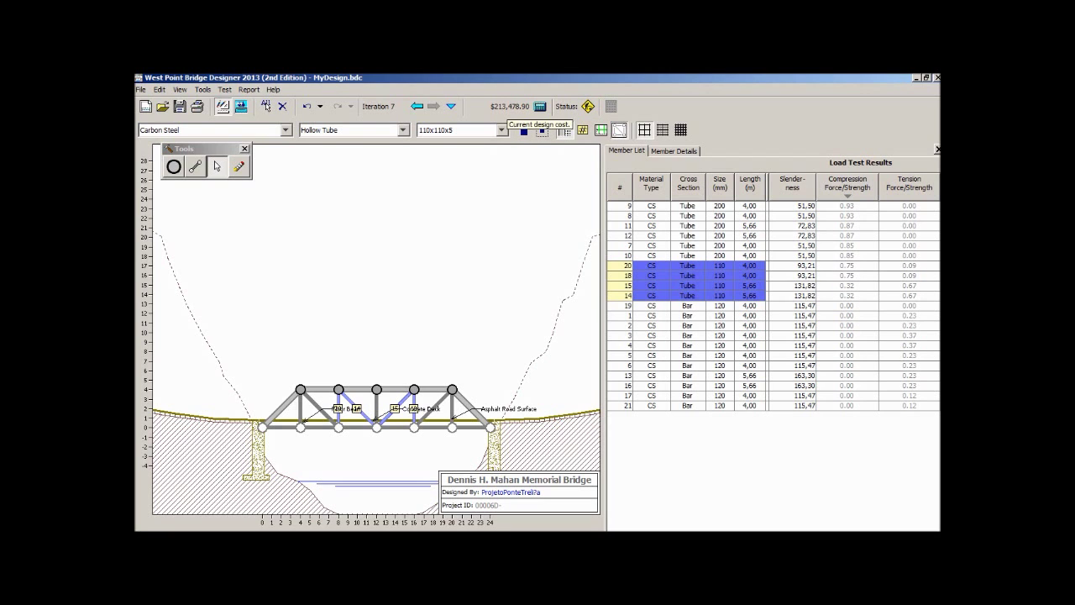
pyautogui.click(225, 89)
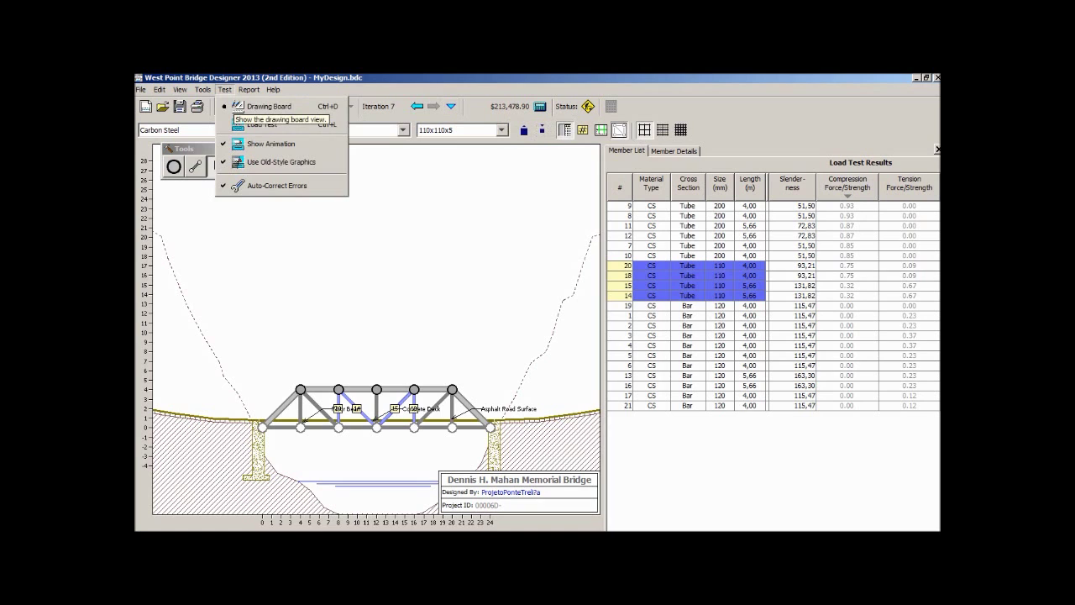
pyautogui.click(252, 124)
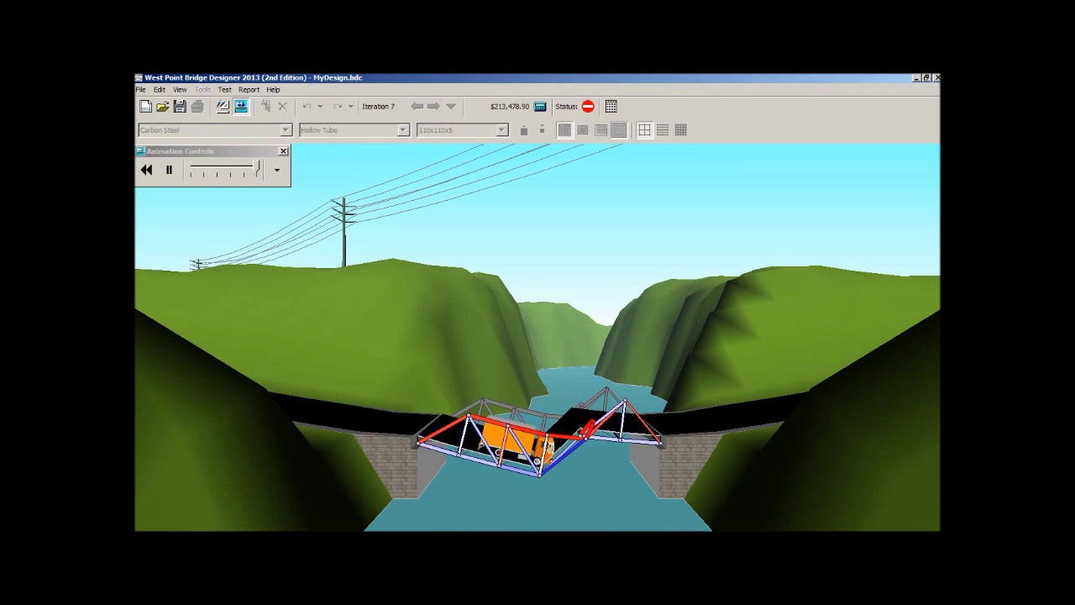
# Replay the load-test animation from the start and return to the drawing board to review the member results
pyautogui.click(170, 170)
pyautogui.click(170, 170)
pyautogui.click(146, 170)
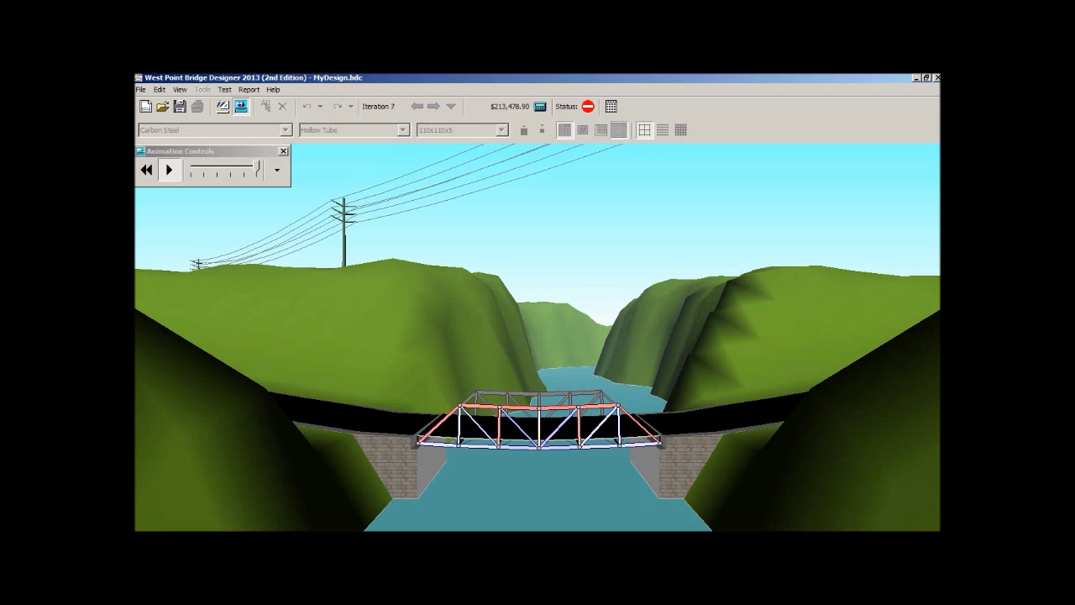
pyautogui.click(168, 169)
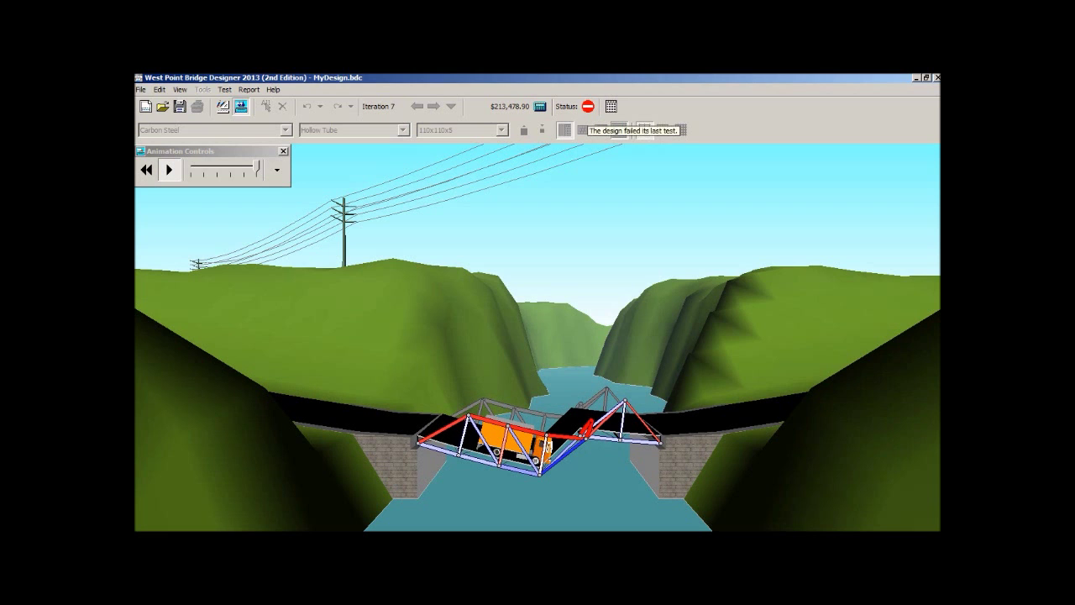
pyautogui.click(225, 89)
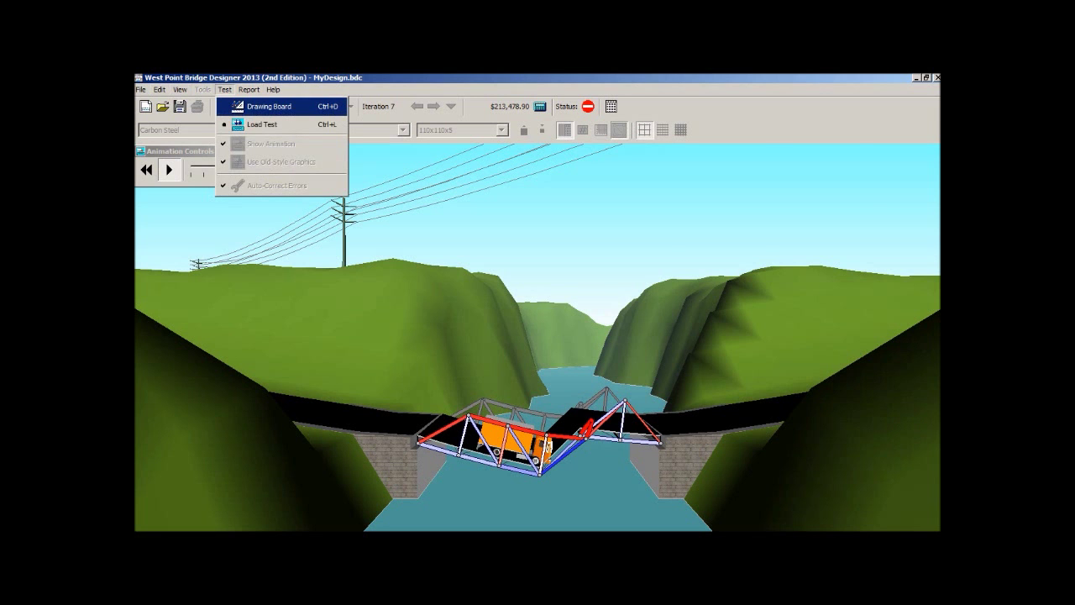
pyautogui.press('Return')
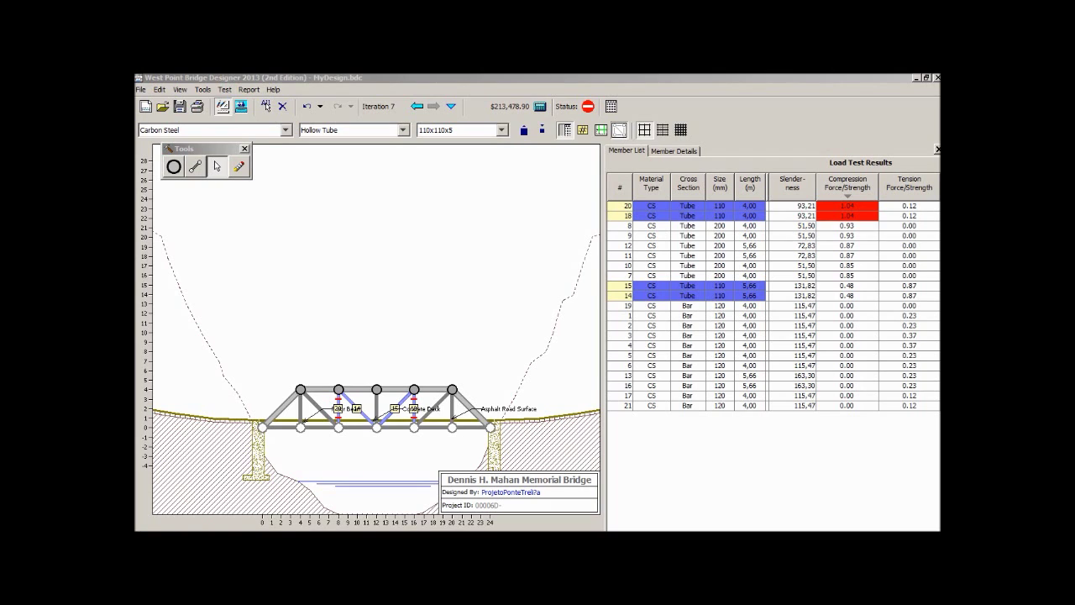
# Select only the inner verticals, members 18 and 20, and increase their size to 120x120x6
pyautogui.click(651, 215)
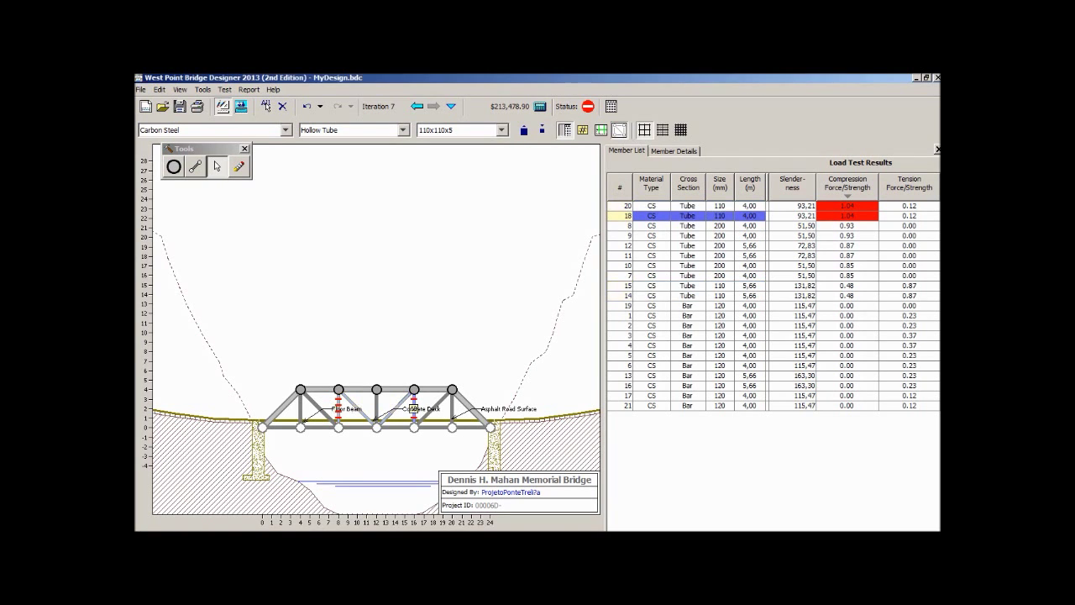
pyautogui.keyDown('ctrl'); pyautogui.click(651, 205); pyautogui.keyUp('ctrl')
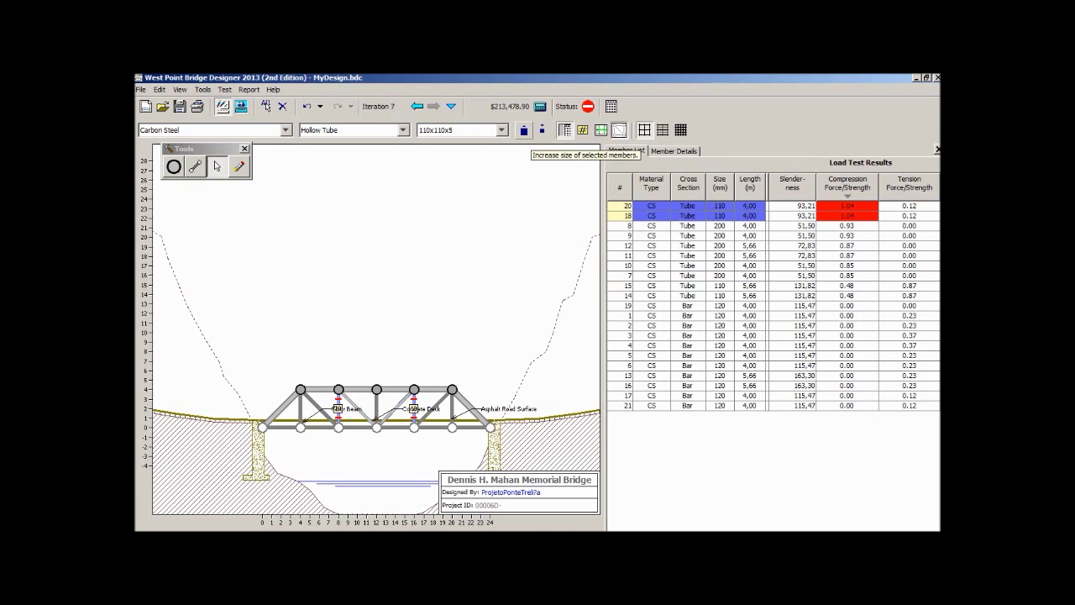
pyautogui.click(523, 130)
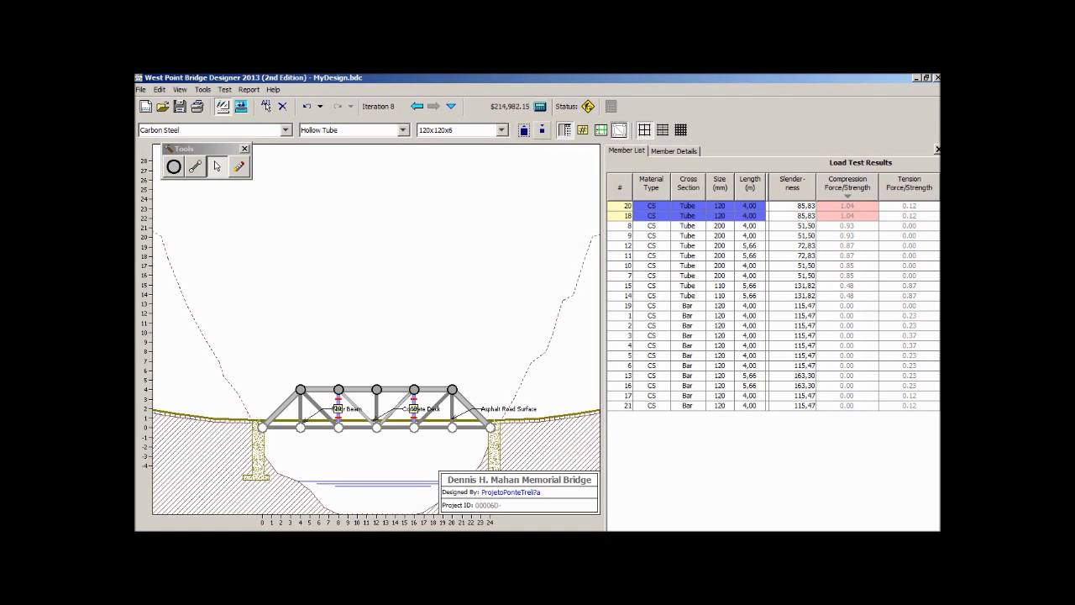
pyautogui.click(542, 131)
pyautogui.click(525, 130)
# Load-test the bridge with the resized verticals and check the compression ratios of members 18, 20 and 15 in the member list
pyautogui.click(224, 90)
pyautogui.click(252, 122)
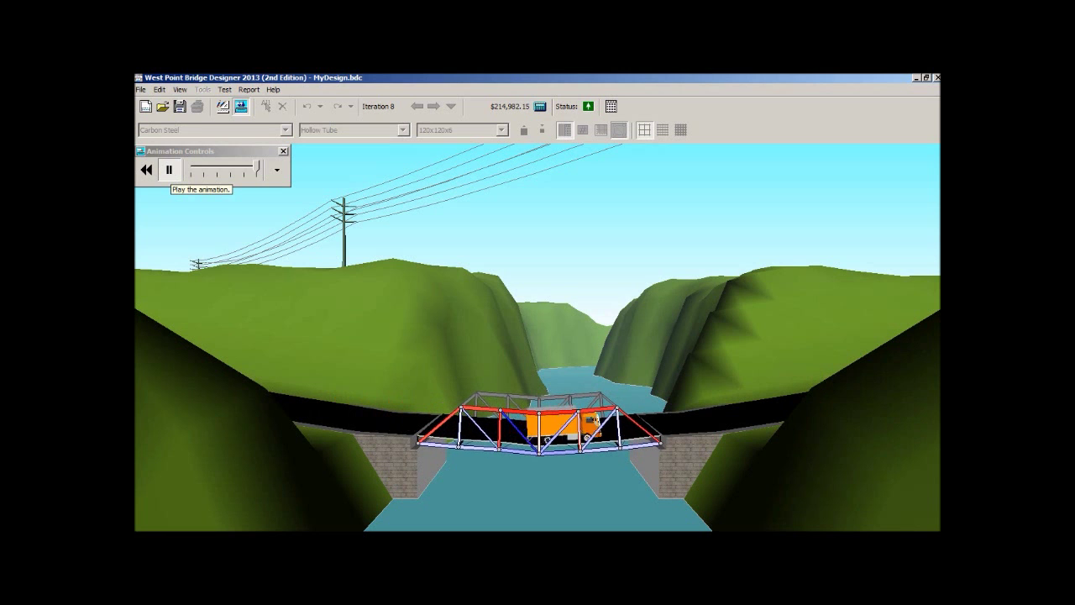
pyautogui.click(170, 169)
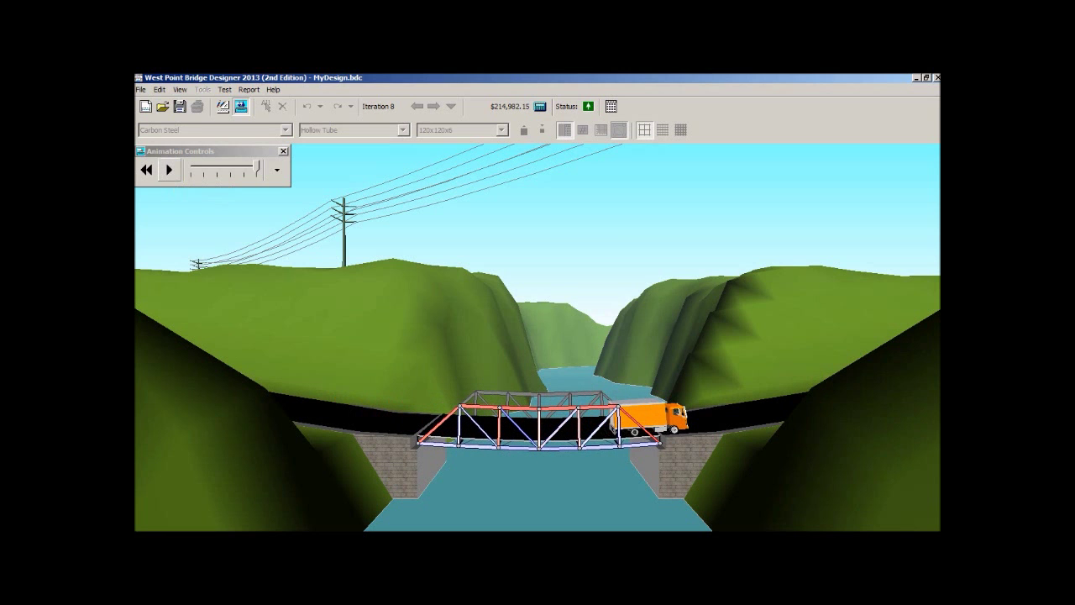
pyautogui.click(225, 89)
pyautogui.click(261, 105)
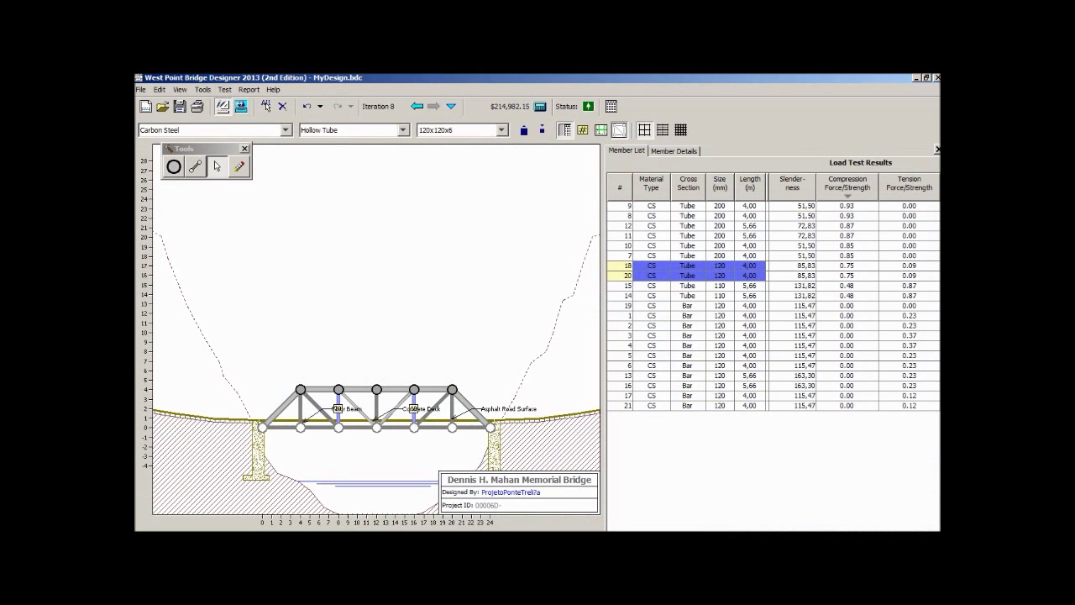
pyautogui.click(847, 266)
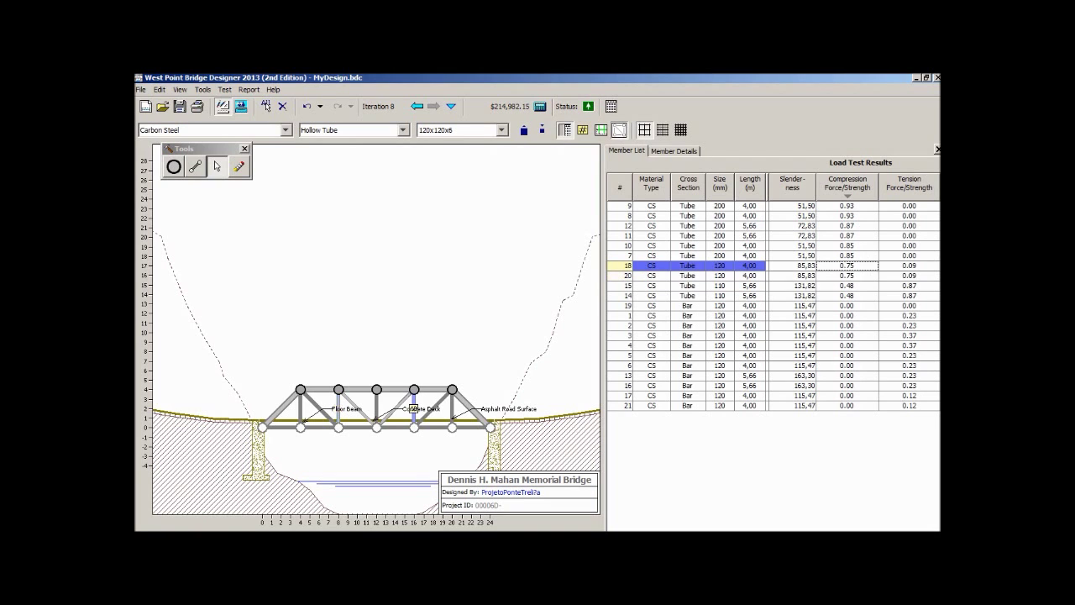
pyautogui.click(847, 275)
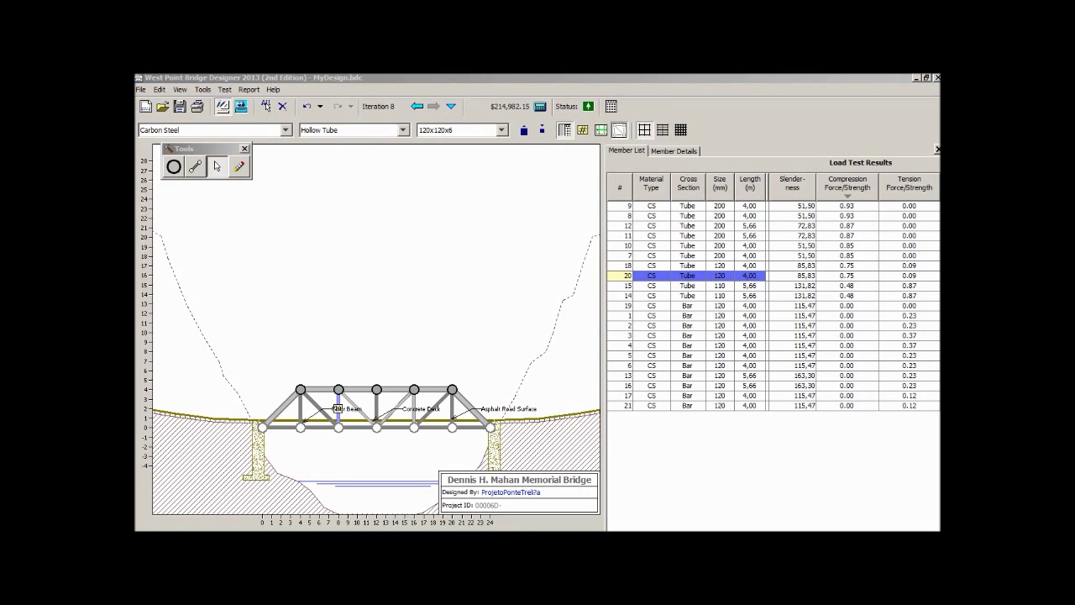
pyautogui.click(847, 286)
# Reduce the two central diagonals, members 14 and 15, to size 100x100x5
pyautogui.click(357, 408)
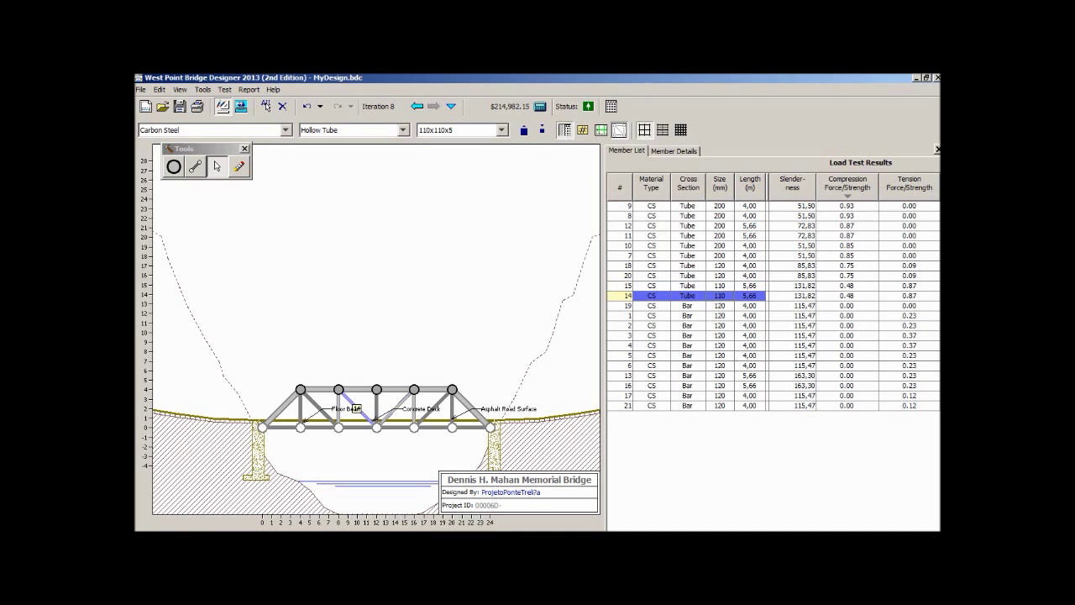
pyautogui.keyDown('ctrl'); pyautogui.click(394, 409); pyautogui.keyUp('ctrl')
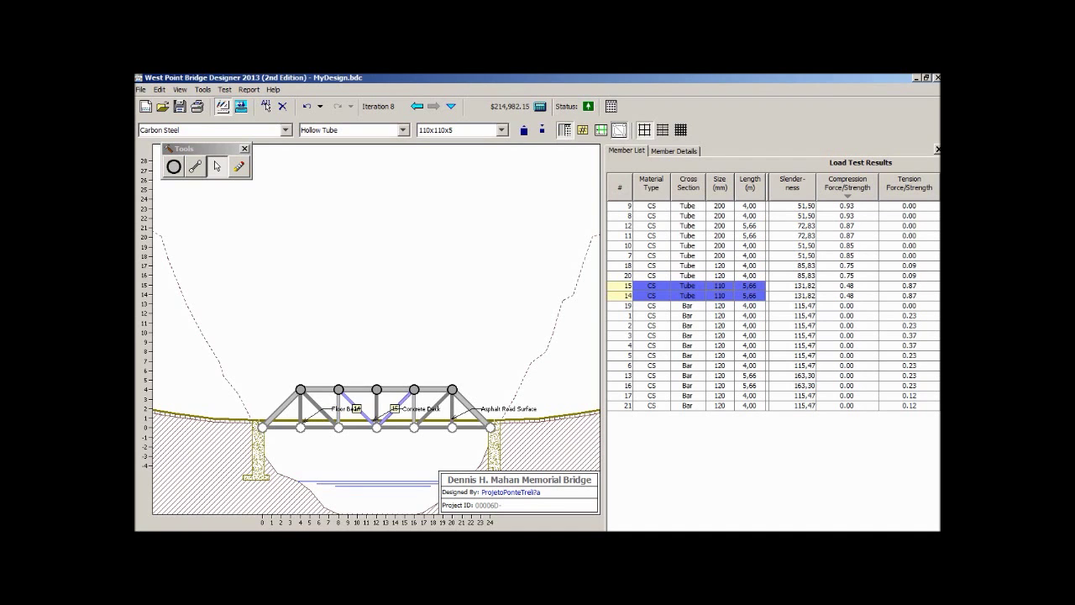
pyautogui.click(543, 131)
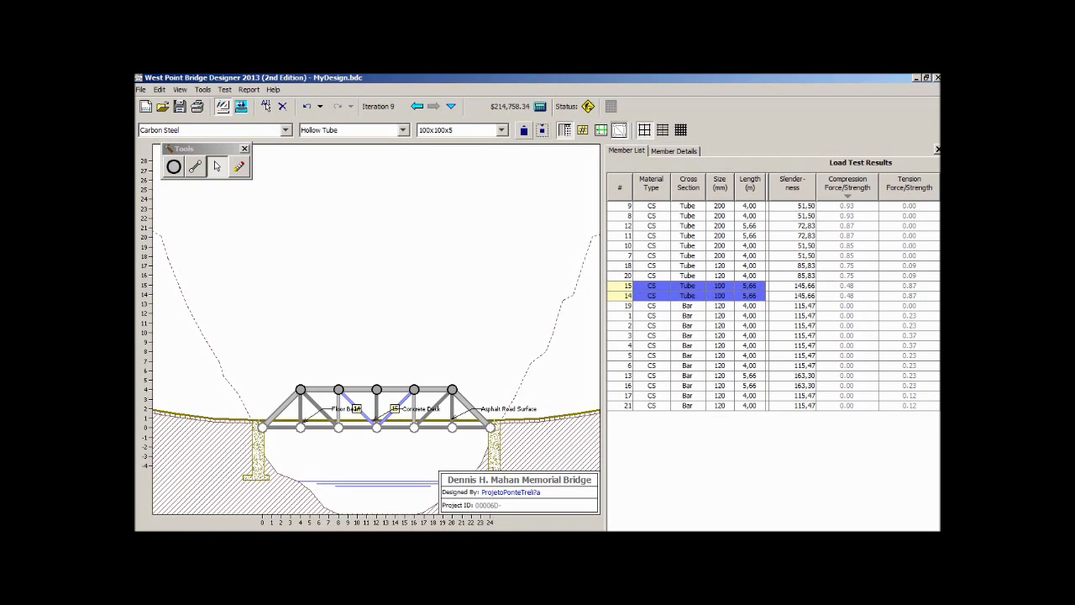
pyautogui.click(524, 131)
pyautogui.click(543, 130)
# Load-test the bridge with the smaller central diagonals and return to the drawing board
pyautogui.click(225, 89)
pyautogui.click(252, 122)
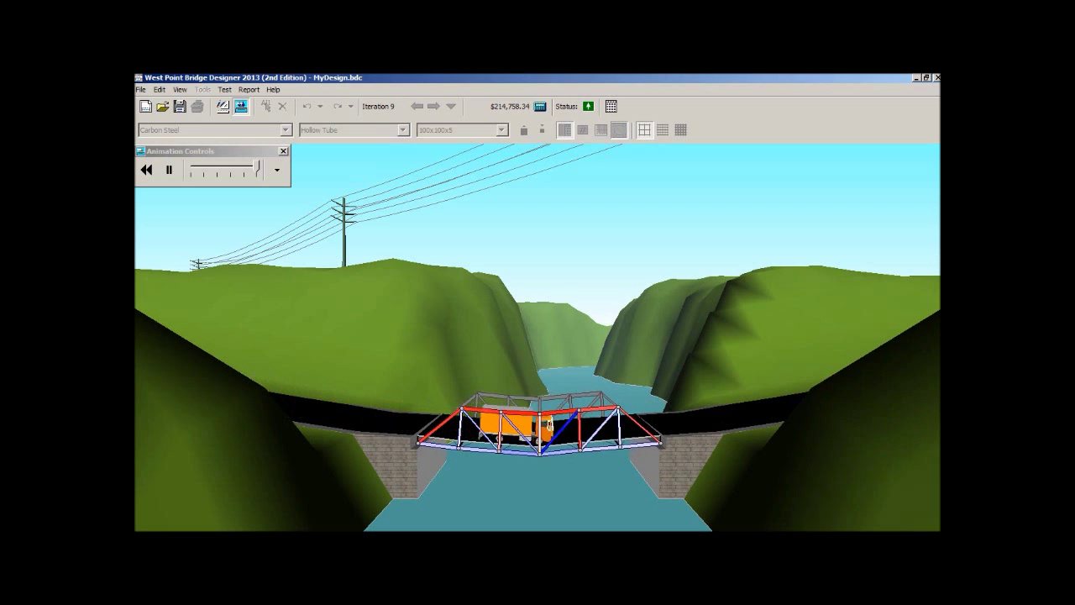
pyautogui.click(169, 169)
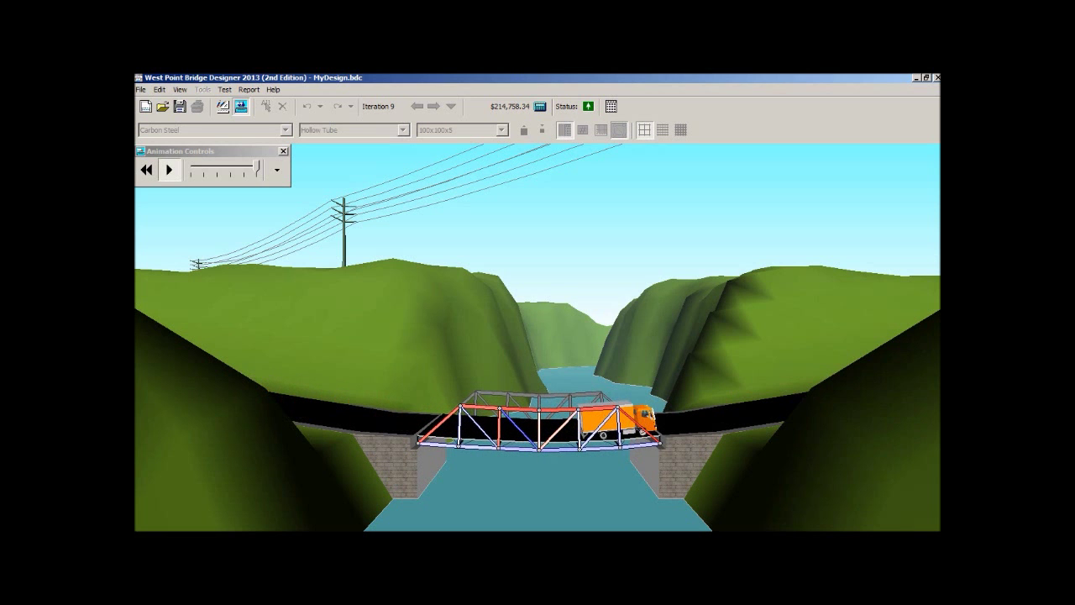
pyautogui.click(224, 90)
pyautogui.click(269, 106)
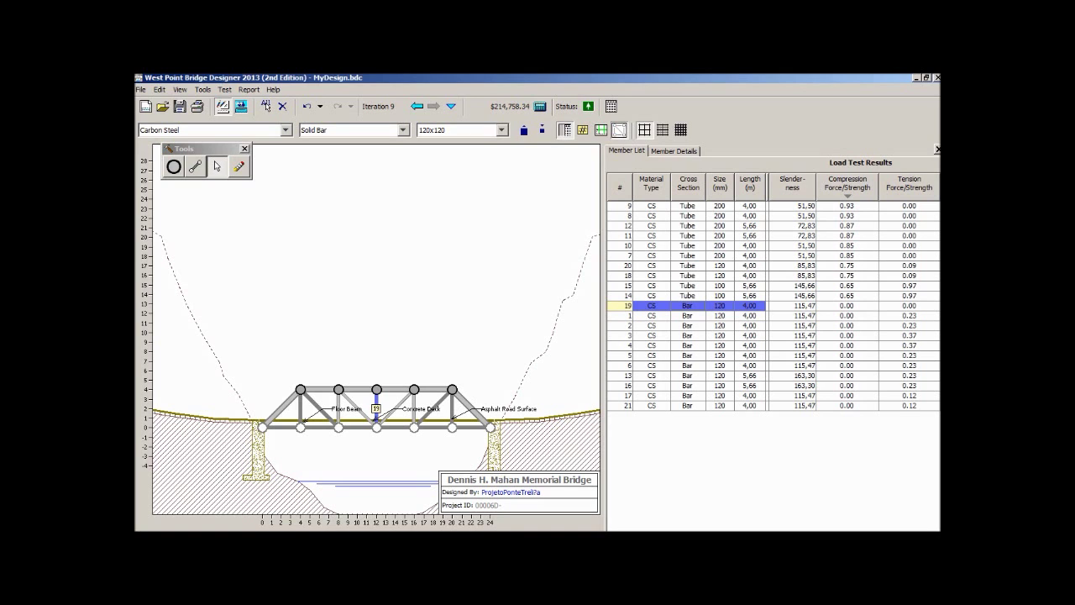
# Change the centre vertical, member 19, to a Hollow Tube of size 100x100x5
pyautogui.click(403, 130)
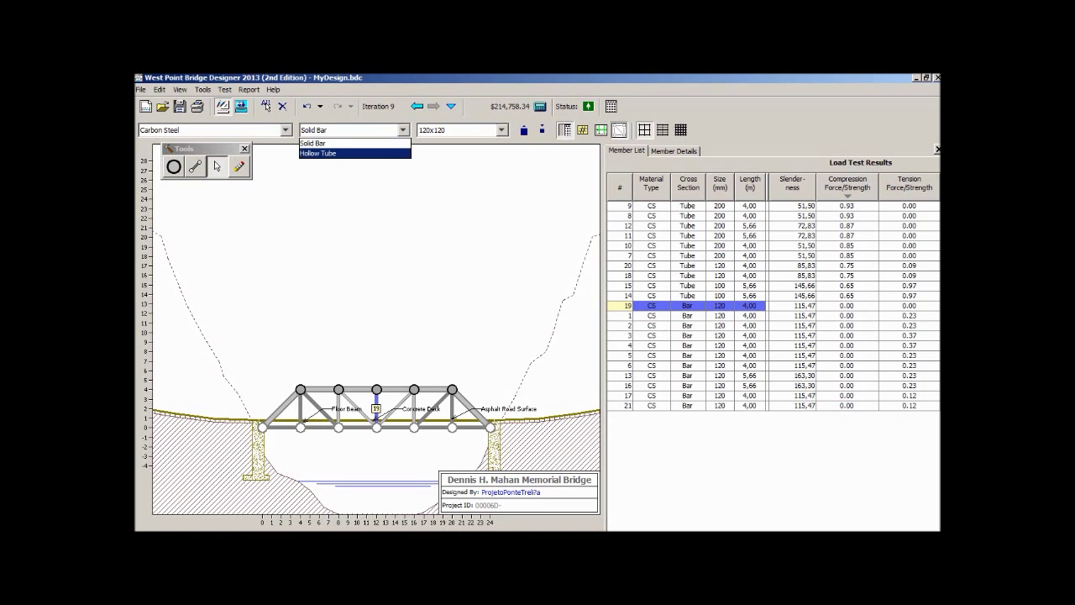
pyautogui.press('Return')
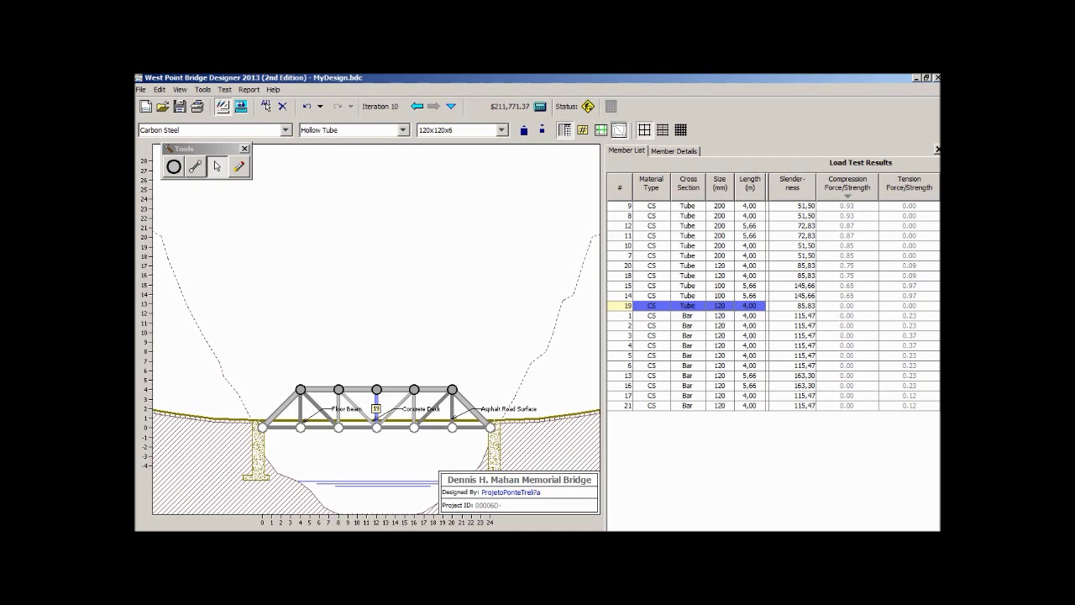
pyautogui.click(501, 130)
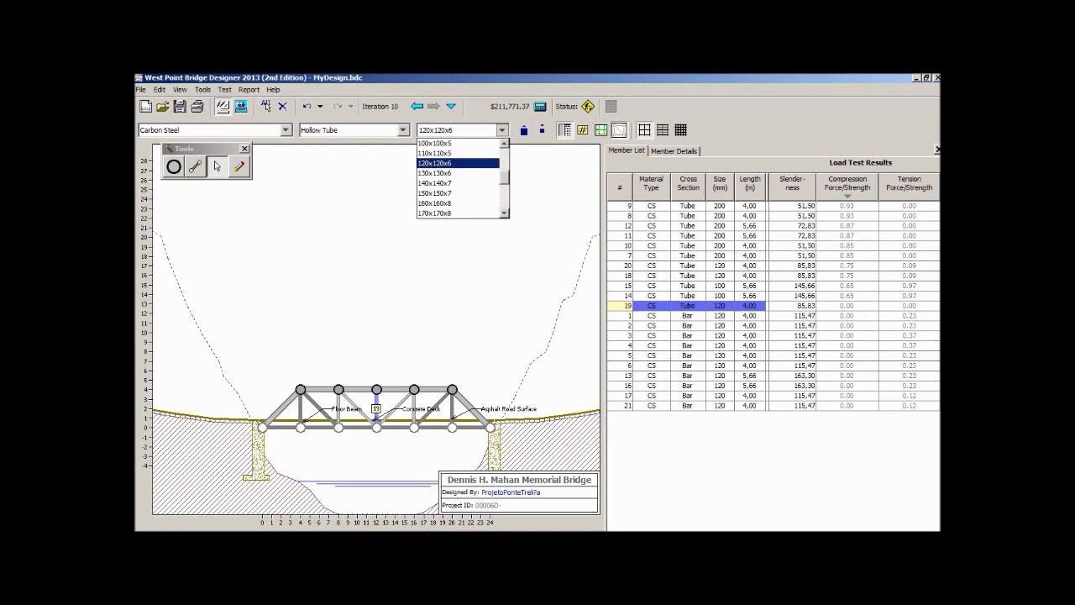
pyautogui.click(453, 145)
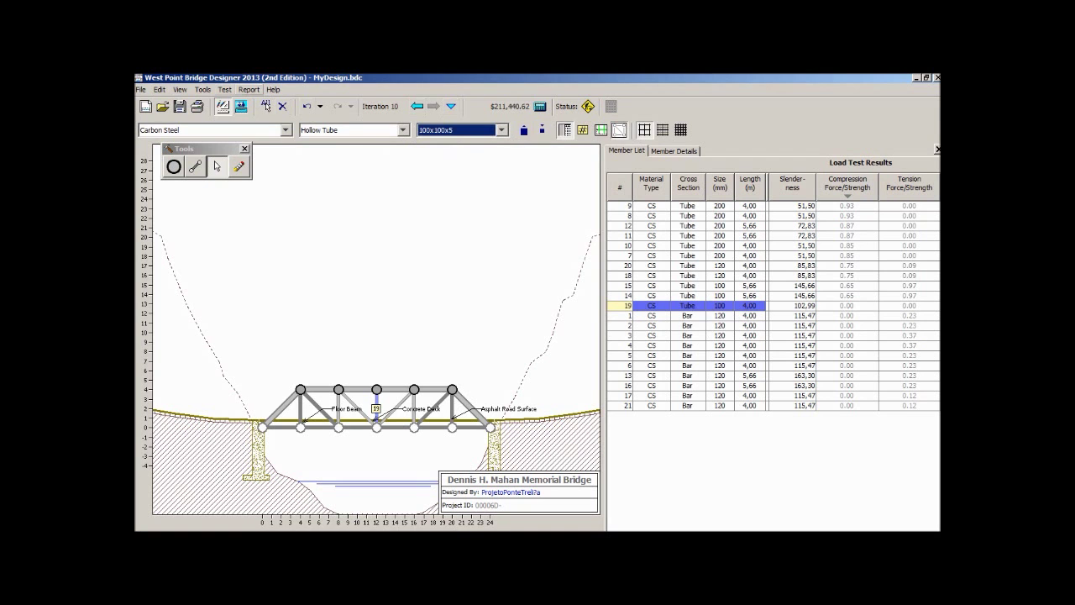
# Load-test the bridge with the hollow-tube centre vertical, pause the animation, and return to the drawing board
pyautogui.click(224, 89)
pyautogui.click(262, 125)
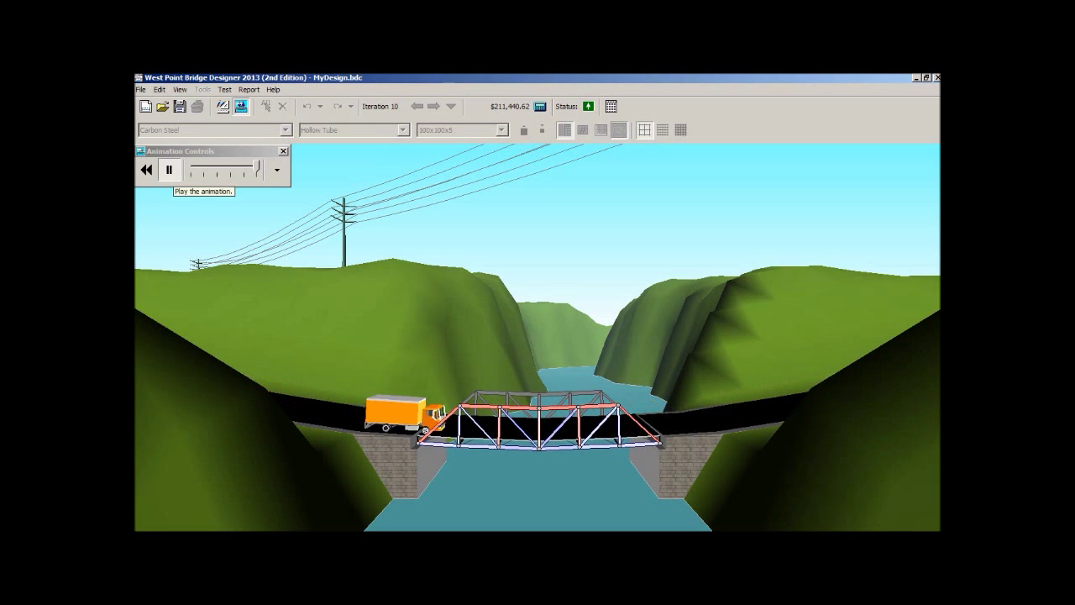
pyautogui.click(169, 170)
pyautogui.click(224, 89)
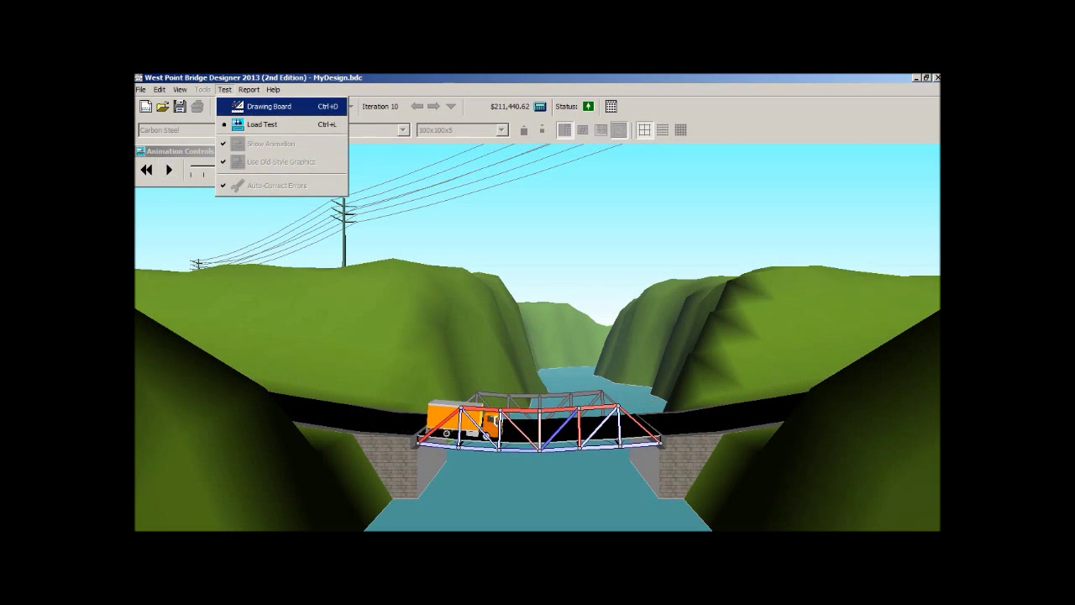
pyautogui.click(252, 104)
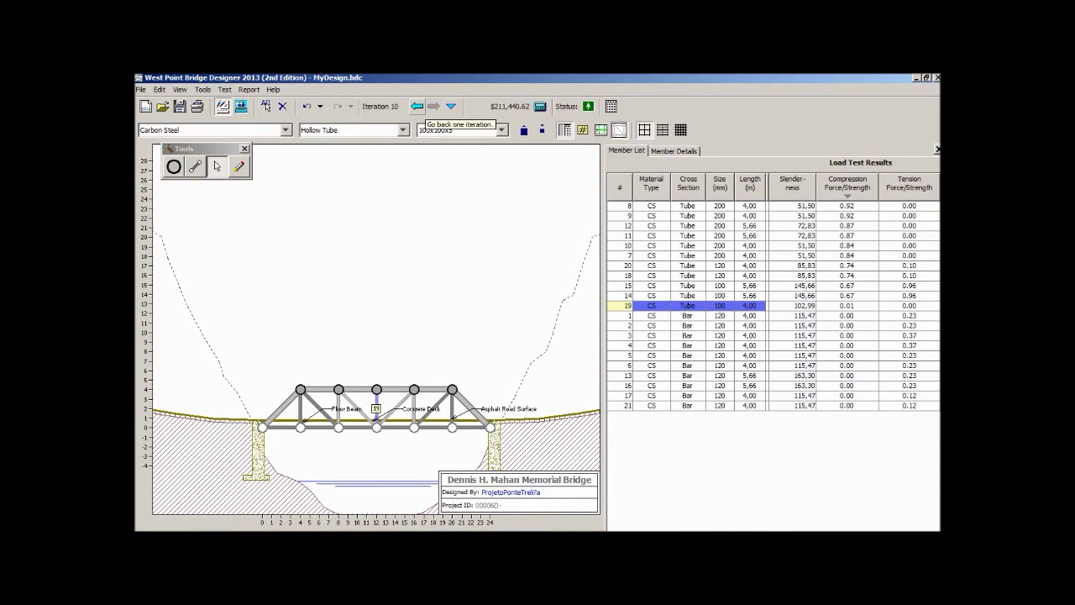
# Switch between the previous design iteration and iteration 10, look over the iteration list, and stay on iteration 10
pyautogui.click(417, 106)
pyautogui.click(433, 106)
pyautogui.click(417, 106)
pyautogui.click(434, 105)
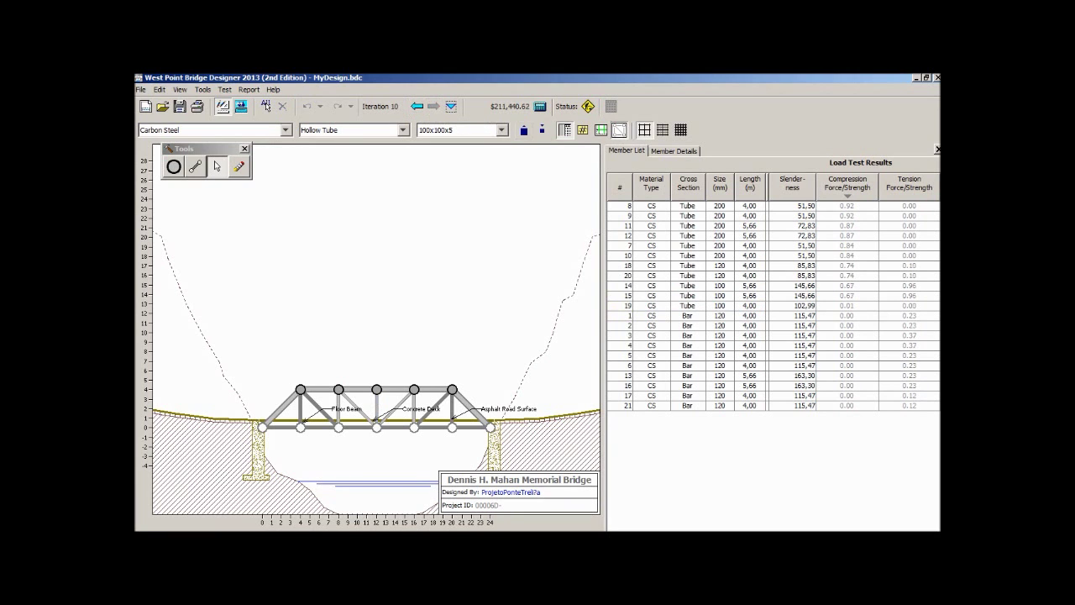
pyautogui.click(451, 106)
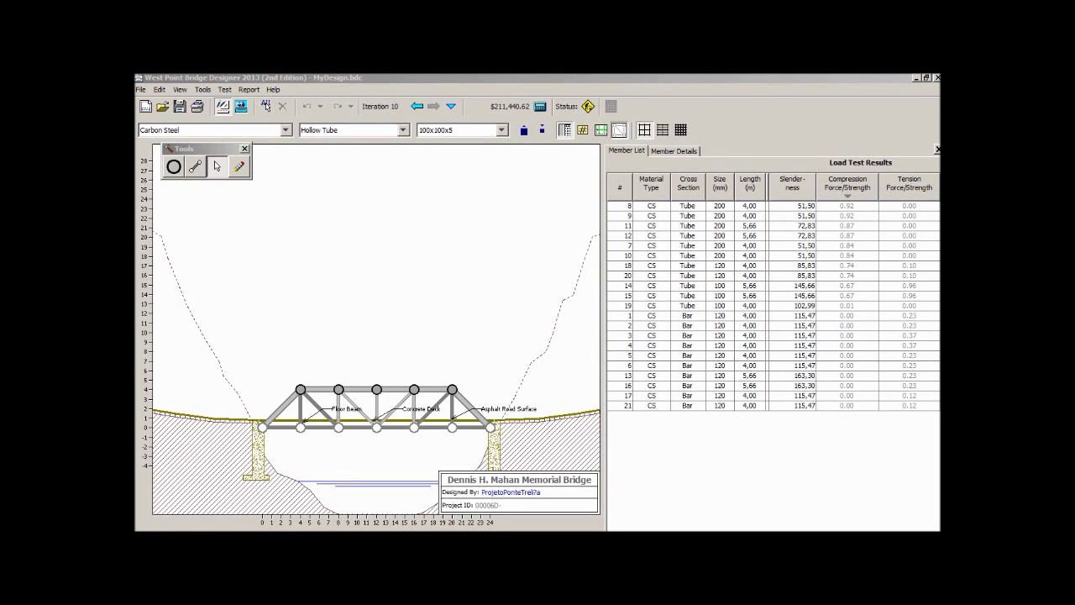
# Reduce the central diagonals, members 14 and 15, together with centre vertical 19, to size 90x90x4
pyautogui.click(357, 409)
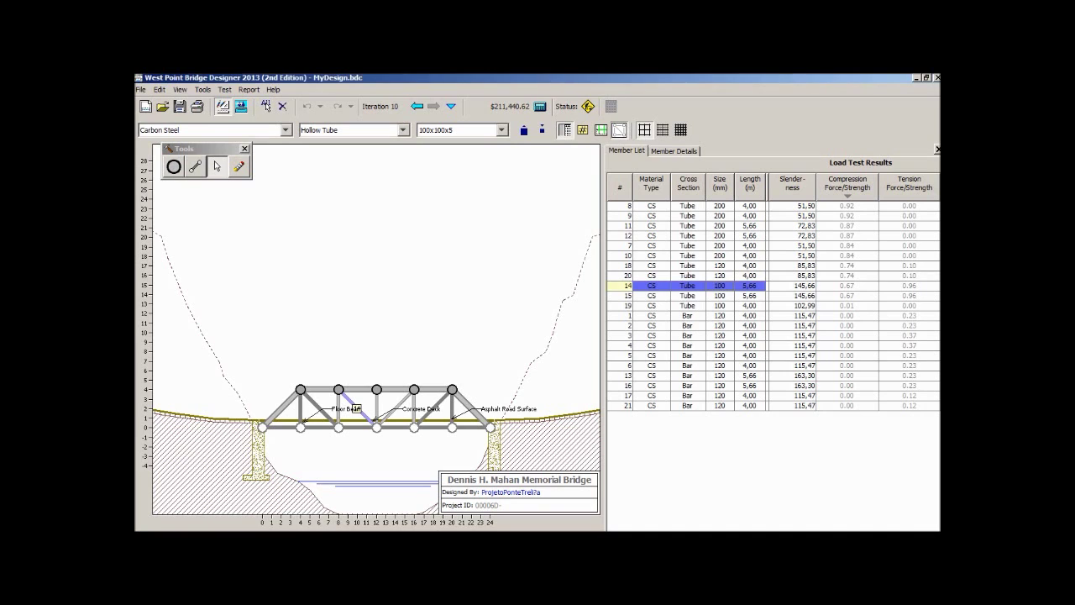
pyautogui.keyDown('ctrl'); pyautogui.click(395, 408); pyautogui.keyUp('ctrl')
pyautogui.keyDown('ctrl'); pyautogui.click(376, 412); pyautogui.keyUp('ctrl')
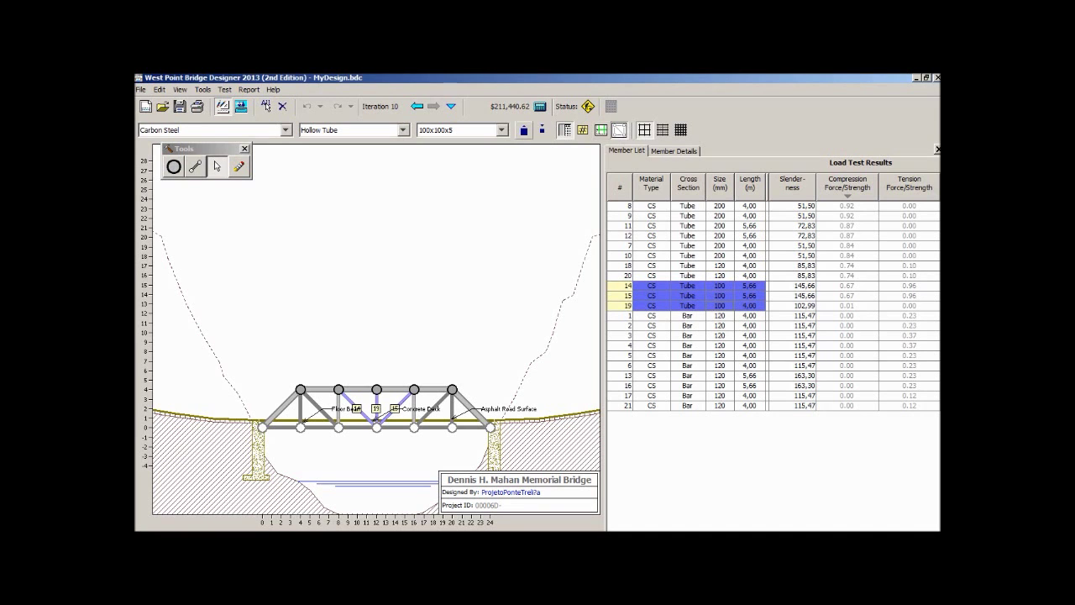
pyautogui.click(542, 129)
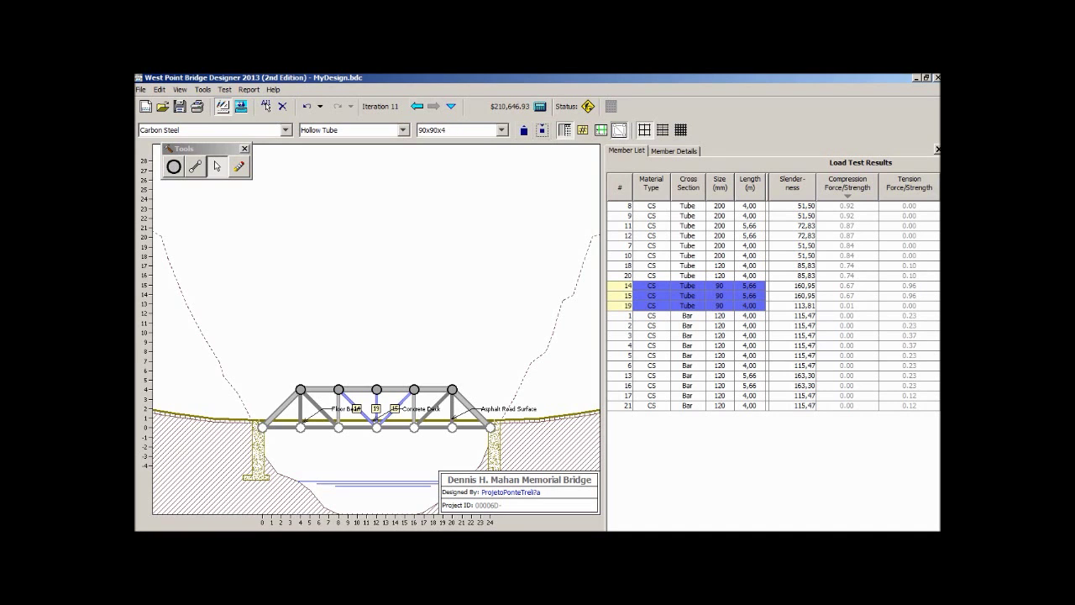
# Load-test the bridge with the 90x90x4 members, return to the drawing board and check member 19's compression ratio
pyautogui.click(224, 89)
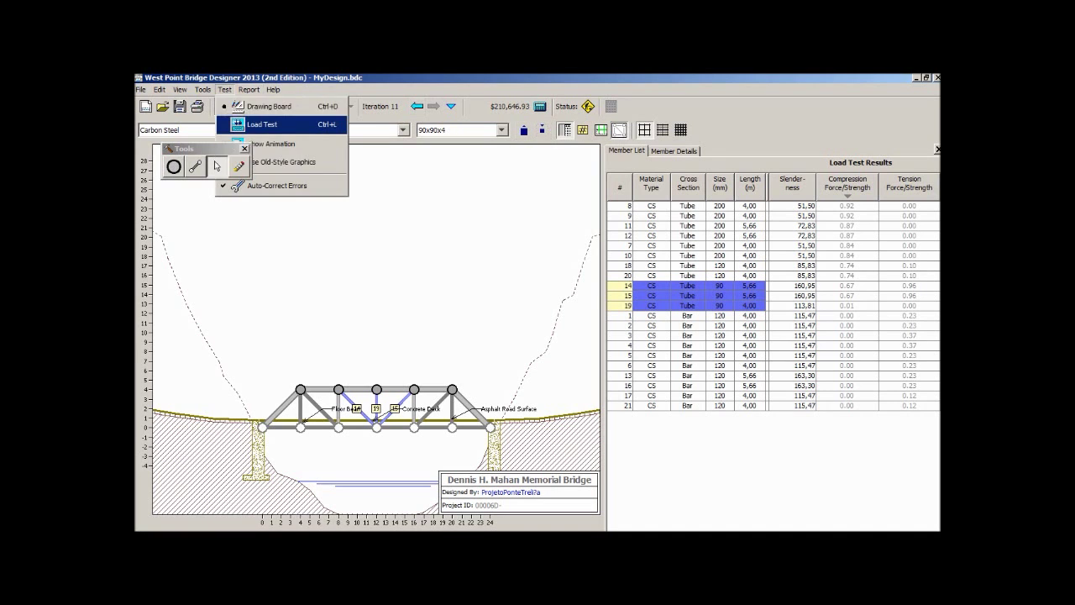
pyautogui.click(252, 125)
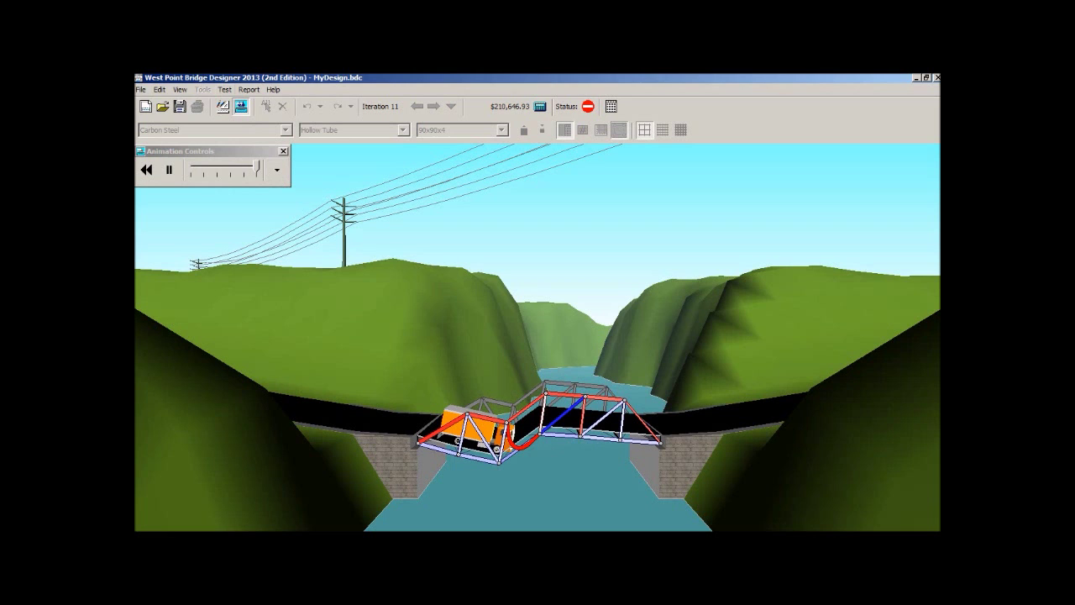
pyautogui.click(224, 89)
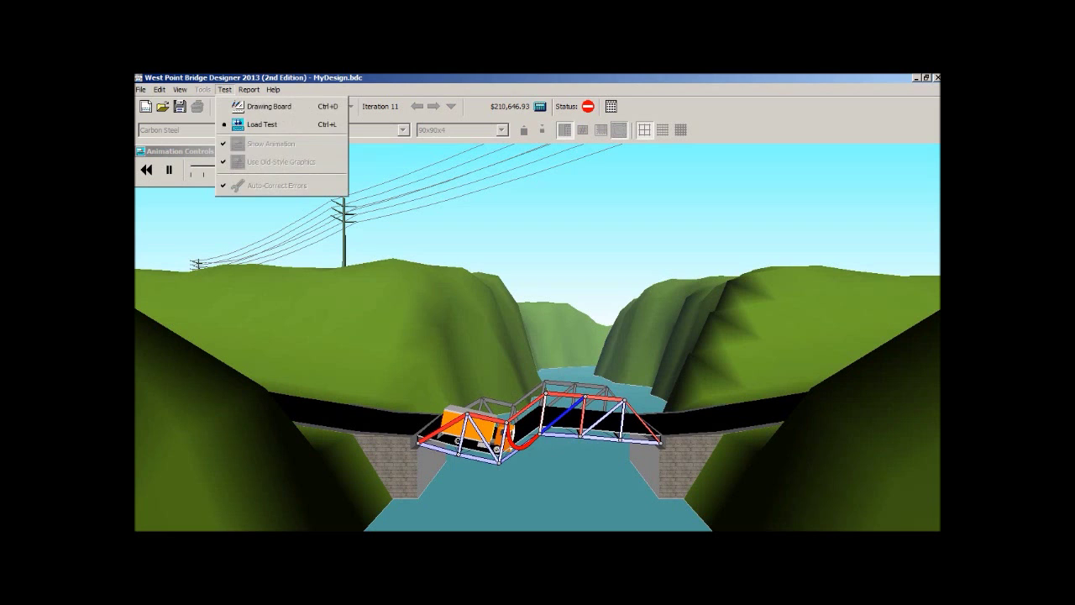
pyautogui.click(267, 106)
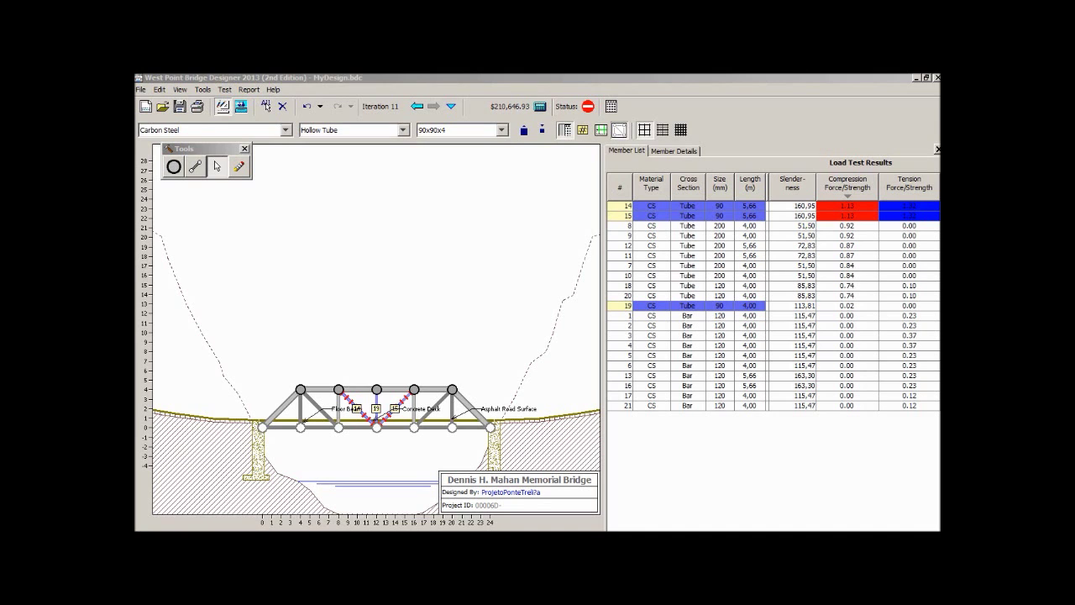
pyautogui.click(848, 306)
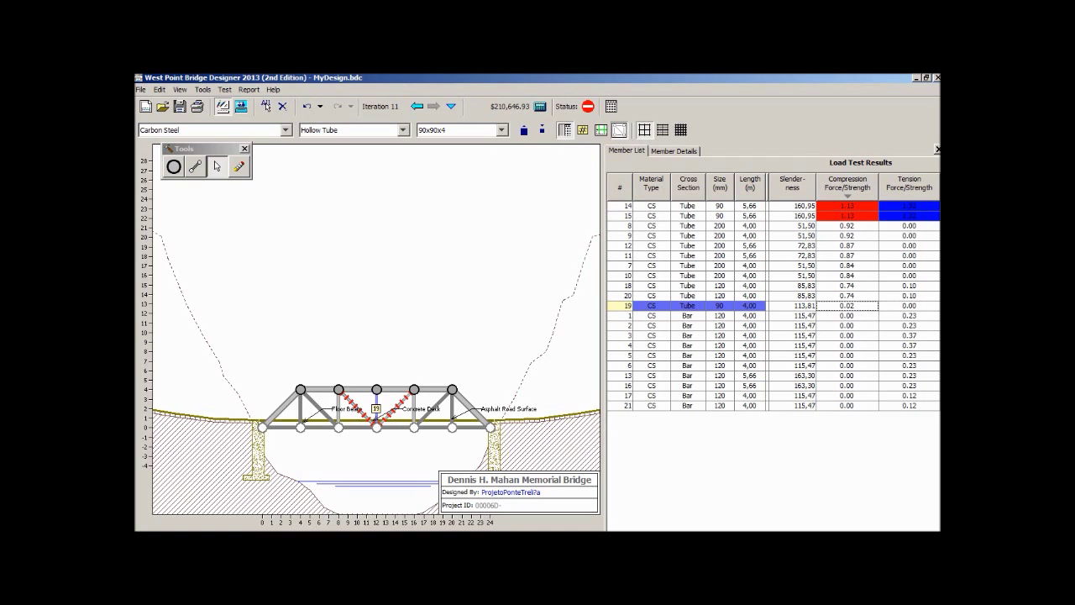
# Set diagonals 14 and 15 back to 100x100x5 and reduce the centre vertical, member 19, to 80x80x4
pyautogui.click(358, 409)
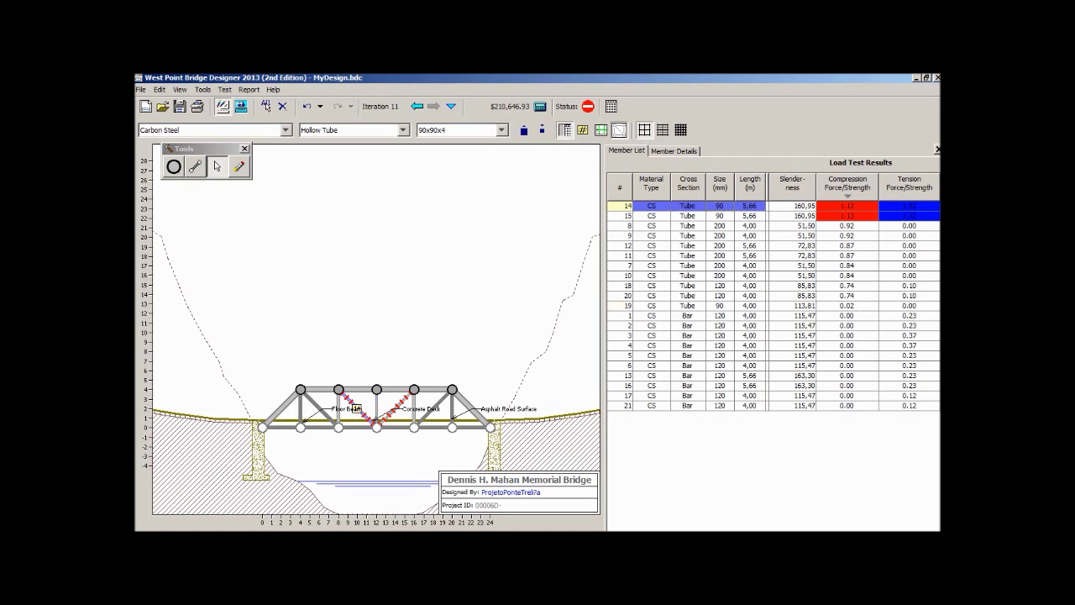
pyautogui.keyDown('ctrl'); pyautogui.click(395, 409); pyautogui.keyUp('ctrl')
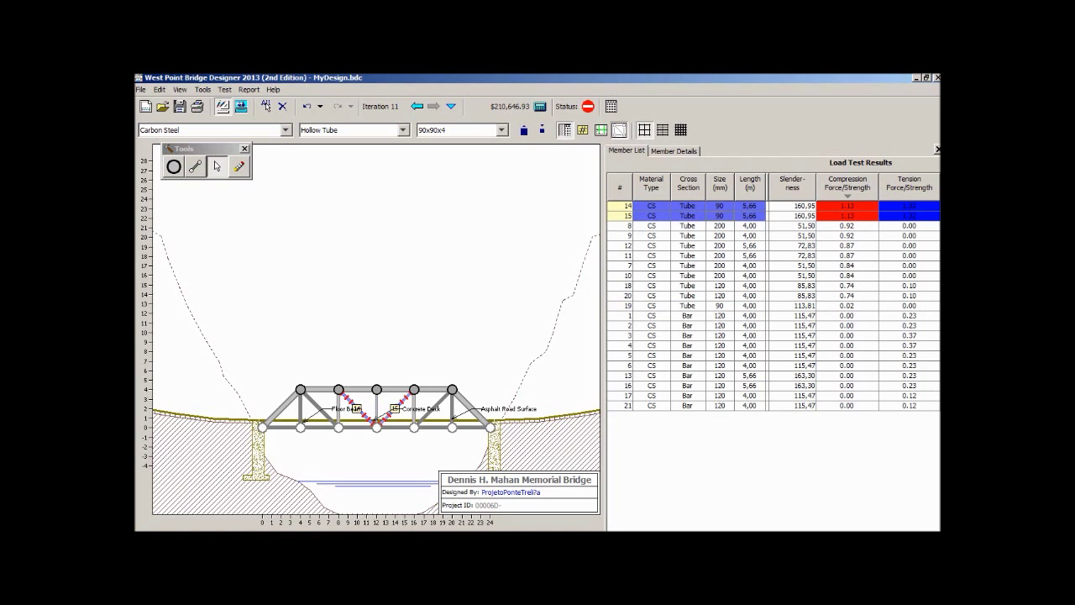
pyautogui.click(524, 130)
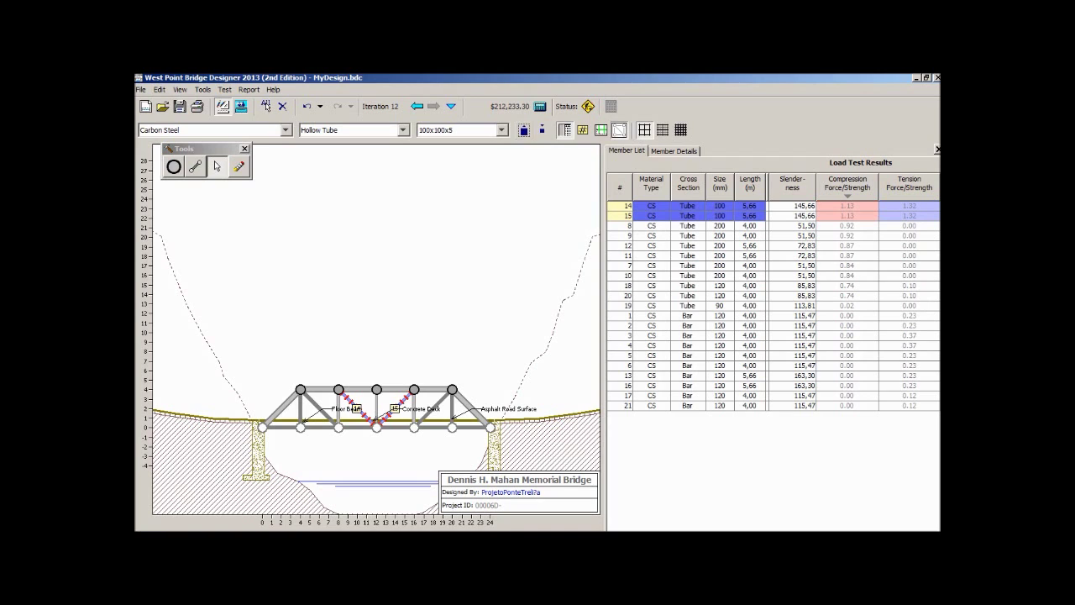
pyautogui.click(689, 305)
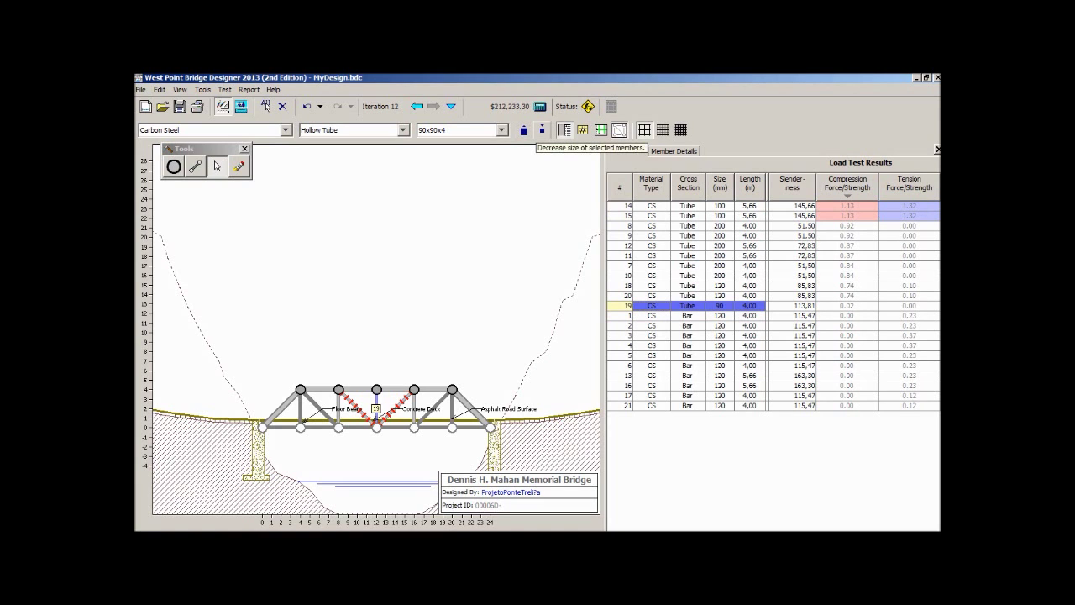
pyautogui.click(541, 130)
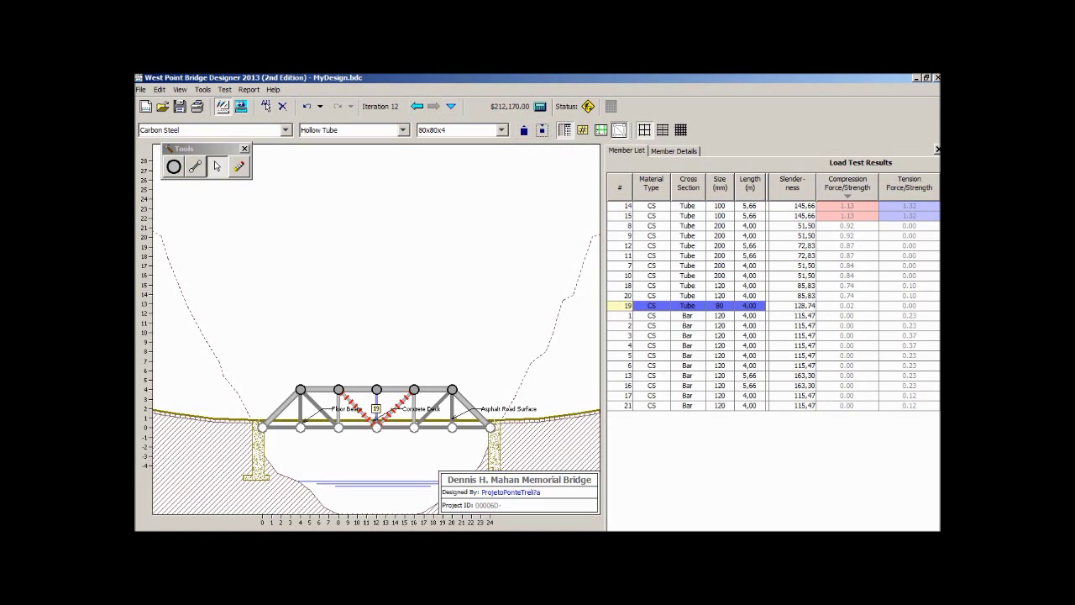
# Load-test the bridge with the 80x80x4 centre vertical, pause the animation, and return to the drawing board
pyautogui.click(225, 89)
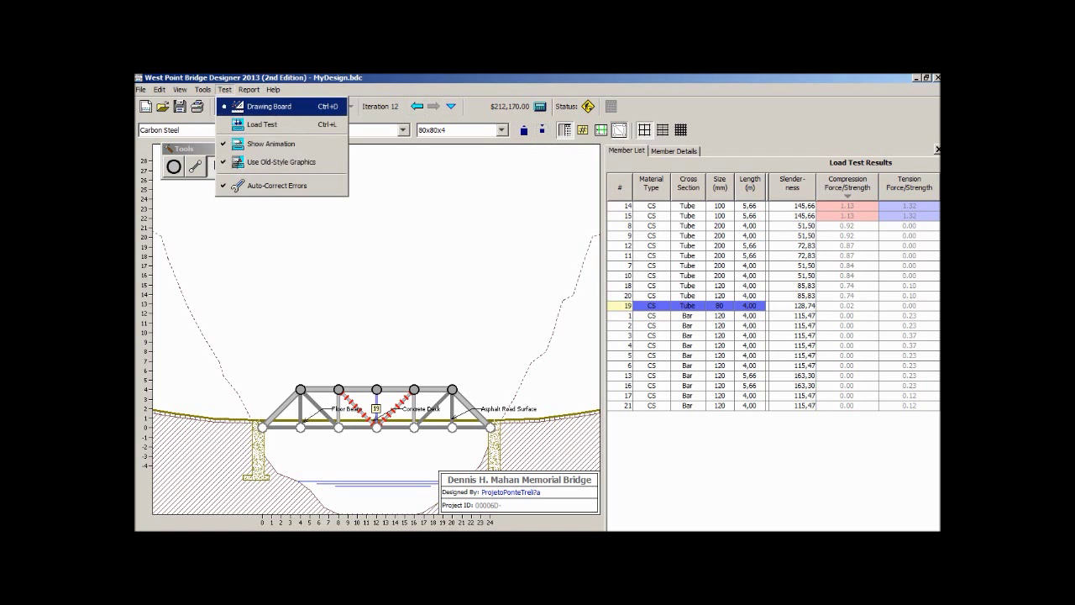
pyautogui.click(262, 124)
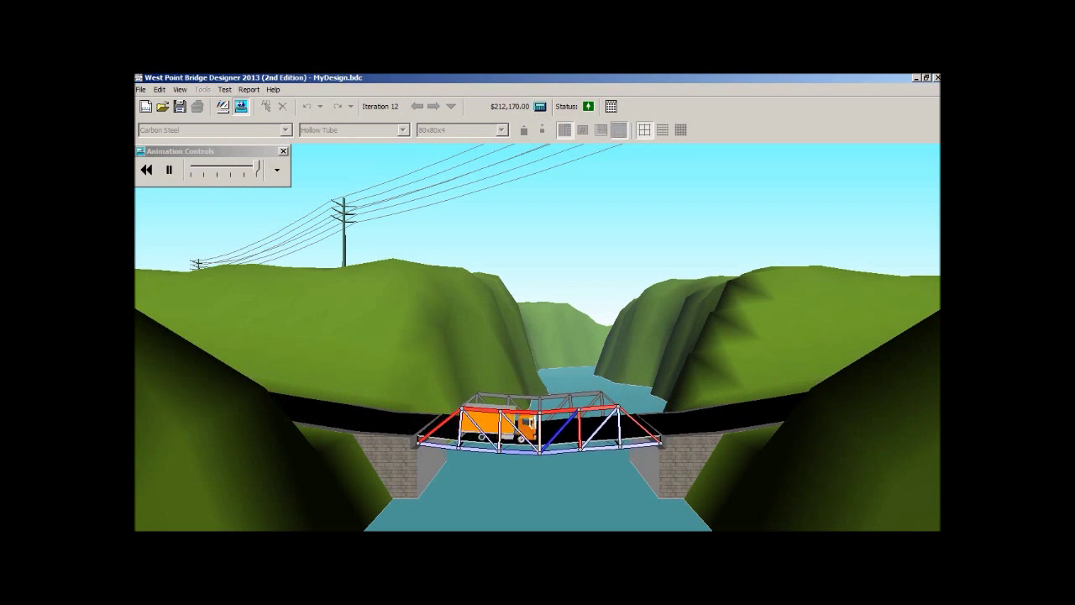
pyautogui.click(168, 170)
pyautogui.click(224, 89)
pyautogui.click(256, 106)
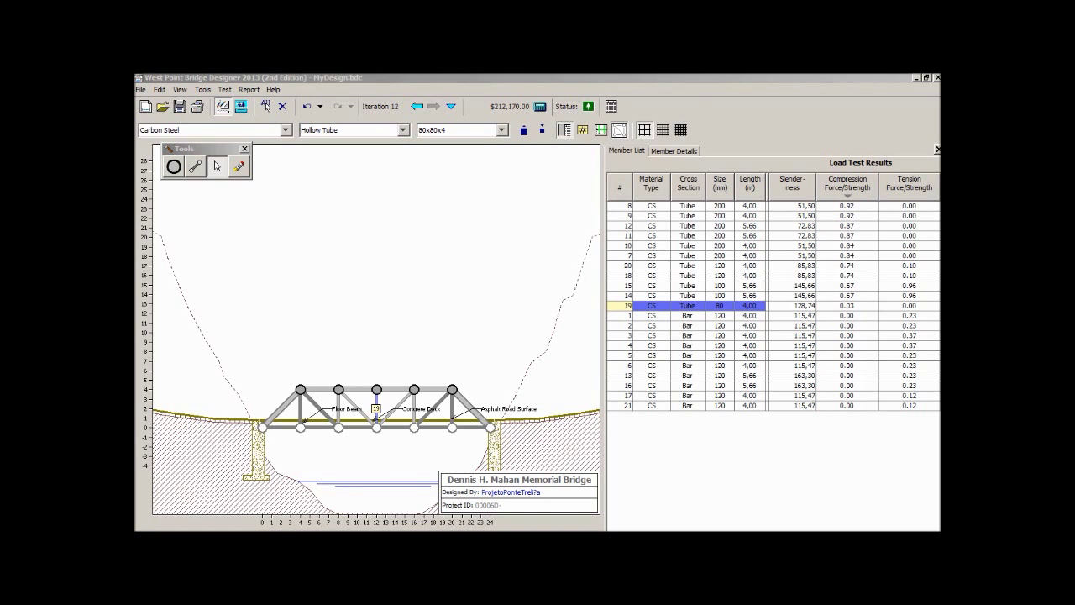
# Reduce the centre vertical, member 19, to size 60x60x3
pyautogui.click(501, 130)
pyautogui.scroll(5, 462, 178)
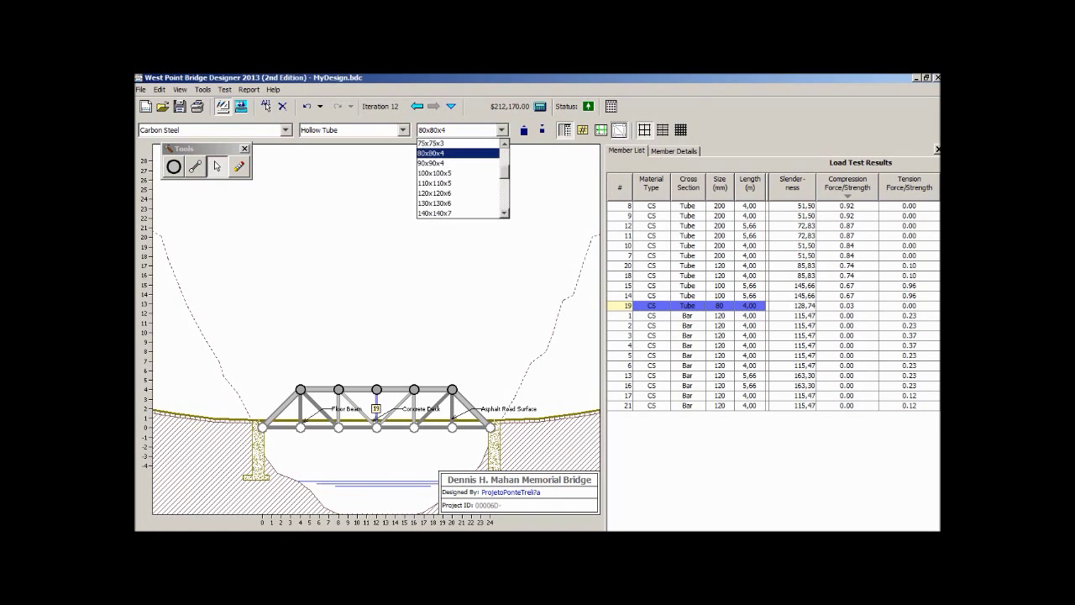
pyautogui.click(505, 144)
pyautogui.click(505, 144)
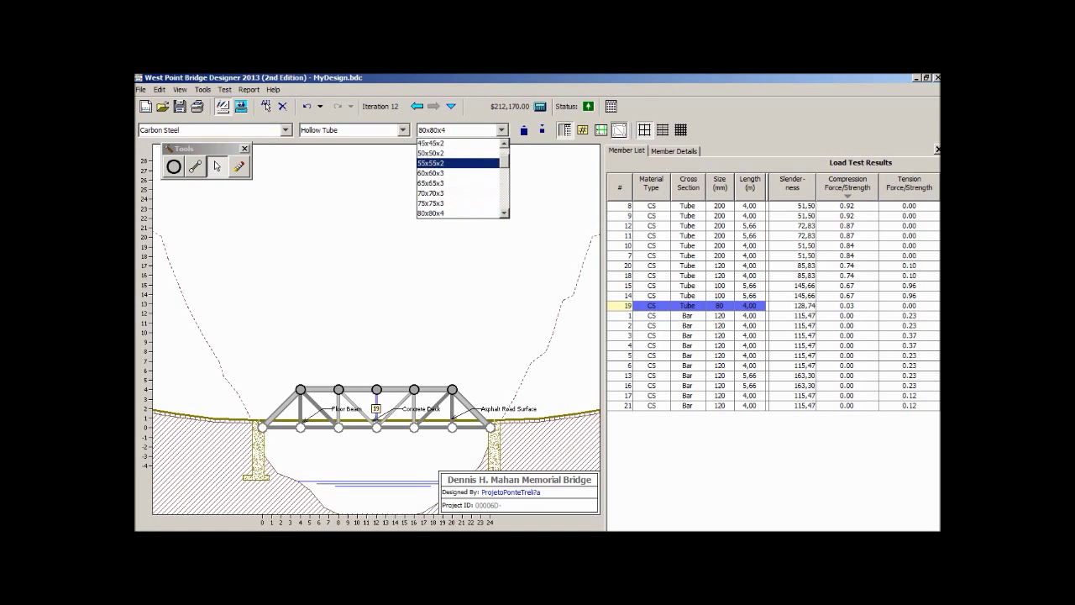
pyautogui.click(458, 174)
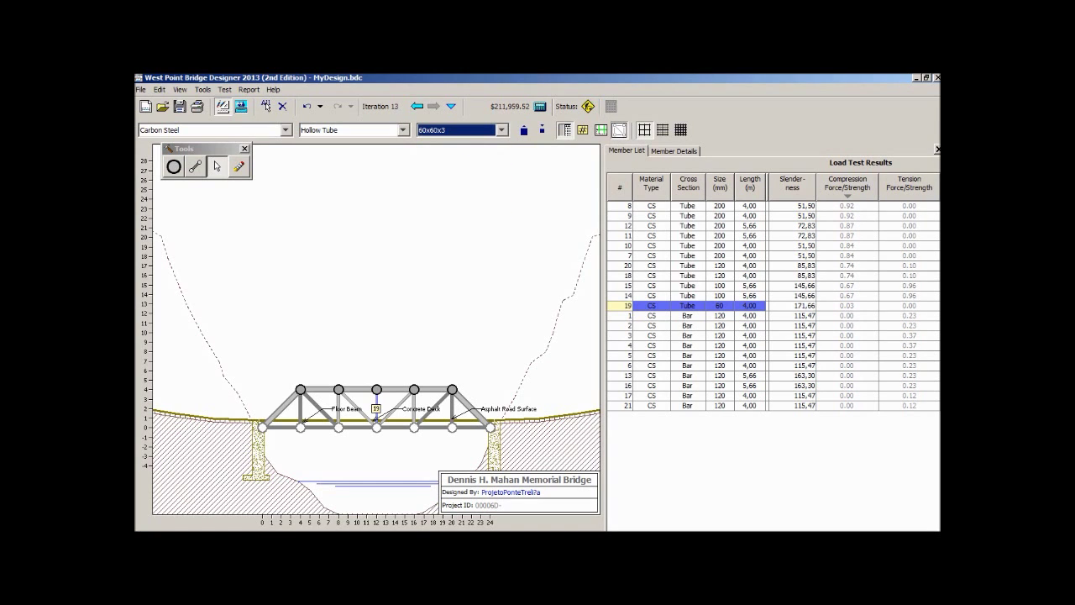
# Load-test the bridge with the 60x60x3 centre vertical and check member 19's compression ratio on the drawing board
pyautogui.click(224, 89)
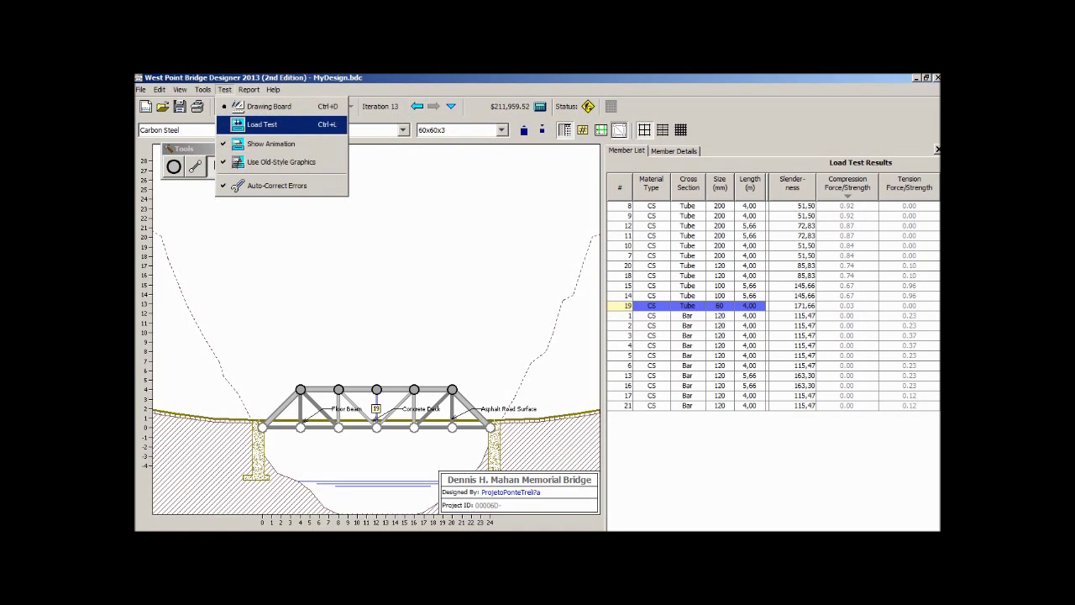
pyautogui.click(256, 125)
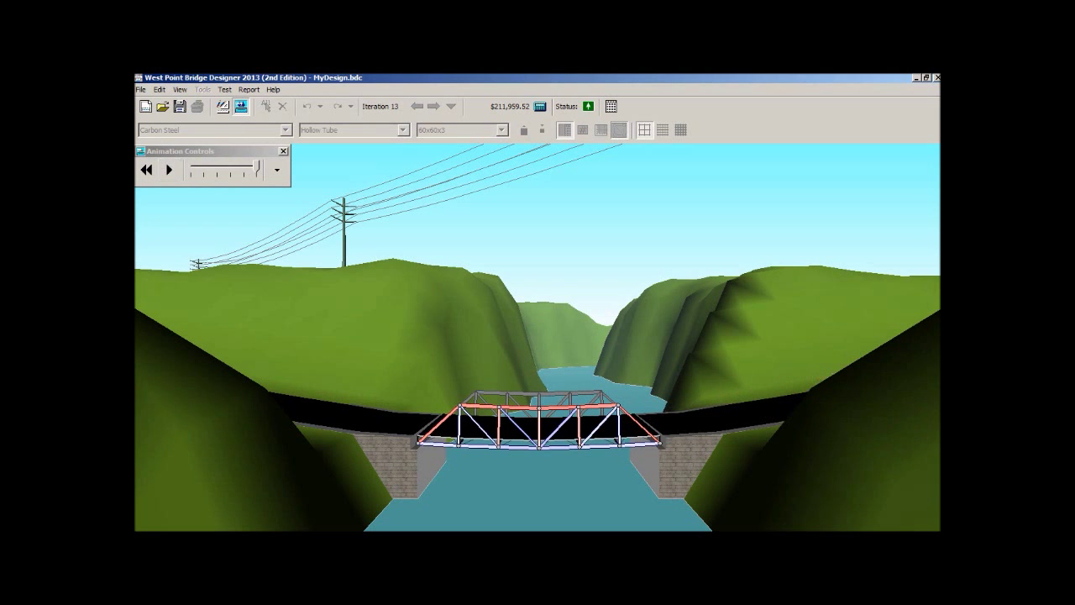
pyautogui.click(224, 89)
pyautogui.click(239, 106)
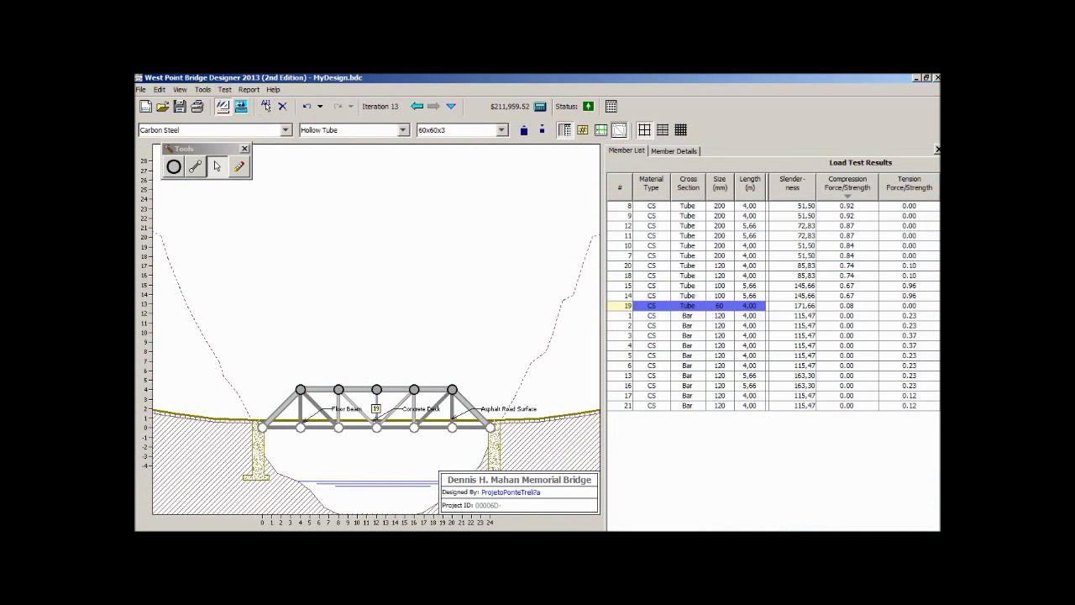
pyautogui.click(847, 306)
# Reduce the centre vertical, member 19, to size 40x40x2
pyautogui.click(501, 130)
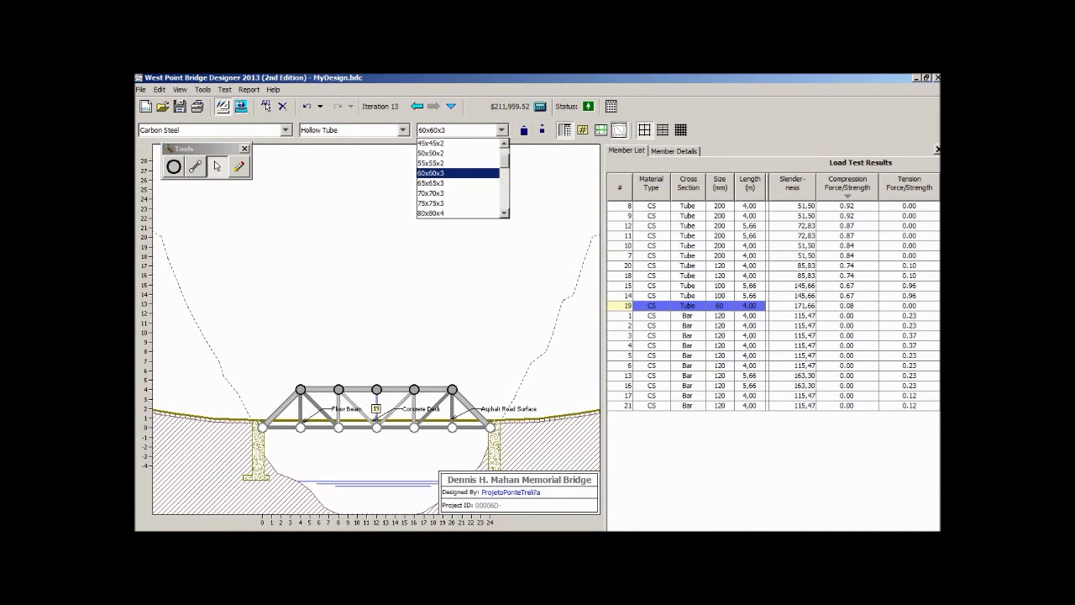
pyautogui.click(504, 143)
pyautogui.click(504, 144)
pyautogui.click(504, 143)
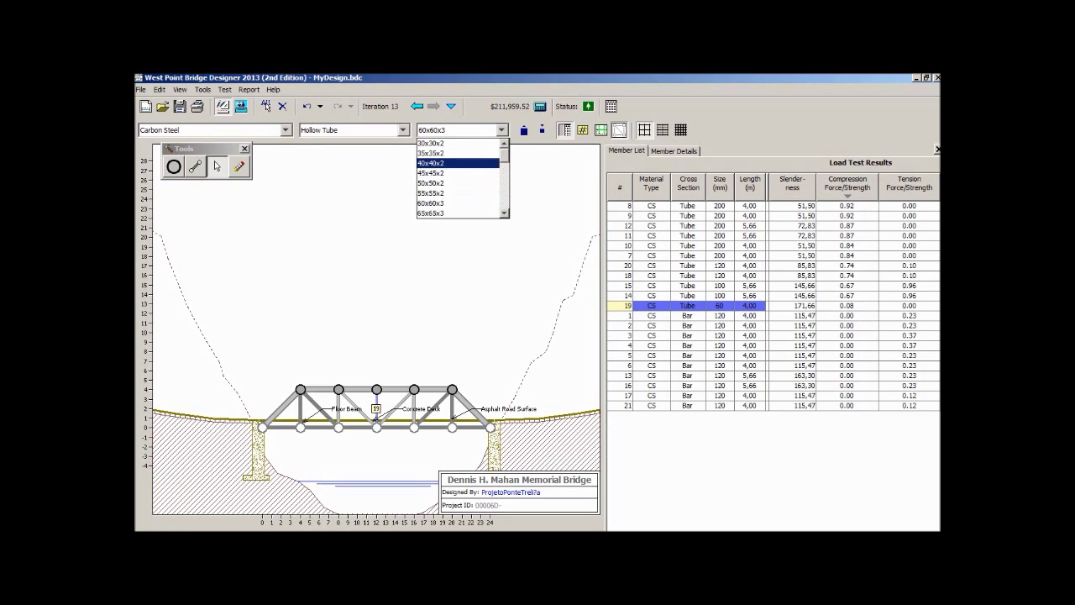
pyautogui.click(457, 163)
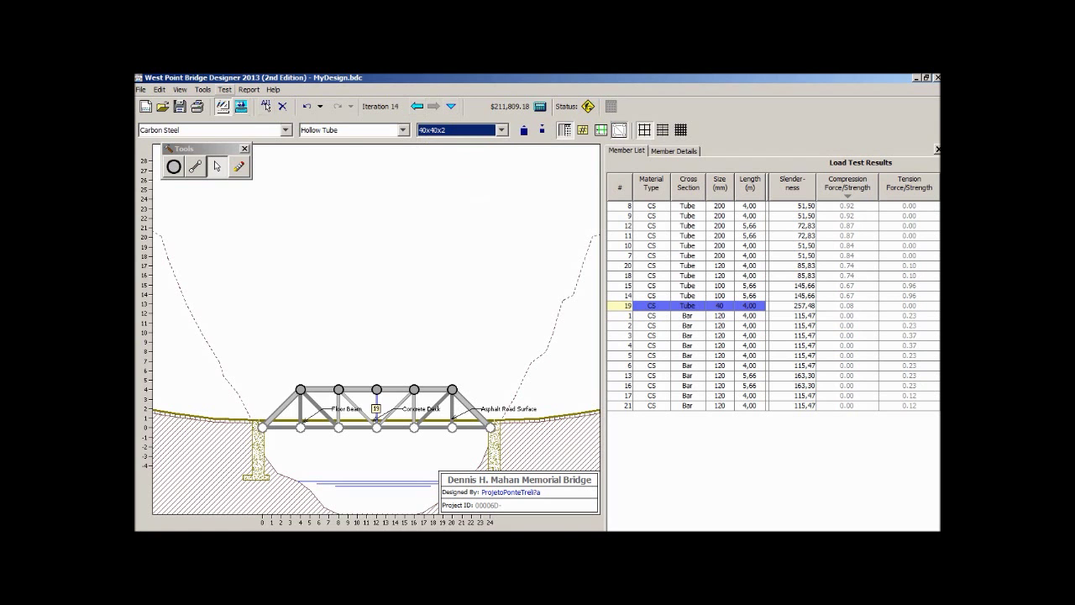
# Load-test the bridge with the 40x40x2 centre vertical and return to the drawing board
pyautogui.click(225, 89)
pyautogui.click(252, 125)
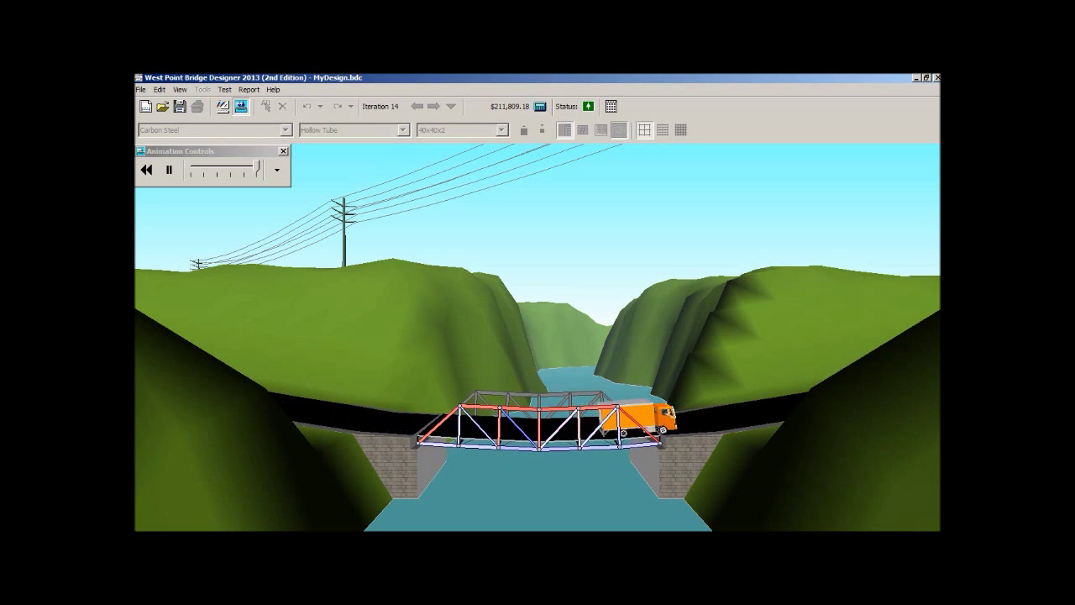
pyautogui.click(225, 90)
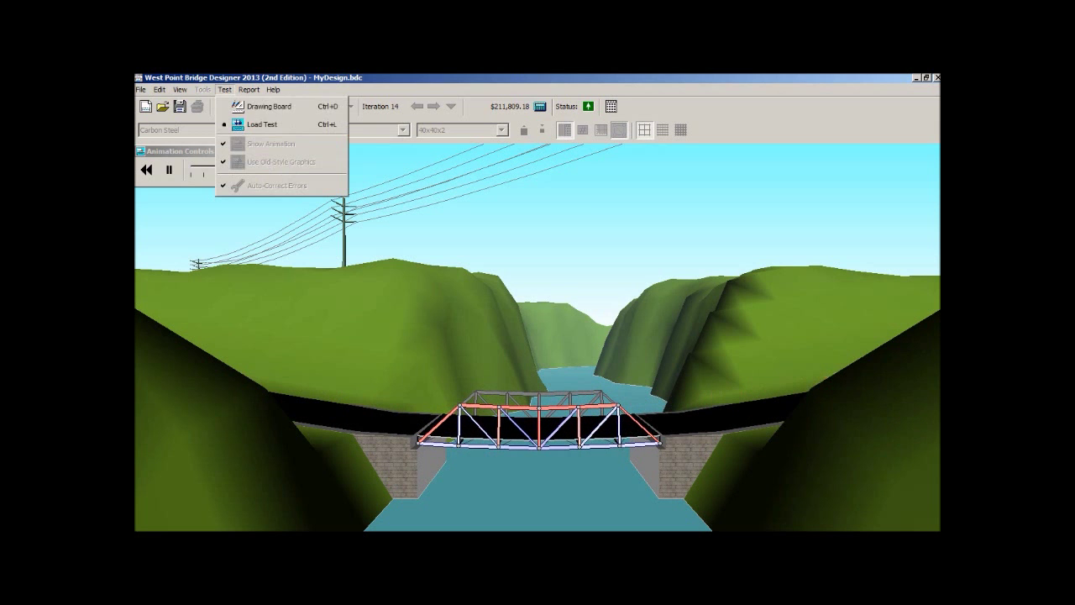
pyautogui.click(268, 106)
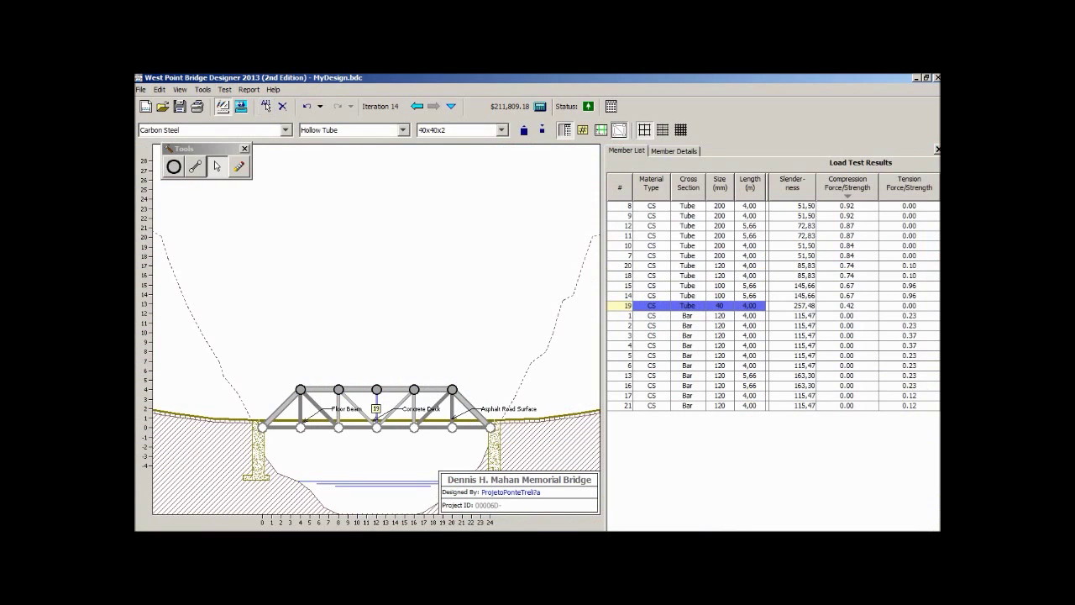
# Reduce the centre vertical, member 19, to size 35x35x2
pyautogui.click(502, 130)
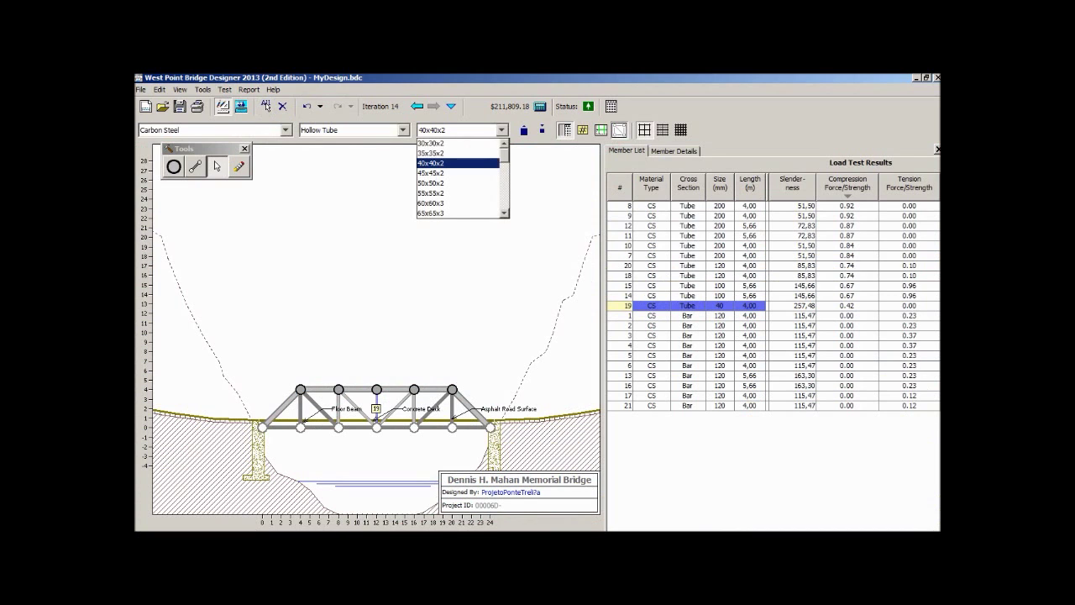
pyautogui.click(454, 152)
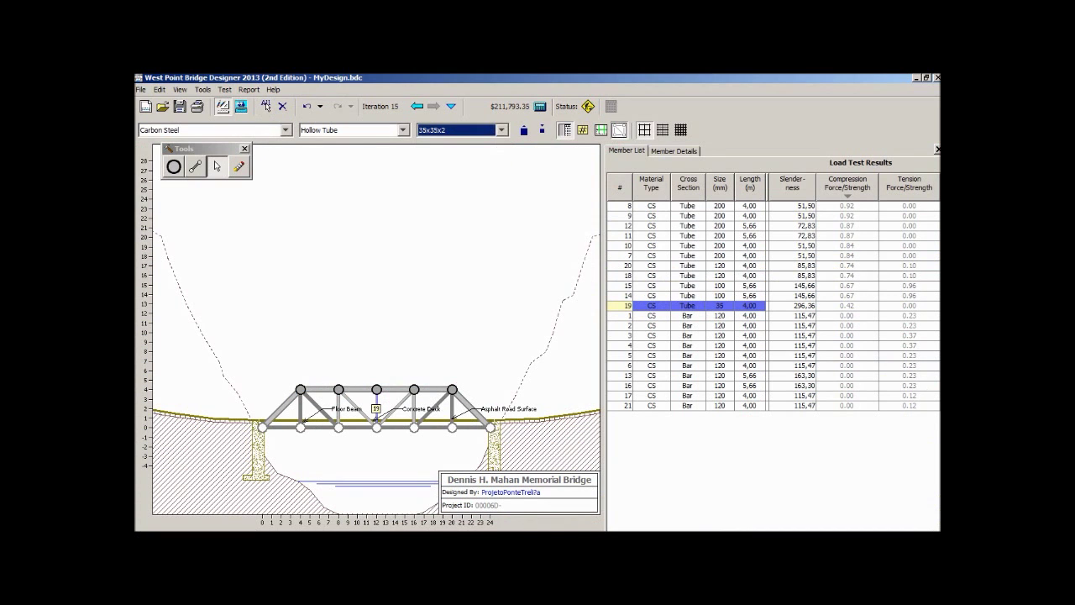
# Load-test the bridge with the 35x35x2 centre vertical and return to the drawing board
pyautogui.click(224, 89)
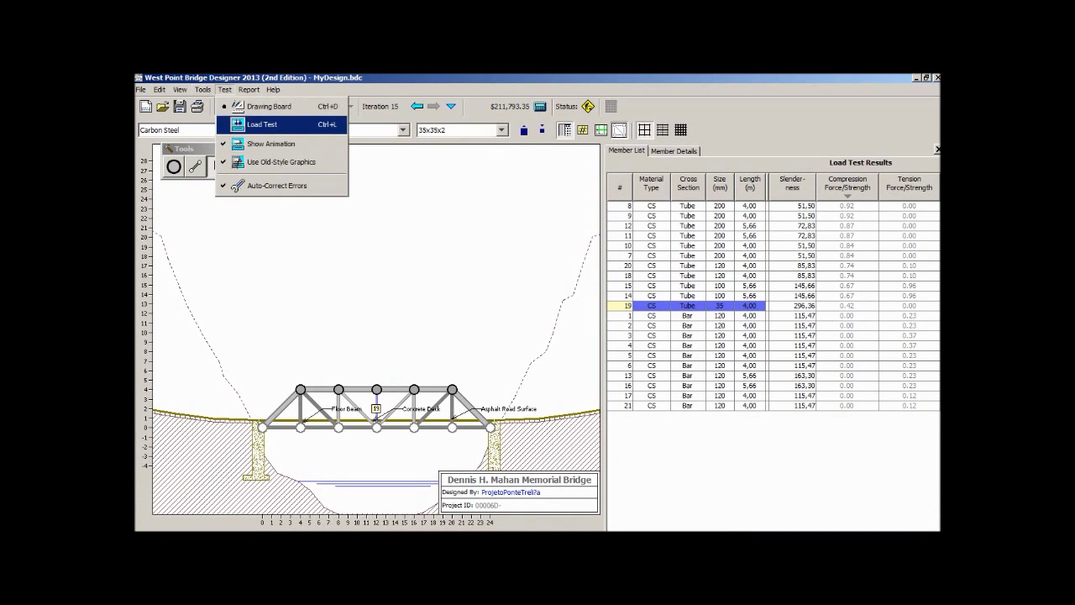
pyautogui.click(263, 124)
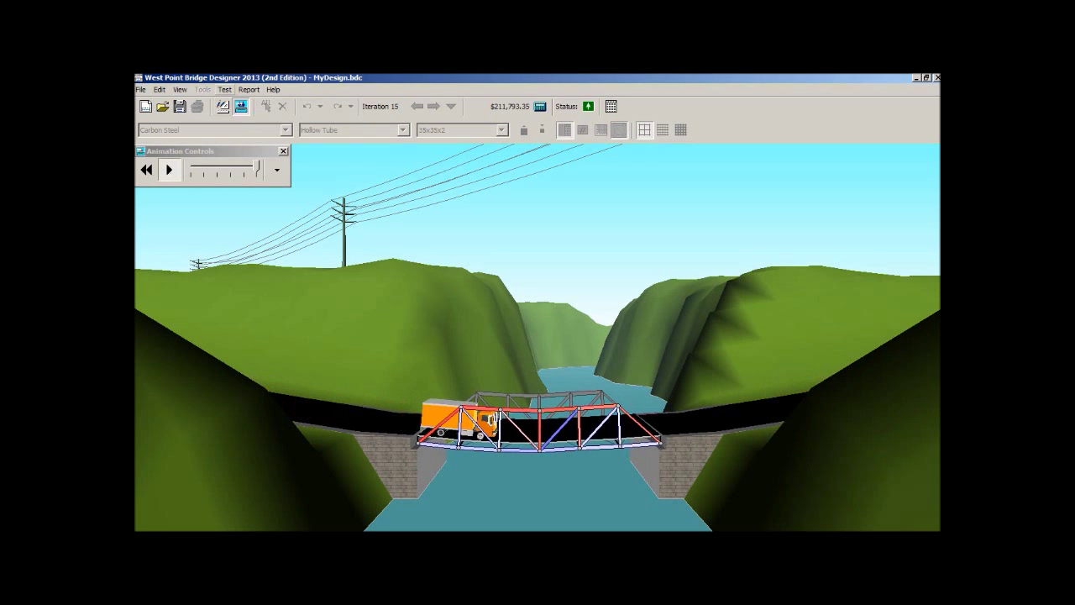
pyautogui.hotkey('alt', 't')
pyautogui.press('Return')
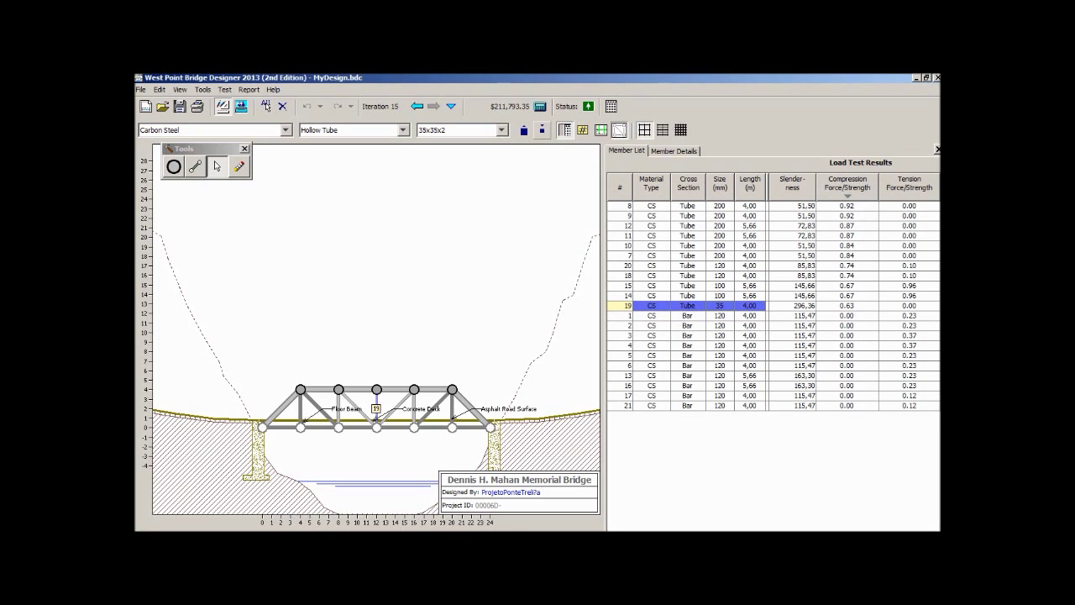
# Try reducing the centre vertical, member 19, to size 30x30x2 and load-test the bridge, dismissing the analysis report
pyautogui.click(542, 130)
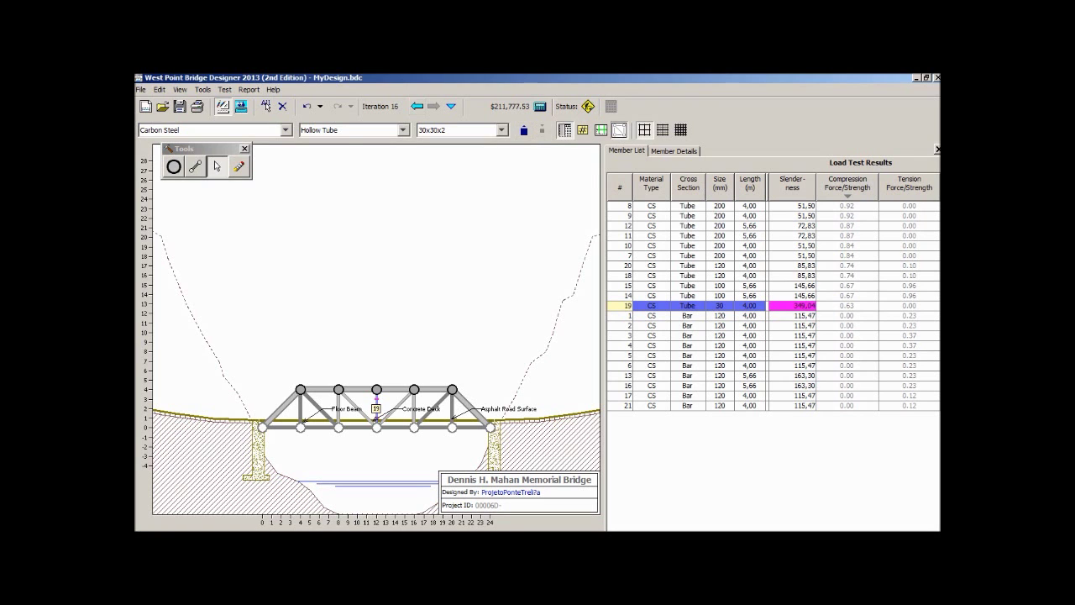
pyautogui.click(224, 89)
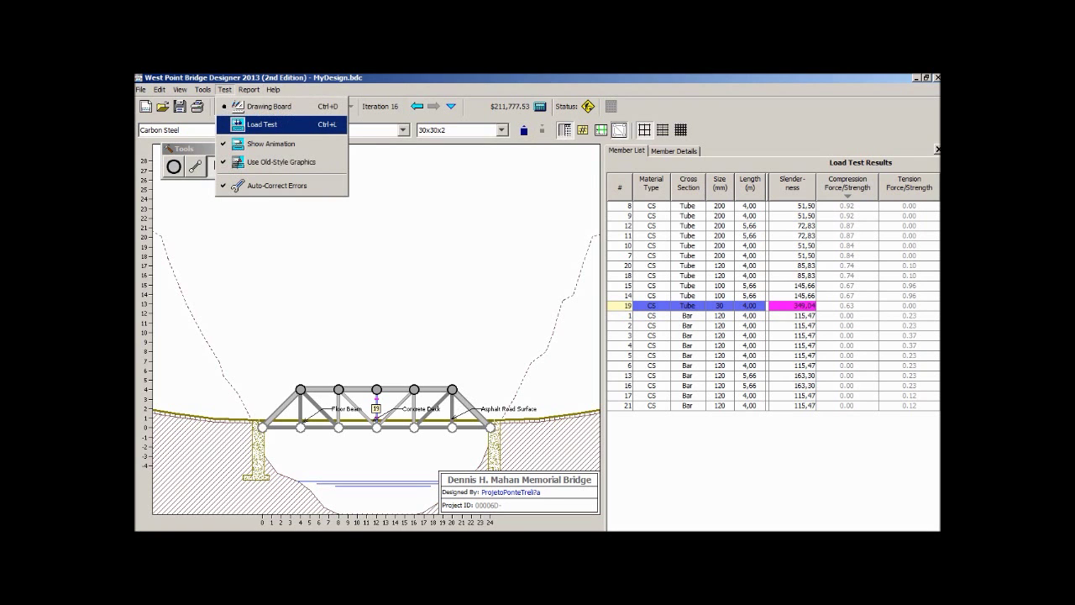
pyautogui.click(262, 124)
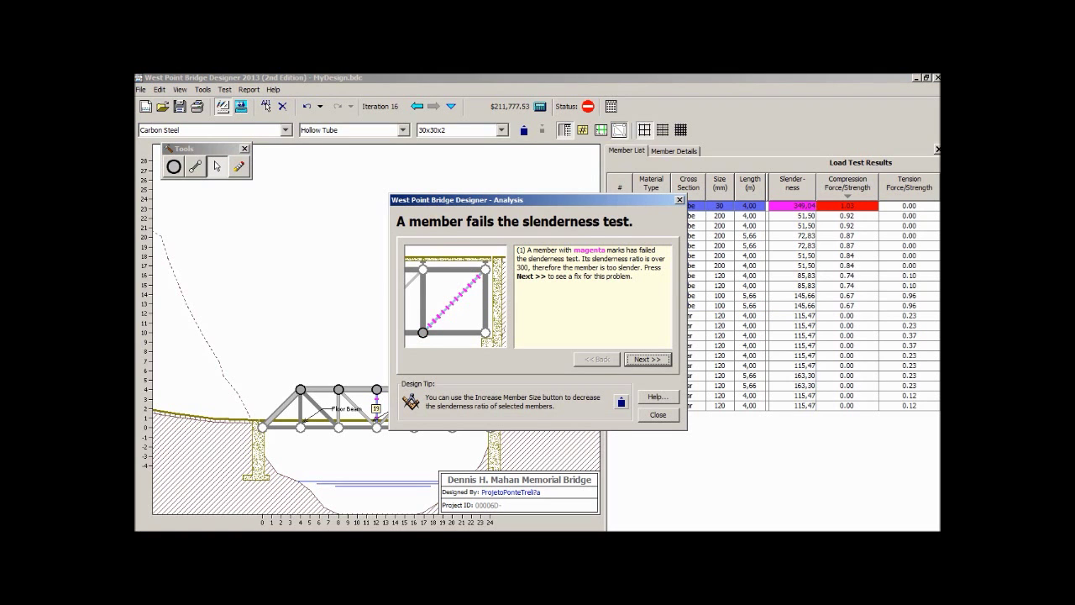
pyautogui.moveTo(504, 200); pyautogui.dragTo(384, 162)
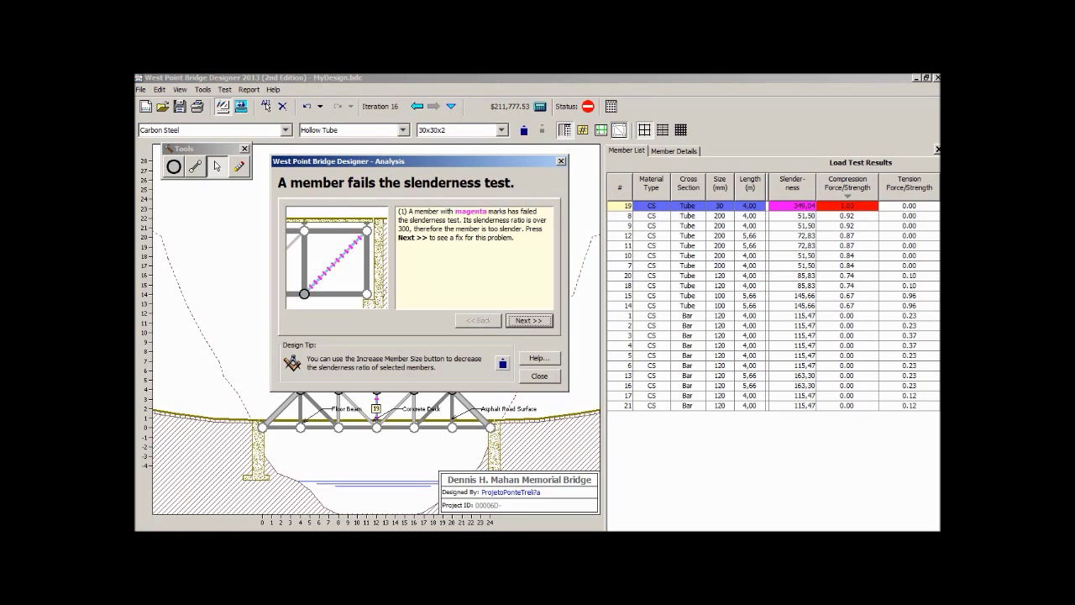
pyautogui.press('Escape')
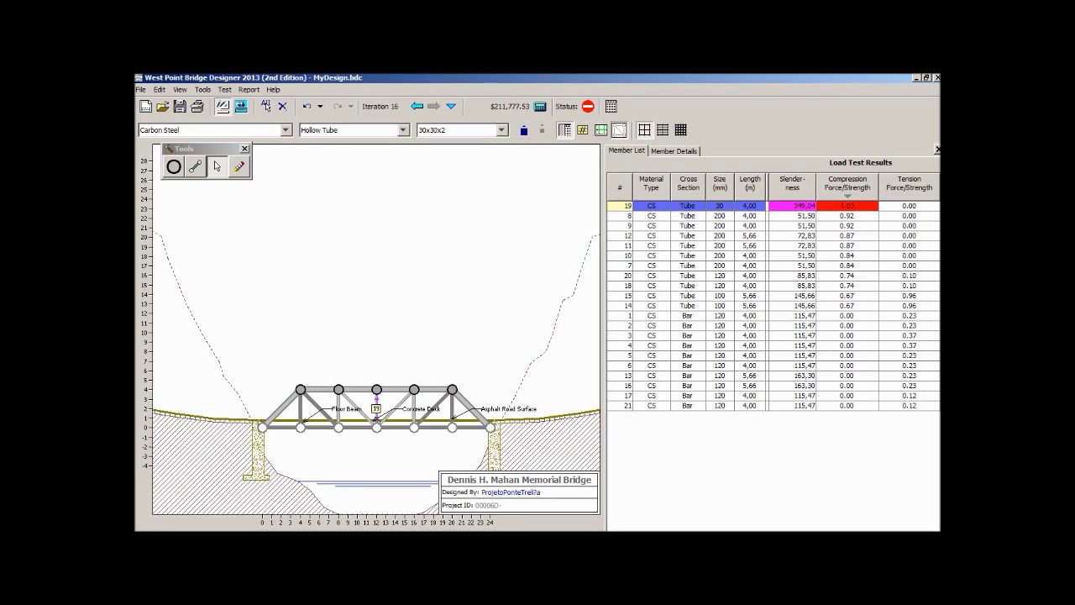
# Set the centre vertical, member 19, back to size 35x35x2, load-test the bridge and return to the drawing board
pyautogui.click(502, 129)
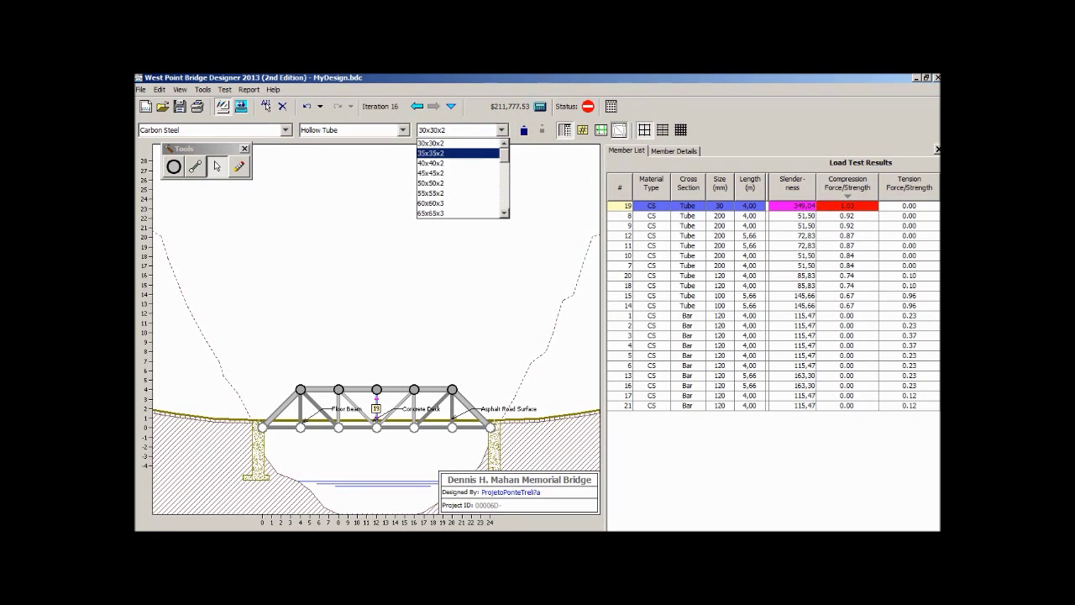
pyautogui.click(458, 153)
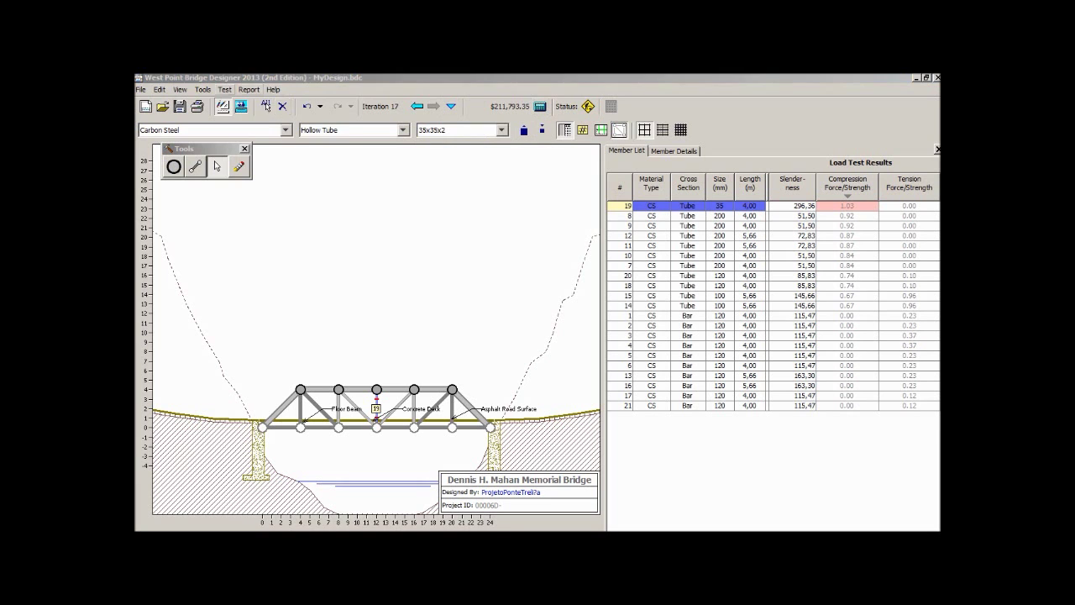
pyautogui.click(249, 89)
pyautogui.moveTo(225, 89)
pyautogui.click(256, 123)
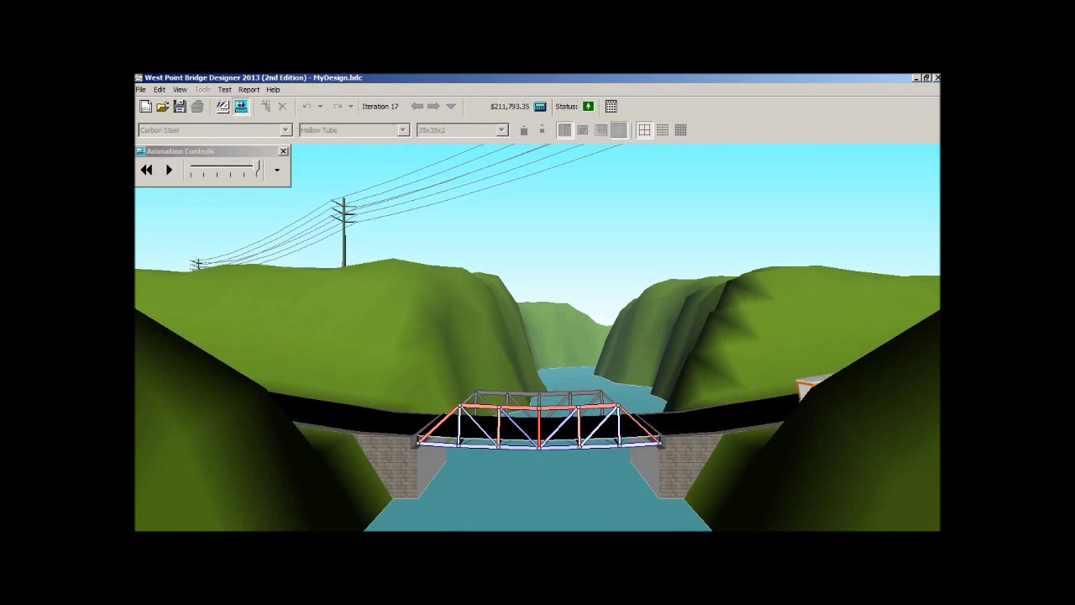
pyautogui.click(225, 90)
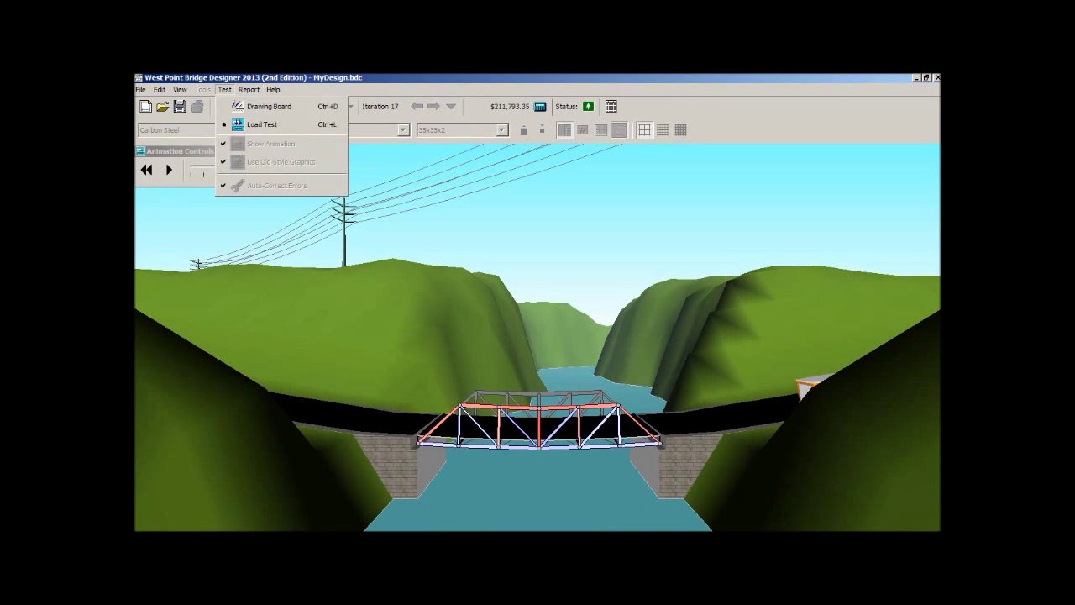
pyautogui.click(269, 106)
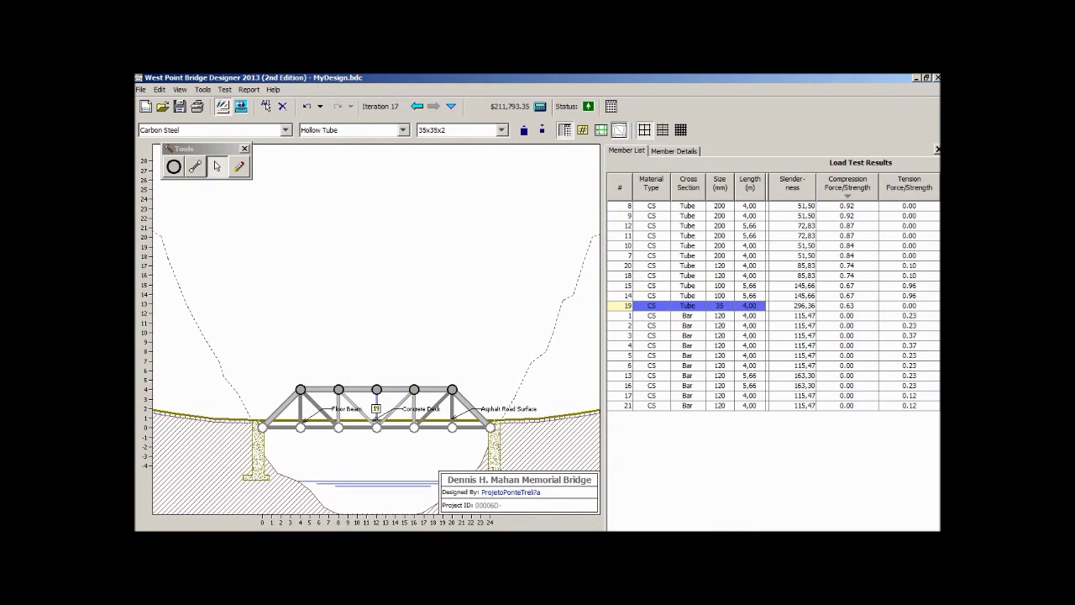
# Examine the slenderness, compression and tension results of the bottom-chord solid bars, members 1 to 6, in the member list
pyautogui.click(793, 306)
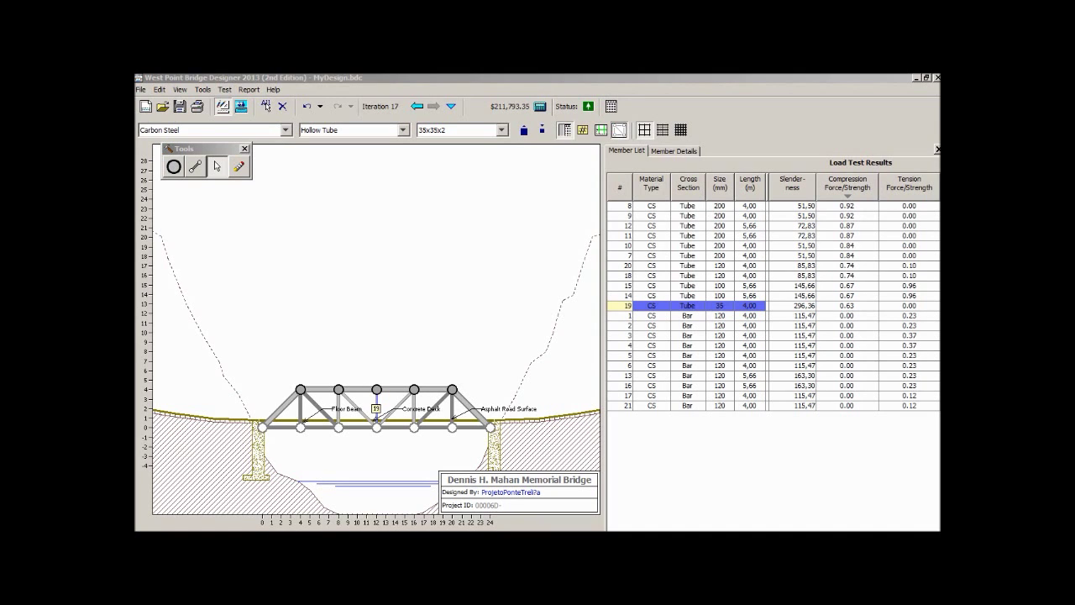
pyautogui.press('Down')
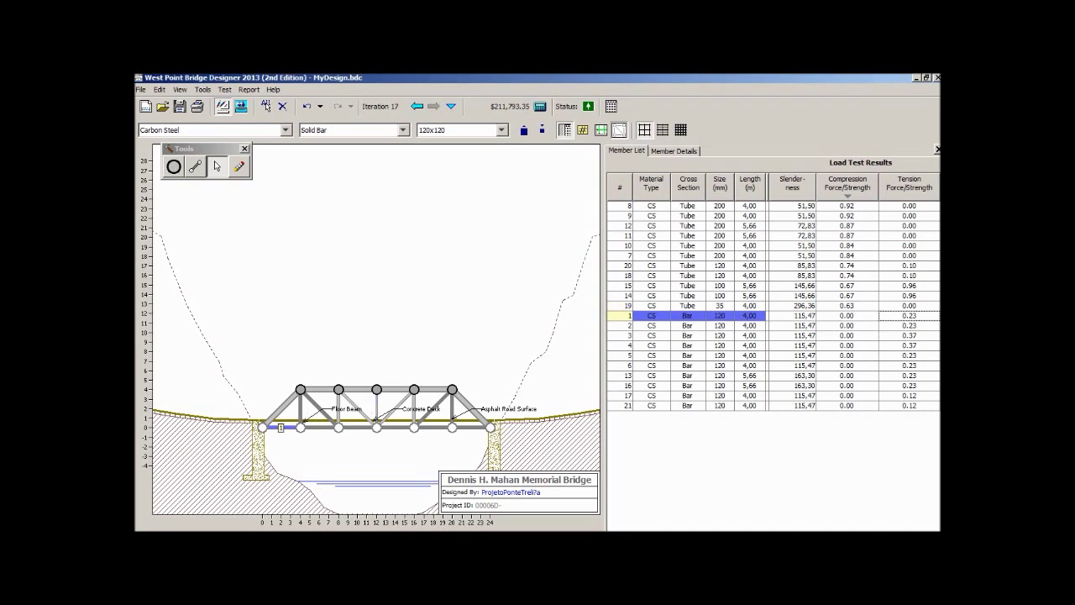
pyautogui.press('Down')
pyautogui.press('Down')
pyautogui.press('Down')
pyautogui.press('Down')
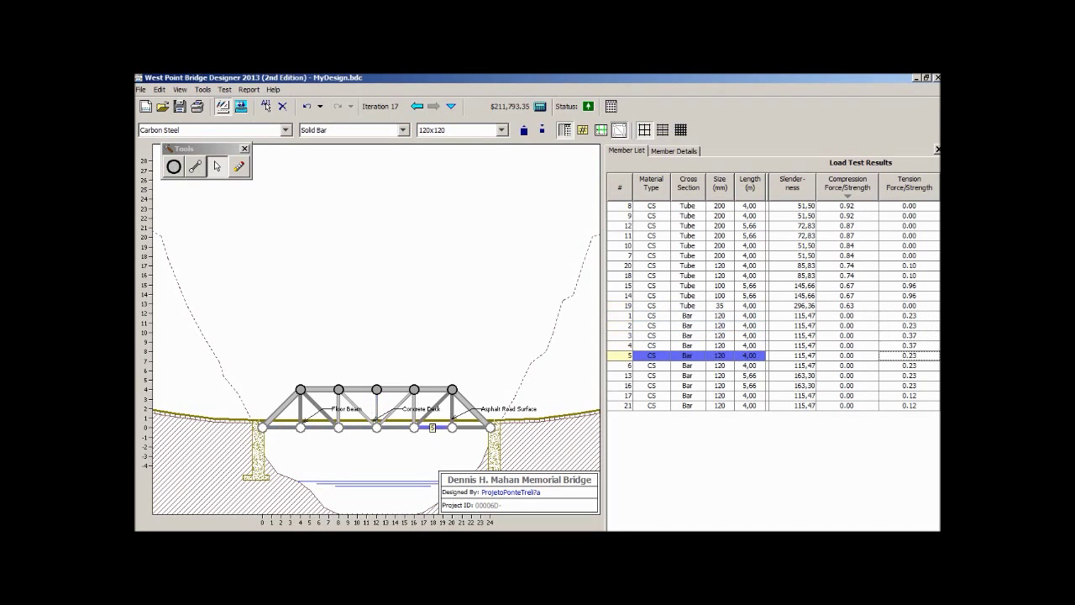
pyautogui.click(848, 316)
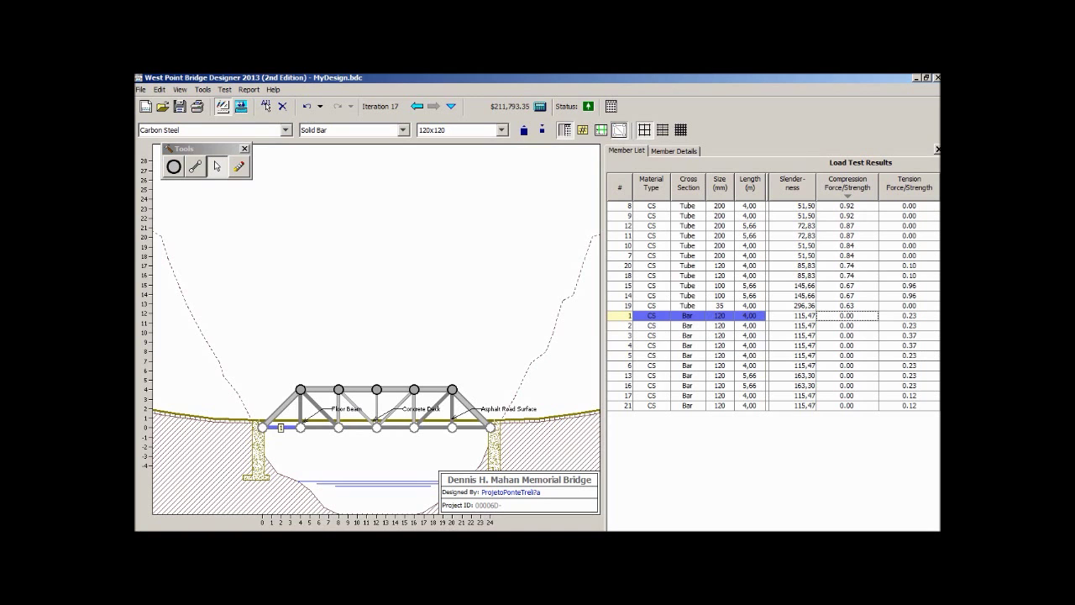
pyautogui.press('Down')
pyautogui.press('Down')
pyautogui.press('Down')
pyautogui.press('Down')
pyautogui.press('Down')
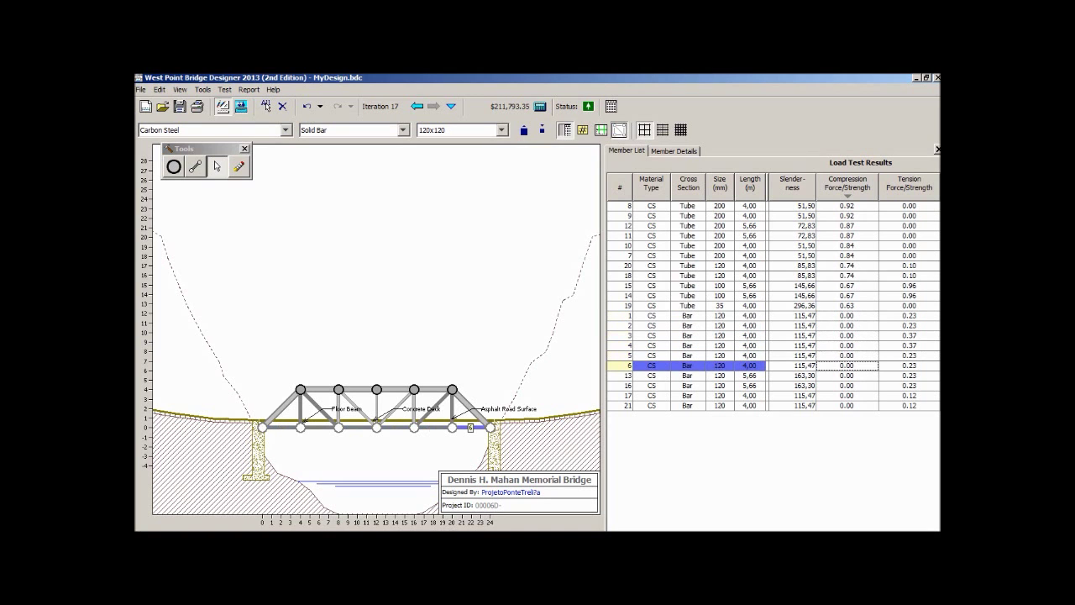
# Select all ten solid-bar members, 1 to 6, 13, 16, 17 and 21, and reduce them to size 110x110
pyautogui.click(910, 316)
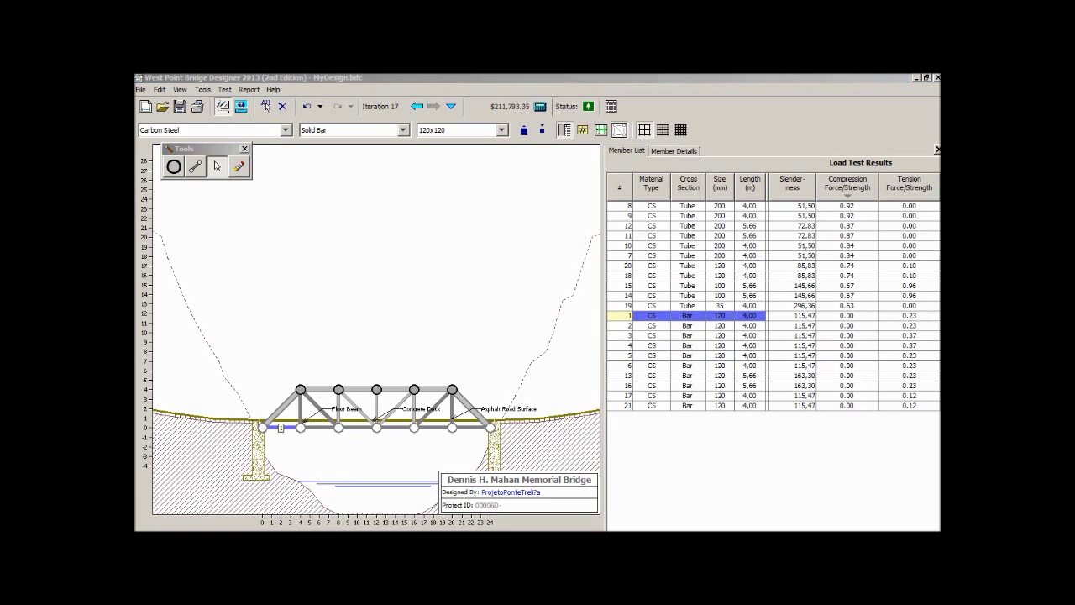
pyautogui.keyDown('ctrl'); pyautogui.click(701, 326); pyautogui.keyUp('ctrl')
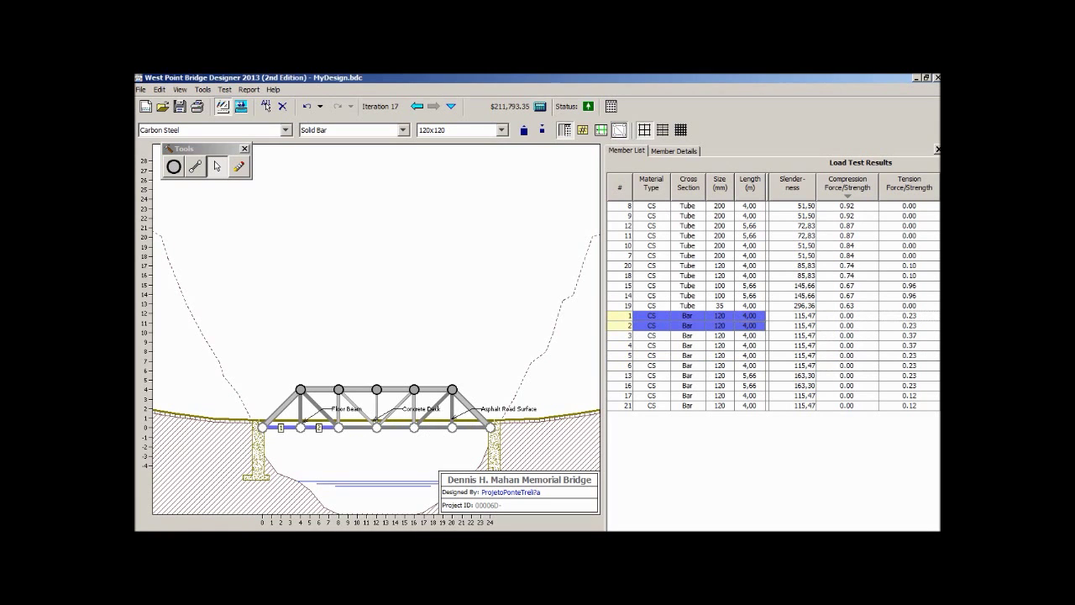
pyautogui.keyDown('shift'); pyautogui.click(357, 427); pyautogui.keyUp('shift')
pyautogui.keyDown('shift'); pyautogui.click(395, 427); pyautogui.keyUp('shift')
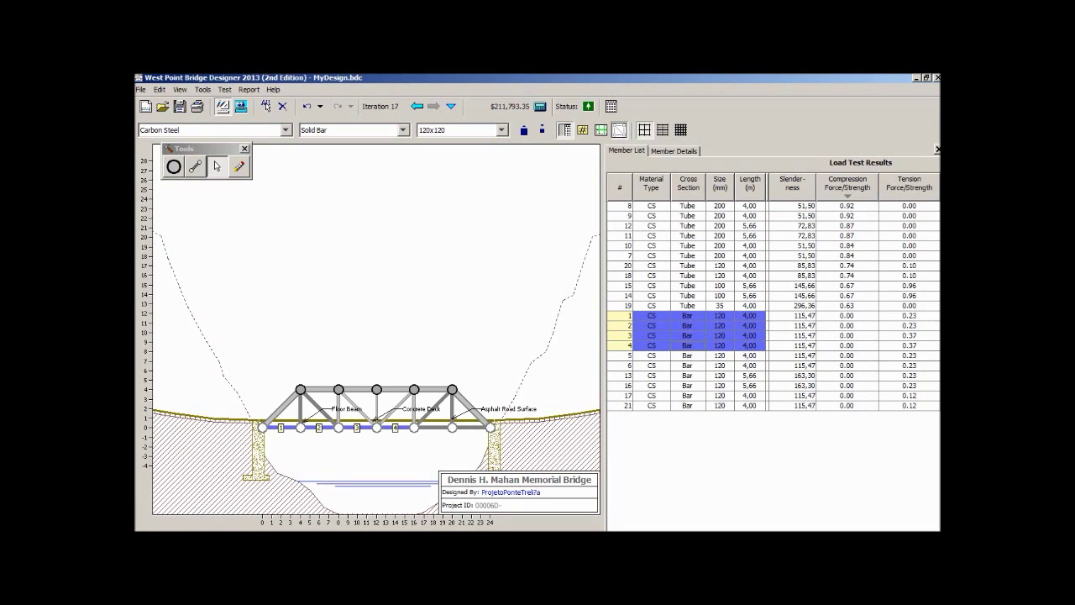
pyautogui.keyDown('shift'); pyautogui.click(432, 428); pyautogui.keyUp('shift')
pyautogui.keyDown('shift'); pyautogui.click(471, 428); pyautogui.keyUp('shift')
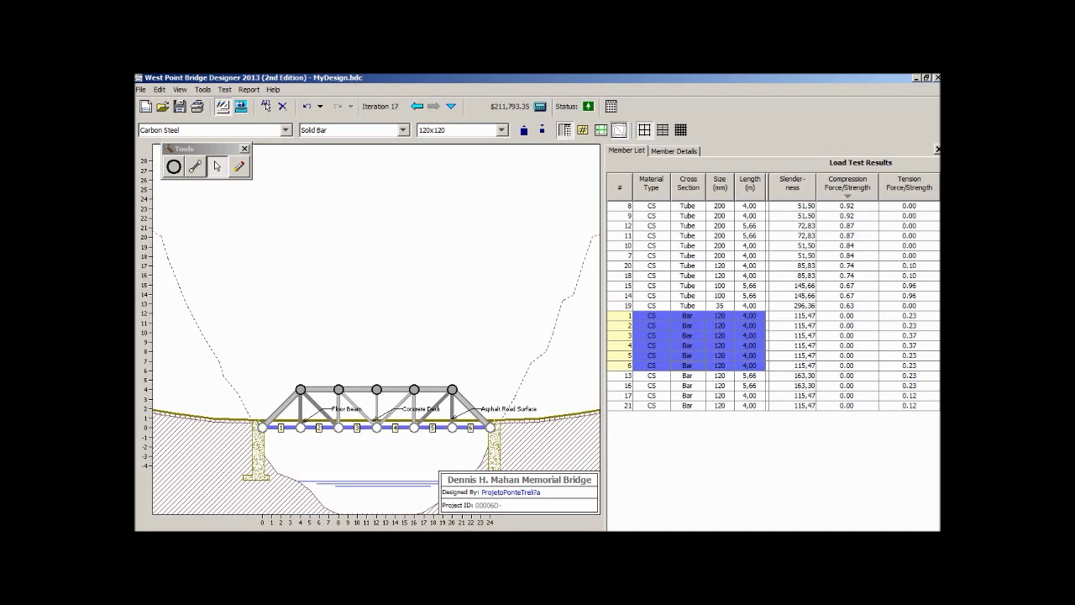
pyautogui.keyDown('shift'); pyautogui.click(319, 408); pyautogui.keyUp('shift')
pyautogui.keyDown('shift'); pyautogui.click(432, 408); pyautogui.keyUp('shift')
pyautogui.keyDown('shift'); pyautogui.click(451, 408); pyautogui.keyUp('shift')
pyautogui.keyDown('shift'); pyautogui.click(300, 409); pyautogui.keyUp('shift')
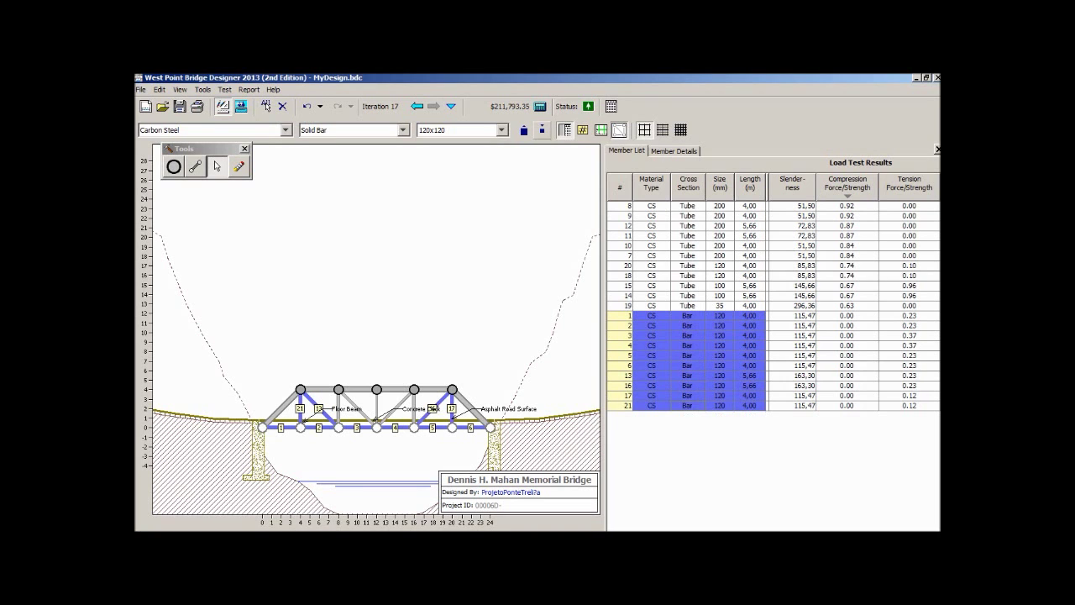
pyautogui.click(542, 130)
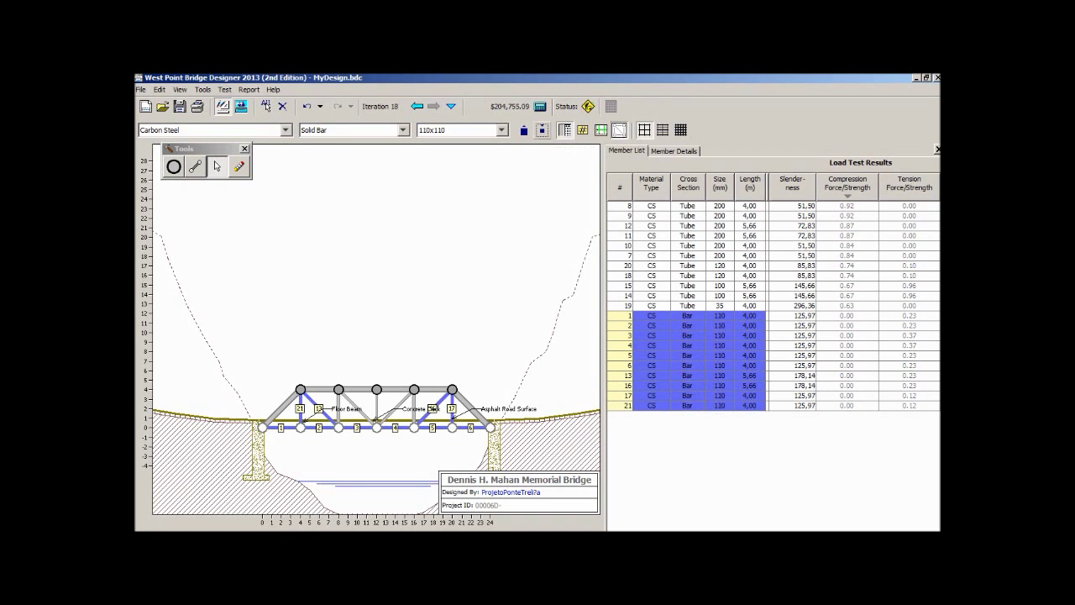
# Load-test the bridge with the 110x110 solid bars and return to the drawing board
pyautogui.click(225, 90)
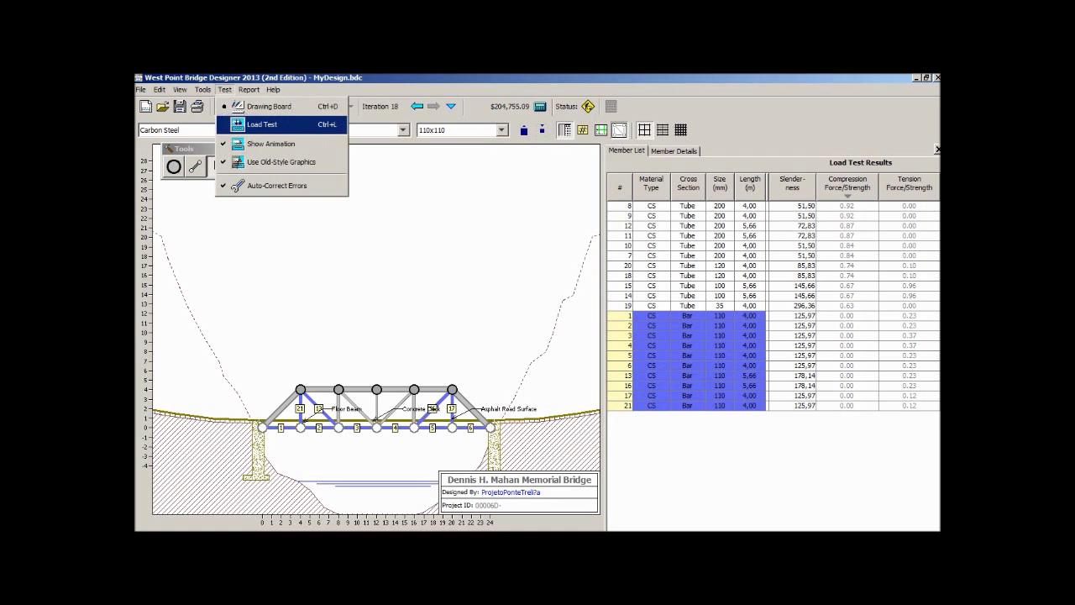
pyautogui.click(262, 125)
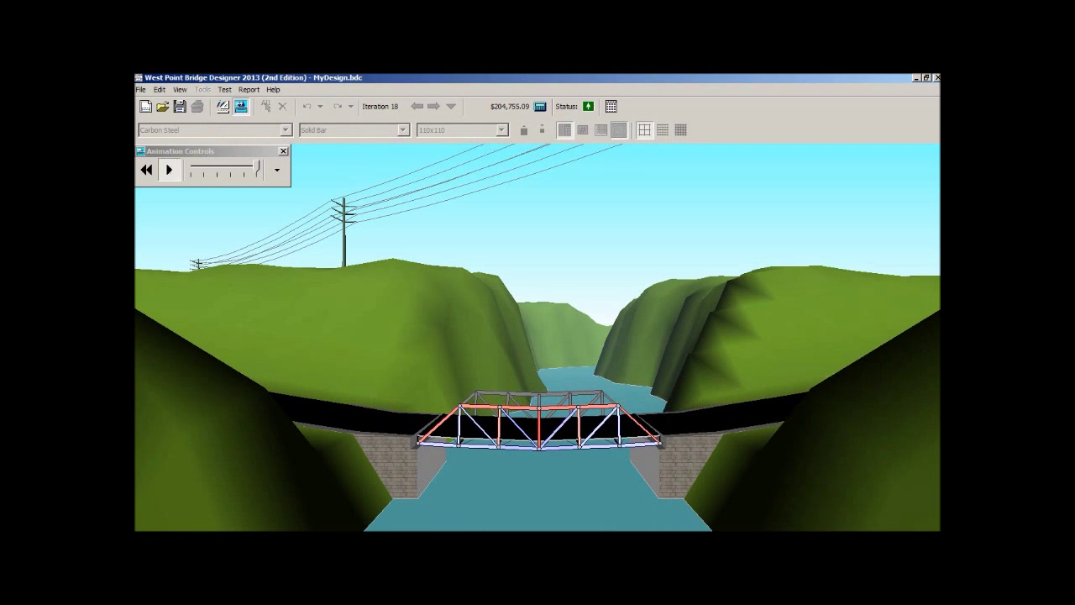
pyautogui.click(225, 89)
pyautogui.click(254, 106)
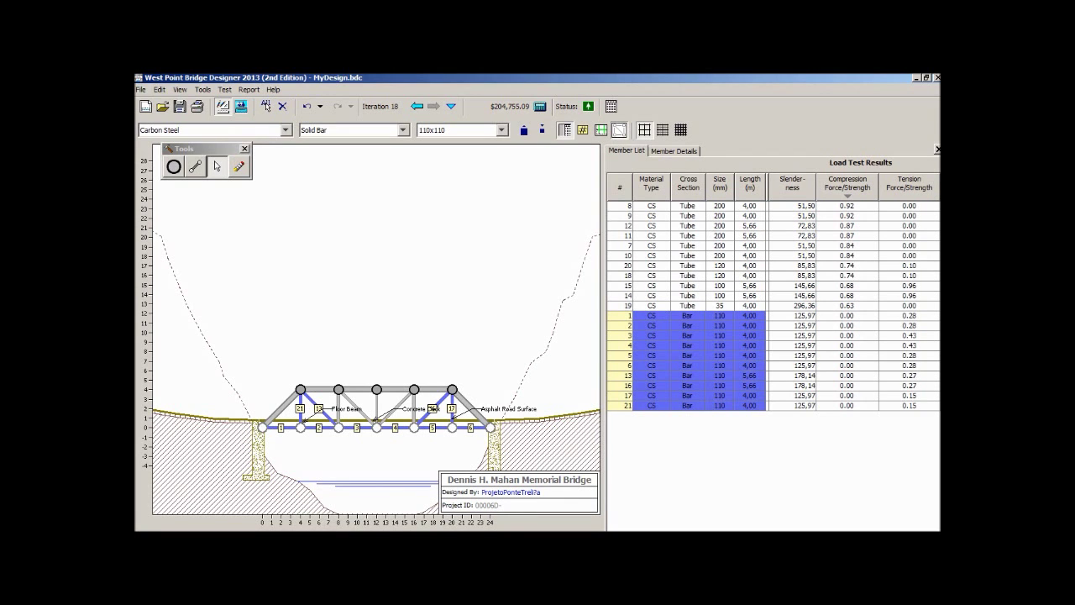
# Reduce the ten selected solid bars to size 100x100, load-test the bridge and return to the drawing board
pyautogui.click(542, 130)
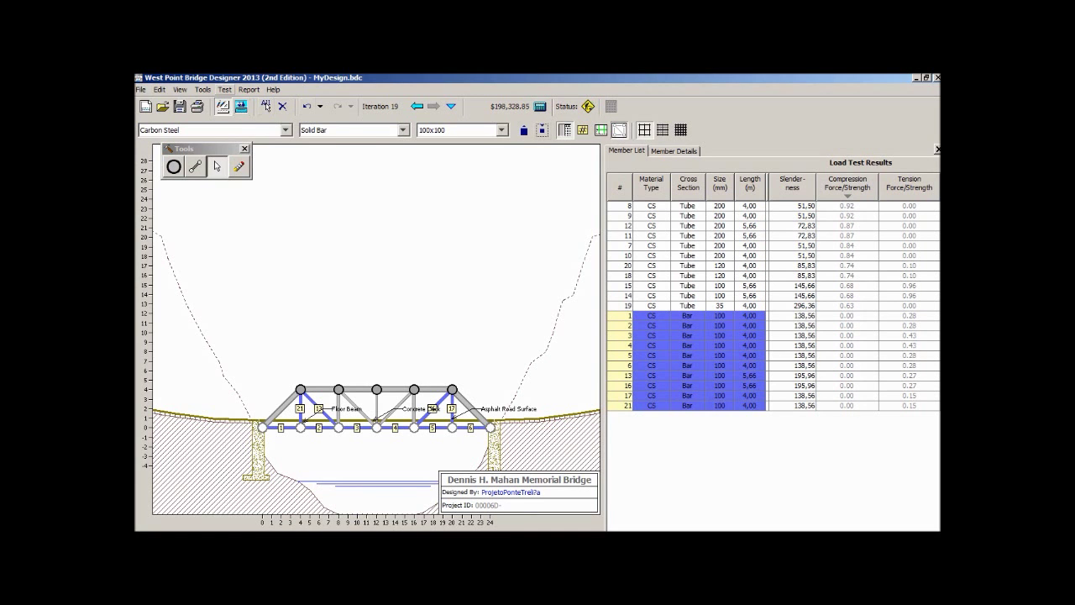
pyautogui.click(224, 89)
pyautogui.click(252, 125)
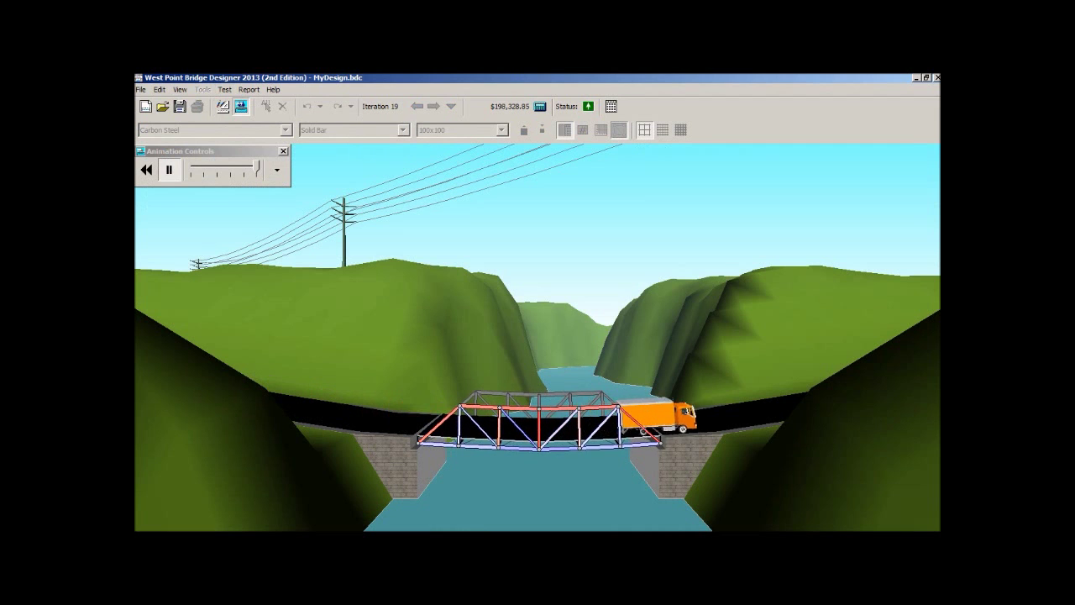
pyautogui.click(225, 90)
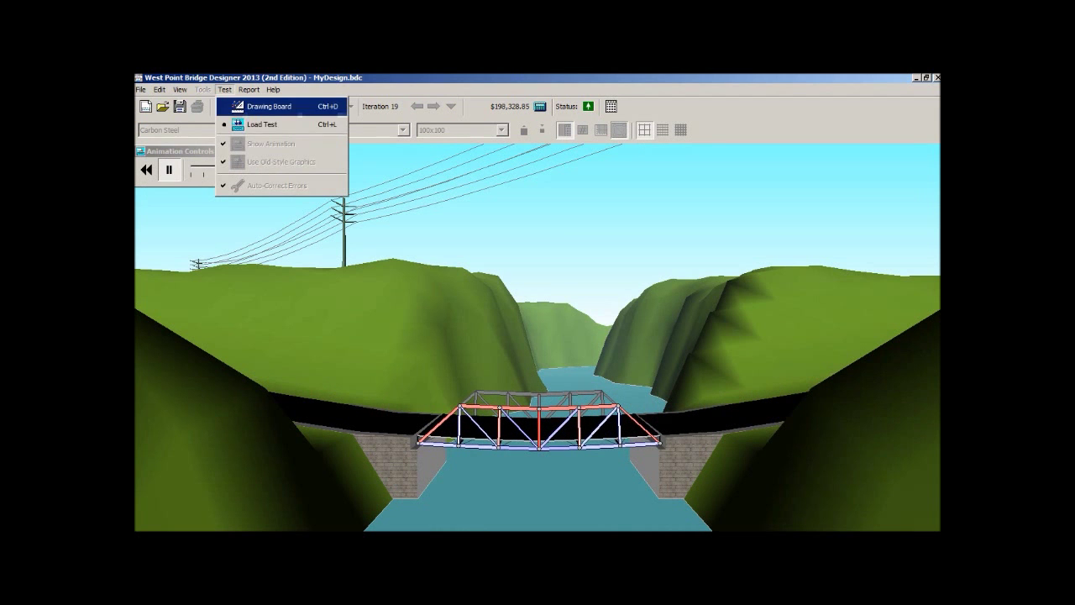
pyautogui.press('Escape')
pyautogui.click(225, 90)
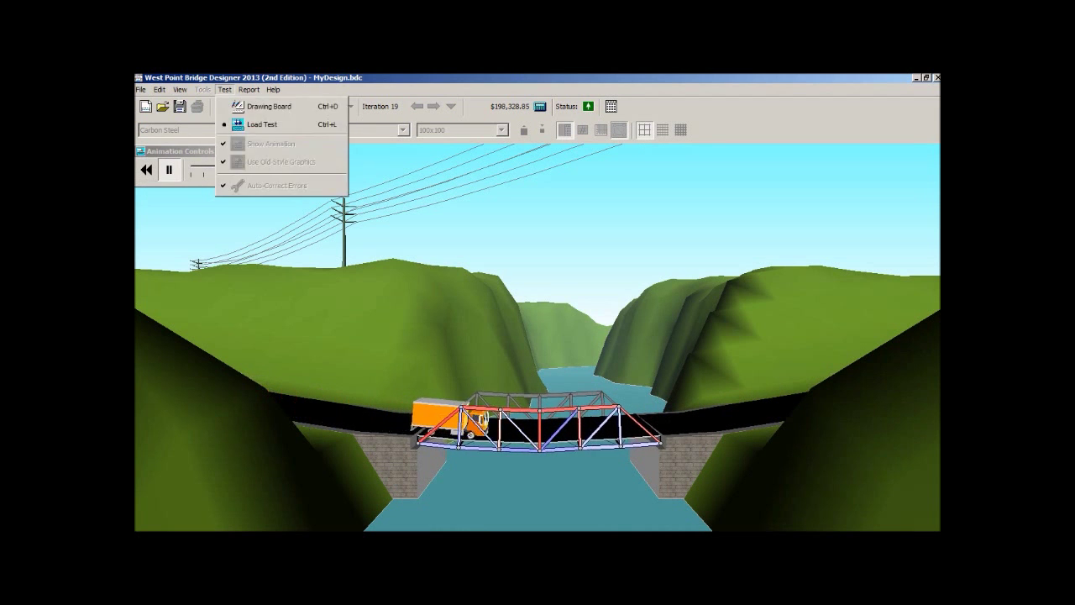
pyautogui.click(269, 107)
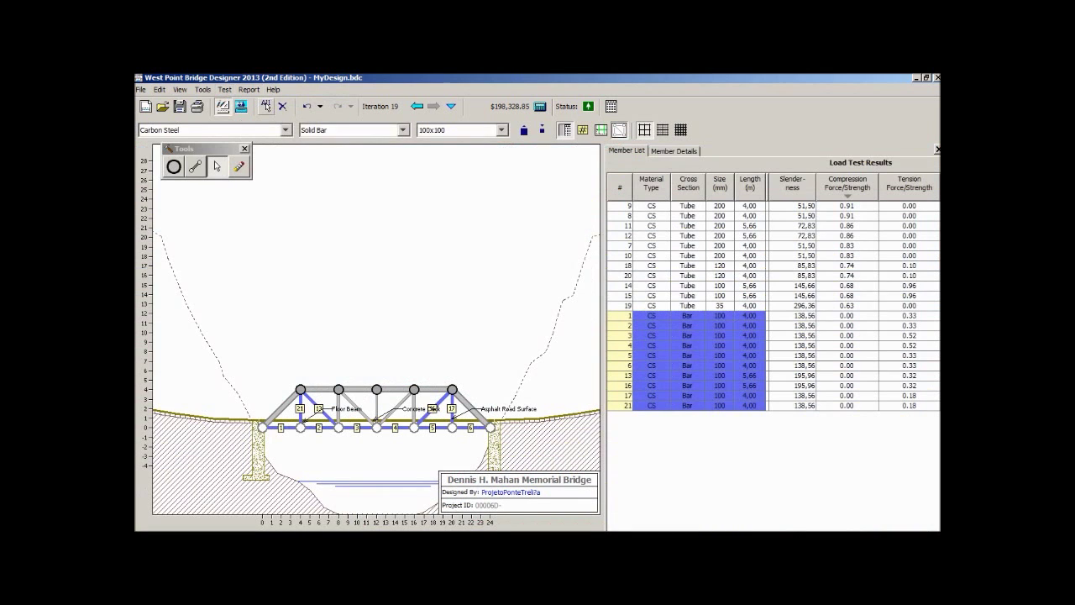
# Reduce the ten selected solid bars to size 90x90 and load-test the bridge
pyautogui.click(542, 129)
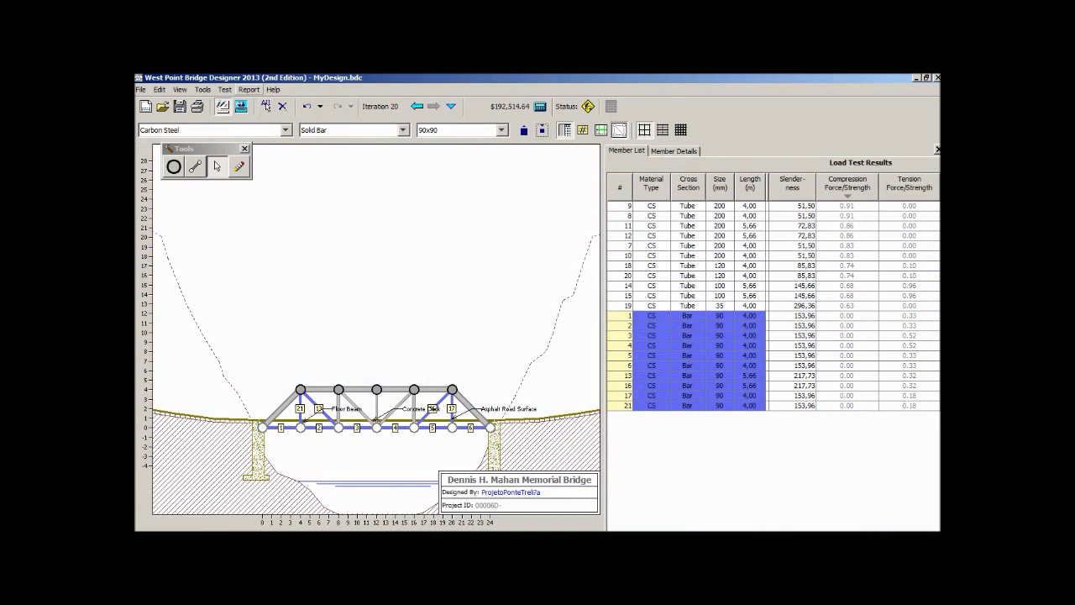
pyautogui.click(248, 89)
pyautogui.moveTo(225, 89)
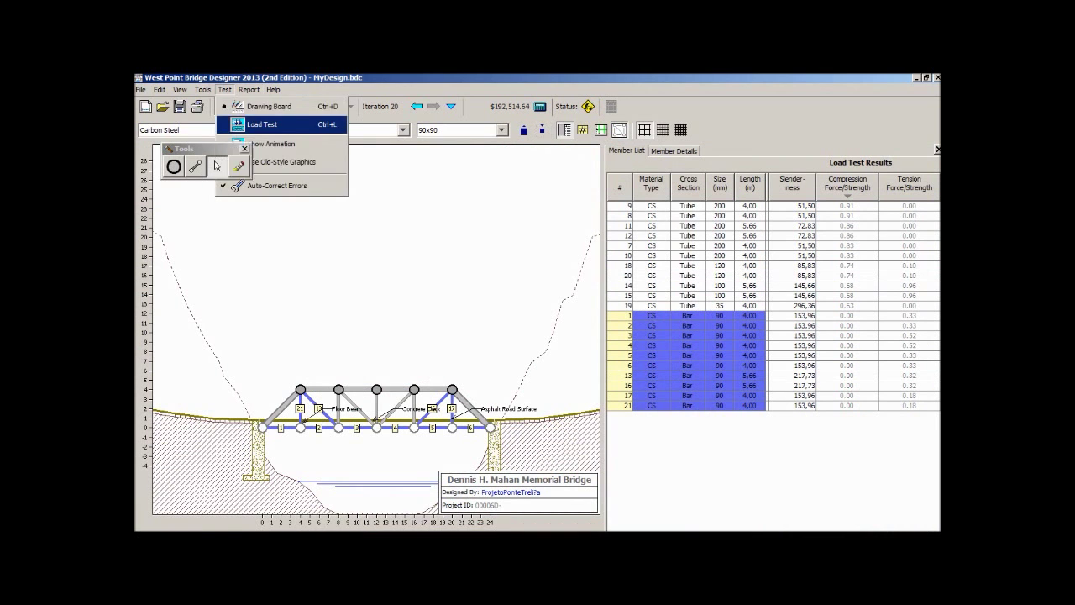
pyautogui.click(248, 125)
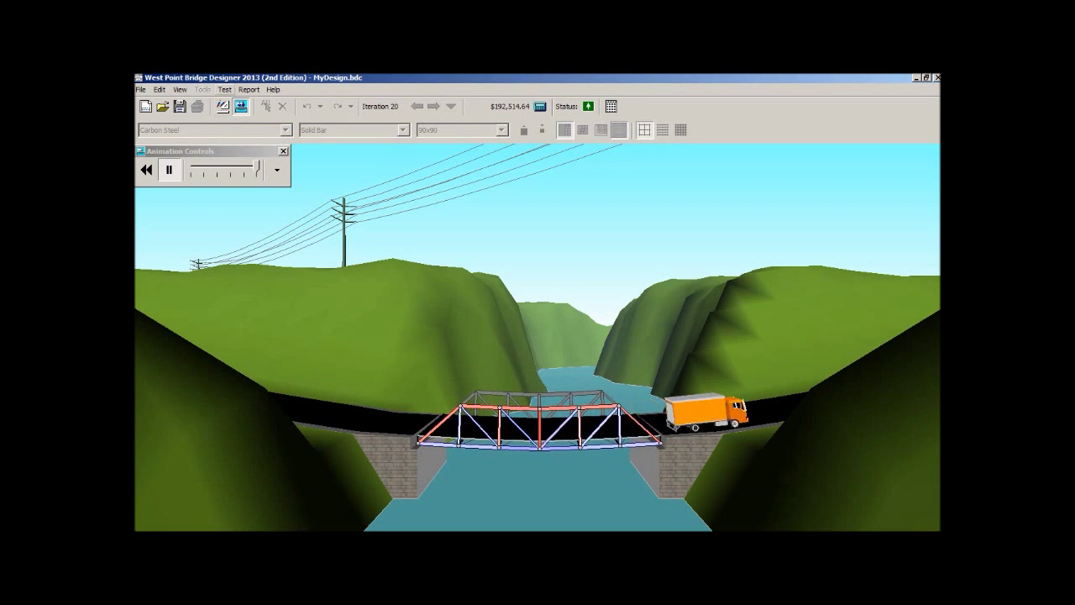
# Stop the load test of the 90x90 solid-bar design and return to the drawing board
pyautogui.click(169, 170)
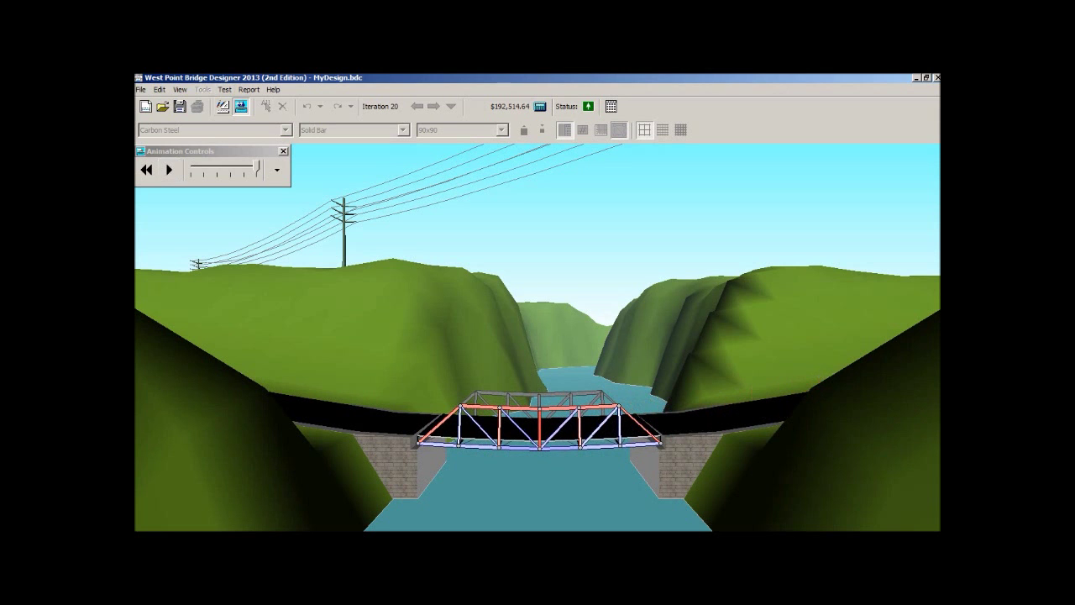
pyautogui.click(224, 89)
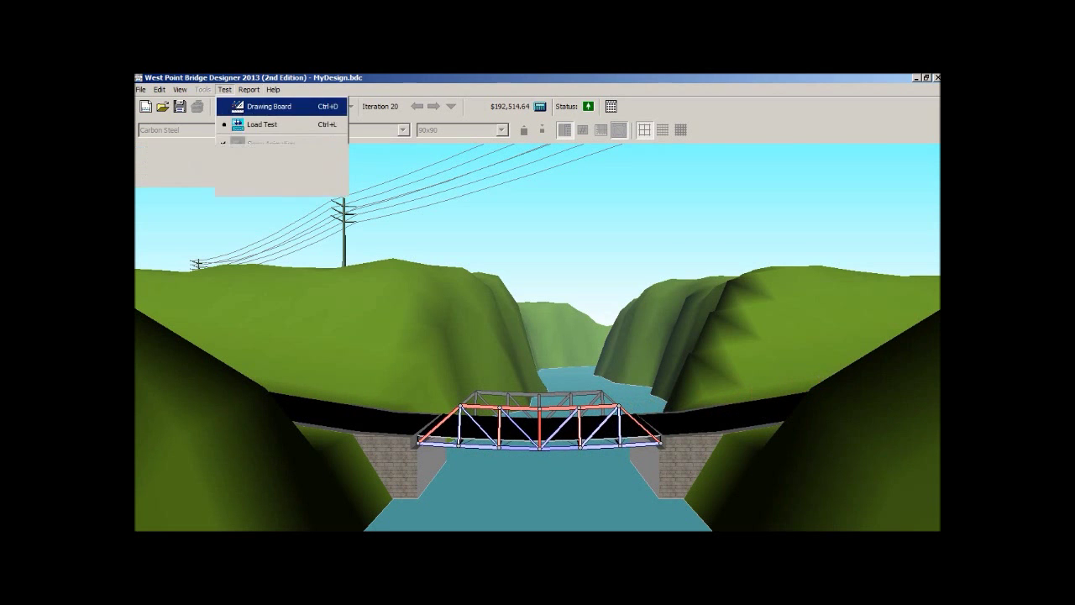
pyautogui.click(269, 106)
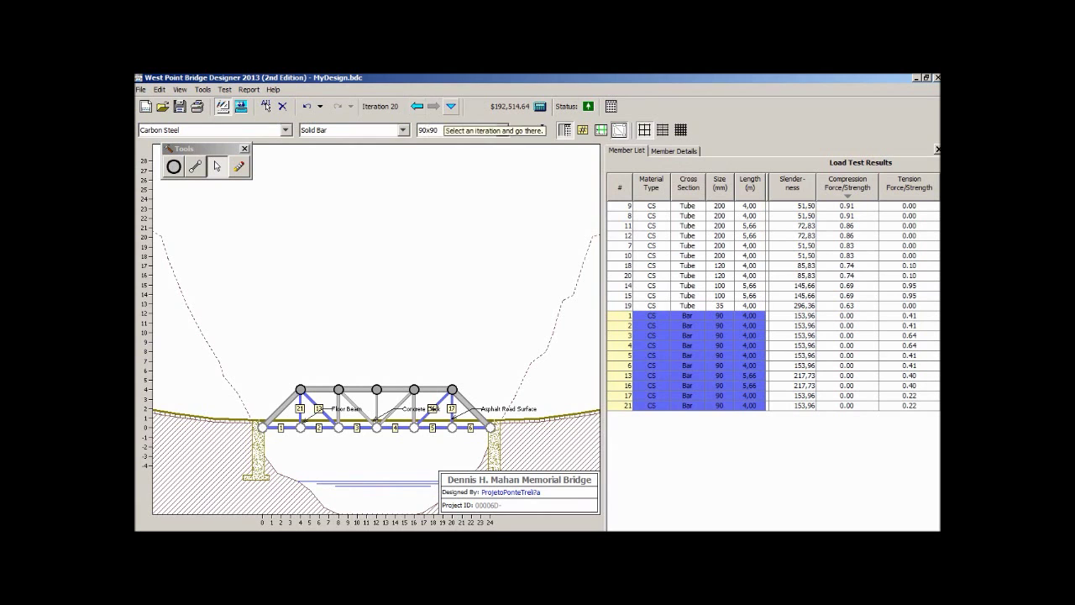
# Review the status and cost of the earlier design iterations, then load iteration 20
pyautogui.click(451, 106)
pyautogui.scroll(3, 477, 238)
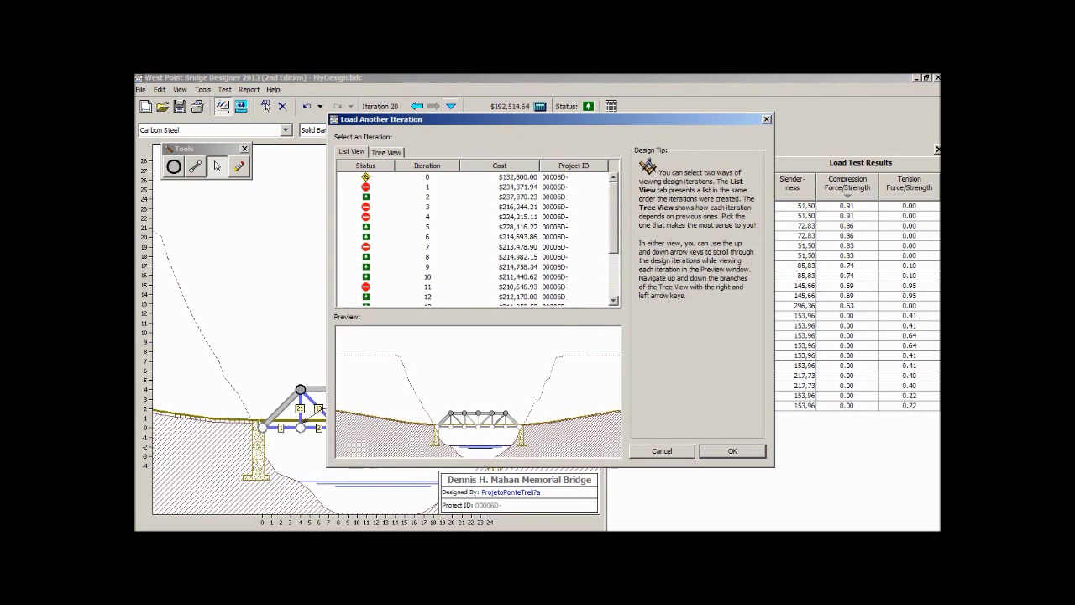
pyautogui.scroll(-3, 477, 239)
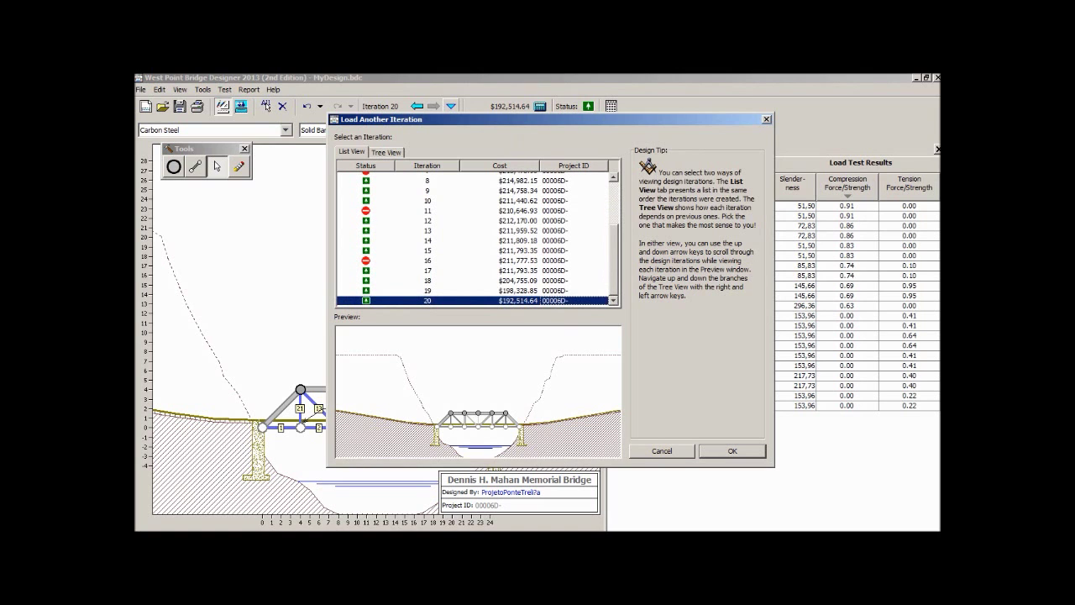
pyautogui.press('Return')
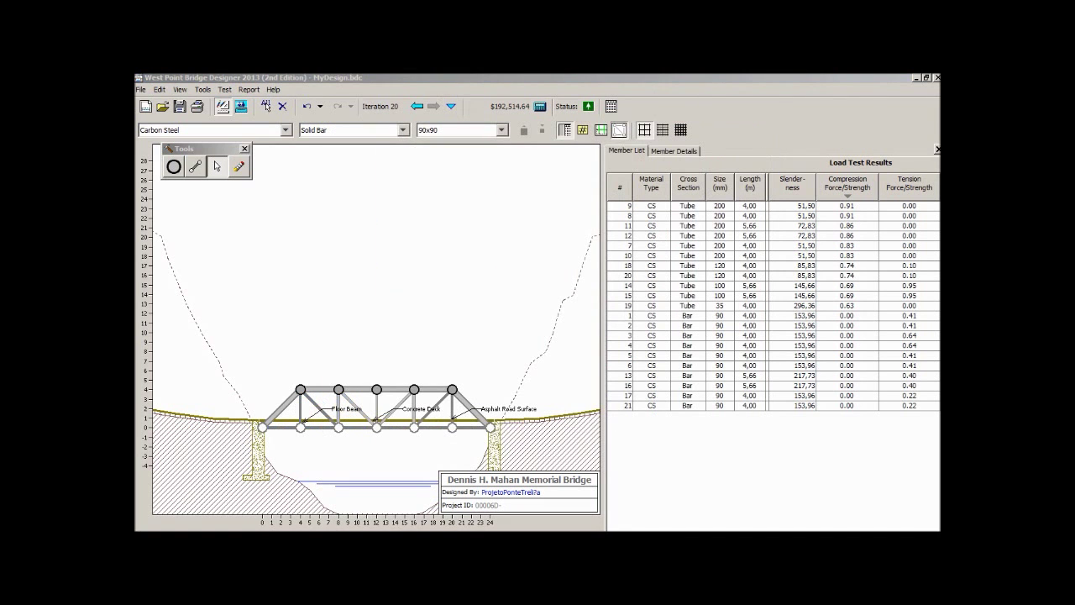
# Select the ten solid-bar members 1 to 6, 13, 16, 17 and 21, and reduce them to size 70x70
pyautogui.click(281, 428)
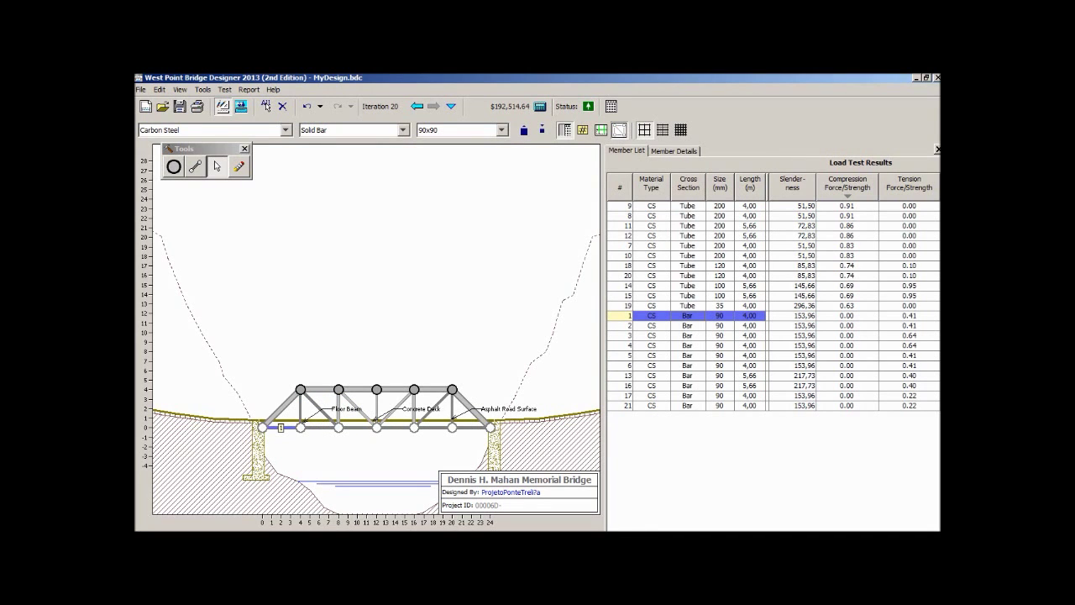
pyautogui.keyDown('shift'); pyautogui.click(319, 428); pyautogui.keyUp('shift')
pyautogui.keyDown('shift'); pyautogui.click(358, 427); pyautogui.keyUp('shift')
pyautogui.keyDown('shift'); pyautogui.click(394, 427); pyautogui.keyUp('shift')
pyautogui.keyDown('shift'); pyautogui.click(433, 427); pyautogui.keyUp('shift')
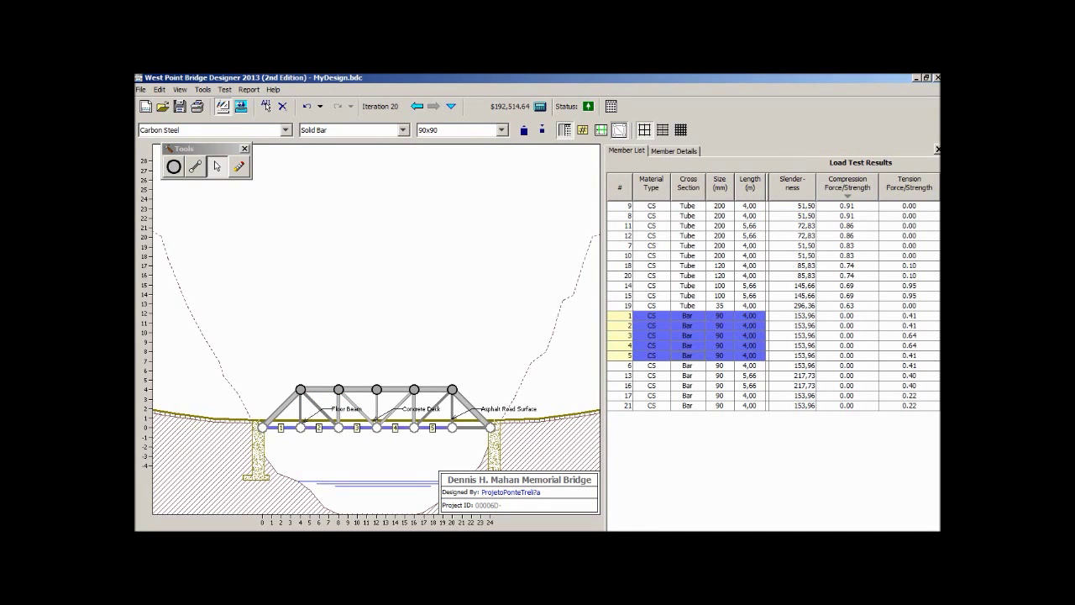
pyautogui.keyDown('shift'); pyautogui.click(471, 428); pyautogui.keyUp('shift')
pyautogui.keyDown('shift'); pyautogui.click(319, 409); pyautogui.keyUp('shift')
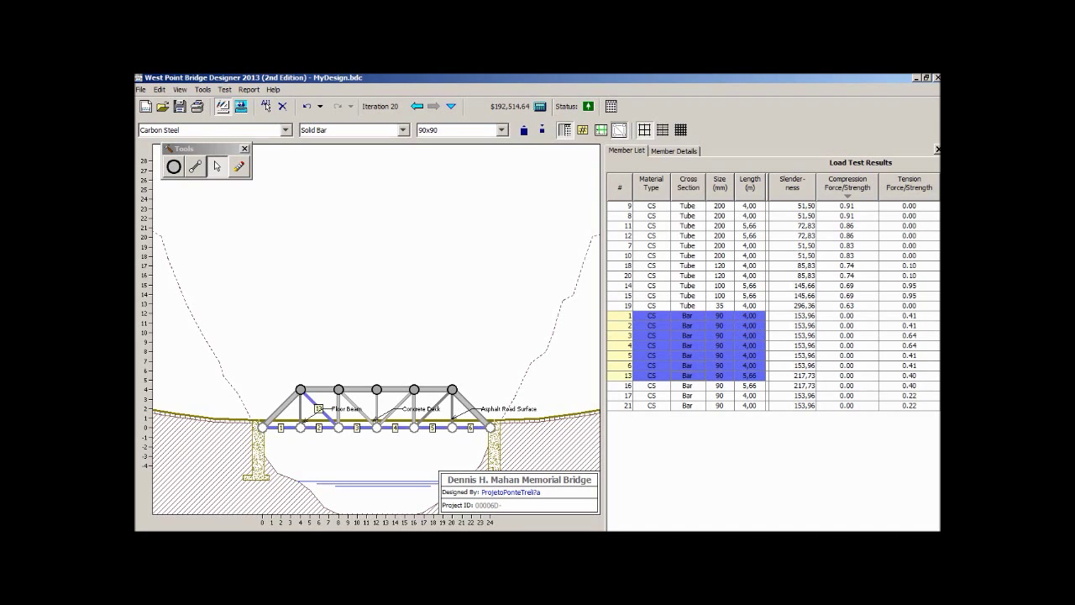
pyautogui.keyDown('shift'); pyautogui.click(432, 408); pyautogui.keyUp('shift')
pyautogui.keyDown('shift'); pyautogui.click(452, 408); pyautogui.keyUp('shift')
pyautogui.keyDown('shift'); pyautogui.click(300, 408); pyautogui.keyUp('shift')
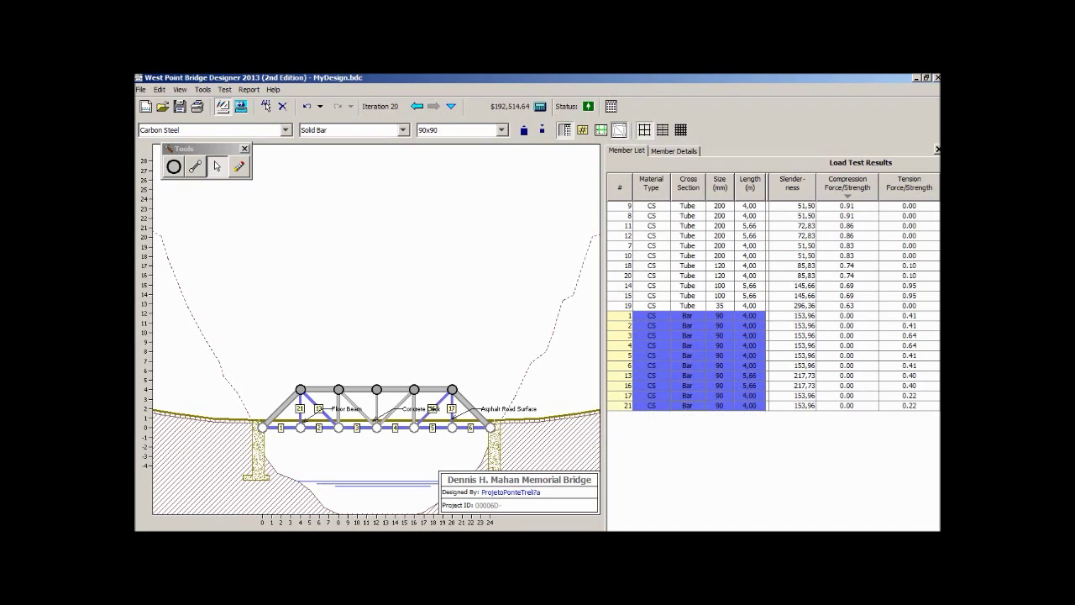
pyautogui.click(501, 130)
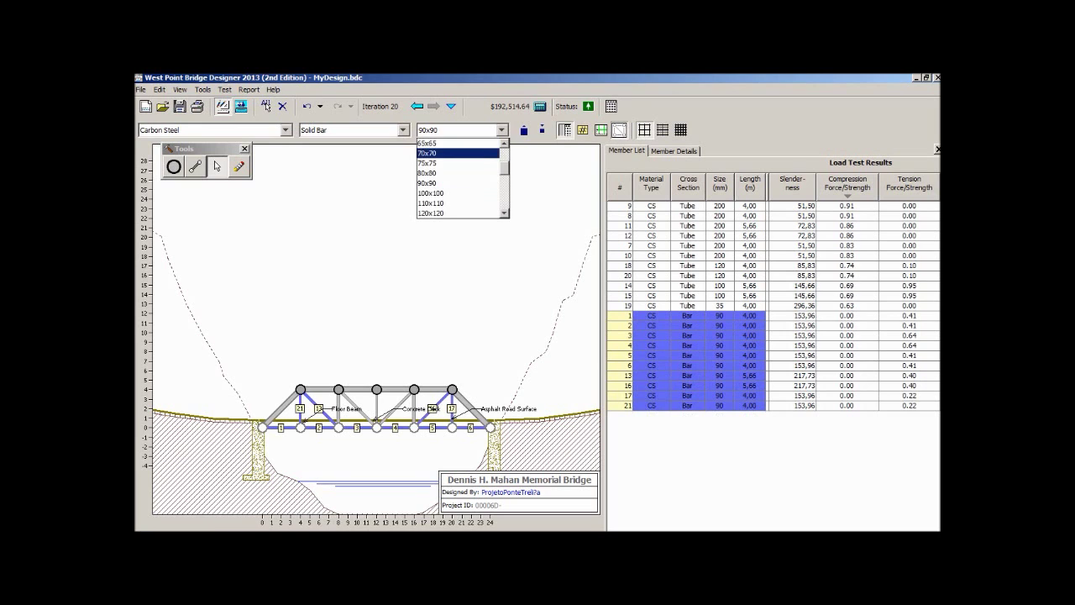
pyautogui.press('Return')
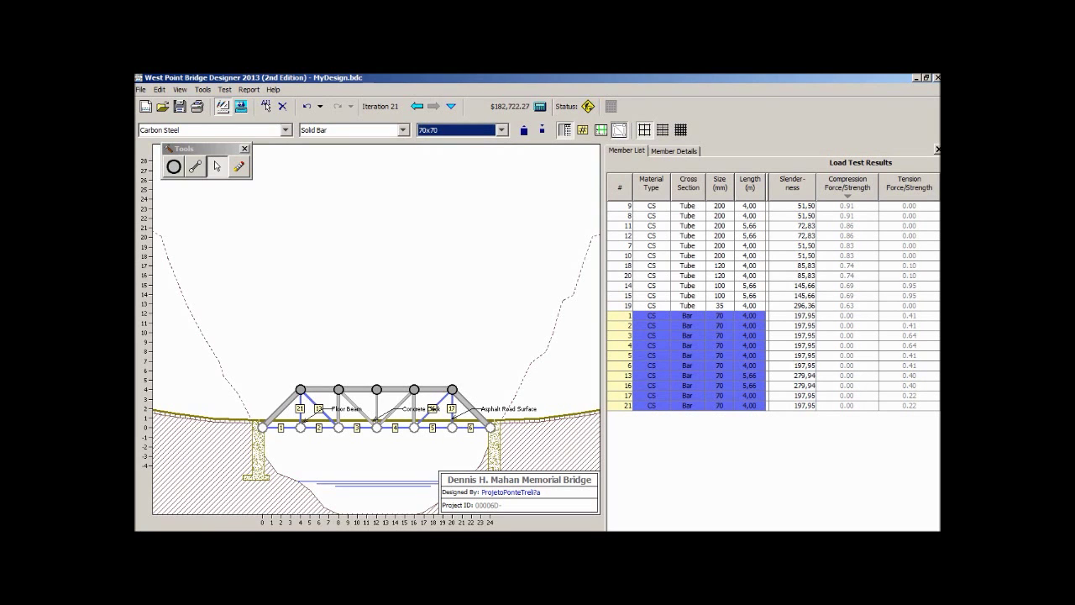
# Load-test the bridge with the 70x70 solid bars and return to the drawing board
pyautogui.click(224, 89)
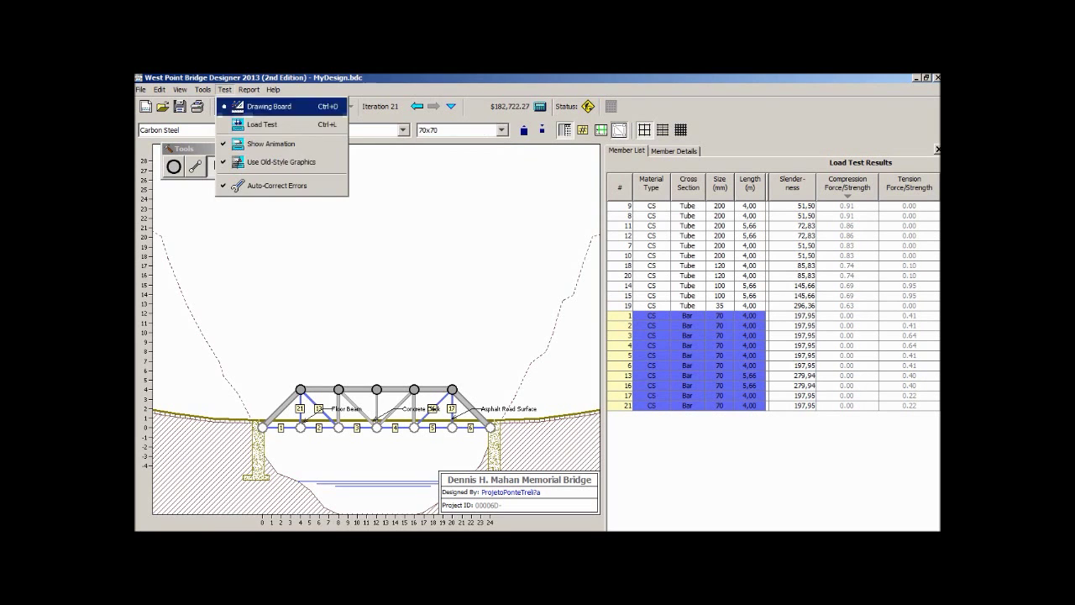
pyautogui.click(262, 125)
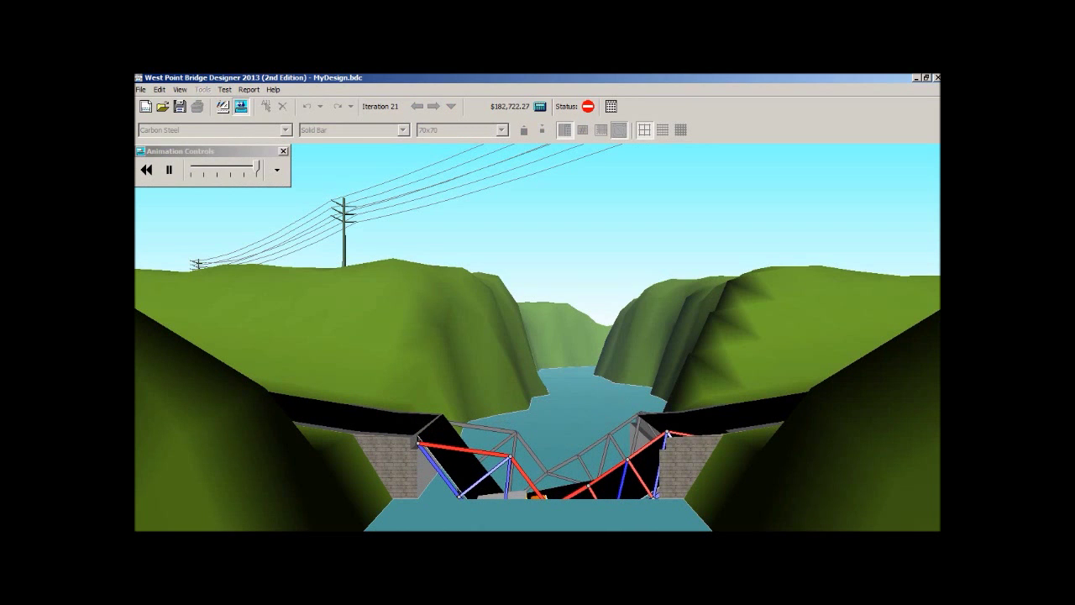
pyautogui.click(224, 89)
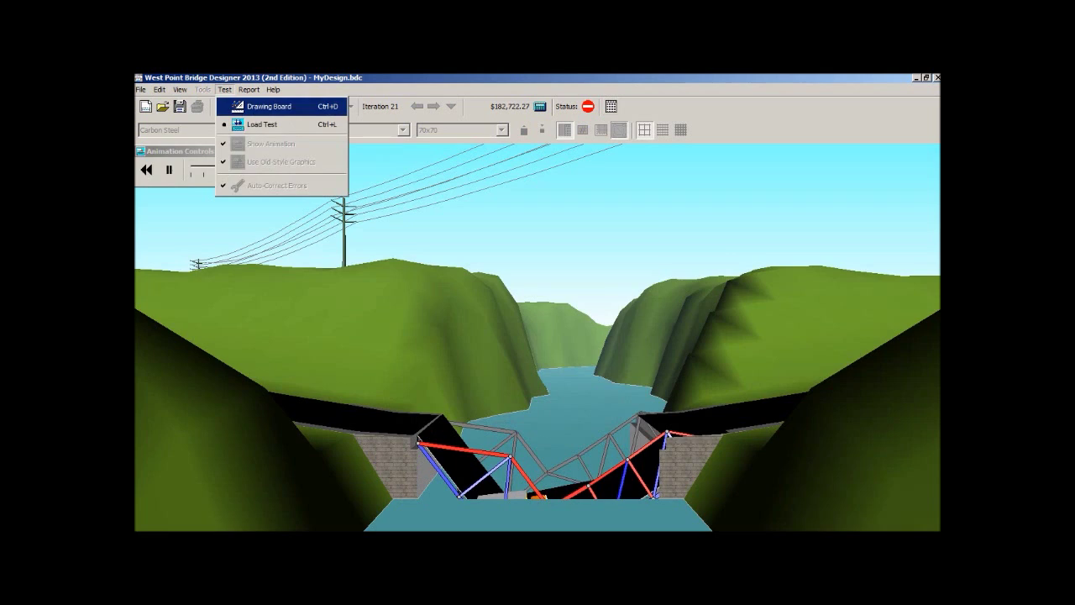
pyautogui.click(252, 106)
# Increase the ten selected solid bars to size 75x75, load-test the bridge and return to the drawing board
pyautogui.click(501, 129)
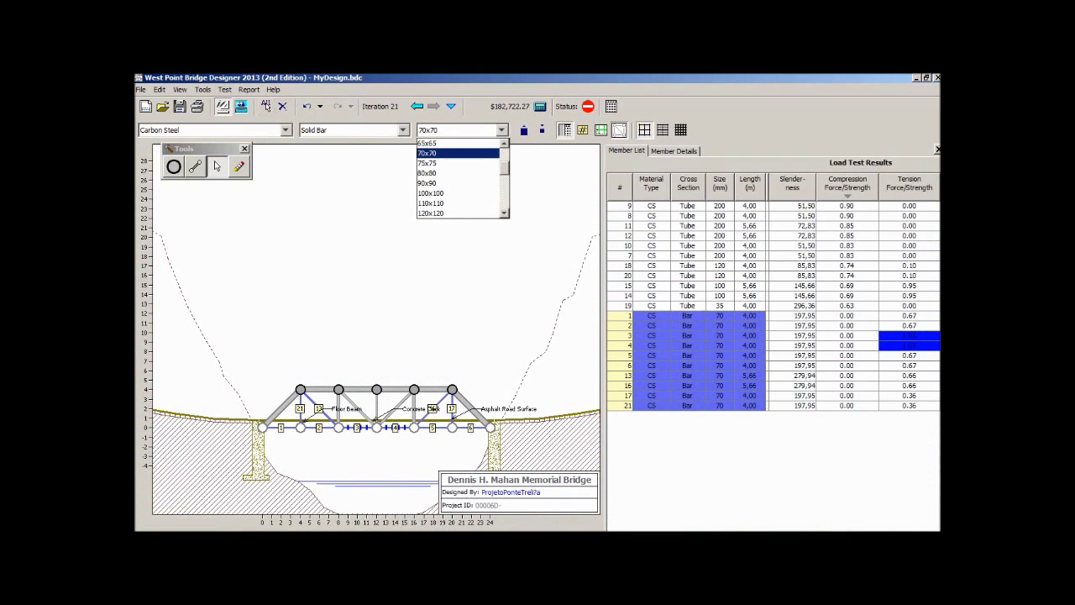
pyautogui.press('Down')
pyautogui.press('Return')
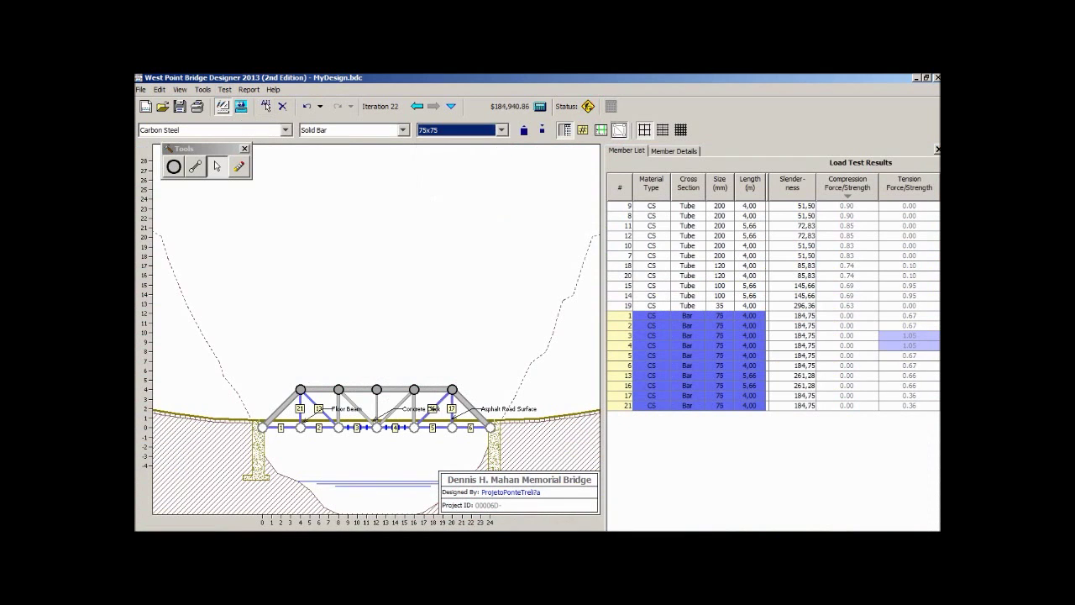
pyautogui.click(225, 89)
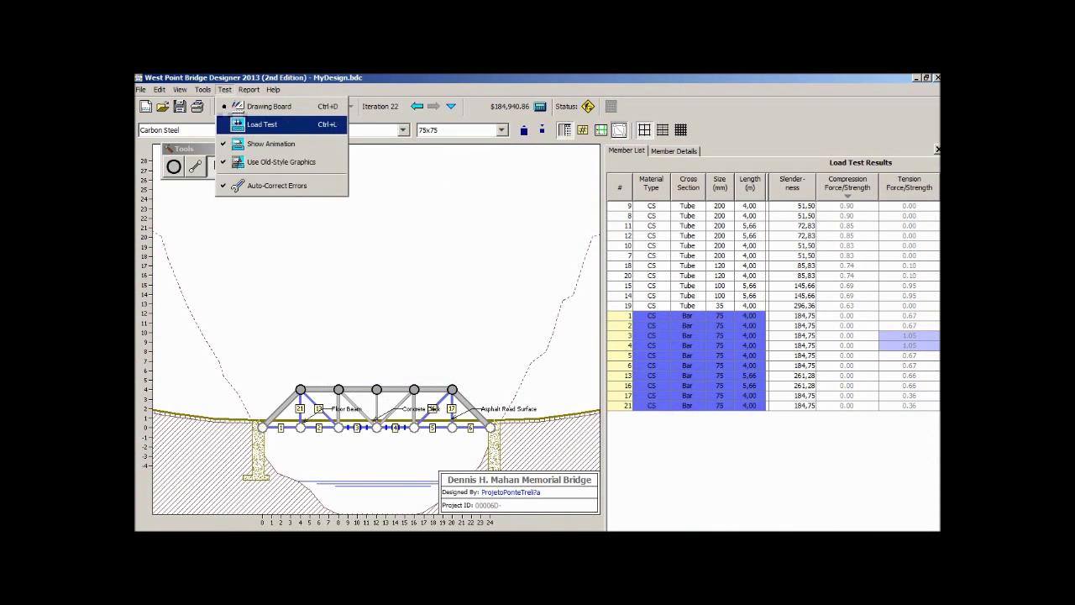
pyautogui.click(252, 123)
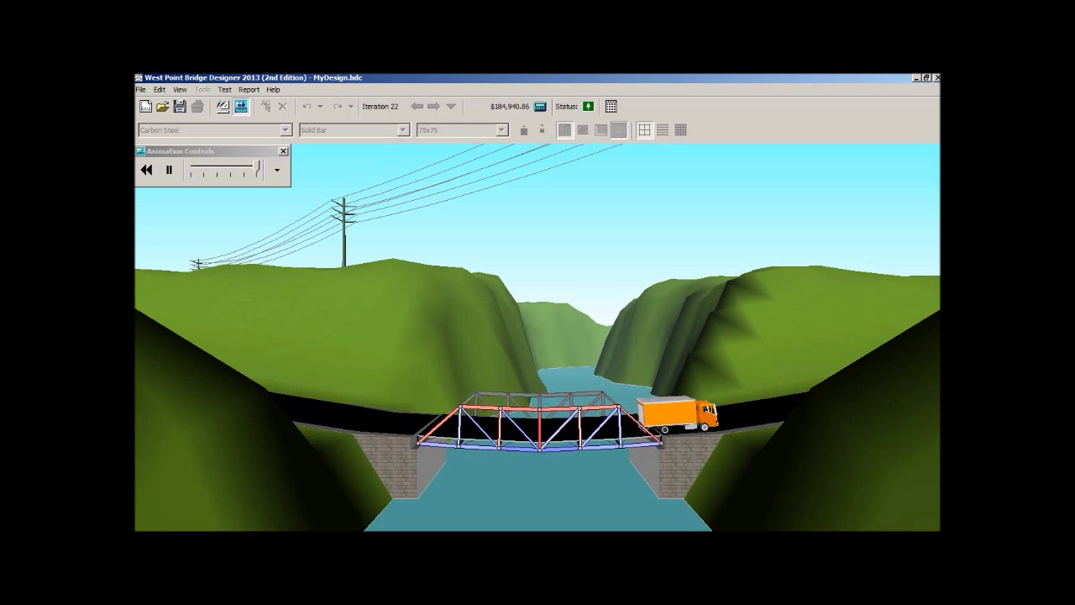
pyautogui.click(169, 169)
pyautogui.click(224, 89)
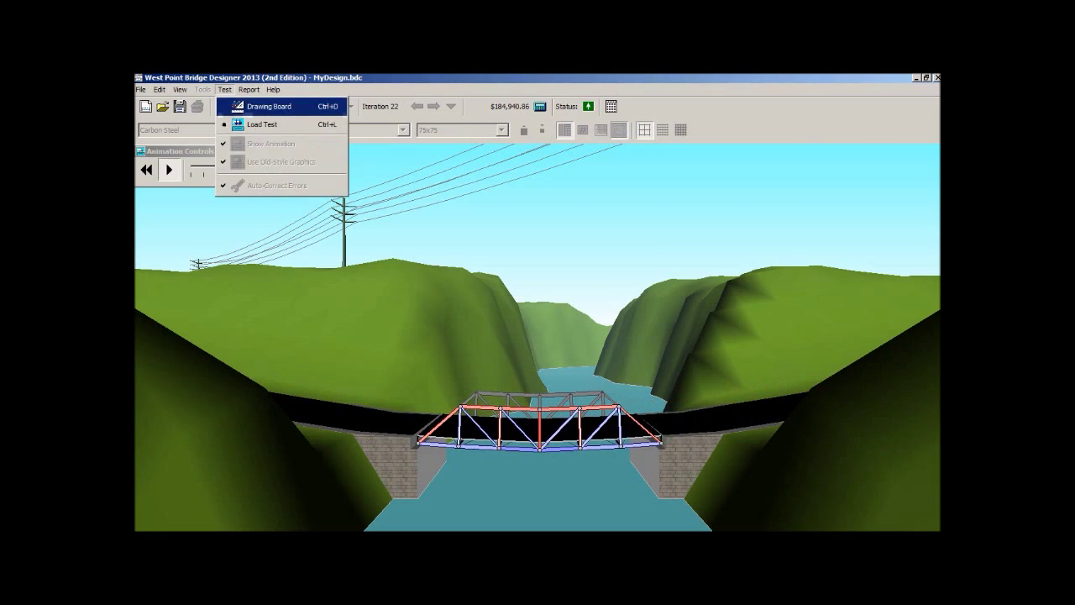
pyautogui.click(264, 106)
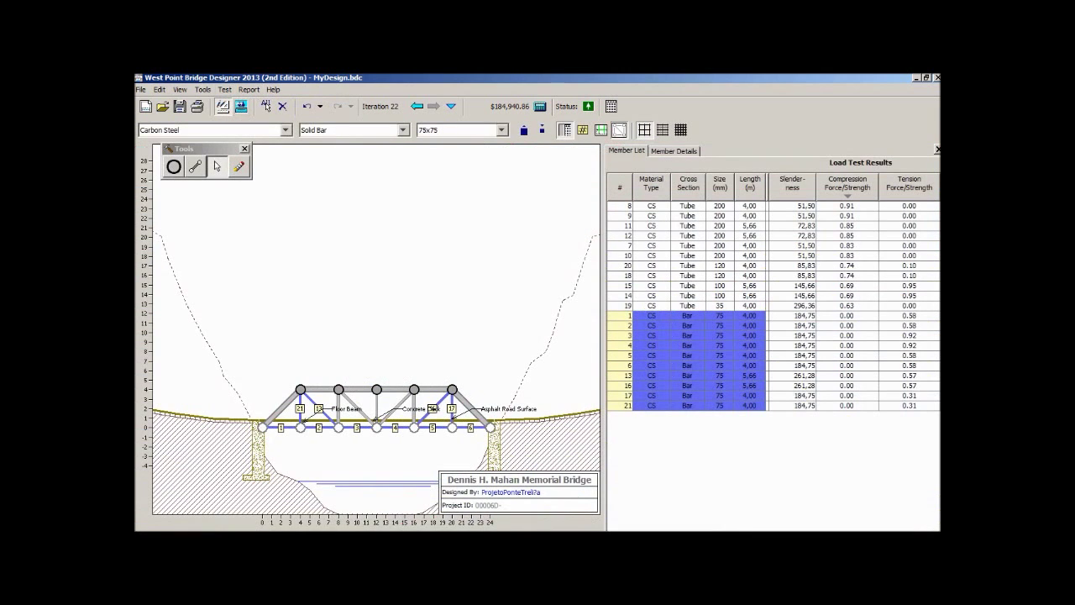
# Compare the tension force/strength ratios of solid-bar members 1 to 4 in the load test results
pyautogui.click(910, 316)
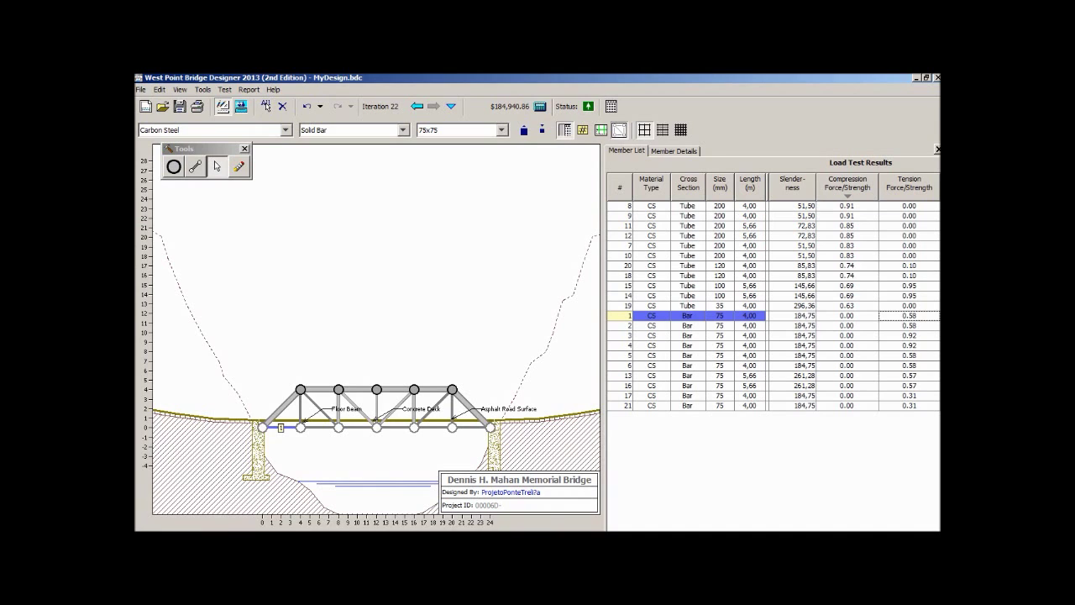
pyautogui.press('Down')
pyautogui.press('Down')
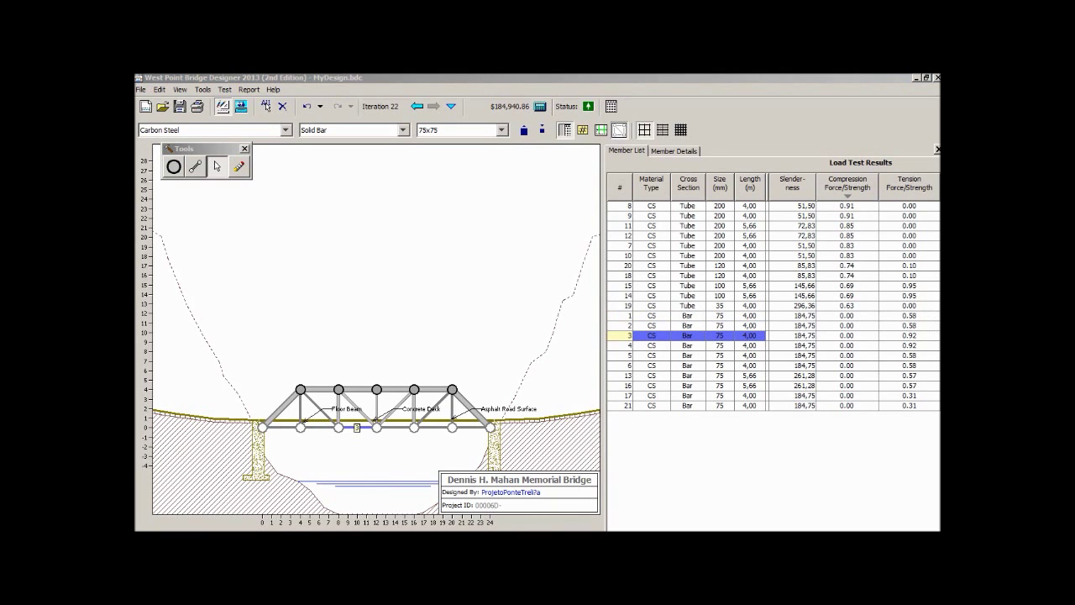
pyautogui.click(910, 346)
pyautogui.click(910, 335)
pyautogui.click(720, 345)
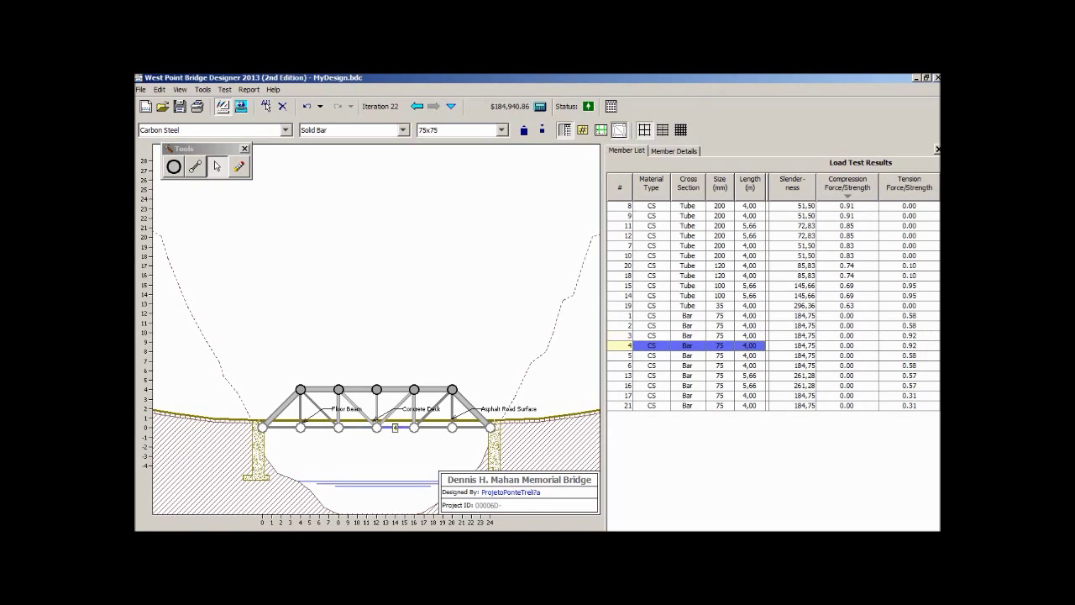
pyautogui.click(909, 336)
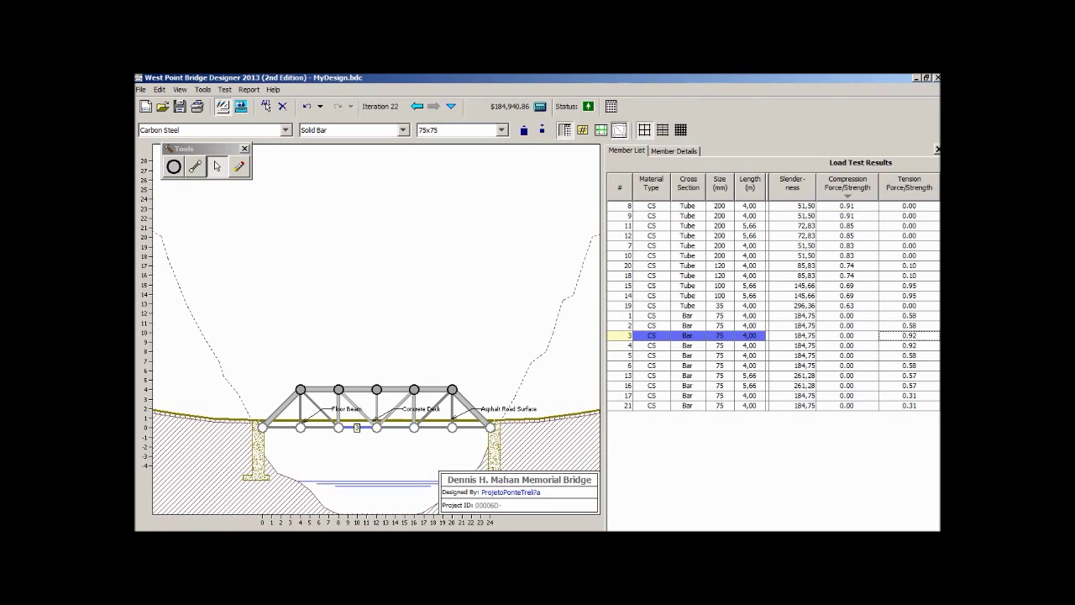
# Select solid-bar members 1, 2, 5, 6, 13, 16, 17 and 21, leaving out 3 and 4, and reduce them to size 70x70
pyautogui.click(720, 316)
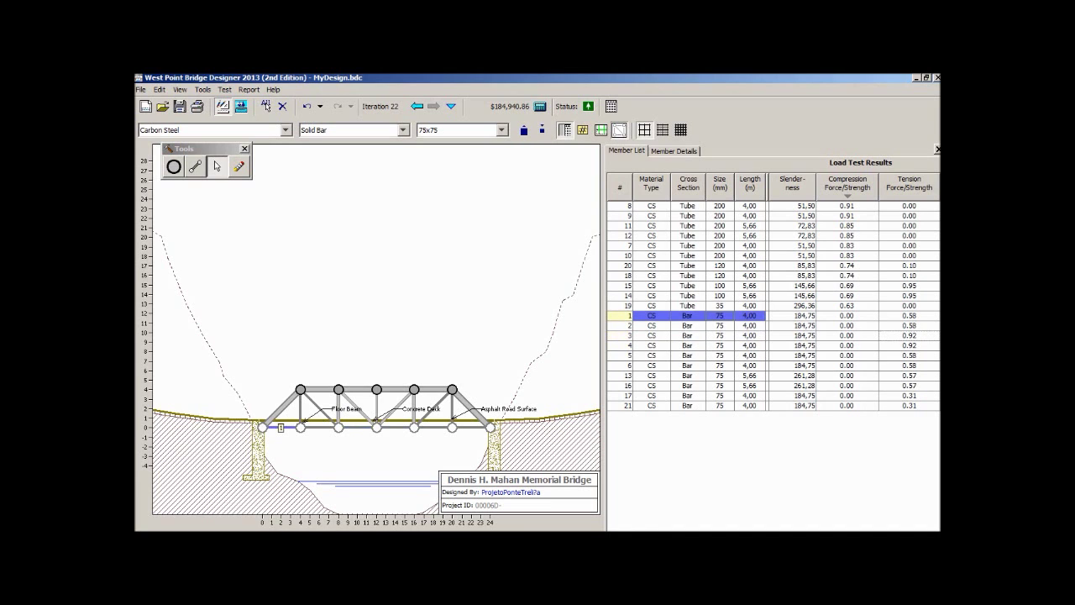
pyautogui.keyDown('ctrl'); pyautogui.click(720, 326); pyautogui.keyUp('ctrl')
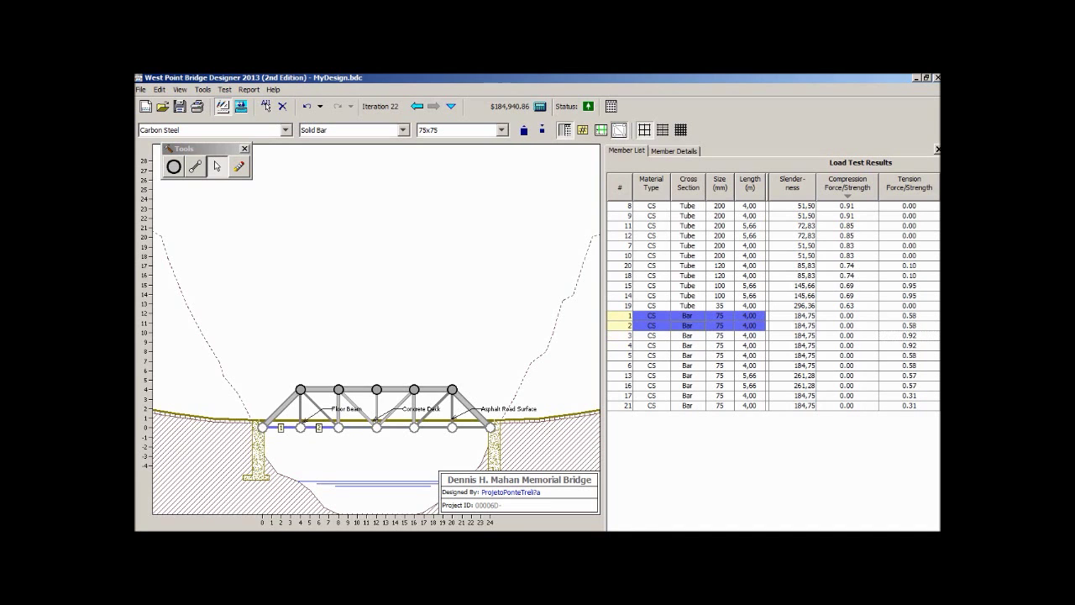
pyautogui.keyDown('ctrl'); pyautogui.click(720, 356); pyautogui.keyUp('ctrl')
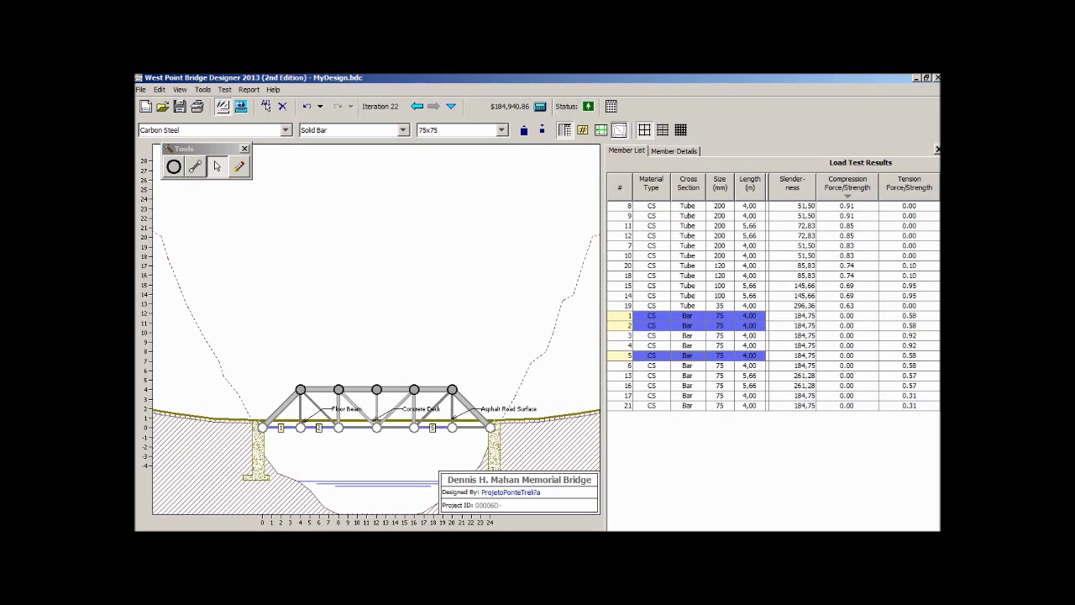
pyautogui.keyDown('ctrl'); pyautogui.click(720, 366); pyautogui.keyUp('ctrl')
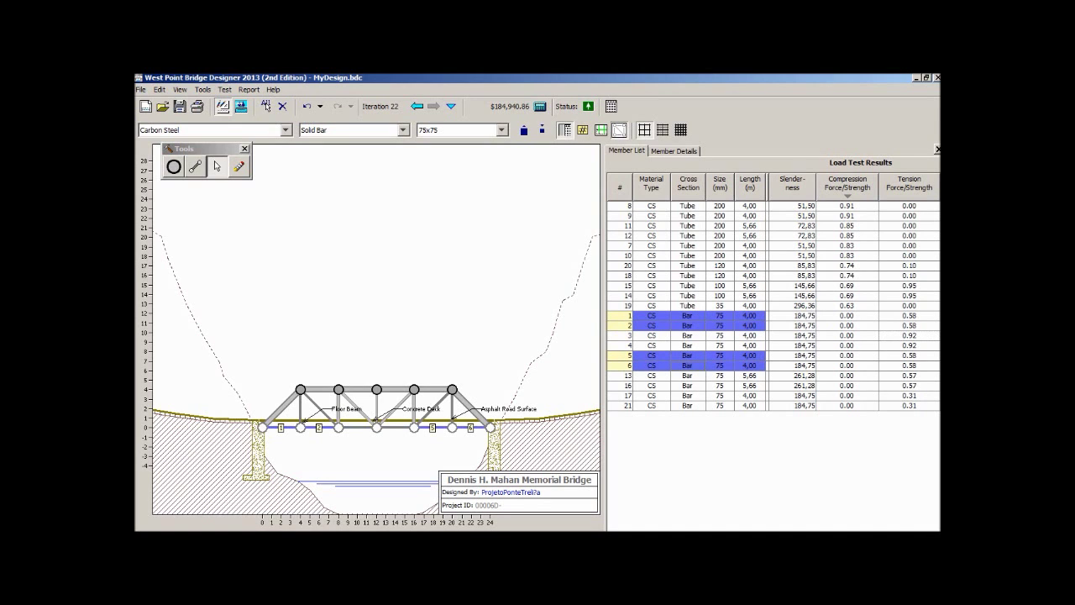
pyautogui.keyDown('ctrl'); pyautogui.click(720, 376); pyautogui.keyUp('ctrl')
pyautogui.keyDown('ctrl'); pyautogui.click(720, 385); pyautogui.keyUp('ctrl')
pyautogui.keyDown('ctrl'); pyautogui.click(720, 395); pyautogui.keyUp('ctrl')
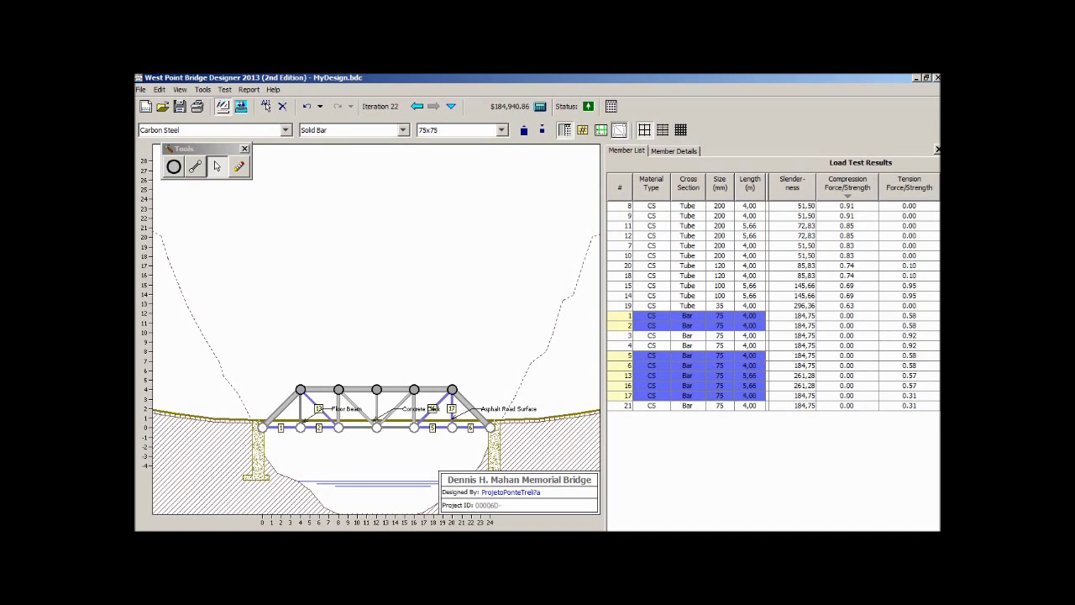
pyautogui.keyDown('ctrl'); pyautogui.click(720, 406); pyautogui.keyUp('ctrl')
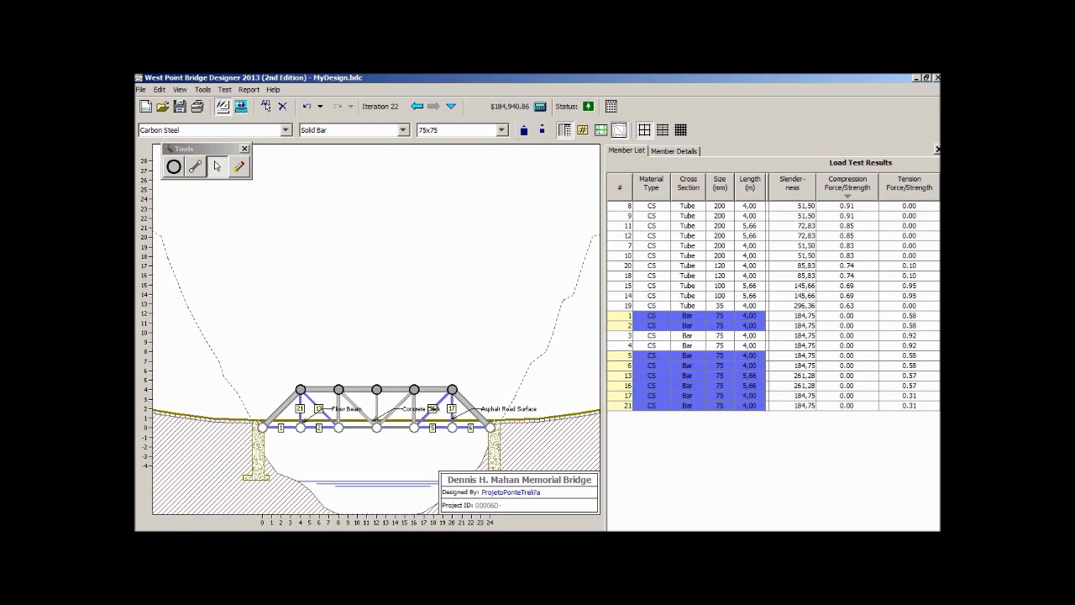
pyautogui.click(502, 130)
pyautogui.press('Return')
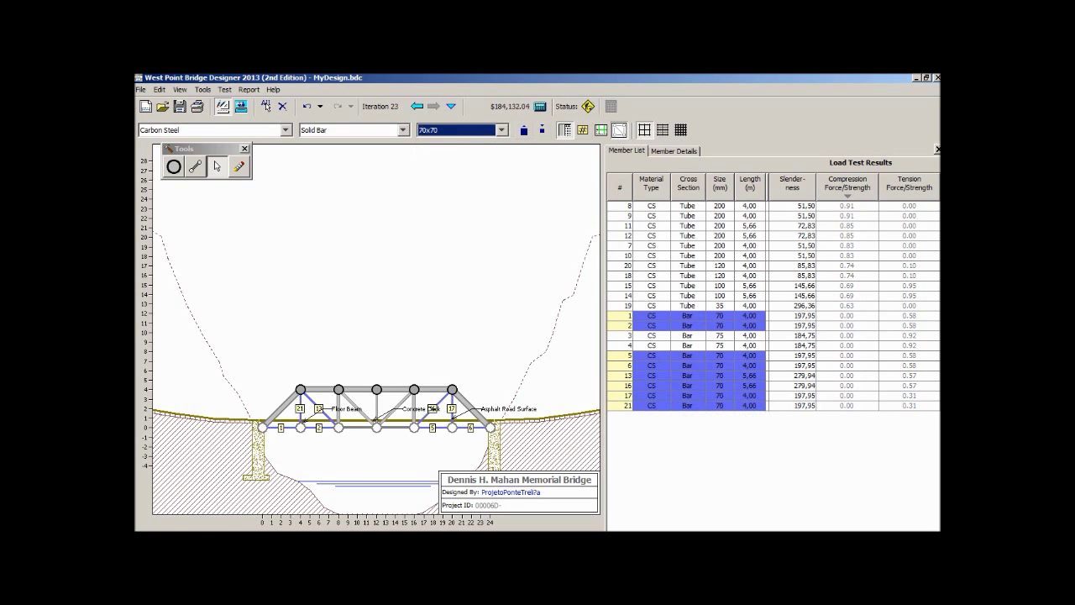
# Load-test the bridge with the eight 70x70 bars and return to the drawing board
pyautogui.click(224, 89)
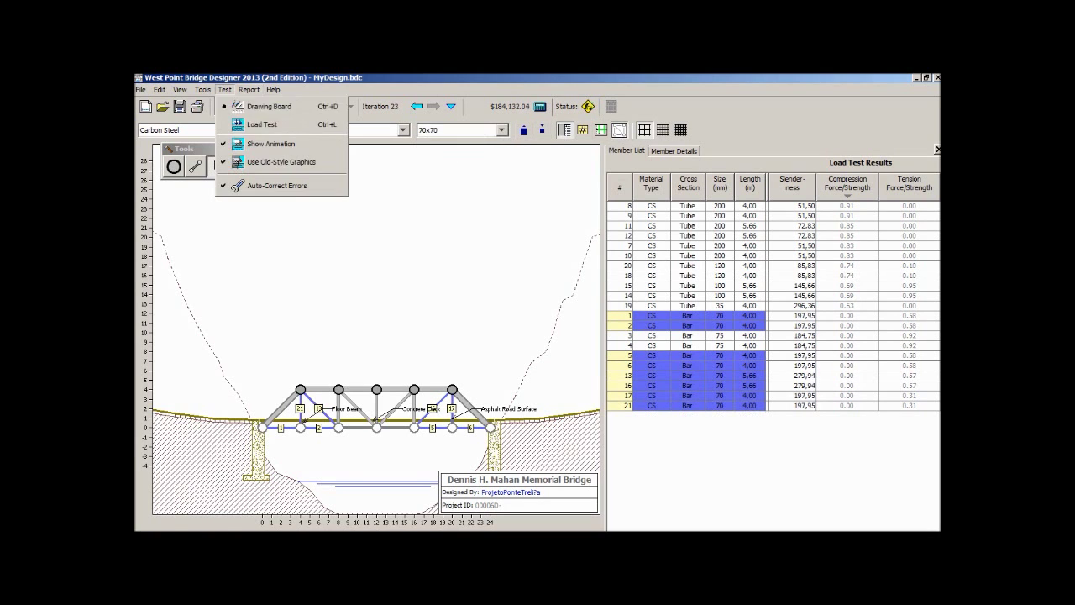
pyautogui.click(252, 122)
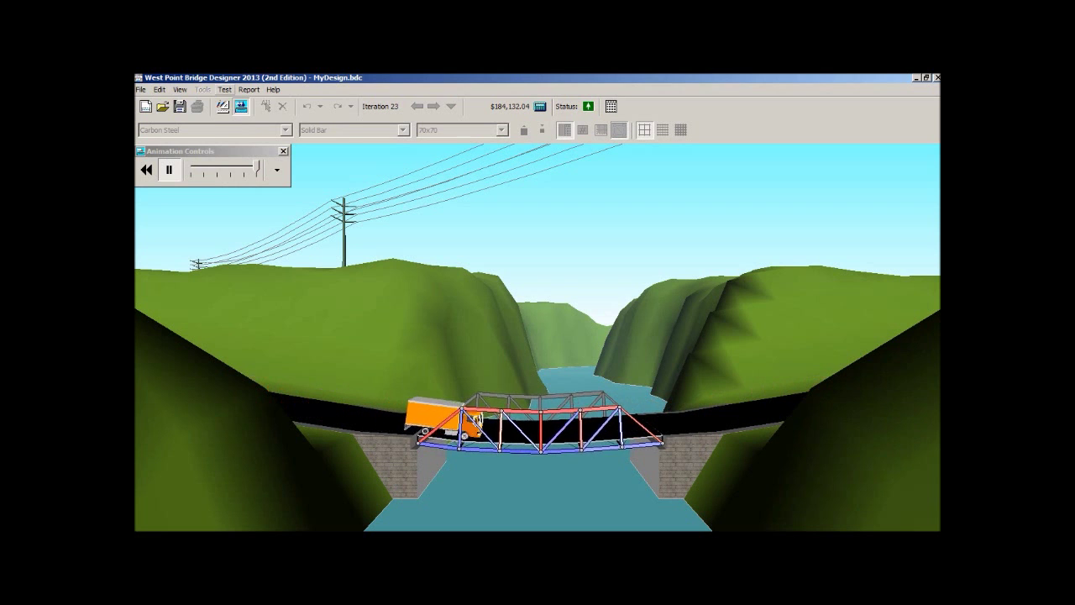
pyautogui.hotkey('alt', 't')
pyautogui.press('Return')
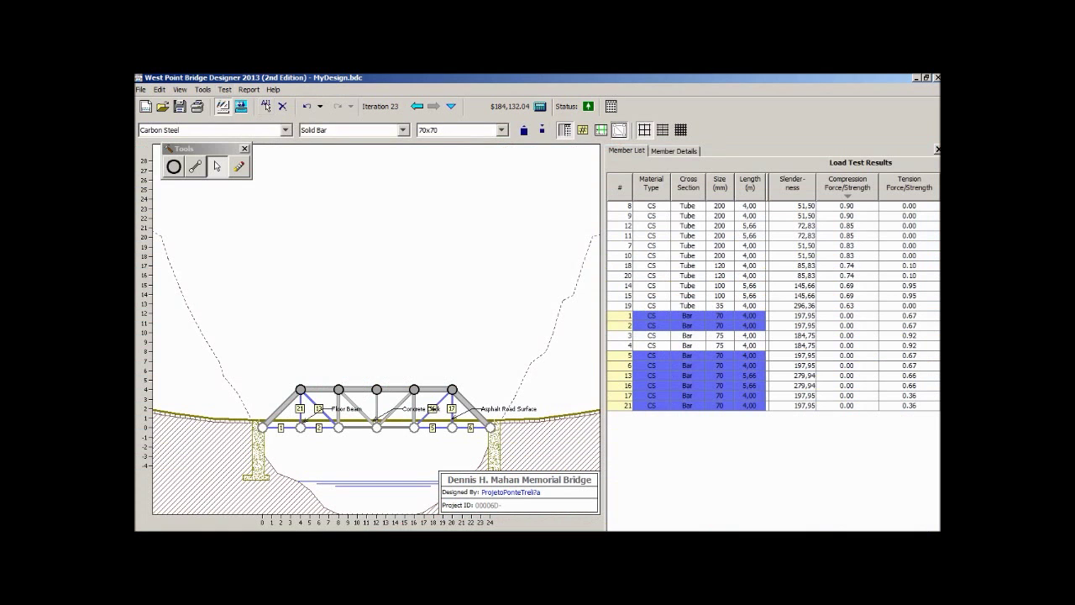
# Reduce the eight selected solid bars to size 65x65
pyautogui.click(502, 130)
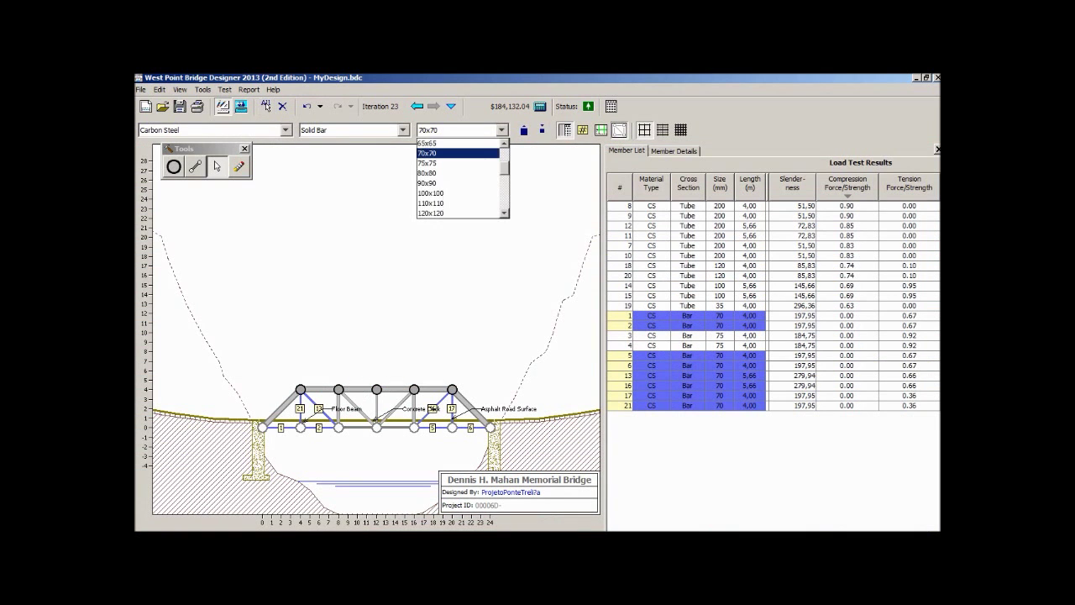
pyautogui.click(453, 142)
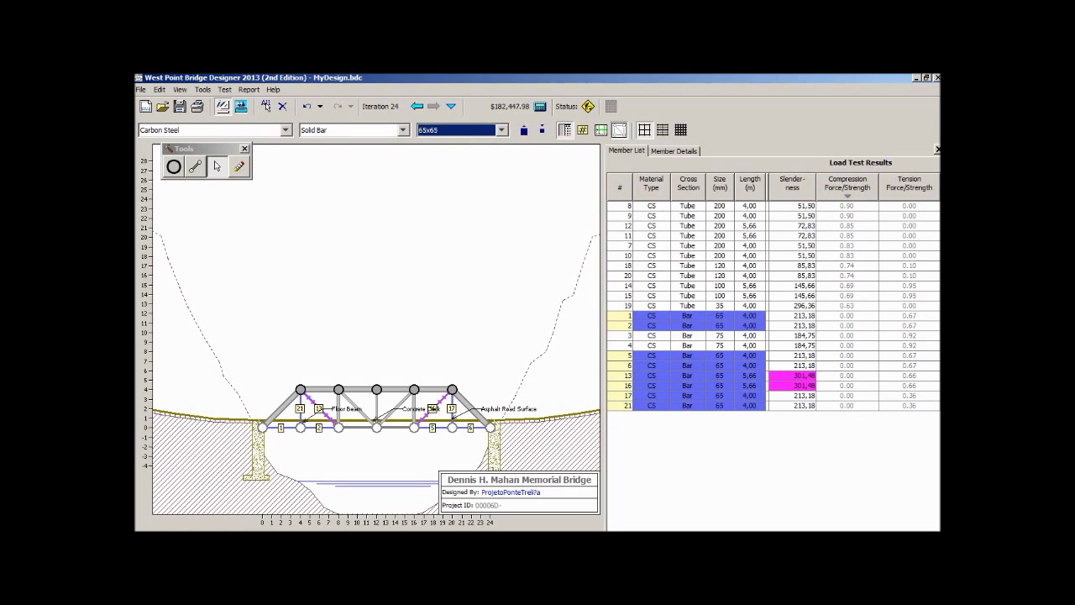
# Examine the slenderness of the two solid-bar diagonals, members 13 and 16, in the member list
pyautogui.click(699, 376)
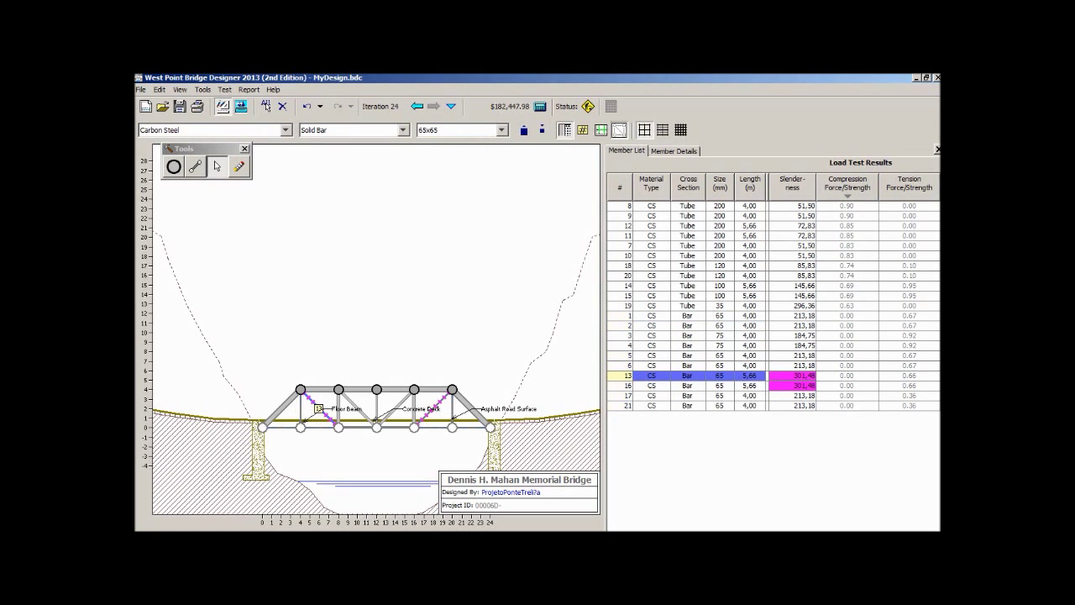
pyautogui.click(699, 386)
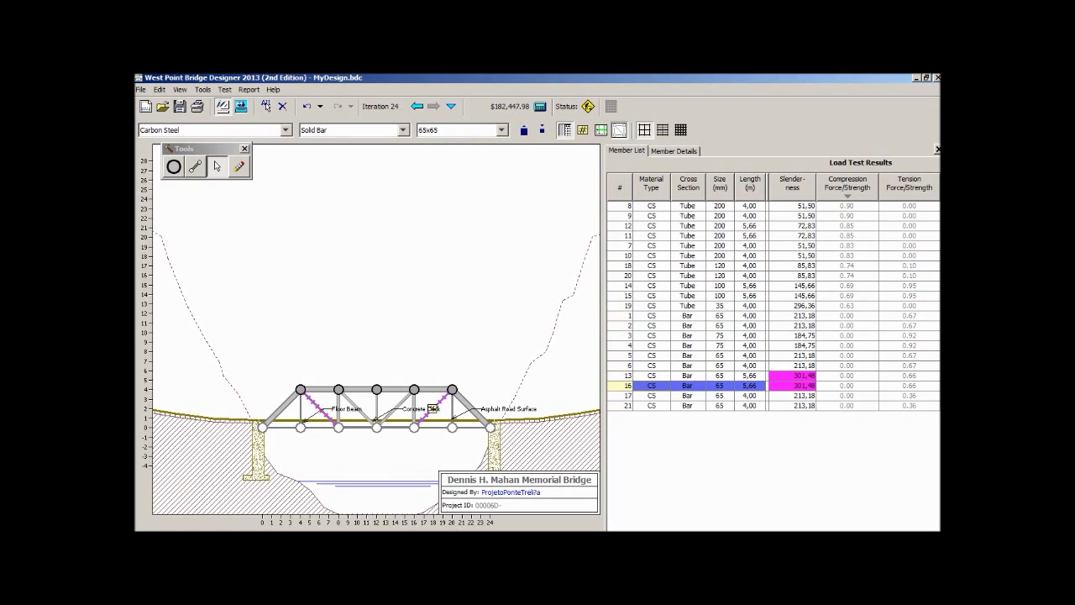
pyautogui.click(699, 375)
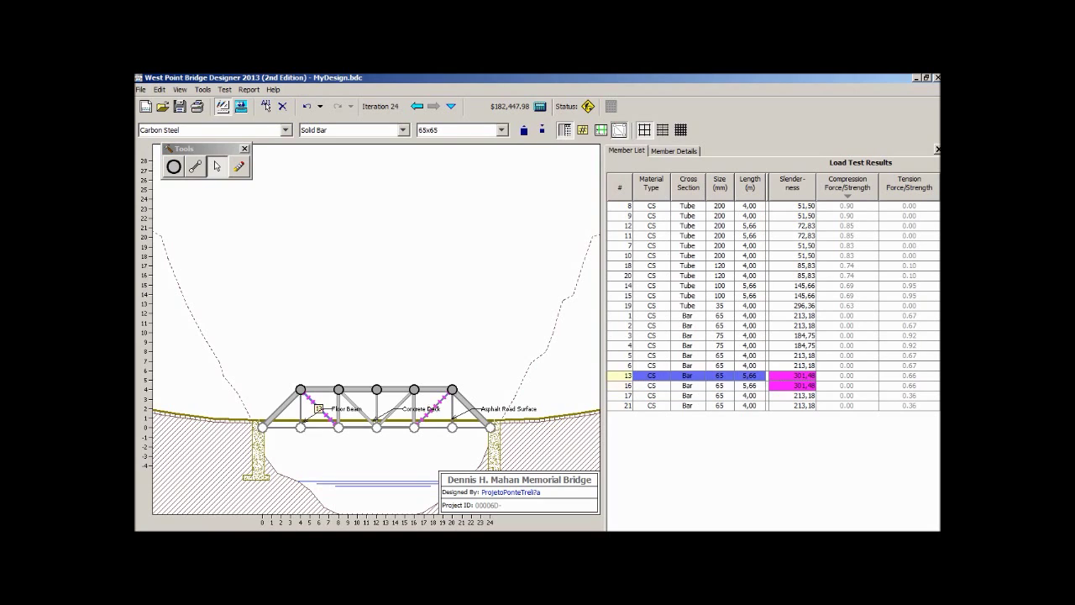
pyautogui.click(699, 385)
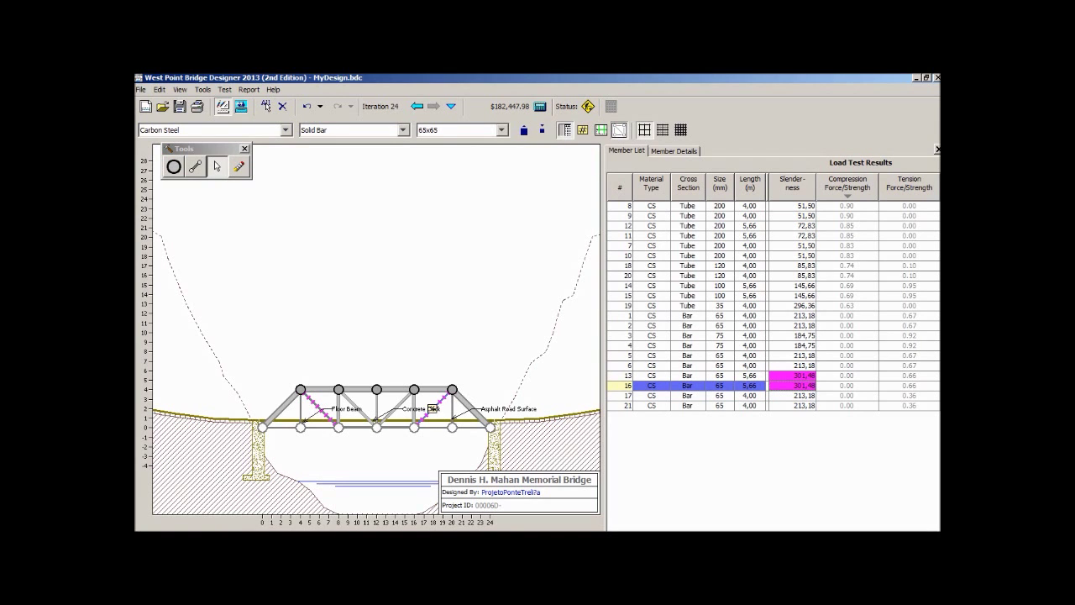
pyautogui.press('Up')
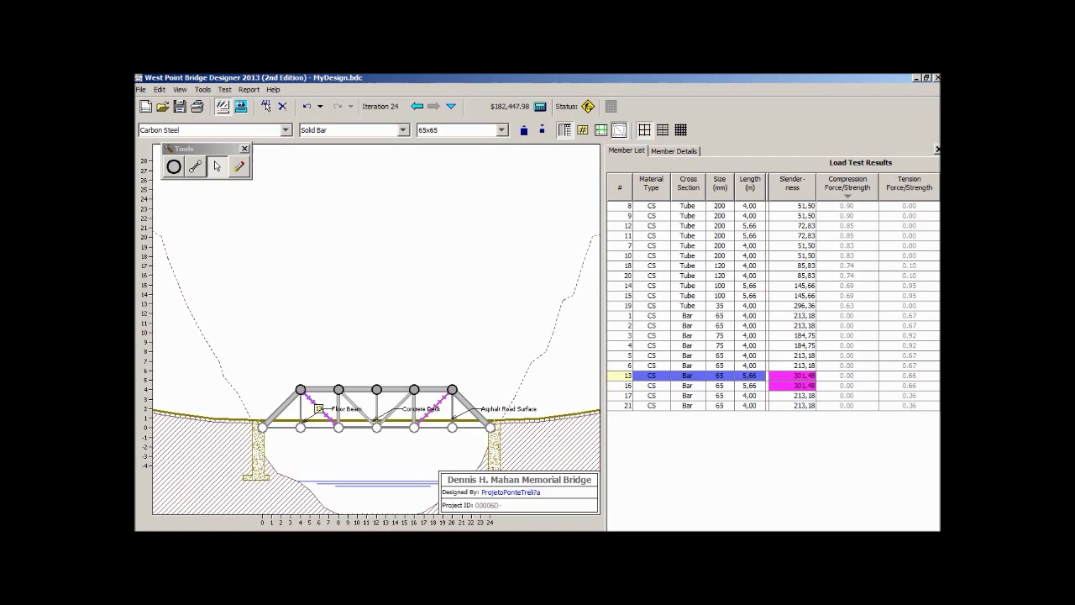
pyautogui.press('Down')
pyautogui.press('Up')
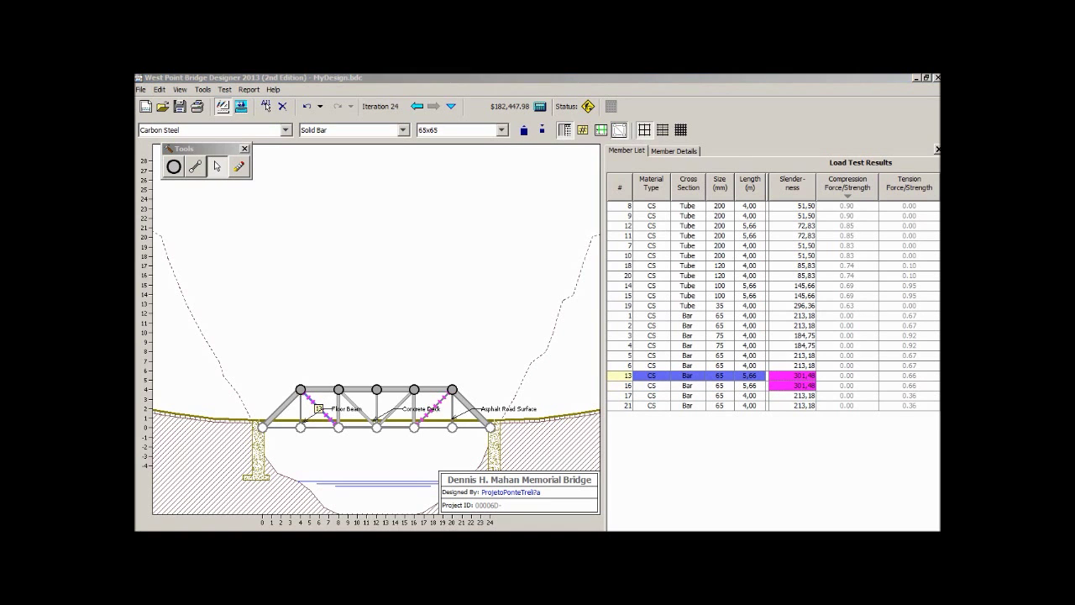
pyautogui.click(689, 386)
pyautogui.click(689, 375)
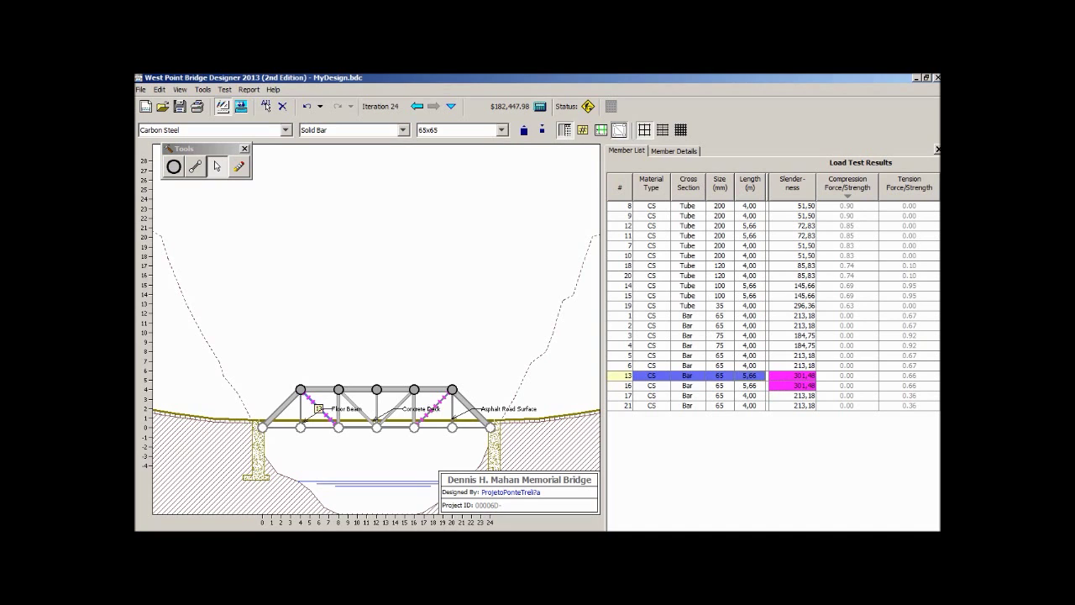
pyautogui.click(689, 385)
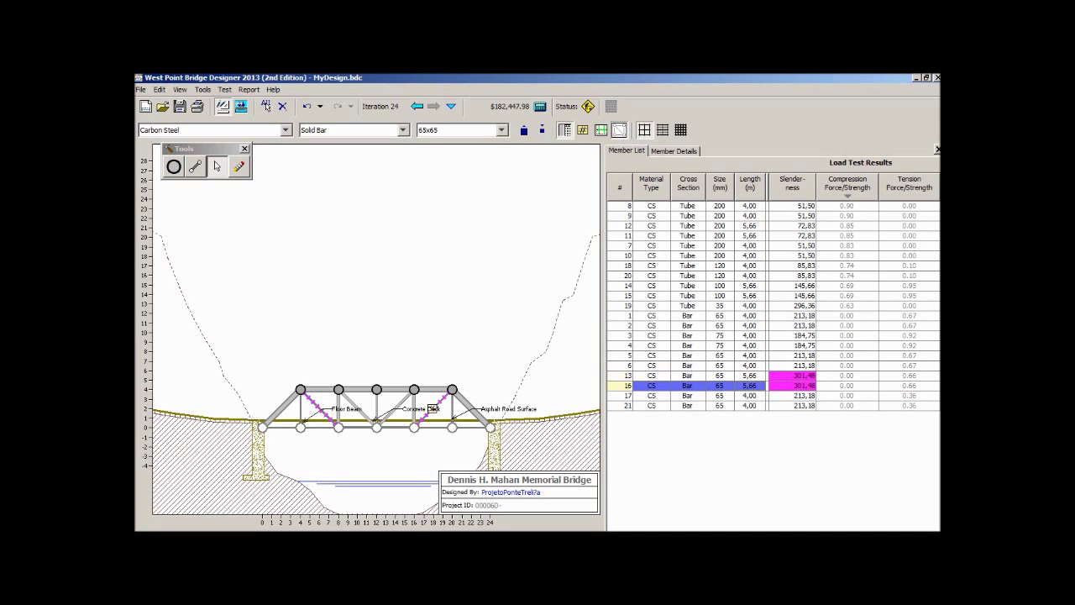
# Set solid-bar members 13 and 16 back to size 70x70, one after the other
pyautogui.click(689, 376)
pyautogui.click(502, 130)
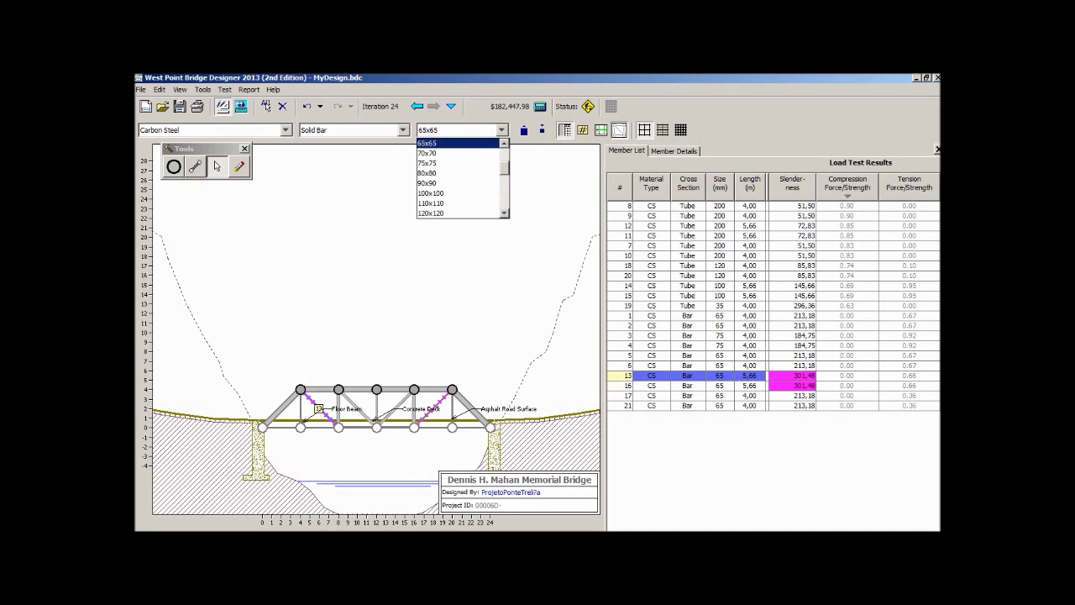
pyautogui.click(460, 153)
pyautogui.click(689, 385)
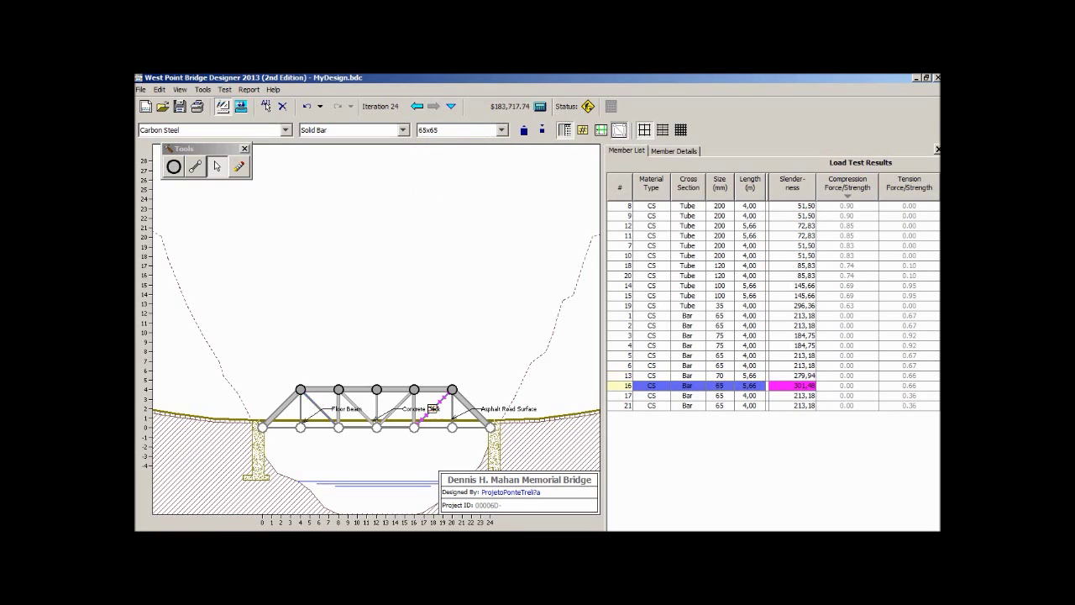
pyautogui.click(502, 130)
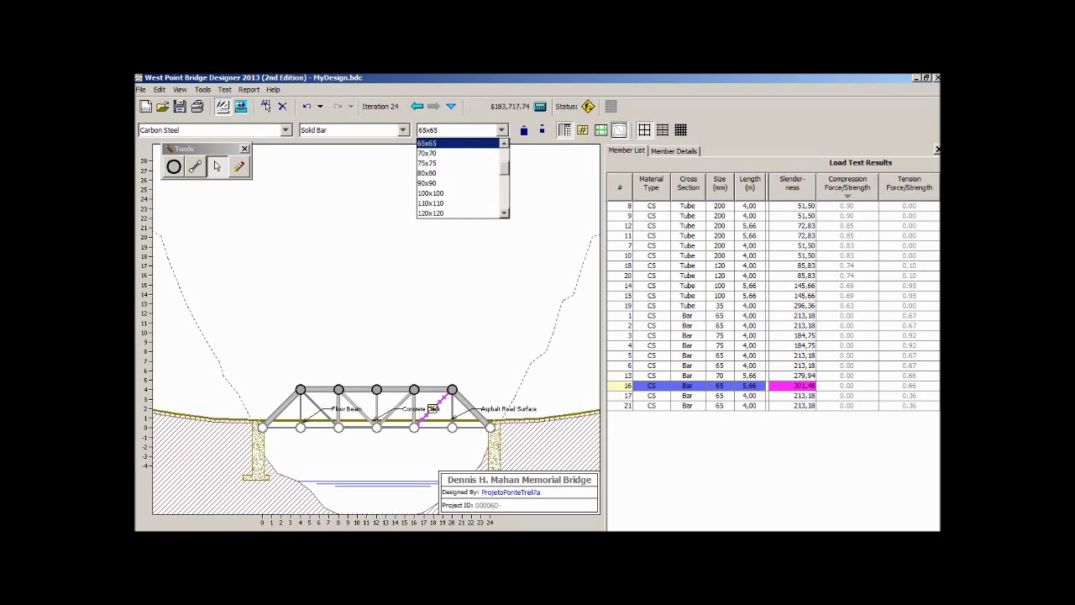
pyautogui.click(454, 154)
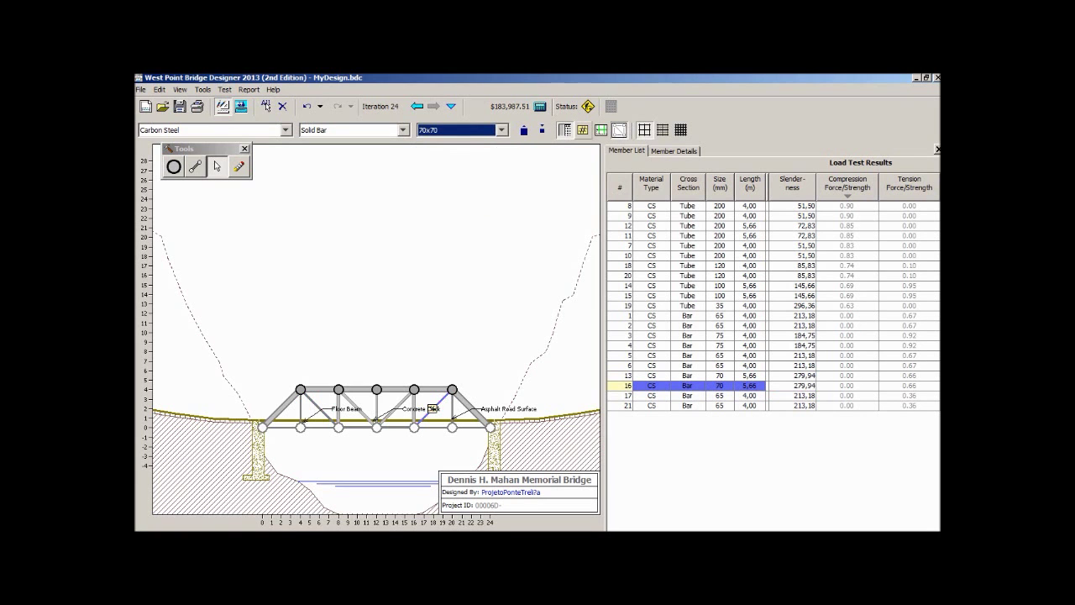
# Load-test the bridge with six bars at 65x65 and members 13 and 16 at 70x70
pyautogui.click(225, 89)
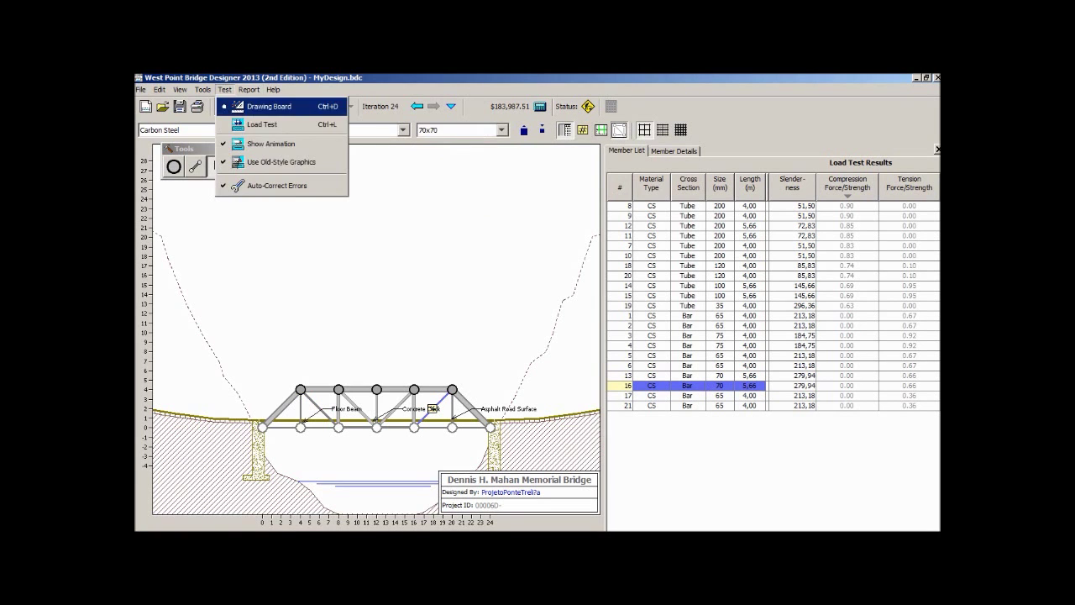
pyautogui.click(257, 122)
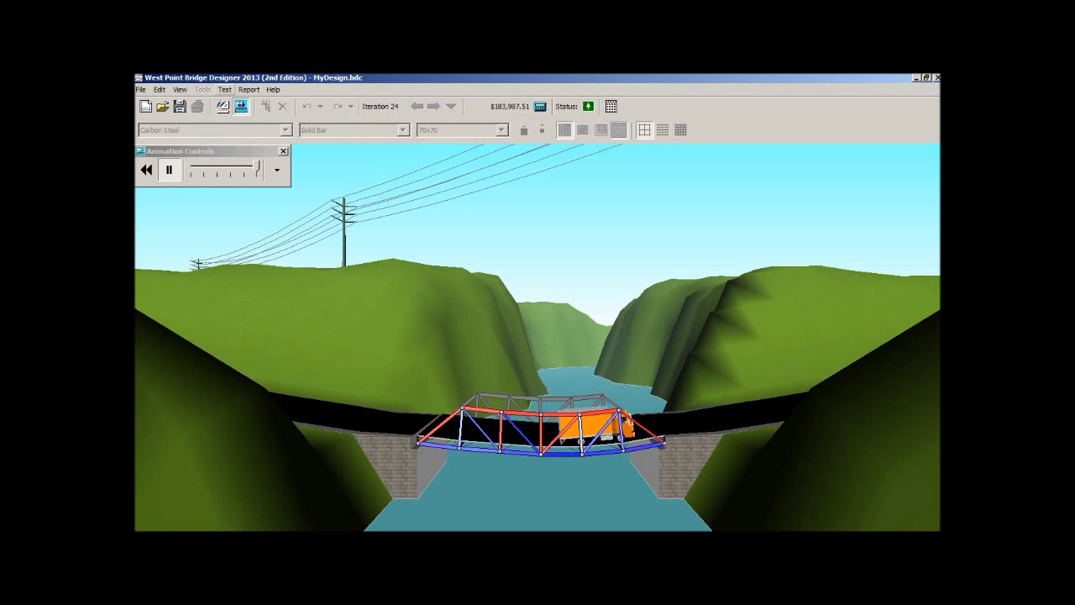
pyautogui.click(224, 89)
pyautogui.moveTo(249, 89)
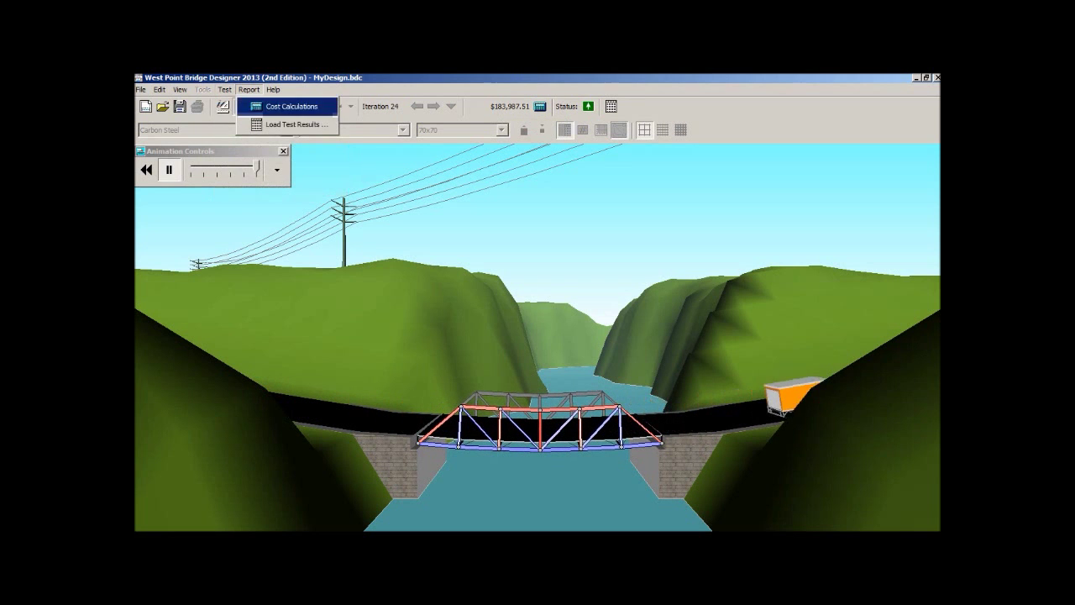
pyautogui.press('Escape')
# Try two slower truck speeds in the load test animation and return to the fastest setting, 30 km/hr
pyautogui.moveTo(256, 170); pyautogui.dragTo(235, 171)
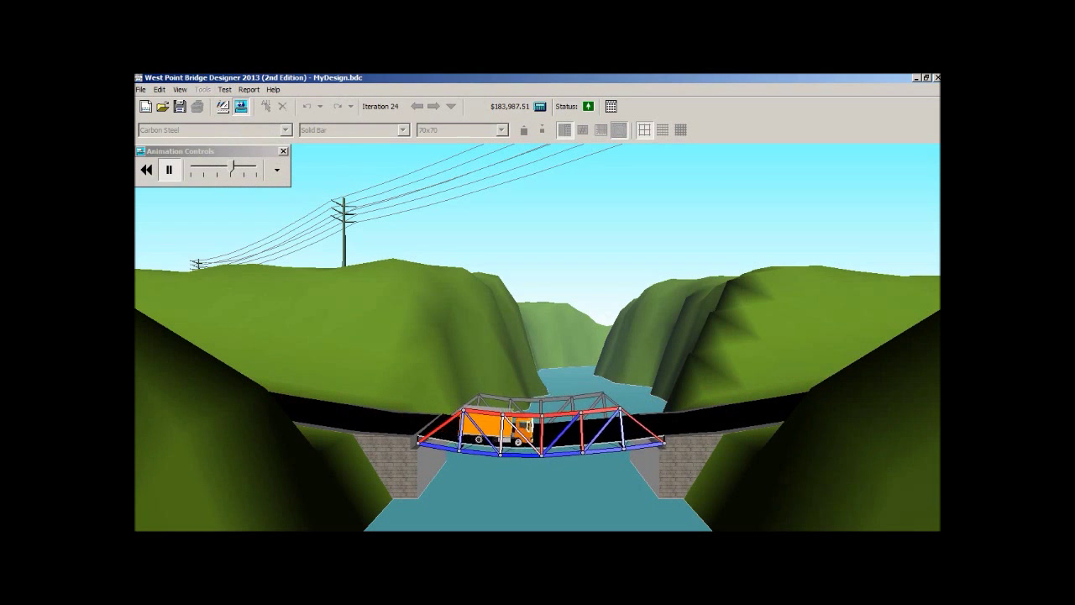
pyautogui.moveTo(233, 168); pyautogui.dragTo(219, 168)
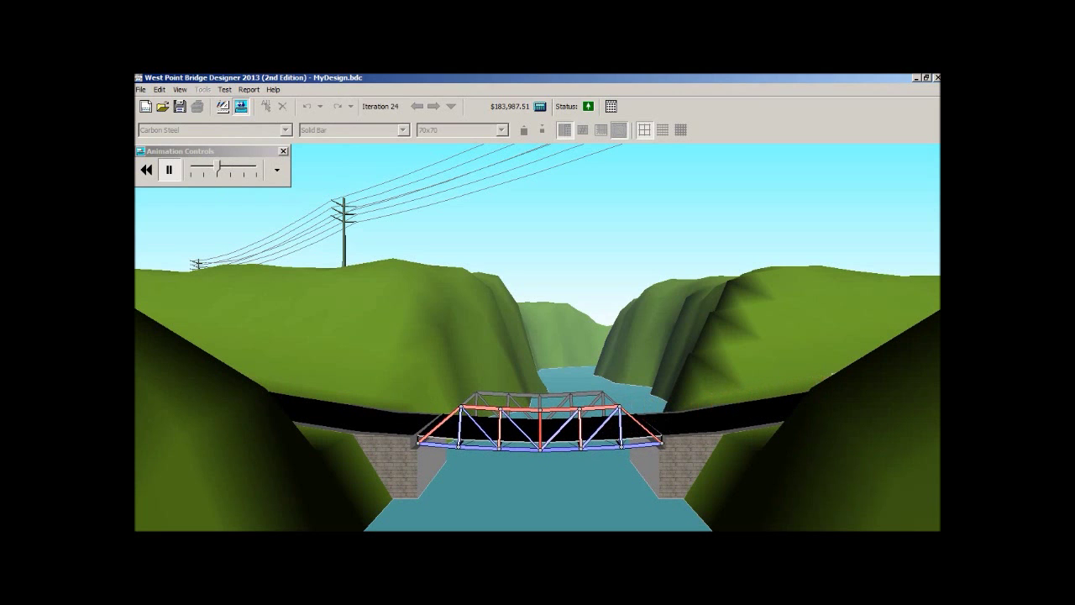
pyautogui.moveTo(218, 168); pyautogui.dragTo(256, 168)
# Expand the animation options and preview the colors, smoothing, truck, abutments and background each switched off and back on
pyautogui.click(276, 169)
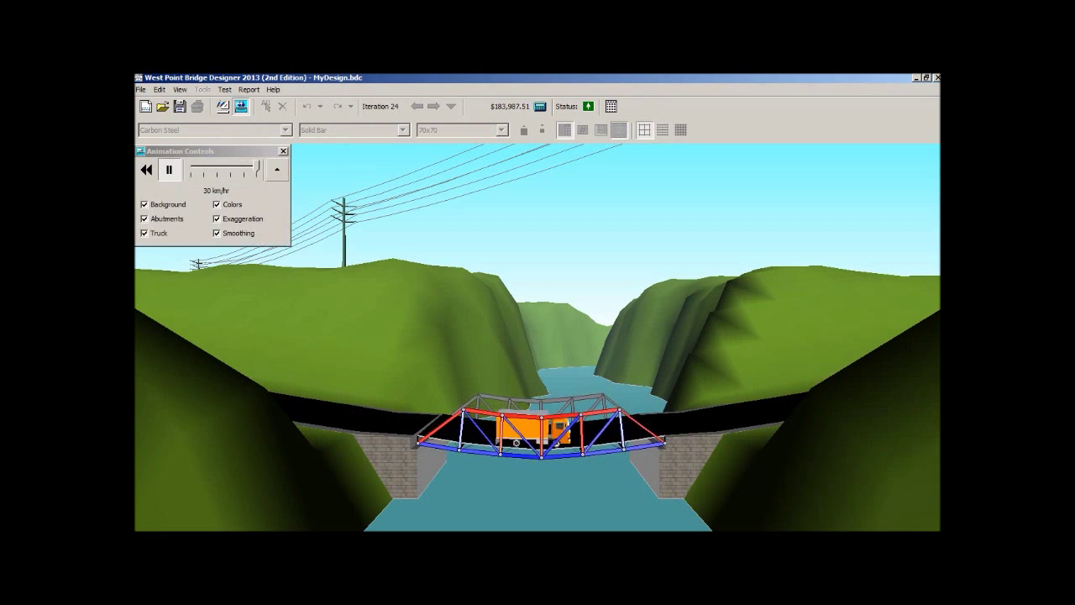
pyautogui.click(216, 204)
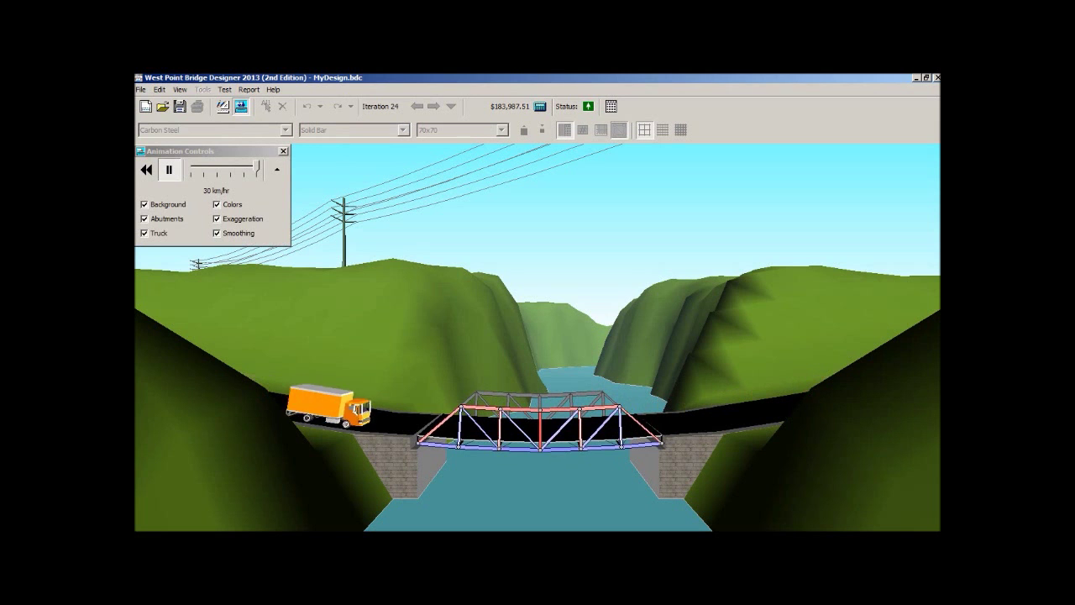
pyautogui.click(216, 232)
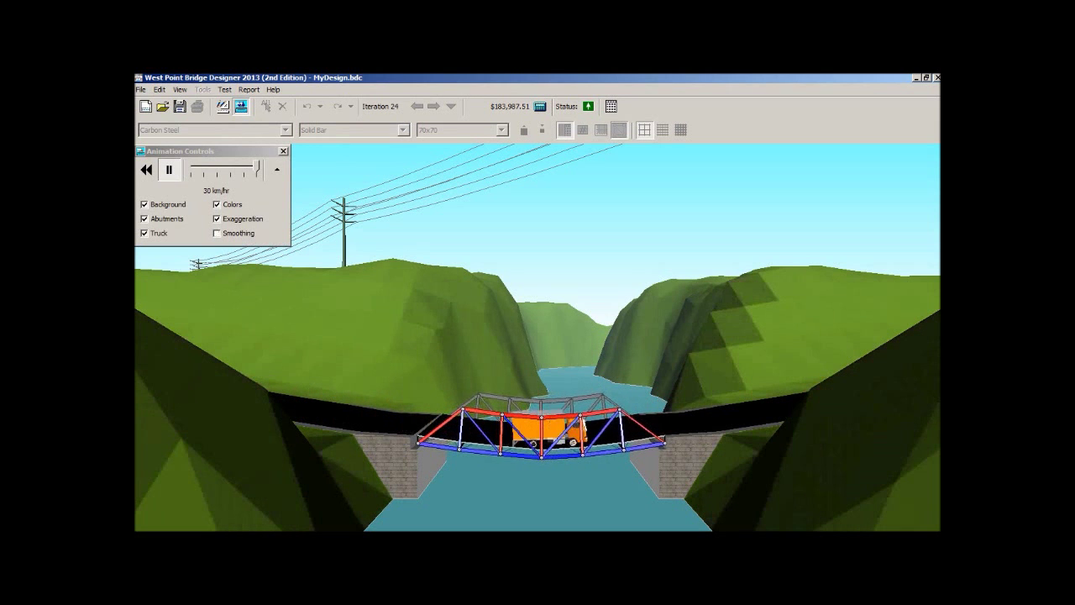
pyautogui.click(217, 233)
pyautogui.click(145, 233)
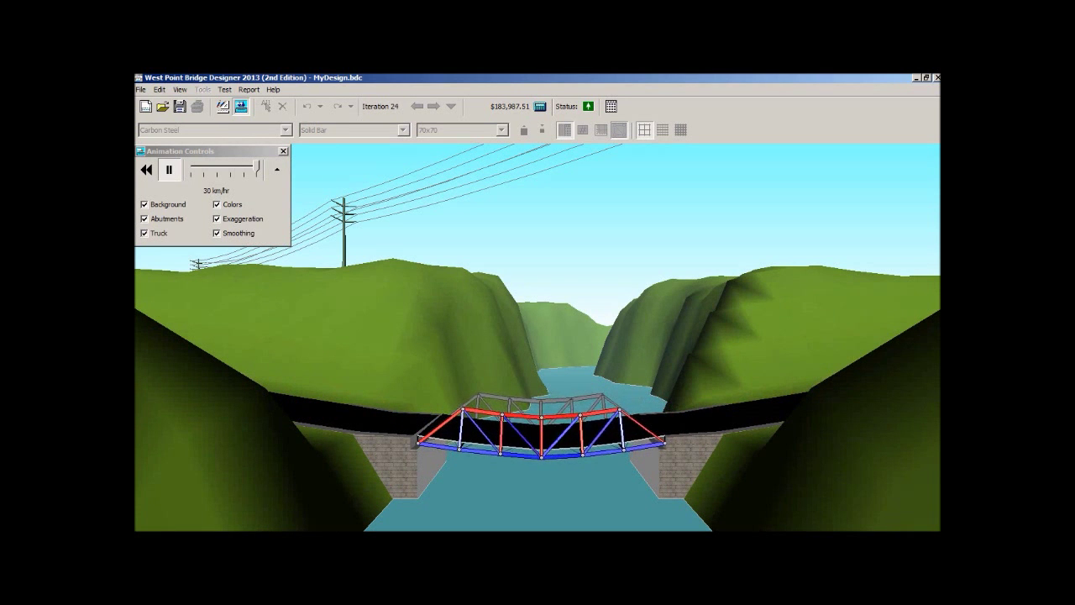
pyautogui.click(144, 219)
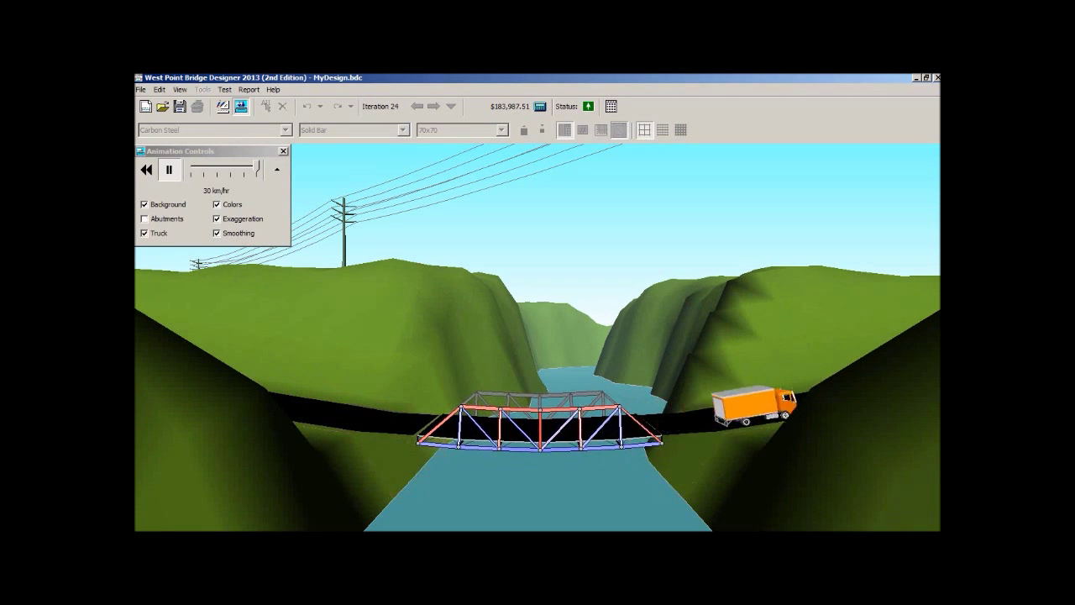
pyautogui.click(145, 219)
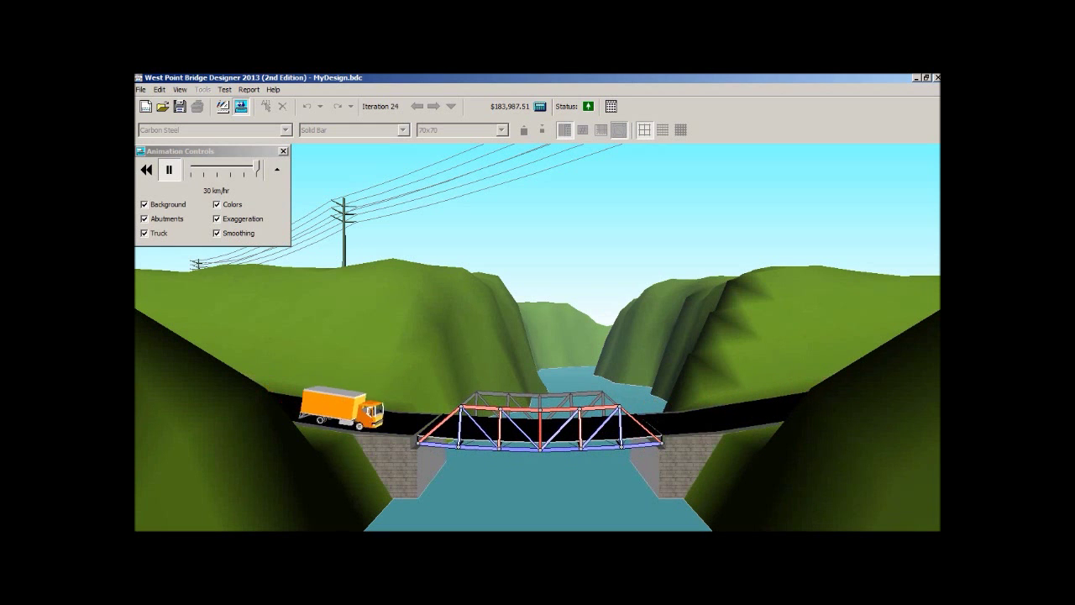
pyautogui.click(144, 204)
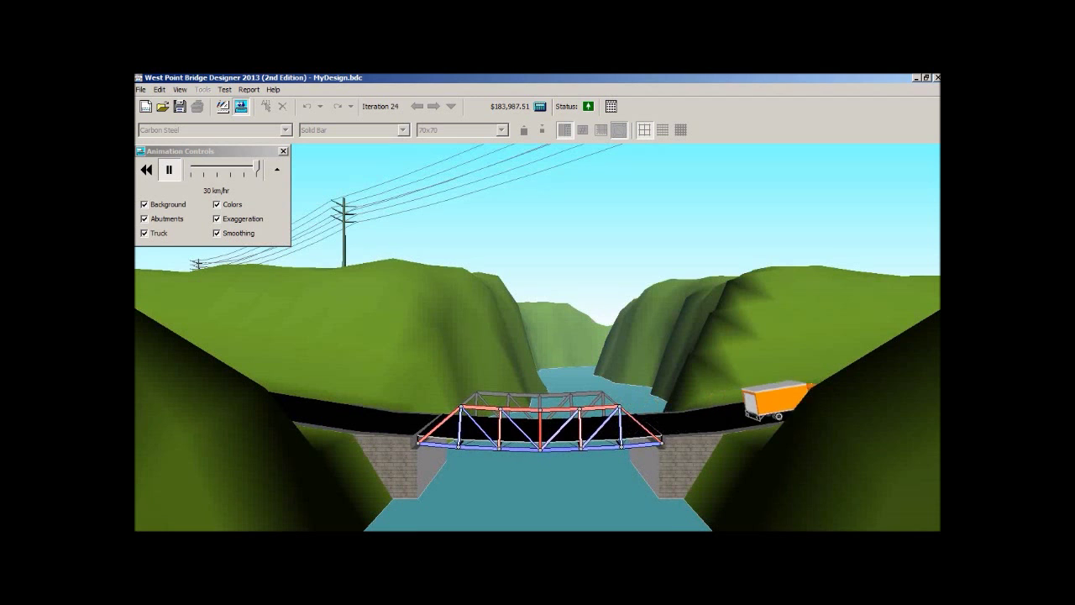
# Slow the truck to 7 km/hr in the load test animation
pyautogui.moveTo(257, 168); pyautogui.dragTo(195, 168)
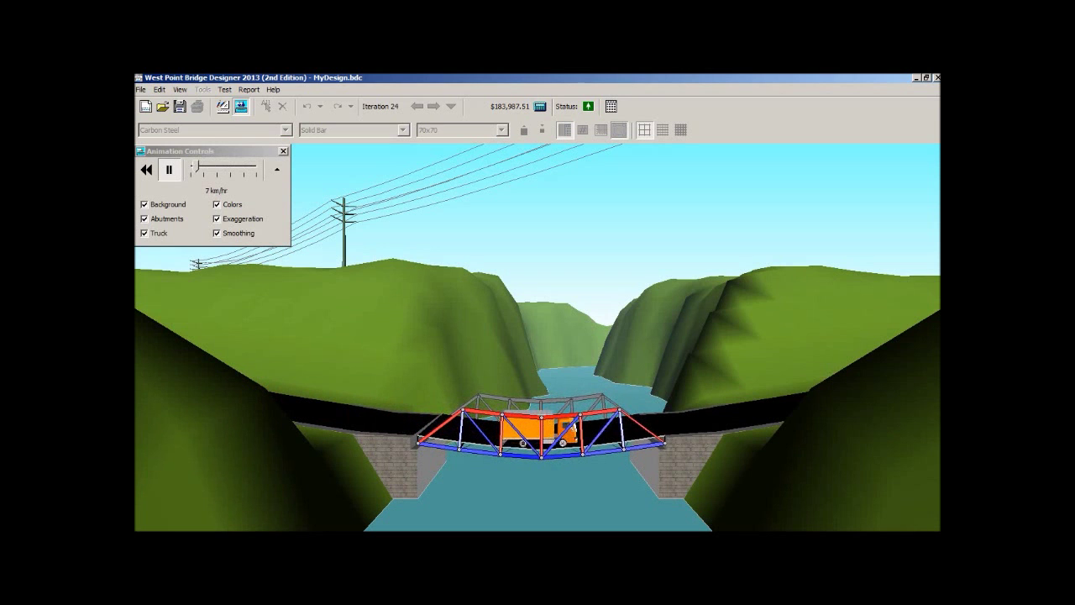
# Set the truck animation speed to 30 km/hr with the animation controls collapsed, and return to the drawing board
pyautogui.moveTo(196, 168); pyautogui.dragTo(257, 168)
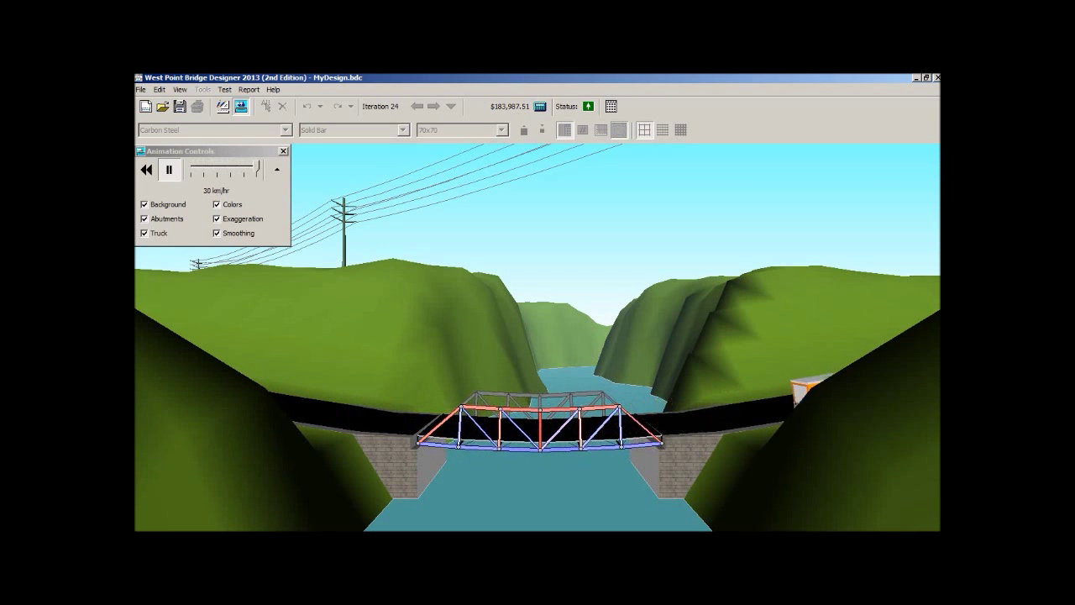
pyautogui.click(277, 169)
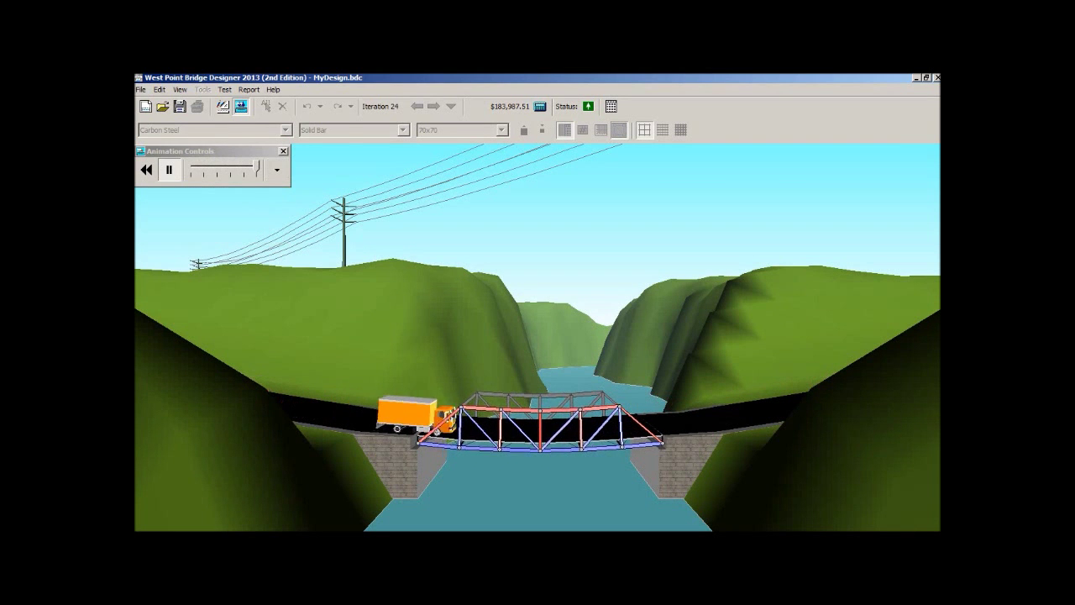
pyautogui.click(224, 89)
pyautogui.click(268, 106)
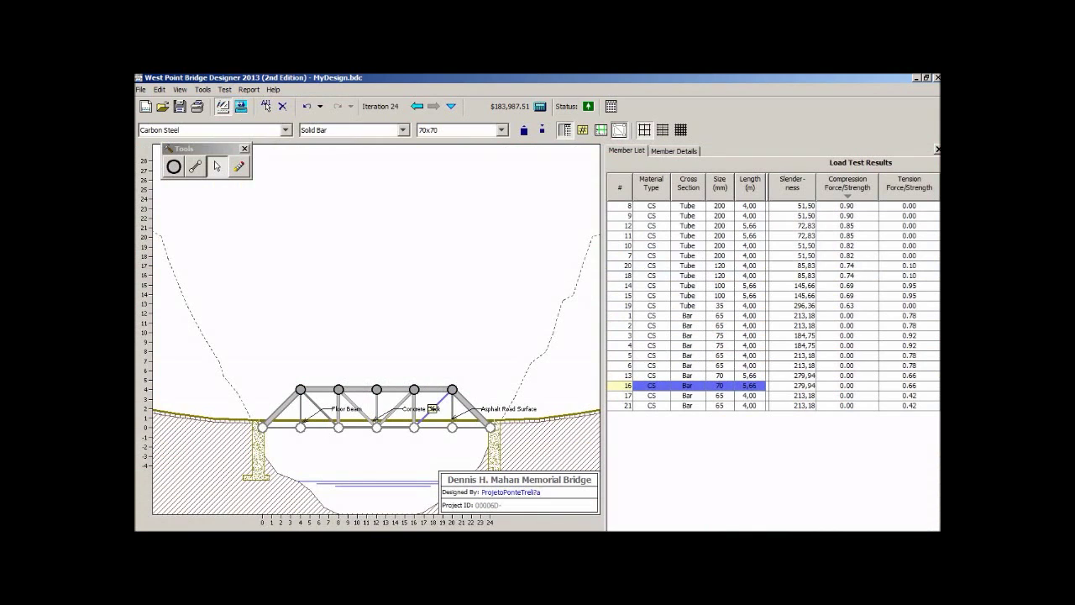
# Reduce the solid bars of members 1, 2, 5, 6, 17 and 21 to size 60x60
pyautogui.click(358, 428)
pyautogui.click(280, 427)
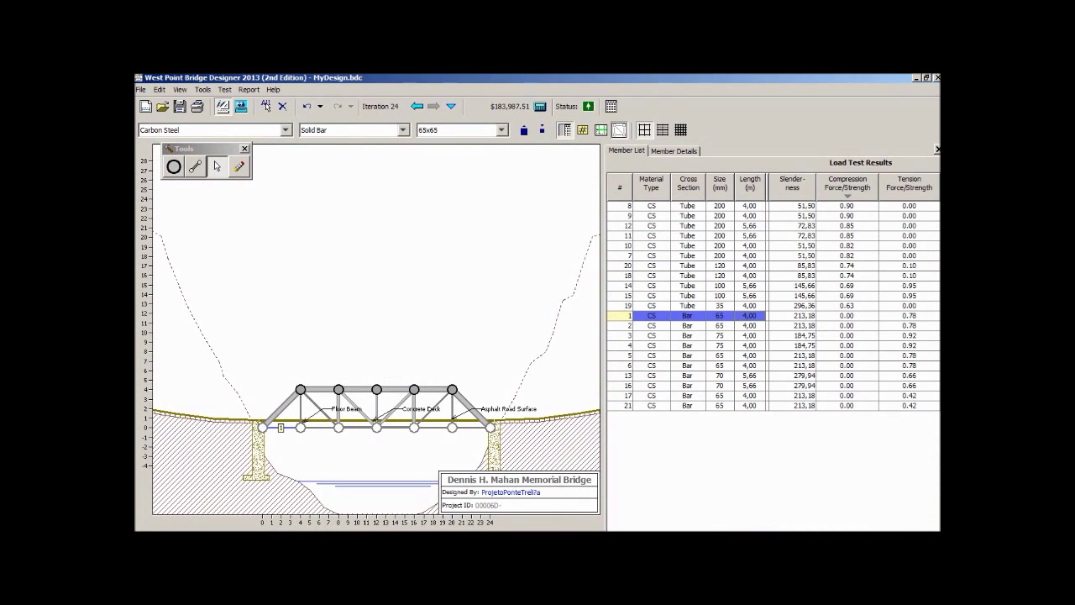
pyautogui.click(909, 316)
pyautogui.click(909, 336)
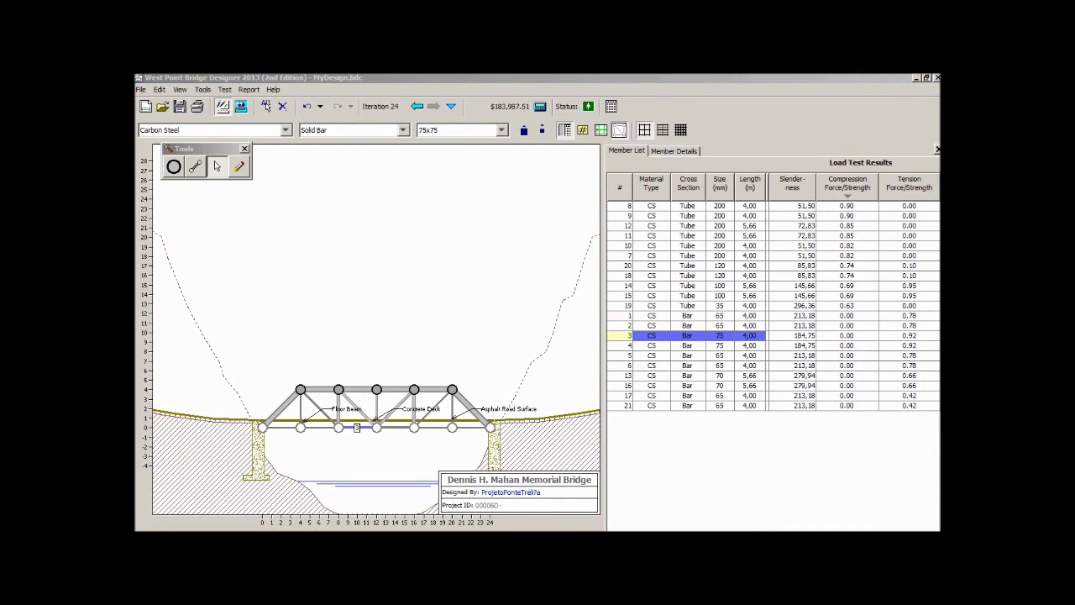
pyautogui.click(699, 316)
pyautogui.keyDown('shift'); pyautogui.click(699, 326); pyautogui.keyUp('shift')
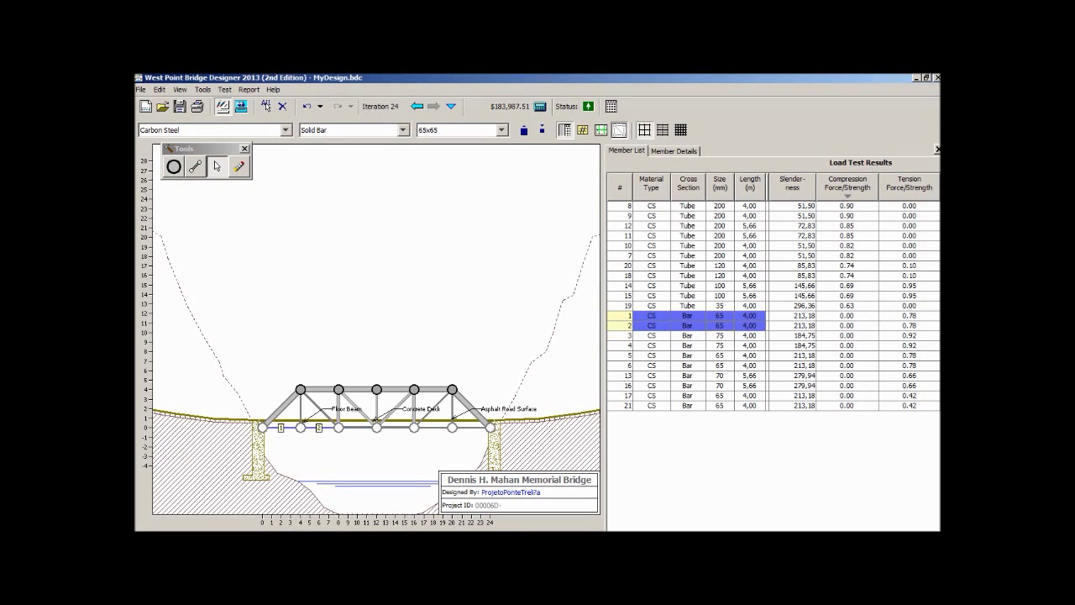
pyautogui.keyDown('ctrl'); pyautogui.click(699, 356); pyautogui.keyUp('ctrl')
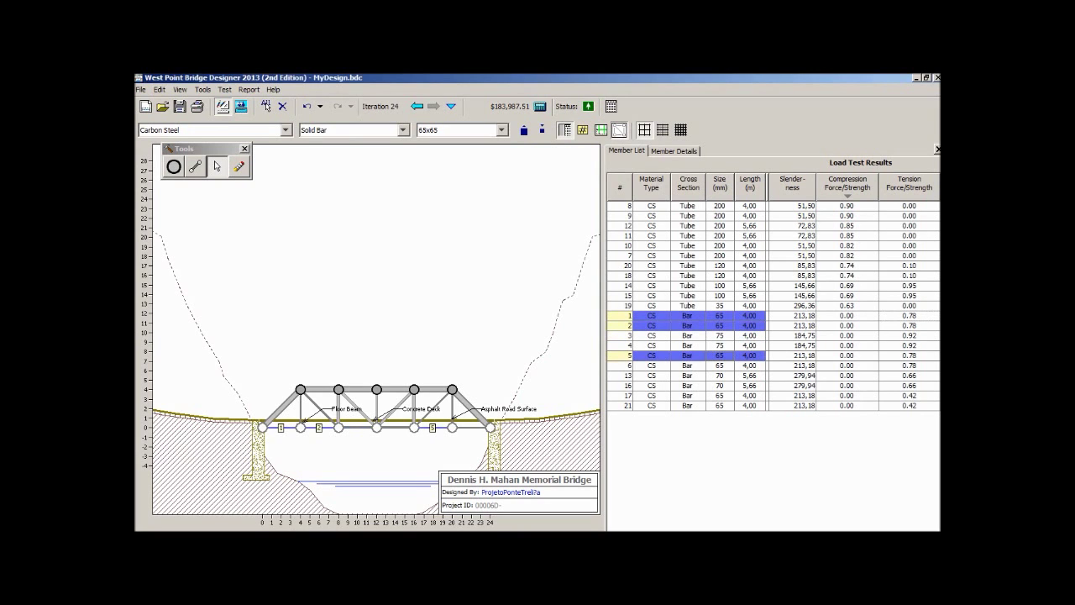
pyautogui.keyDown('ctrl'); pyautogui.click(699, 365); pyautogui.keyUp('ctrl')
pyautogui.keyDown('ctrl'); pyautogui.click(699, 396); pyautogui.keyUp('ctrl')
pyautogui.keyDown('ctrl'); pyautogui.click(699, 405); pyautogui.keyUp('ctrl')
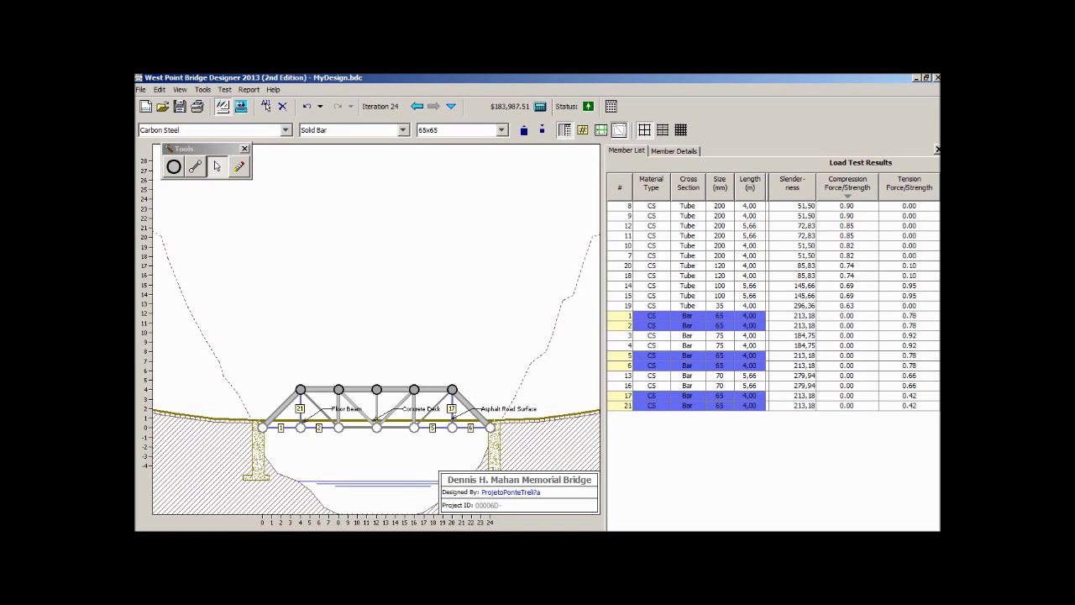
pyautogui.click(543, 130)
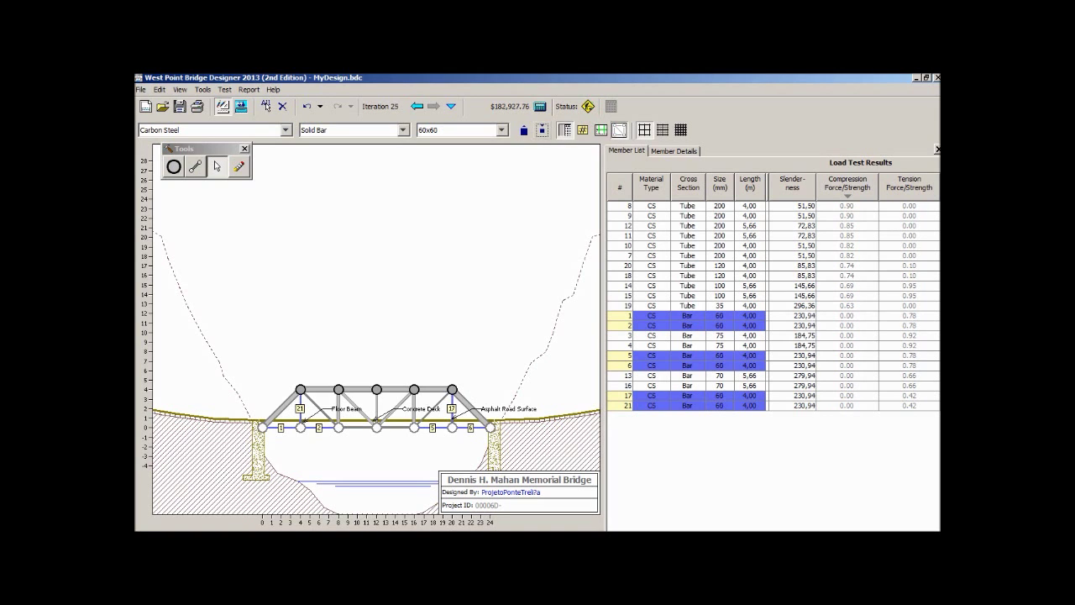
# Run the load test on the bridge with the 60x60 bars and return to the drawing board
pyautogui.click(224, 89)
pyautogui.click(252, 117)
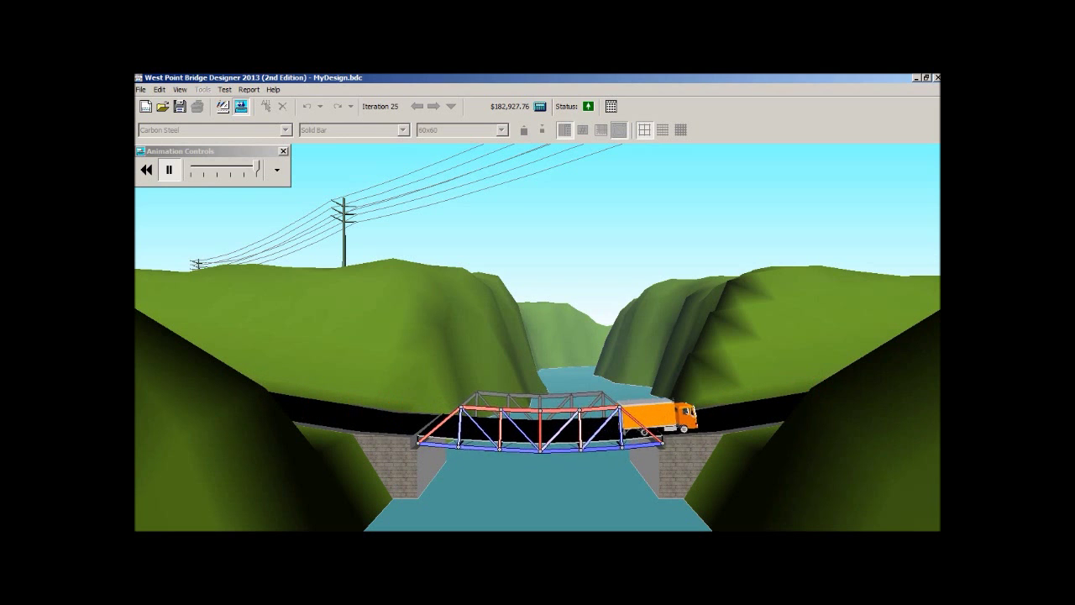
pyautogui.click(224, 90)
pyautogui.moveTo(249, 90)
pyautogui.click(264, 105)
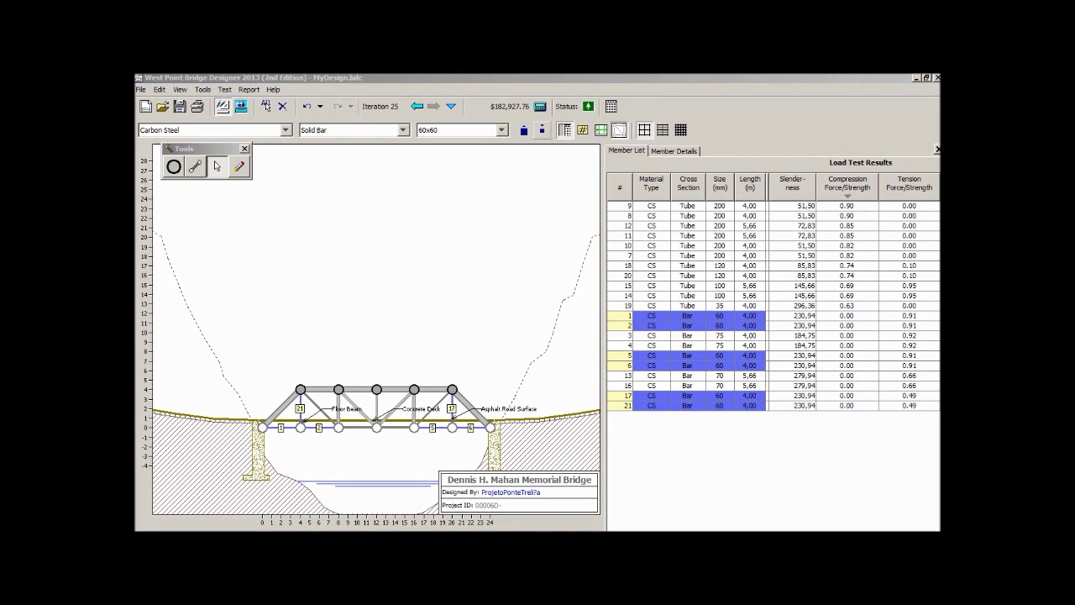
# Try a 55x55 section on members 1, 2, 5, 6, 17 and 21
pyautogui.click(502, 130)
pyautogui.click(505, 144)
pyautogui.click(458, 144)
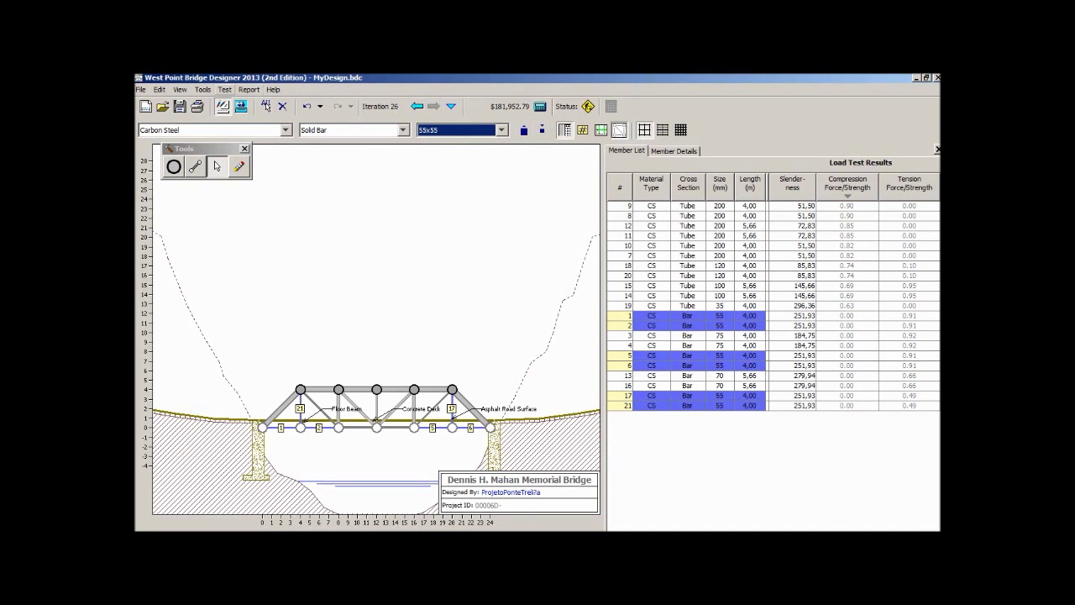
# Load test the bridge with the 55x55 bars and go back to the drawing board
pyautogui.click(225, 89)
pyautogui.click(252, 125)
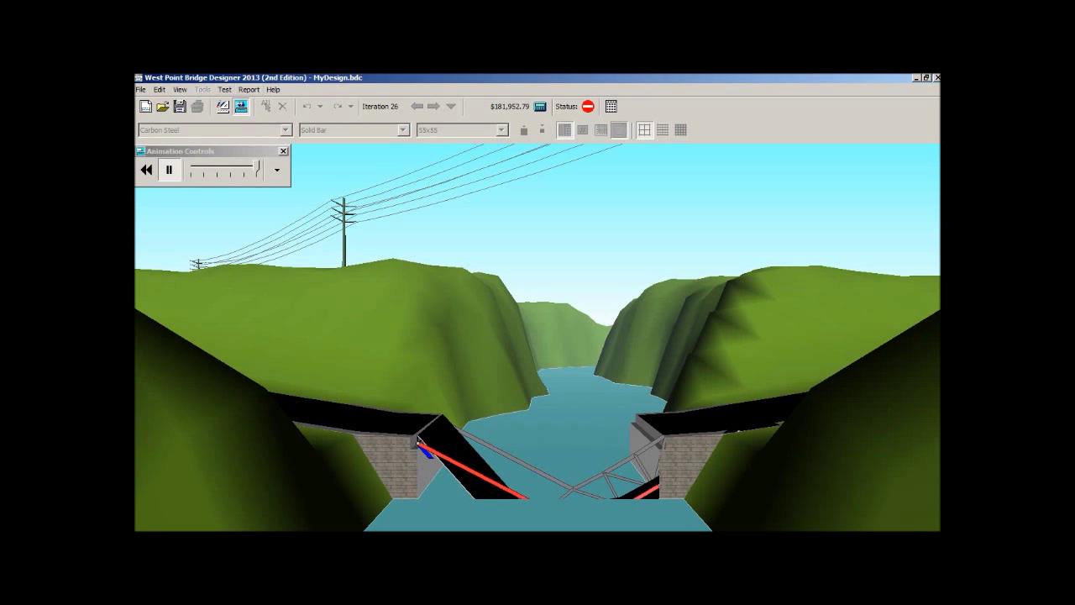
pyautogui.click(225, 89)
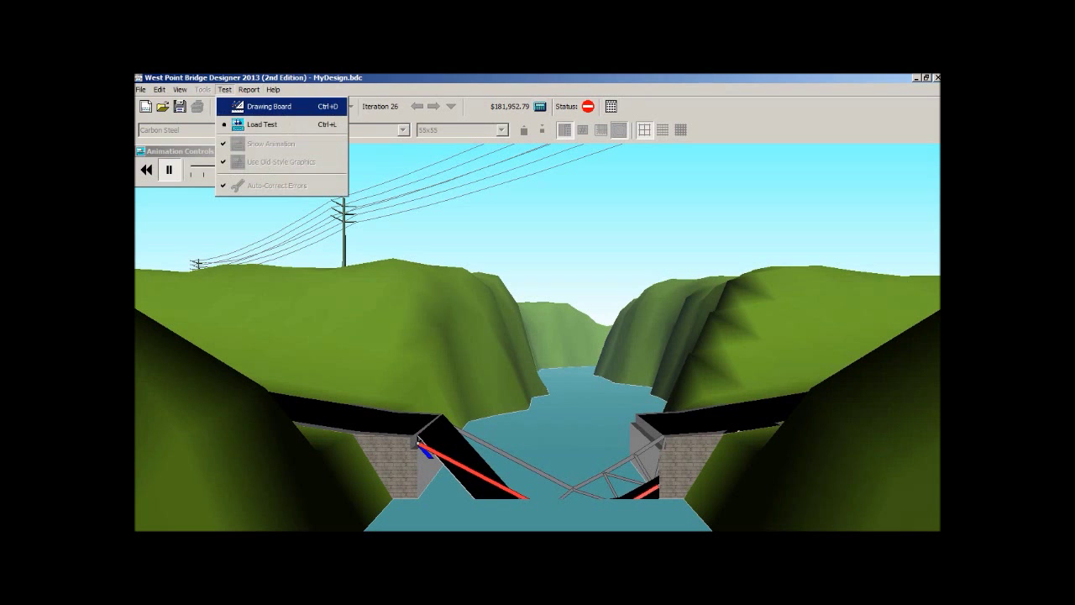
pyautogui.moveTo(249, 89)
pyautogui.click(269, 106)
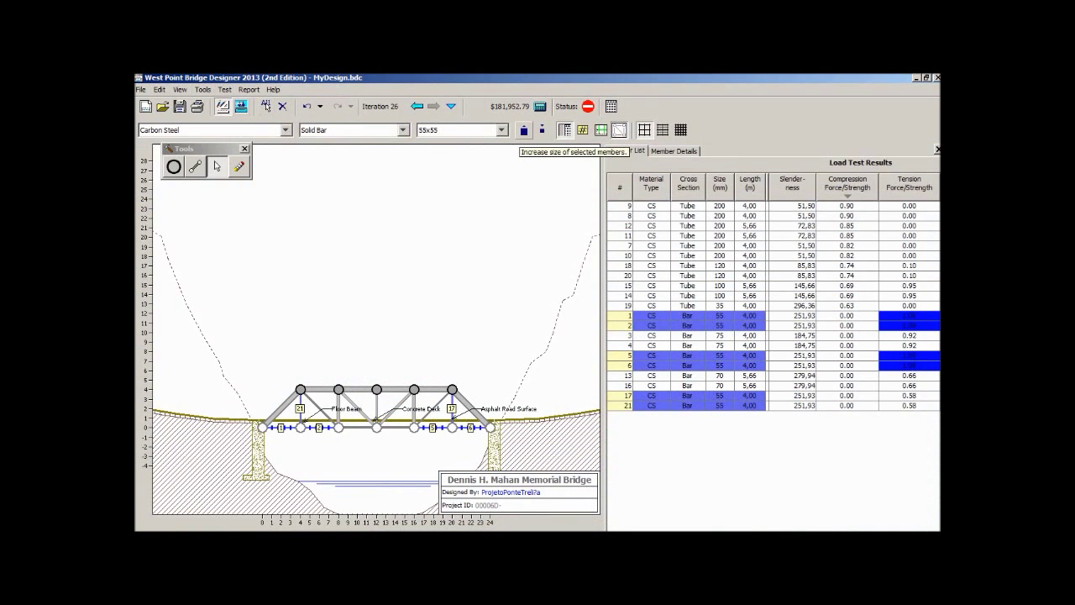
# Restore members 1, 2, 5, 6, 17 and 21 to 60x60 and repeat the load test
pyautogui.click(524, 130)
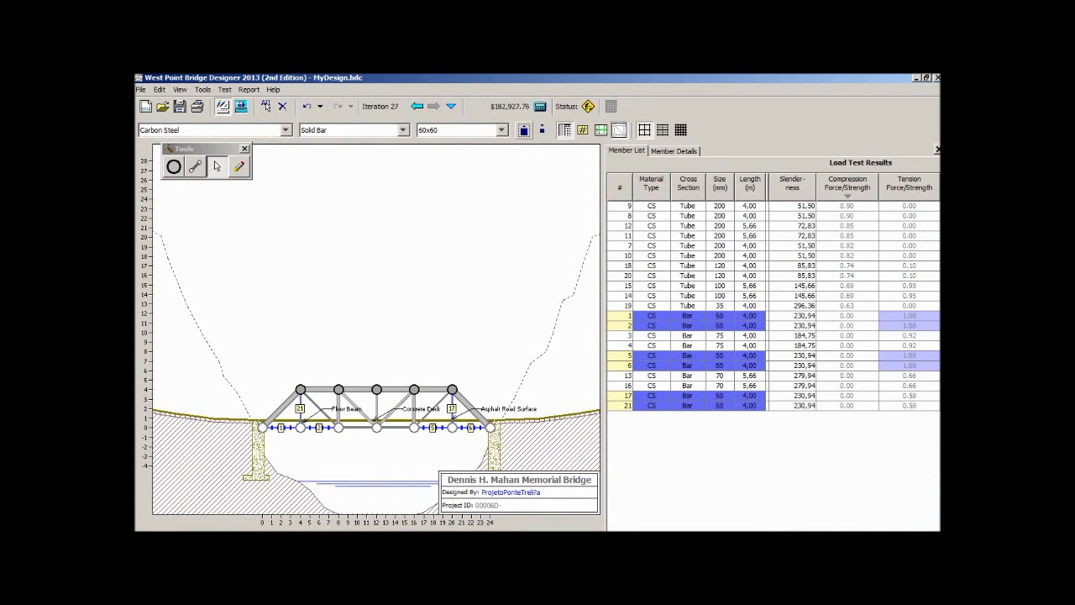
pyautogui.click(224, 89)
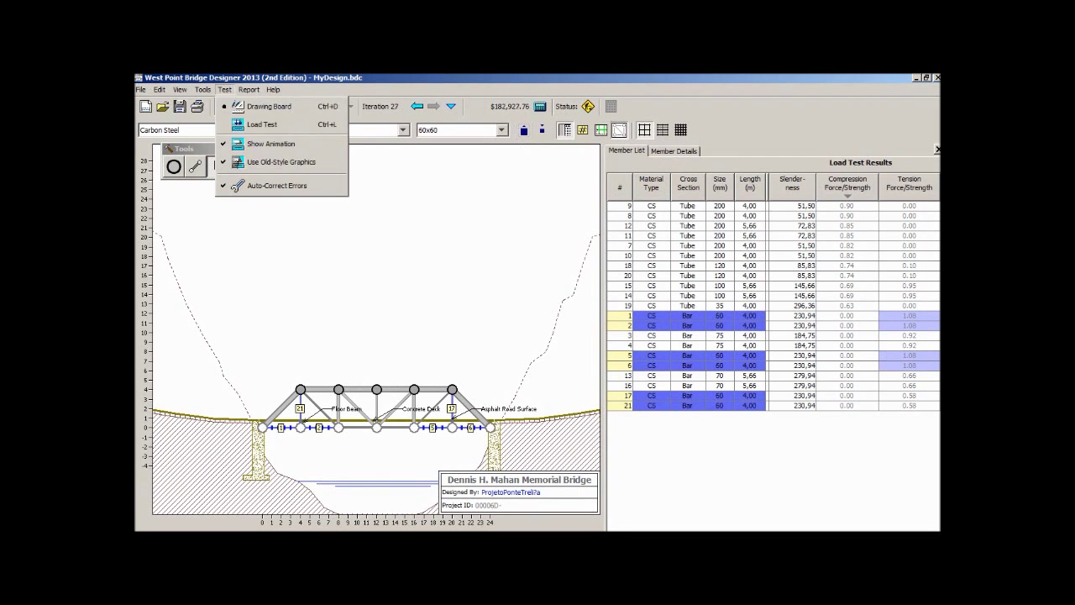
pyautogui.click(261, 125)
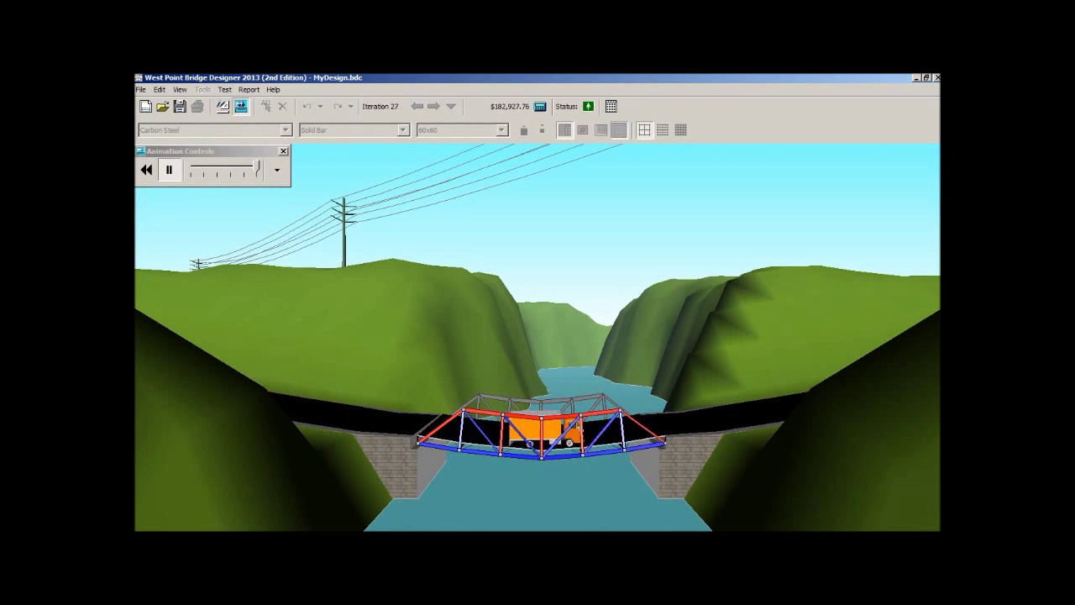
pyautogui.click(224, 89)
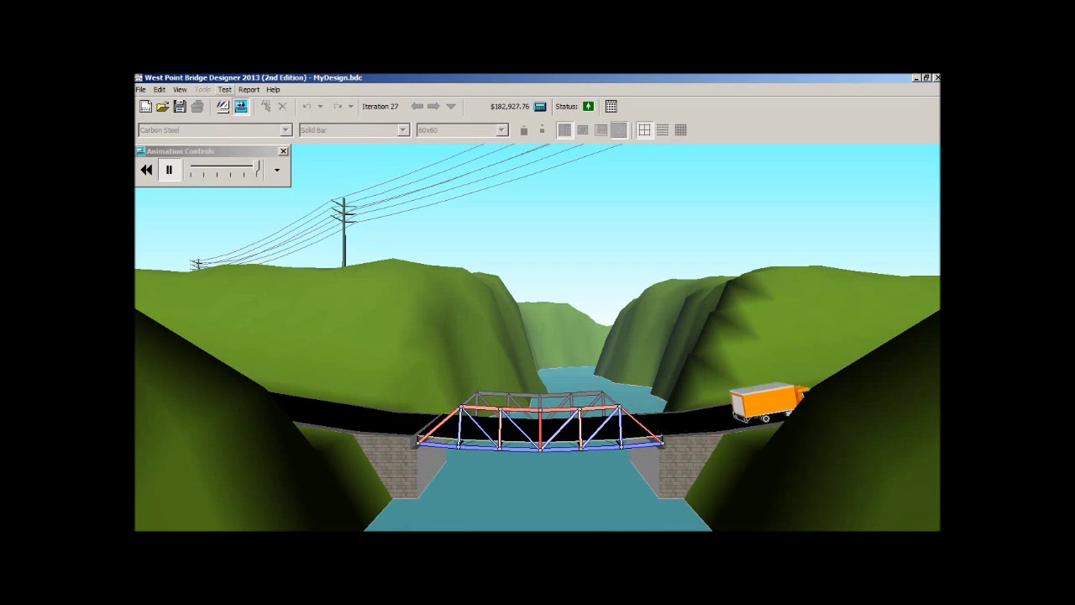
pyautogui.click(252, 104)
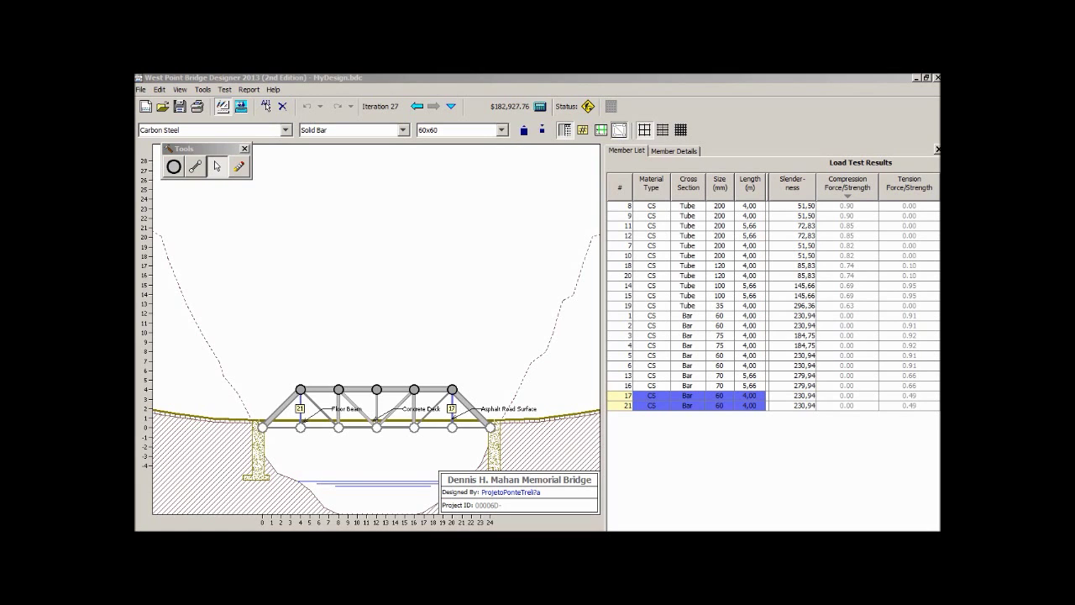
# Set the outer vertical members 17 and 21 to a 50x50 solid bar
pyautogui.click(501, 130)
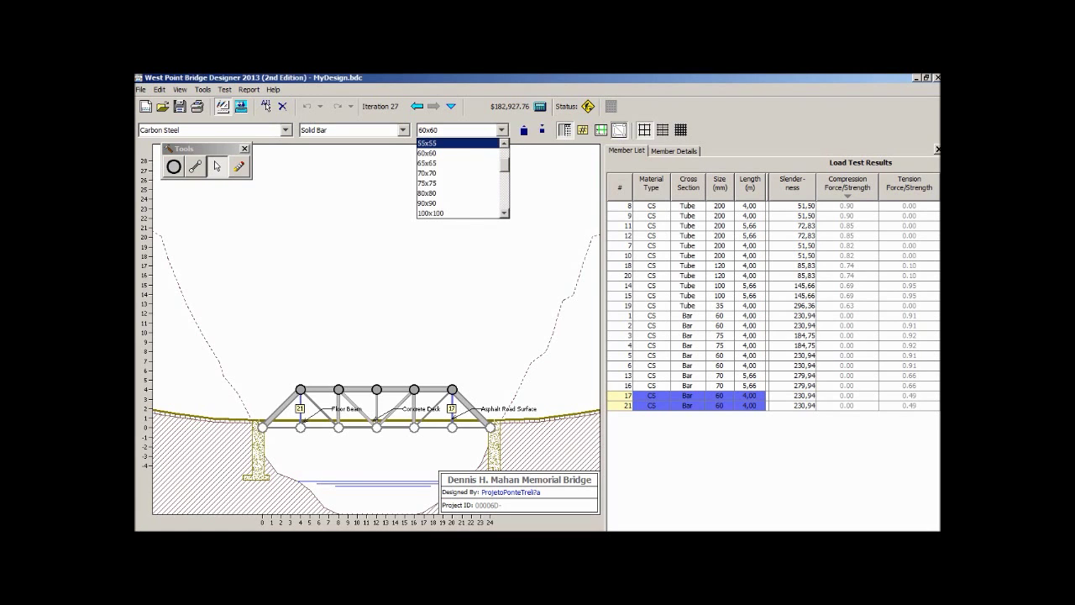
pyautogui.press('Return')
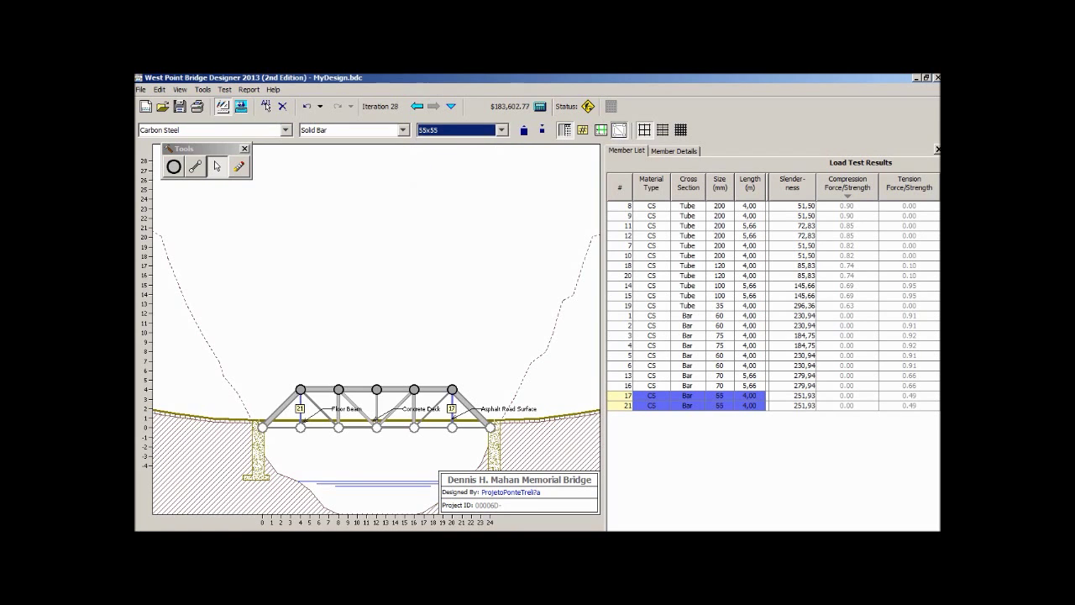
pyautogui.click(502, 130)
pyautogui.click(506, 143)
pyautogui.click(458, 143)
# Load test the bridge with the 50x50 outer verticals and return to the drawing board
pyautogui.click(224, 89)
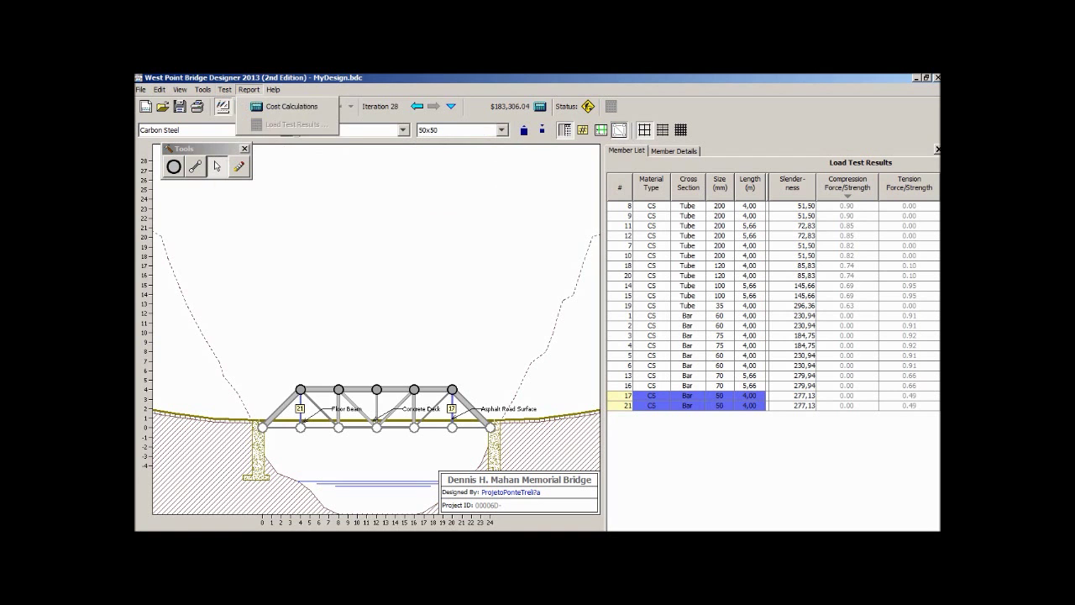
pyautogui.click(262, 124)
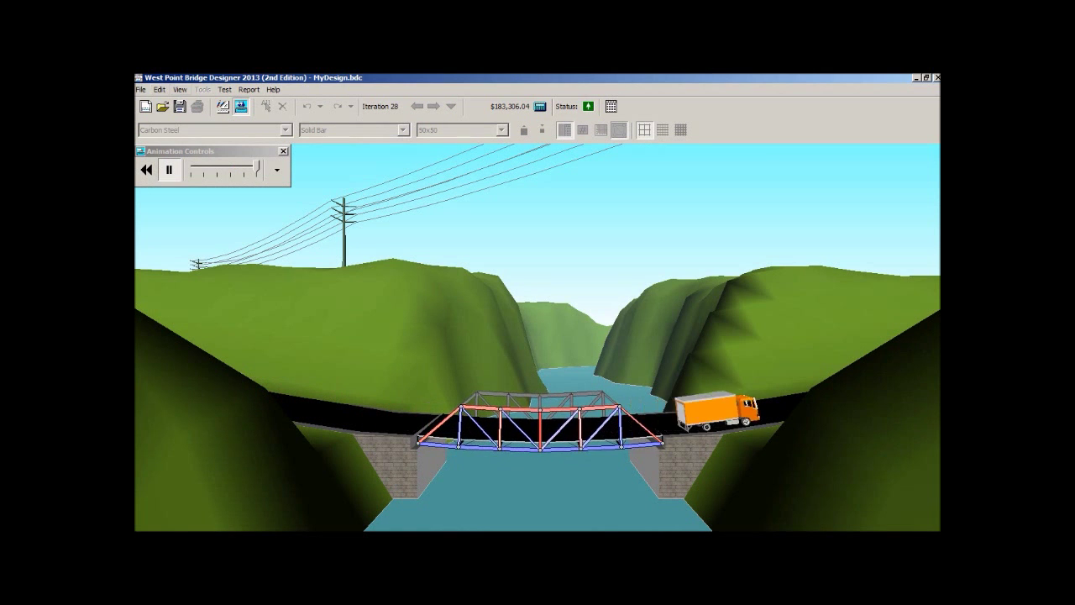
pyautogui.click(224, 89)
pyautogui.click(256, 106)
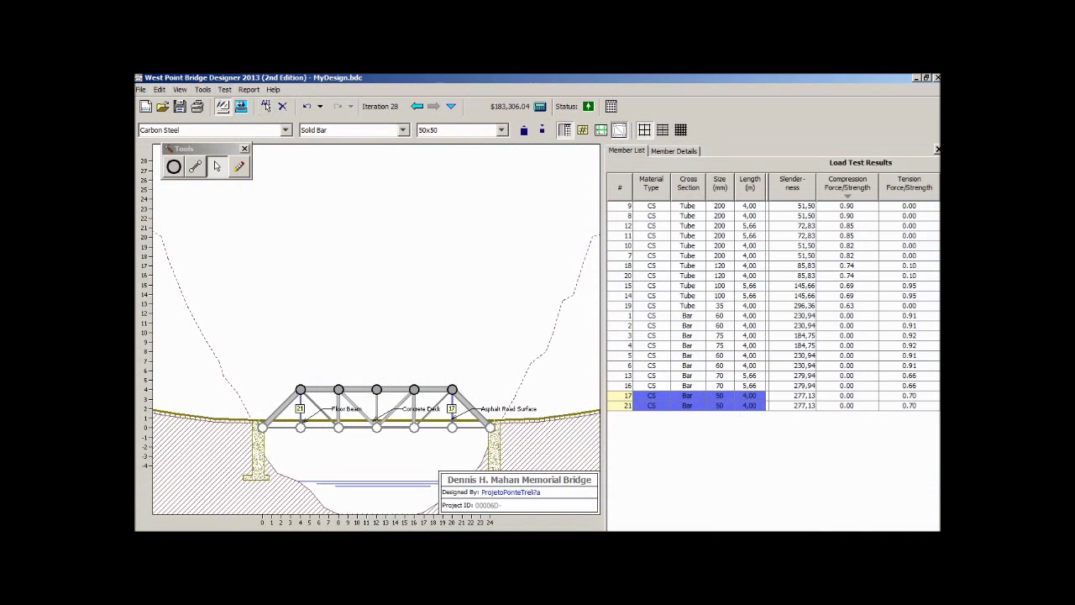
# Try a 45x45 section on members 17 and 21, and restore their size to 50x50
pyautogui.click(502, 130)
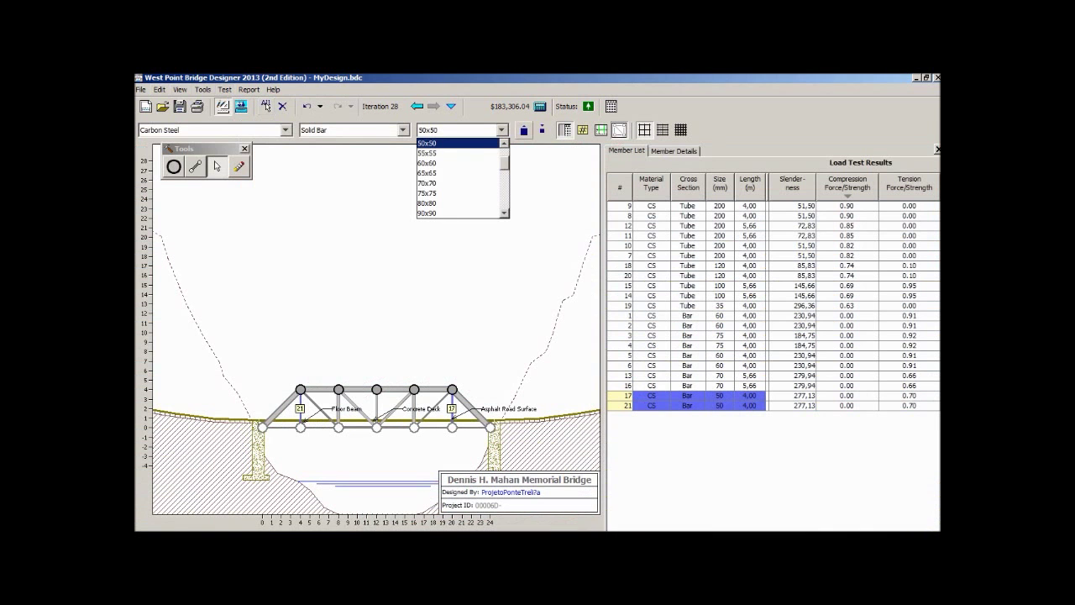
pyautogui.click(541, 130)
pyautogui.click(542, 129)
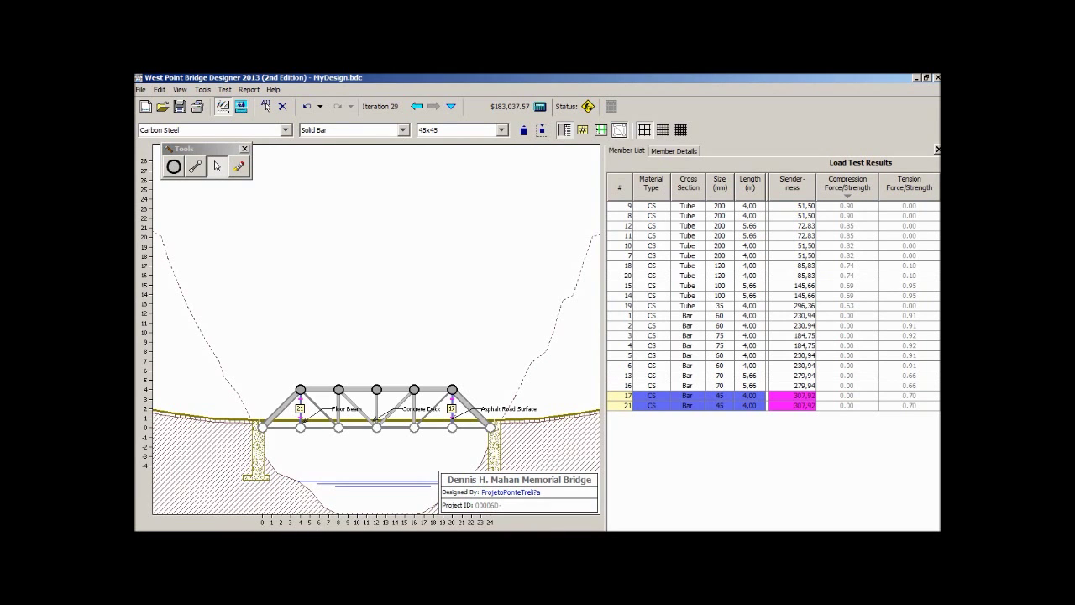
pyautogui.click(524, 130)
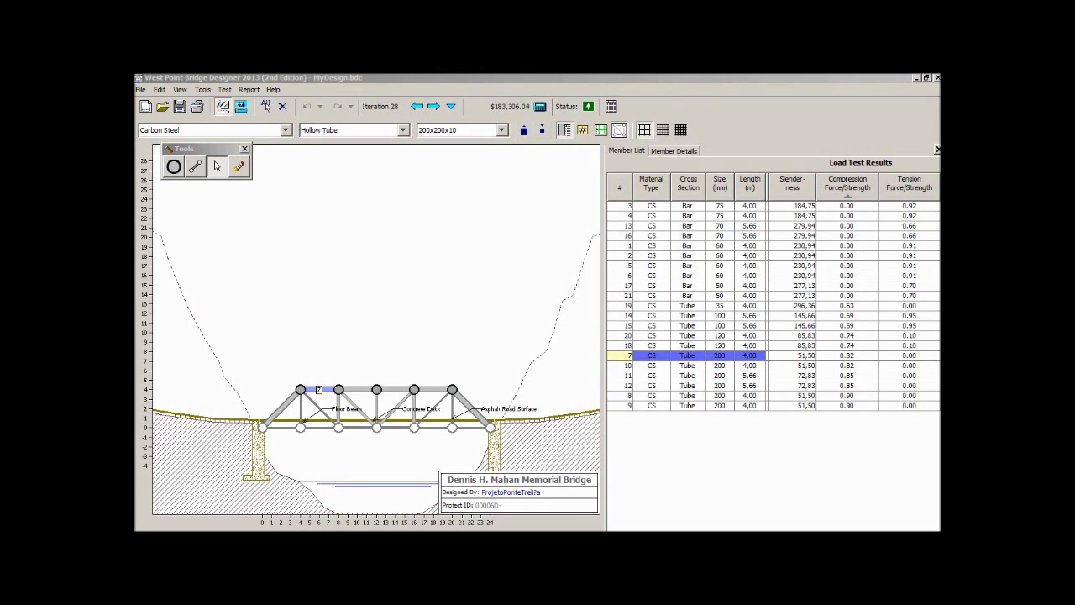
# Sort the member list by size from largest to smallest and clear the member selection
pyautogui.click(720, 184)
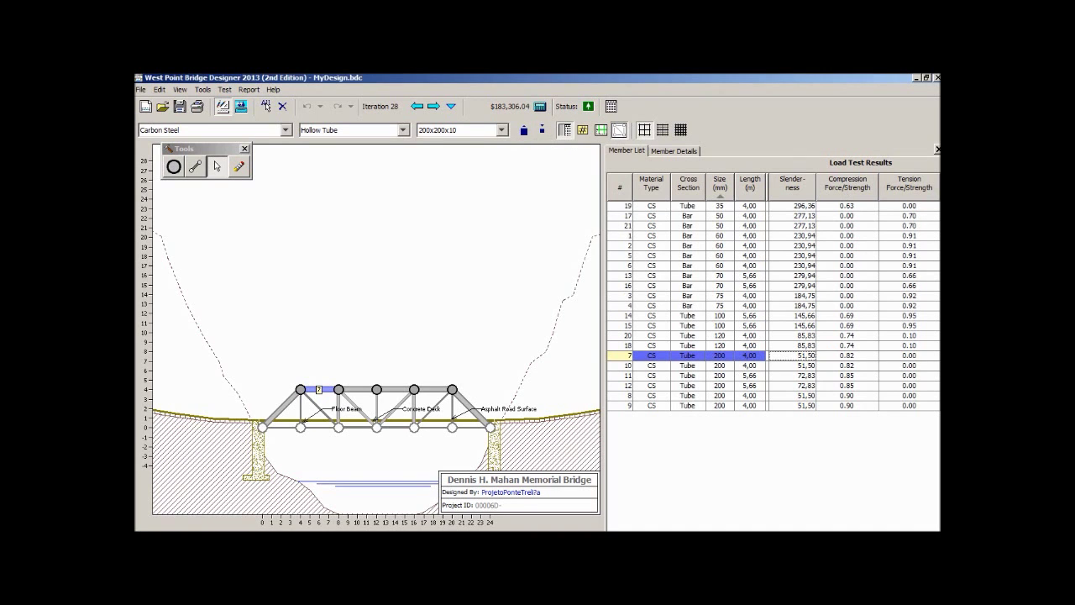
pyautogui.click(720, 184)
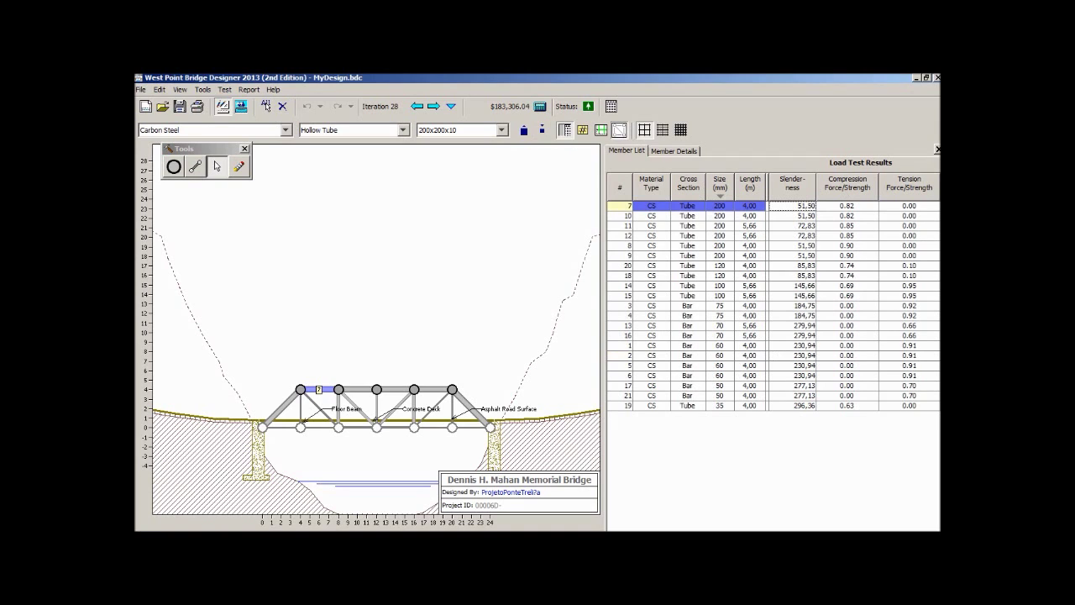
pyautogui.press('Escape')
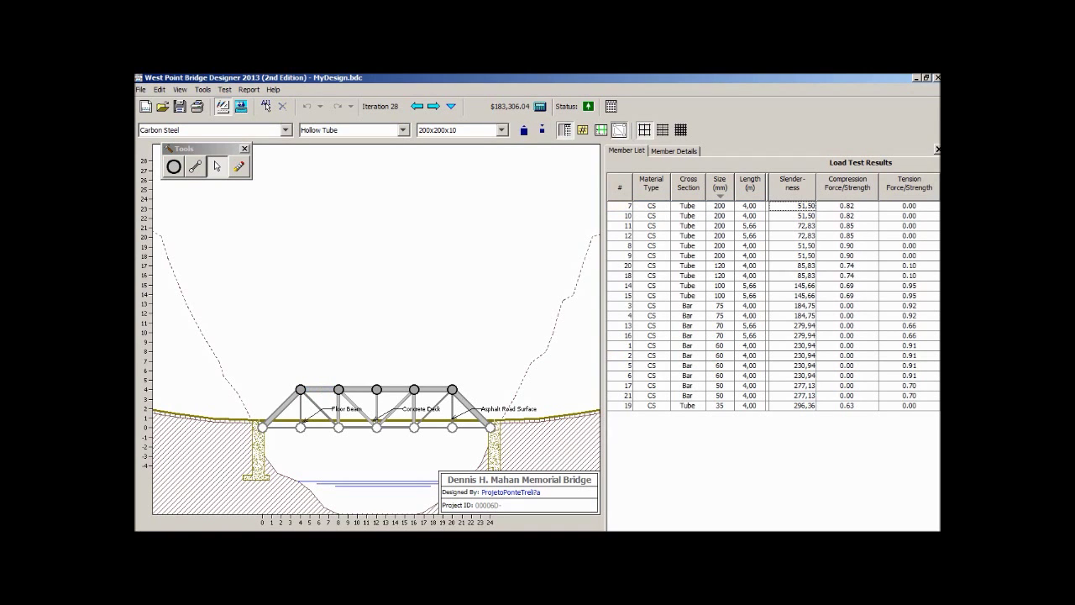
# Select one member of each section size: members 7, 20, 14, 3, 13, 1, 17 and 19
pyautogui.click(687, 206)
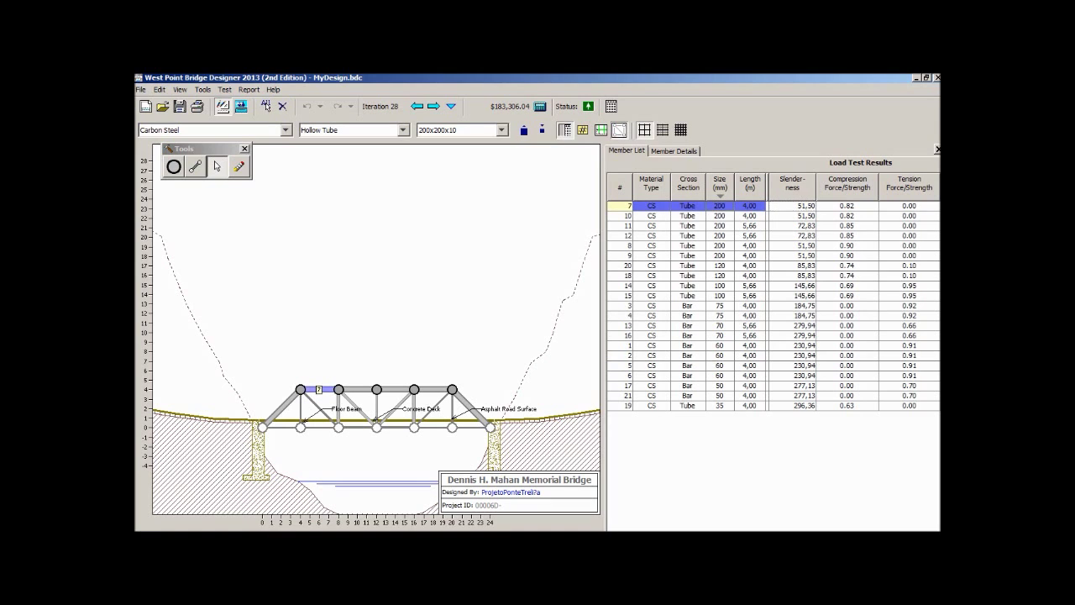
pyautogui.keyDown('ctrl'); pyautogui.click(337, 409); pyautogui.keyUp('ctrl')
pyautogui.keyDown('ctrl'); pyautogui.click(357, 408); pyautogui.keyUp('ctrl')
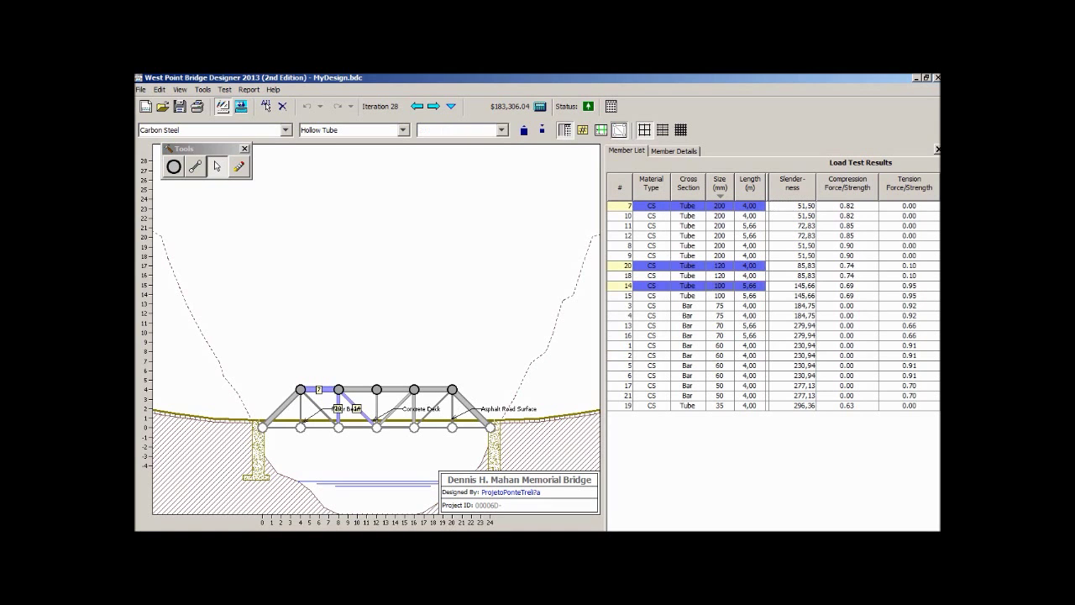
pyautogui.keyDown('ctrl'); pyautogui.click(357, 428); pyautogui.keyUp('ctrl')
pyautogui.keyDown('ctrl'); pyautogui.click(319, 408); pyautogui.keyUp('ctrl')
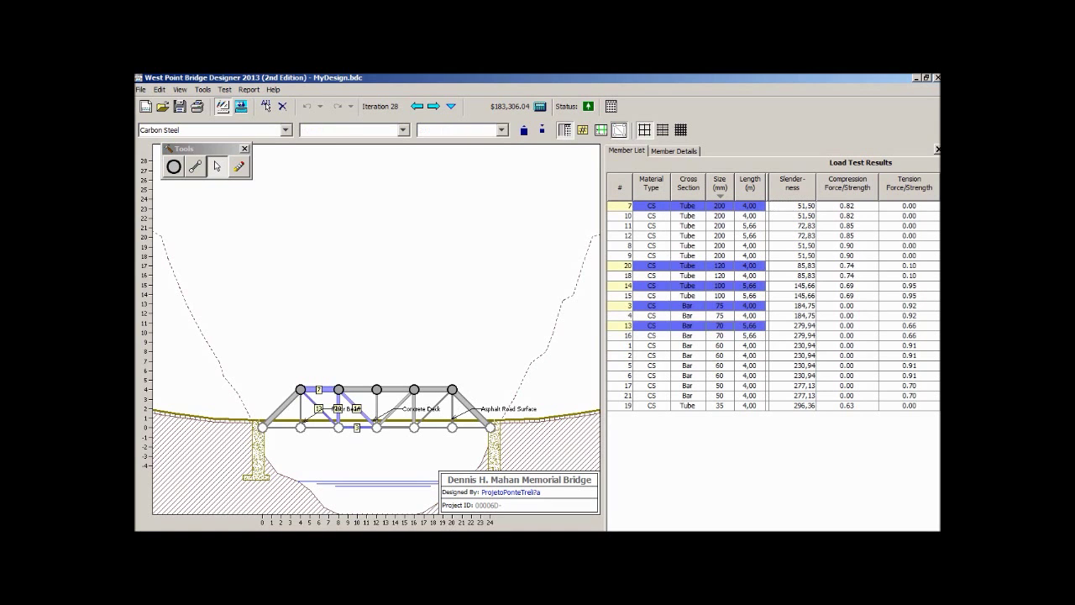
pyautogui.keyDown('ctrl'); pyautogui.click(281, 427); pyautogui.keyUp('ctrl')
pyautogui.keyDown('ctrl'); pyautogui.click(452, 409); pyautogui.keyUp('ctrl')
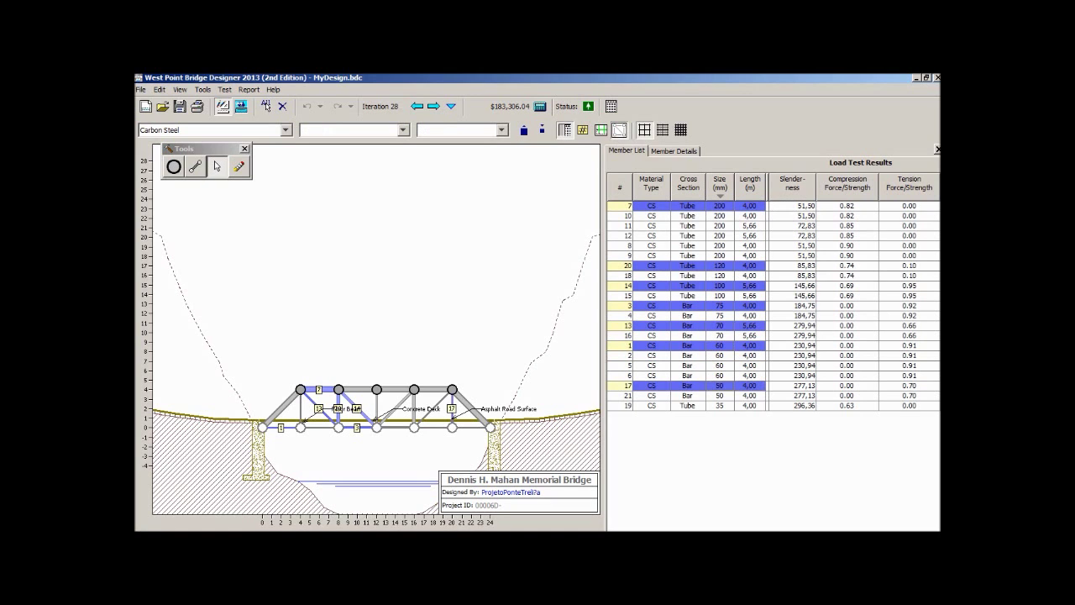
pyautogui.keyDown('ctrl'); pyautogui.click(377, 411); pyautogui.keyUp('ctrl')
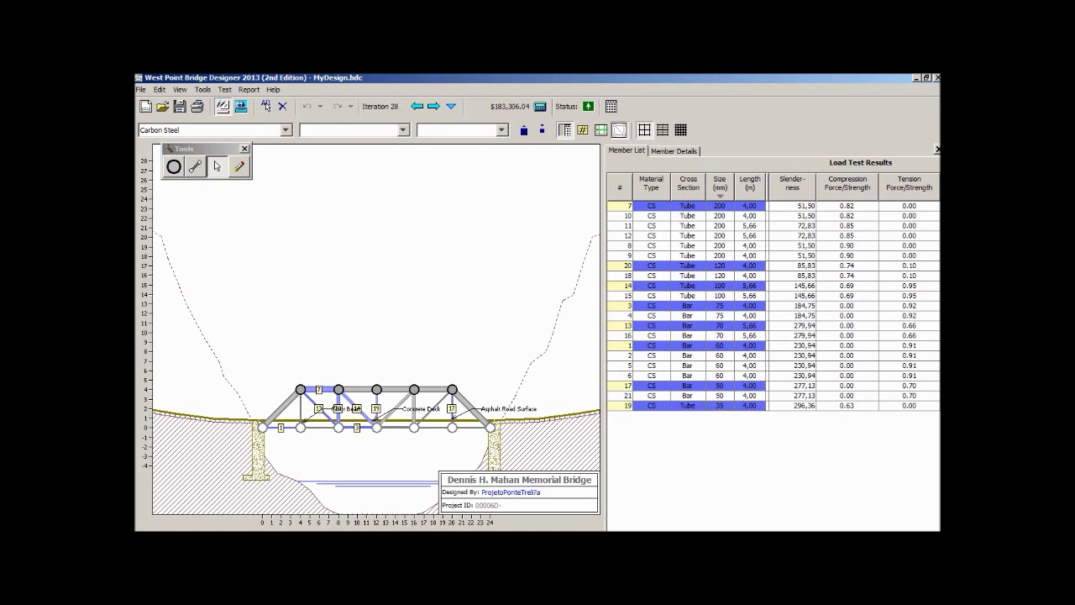
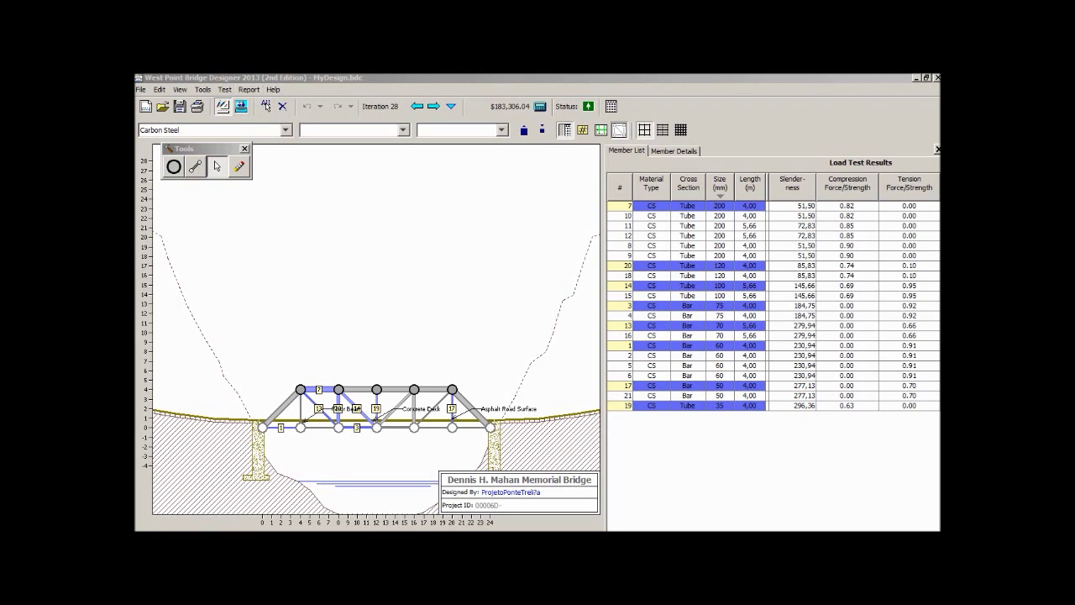
# Open the cost calculations report and examine the material, connection and product costs, keeping the report clear of the truss drawing
pyautogui.click(249, 89)
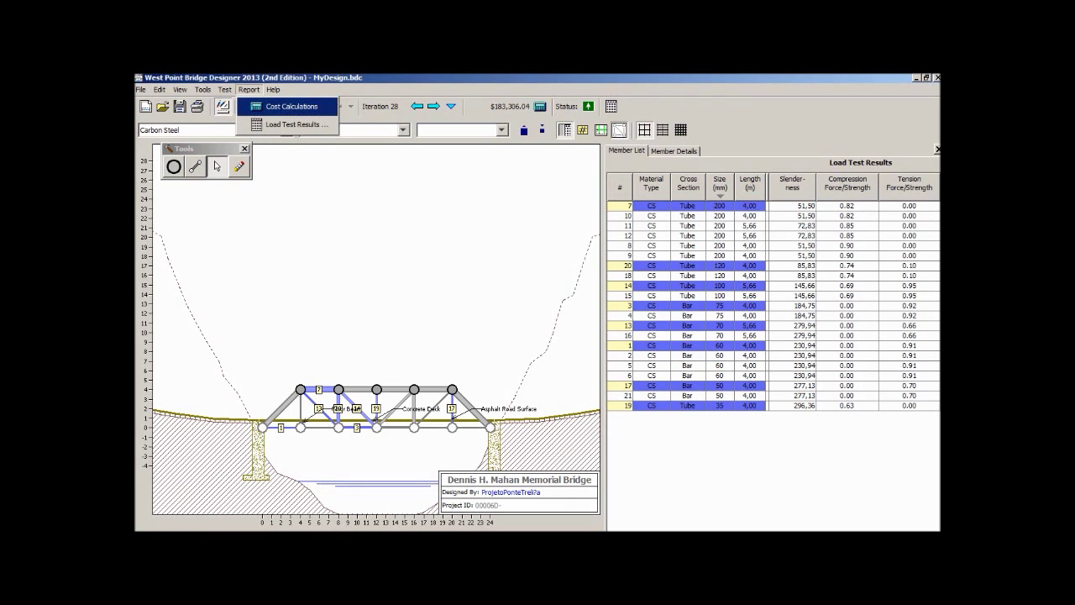
pyautogui.click(286, 106)
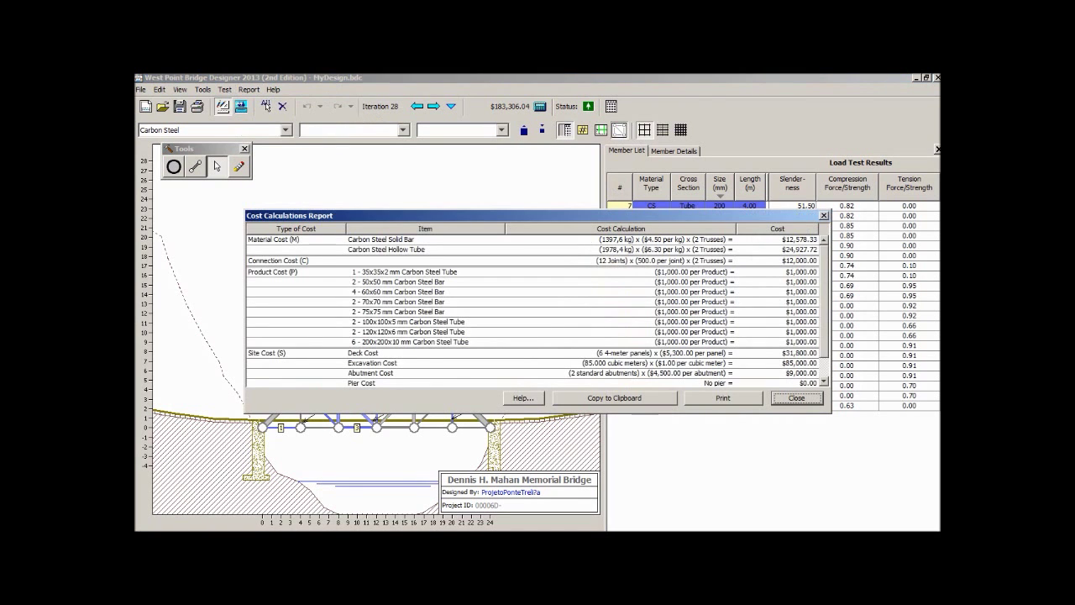
pyautogui.scroll(-3, 538, 310)
pyautogui.scroll(3, 538, 310)
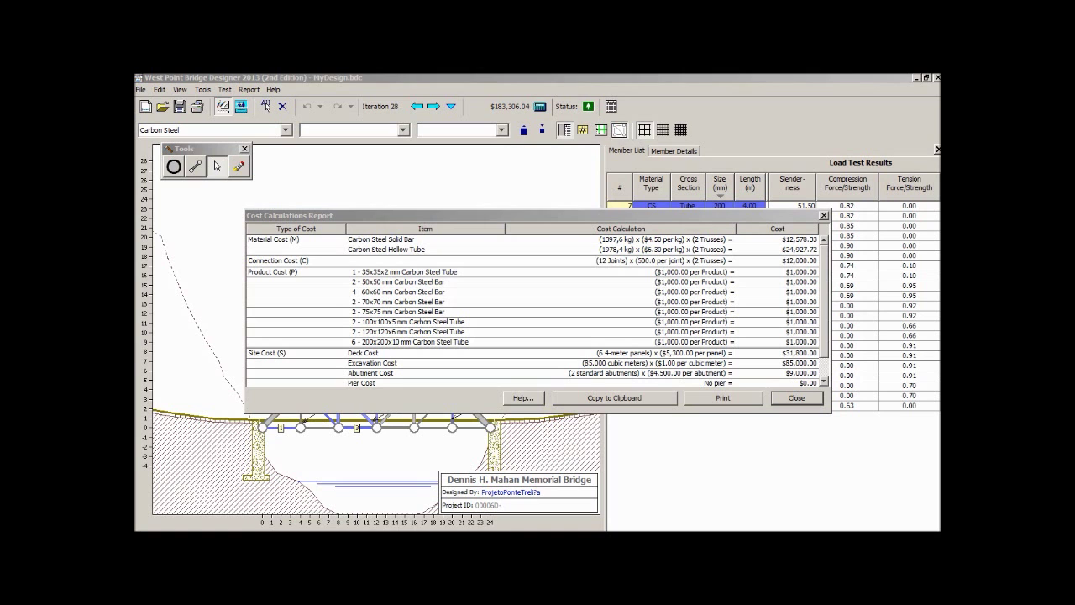
pyautogui.moveTo(538, 216); pyautogui.dragTo(545, 117)
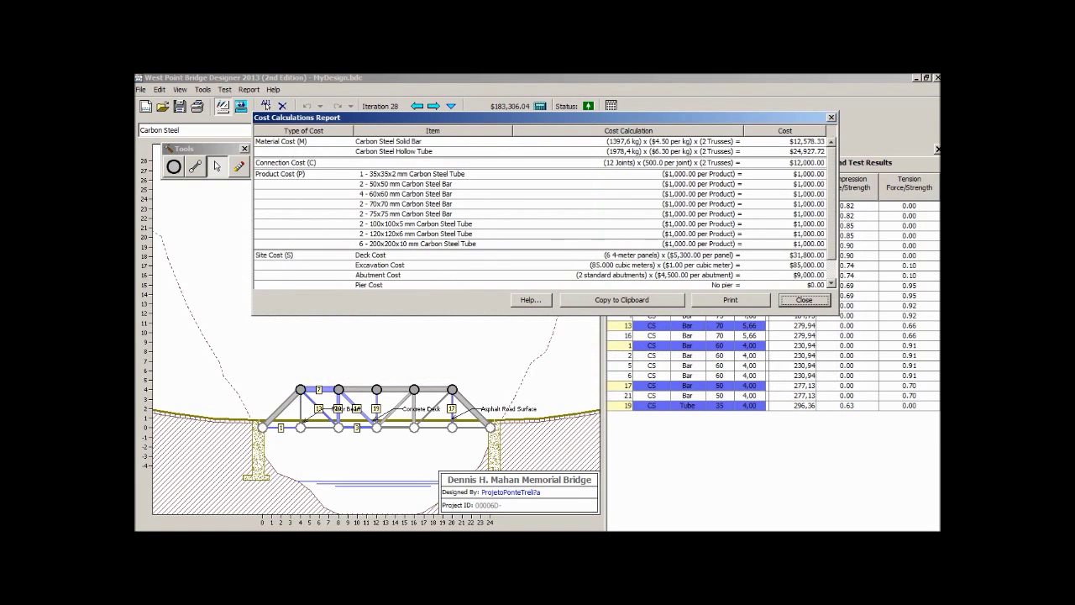
pyautogui.moveTo(378, 116); pyautogui.dragTo(349, 150)
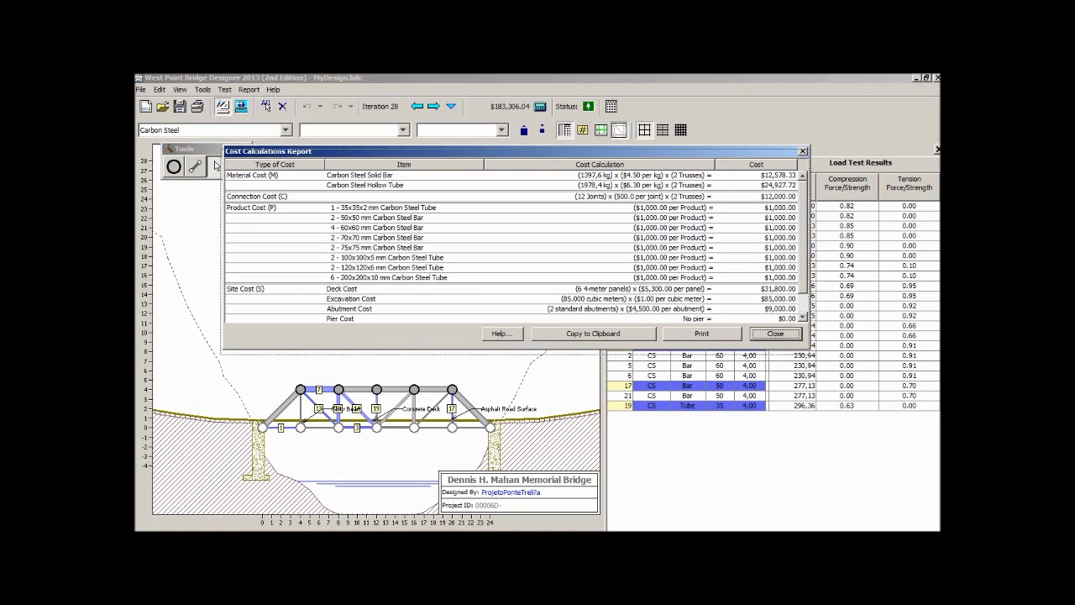
pyautogui.moveTo(513, 151); pyautogui.dragTo(511, 156)
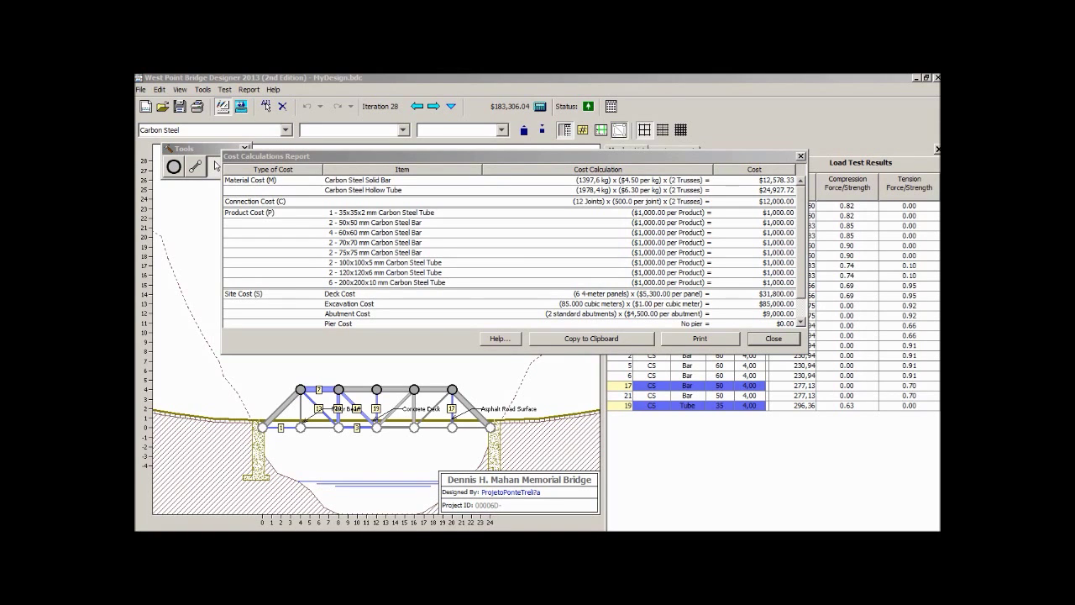
pyautogui.click(215, 165)
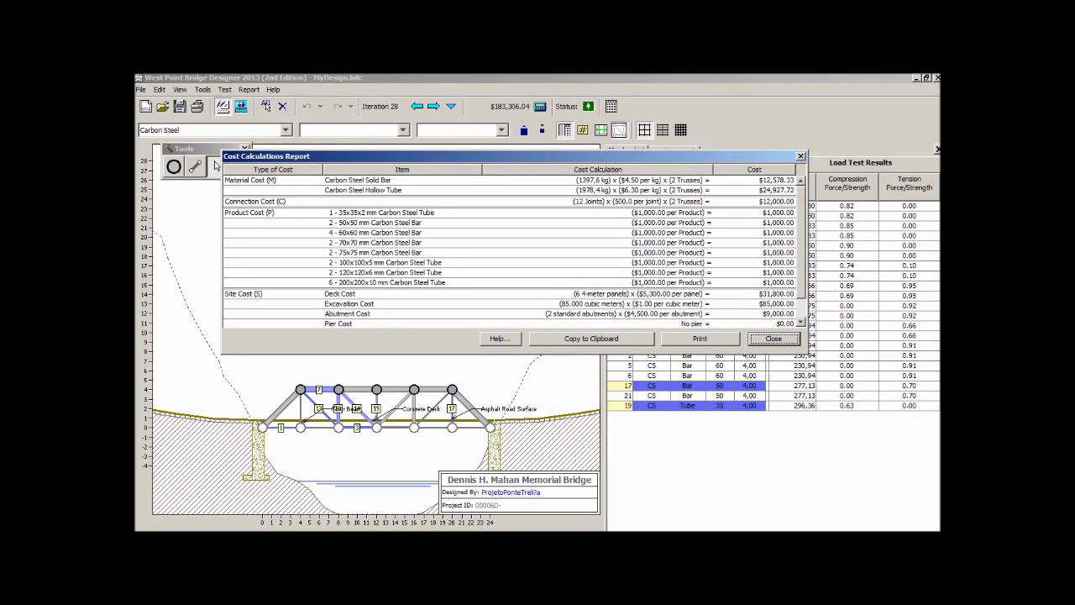
# Review the cost report down to the site costs and total cost formula, comparing them with the product cost entries
pyautogui.scroll(-2, 216, 166)
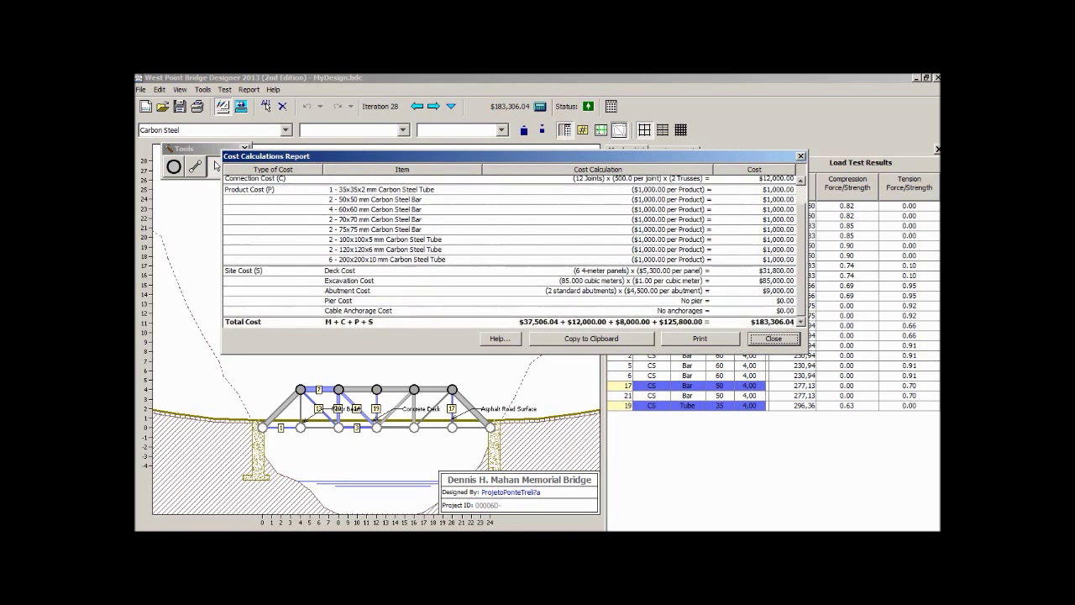
pyautogui.scroll(3, 216, 166)
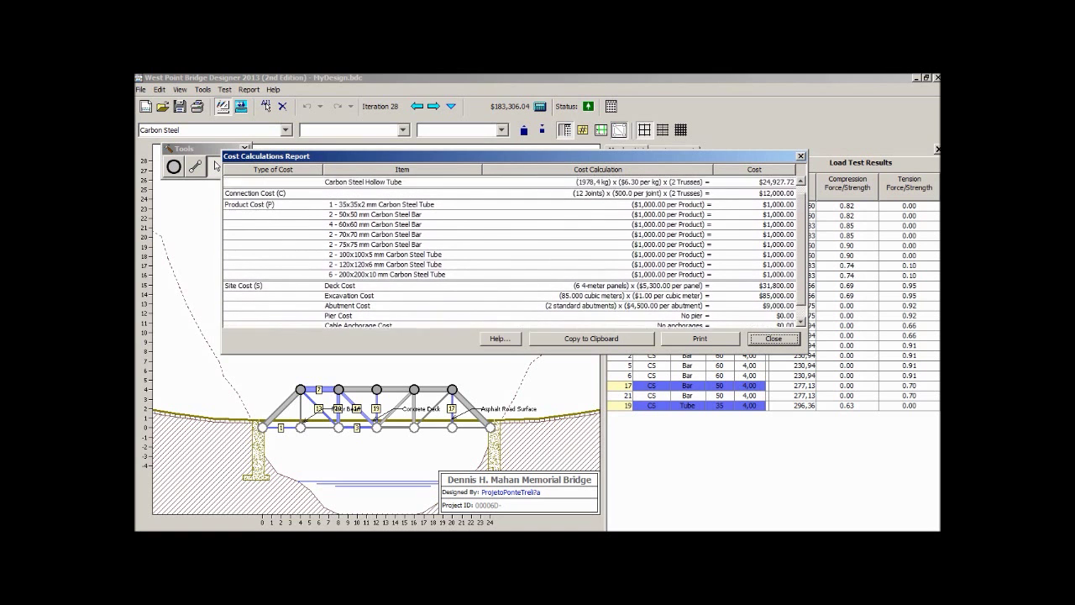
pyautogui.scroll(-3, 216, 166)
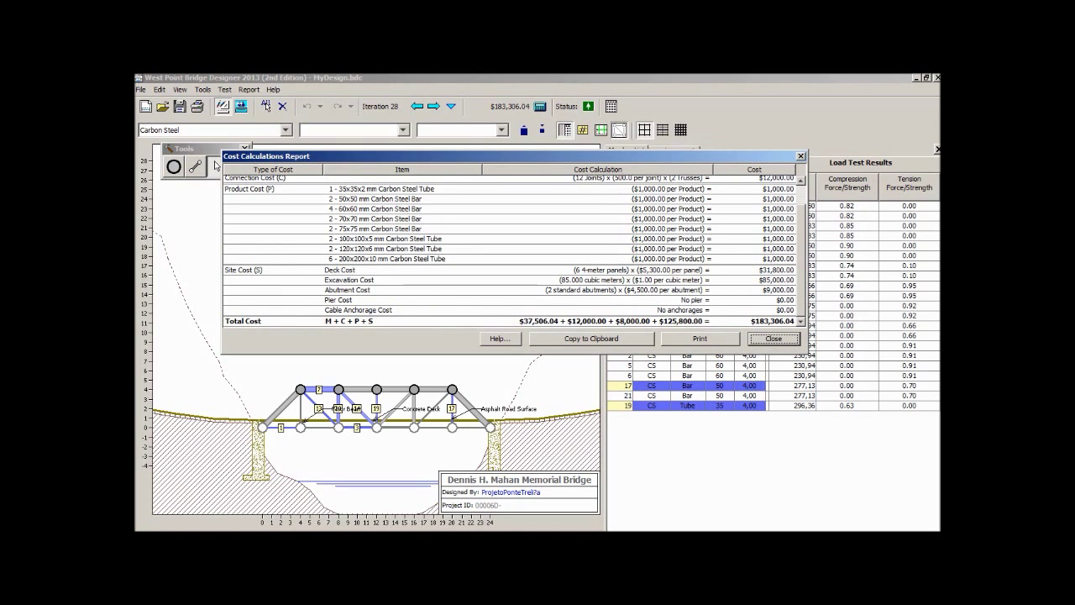
pyautogui.moveTo(504, 155); pyautogui.dragTo(586, 79)
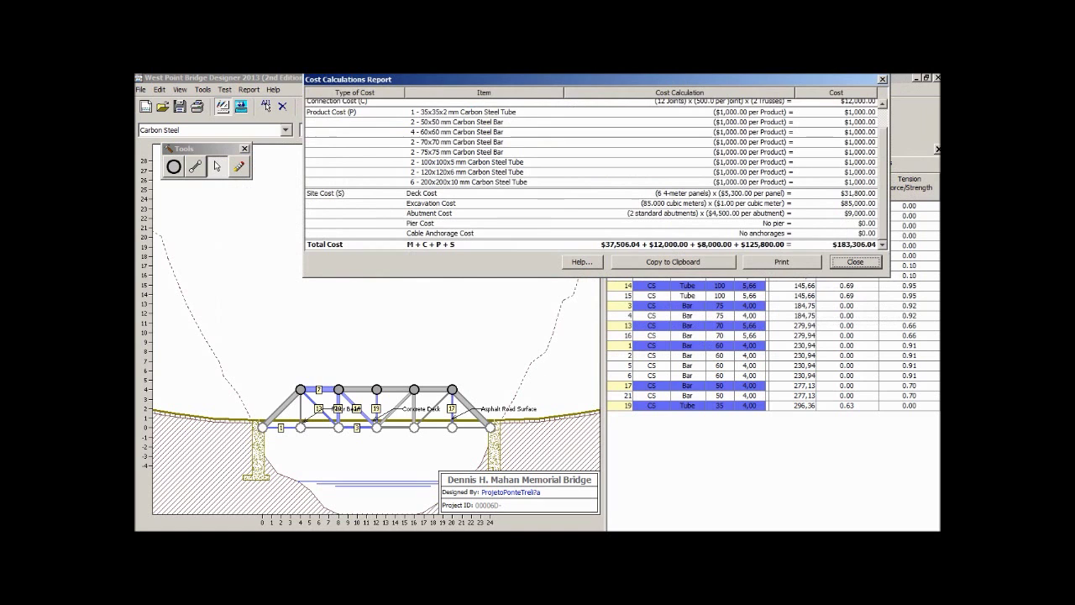
pyautogui.moveTo(586, 79); pyautogui.dragTo(506, 156)
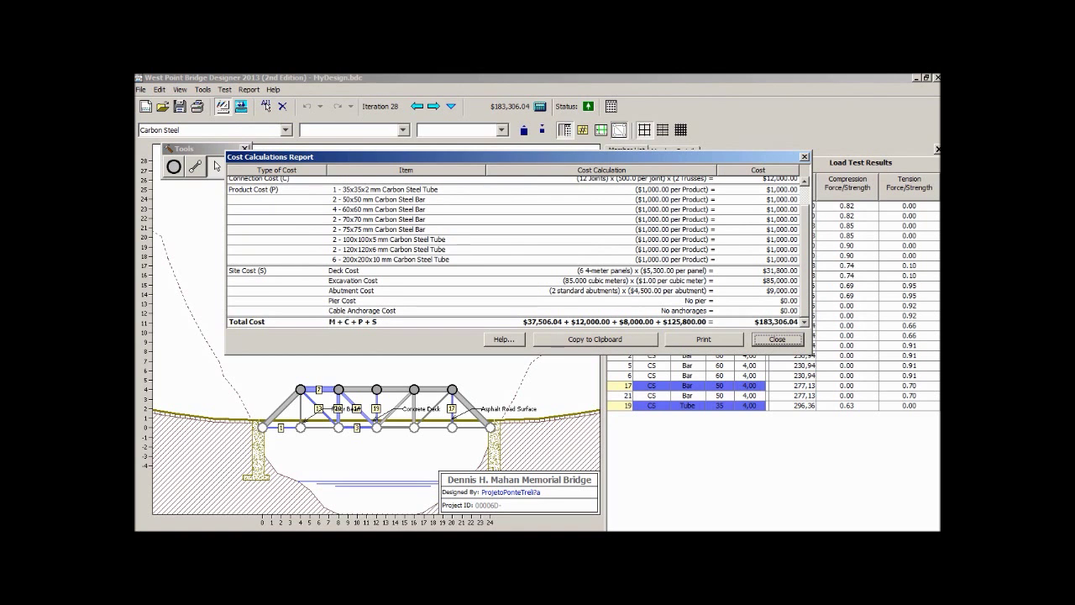
pyautogui.moveTo(514, 157); pyautogui.dragTo(496, 171)
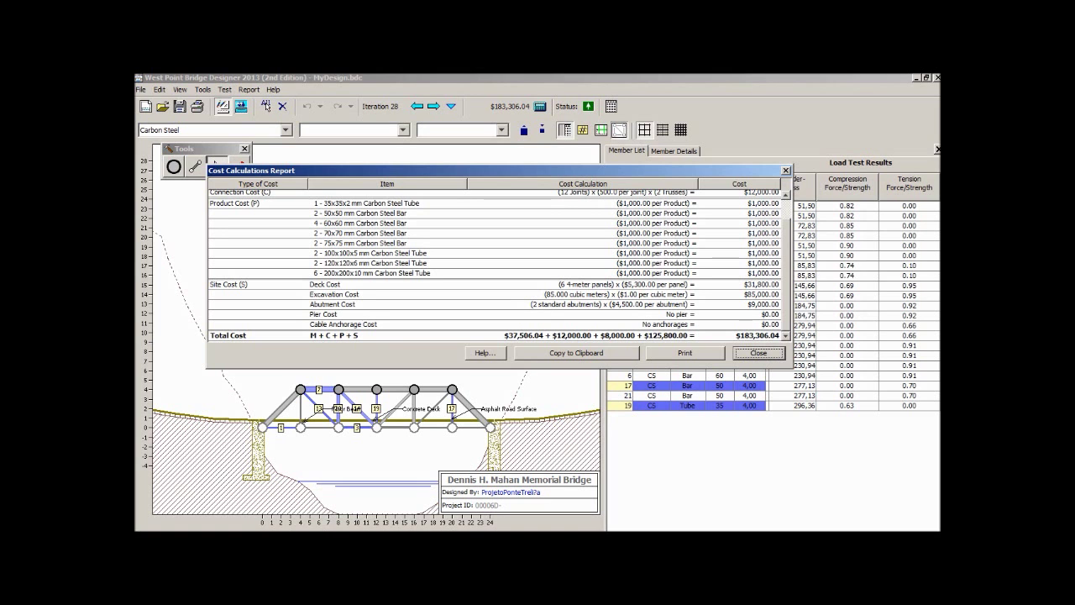
pyautogui.scroll(2, 500, 265)
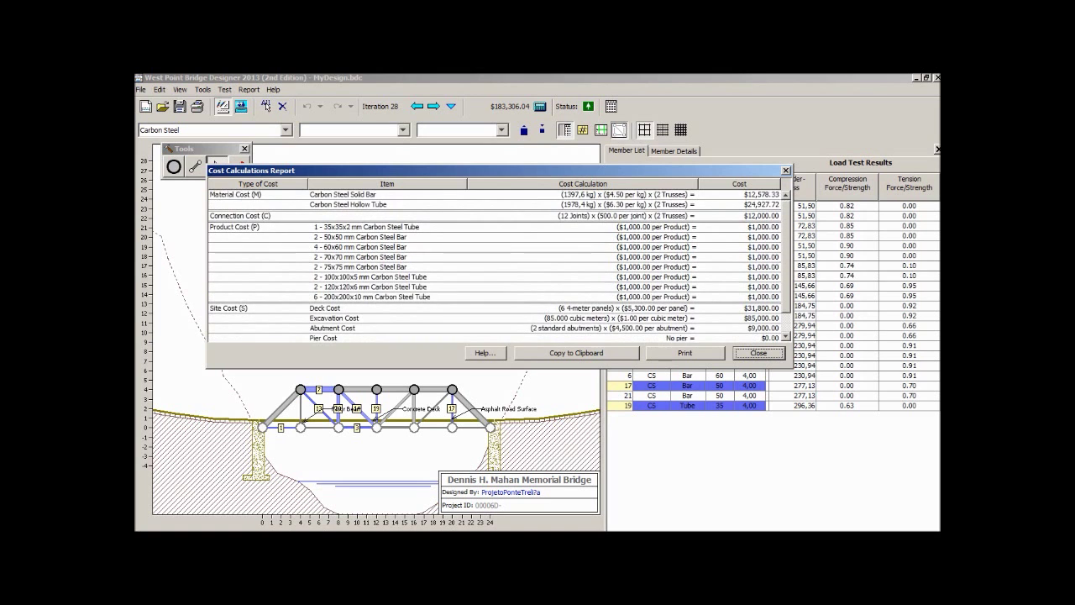
pyautogui.scroll(-2, 500, 266)
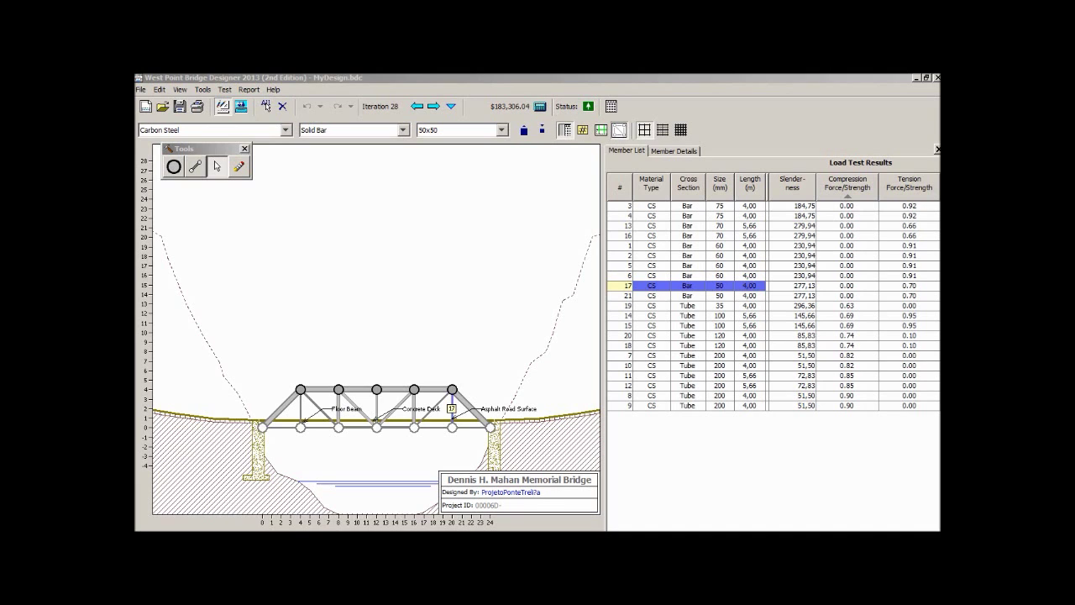
# Highlight members 17 and 21 alternately to compare their size and load test results
pyautogui.click(689, 296)
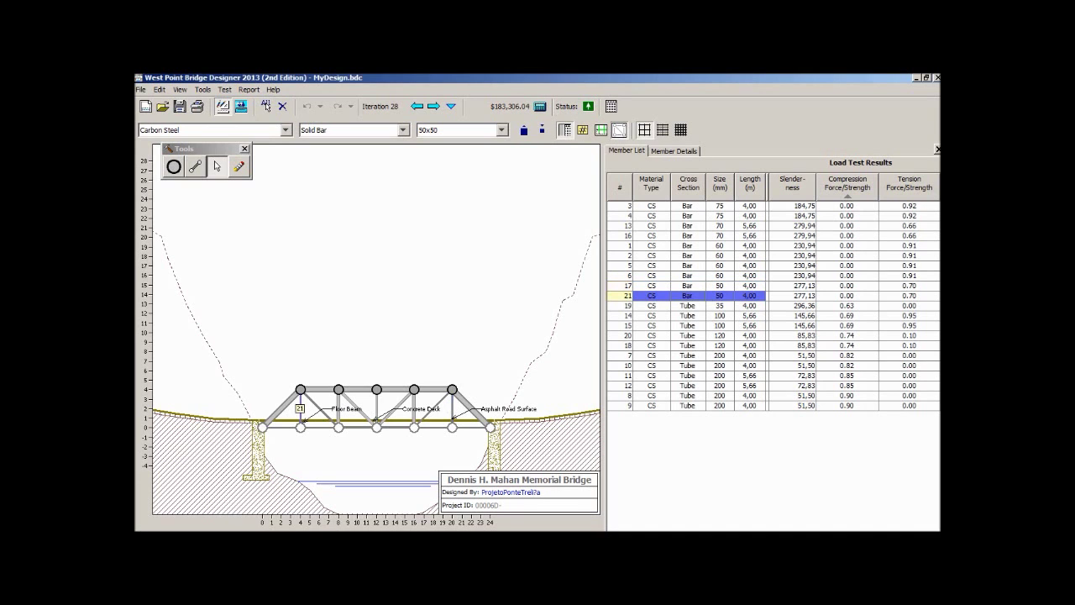
pyautogui.click(689, 286)
pyautogui.click(689, 296)
pyautogui.click(689, 286)
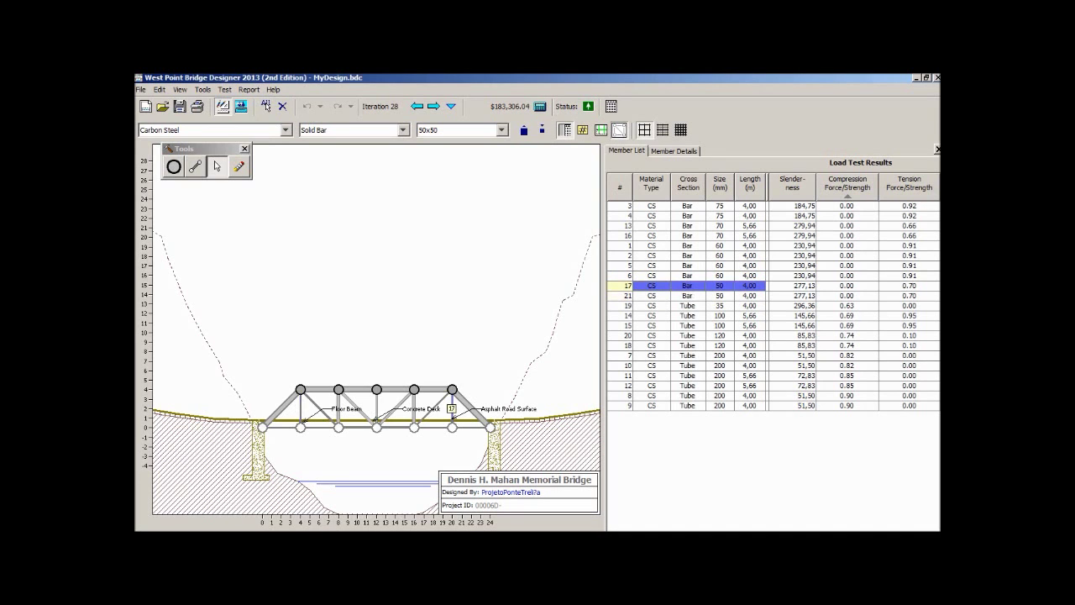
pyautogui.click(689, 296)
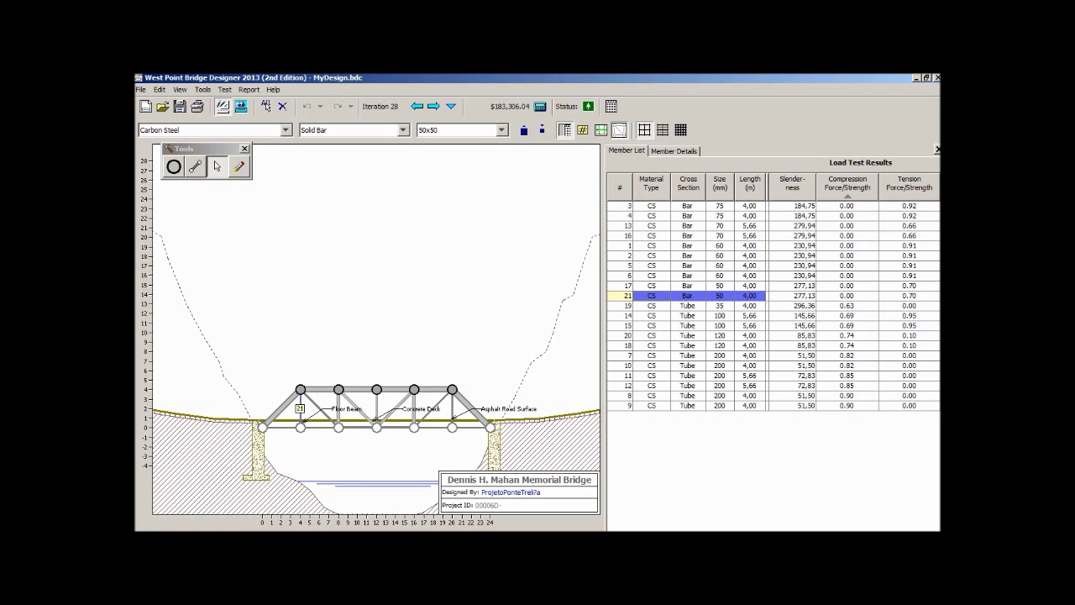
# Increase the outer vertical members 17 and 21 to a 60x60 solid bar and check each in the member list
pyautogui.click(452, 408)
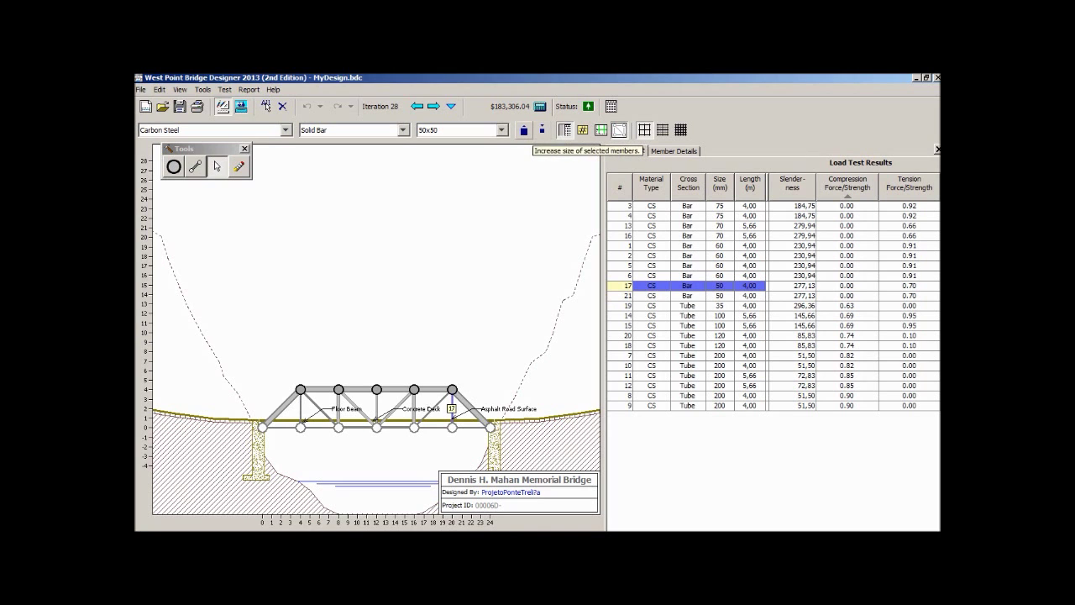
pyautogui.click(523, 131)
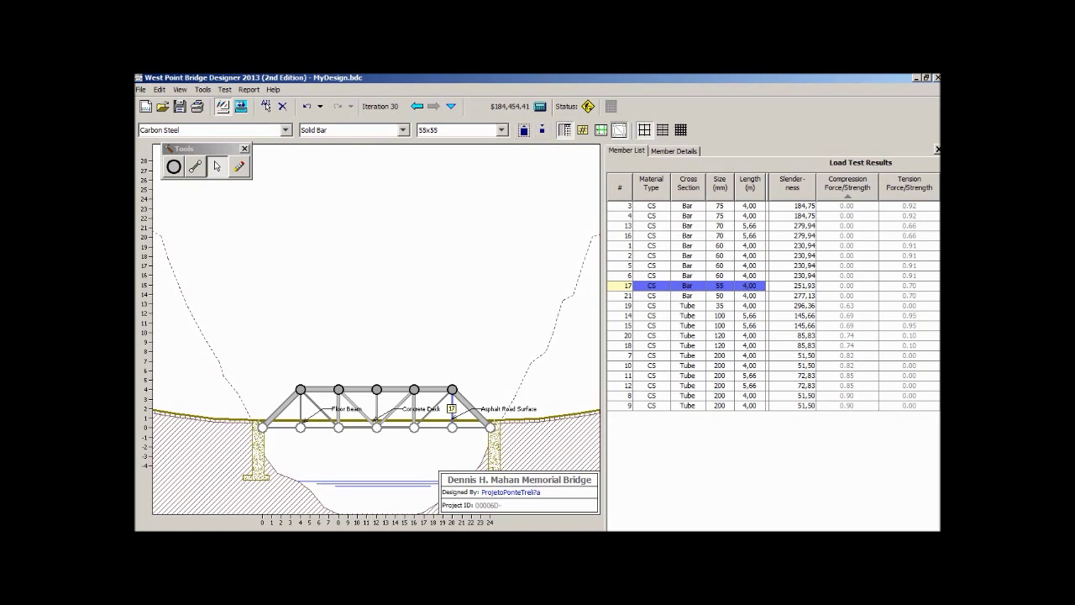
pyautogui.click(699, 296)
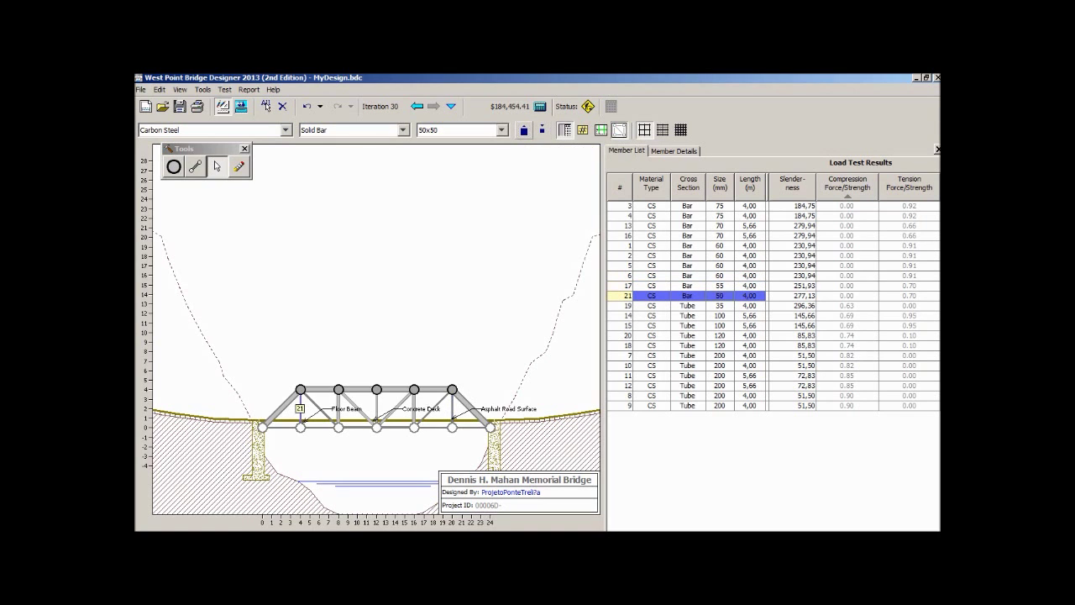
pyautogui.click(524, 129)
pyautogui.click(689, 286)
pyautogui.click(524, 129)
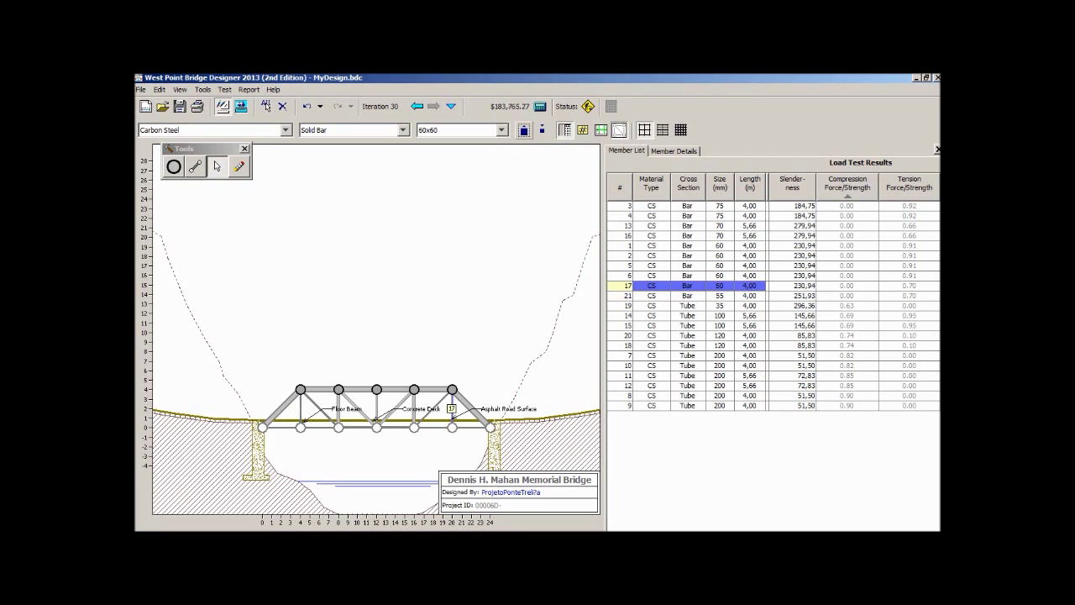
pyautogui.click(689, 296)
pyautogui.click(524, 130)
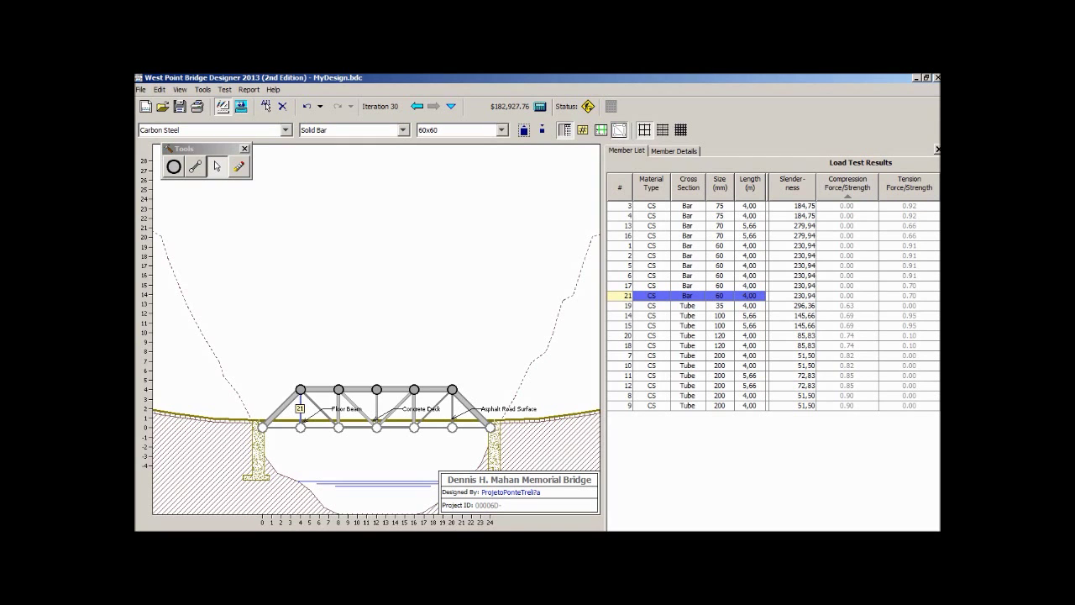
pyautogui.click(688, 286)
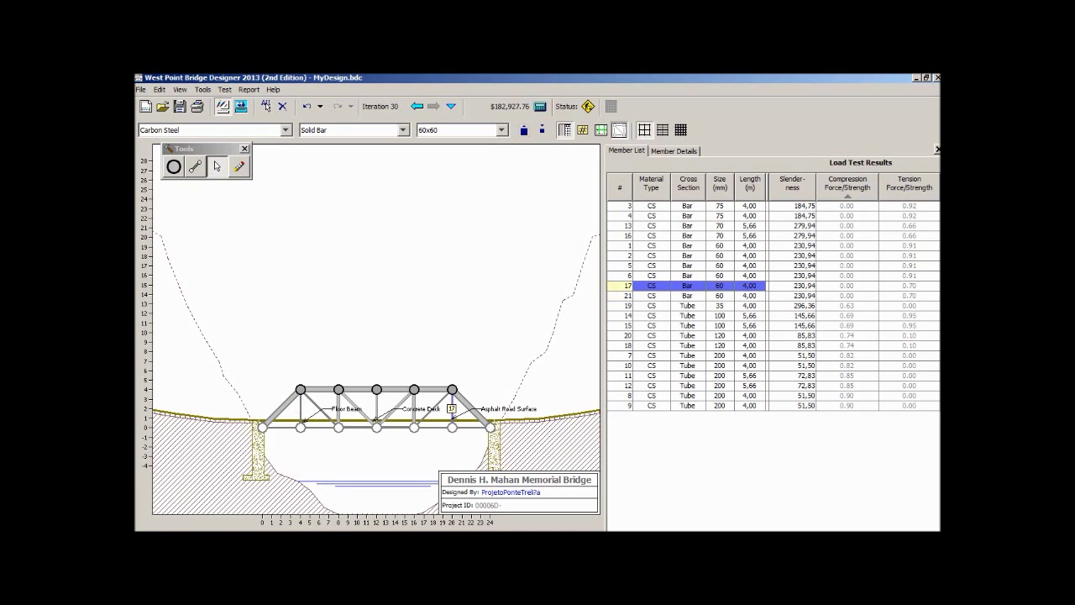
pyautogui.click(688, 296)
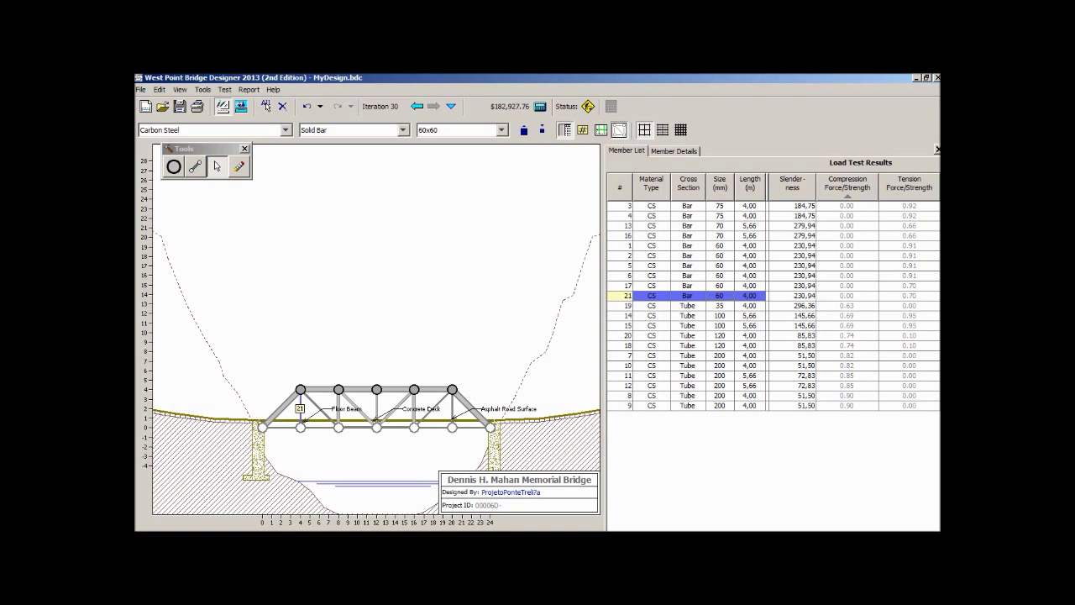
# Load test the bridge with the 60x60 outer verticals and return to the drawing board
pyautogui.click(224, 89)
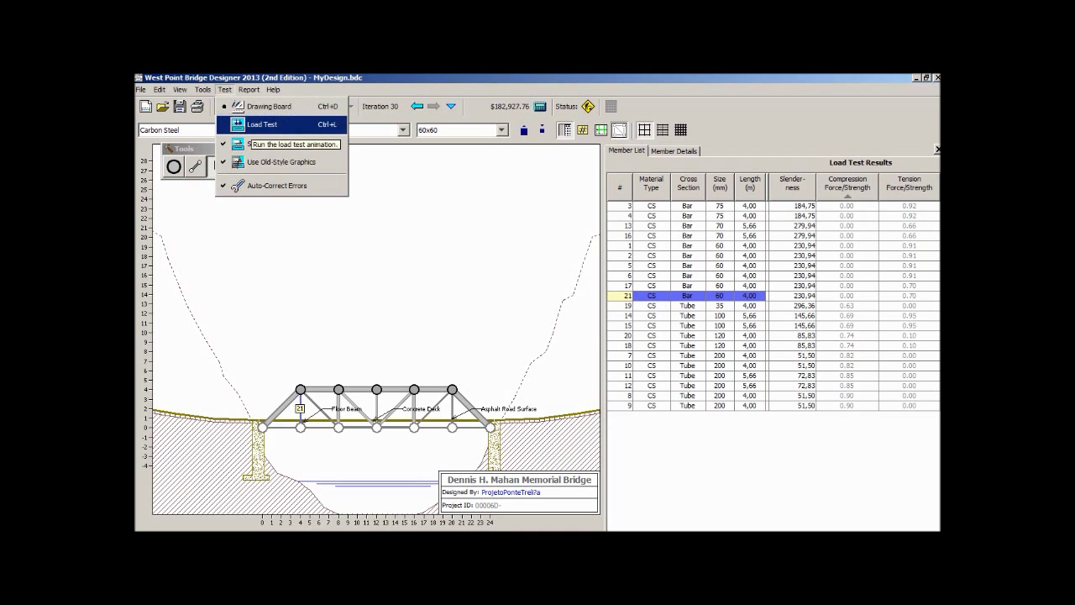
pyautogui.click(262, 124)
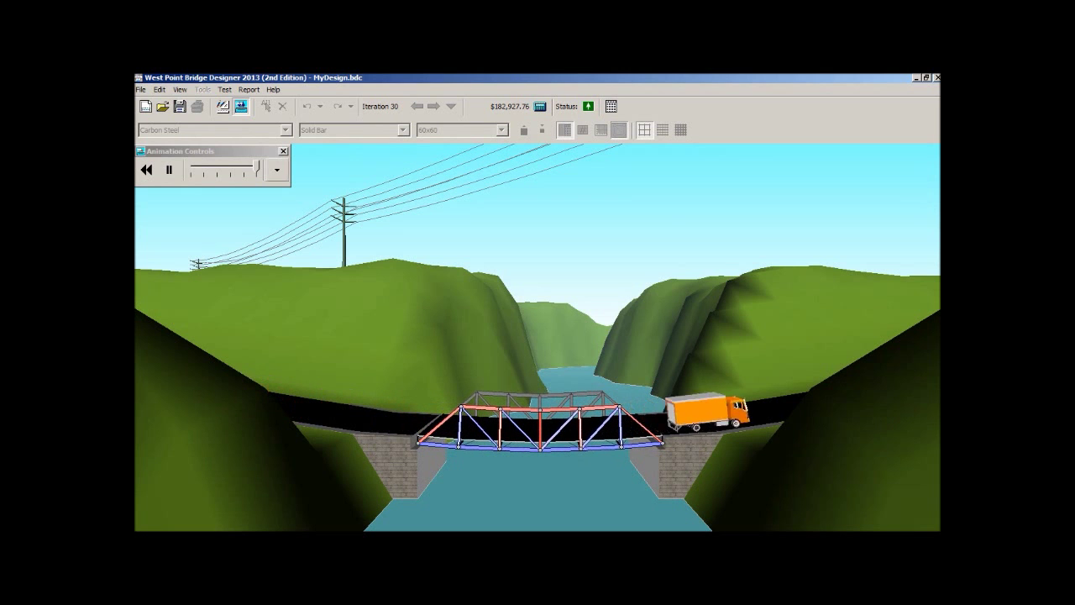
pyautogui.click(224, 89)
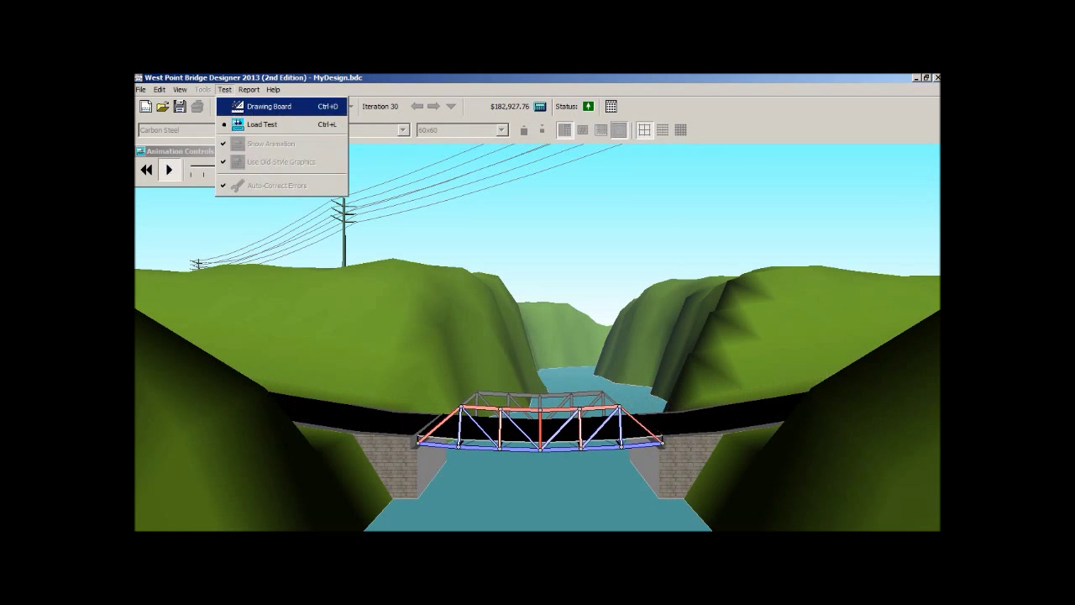
pyautogui.click(252, 106)
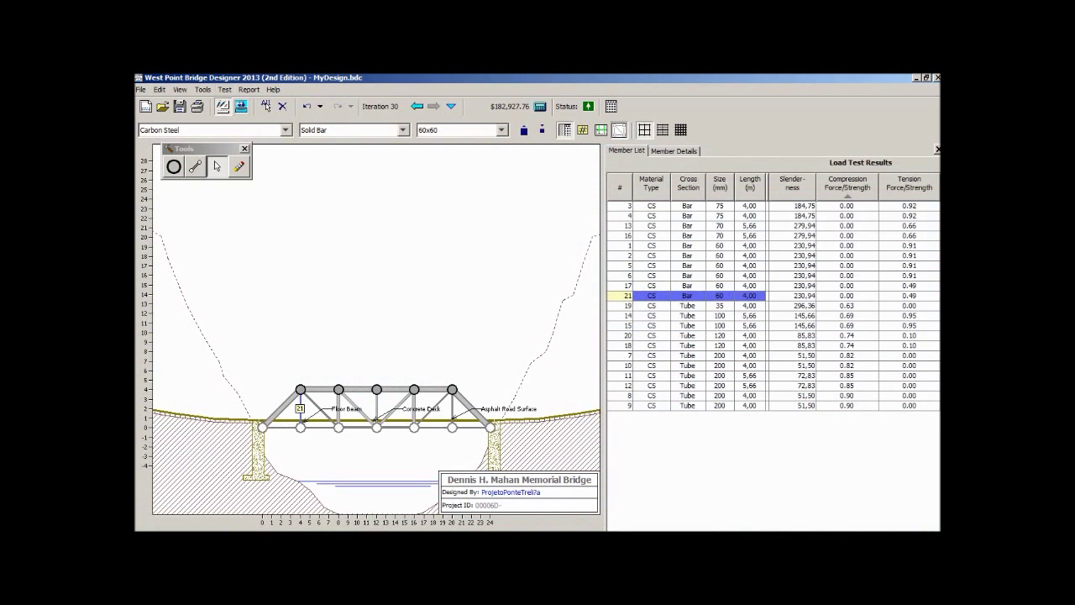
# Try a 65x65 solid bar on the outer vertical members 17 and 21
pyautogui.click(688, 286)
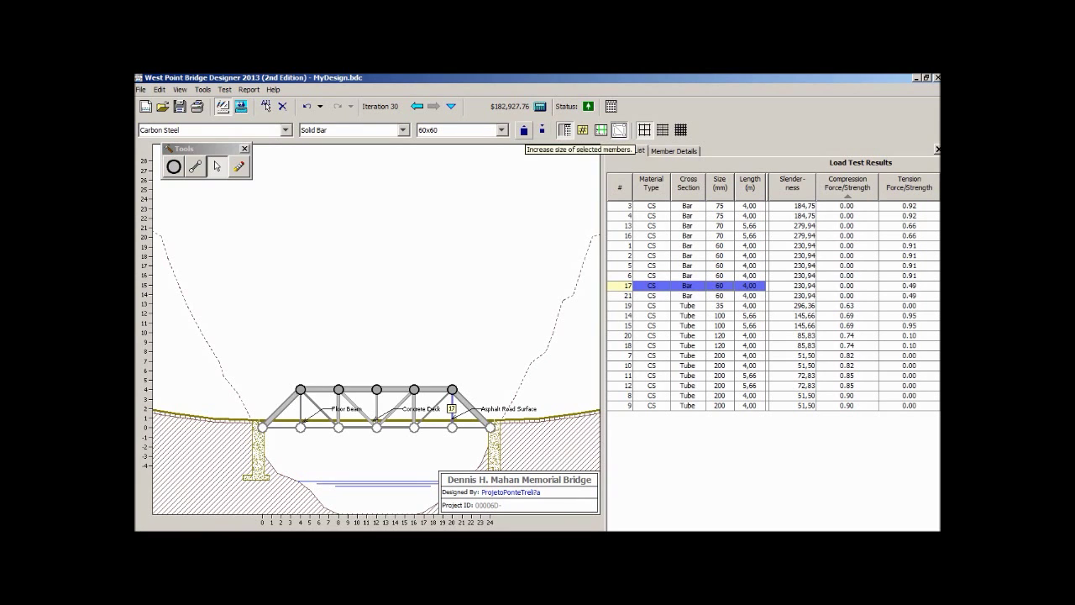
pyautogui.click(523, 130)
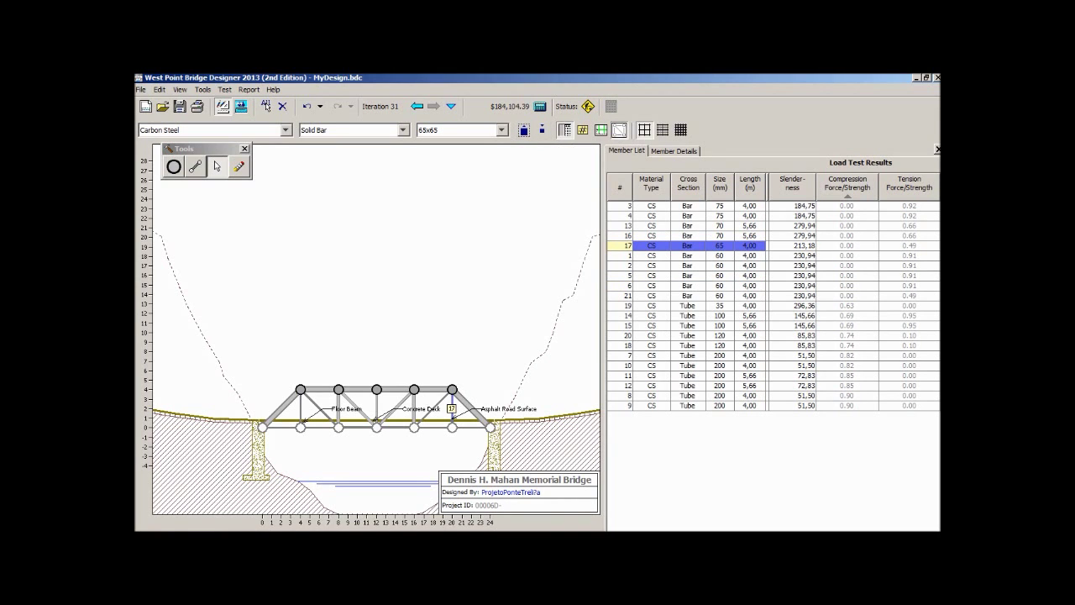
pyautogui.click(689, 255)
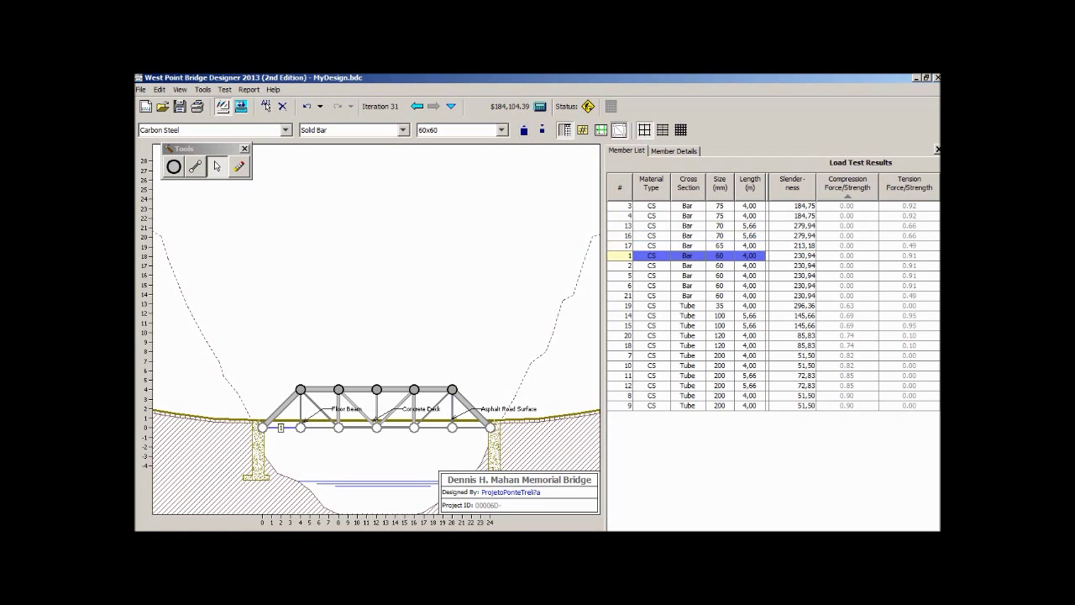
pyautogui.click(689, 245)
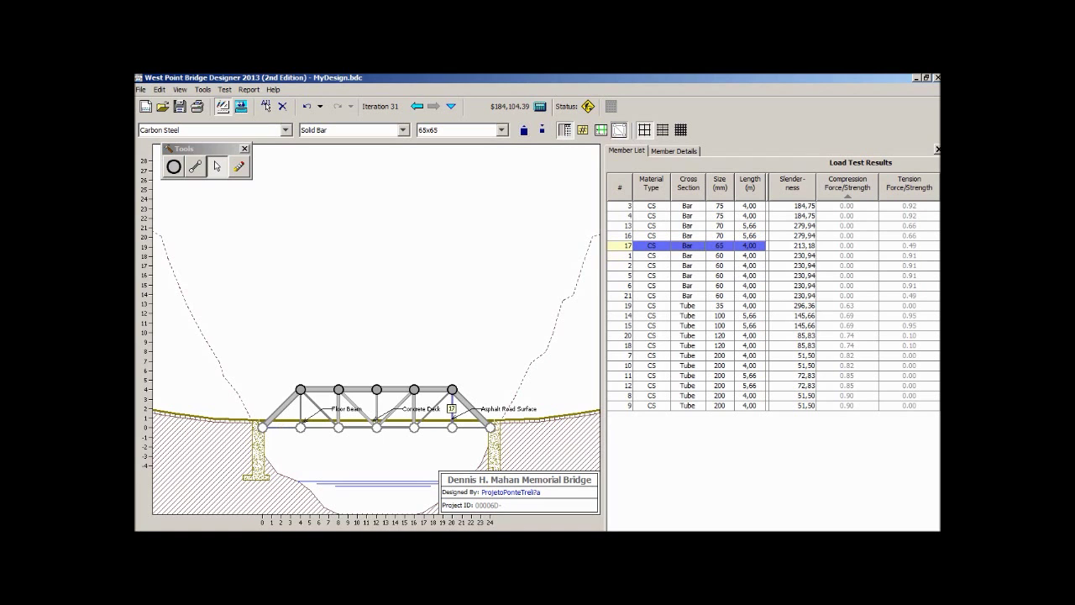
pyautogui.click(689, 296)
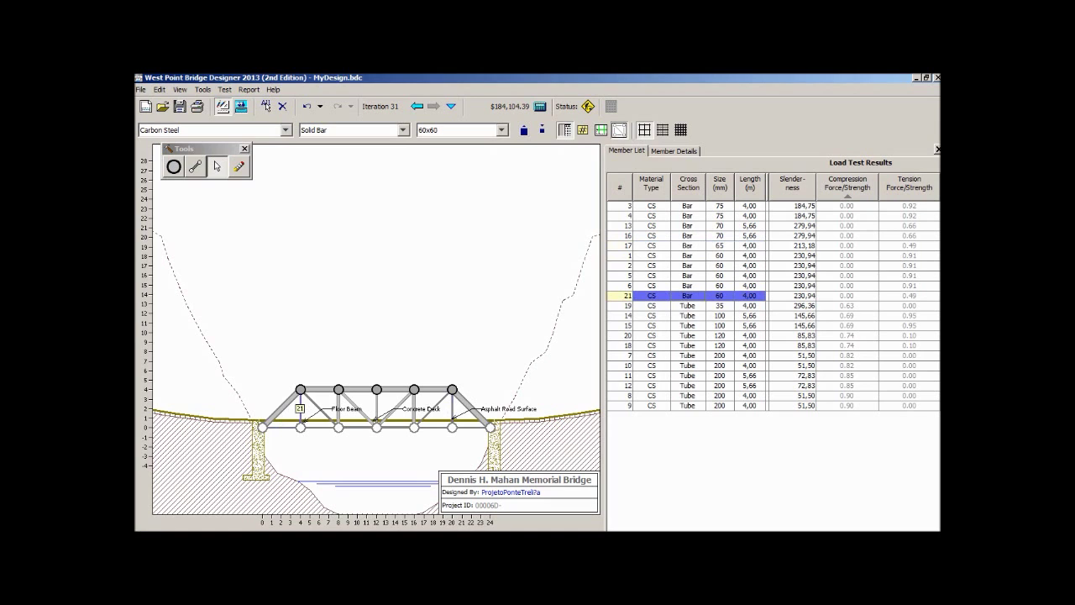
pyautogui.click(524, 129)
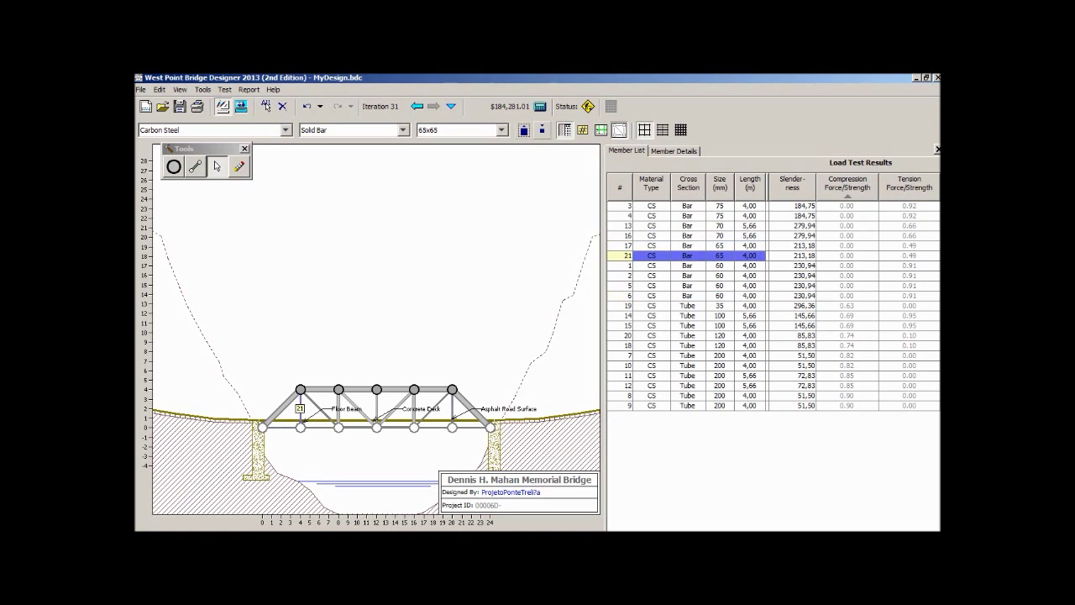
# Return the outer vertical members 21 and 17 to a 60x60 solid bar and check them in the member list
pyautogui.click(542, 129)
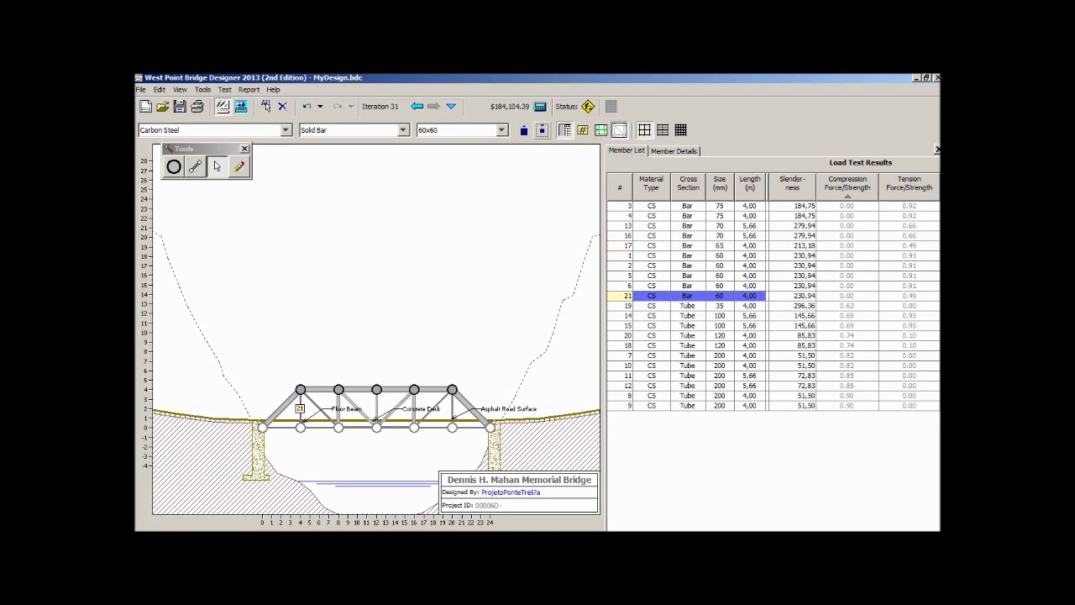
pyautogui.click(689, 246)
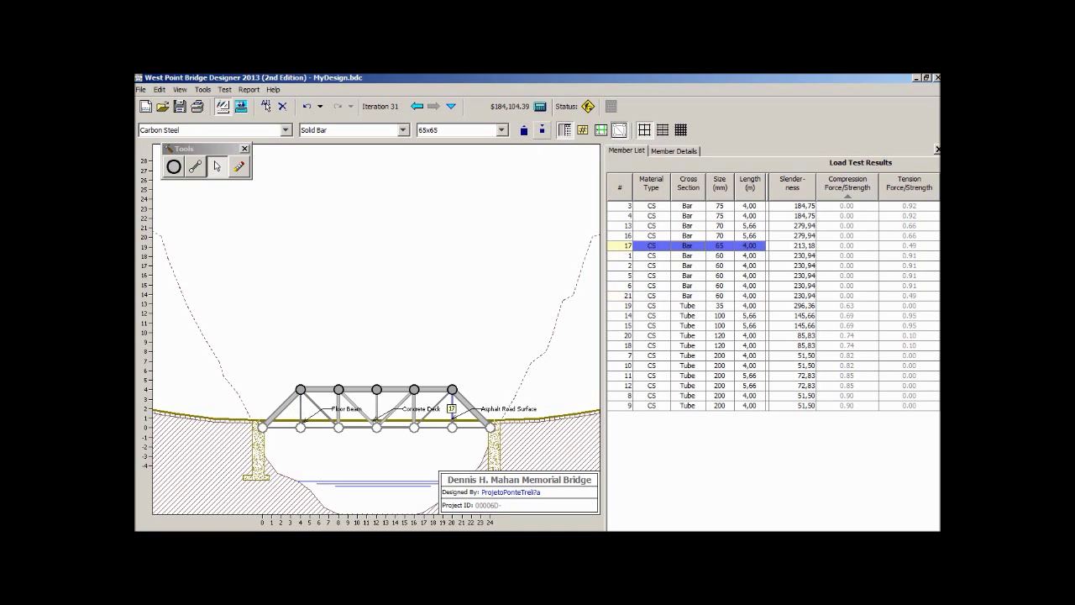
pyautogui.click(543, 129)
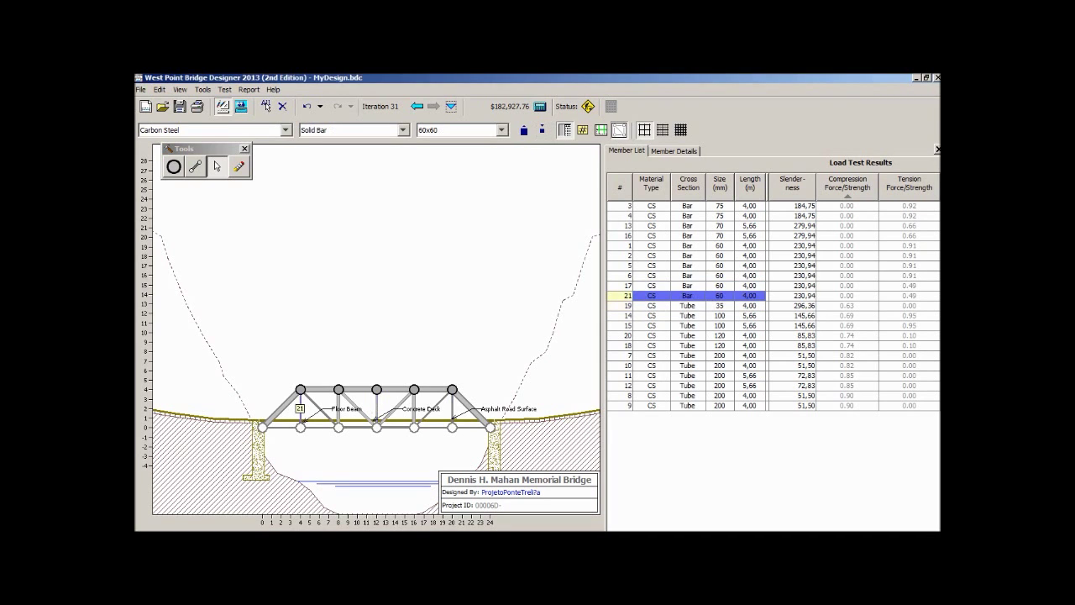
pyautogui.click(452, 408)
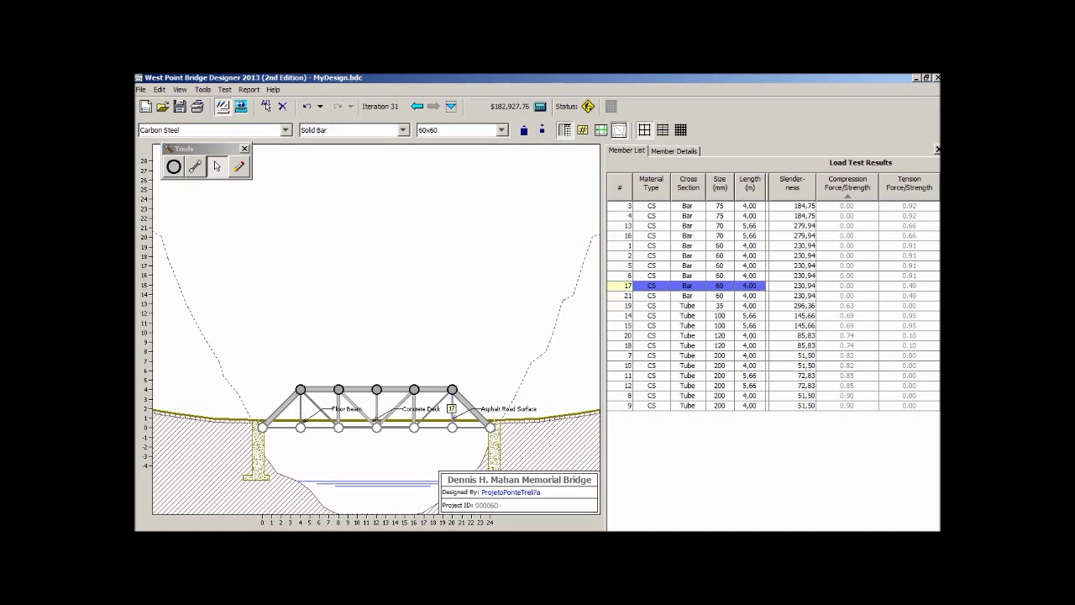
# Try larger hollow tube sizes on the middle vertical member 19 while comparing the cost, ending back at 35x35x2
pyautogui.click(378, 414)
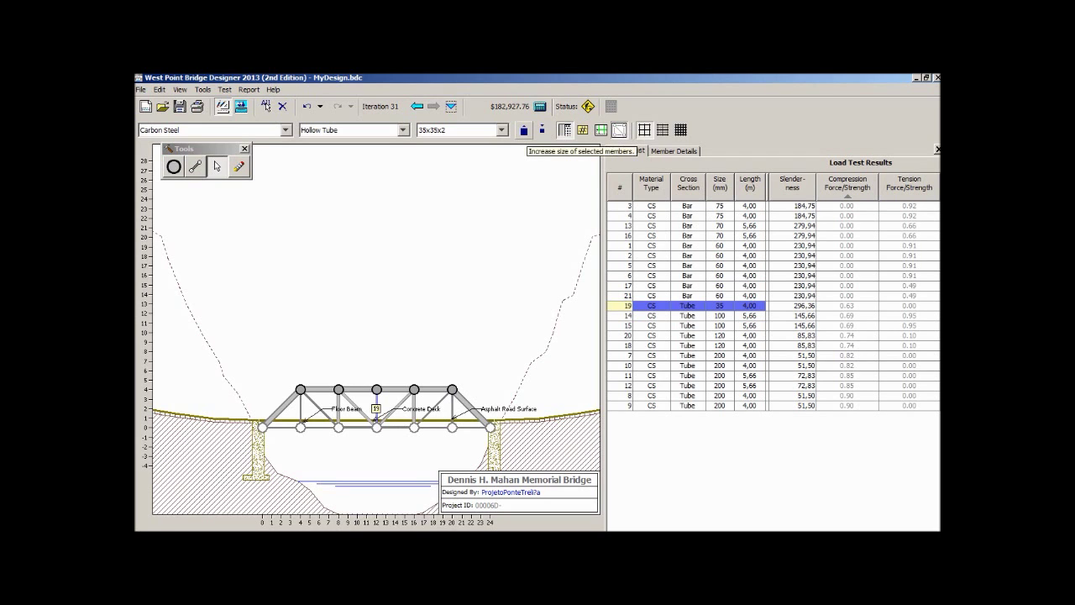
pyautogui.click(524, 130)
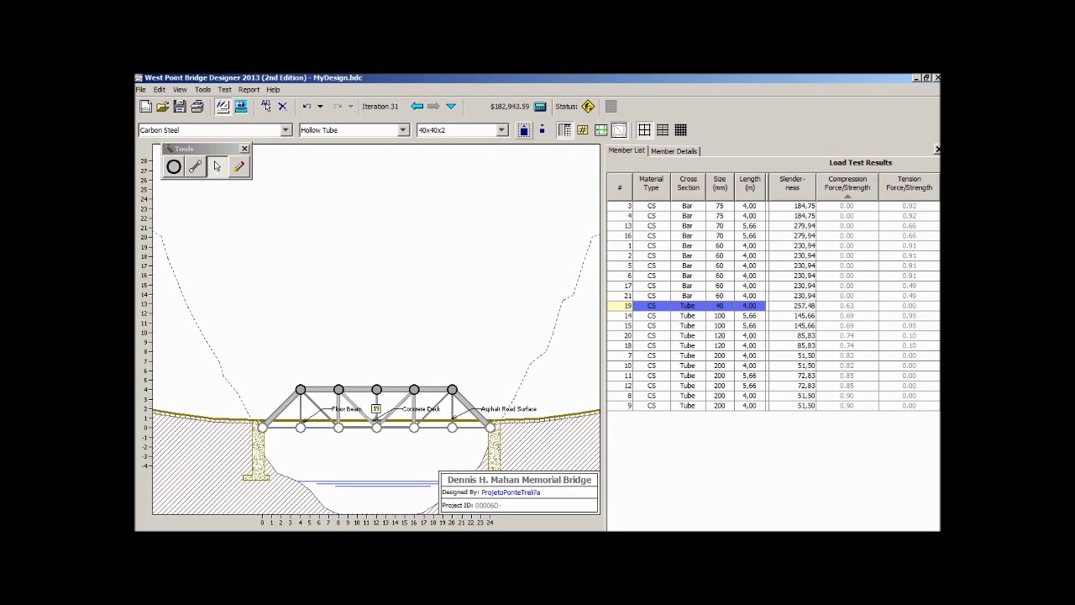
pyautogui.click(541, 129)
pyautogui.click(524, 130)
pyautogui.click(524, 130)
pyautogui.click(524, 130)
pyautogui.click(542, 130)
pyautogui.click(541, 130)
pyautogui.click(542, 129)
pyautogui.click(523, 130)
pyautogui.click(524, 130)
pyautogui.click(523, 129)
pyautogui.click(524, 129)
pyautogui.click(524, 130)
pyautogui.click(543, 129)
pyautogui.click(543, 129)
pyautogui.click(542, 130)
pyautogui.click(543, 130)
pyautogui.click(543, 129)
# Change the middle vertical member 19 to a solid bar and set its size to 60x60
pyautogui.click(403, 129)
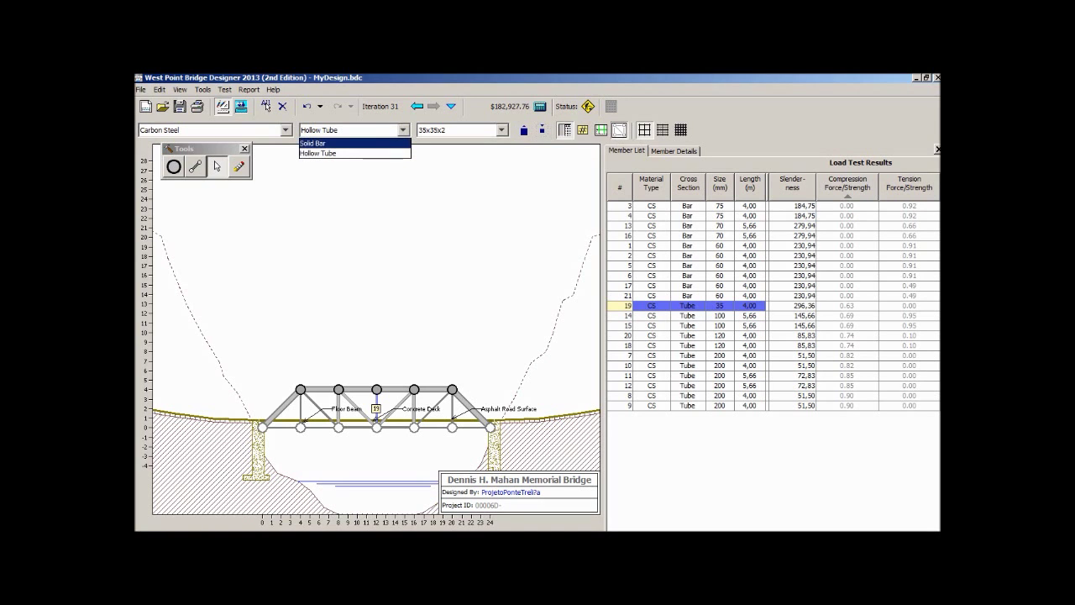
pyautogui.click(355, 143)
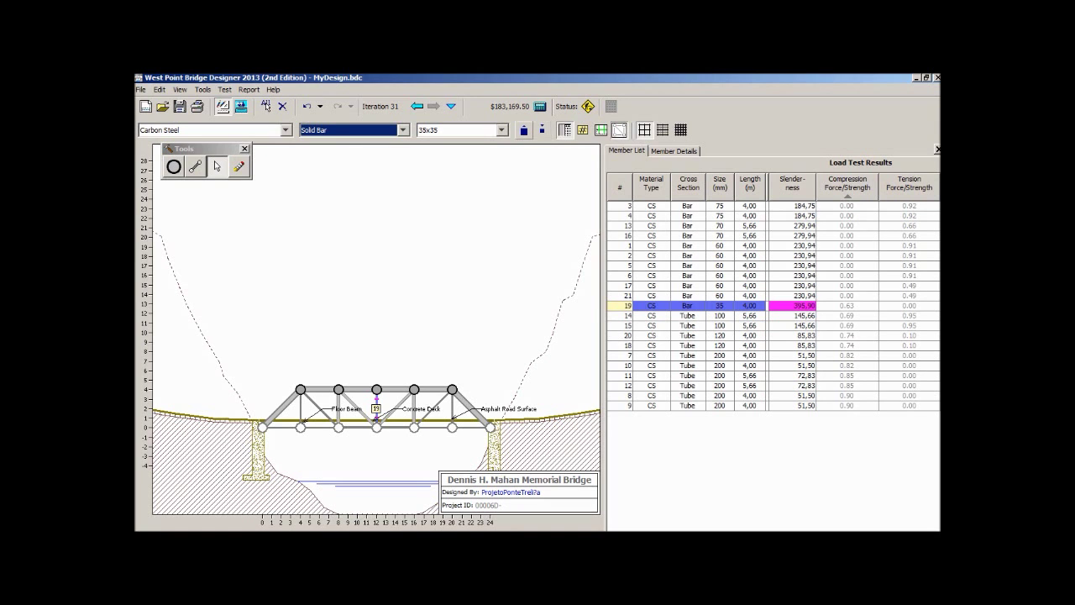
pyautogui.click(524, 131)
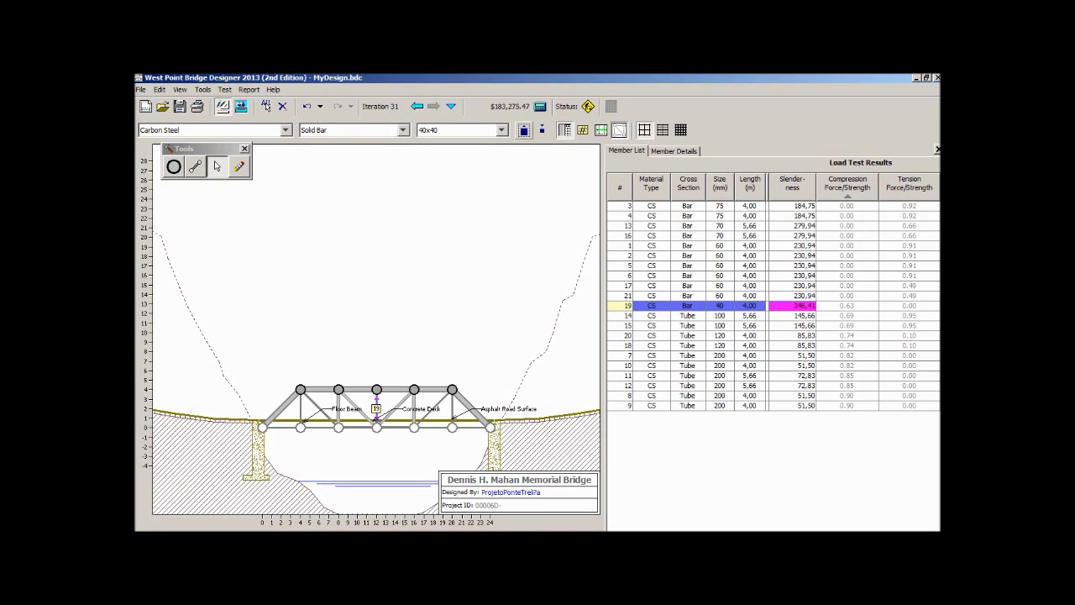
pyautogui.click(524, 130)
pyautogui.click(524, 131)
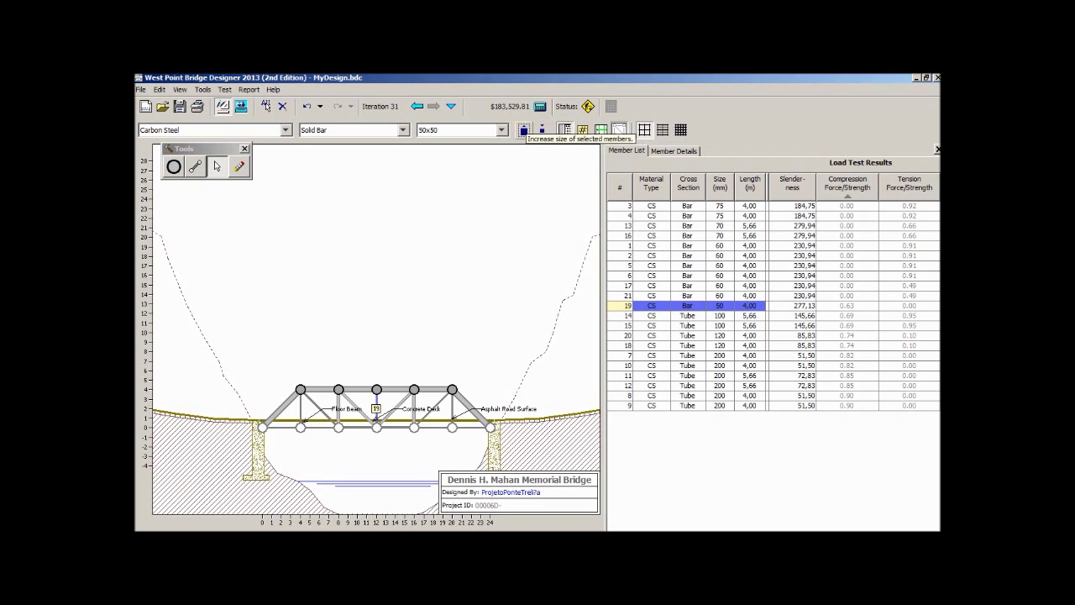
pyautogui.click(524, 130)
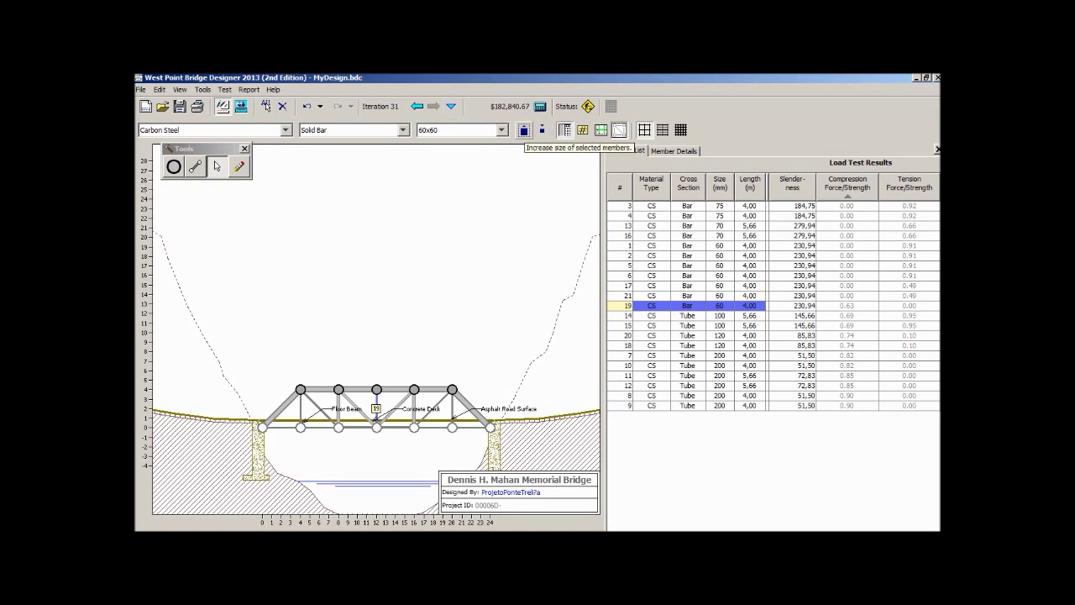
pyautogui.click(525, 130)
pyautogui.click(542, 130)
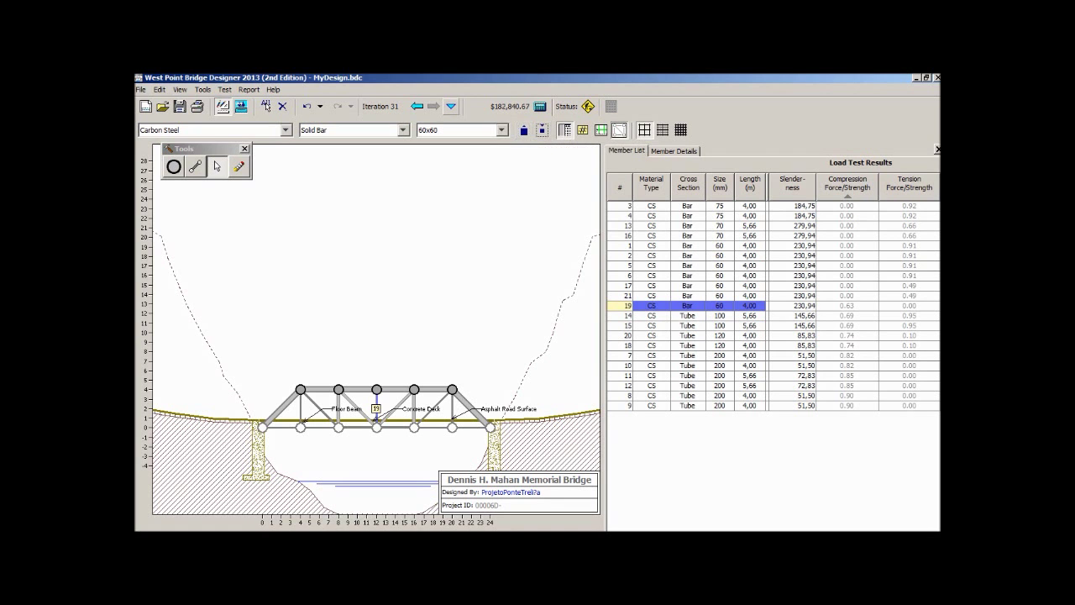
# Compare the costs of iterations 30 and 31 in the iteration list and keep iteration 31 loaded
pyautogui.click(452, 106)
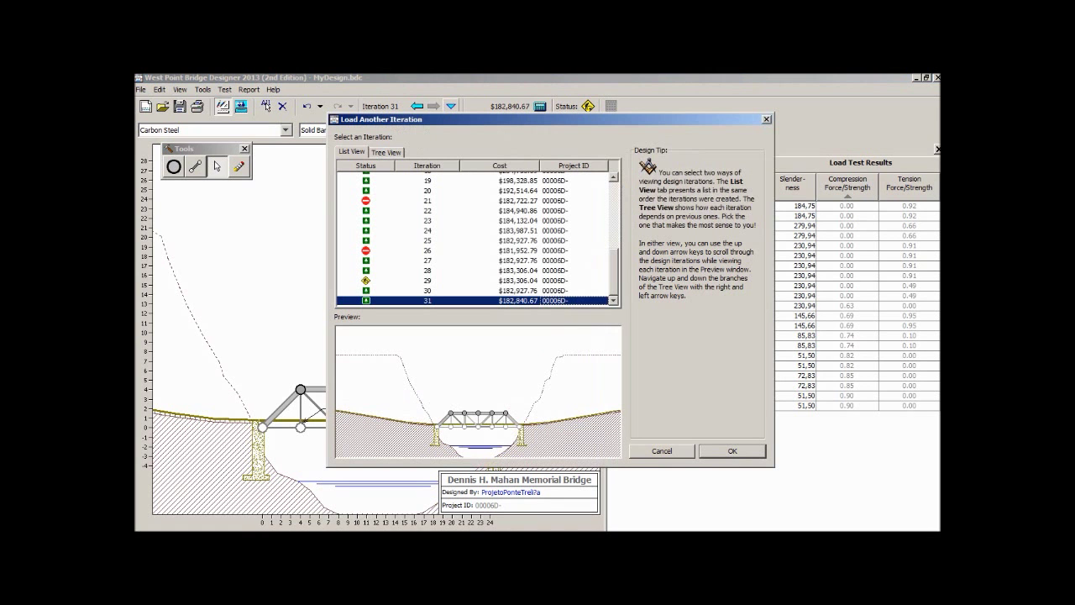
pyautogui.press('Up')
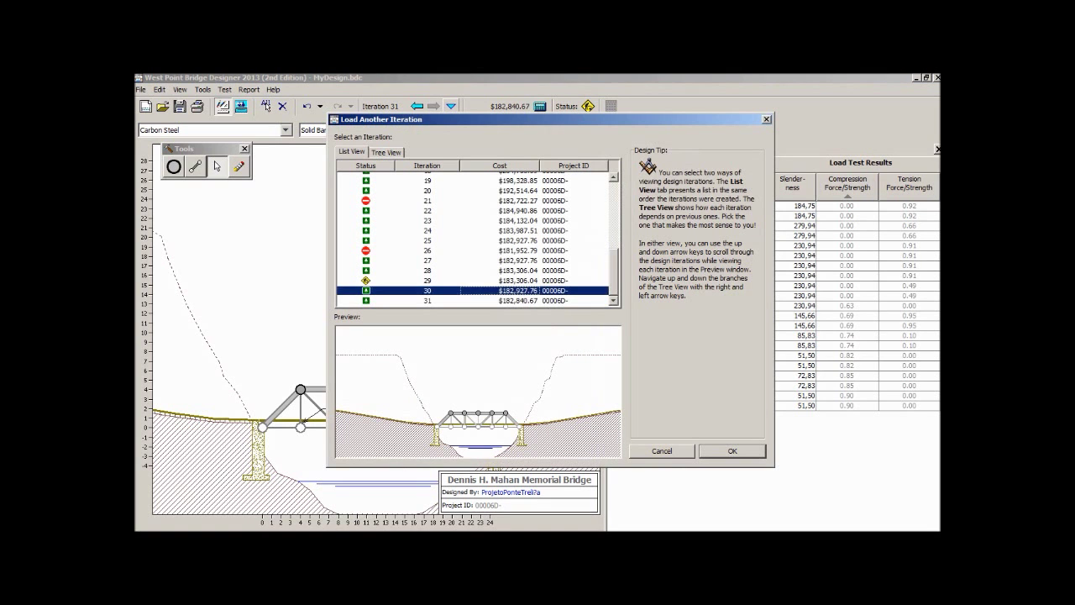
pyautogui.press('Down')
pyautogui.press('Return')
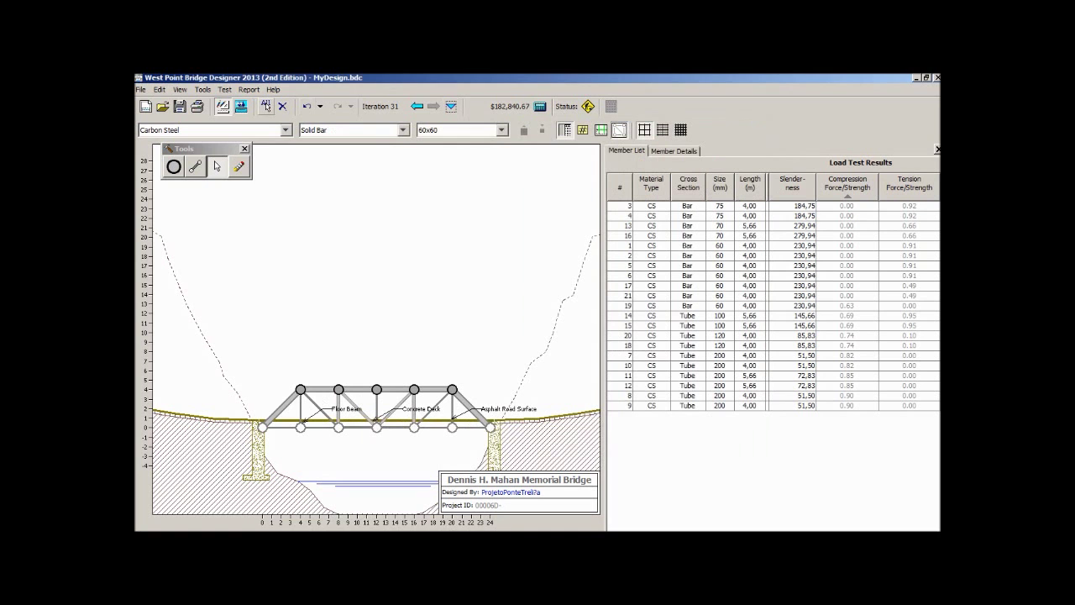
# Load test the bridge with the 60x60 middle vertical, pause the animation and return to the drawing board
pyautogui.click(224, 89)
pyautogui.press('Return')
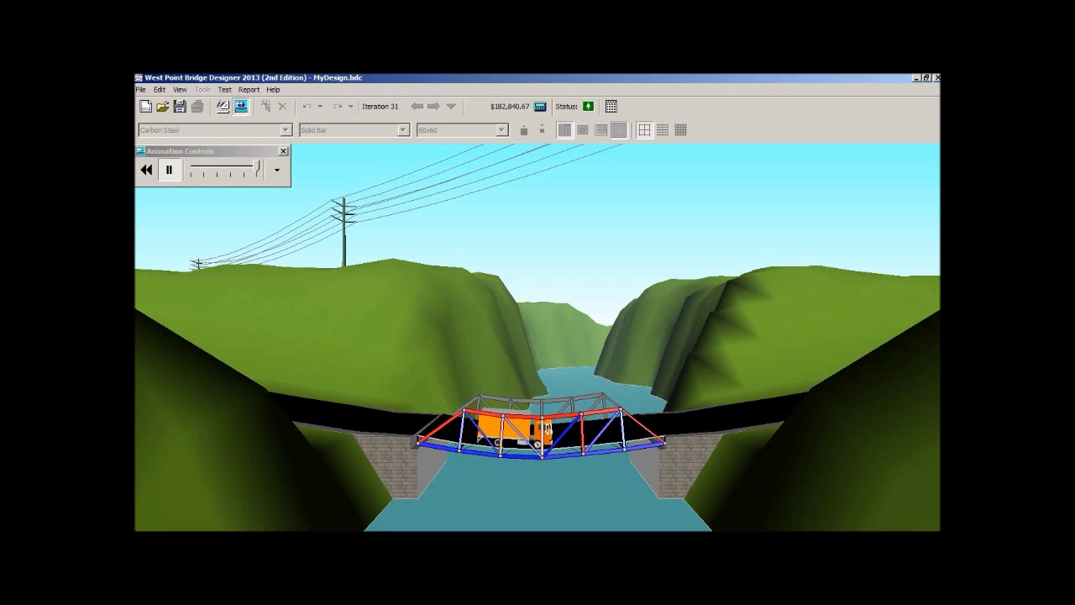
pyautogui.click(169, 169)
pyautogui.click(225, 90)
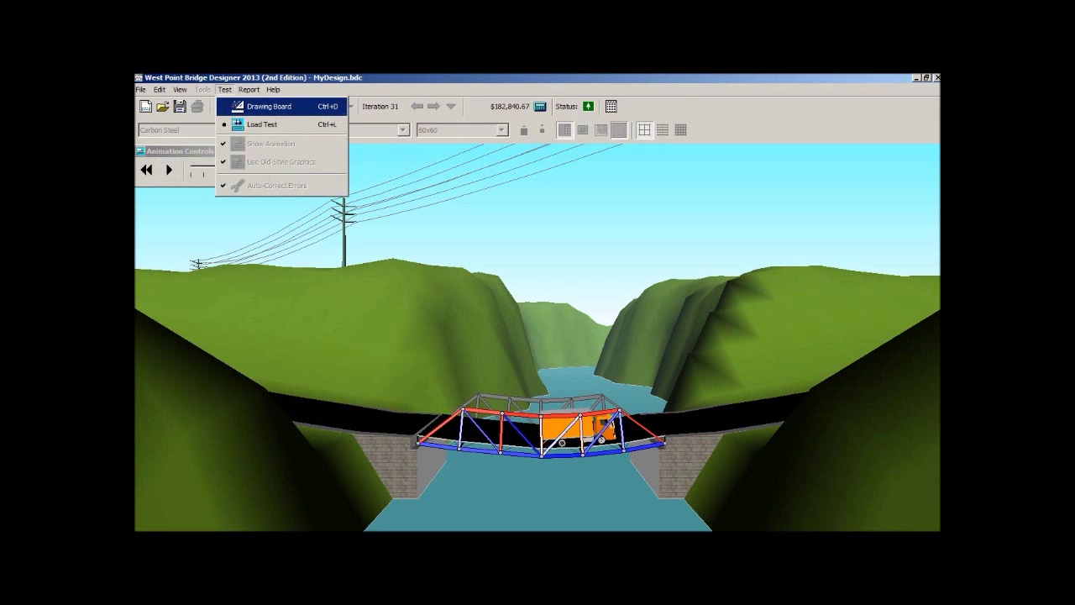
pyautogui.click(269, 107)
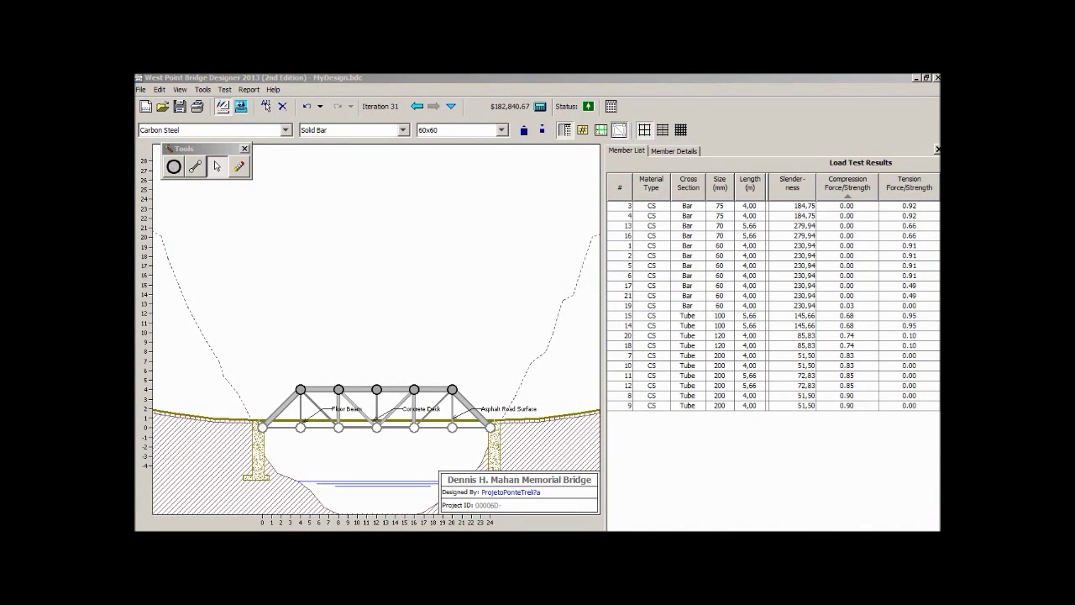
# Try the next larger solid bar, 75x75, on the outer diagonals 16 and 13, returning each to 70x70
pyautogui.click(452, 410)
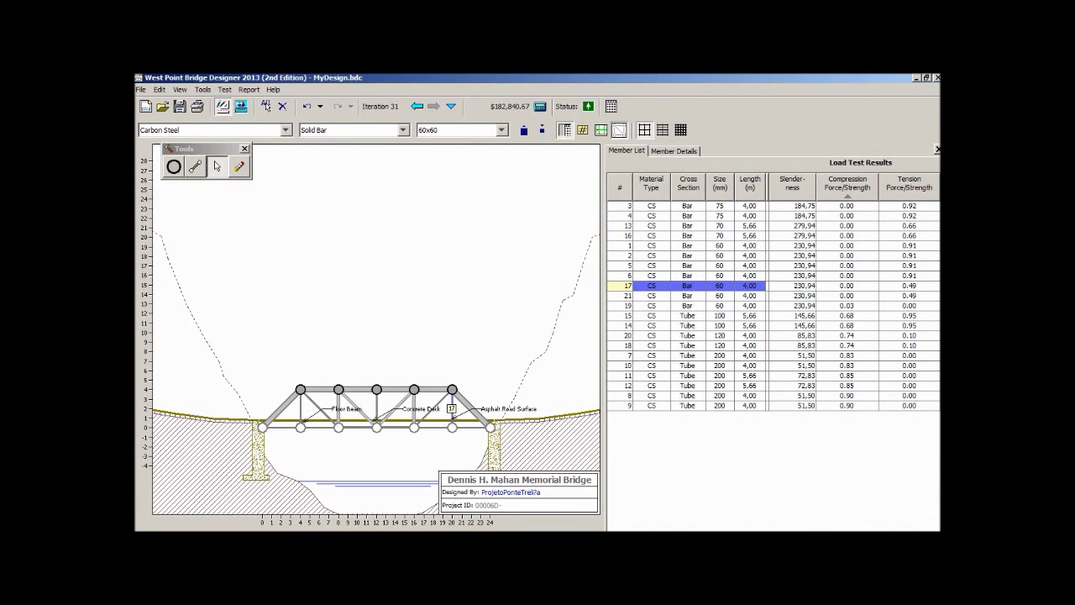
pyautogui.click(320, 409)
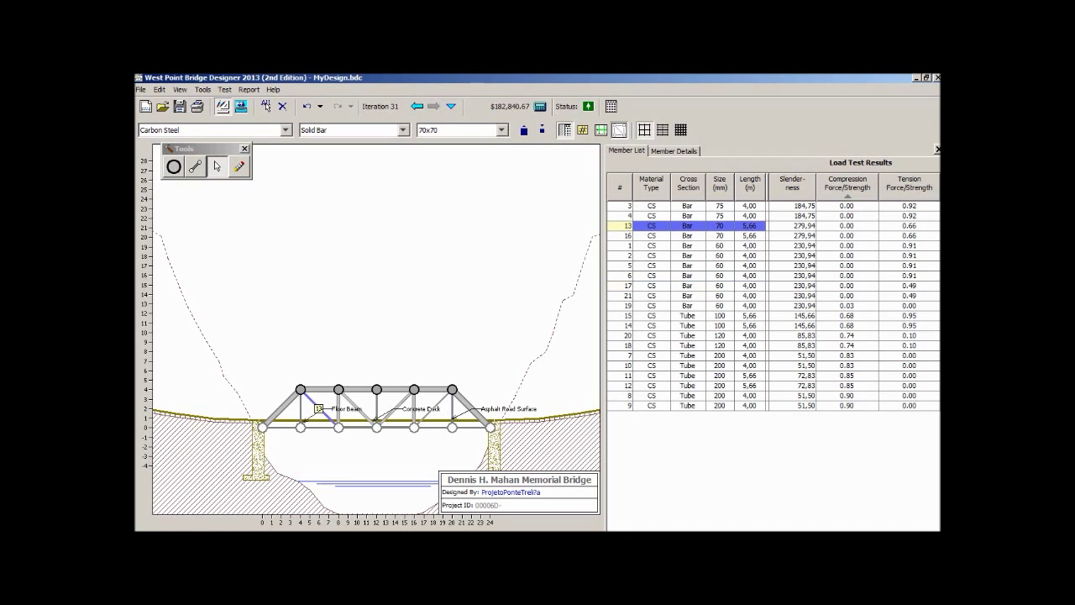
pyautogui.click(430, 409)
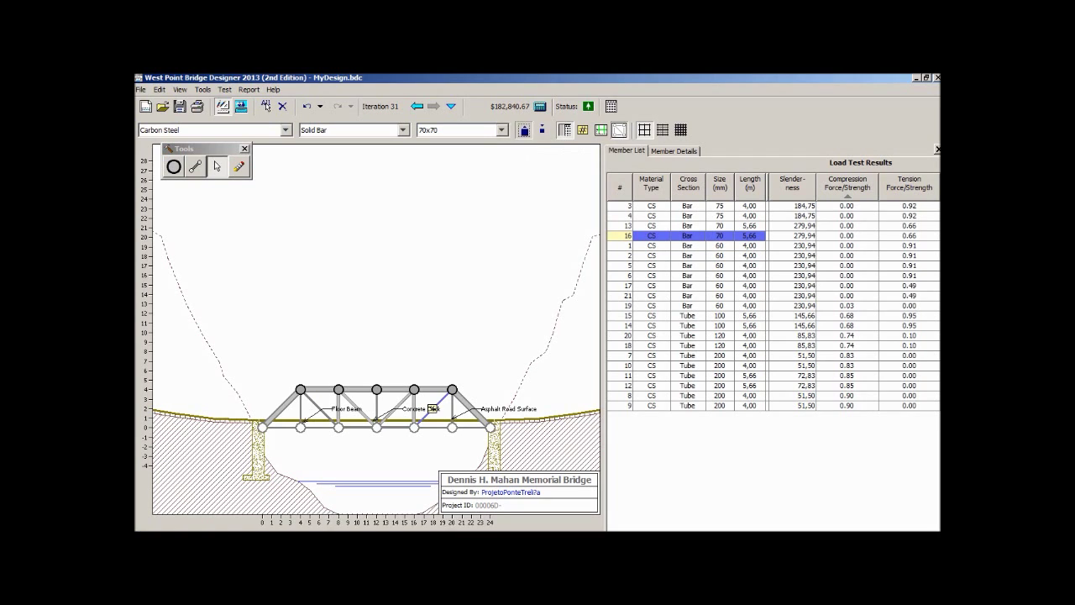
pyautogui.click(525, 130)
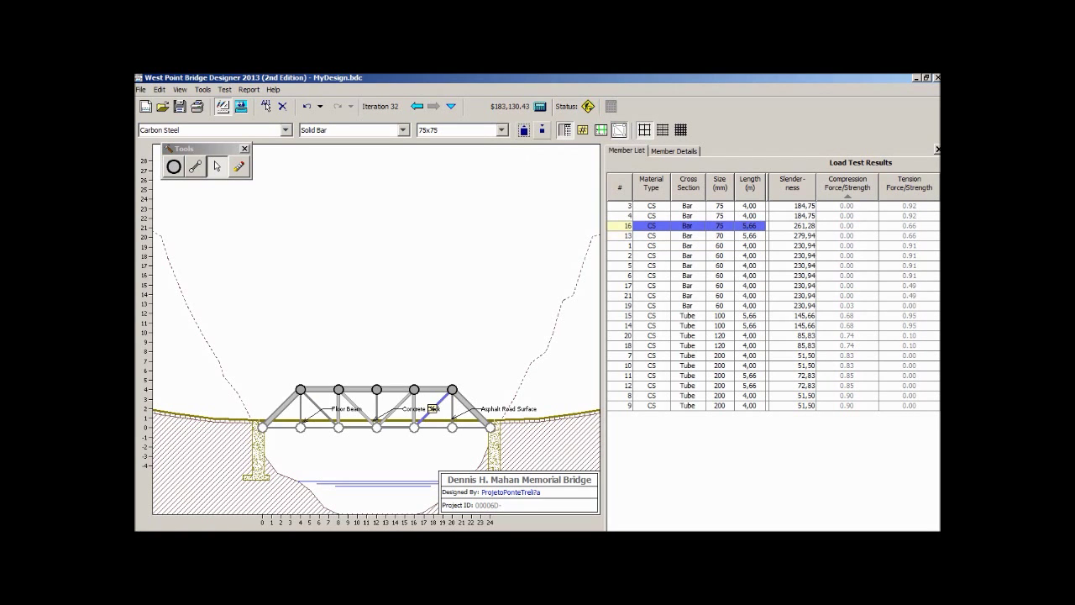
pyautogui.click(541, 130)
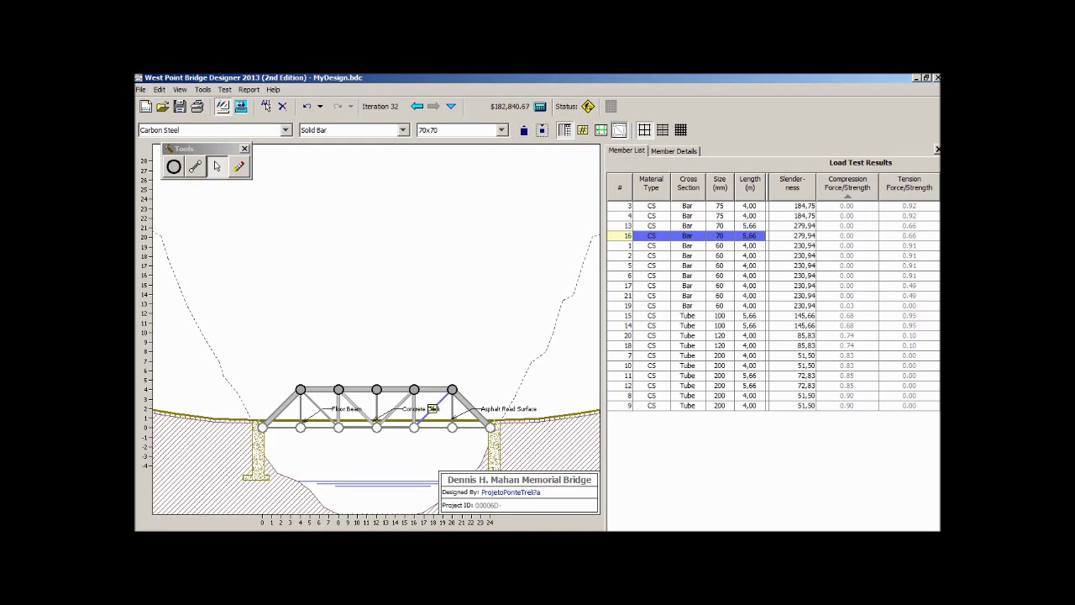
pyautogui.click(320, 408)
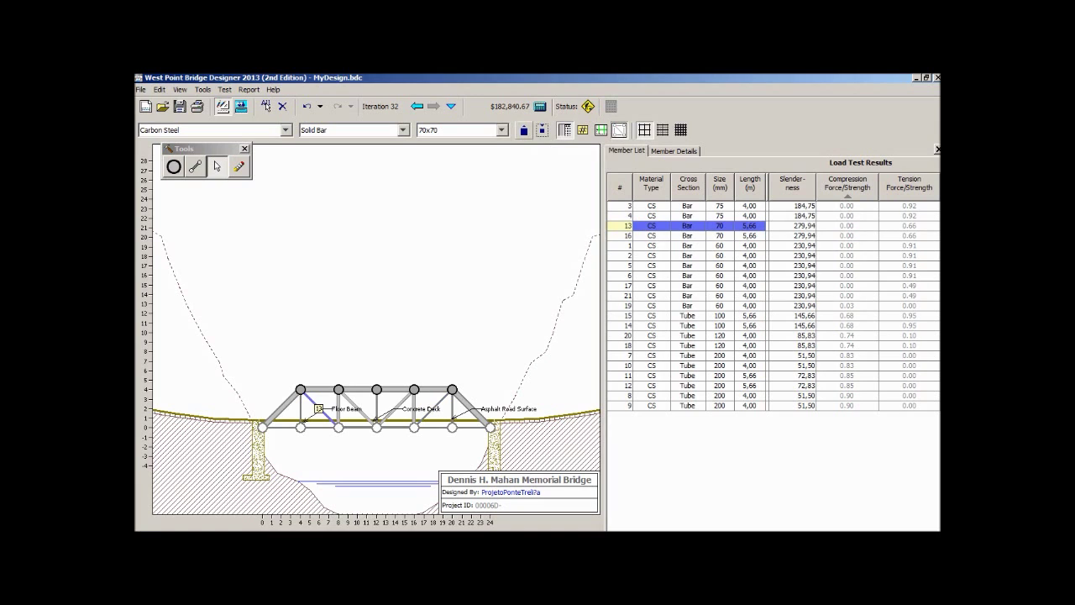
pyautogui.click(524, 130)
pyautogui.click(542, 131)
pyautogui.click(433, 410)
# Examine the tube sizes and load test results of the inner verticals 20 and 18 and the diagonal 15
pyautogui.click(338, 410)
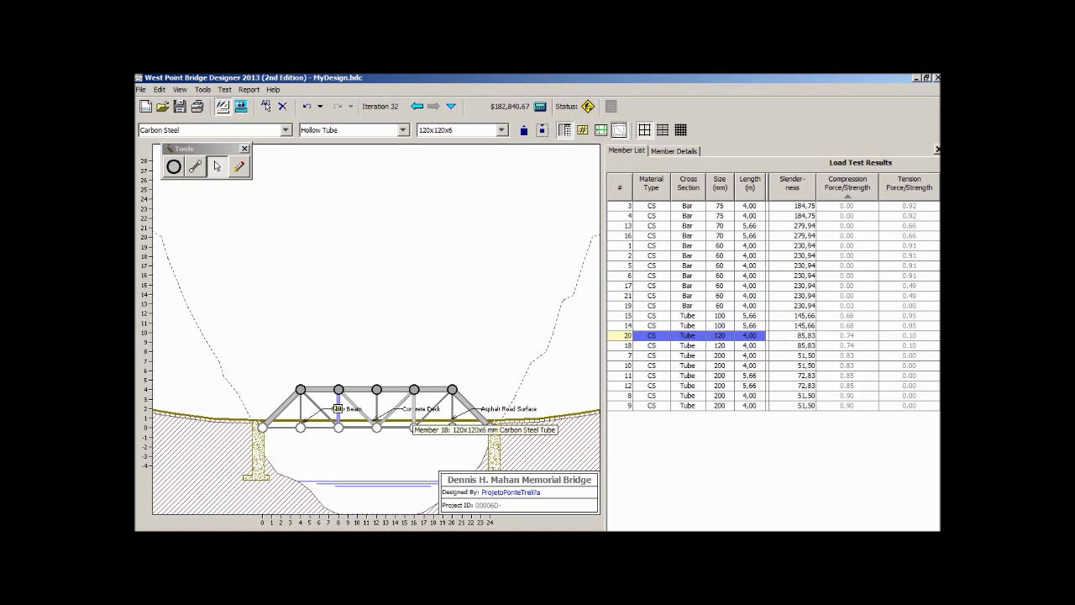
pyautogui.click(414, 413)
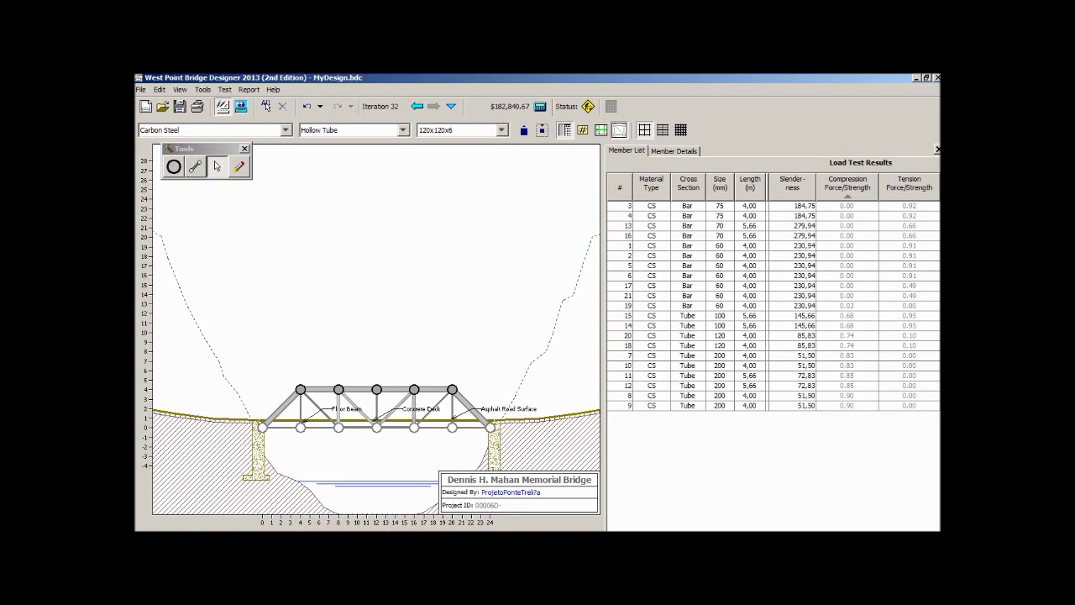
pyautogui.click(339, 410)
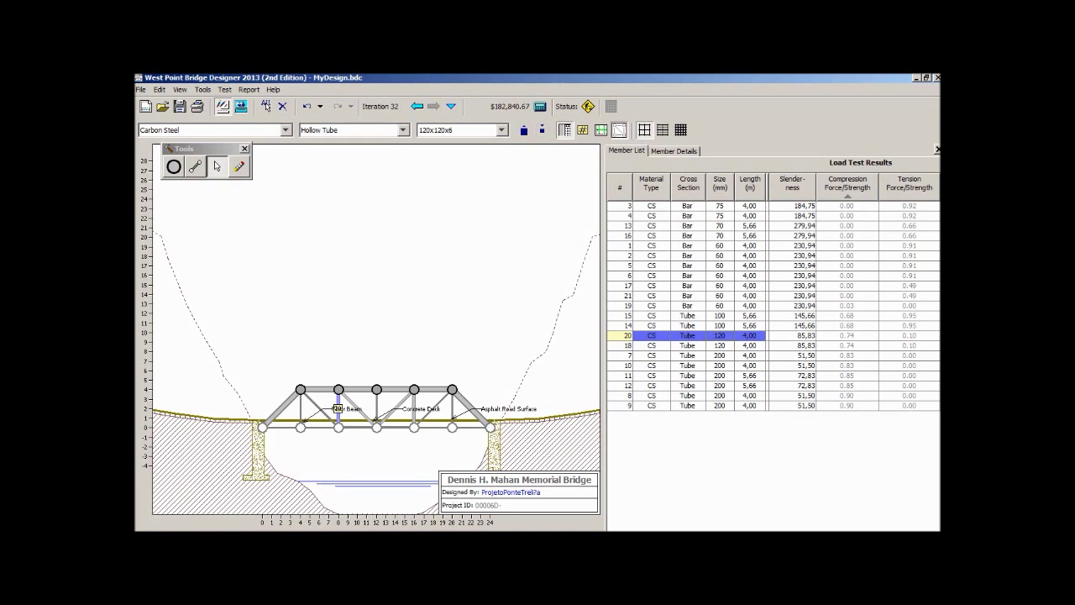
pyautogui.click(502, 129)
pyautogui.press('Down')
pyautogui.press('Return')
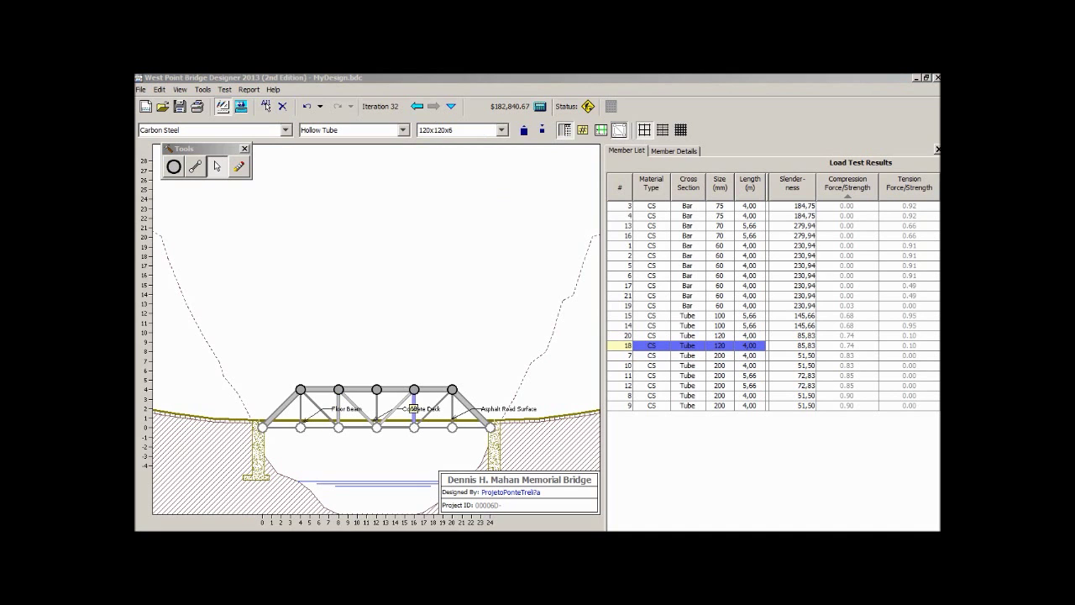
pyautogui.click(395, 408)
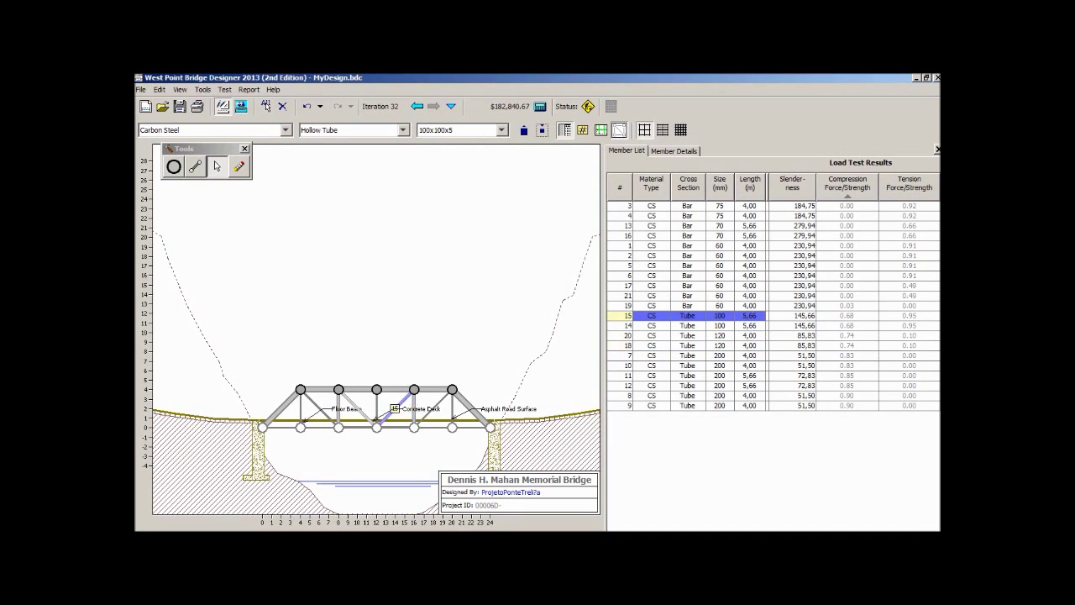
# Resize the inner diagonals 15 and 14 together to 120x120x6 hollow tubes
pyautogui.keyDown('ctrl'); pyautogui.click(357, 408); pyautogui.keyUp('ctrl')
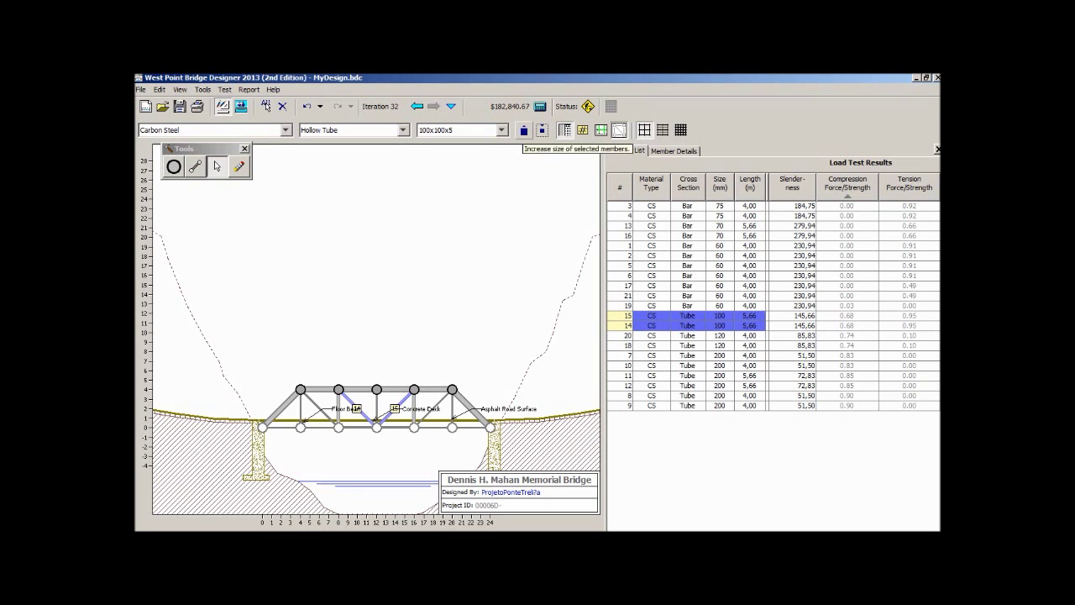
pyautogui.click(524, 130)
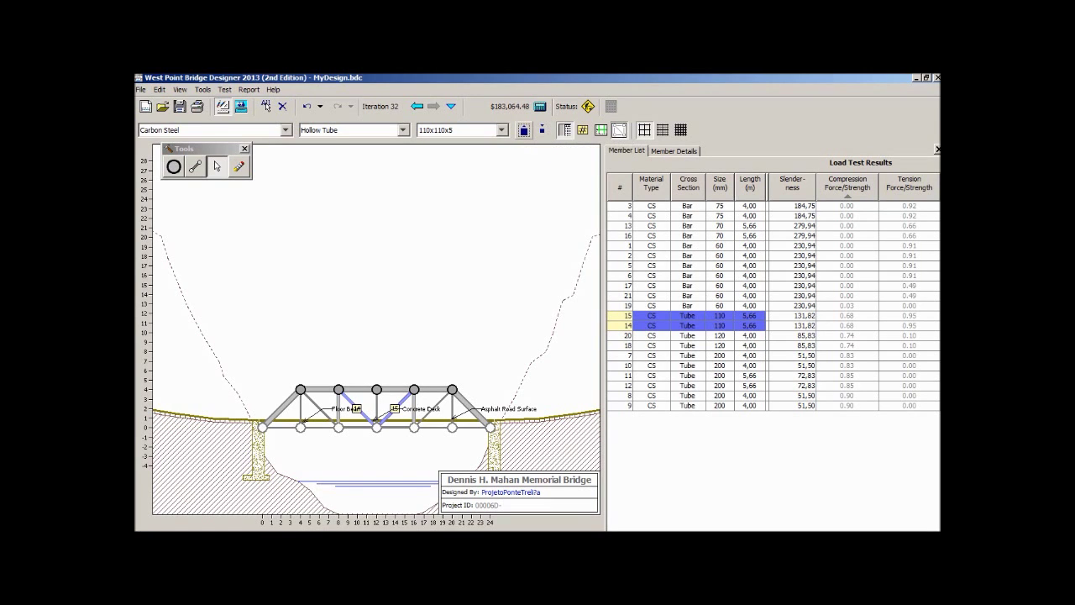
pyautogui.click(524, 130)
pyautogui.click(524, 130)
pyautogui.click(542, 130)
# Load test the bridge with the 120x120x6 inner diagonals and return to the drawing board
pyautogui.click(224, 89)
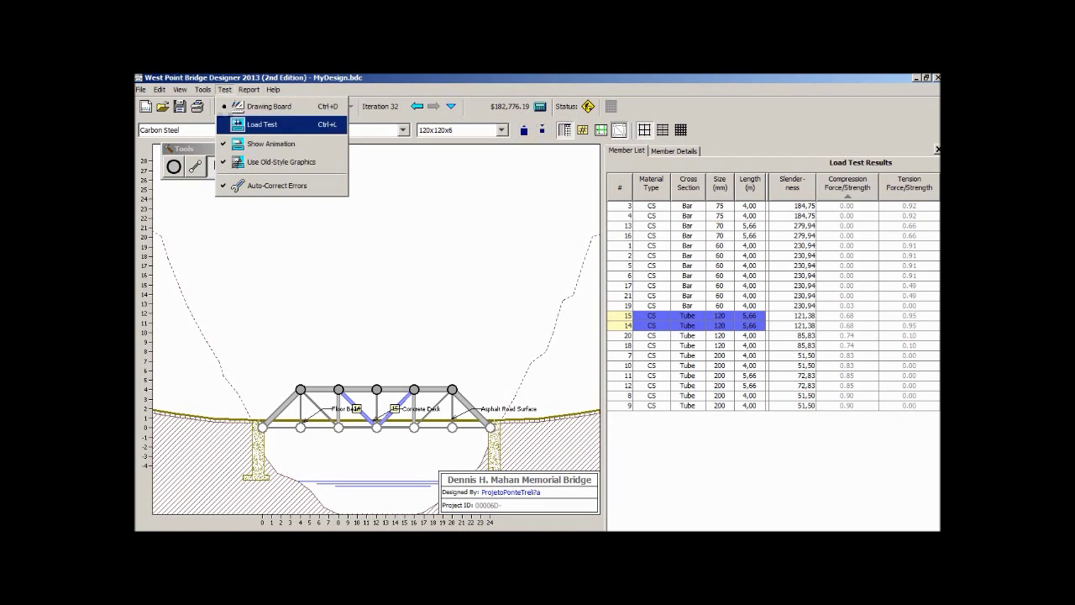
pyautogui.click(252, 125)
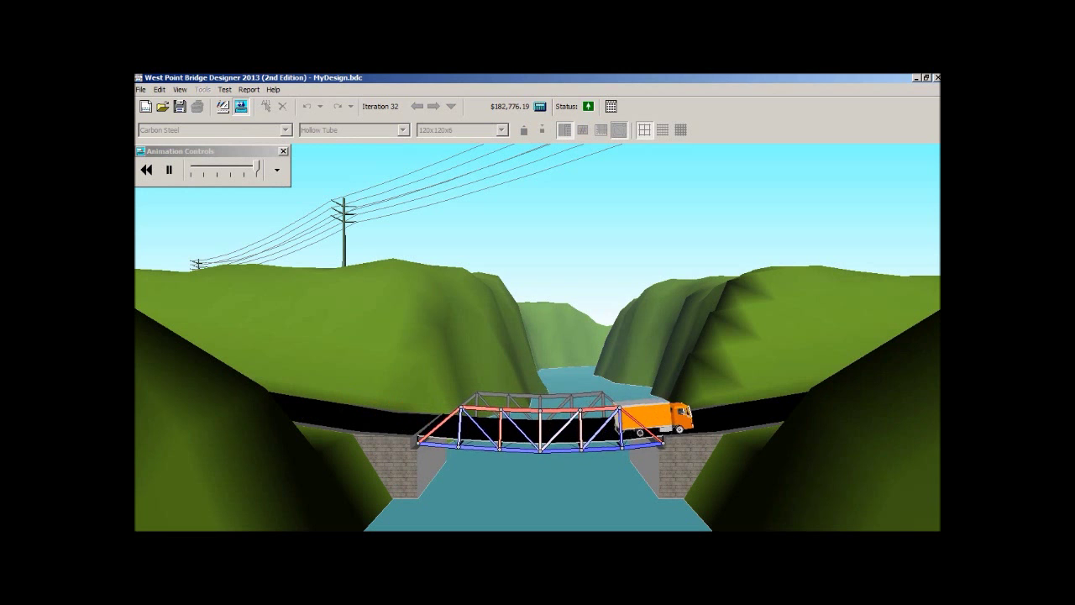
pyautogui.click(224, 90)
pyautogui.click(266, 106)
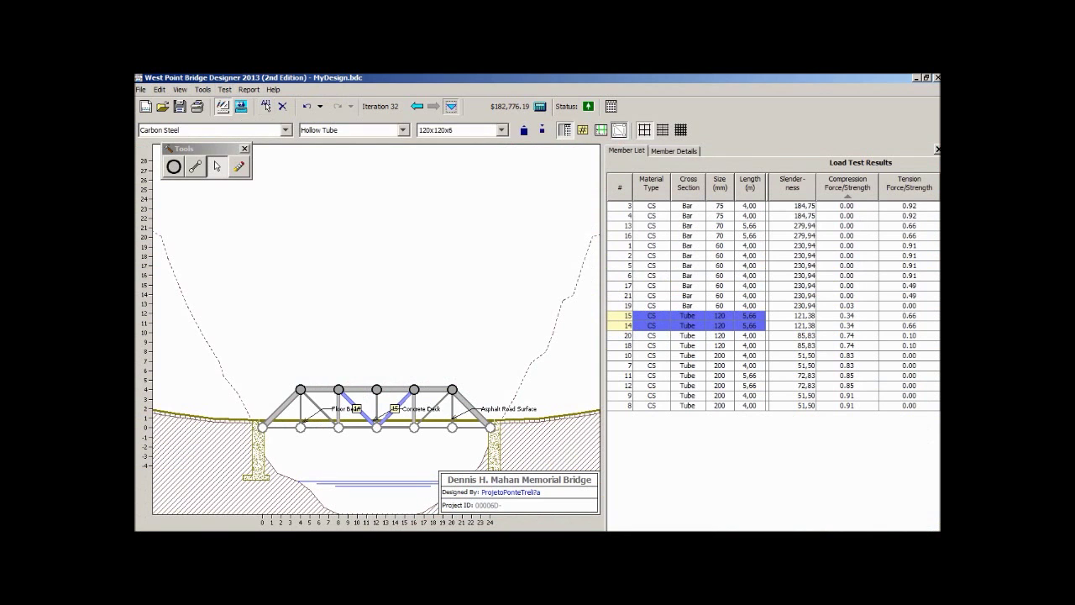
# Compare the costs of iterations 31 and 32 in the iteration list and keep iteration 32 loaded
pyautogui.click(451, 106)
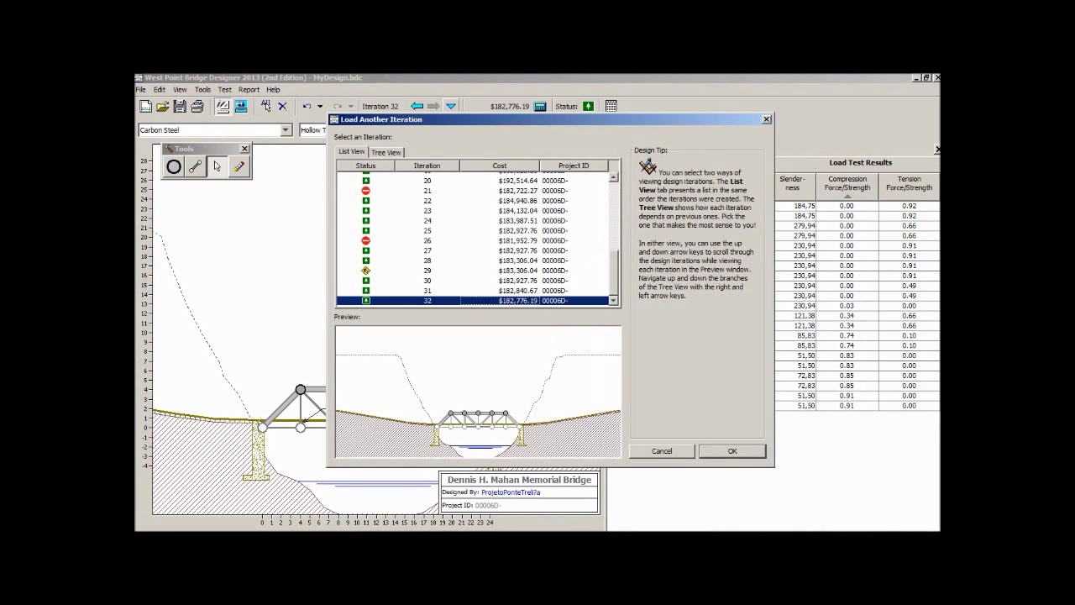
pyautogui.press('Up')
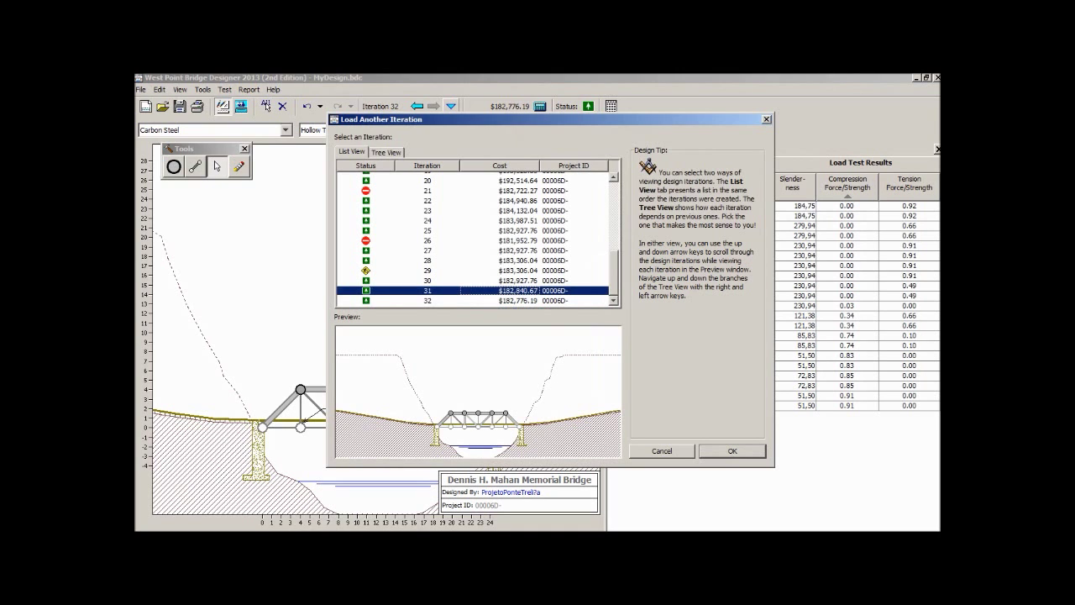
pyautogui.press('Down')
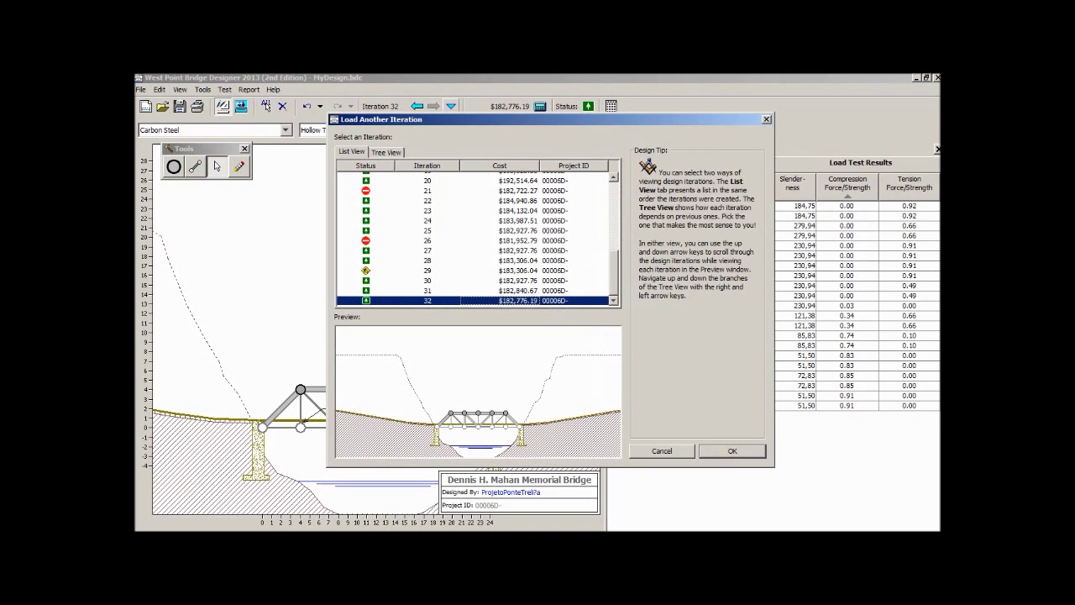
pyautogui.press('Return')
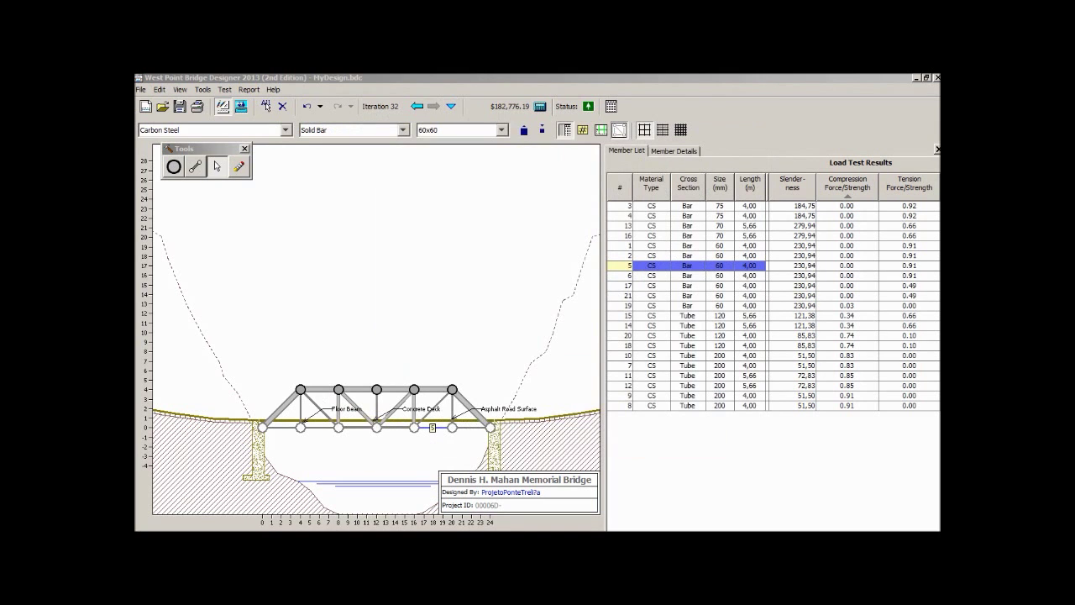
# Sort the member list by size and examine the 60 mm solid bars one by one
pyautogui.click(720, 184)
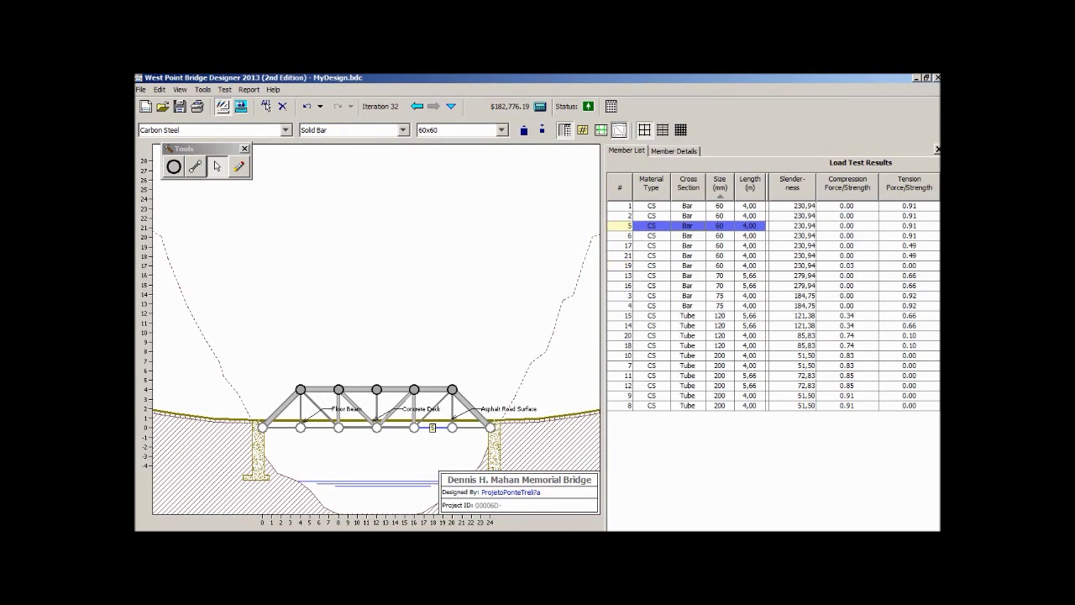
pyautogui.click(720, 206)
pyautogui.click(720, 216)
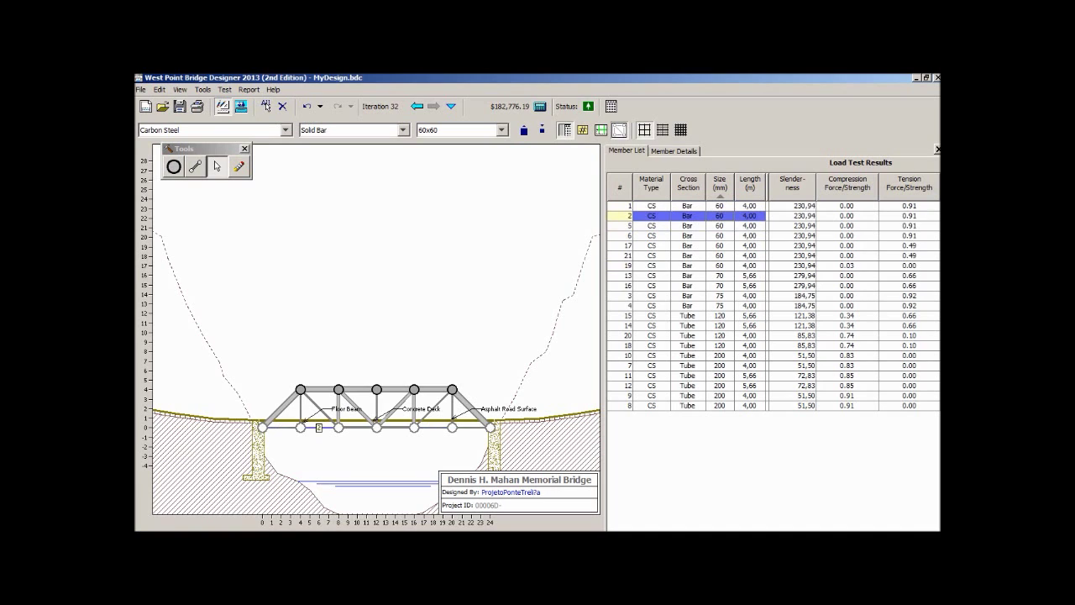
pyautogui.click(720, 226)
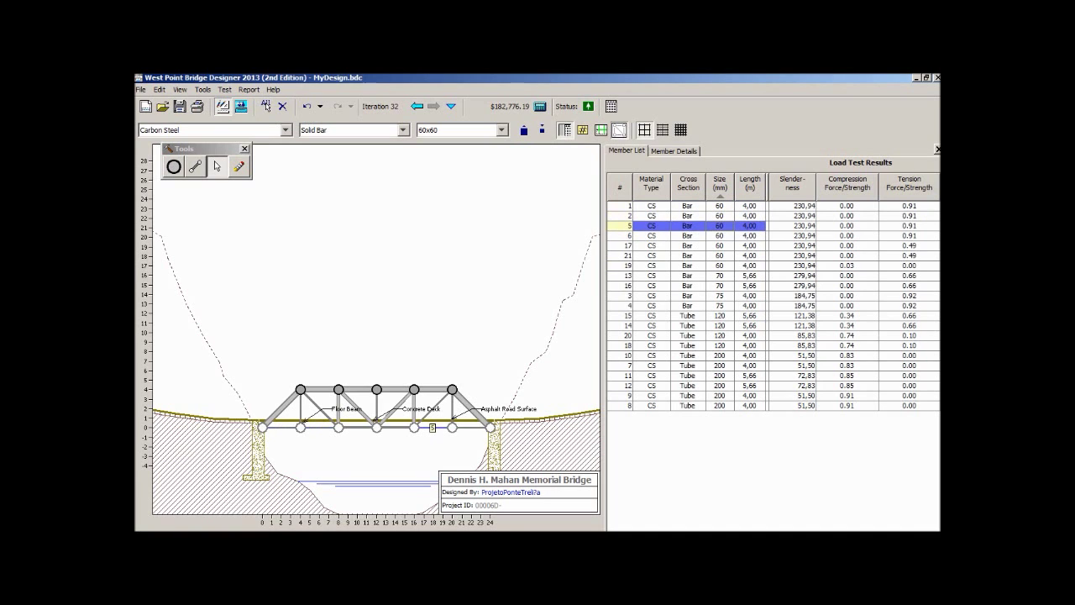
pyautogui.press('Down')
pyautogui.press('Down')
pyautogui.press('Down')
pyautogui.press('Down')
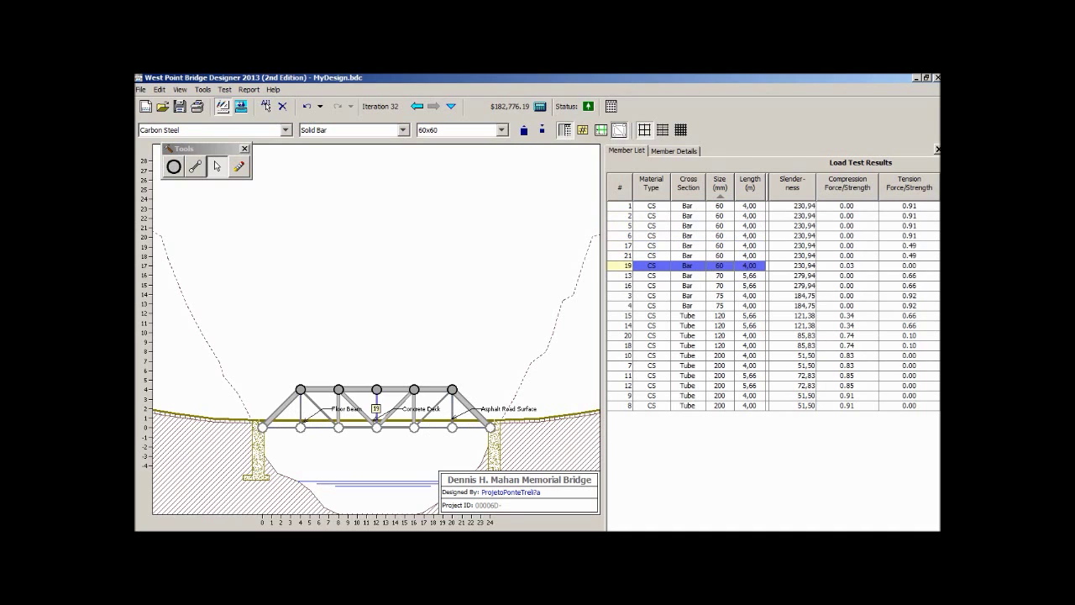
pyautogui.press('Up')
pyautogui.press('Up')
pyautogui.press('Up')
pyautogui.press('Up')
pyautogui.press('Up')
pyautogui.press('Up')
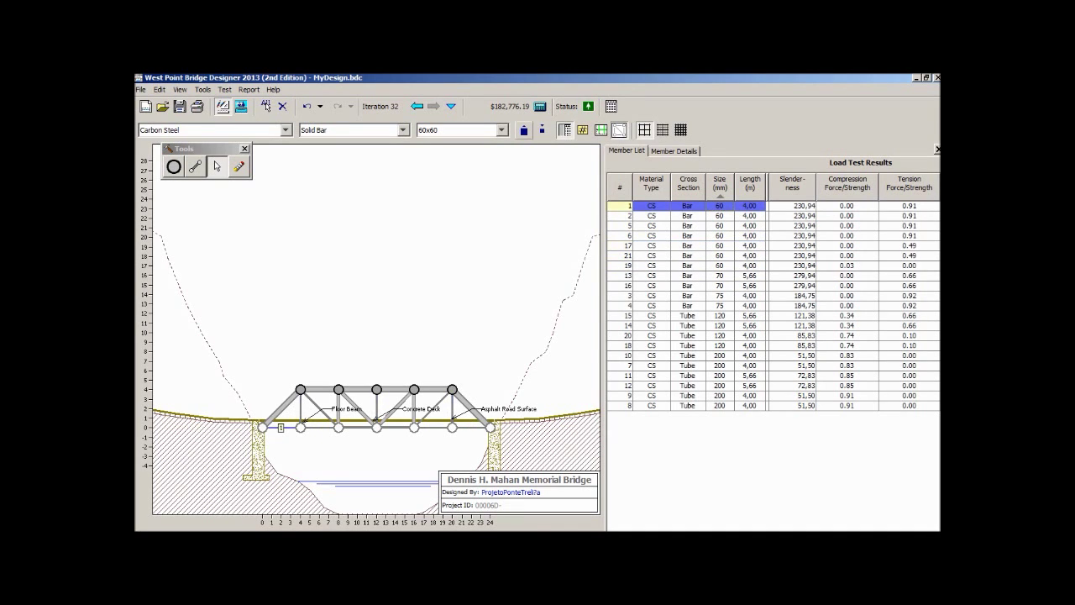
# Try a 65x65 bar on bottom chord member 1 and a 50x50 bar on member 2, returning each to 60x60
pyautogui.click(525, 130)
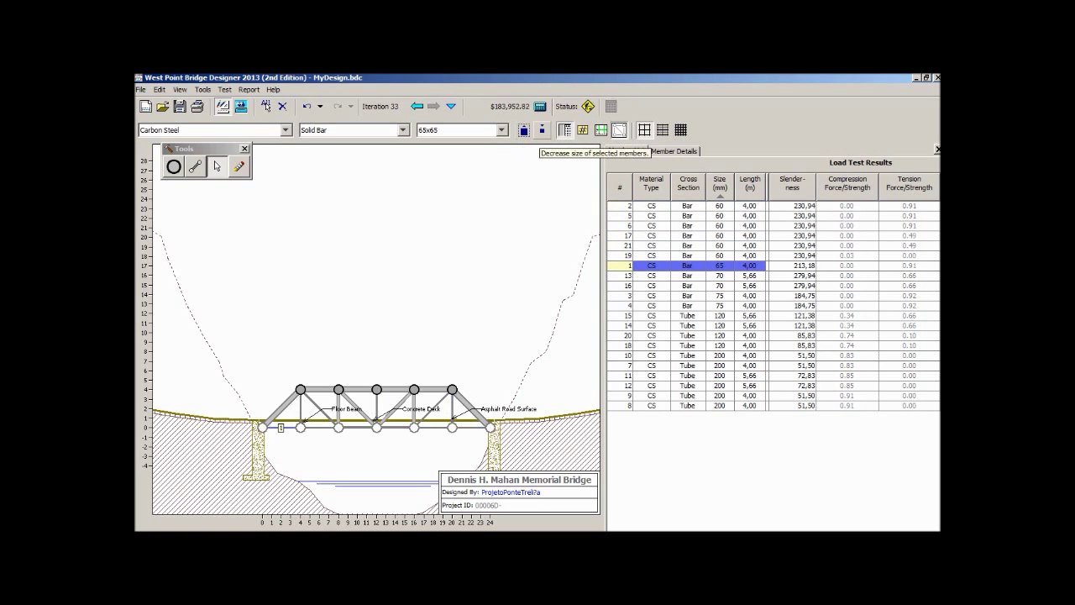
pyautogui.click(543, 130)
pyautogui.click(652, 216)
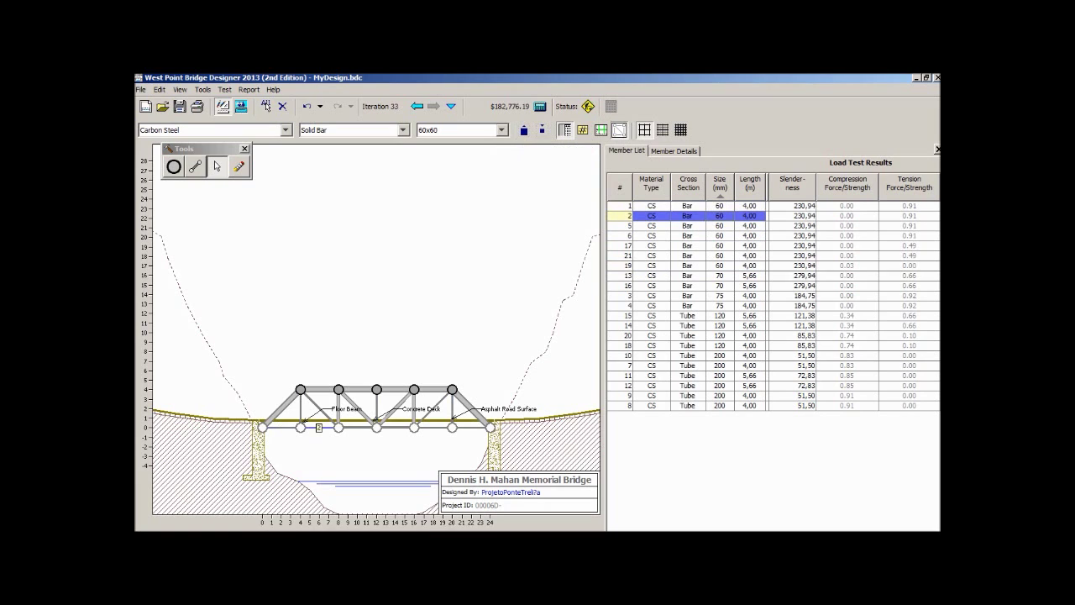
pyautogui.click(543, 130)
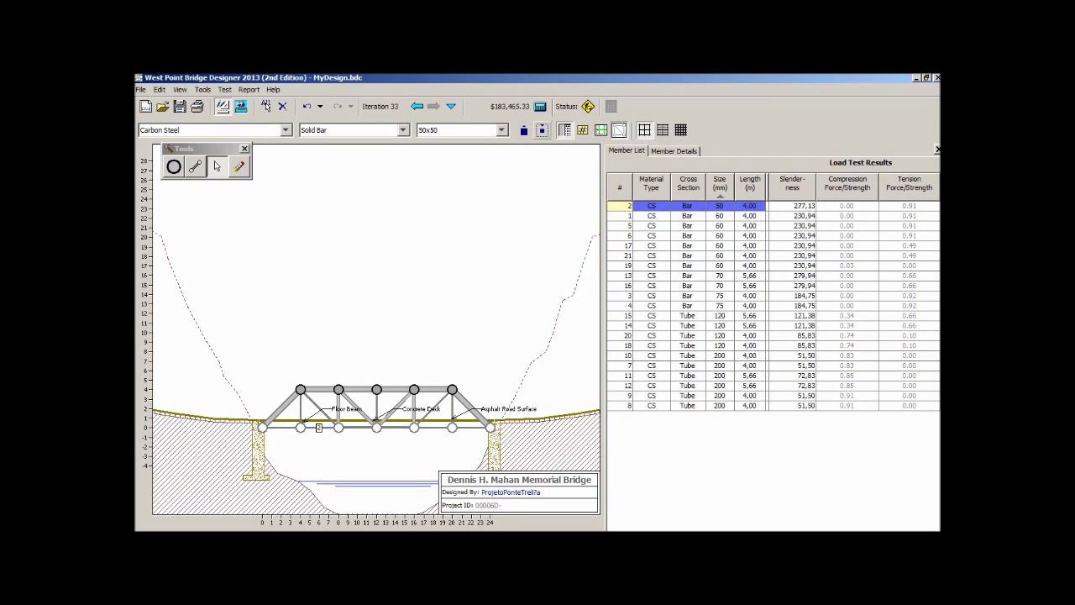
pyautogui.click(524, 130)
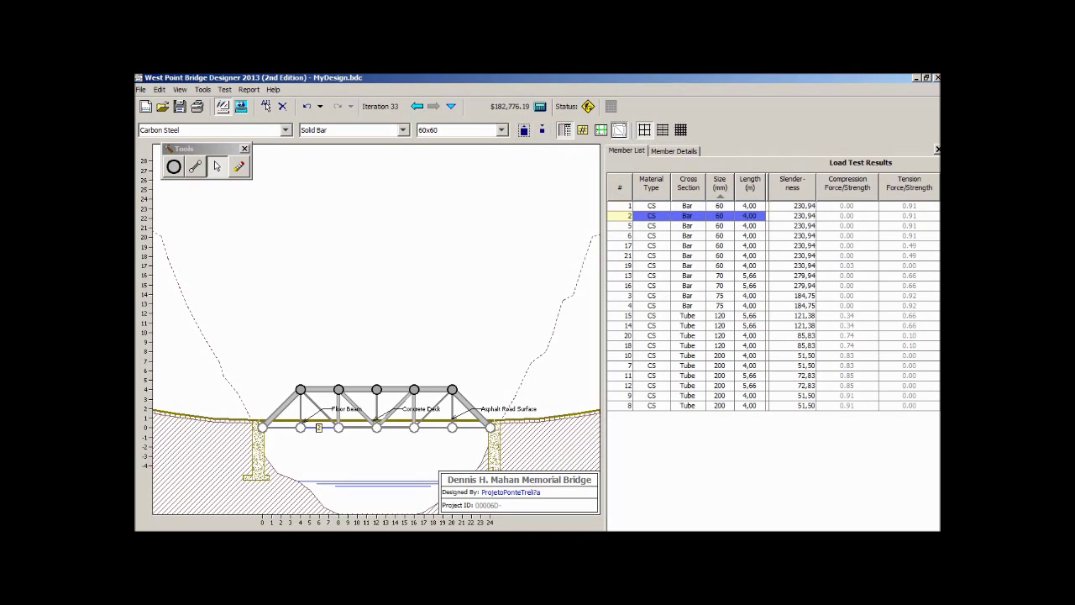
# Try 65x65 on all seven 60 mm bars (1, 2, 5, 6, 17, 21, 19), then reduce them together to 55x55
pyautogui.click(652, 226)
pyautogui.click(652, 236)
pyautogui.click(651, 265)
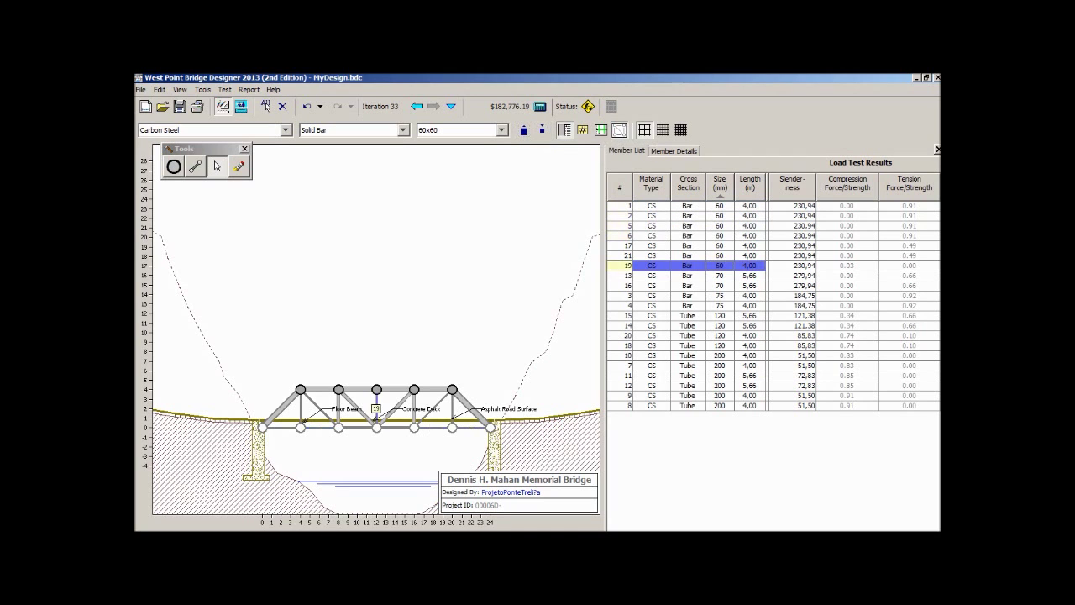
pyautogui.keyDown('shift'); pyautogui.click(652, 247); pyautogui.keyUp('shift')
pyautogui.moveTo(652, 246); pyautogui.dragTo(652, 206)
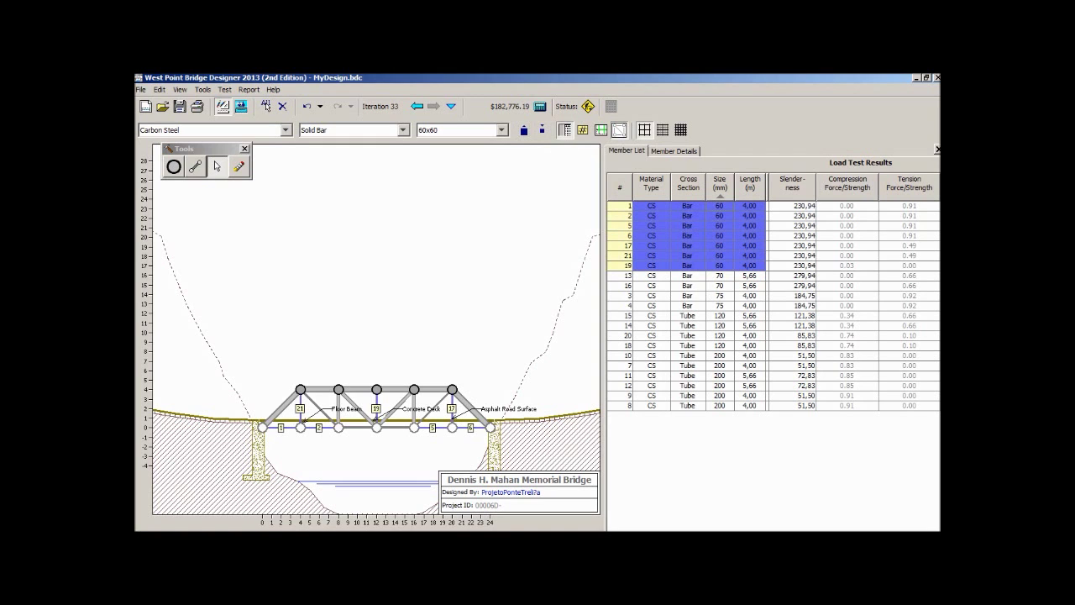
pyautogui.click(524, 130)
pyautogui.click(543, 130)
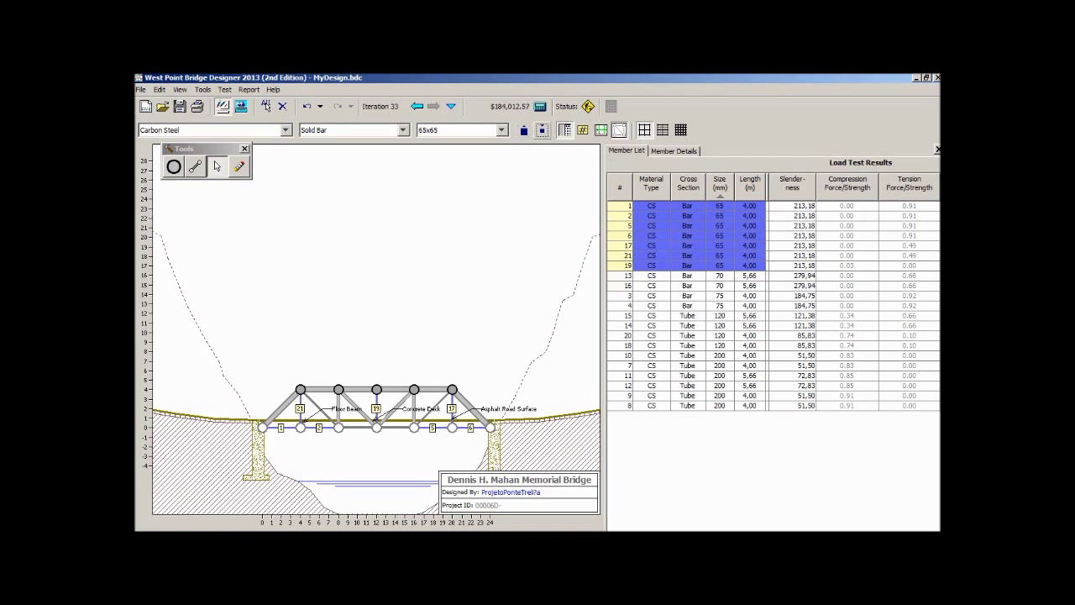
pyautogui.click(543, 130)
pyautogui.click(471, 252)
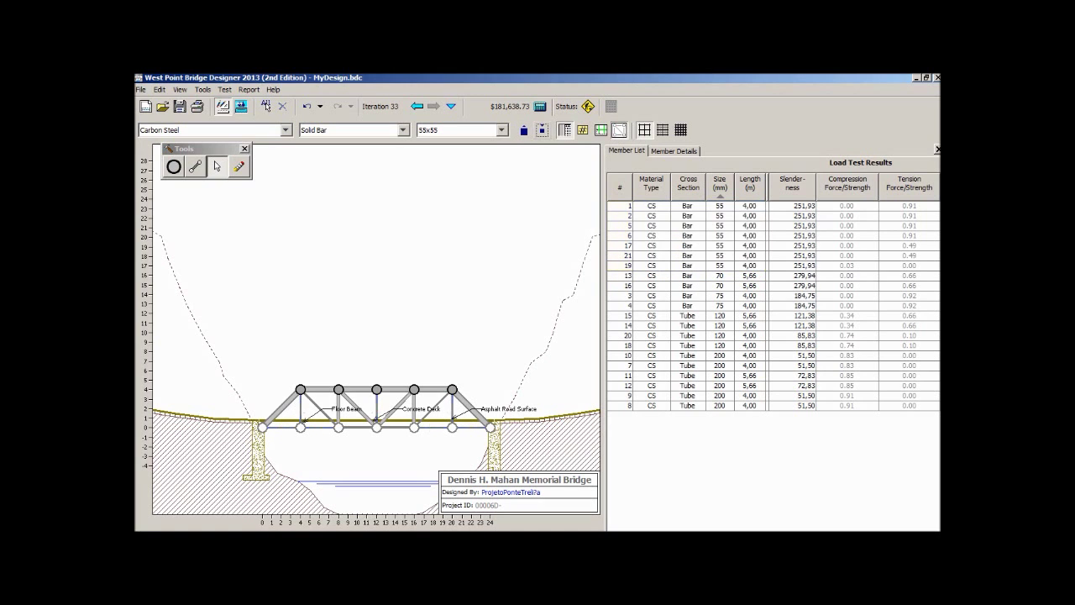
pyautogui.moveTo(689, 205)
pyautogui.mouseDown()
pyautogui.moveTo(689, 266)
pyautogui.moveTo(689, 206)
pyautogui.mouseUp()
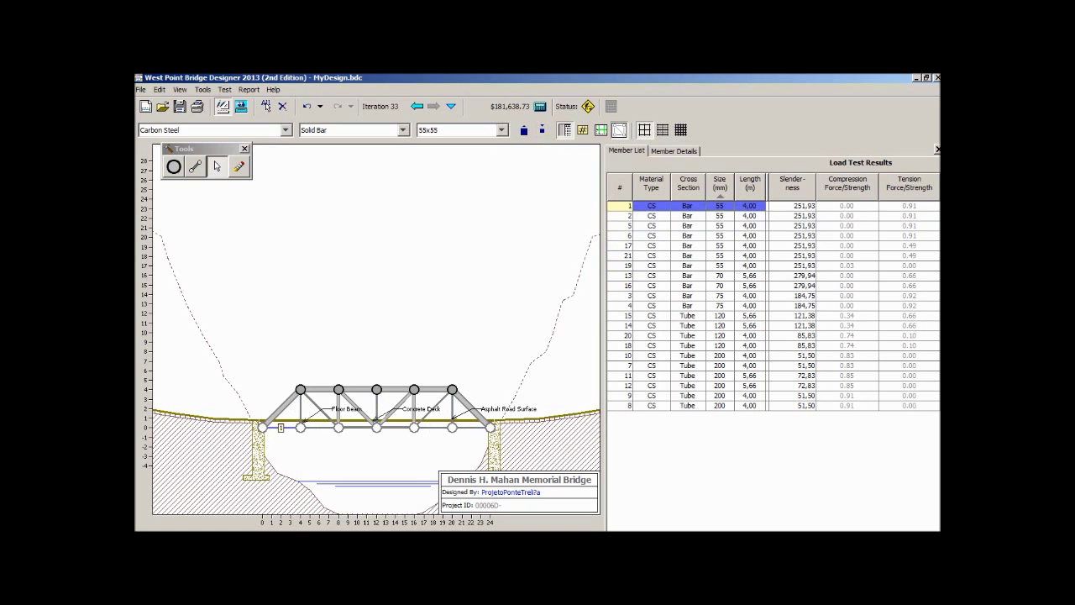
# Load test the bridge with the seven 55x55 bars and return to the drawing board
pyautogui.click(225, 89)
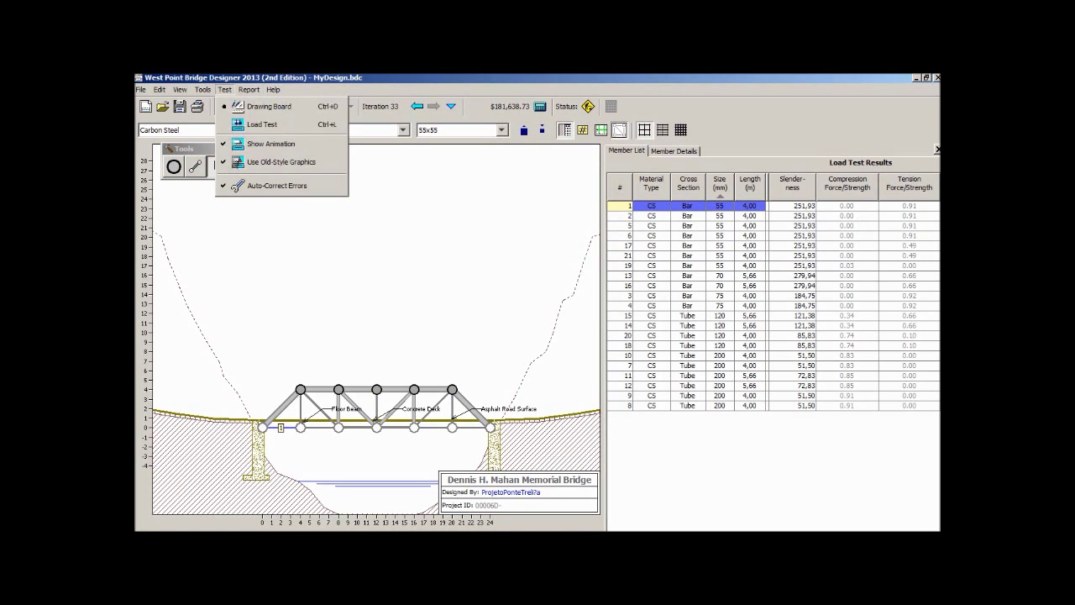
pyautogui.click(256, 123)
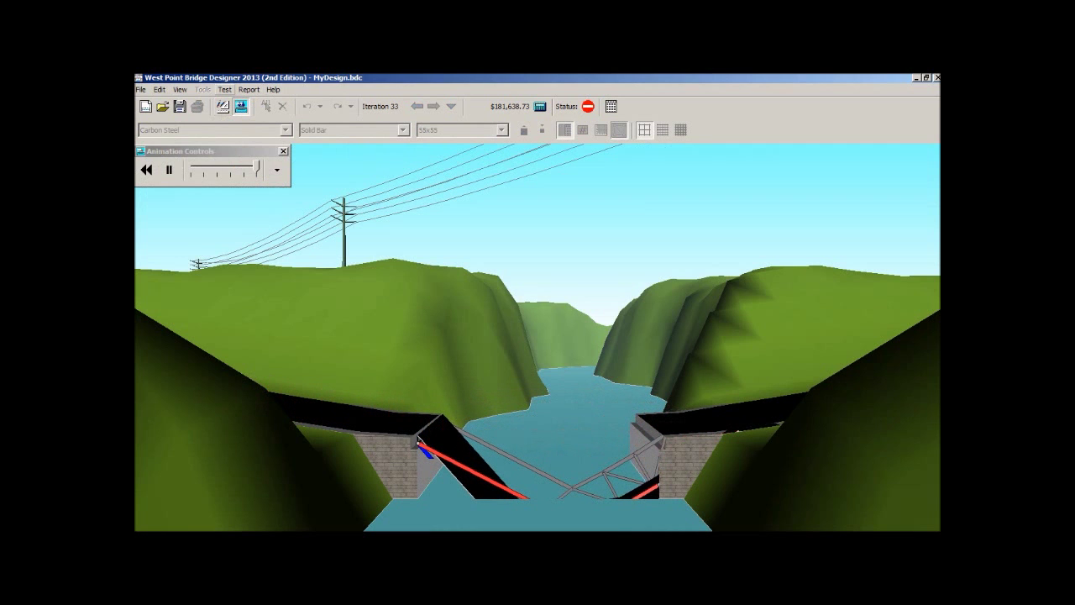
pyautogui.click(225, 90)
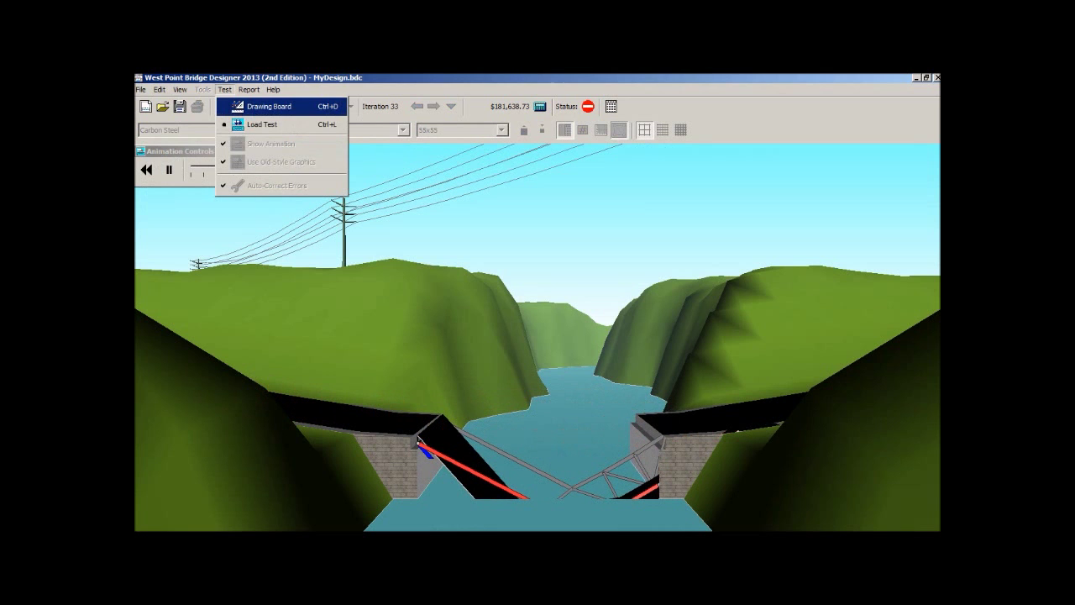
pyautogui.click(268, 105)
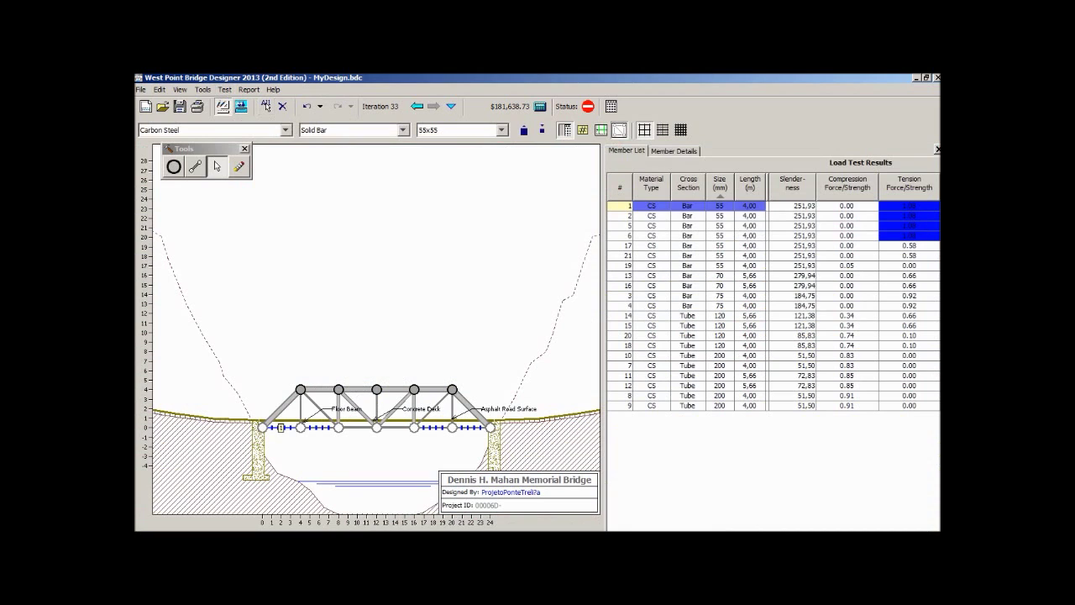
# Set the seven 55 mm solid bars (1, 2, 5, 6, 17, 21 and 19) back to 60x60 together
pyautogui.click(689, 216)
pyautogui.keyDown('ctrl'); pyautogui.click(688, 206); pyautogui.keyUp('ctrl')
pyautogui.keyDown('ctrl'); pyautogui.click(689, 226); pyautogui.keyUp('ctrl')
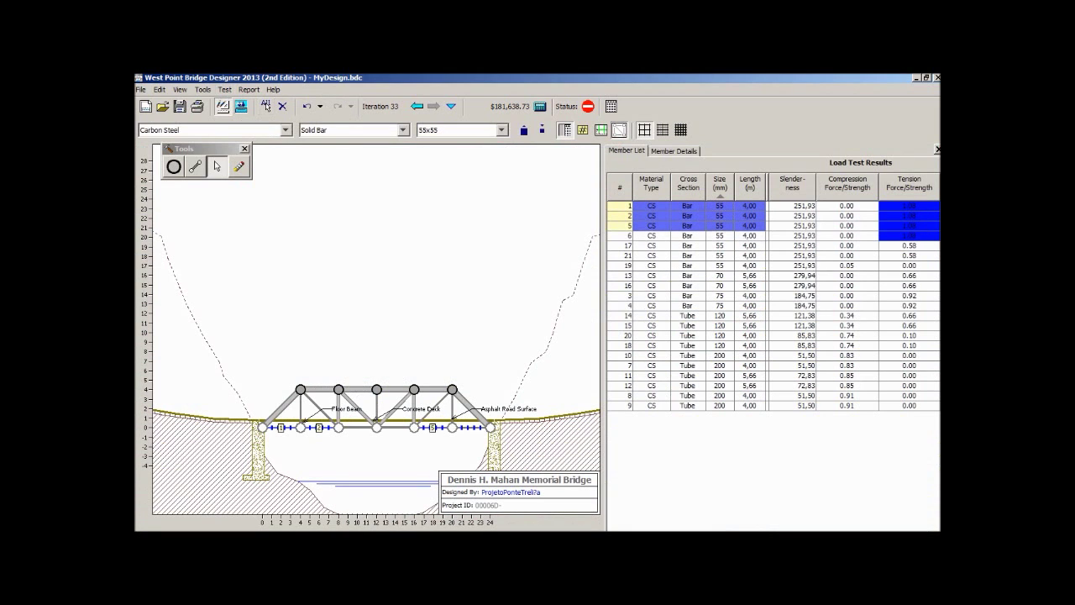
pyautogui.keyDown('ctrl'); pyautogui.click(689, 236); pyautogui.keyUp('ctrl')
pyautogui.keyDown('ctrl'); pyautogui.click(689, 246); pyautogui.keyUp('ctrl')
pyautogui.keyDown('ctrl'); pyautogui.click(689, 256); pyautogui.keyUp('ctrl')
pyautogui.keyDown('ctrl'); pyautogui.click(689, 266); pyautogui.keyUp('ctrl')
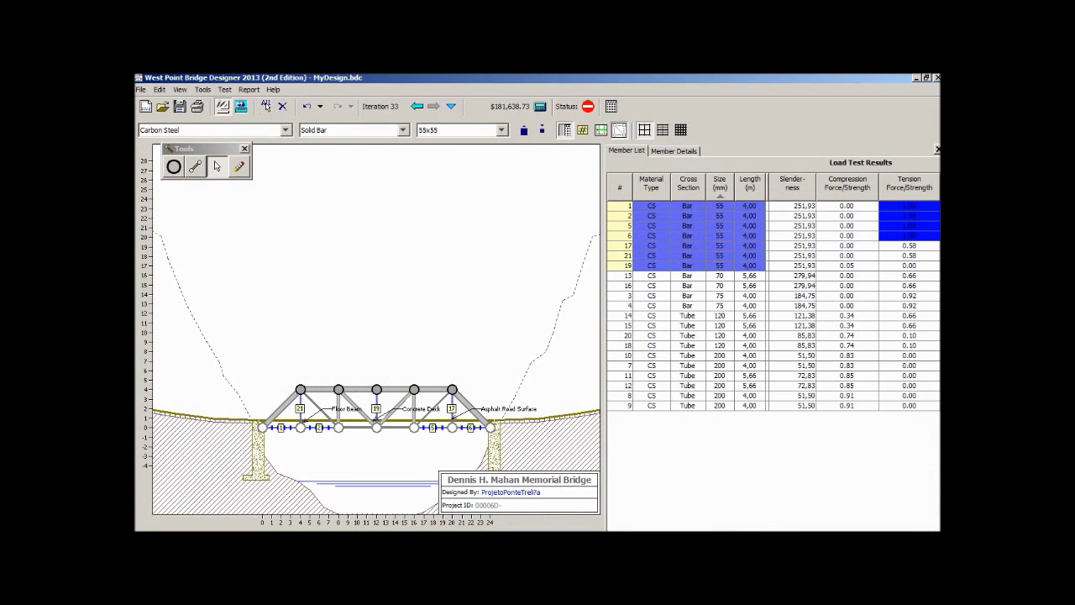
pyautogui.click(523, 129)
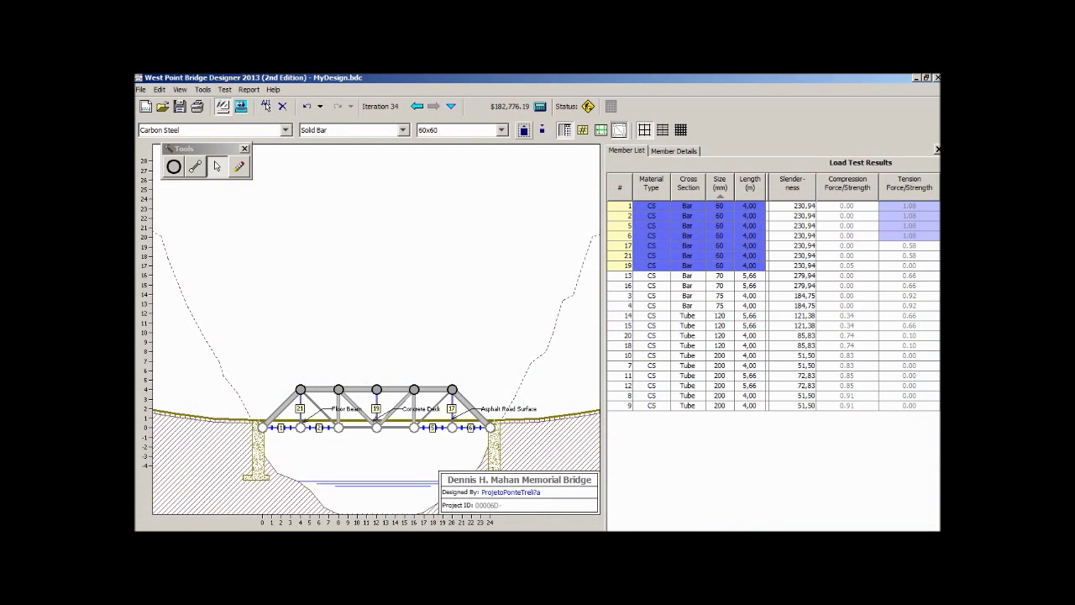
# Load test the bridge again with the 60x60 bars restored and return to the drawing board
pyautogui.click(249, 89)
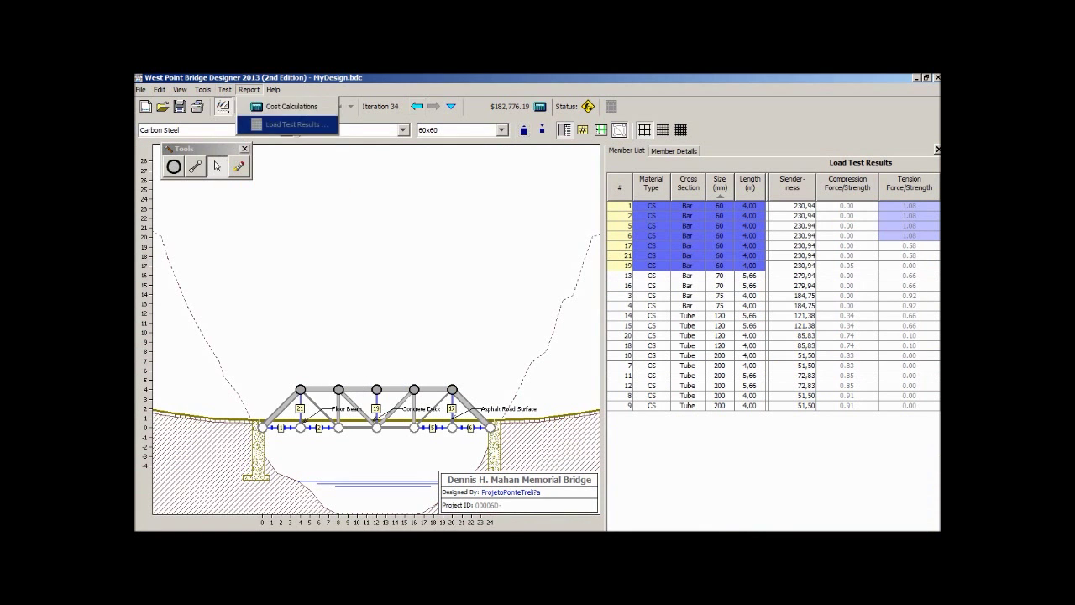
pyautogui.moveTo(225, 89)
pyautogui.click(252, 125)
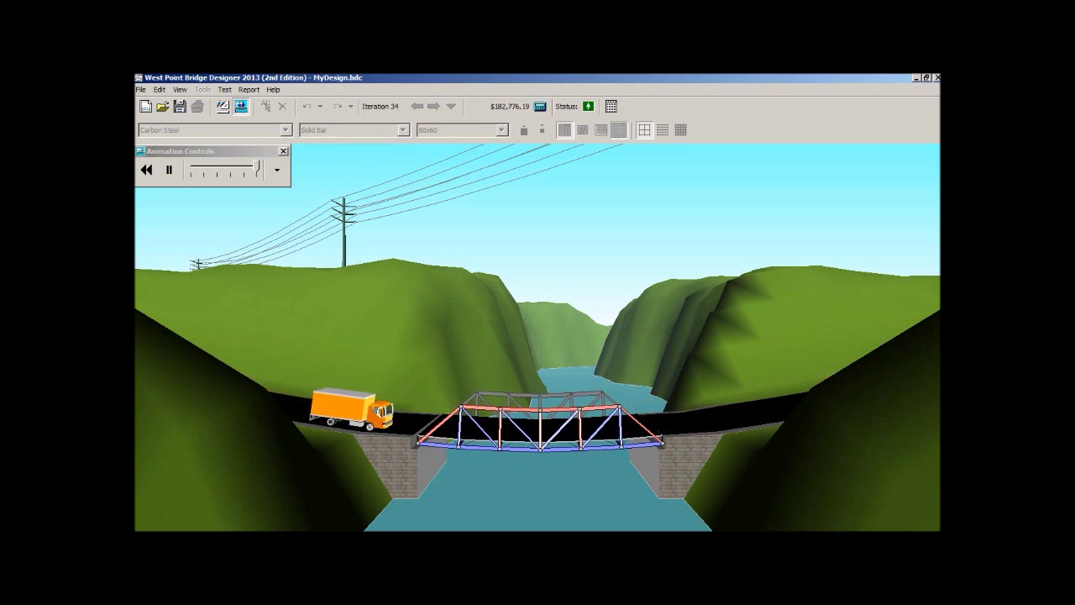
pyautogui.click(225, 89)
pyautogui.click(256, 107)
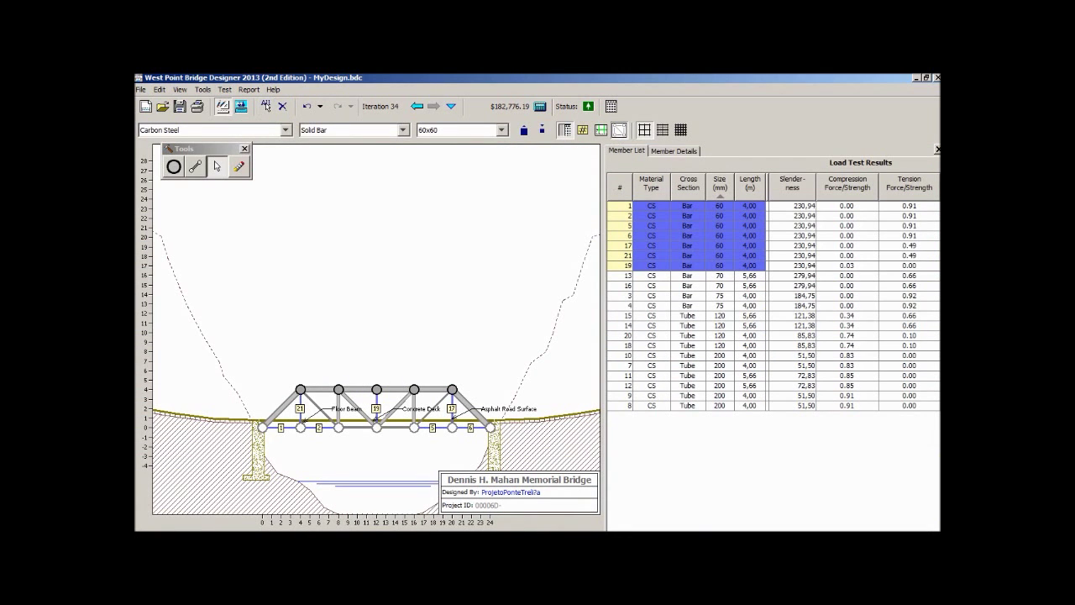
# Try 80x80 on the two 75 mm bottom-chord bars 3 and 4, then return both to 75x75
pyautogui.click(687, 296)
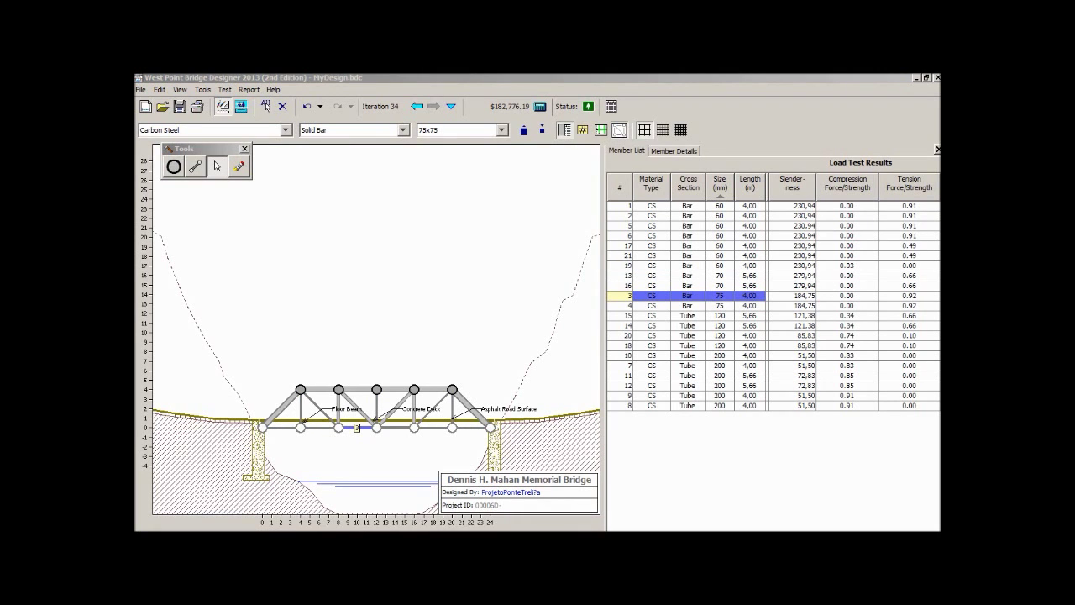
pyautogui.click(524, 129)
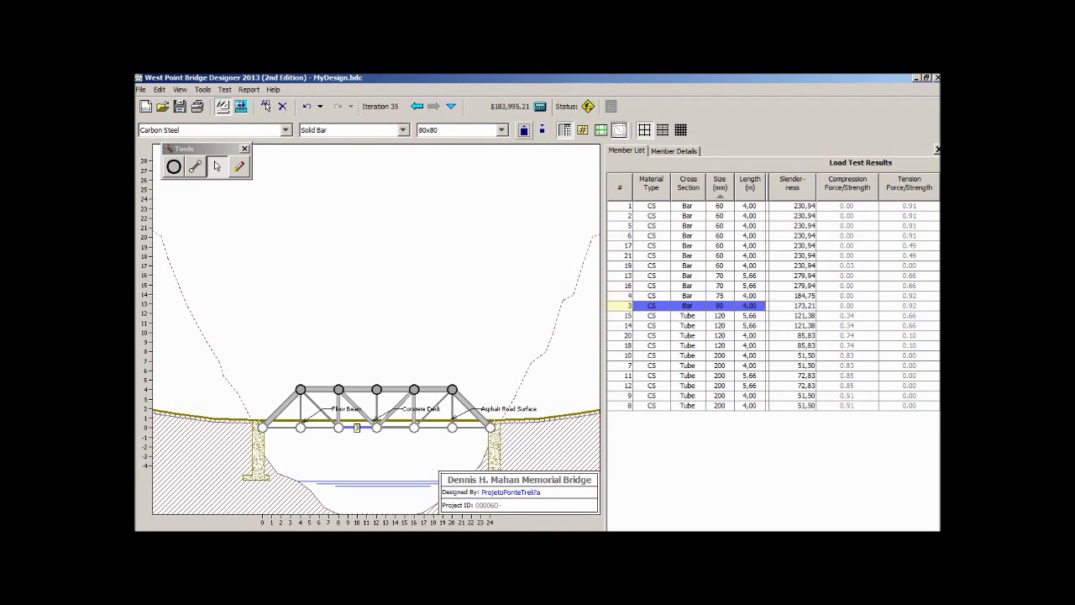
pyautogui.press('Up')
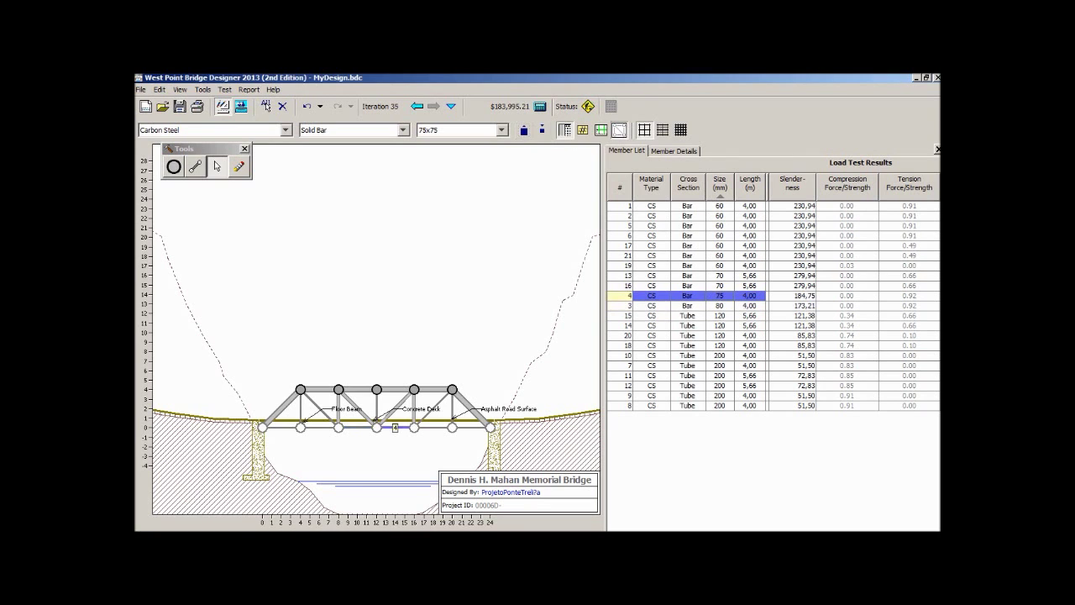
pyautogui.click(525, 130)
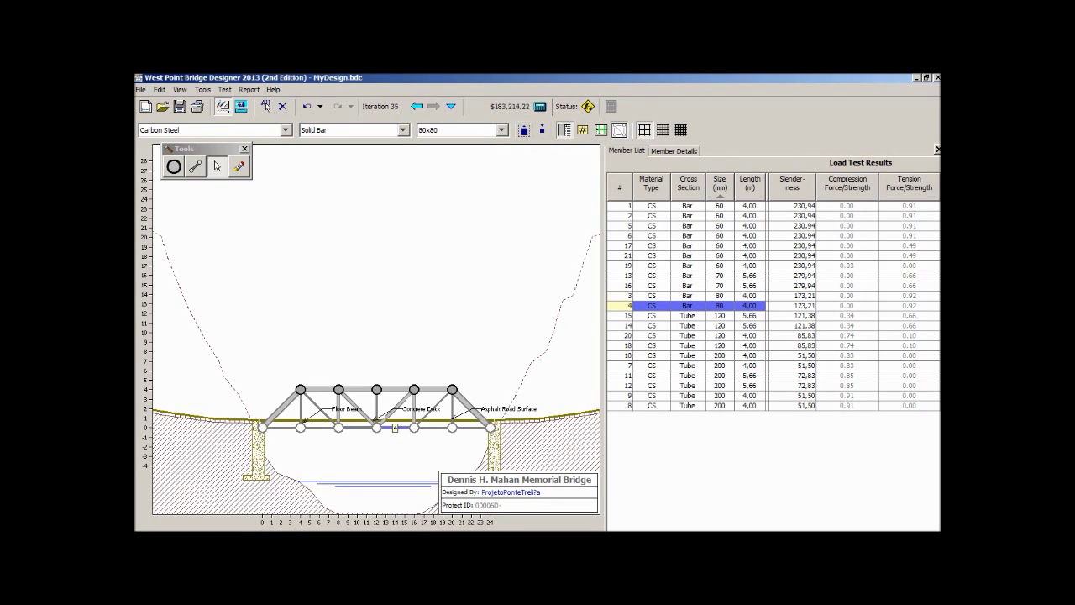
pyautogui.press('Up')
pyautogui.click(542, 129)
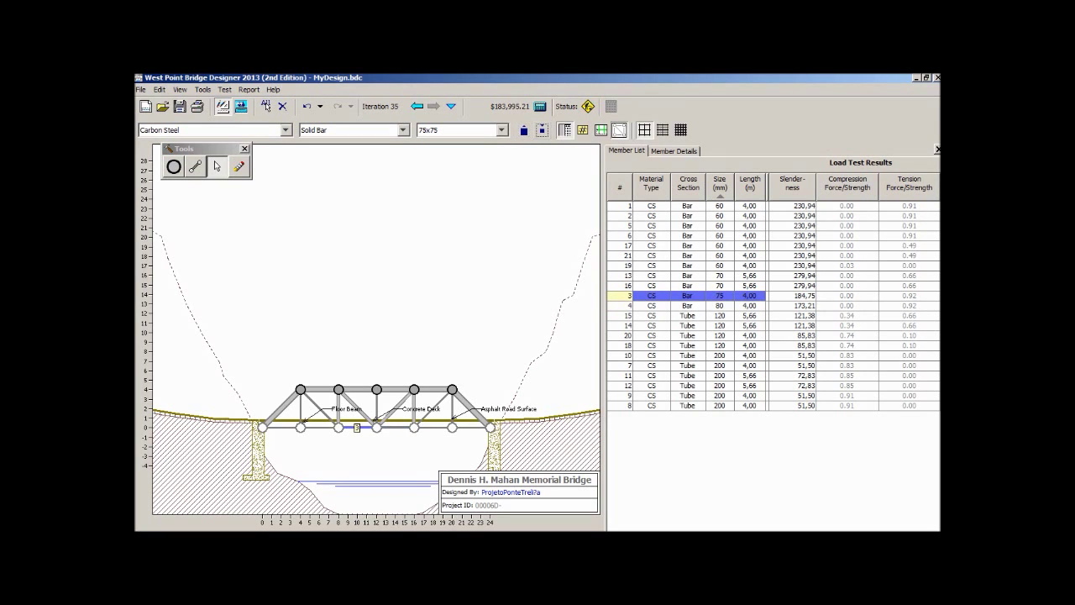
pyautogui.press('Down')
pyautogui.click(541, 130)
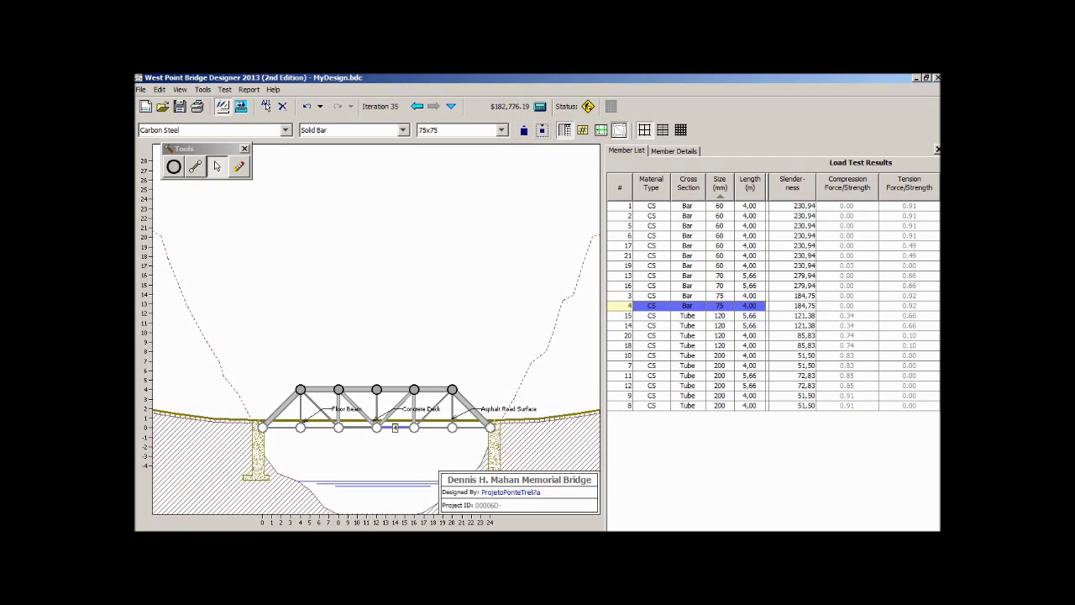
# Reduce the central bottom-chord bars 3 and 4 to 70x70
pyautogui.click(542, 129)
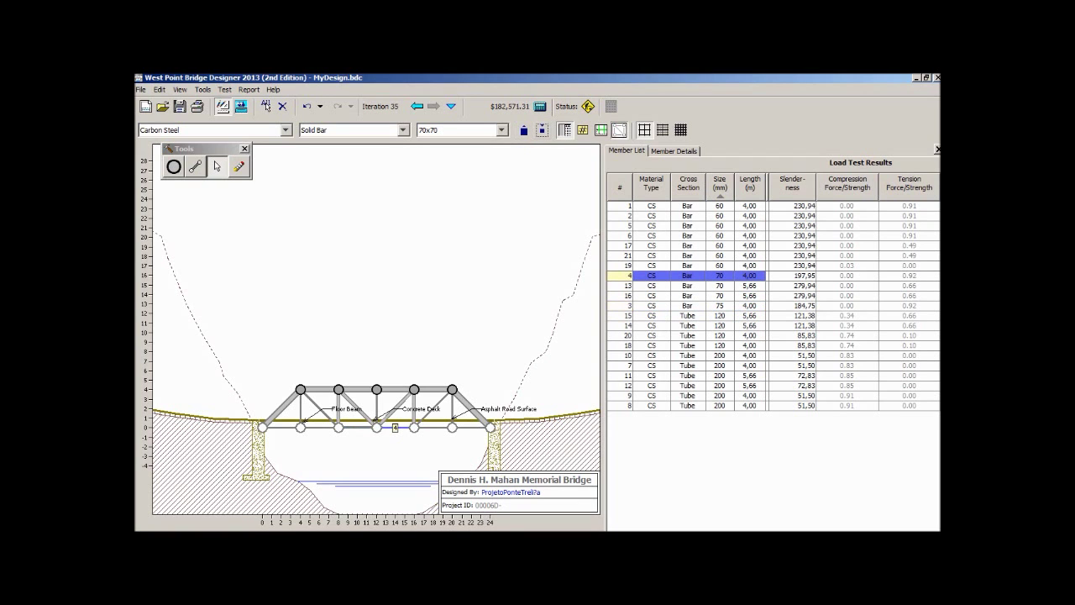
pyautogui.press('Up')
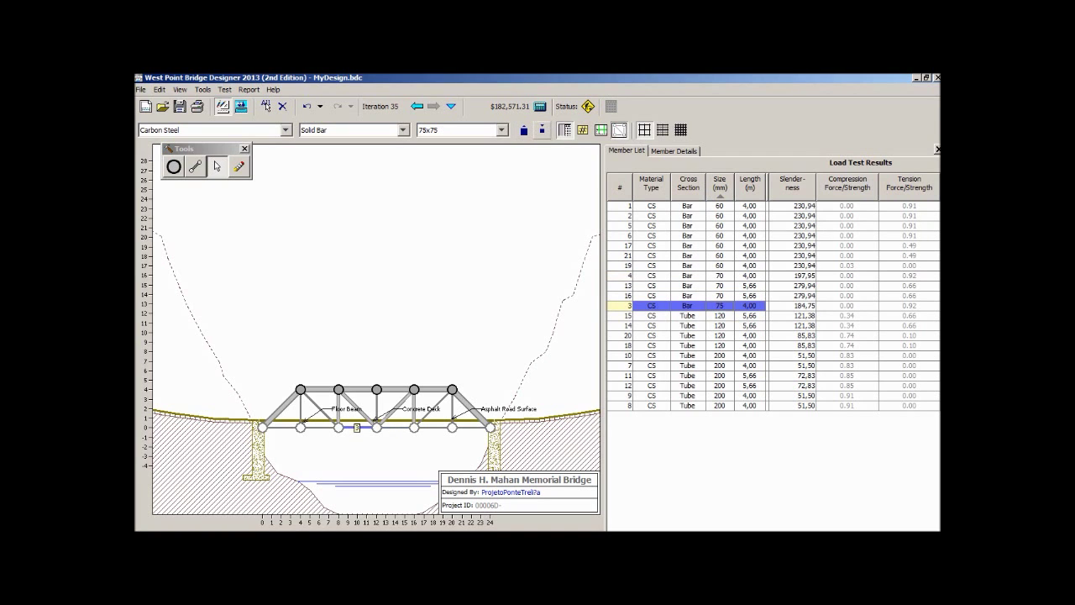
pyautogui.click(542, 129)
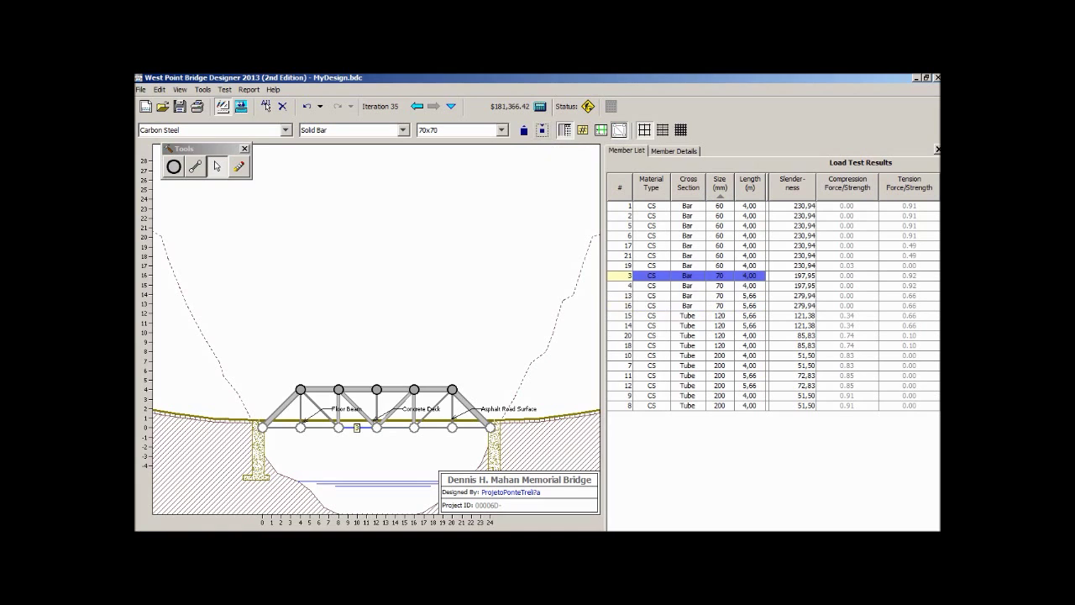
pyautogui.click(687, 285)
pyautogui.click(687, 275)
# Load test the bridge with bars 3 and 4 at 70x70 and return to the drawing board
pyautogui.click(224, 89)
pyautogui.click(262, 124)
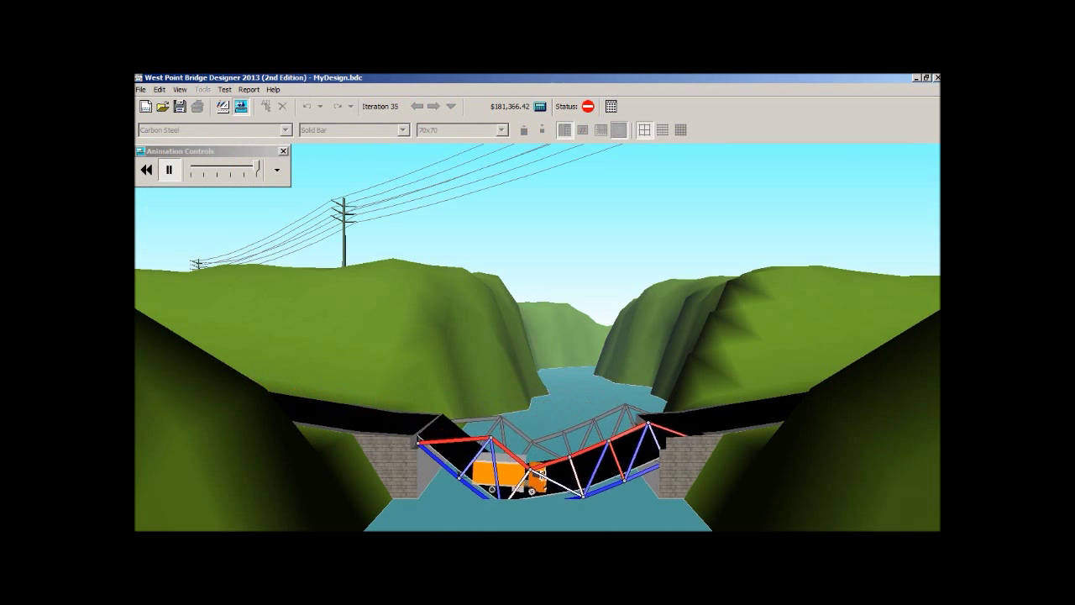
pyautogui.click(225, 89)
pyautogui.click(262, 105)
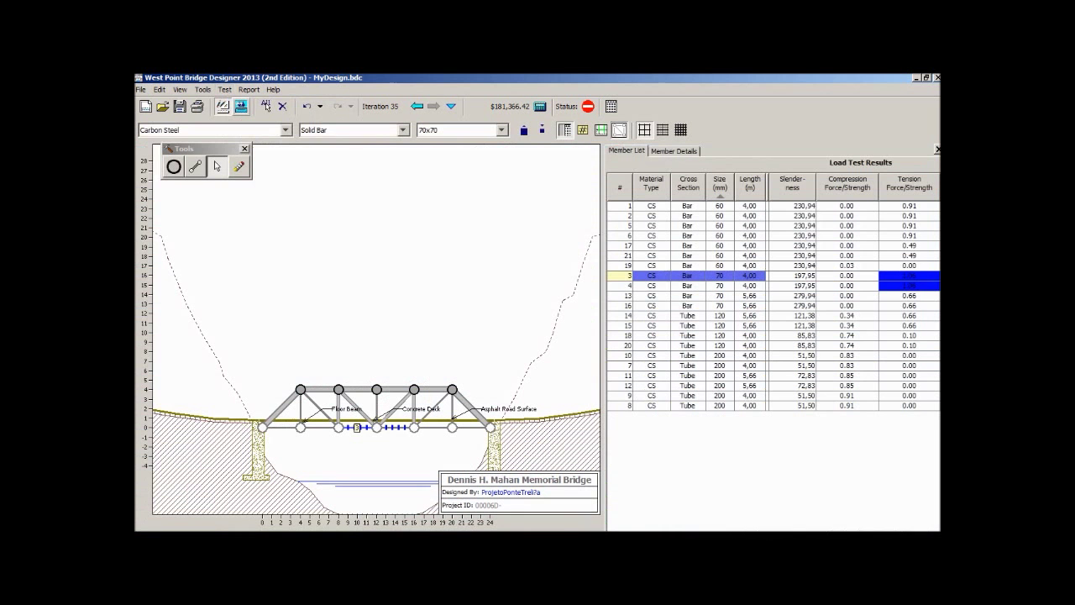
# Set the central bottom-chord bars 3 and 4 back to 75x75
pyautogui.click(524, 129)
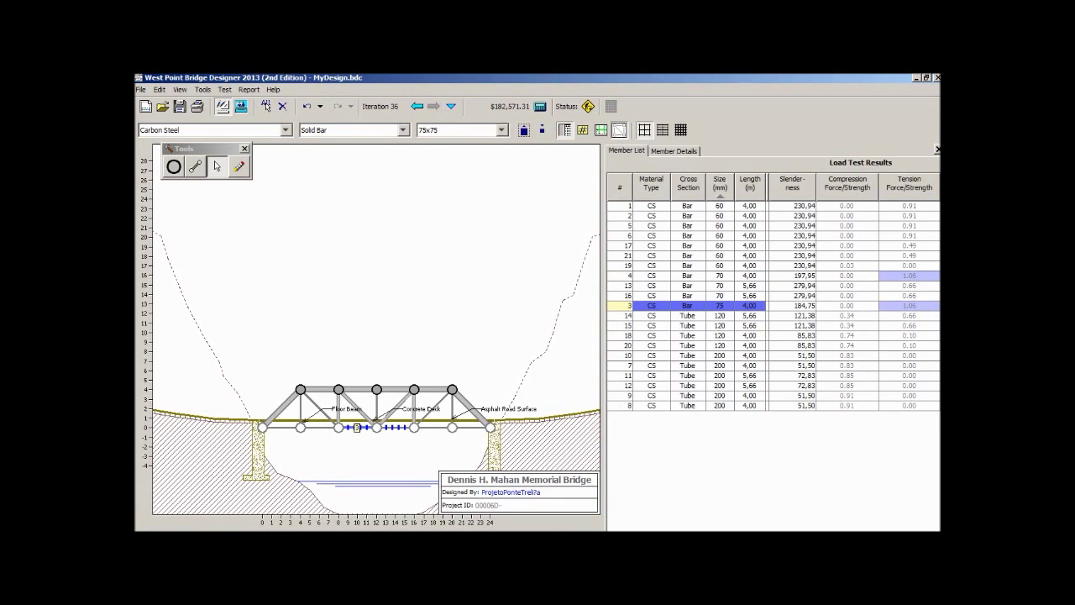
pyautogui.press('Escape')
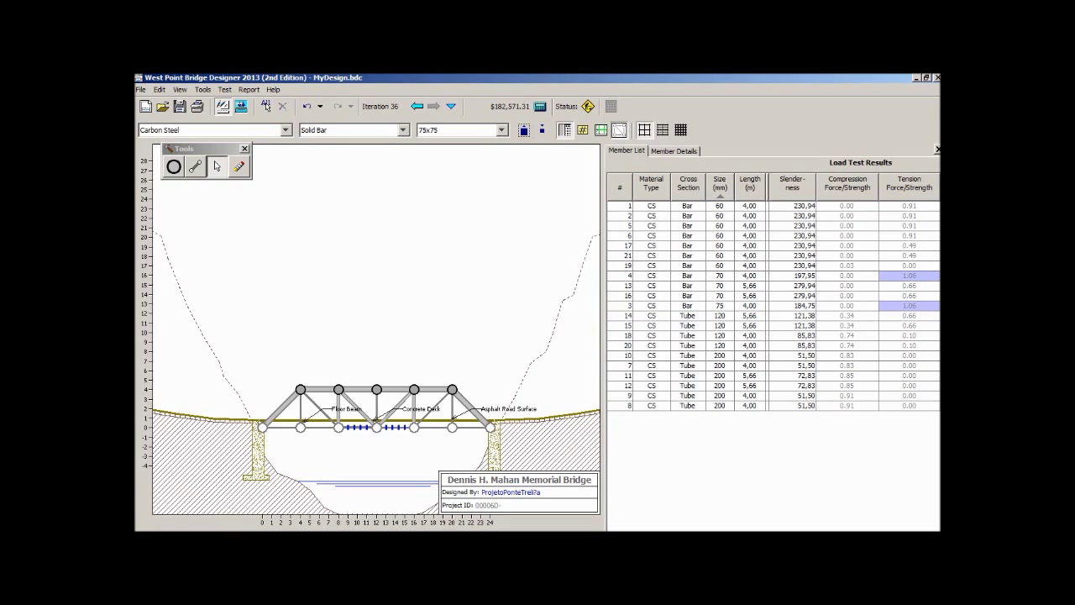
pyautogui.click(357, 428)
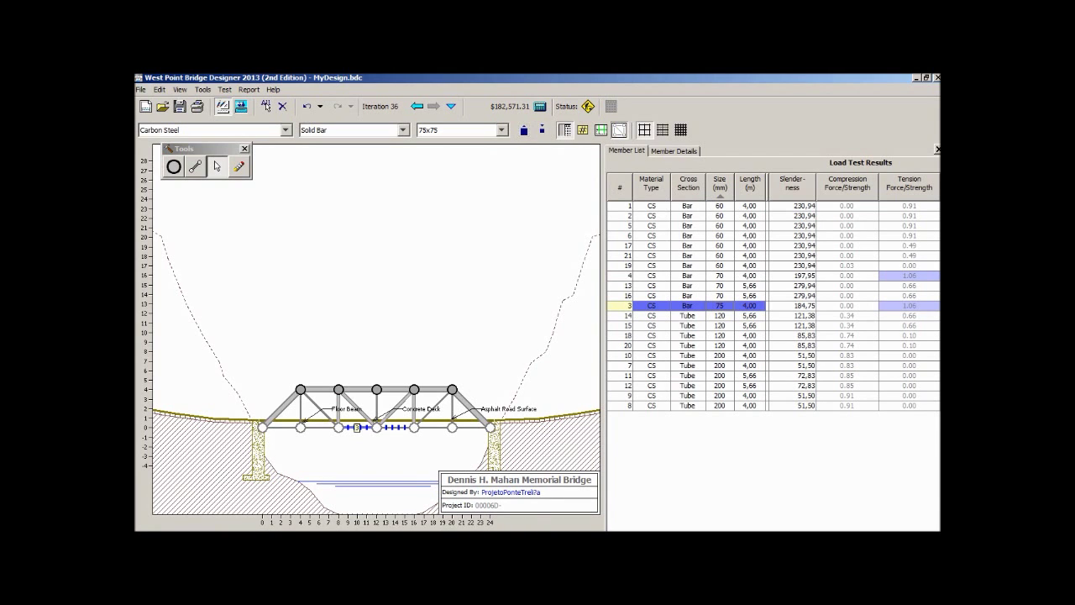
pyautogui.click(395, 428)
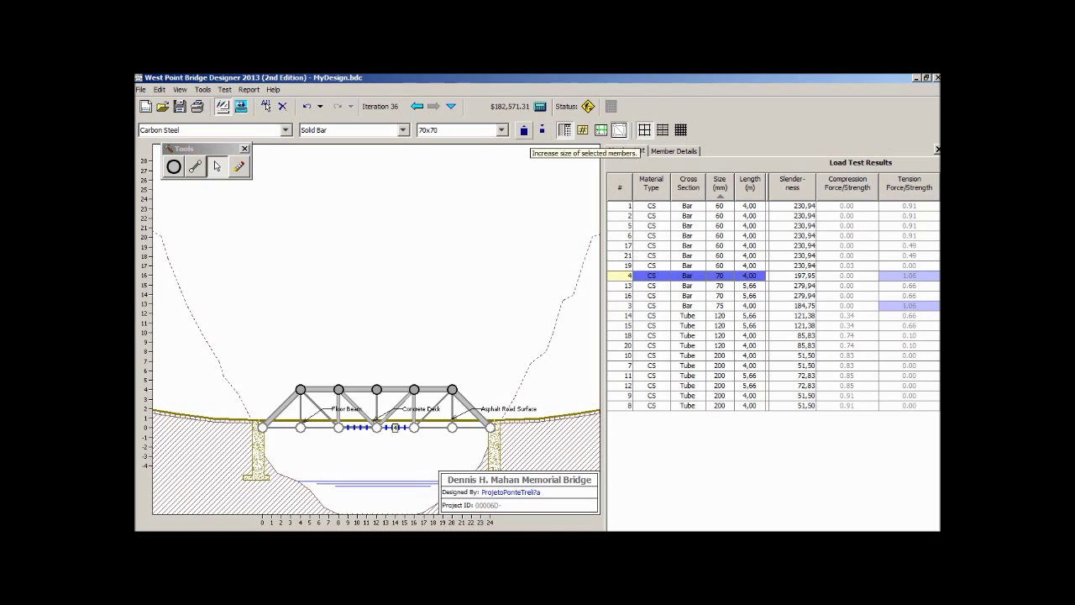
pyautogui.click(525, 130)
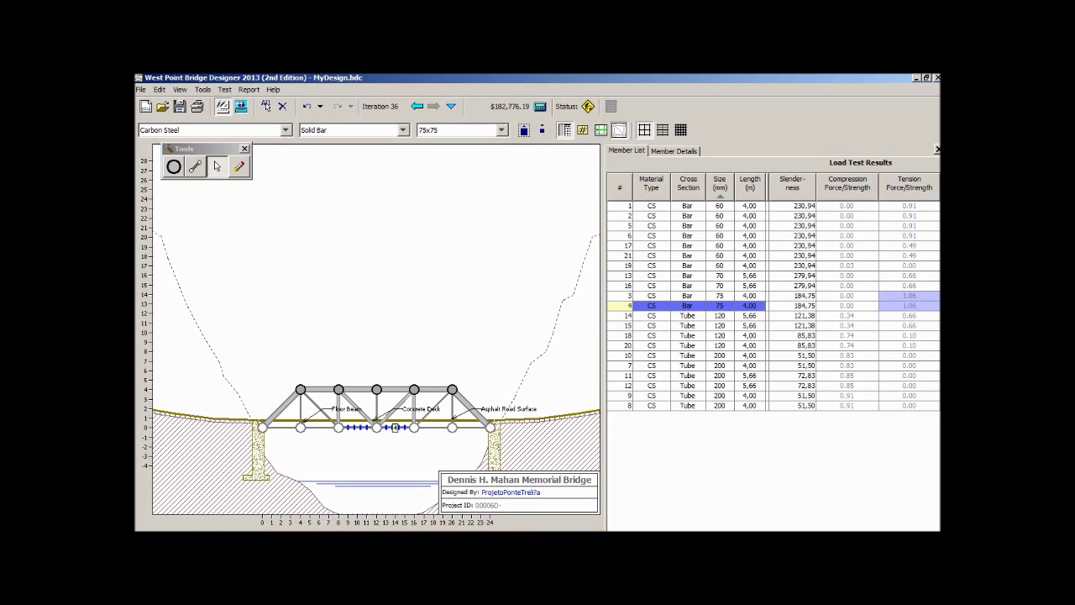
# Compare iterations 34 and 36 in the list of design iterations, keeping iteration 36
pyautogui.click(452, 106)
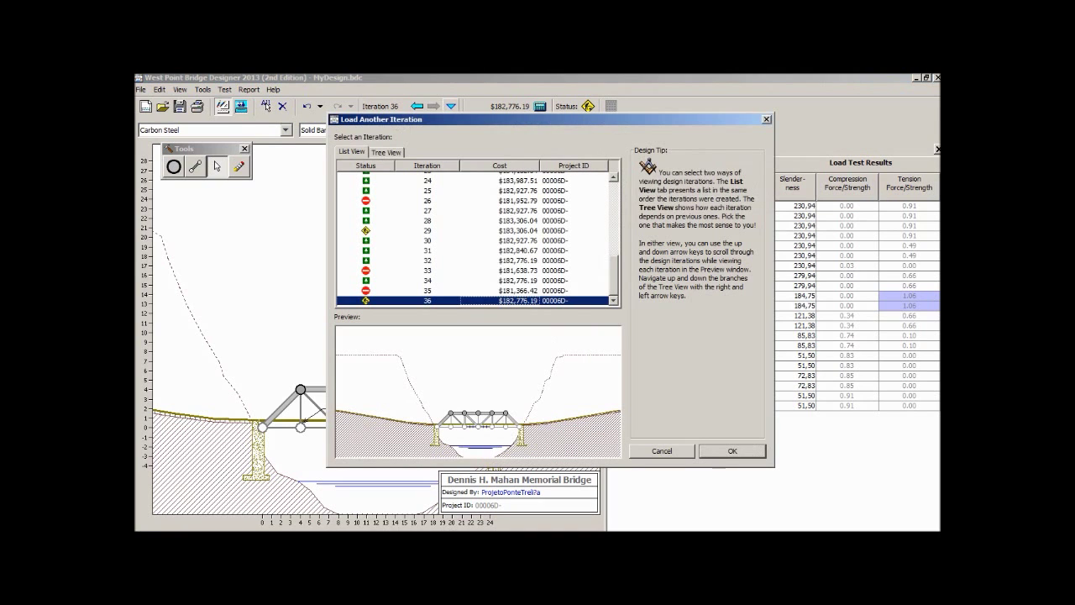
pyautogui.click(499, 281)
pyautogui.click(500, 301)
pyautogui.press('Return')
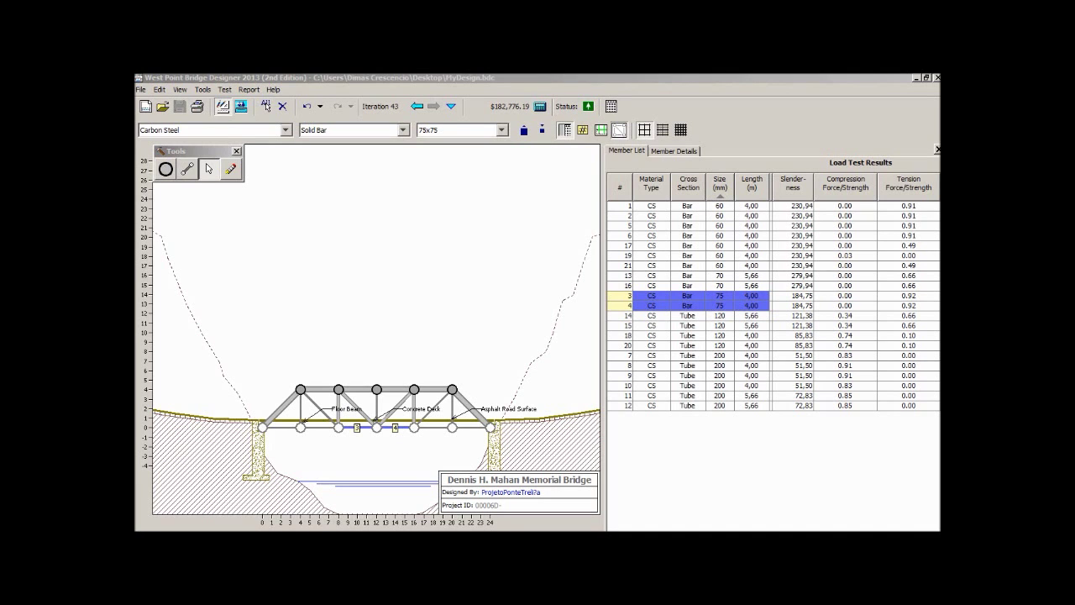
# Change the material of the 60 mm bottom-chord bars 1 and 2 to High-Strength Low-Alloy Steel
pyautogui.click(301, 408)
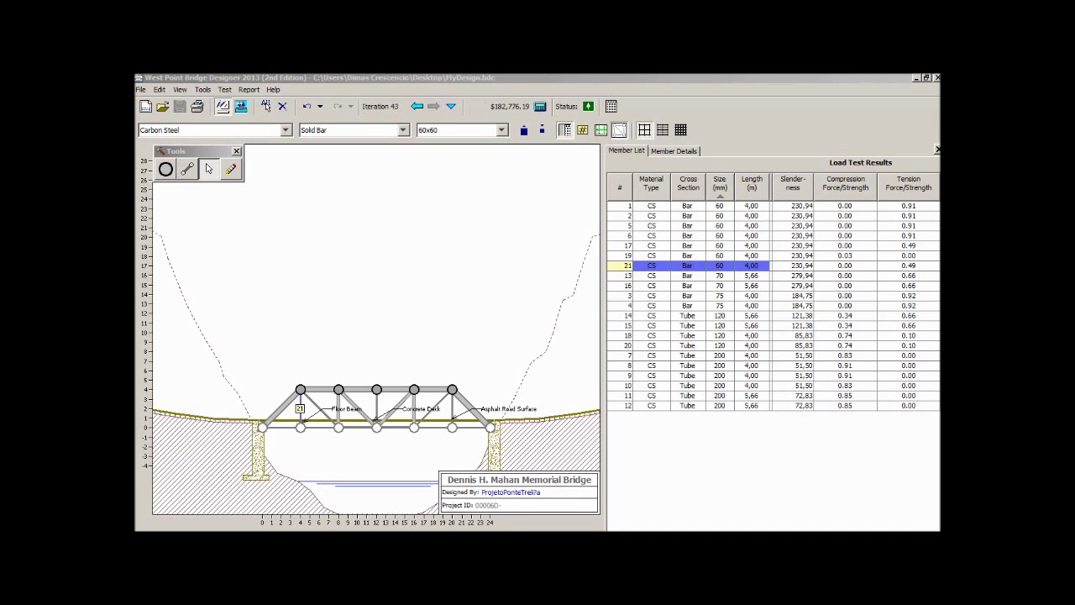
pyautogui.click(652, 206)
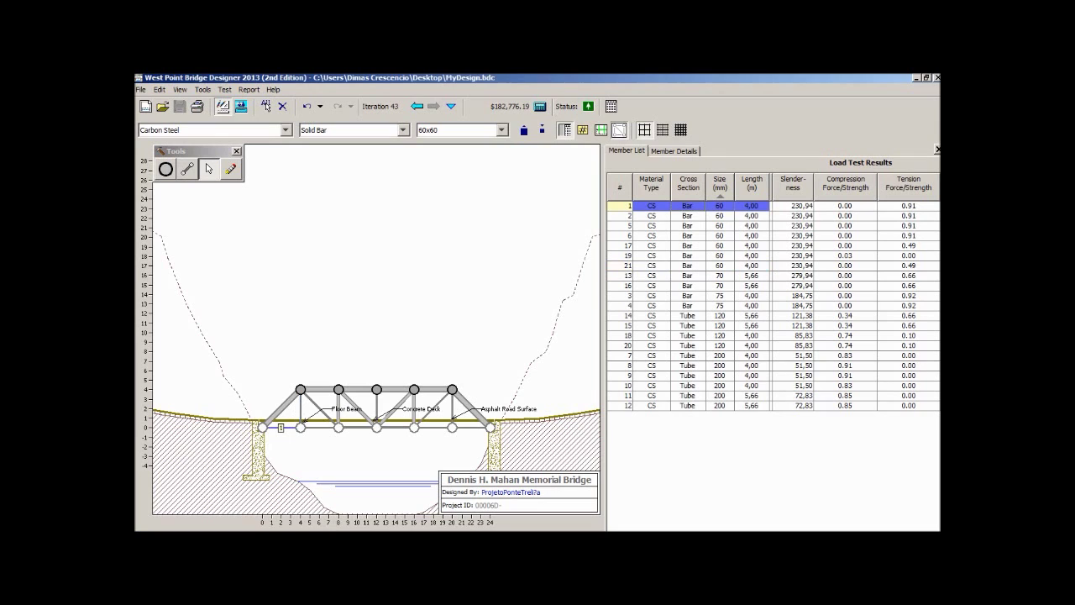
pyautogui.keyDown('ctrl'); pyautogui.click(652, 216); pyautogui.keyUp('ctrl')
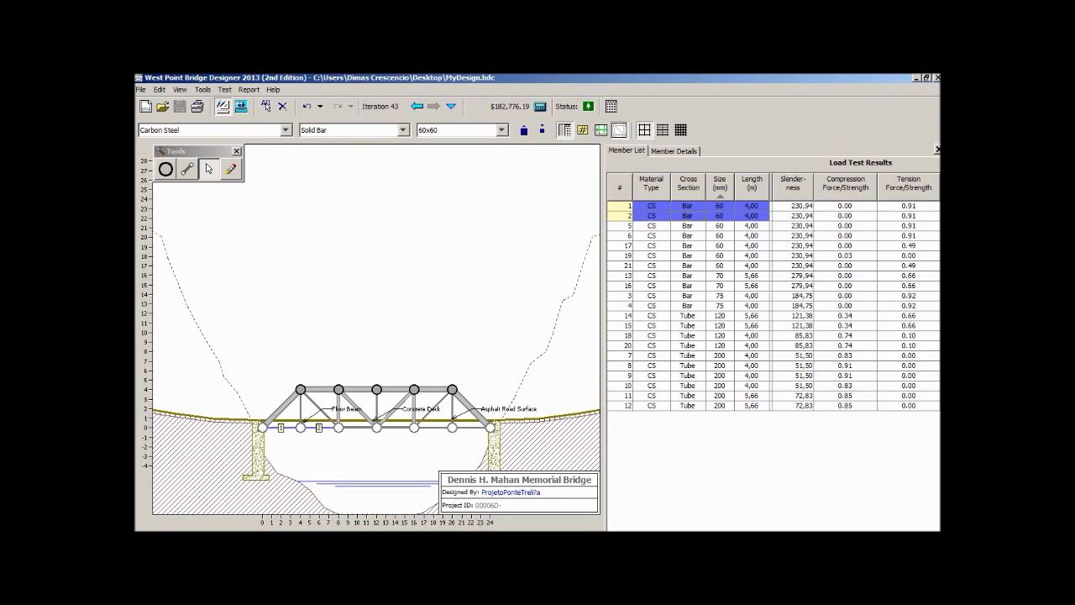
pyautogui.click(286, 130)
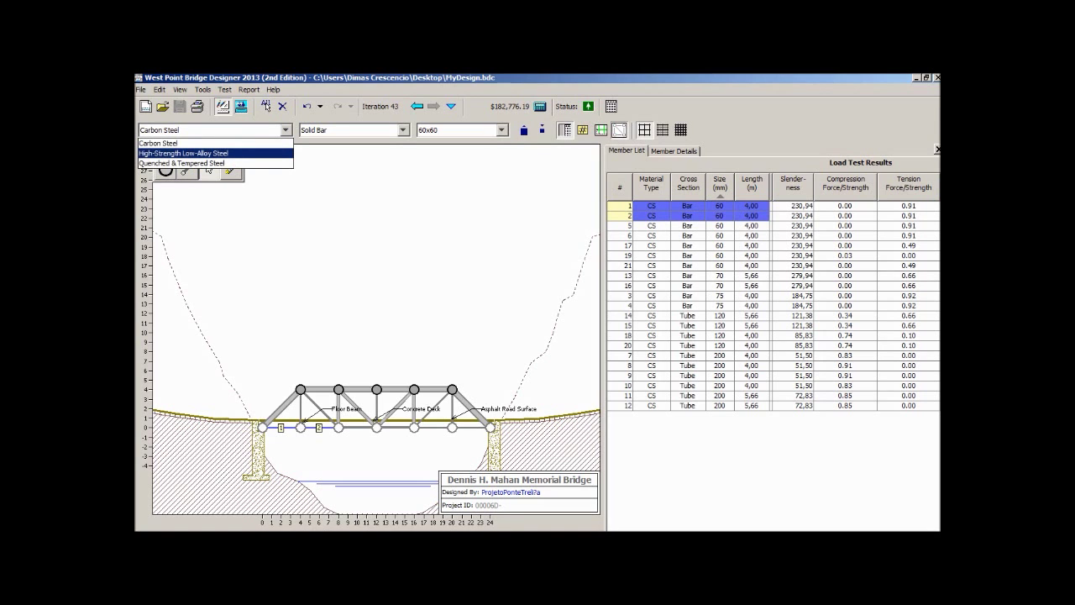
pyautogui.press('Return')
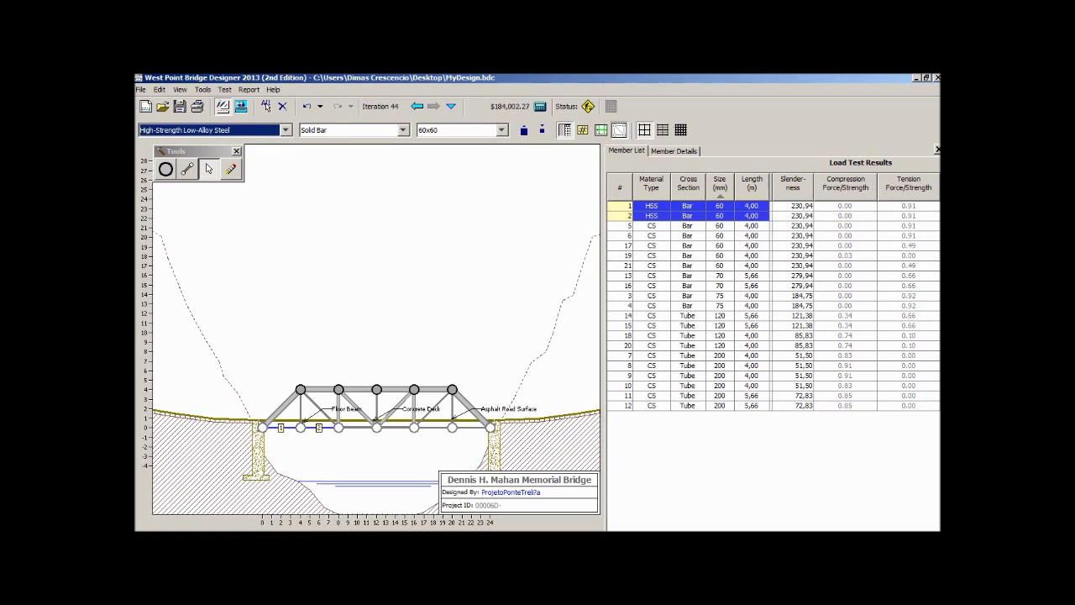
# Switch bars 1 and 2 to Carbon Steel and back to High-Strength Low-Alloy Steel to compare the cost
pyautogui.hotkey('alt', 'Down')
pyautogui.press('Up')
pyautogui.press('Return')
pyautogui.hotkey('alt', 'Down')
pyautogui.press('Down')
pyautogui.press('Return')
# Try High-Strength Low-Alloy Steel on bar 6, then return it to Carbon Steel
pyautogui.click(652, 226)
pyautogui.click(652, 236)
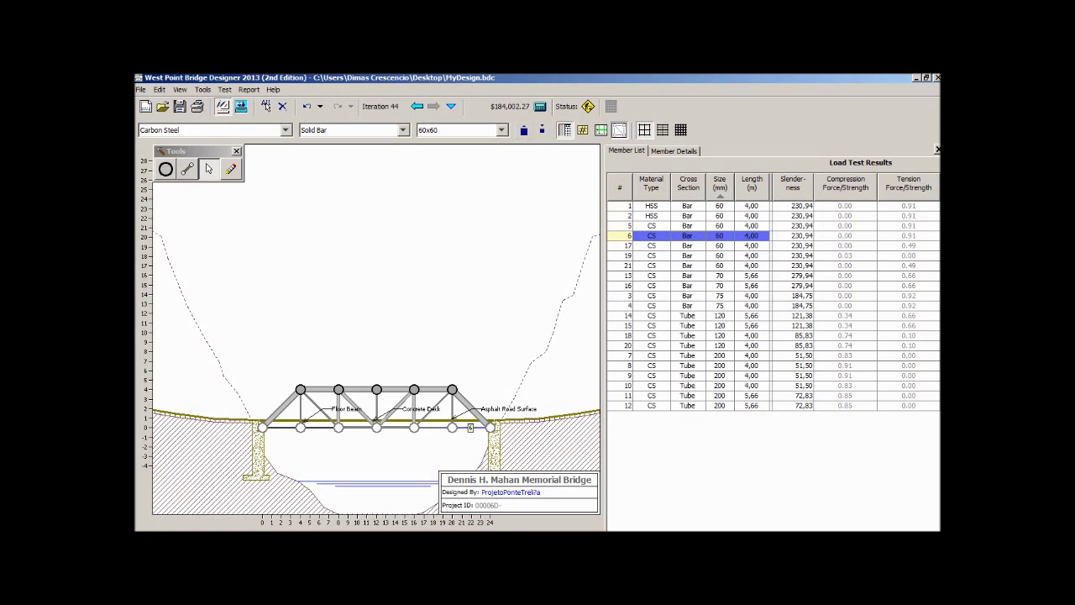
pyautogui.click(286, 130)
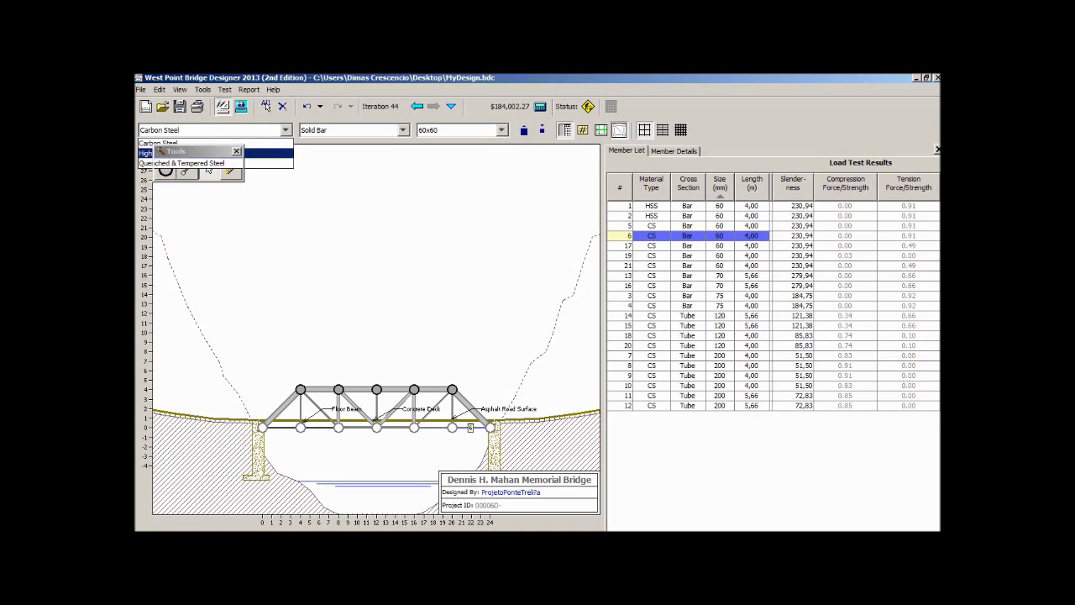
pyautogui.click(183, 153)
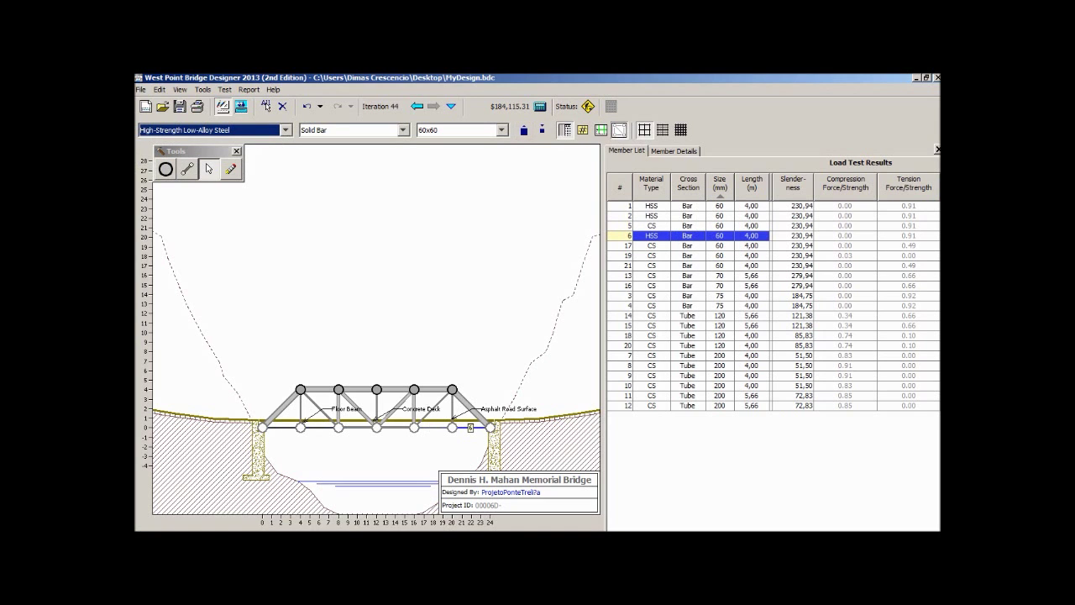
pyautogui.click(286, 130)
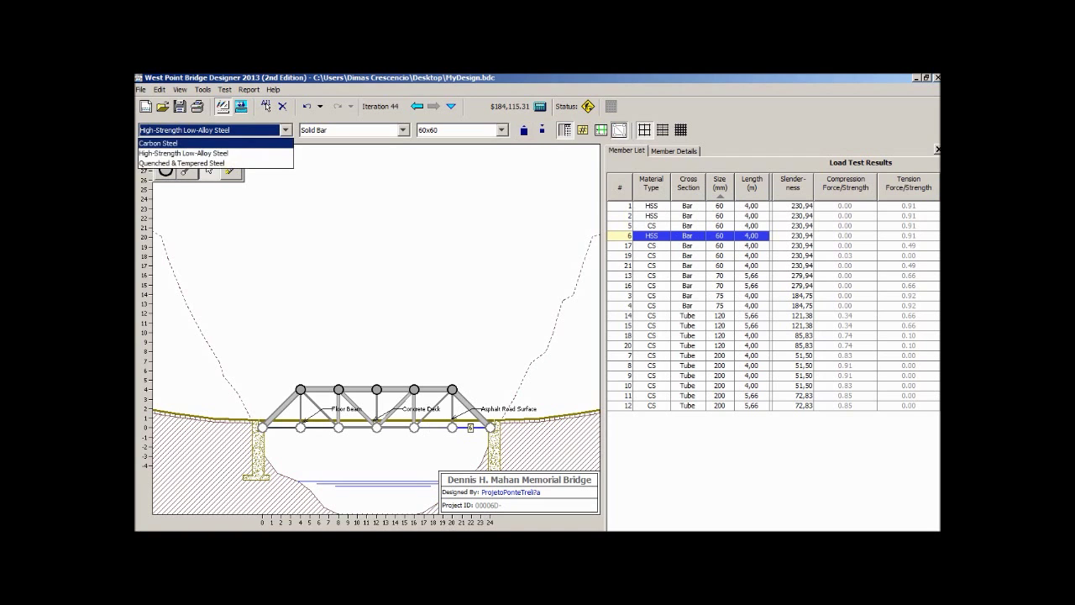
pyautogui.click(159, 143)
# Load test the bridge with bars 1 and 2 in High-Strength Low-Alloy Steel and return to the drawing board
pyautogui.click(688, 216)
pyautogui.click(687, 206)
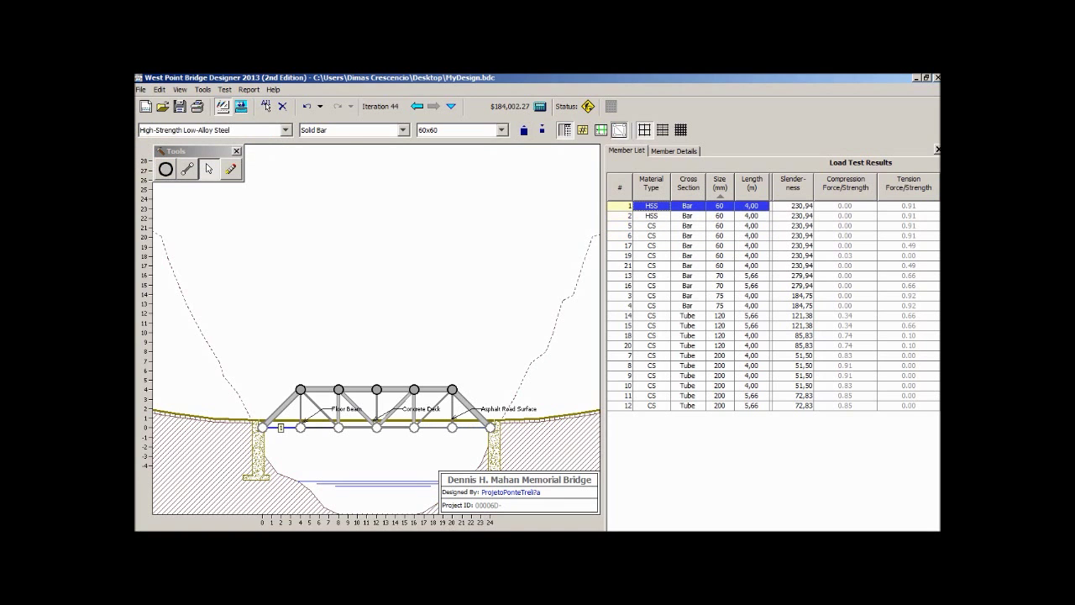
pyautogui.click(225, 90)
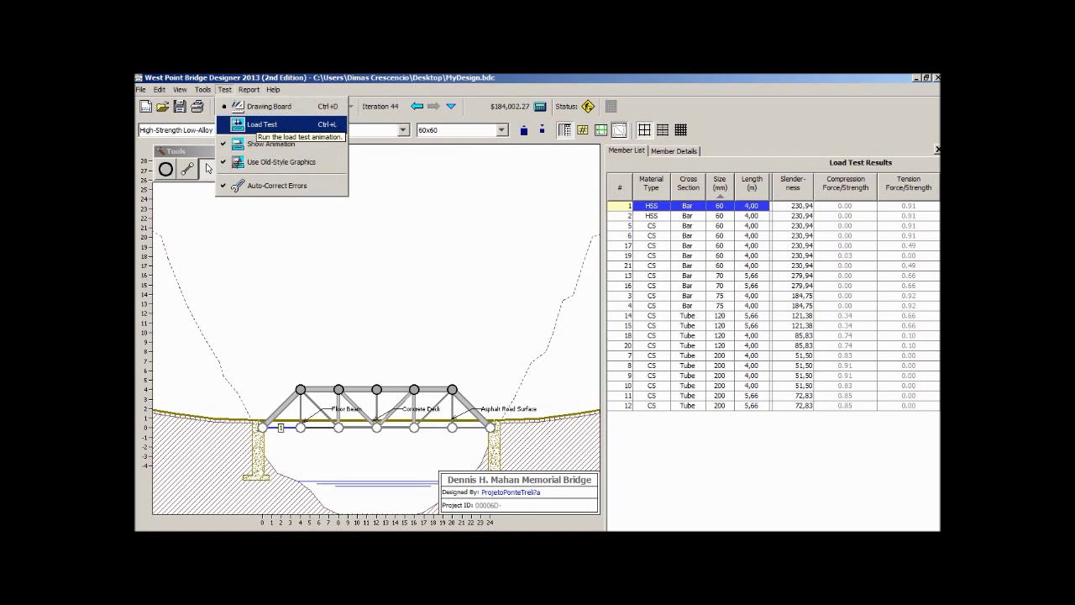
pyautogui.click(262, 124)
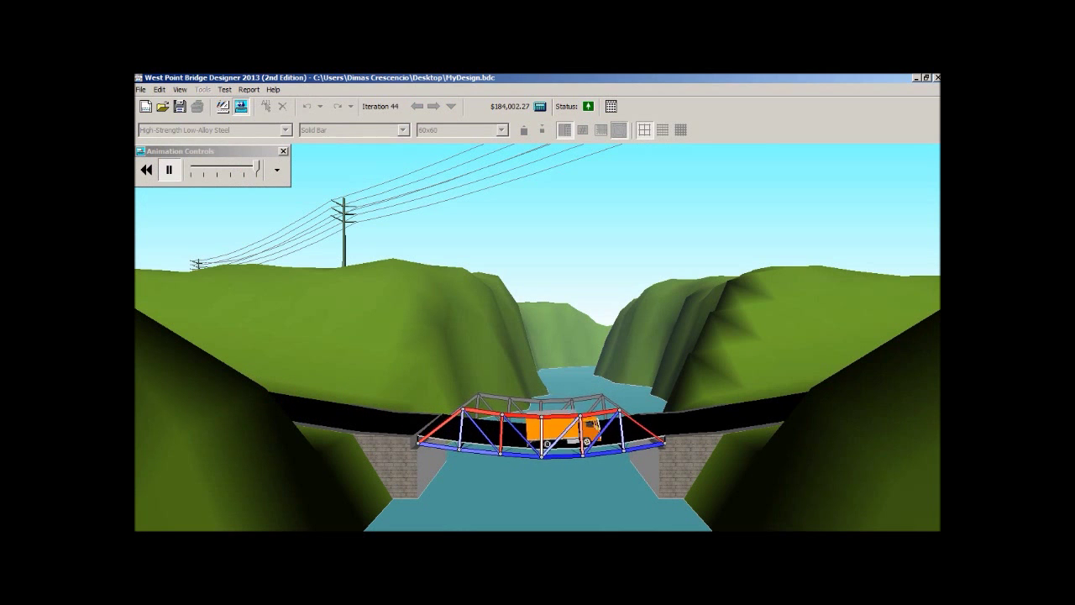
pyautogui.click(225, 89)
pyautogui.moveTo(248, 90)
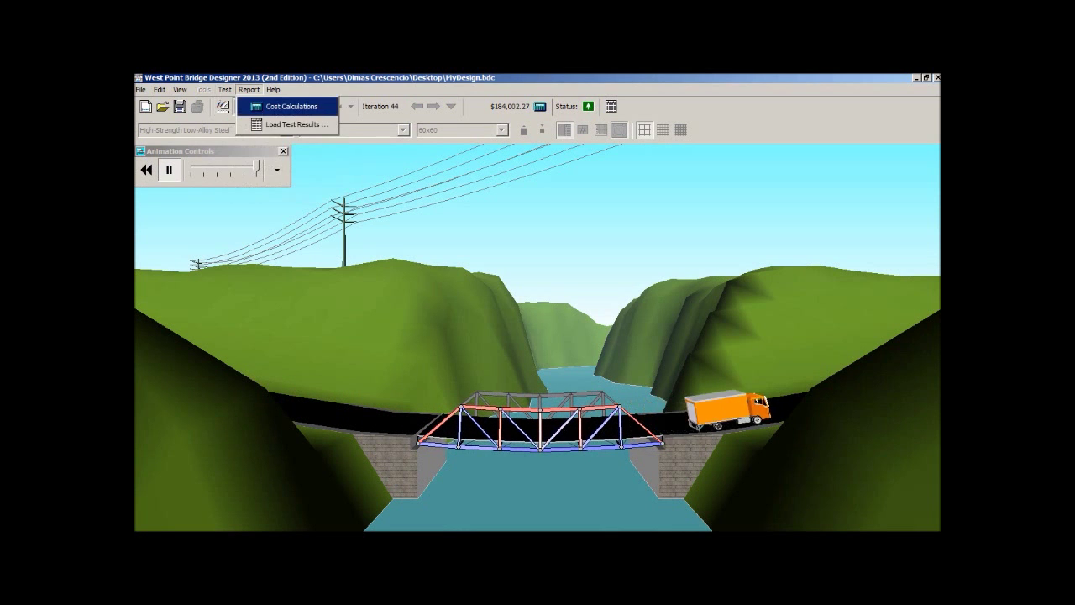
pyautogui.click(252, 103)
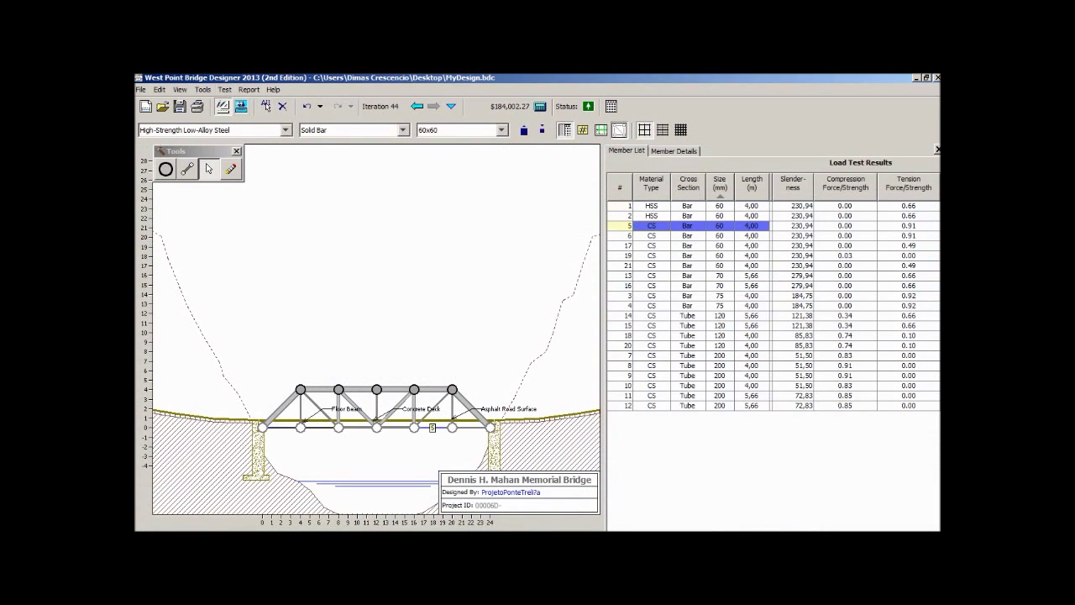
# Change the material of bottom-chord bars 5 and 6 to High-Strength Low-Alloy Steel
pyautogui.keyDown('shift'); pyautogui.click(652, 236); pyautogui.keyUp('shift')
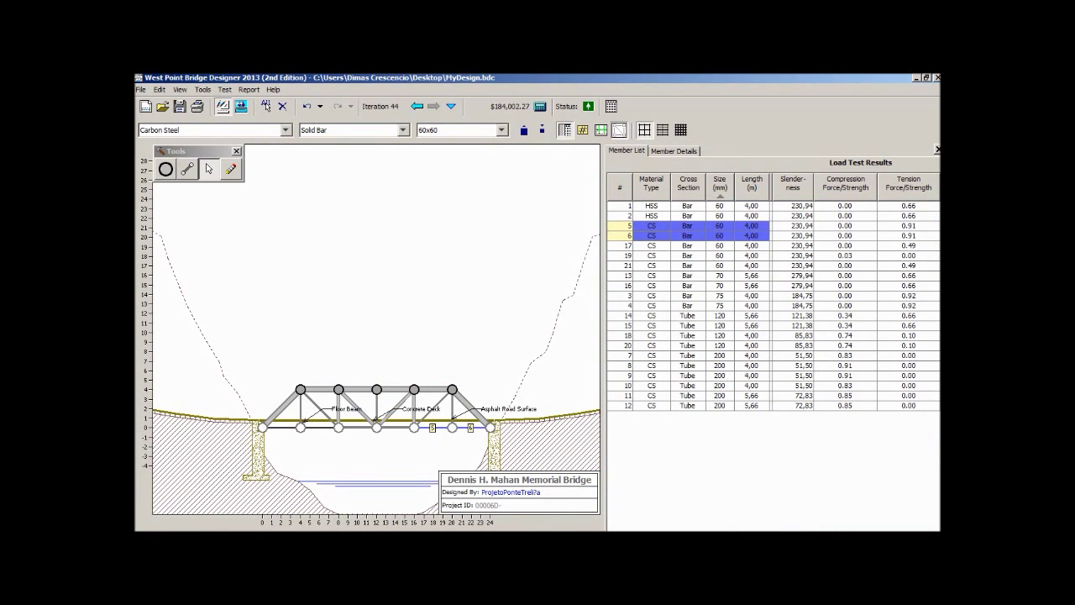
pyautogui.click(286, 130)
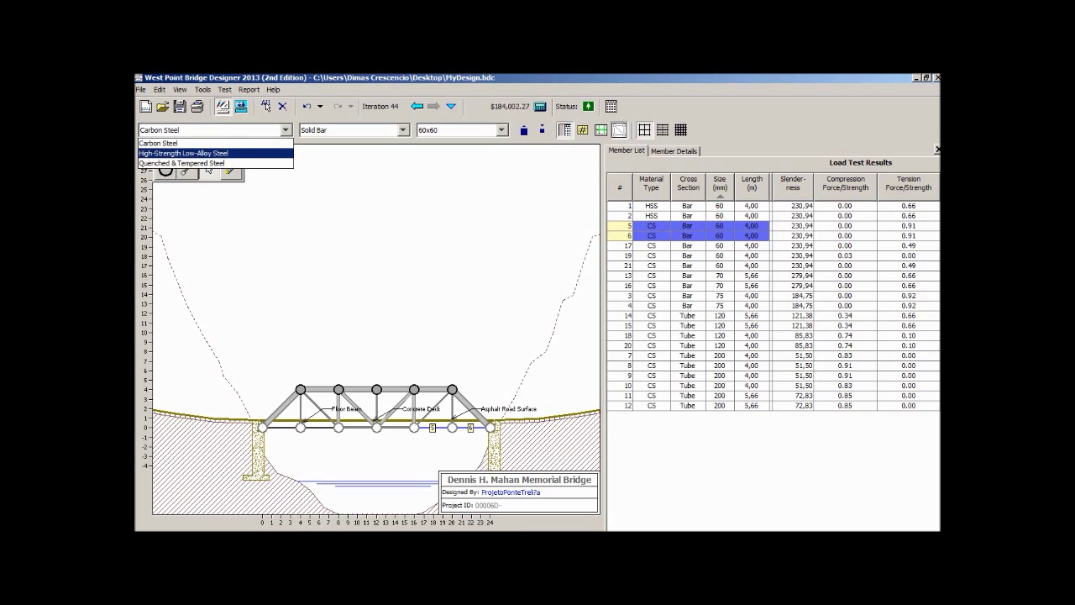
pyautogui.click(216, 152)
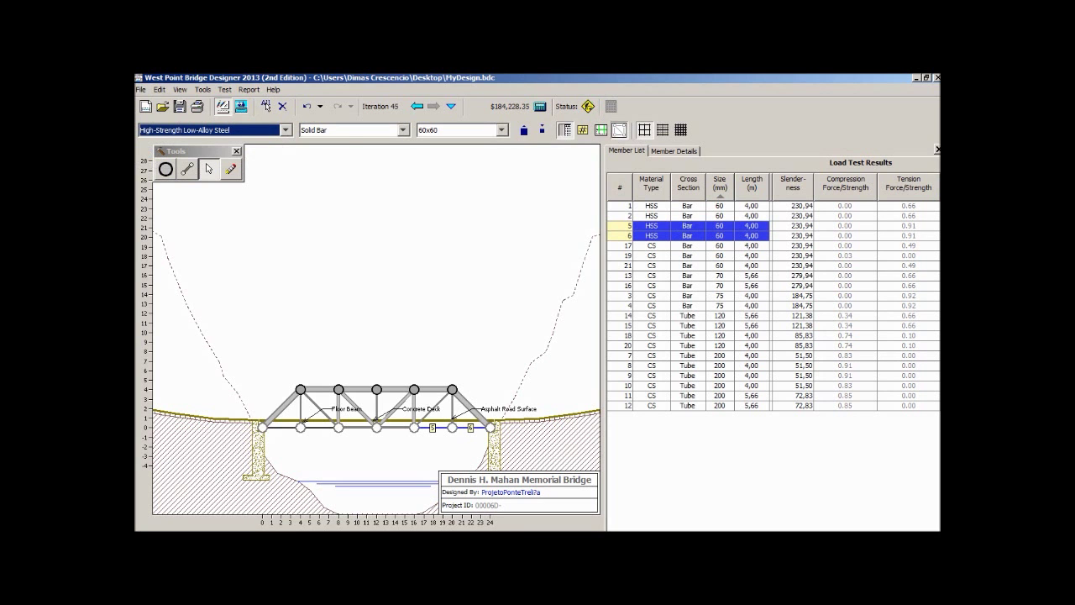
# Load test the bridge with bars 5 and 6 in High-Strength Low-Alloy Steel and return to the drawing board
pyautogui.click(225, 89)
pyautogui.click(252, 124)
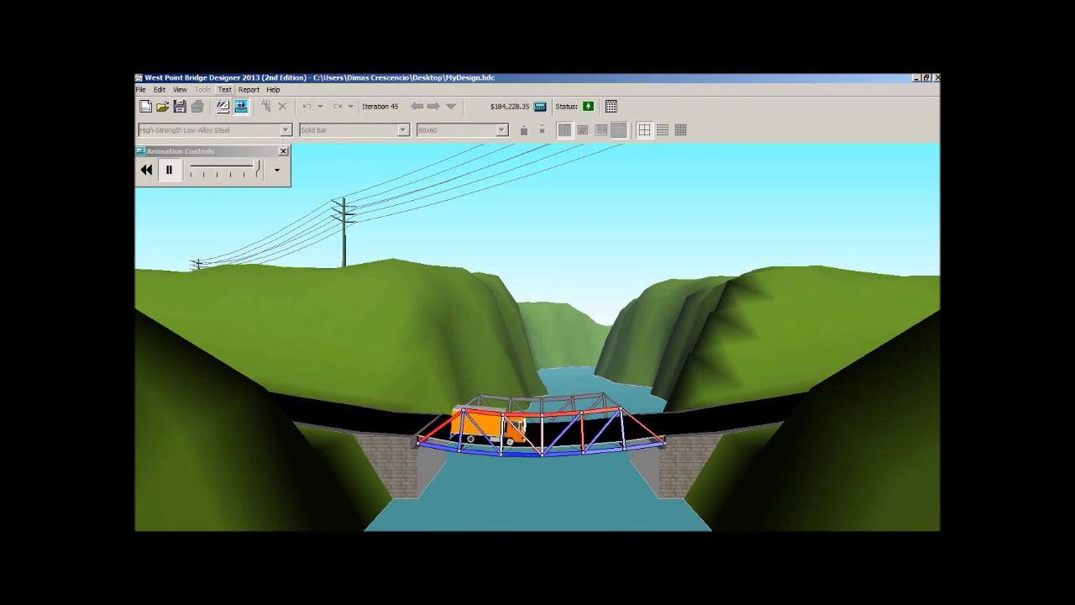
pyautogui.click(224, 89)
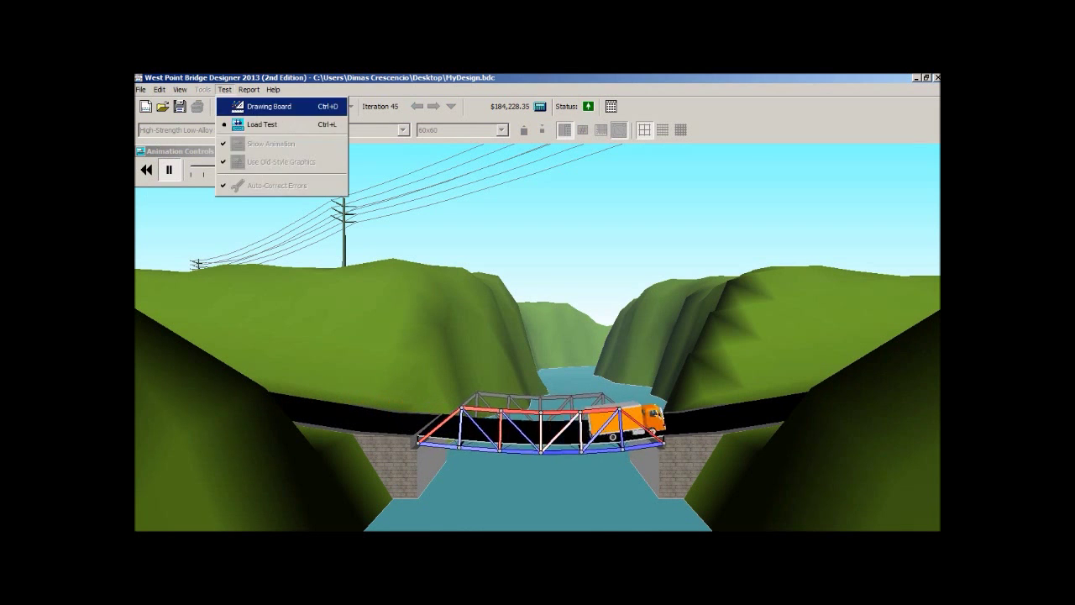
pyautogui.click(269, 107)
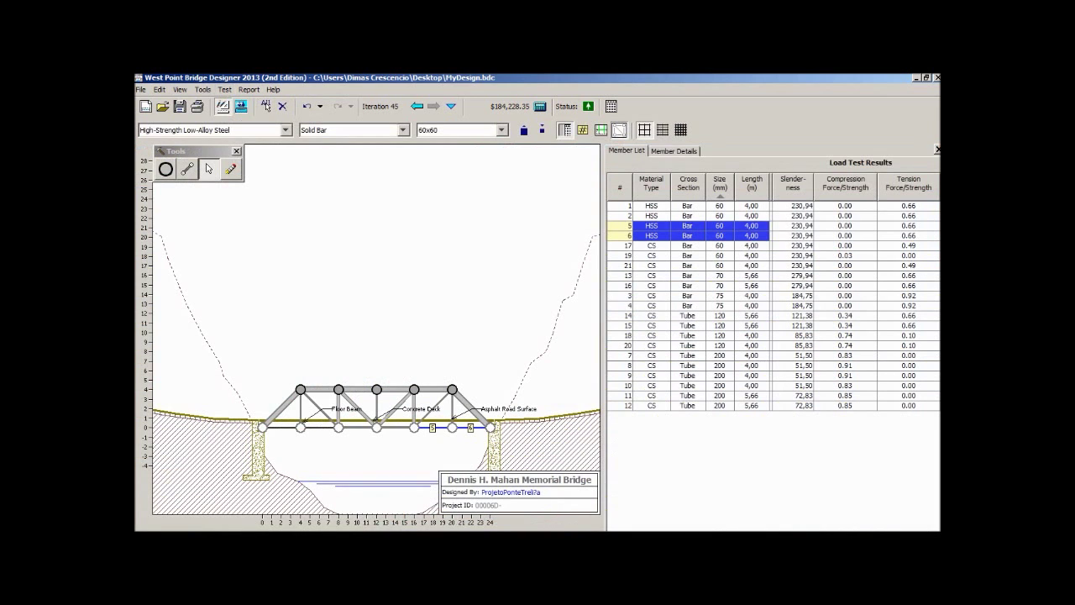
# Change the material of vertical bars 17, 19 and 21 to High-Strength Low-Alloy Steel
pyautogui.click(652, 246)
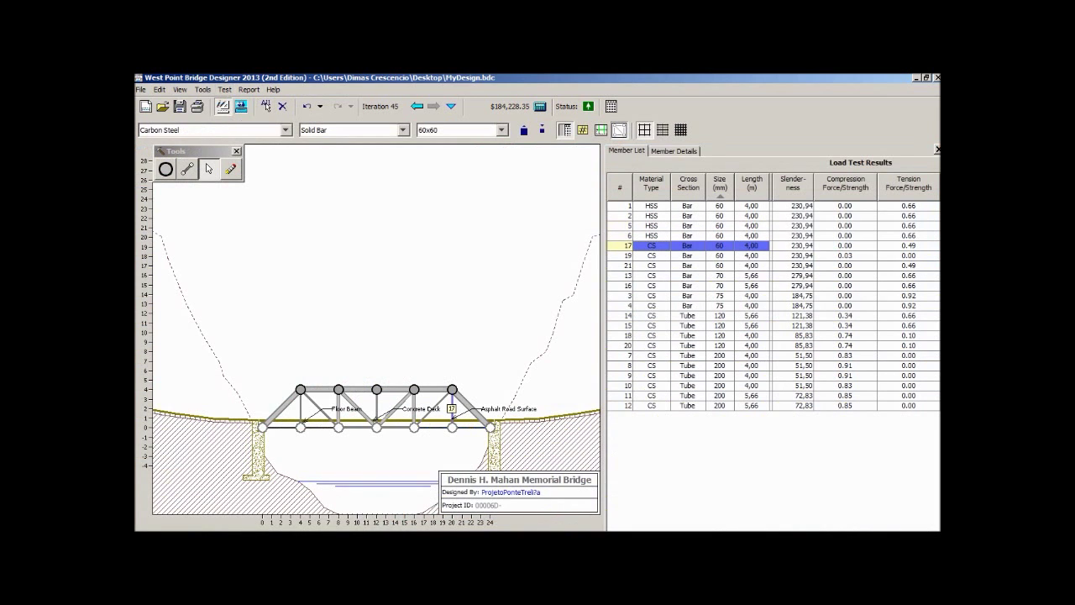
pyautogui.keyDown('shift'); pyautogui.click(652, 255); pyautogui.keyUp('shift')
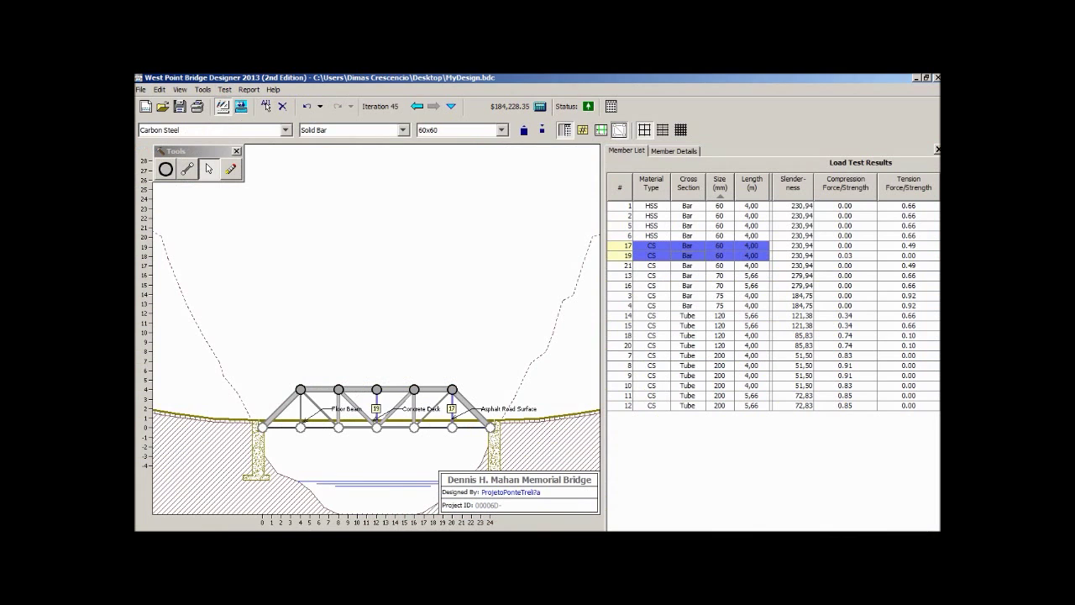
pyautogui.keyDown('shift'); pyautogui.click(652, 265); pyautogui.keyUp('shift')
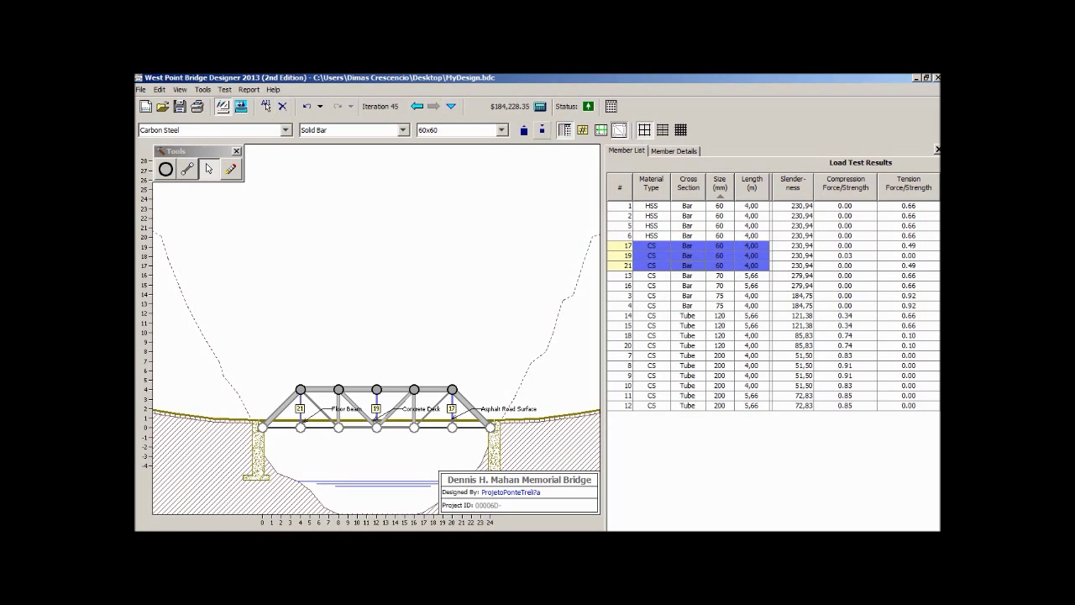
pyautogui.click(286, 131)
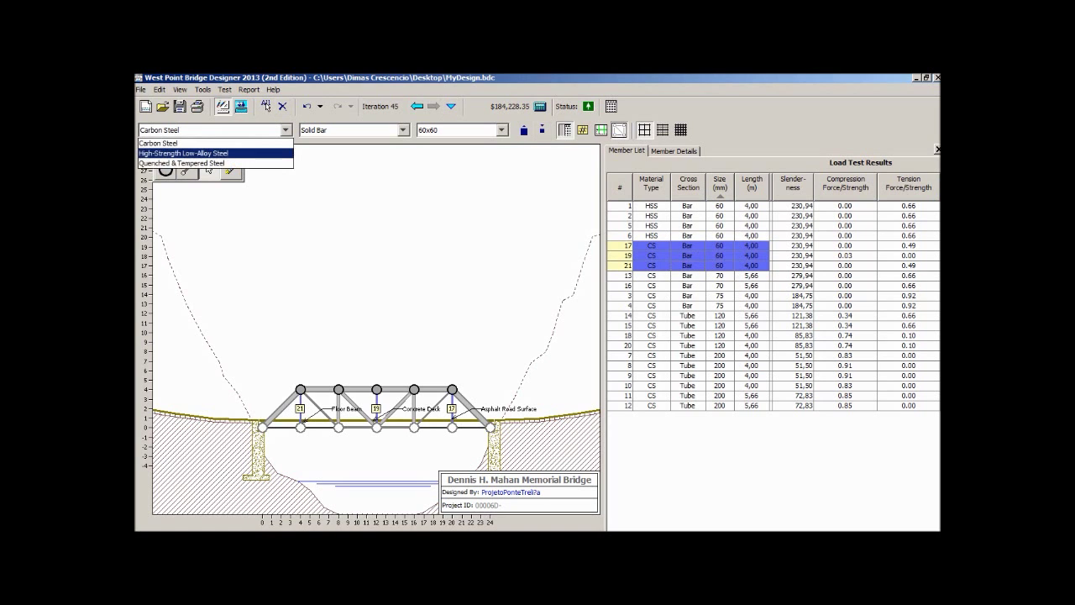
pyautogui.press('Return')
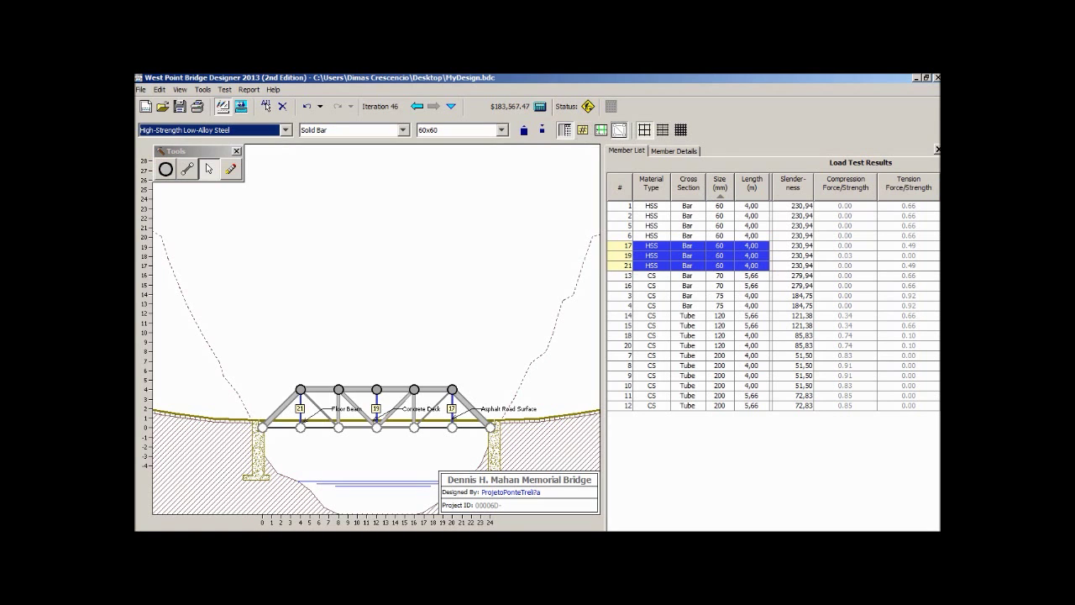
pyautogui.click(264, 102)
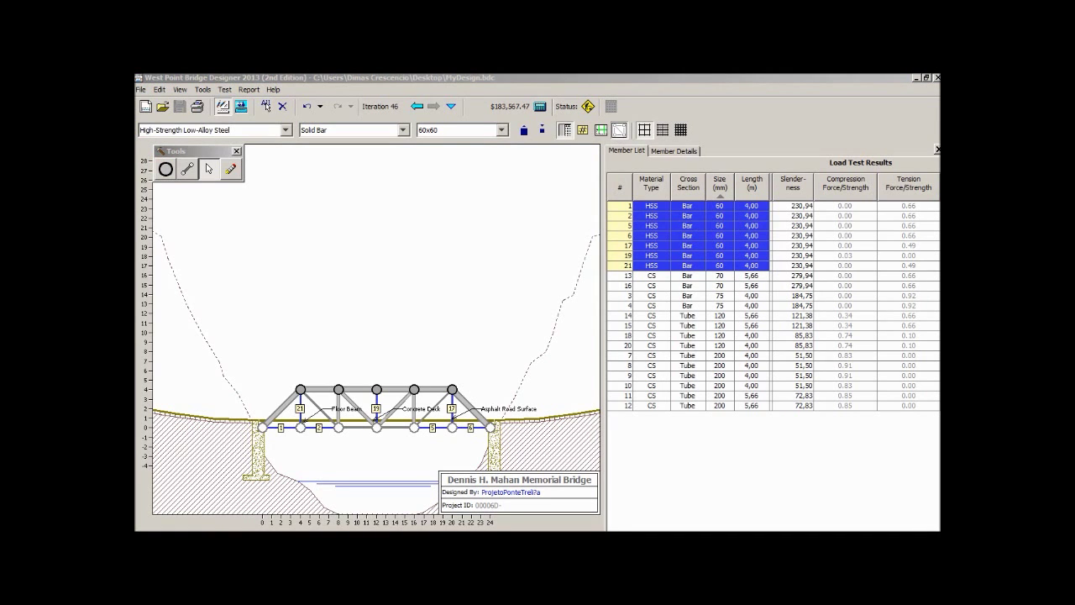
# Reduce bottom-chord bars 1 and 2 to 55x55 mm, then load test the bridge and return to the drawing board
pyautogui.click(651, 206)
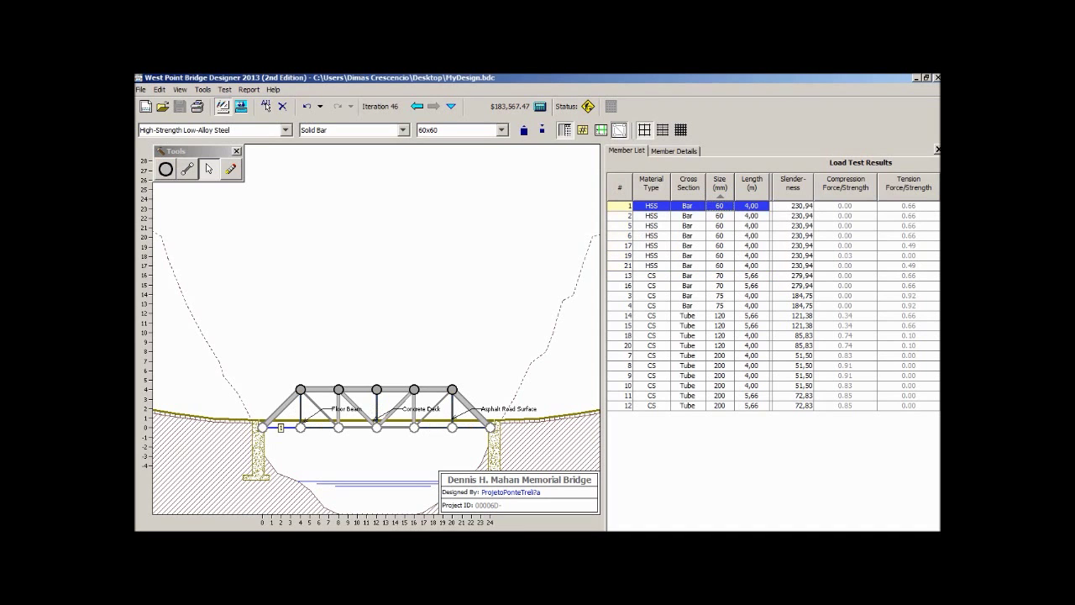
pyautogui.keyDown('ctrl'); pyautogui.click(651, 216); pyautogui.keyUp('ctrl')
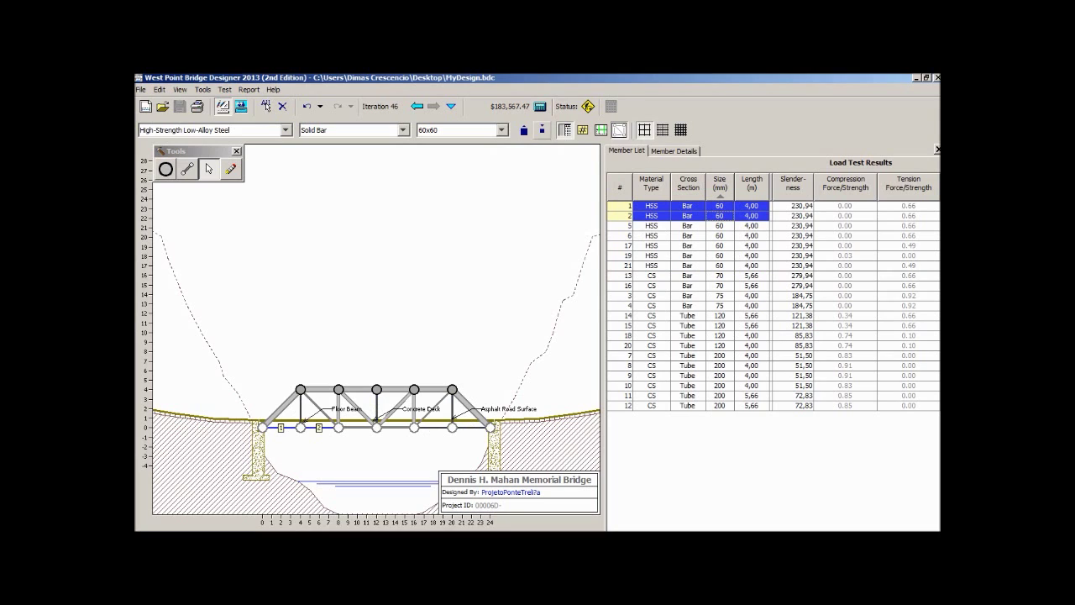
pyautogui.click(542, 129)
pyautogui.click(224, 89)
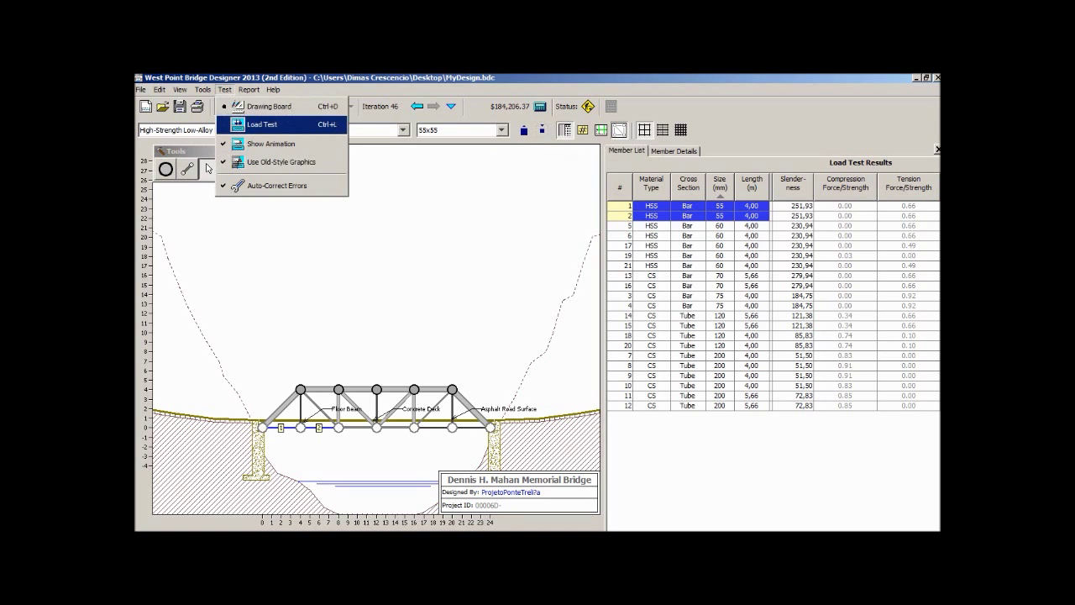
pyautogui.click(252, 124)
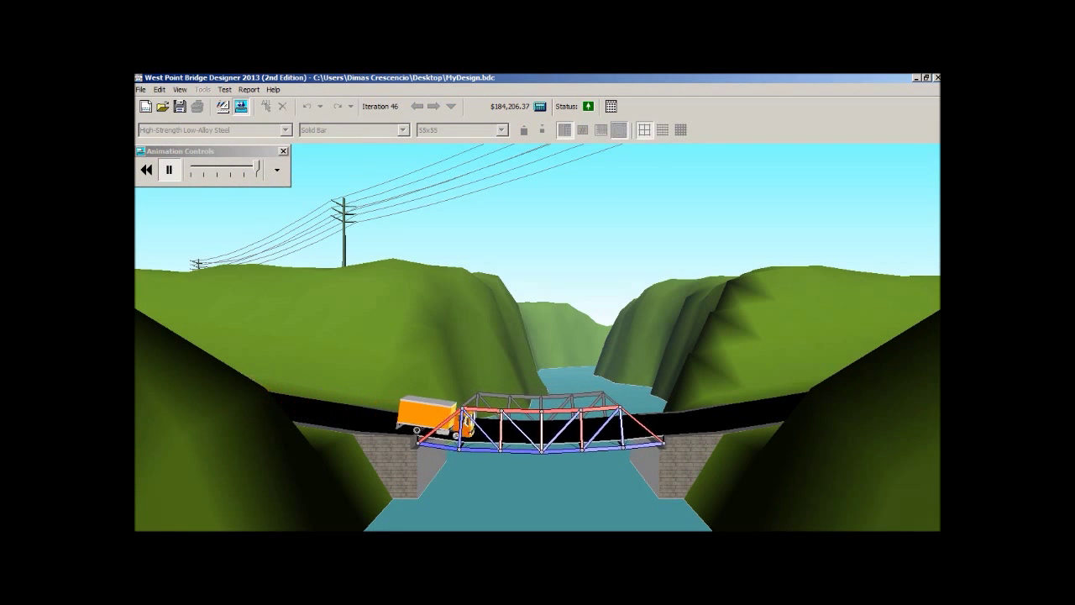
pyautogui.click(224, 89)
pyautogui.click(252, 103)
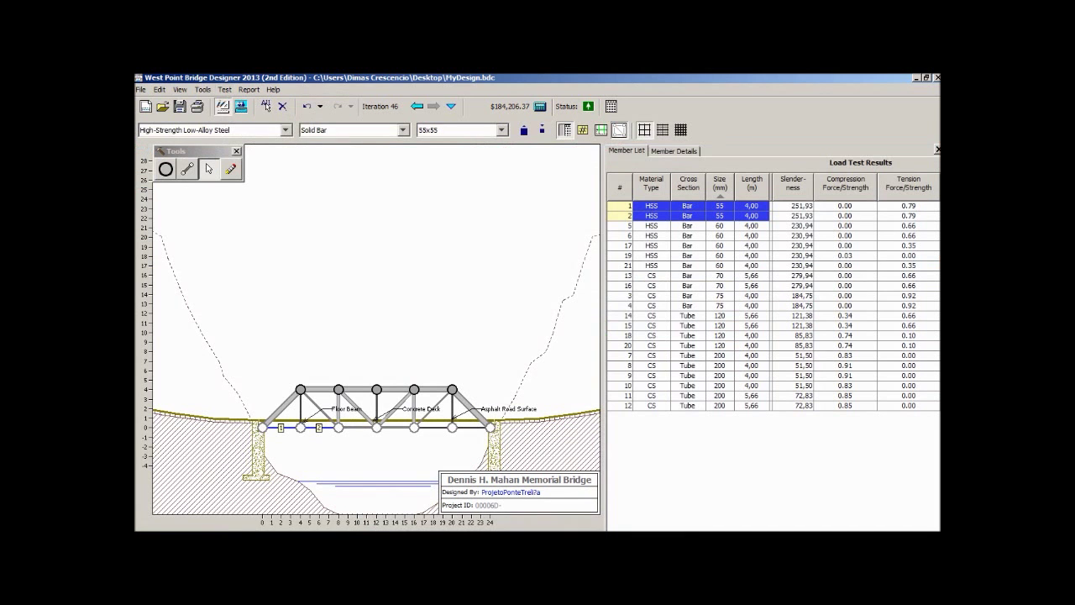
# Reduce bottom-chord bars 5 and 6 to 55x55 mm and run the load test before returning to the drawing board
pyautogui.click(689, 226)
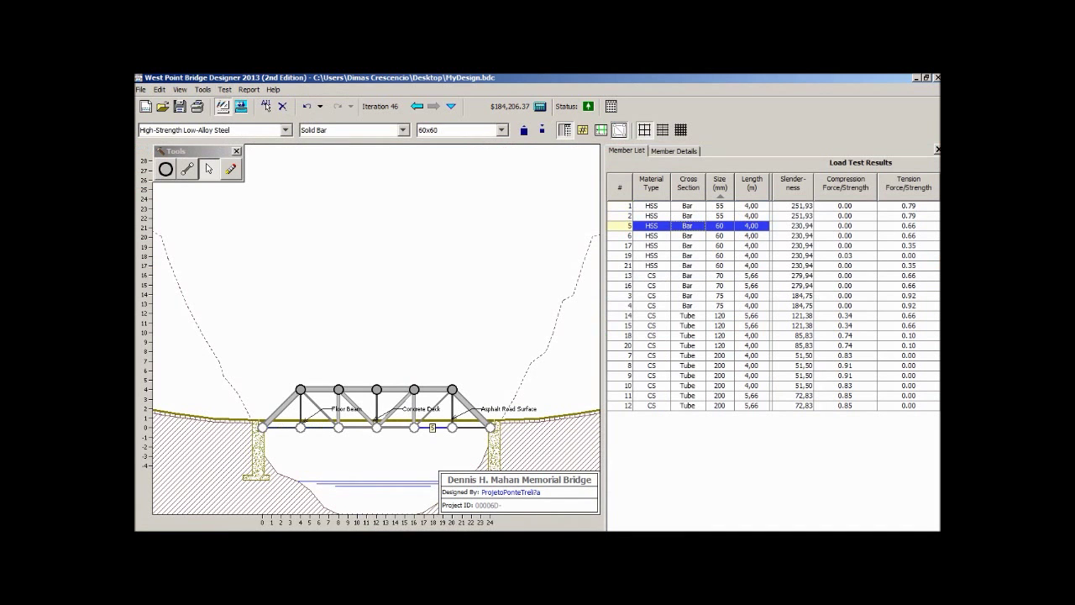
pyautogui.keyDown('ctrl'); pyautogui.click(689, 236); pyautogui.keyUp('ctrl')
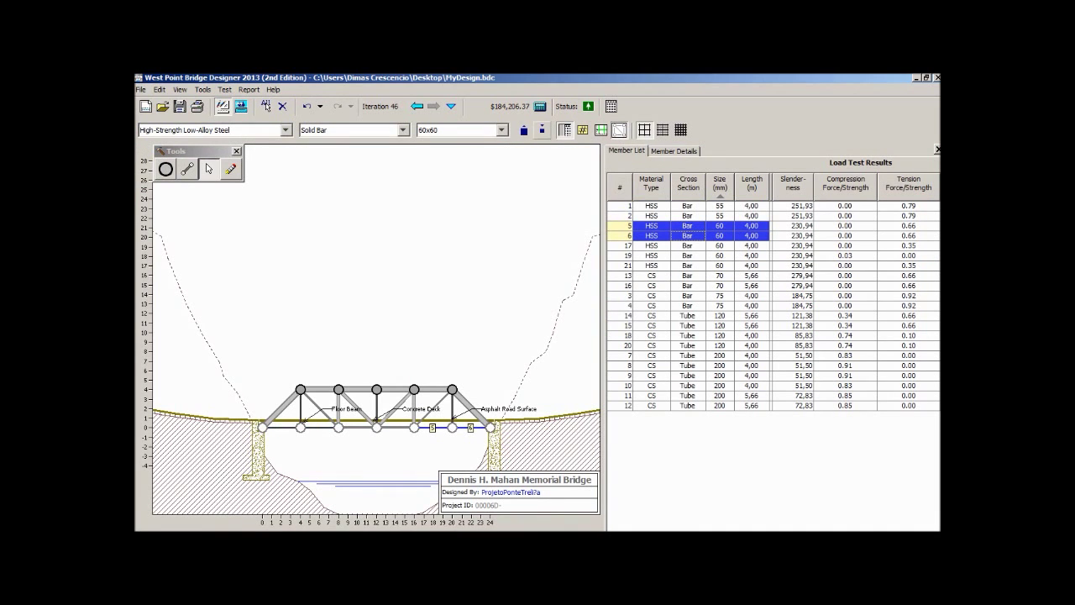
pyautogui.click(542, 130)
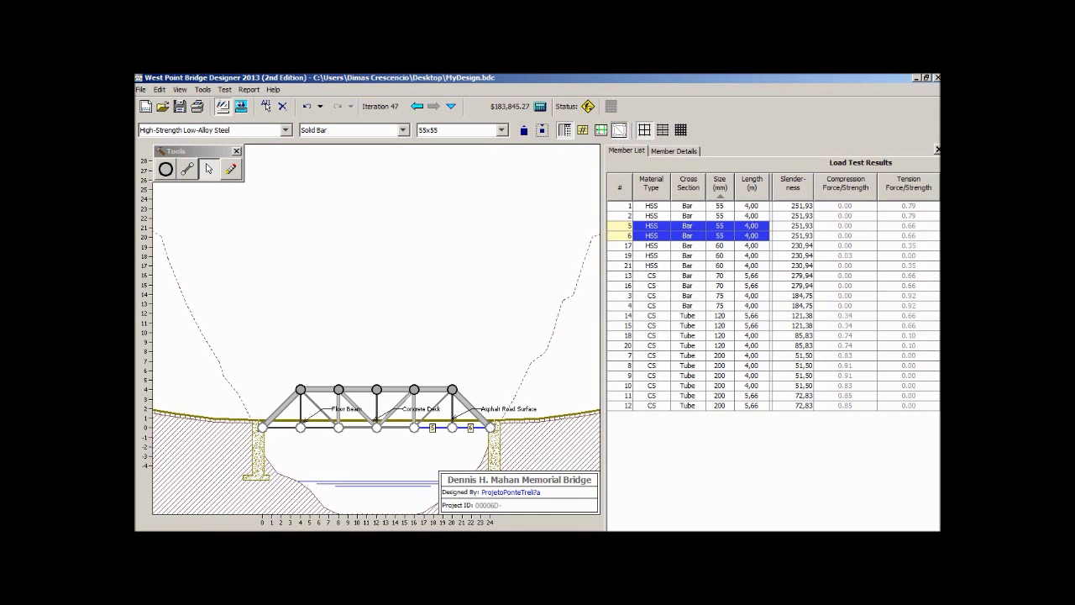
pyautogui.hotkey('alt', 't')
pyautogui.press('Down')
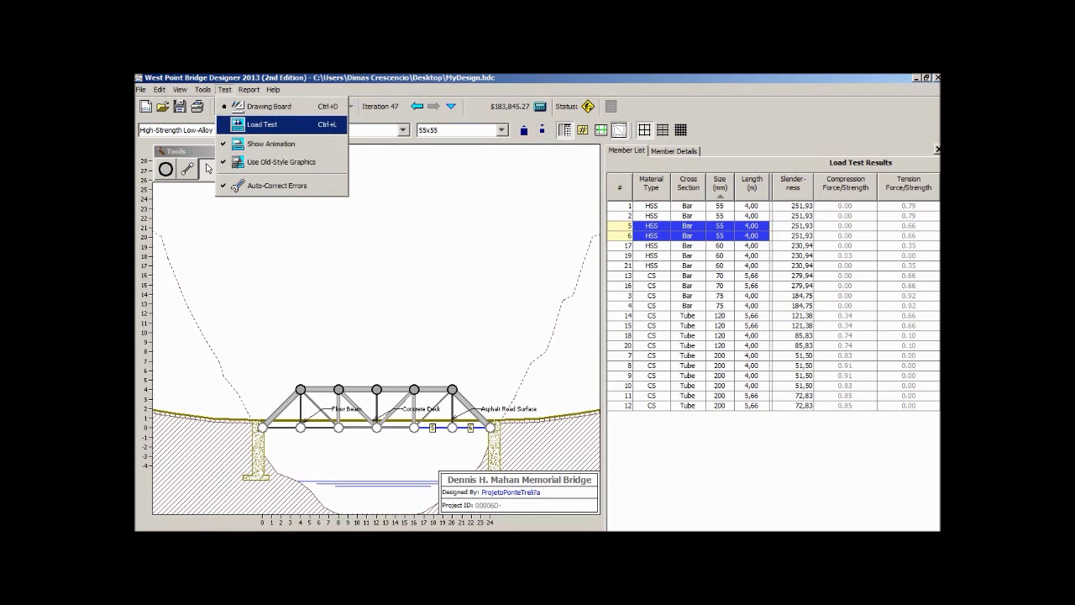
pyautogui.press('Return')
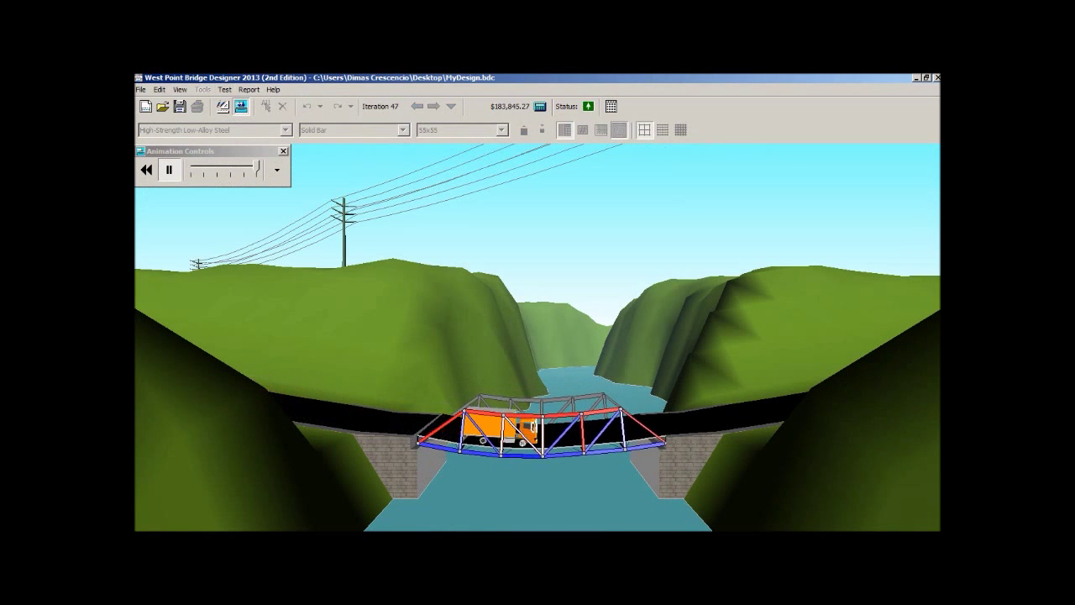
pyautogui.click(224, 90)
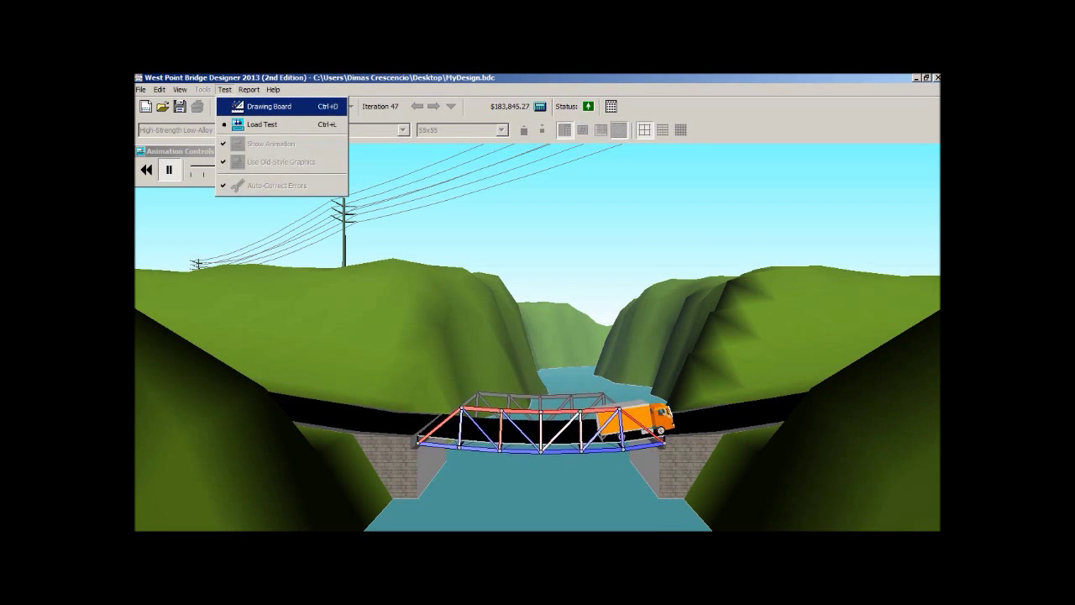
pyautogui.click(262, 106)
# Reduce vertical bars 17, 19 and 21 to 55x55 mm and run the load test before returning to the drawing board
pyautogui.click(720, 246)
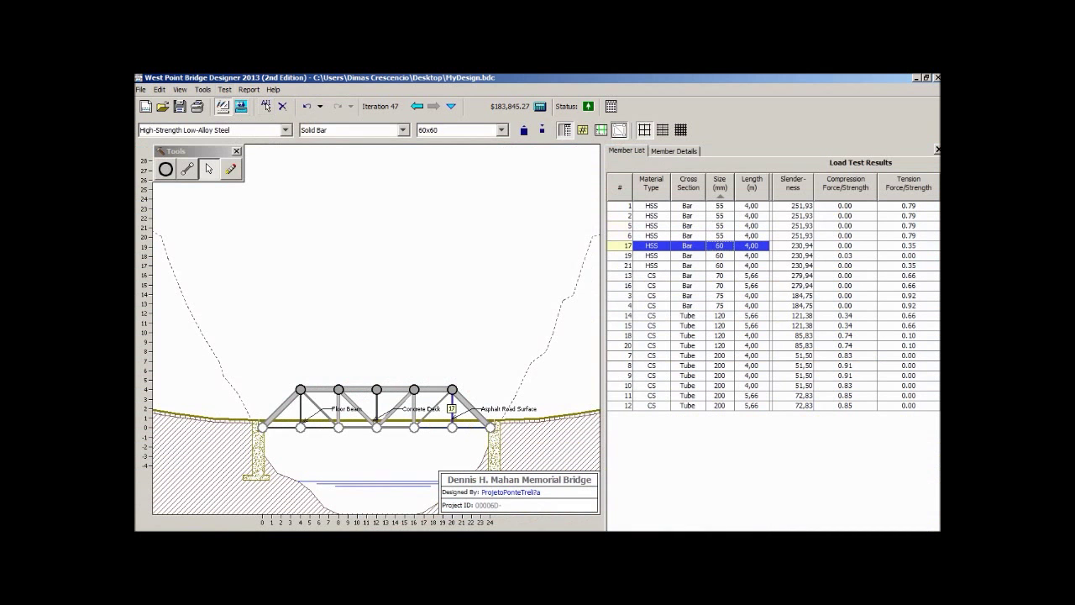
pyautogui.keyDown('ctrl'); pyautogui.click(720, 256); pyautogui.keyUp('ctrl')
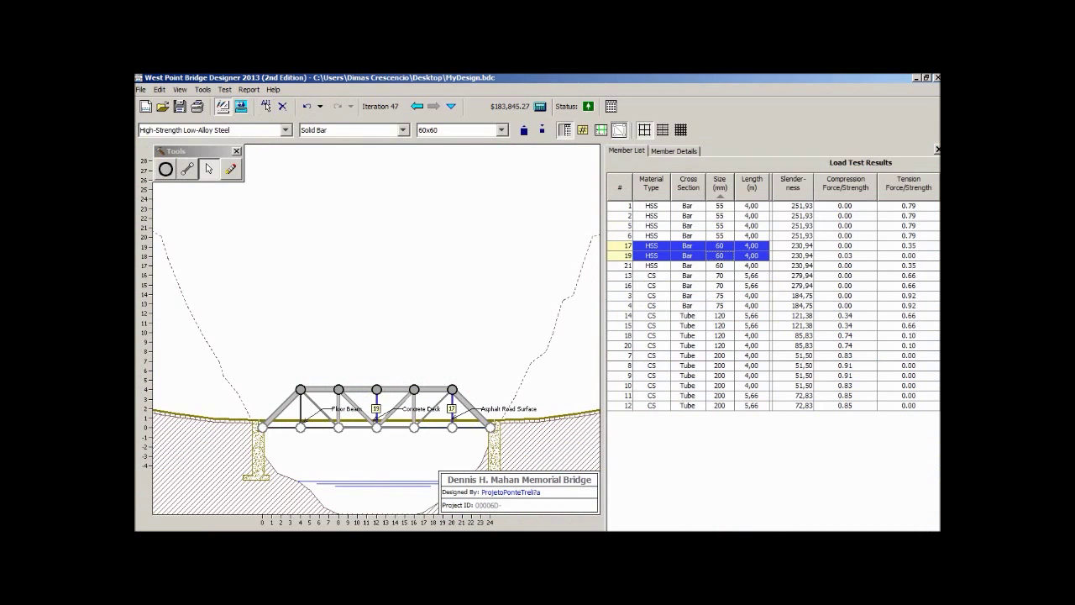
pyautogui.keyDown('ctrl'); pyautogui.click(720, 265); pyautogui.keyUp('ctrl')
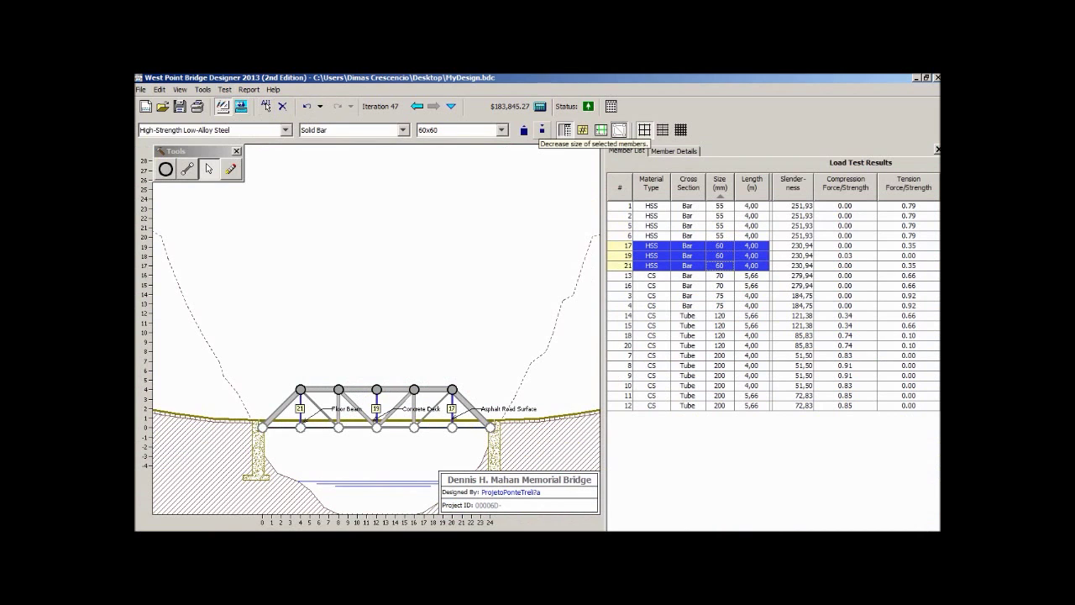
pyautogui.click(542, 130)
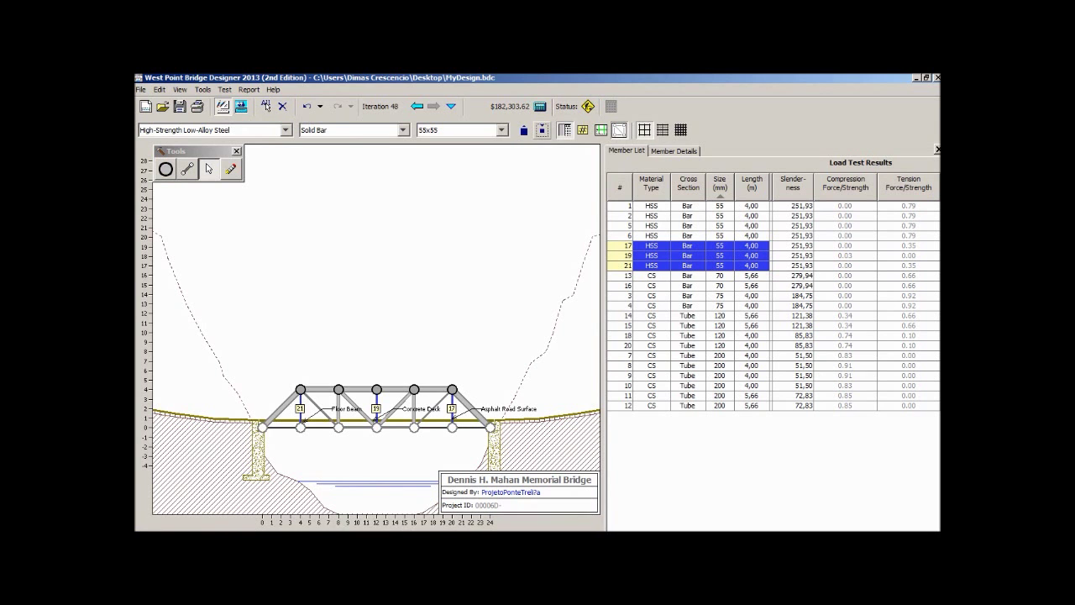
pyautogui.click(225, 89)
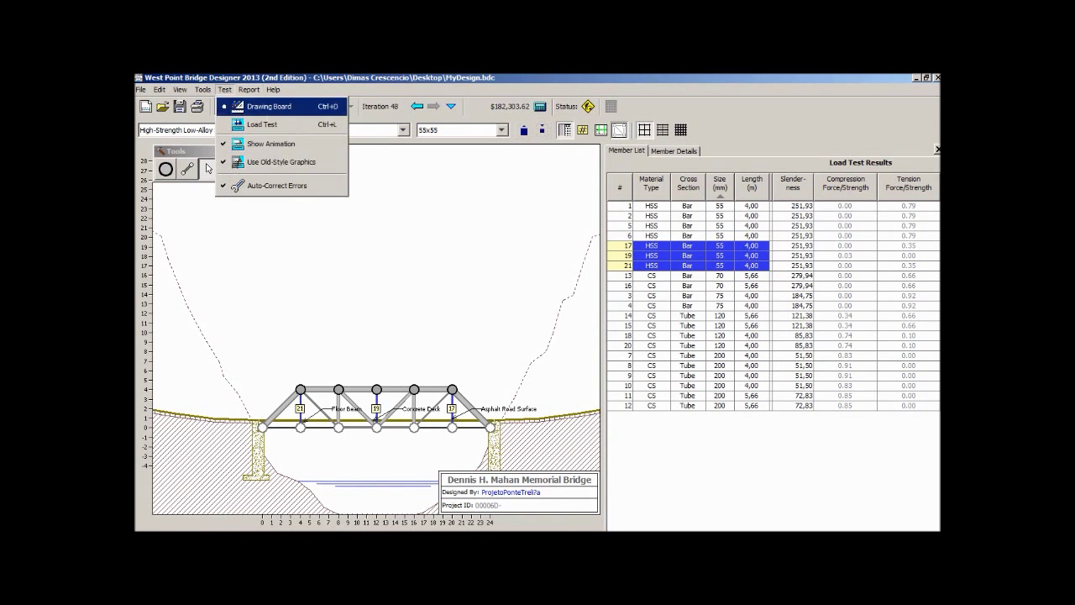
pyautogui.click(262, 125)
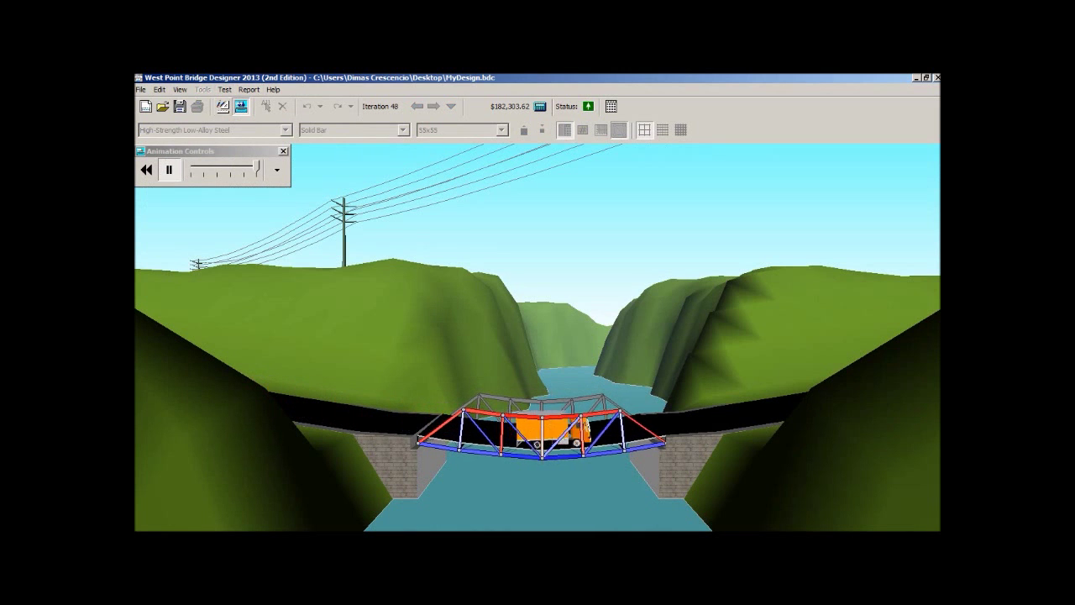
pyautogui.click(224, 89)
pyautogui.click(263, 103)
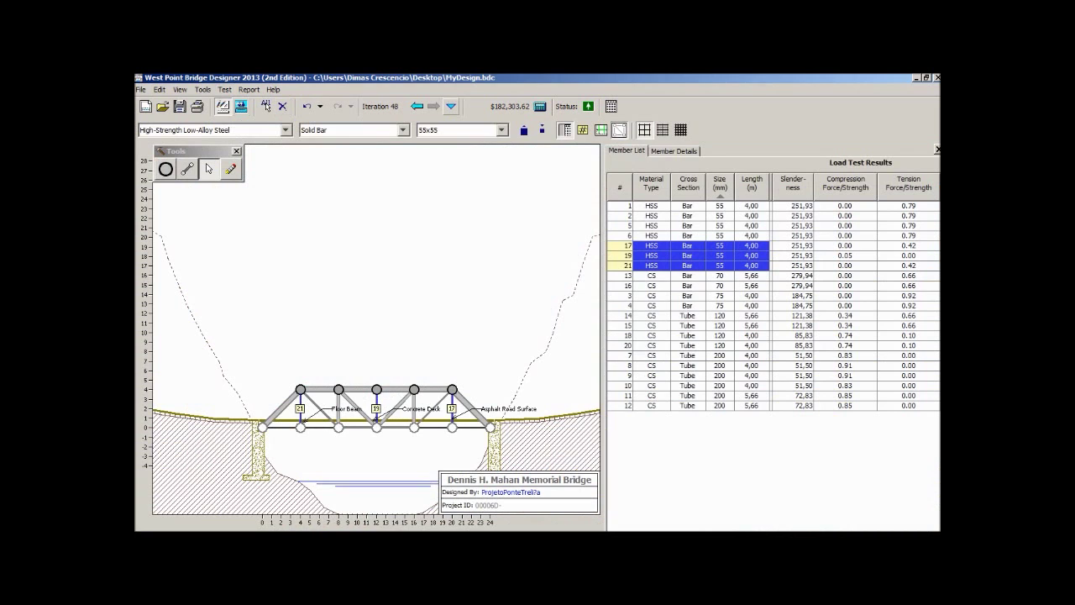
# Compare the costs of iterations 43 and 48 in the list of design iterations
pyautogui.click(451, 106)
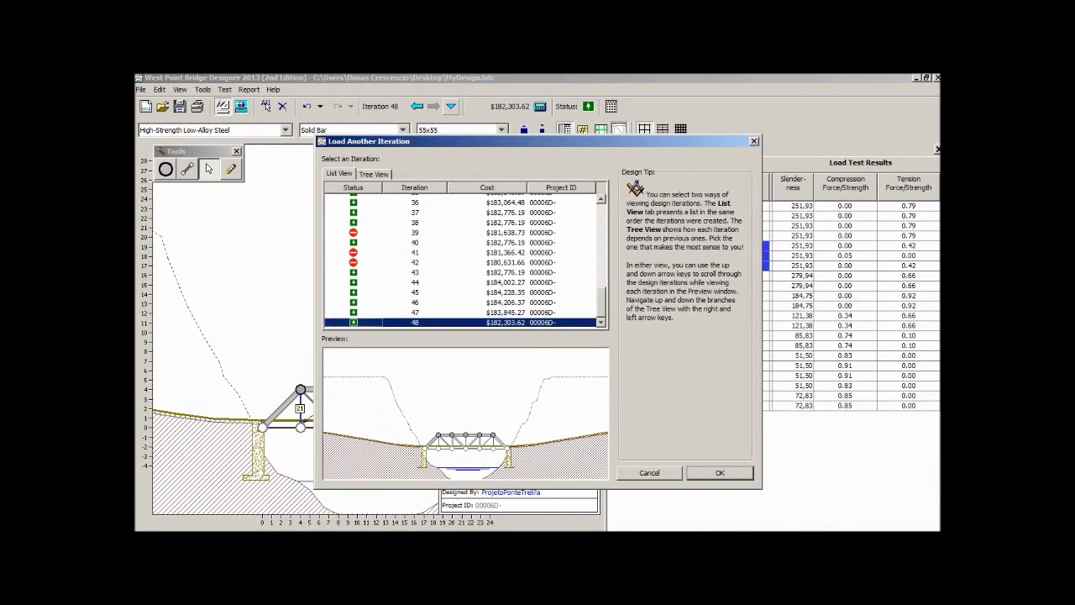
pyautogui.click(488, 272)
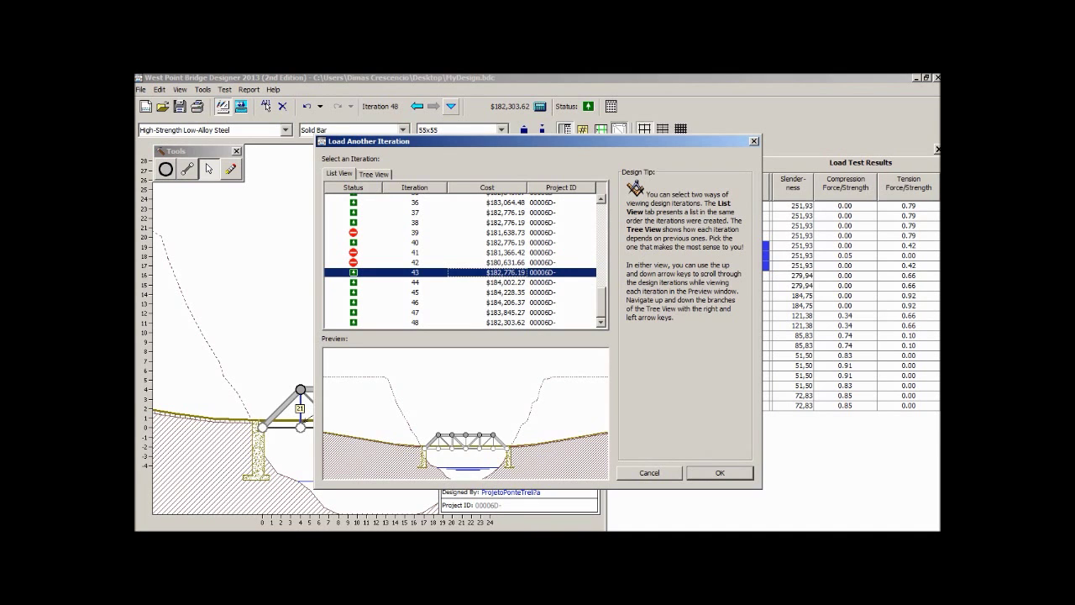
pyautogui.click(561, 323)
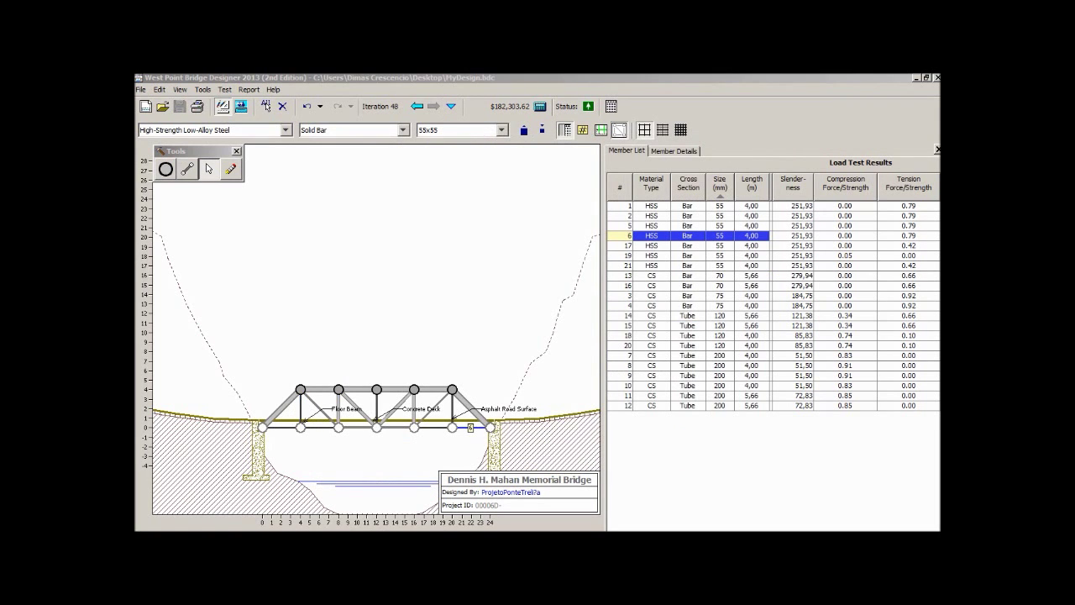
# Reduce bars 1, 2, 5, 6, 17, 19 and 21 together to 50x50 mm and load test the bridge
pyautogui.moveTo(689, 206); pyautogui.dragTo(689, 266)
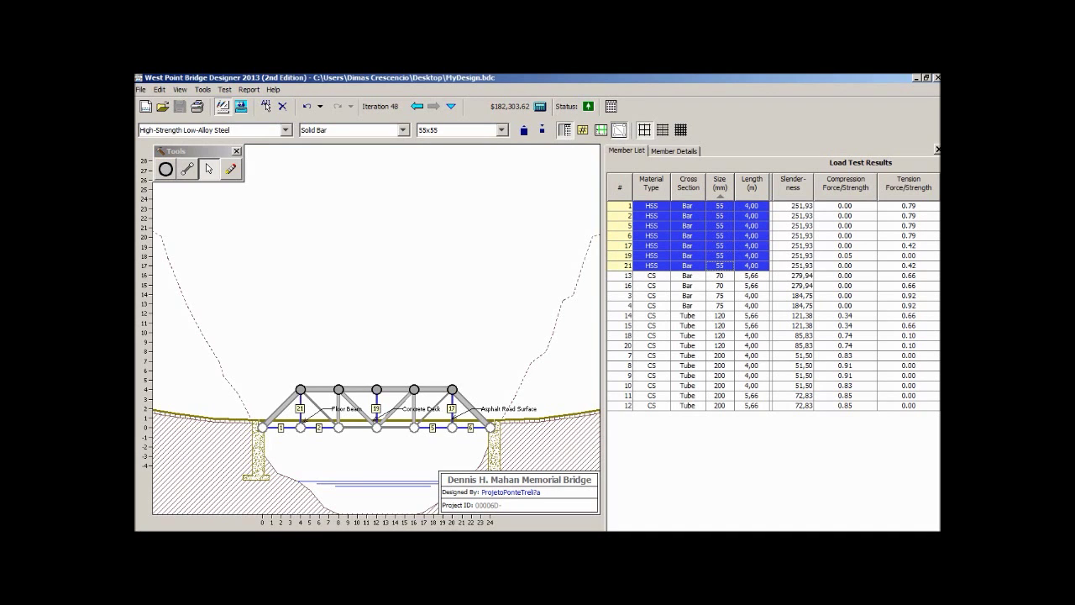
pyautogui.click(542, 129)
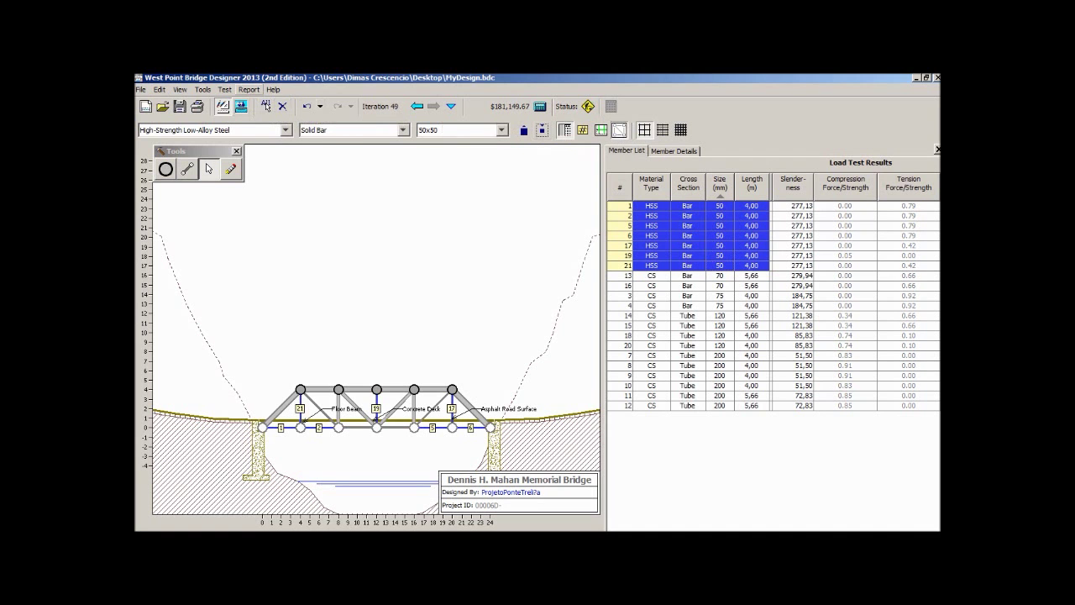
pyautogui.click(224, 89)
pyautogui.click(252, 122)
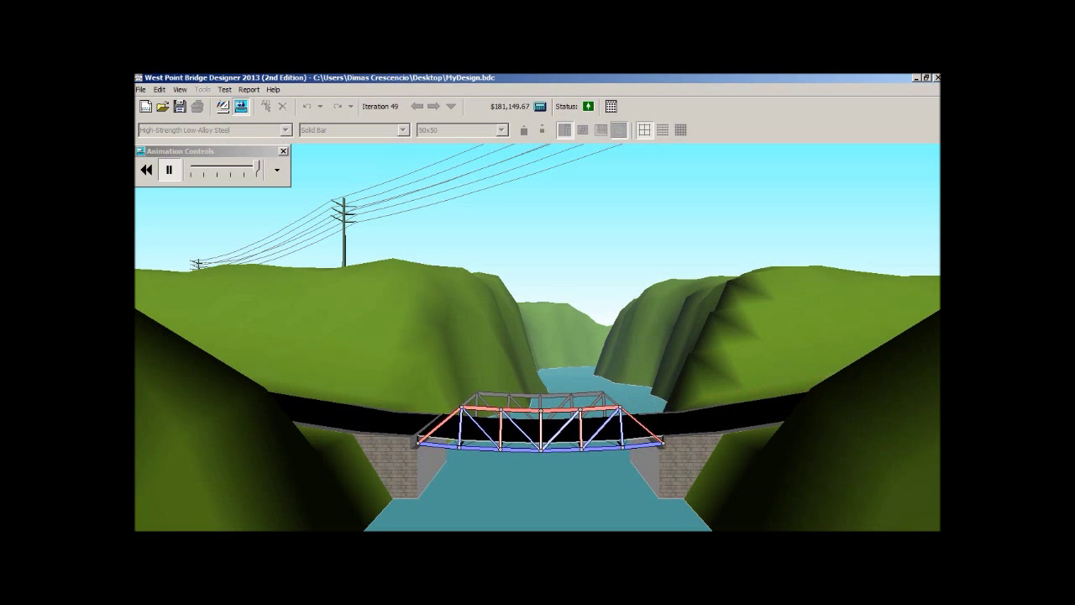
pyautogui.click(180, 89)
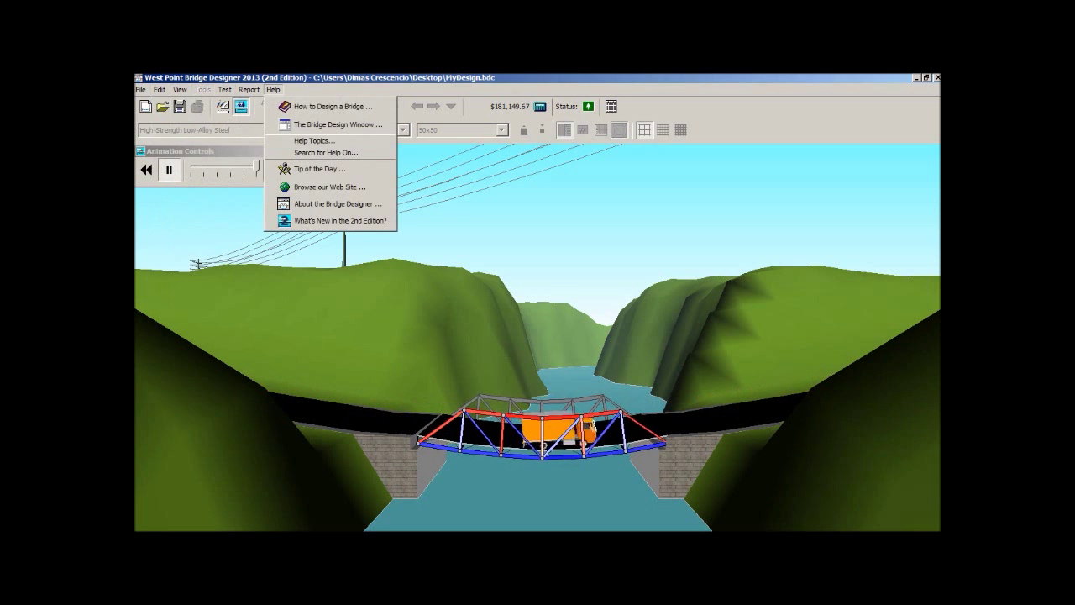
pyautogui.click(273, 89)
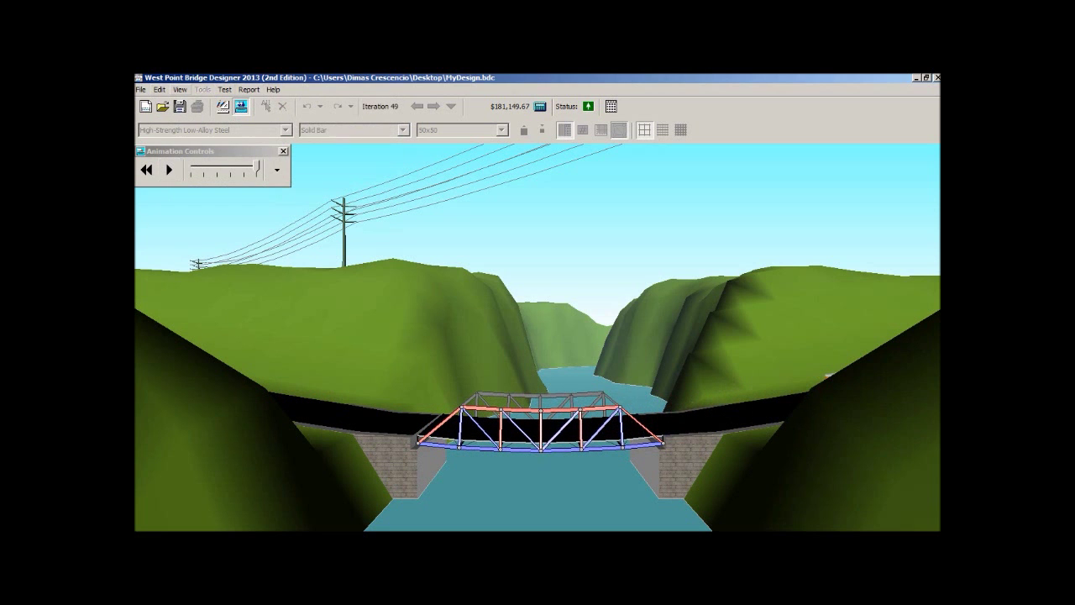
# Return to the drawing board and review the costs in the list of design iterations
pyautogui.click(180, 89)
pyautogui.moveTo(225, 89)
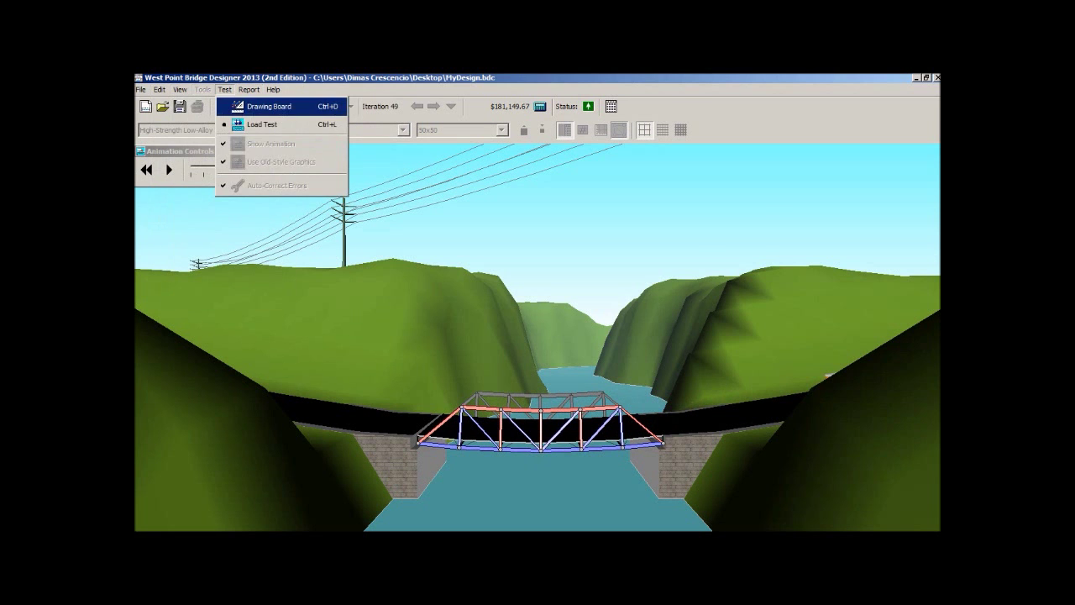
pyautogui.click(269, 106)
pyautogui.click(451, 106)
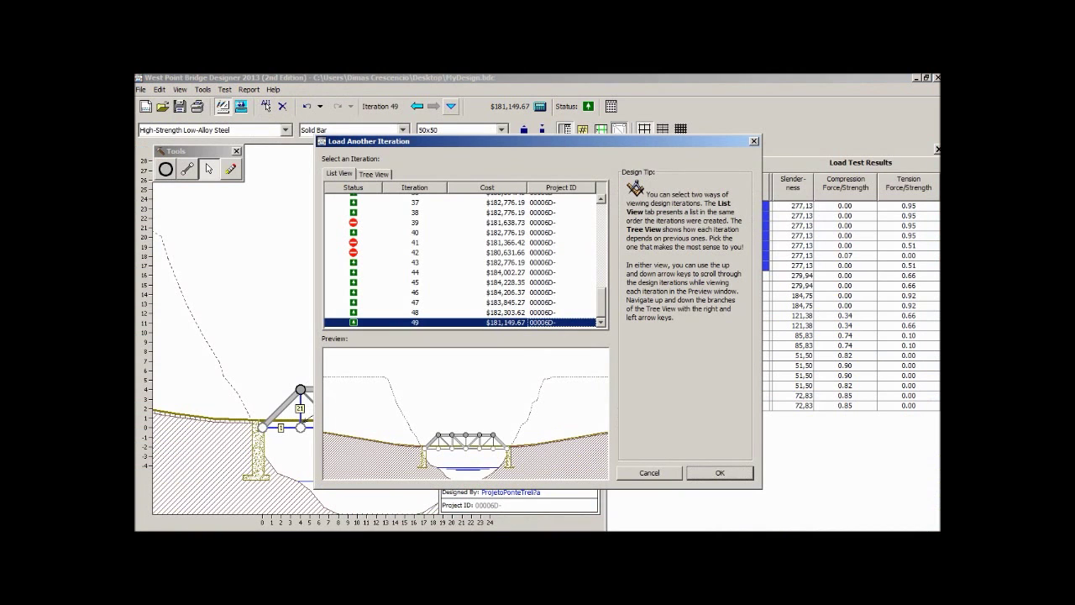
pyautogui.press('Return')
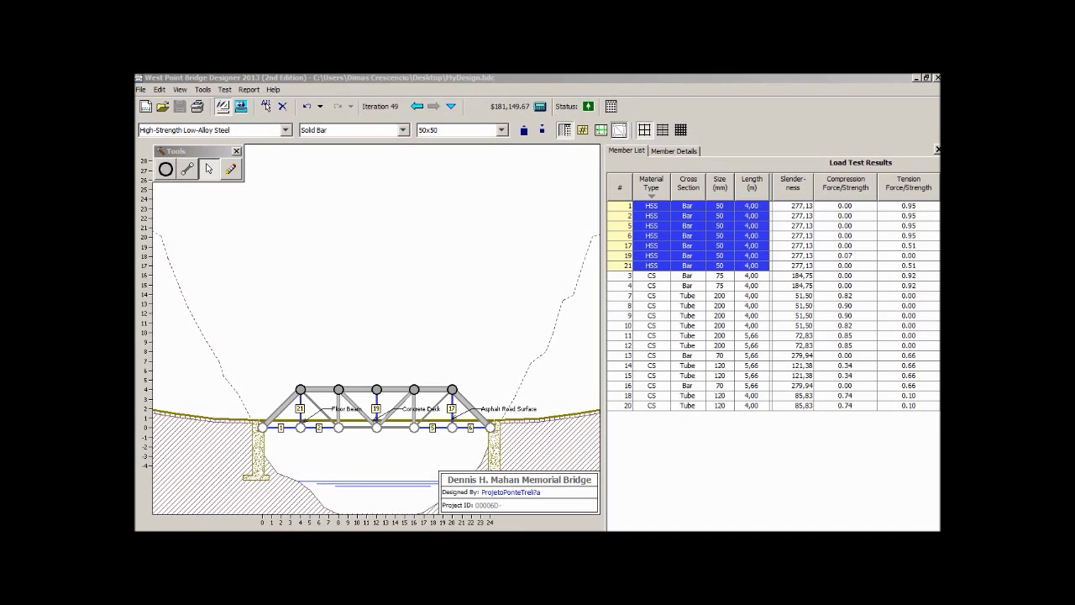
# Change bottom-chord bars 1 and 2 to Quenched & Tempered Steel and run the load test before returning to the drawing board
pyautogui.click(286, 130)
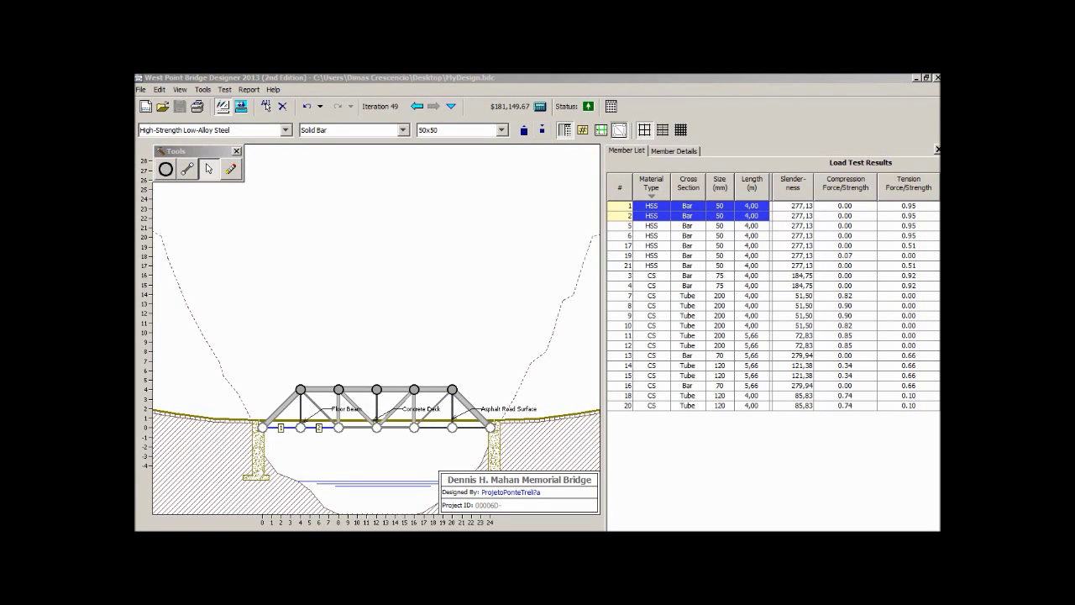
pyautogui.click(286, 130)
pyautogui.click(216, 165)
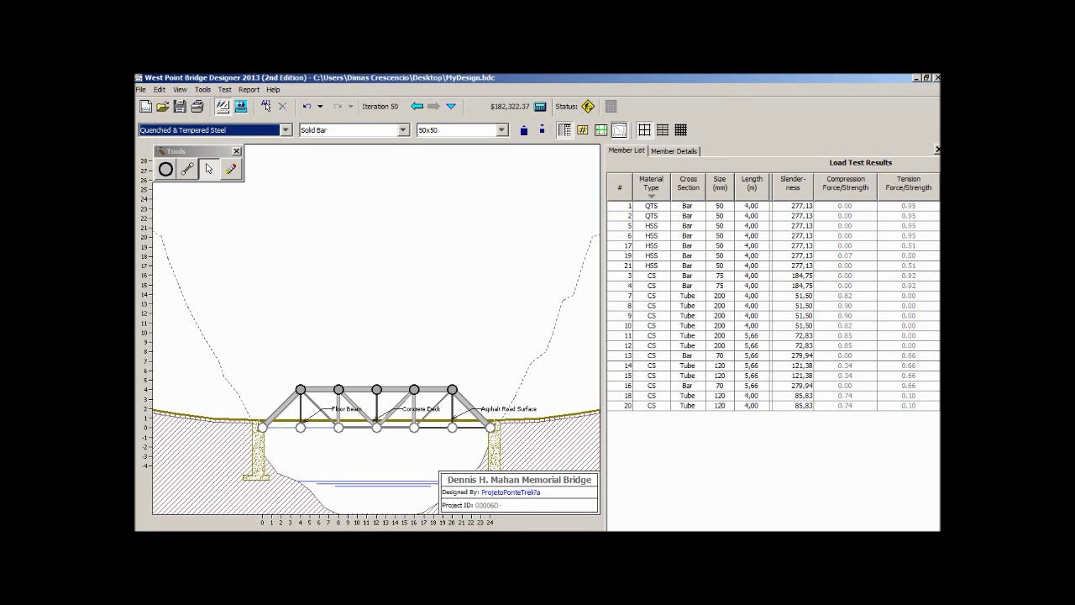
pyautogui.click(225, 89)
pyautogui.moveTo(248, 89)
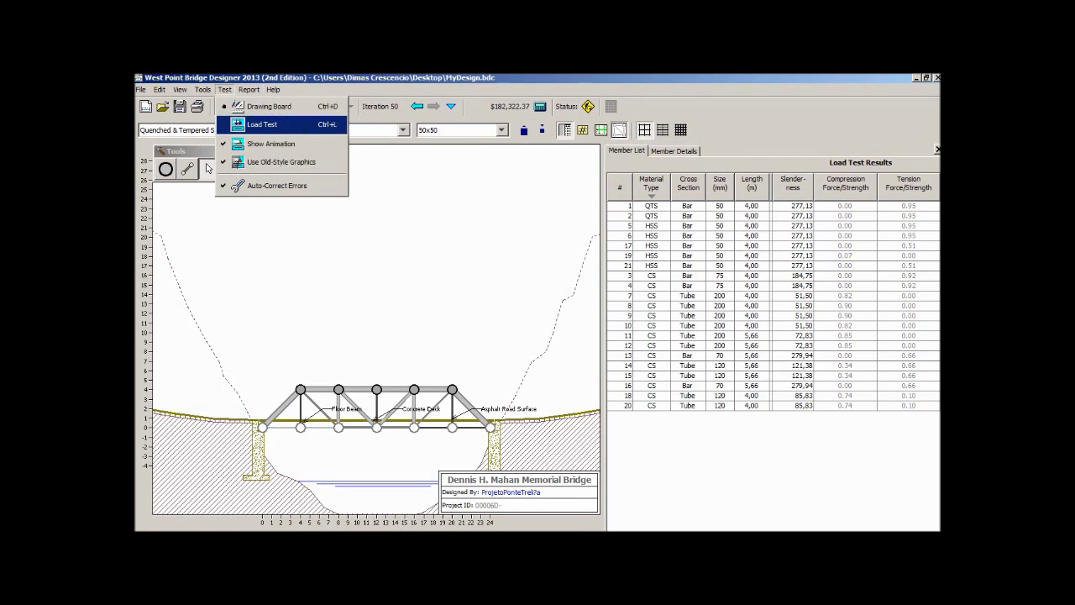
pyautogui.click(261, 124)
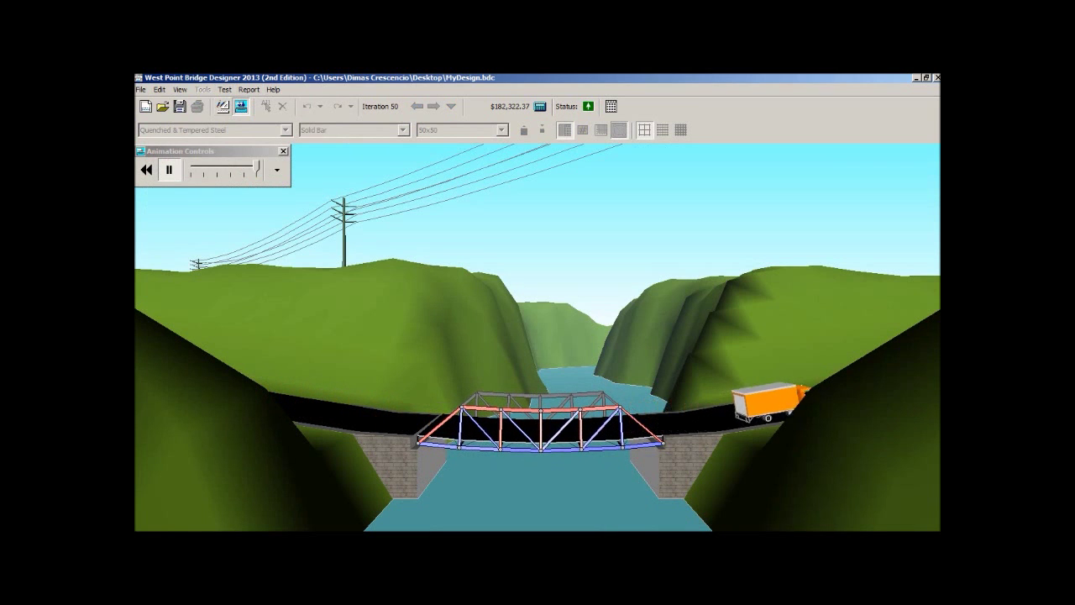
pyautogui.click(224, 90)
pyautogui.click(269, 106)
# Change bottom-chord bars 5 and 6 to Quenched & Tempered Steel and run the load test before returning to the drawing board
pyautogui.click(689, 225)
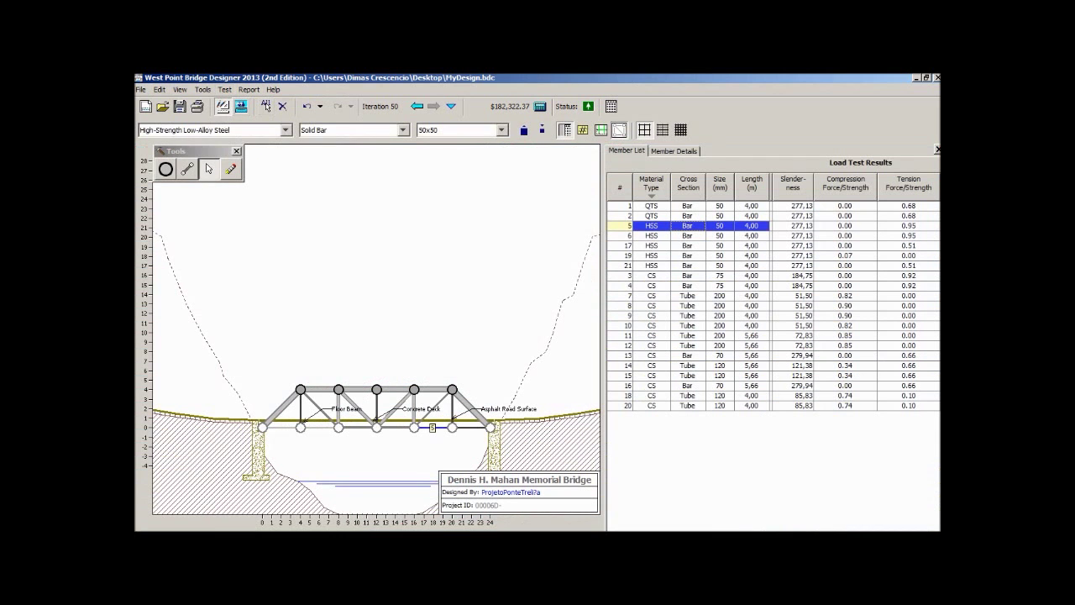
pyautogui.keyDown('ctrl'); pyautogui.click(689, 235); pyautogui.keyUp('ctrl')
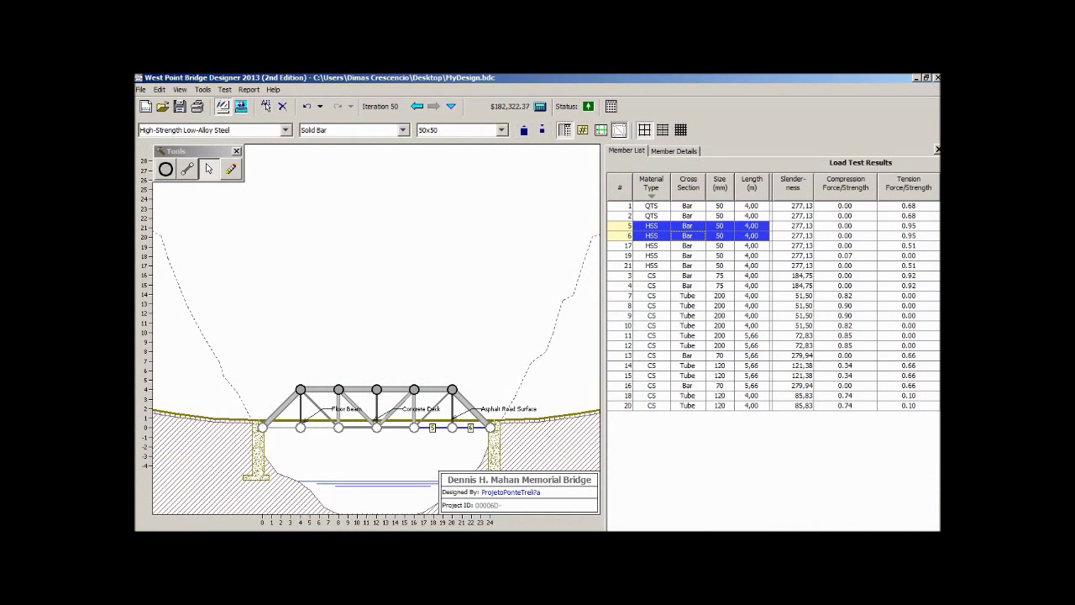
pyautogui.click(285, 129)
pyautogui.click(185, 159)
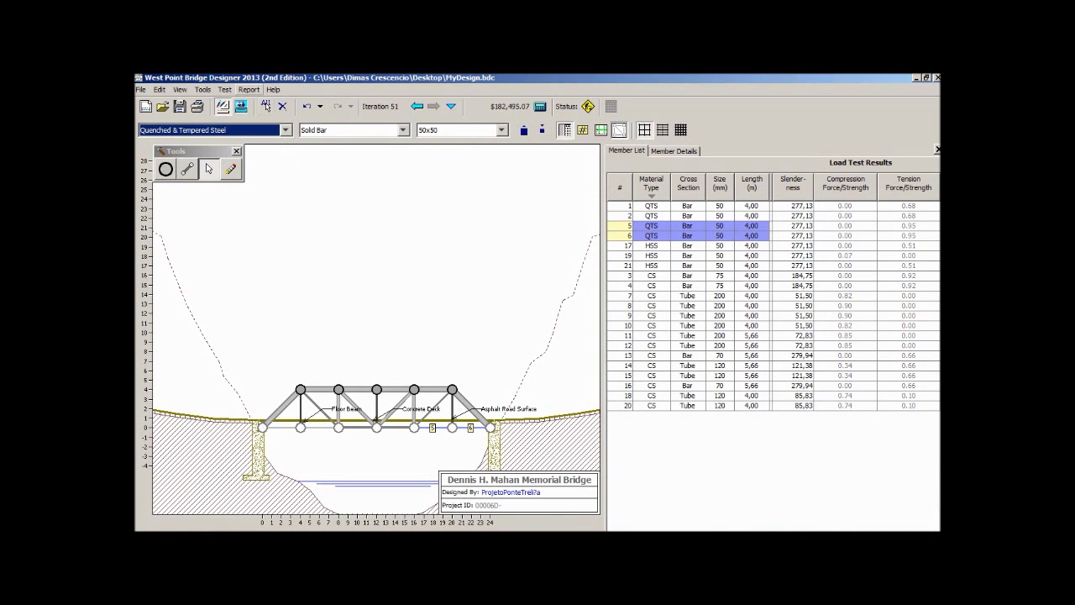
pyautogui.click(224, 89)
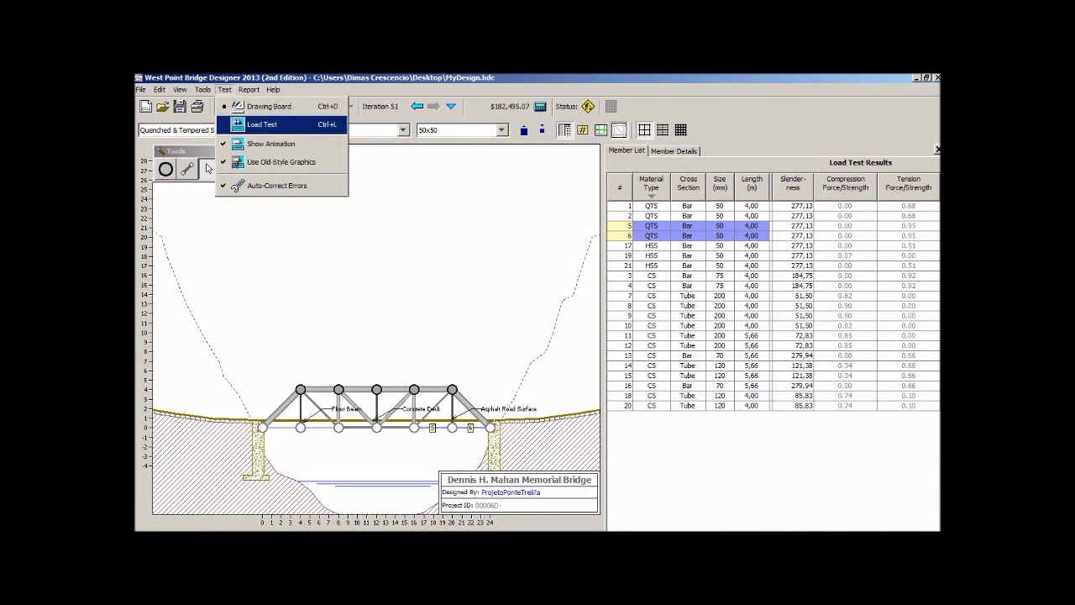
pyautogui.click(262, 124)
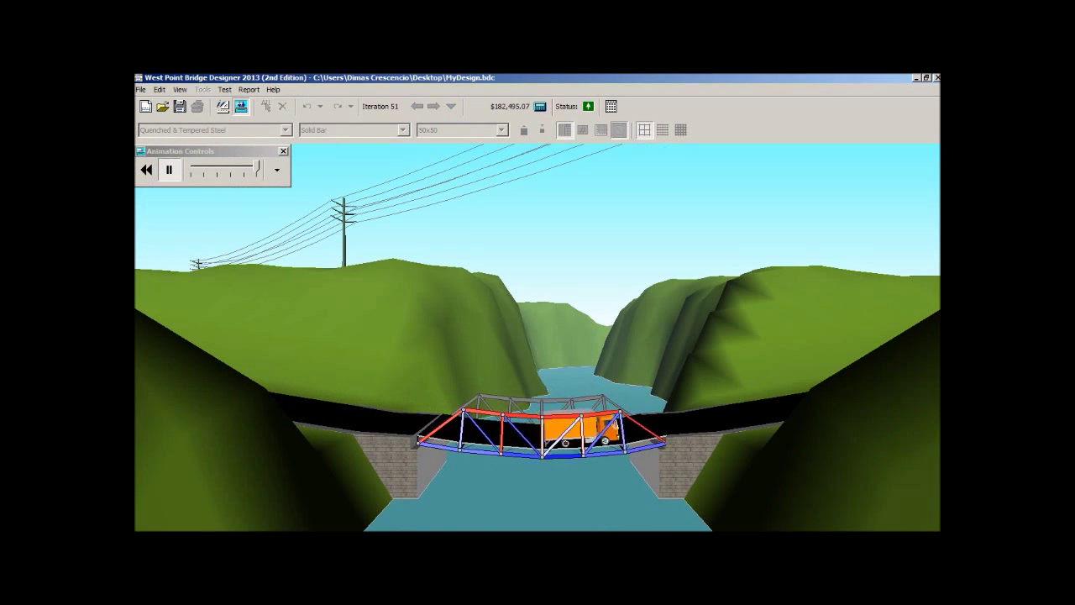
pyautogui.click(225, 89)
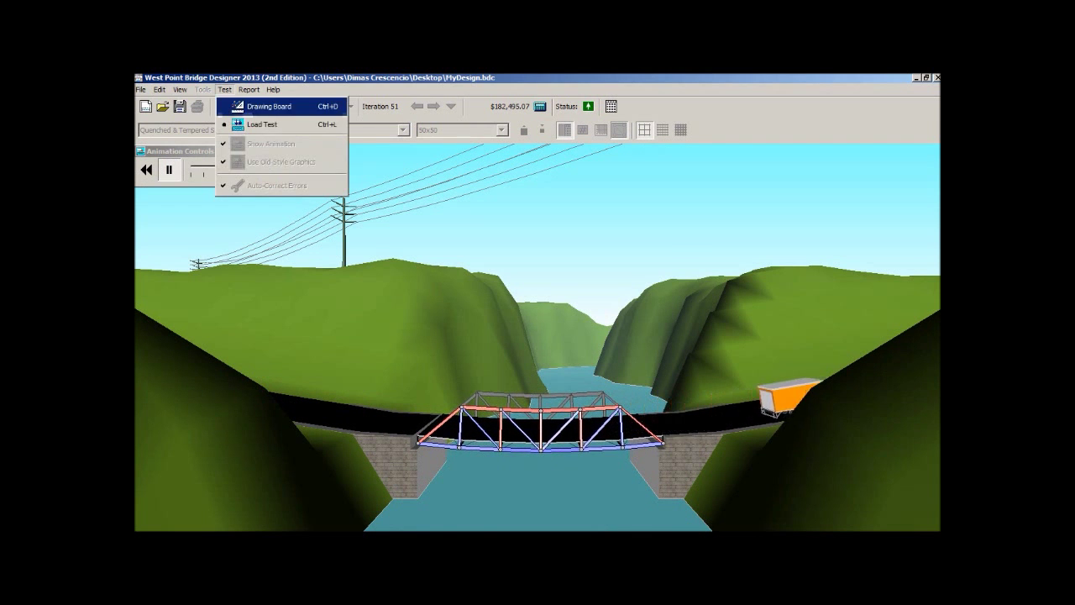
pyautogui.click(252, 107)
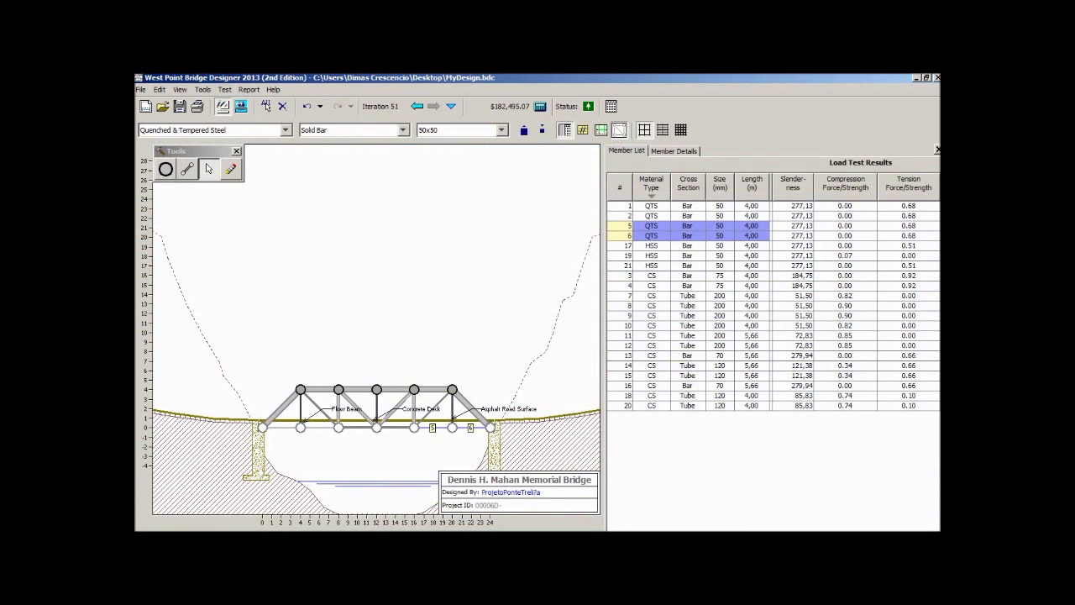
# Change vertical bars 17, 19 and 21 to Quenched & Tempered Steel and run the load test before returning to the drawing board
pyautogui.click(687, 246)
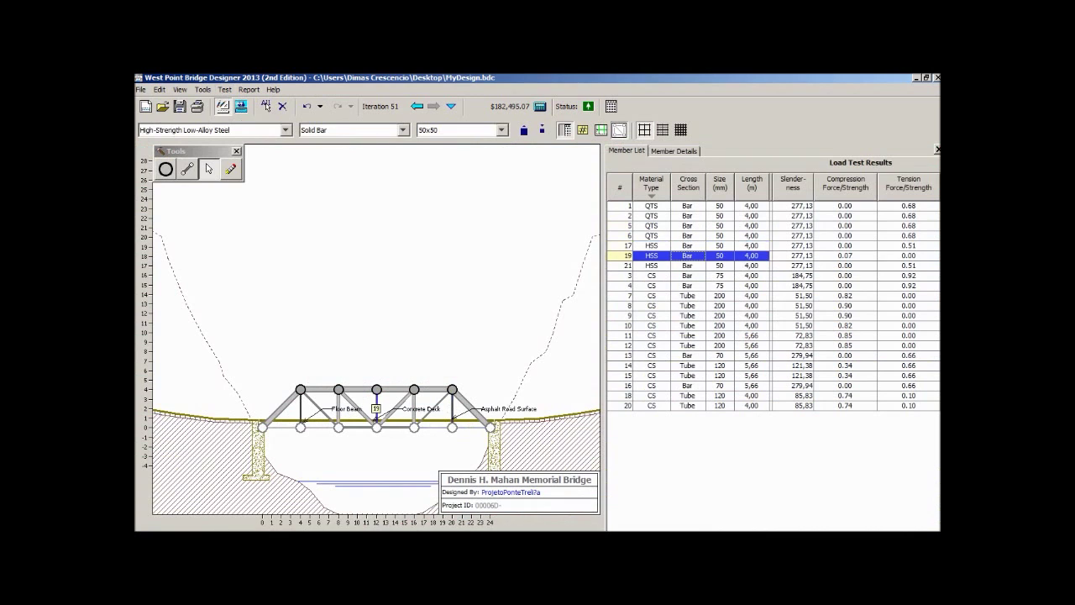
pyautogui.keyDown('ctrl'); pyautogui.click(687, 265); pyautogui.keyUp('ctrl')
pyautogui.keyDown('ctrl'); pyautogui.click(688, 246); pyautogui.keyUp('ctrl')
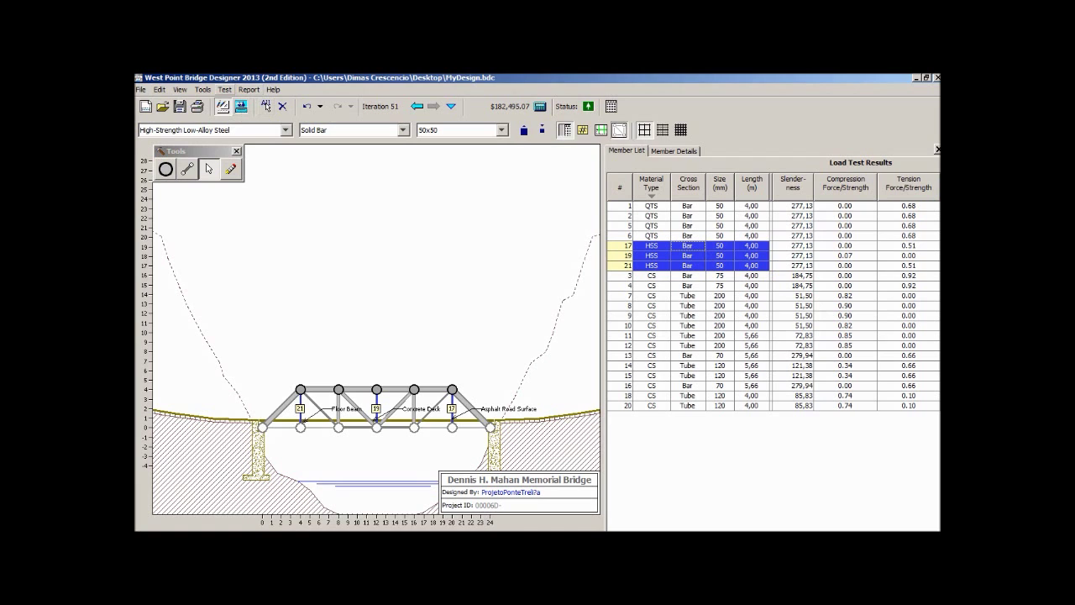
pyautogui.click(286, 130)
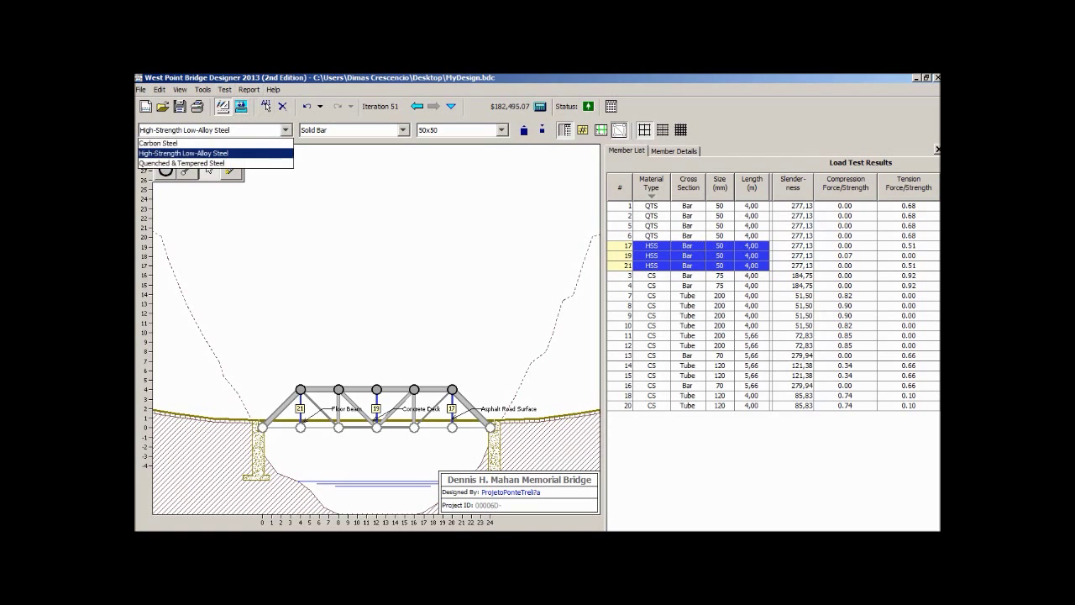
pyautogui.click(181, 163)
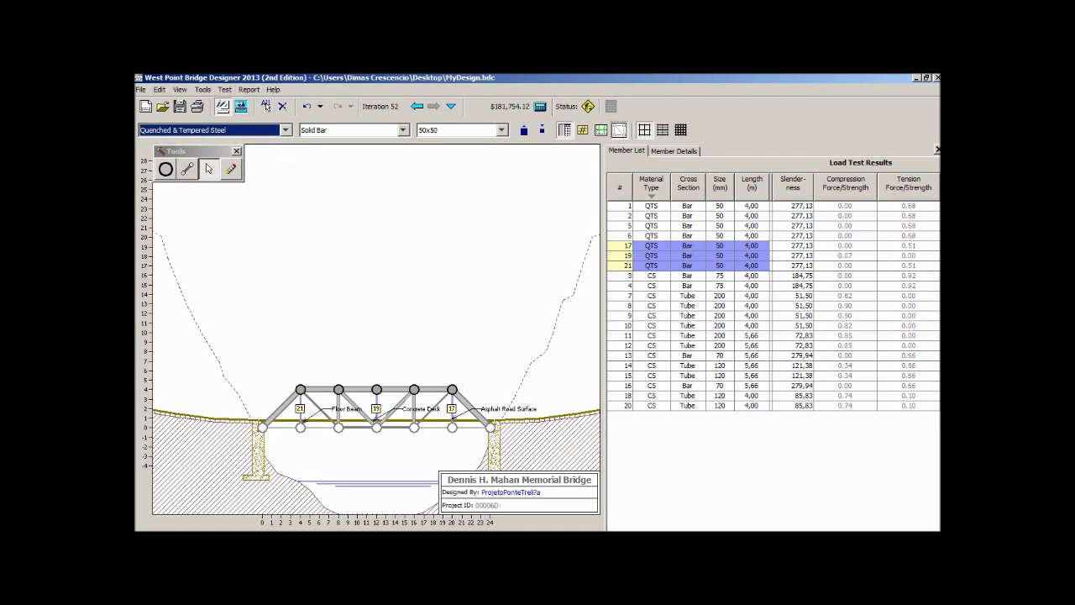
pyautogui.click(249, 89)
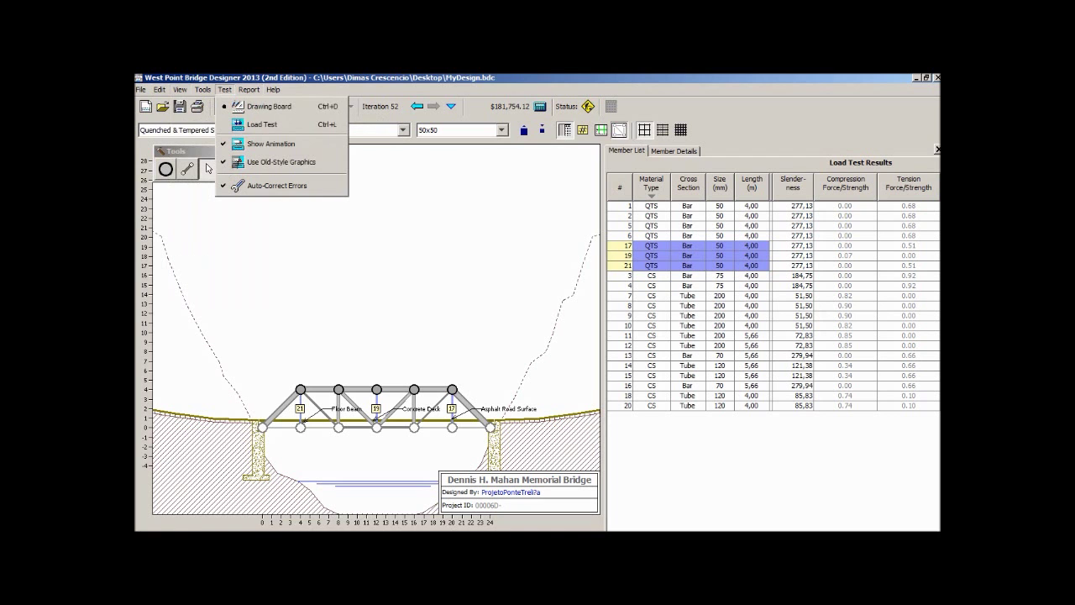
pyautogui.click(263, 124)
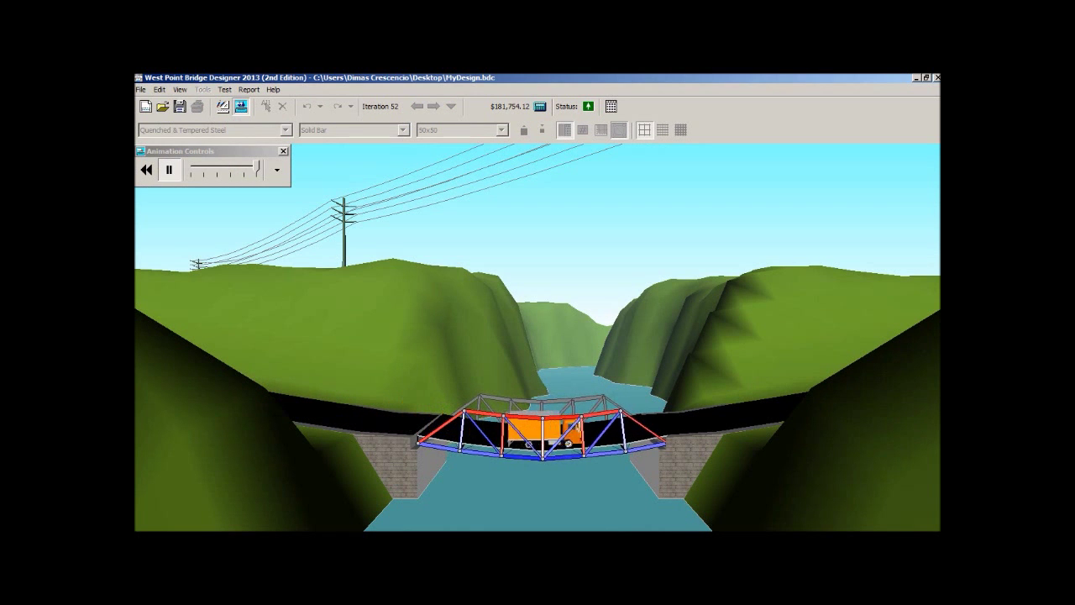
pyautogui.click(225, 89)
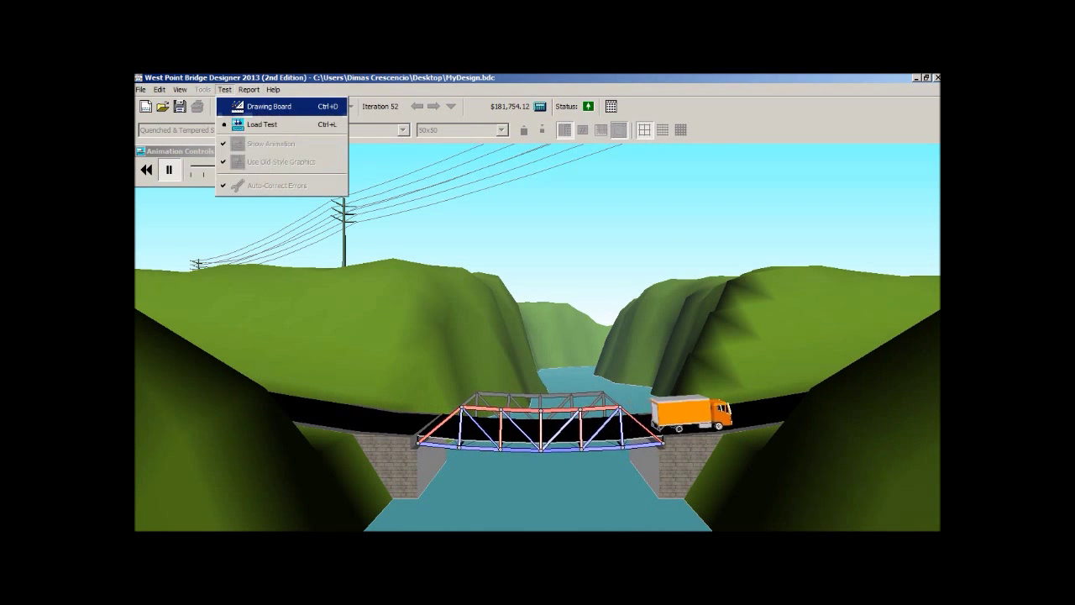
pyautogui.click(257, 106)
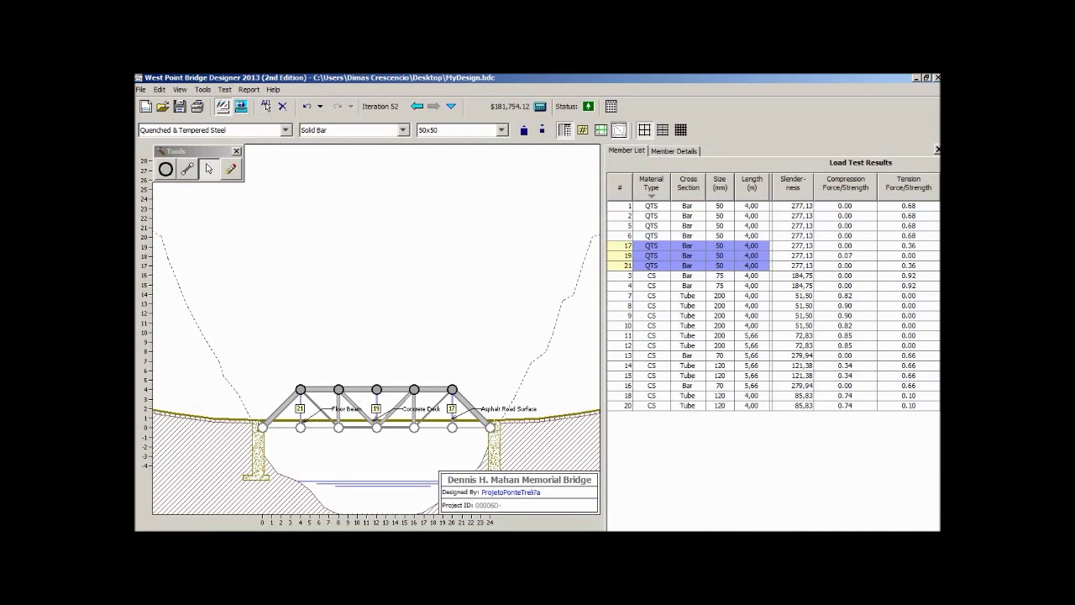
# Compare the costs of iterations 49 to 52 in the list of design iterations
pyautogui.click(451, 105)
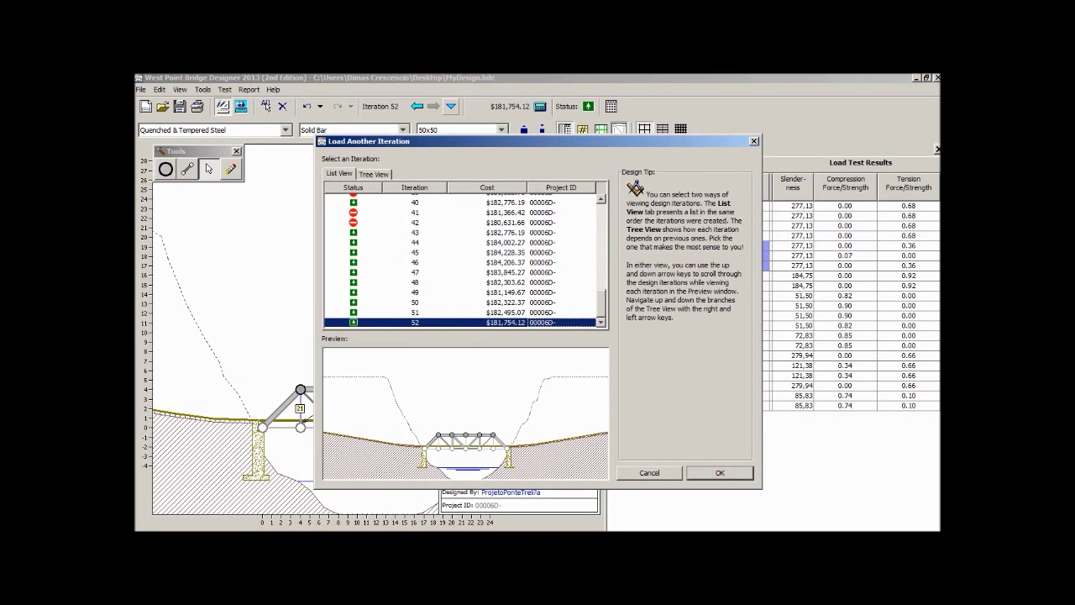
pyautogui.moveTo(504, 141); pyautogui.dragTo(520, 125)
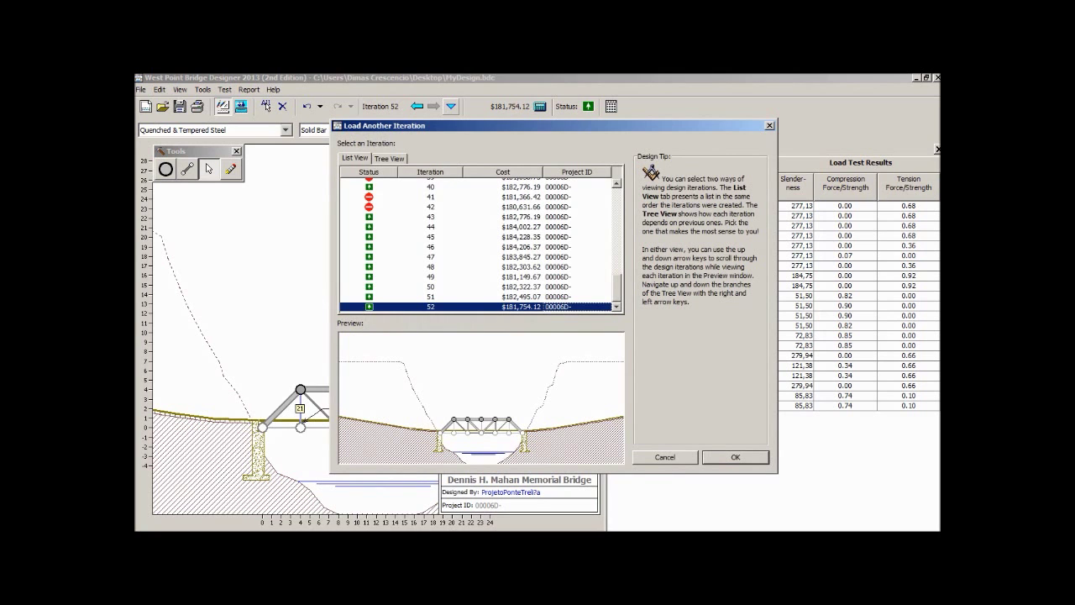
pyautogui.press('Escape')
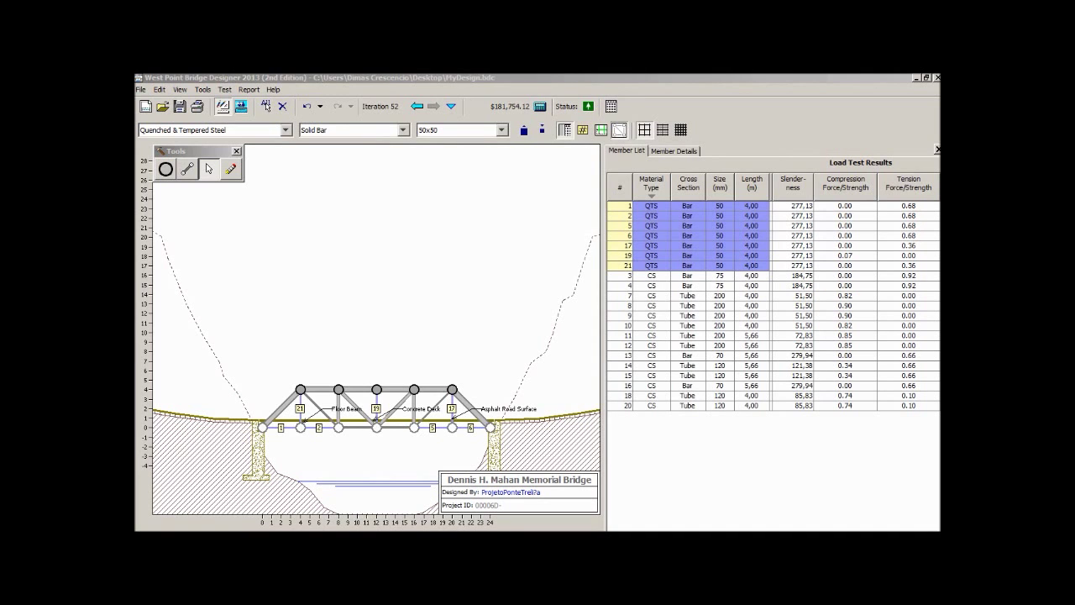
# Try reducing bars 1, 2, 5, 6, 17, 19 and 21 to 45x45 mm and bring them back up one size
pyautogui.click(542, 129)
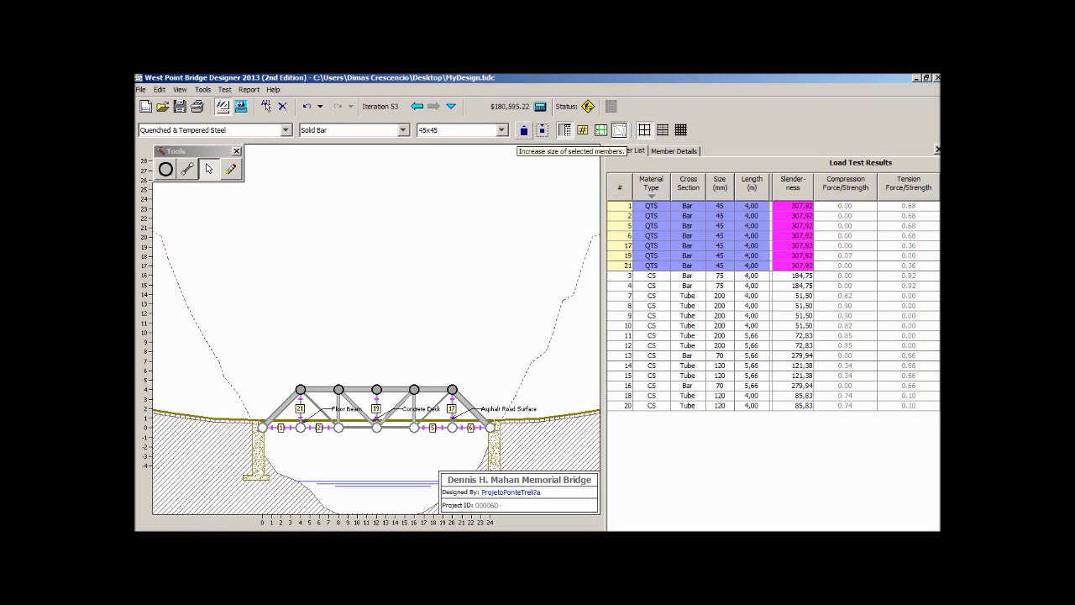
pyautogui.click(525, 129)
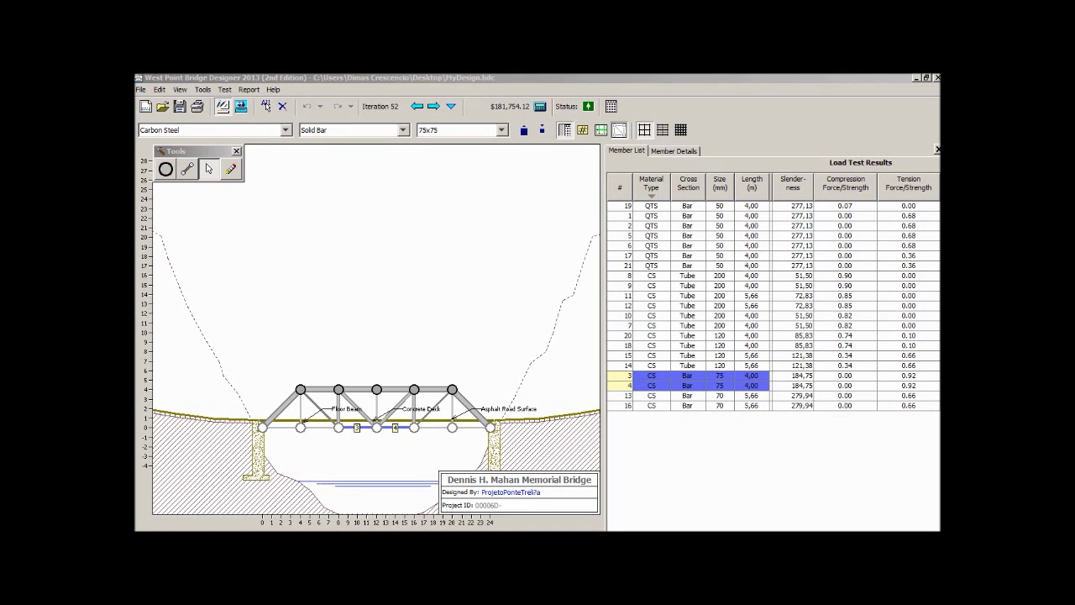
# Change bottom-chord bars 3 and 4 to High-Strength Low-Alloy Steel and run the load test before returning to the drawing board
pyautogui.click(286, 129)
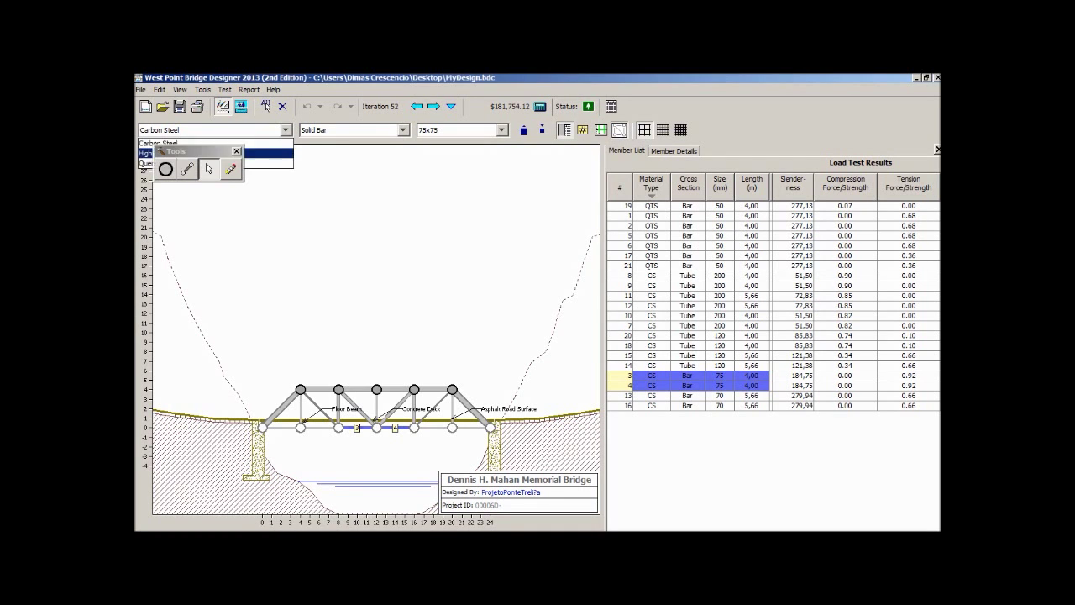
pyautogui.click(269, 153)
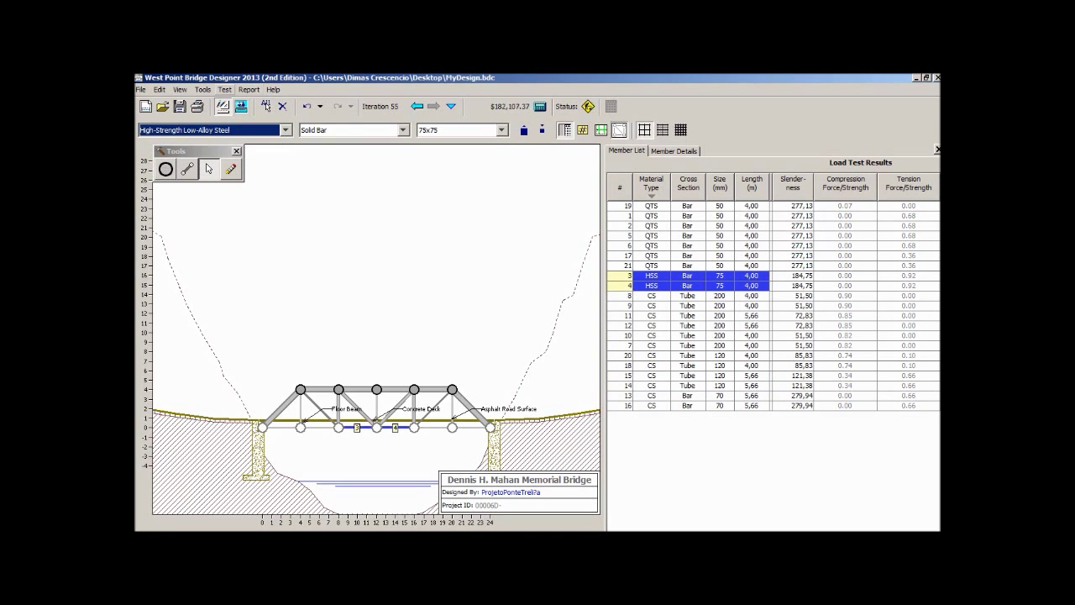
pyautogui.click(224, 89)
pyautogui.click(262, 124)
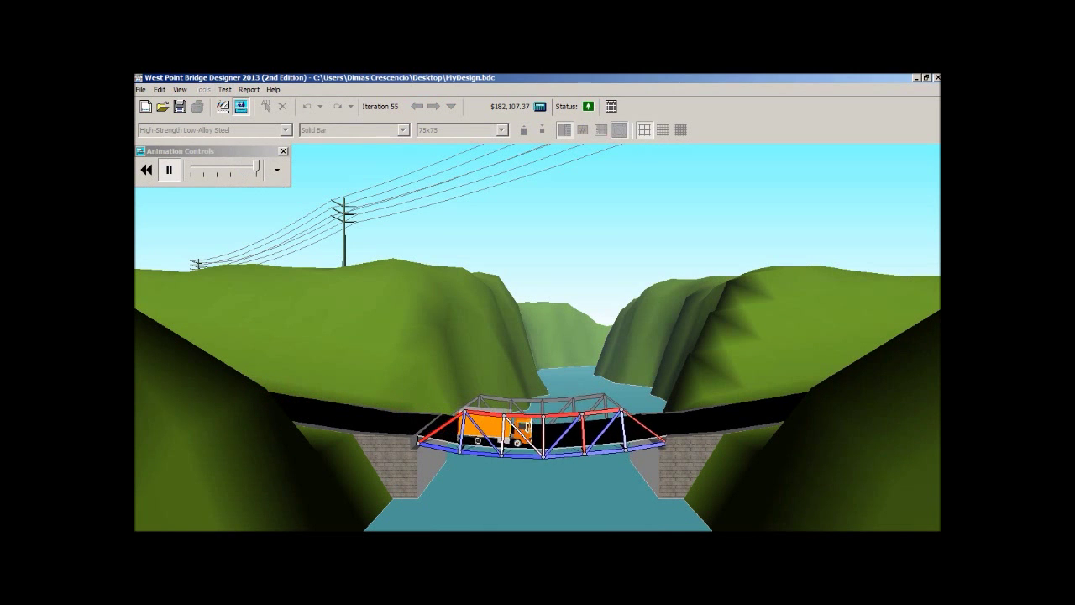
pyautogui.click(224, 90)
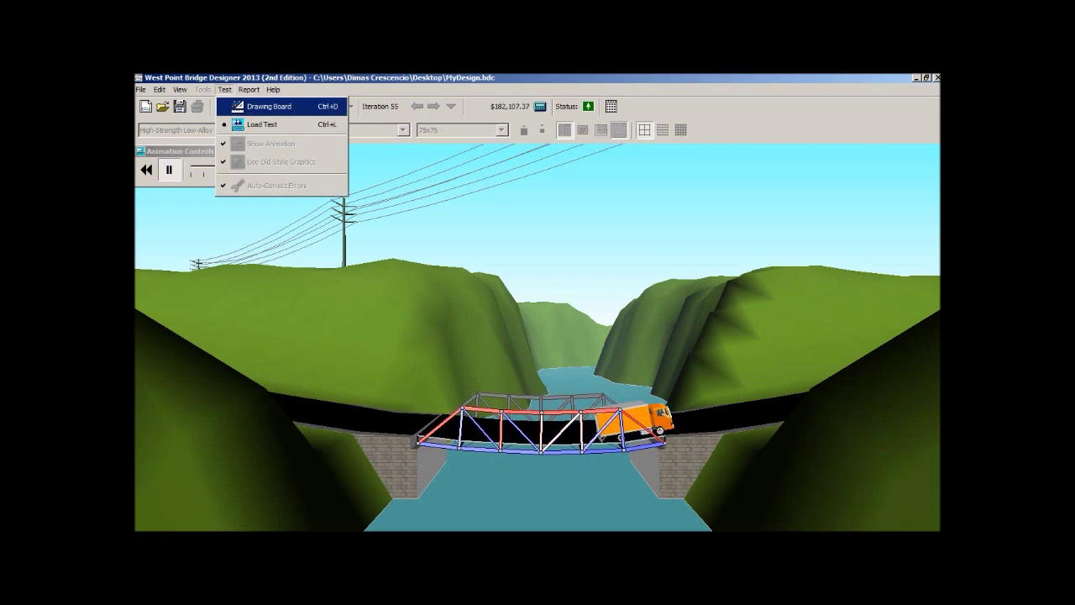
pyautogui.click(259, 106)
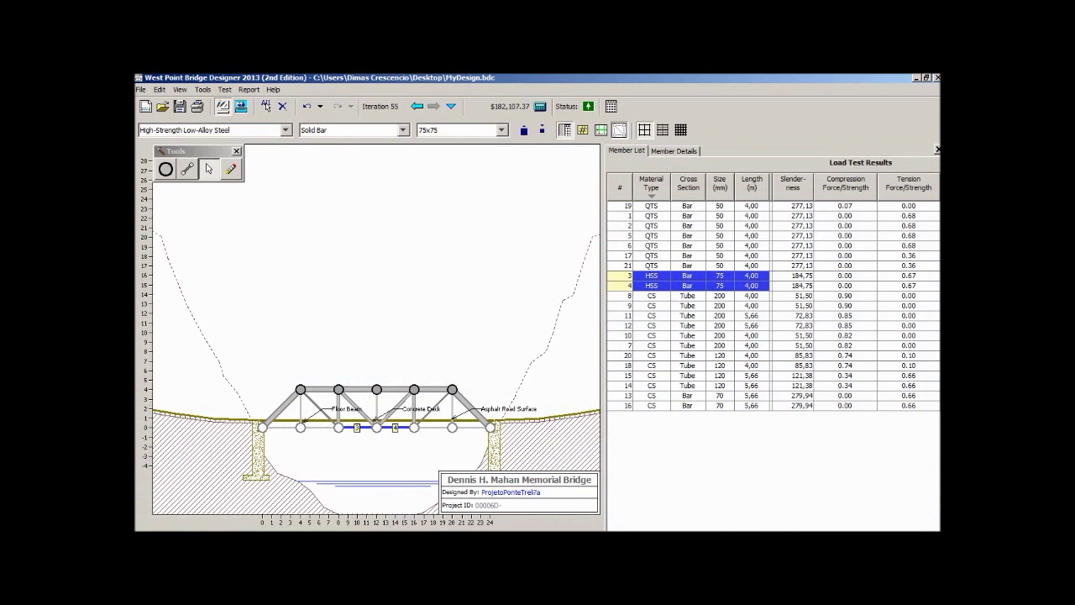
# Change bottom-chord bars 3 and 4 to Quenched & Tempered Steel and run the load test before returning to the drawing board
pyautogui.click(285, 130)
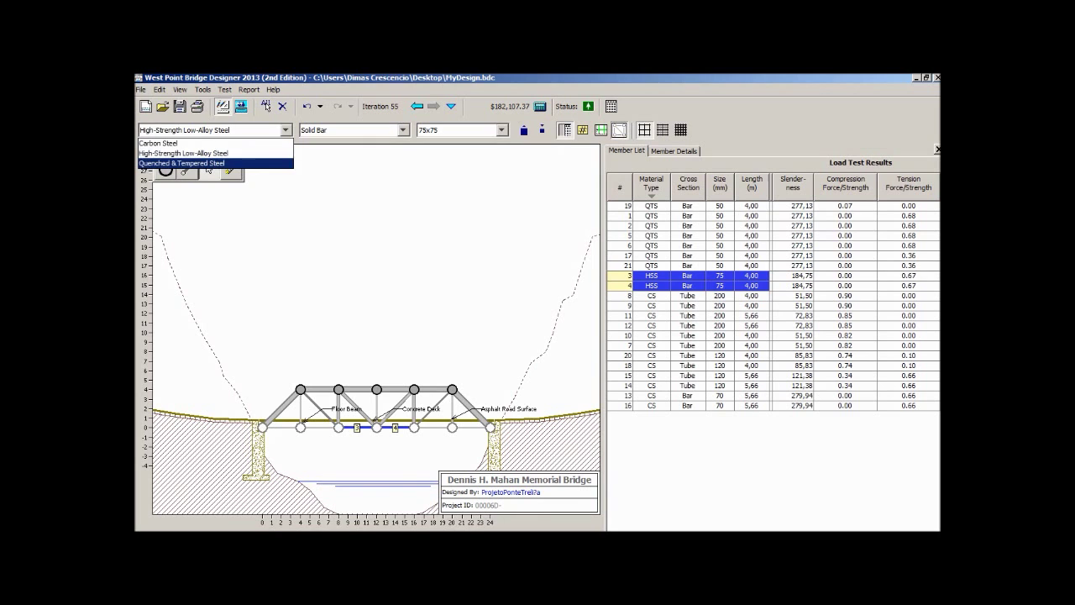
pyautogui.click(181, 163)
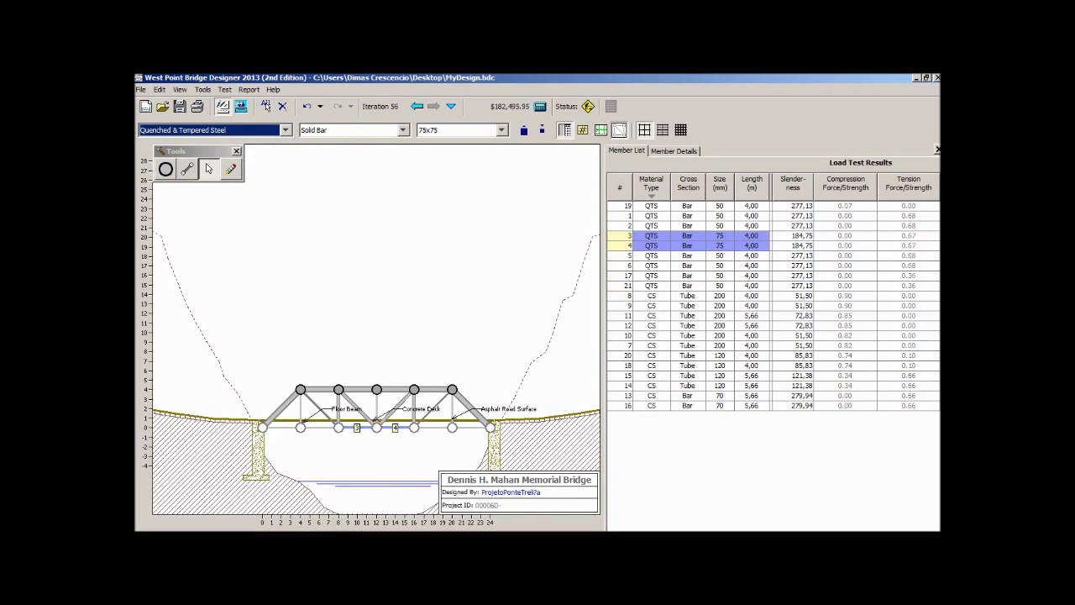
pyautogui.click(224, 89)
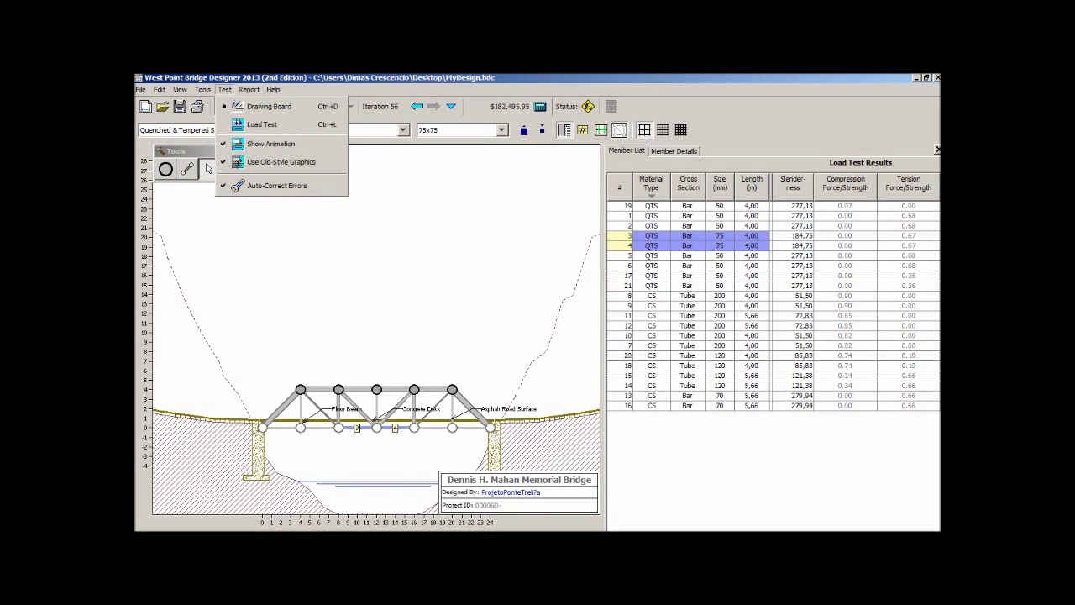
pyautogui.click(261, 123)
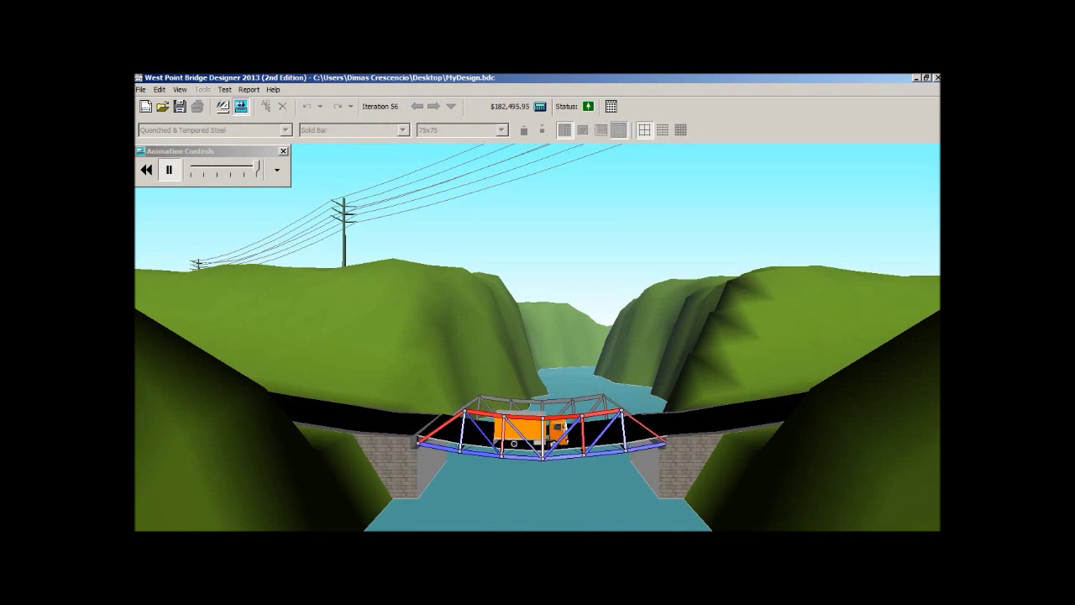
pyautogui.click(225, 89)
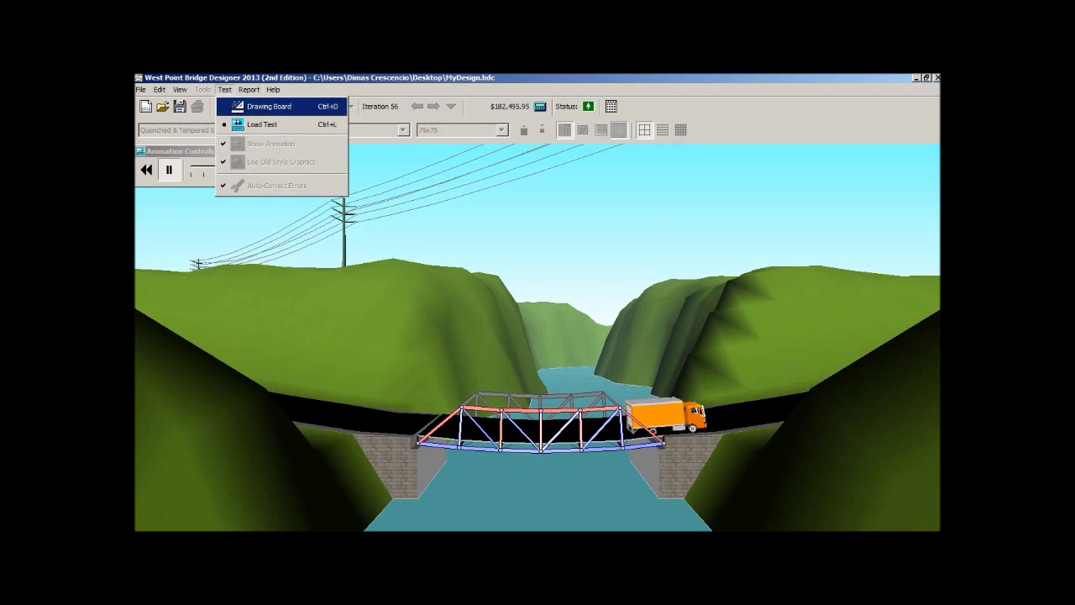
pyautogui.click(269, 106)
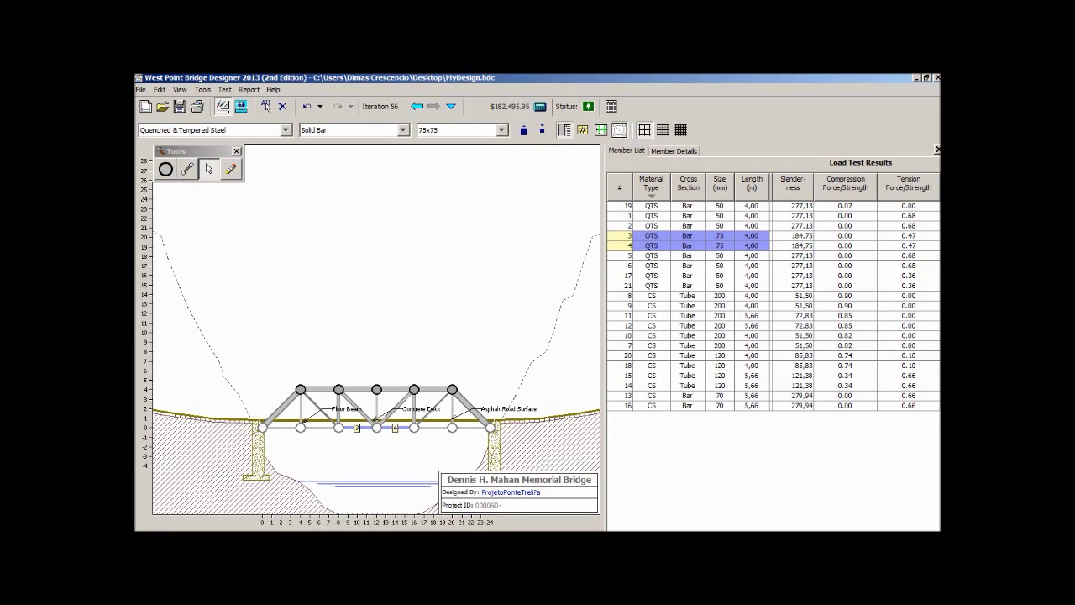
# Compare the cost with iteration 55, and in iteration 56 try reducing bars 3 and 4 to 65x65 mm
pyautogui.click(417, 107)
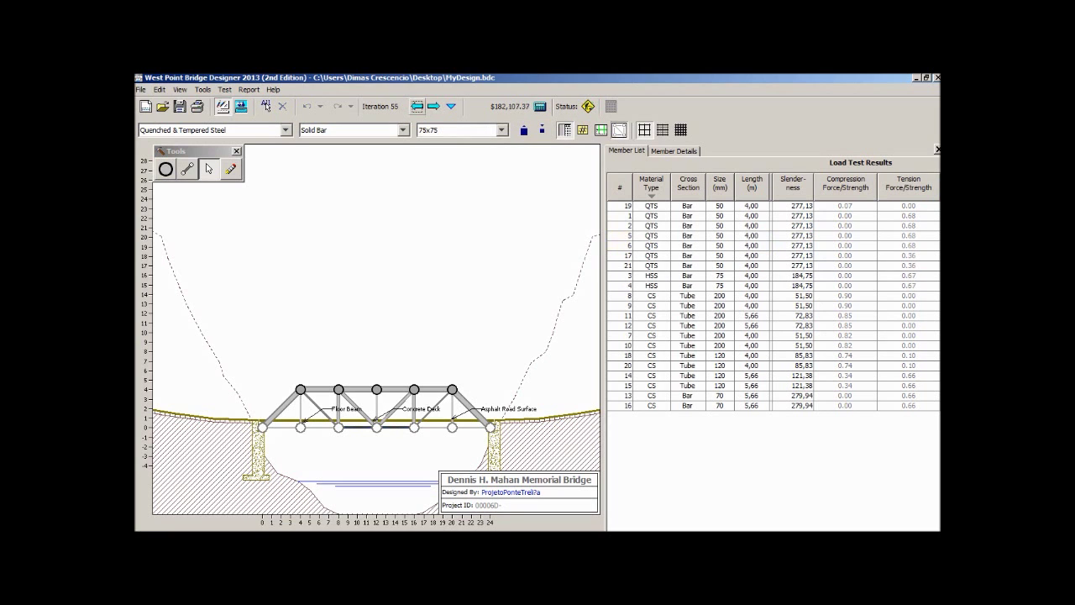
pyautogui.click(433, 106)
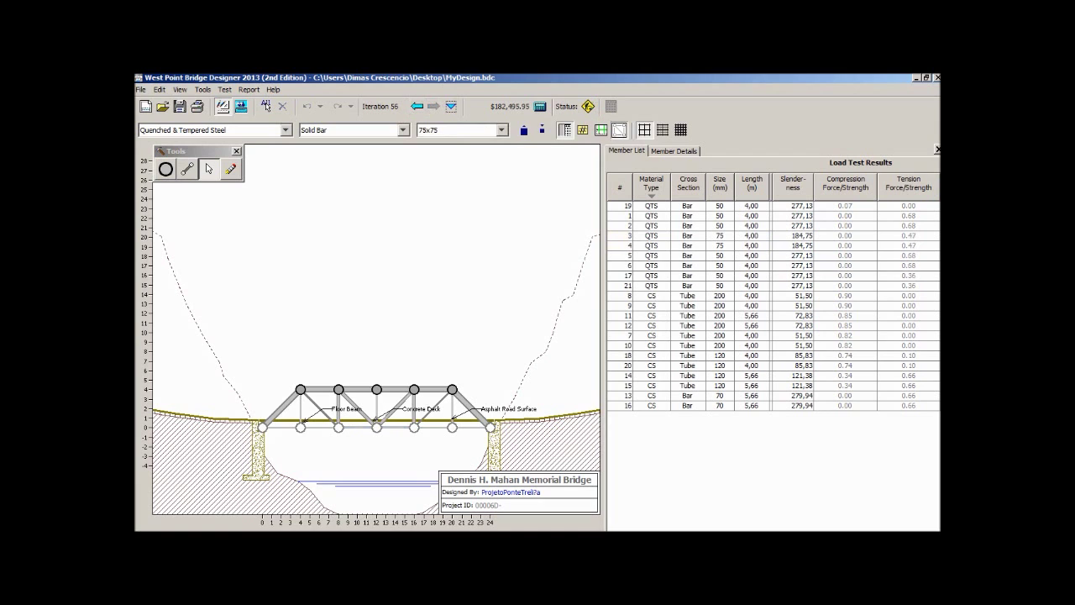
pyautogui.click(357, 428)
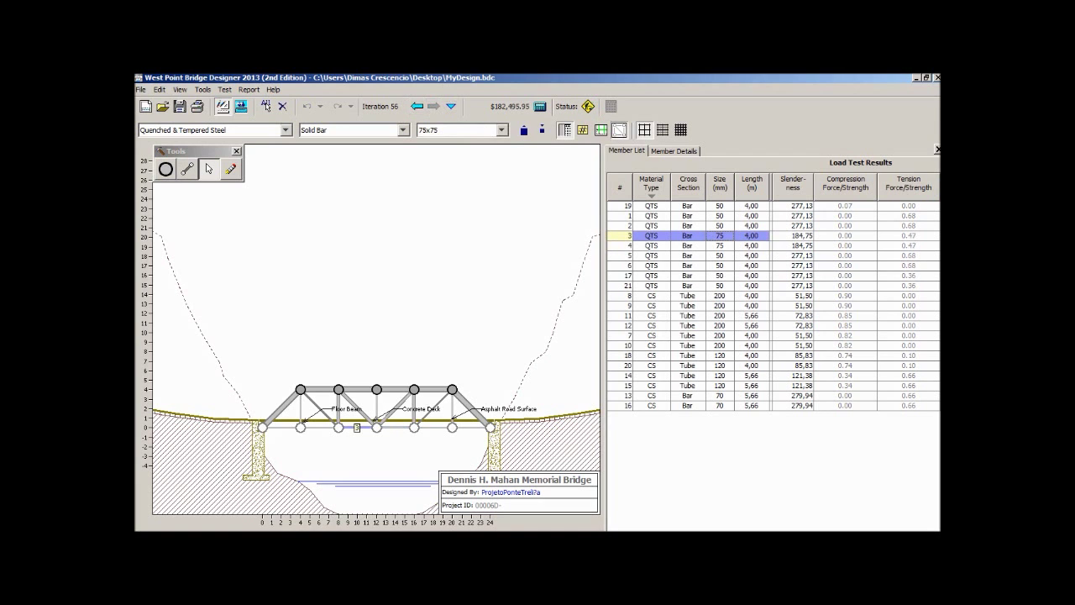
pyautogui.keyDown('shift'); pyautogui.click(395, 427); pyautogui.keyUp('shift')
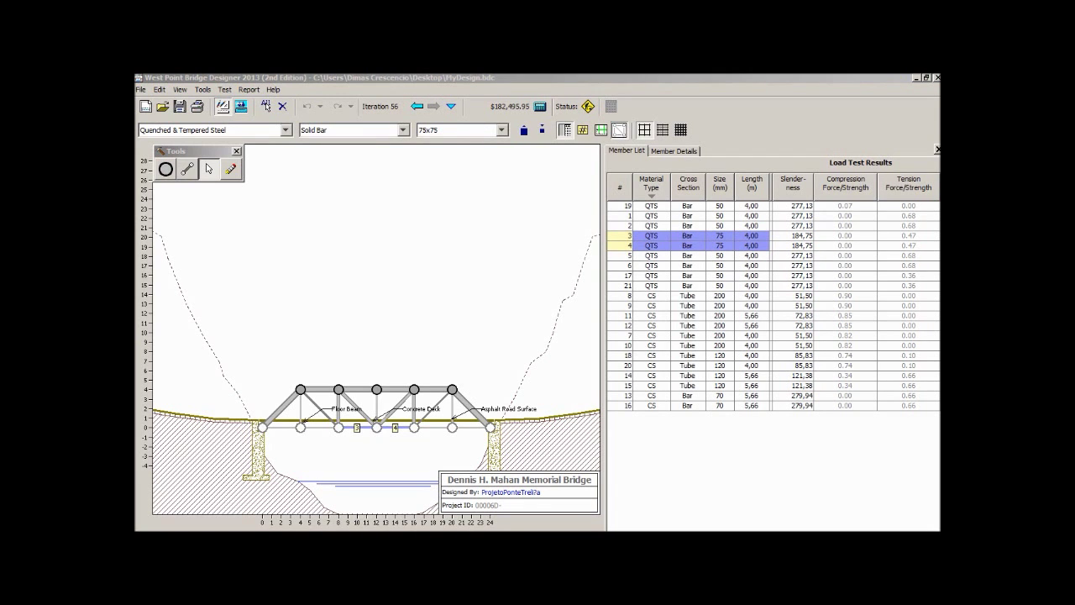
pyautogui.click(720, 236)
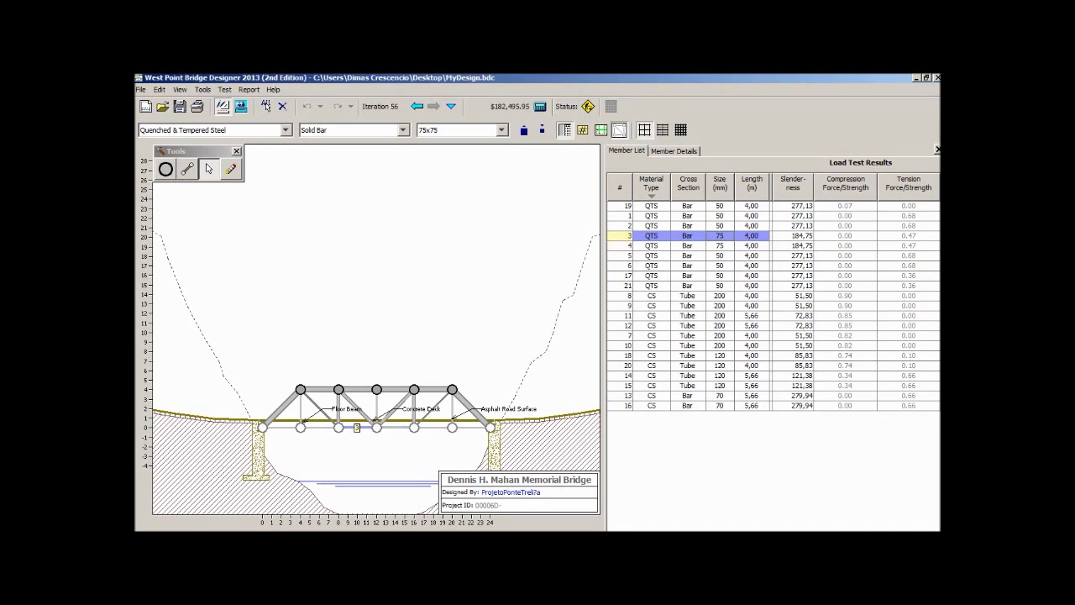
pyautogui.keyDown('ctrl'); pyautogui.click(720, 246); pyautogui.keyUp('ctrl')
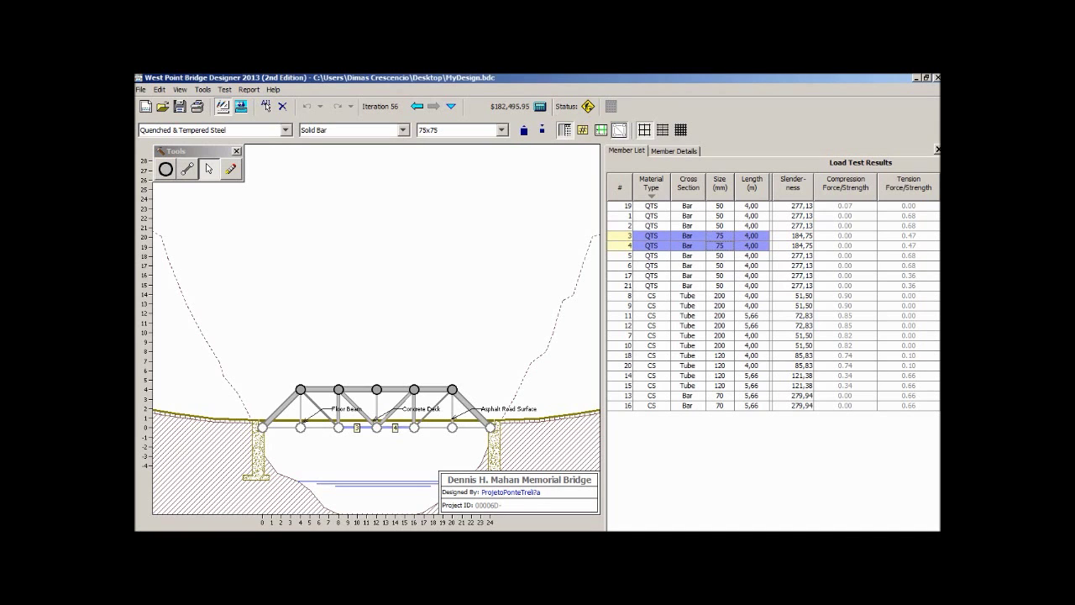
pyautogui.click(502, 129)
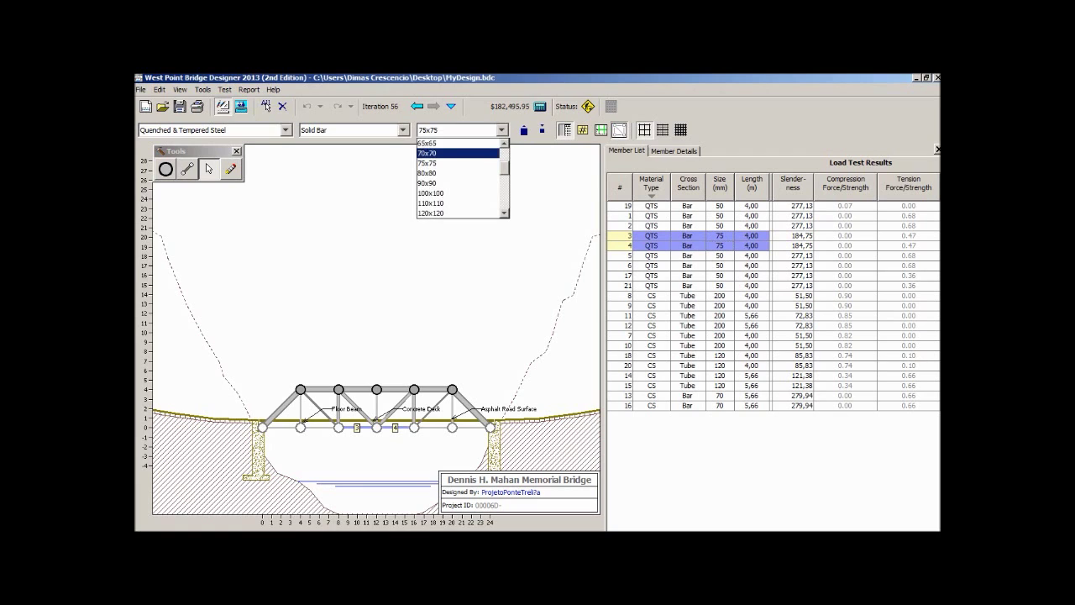
pyautogui.click(458, 144)
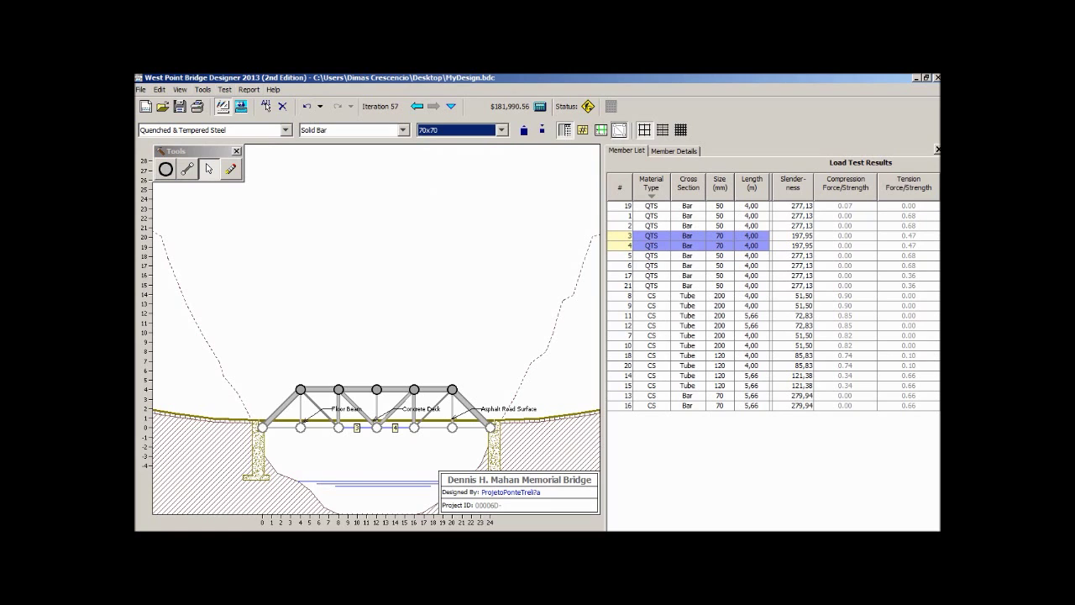
pyautogui.click(502, 129)
pyautogui.click(458, 143)
pyautogui.click(224, 90)
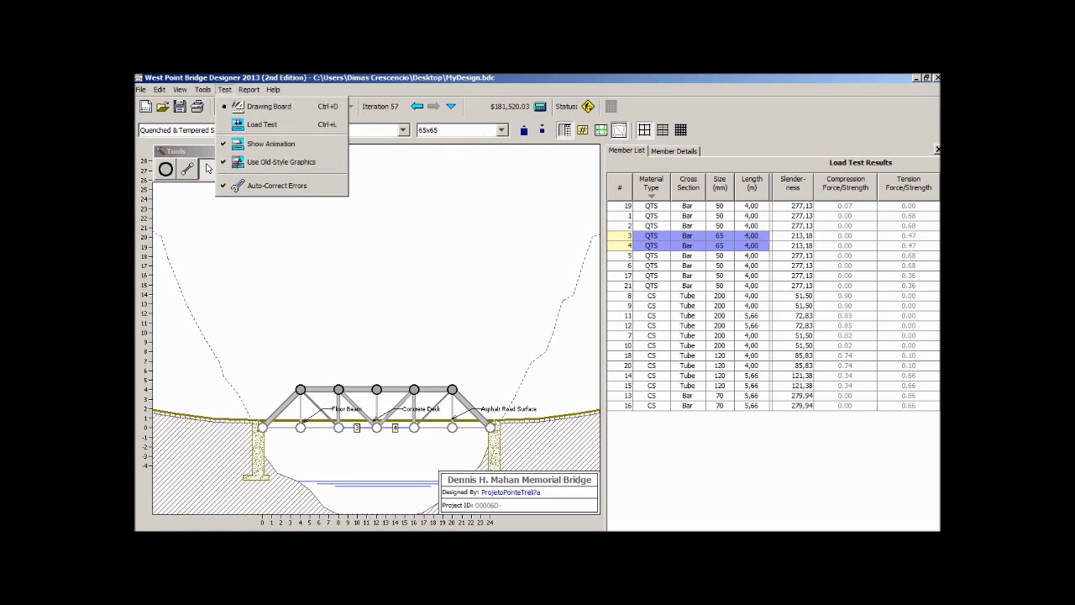
pyautogui.press('Escape')
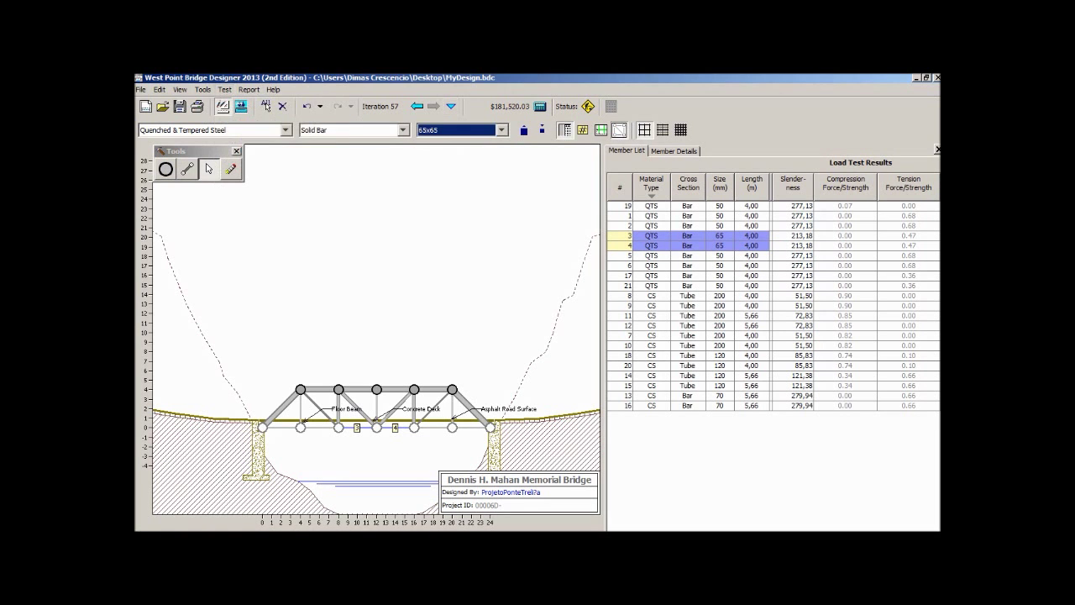
# Set bars 3 and 4 to 70x70 mm and run the load test before returning to the drawing board
pyautogui.hotkey('alt', 'Down')
pyautogui.press('Down')
pyautogui.press('Return')
pyautogui.hotkey('alt', 't')
pyautogui.press('Down')
pyautogui.press('Return')
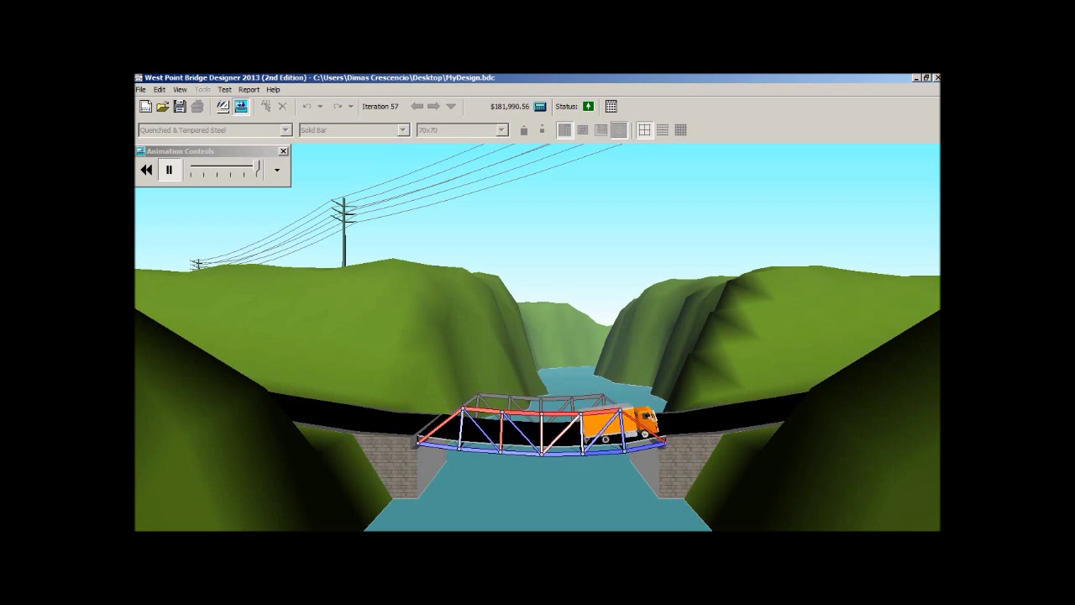
pyautogui.click(224, 90)
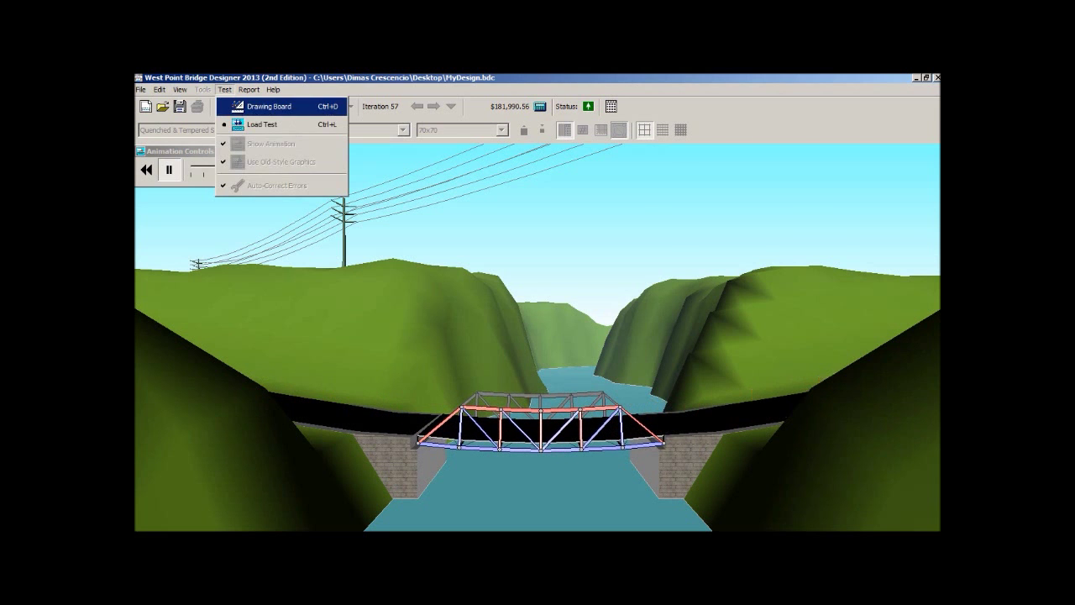
pyautogui.click(267, 107)
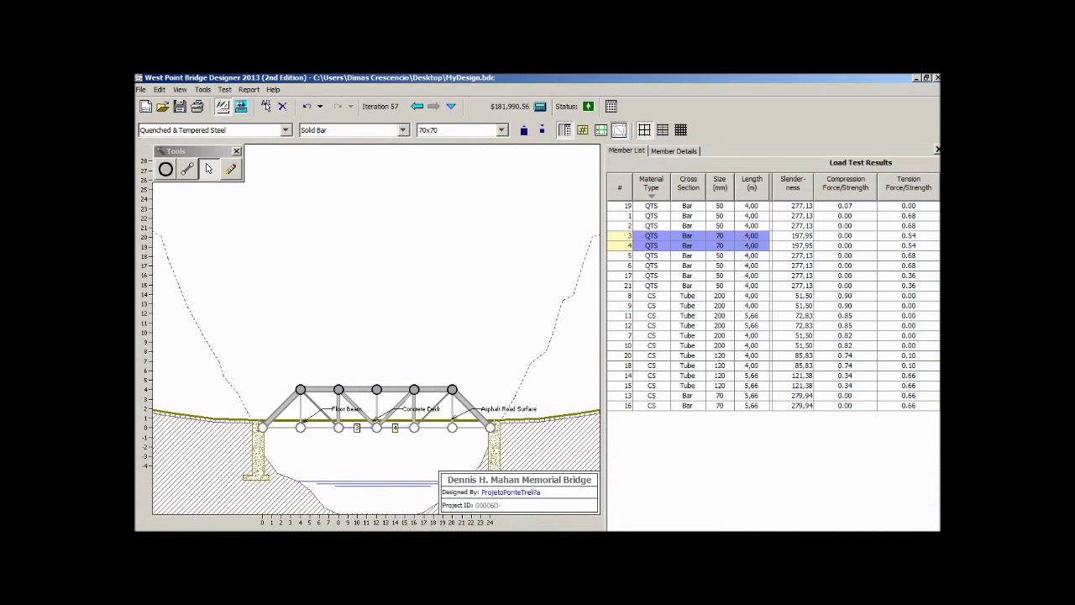
# Reduce bars 3 and 4 to 60x60 mm and run the load test before returning to the drawing board
pyautogui.click(501, 130)
pyautogui.click(505, 143)
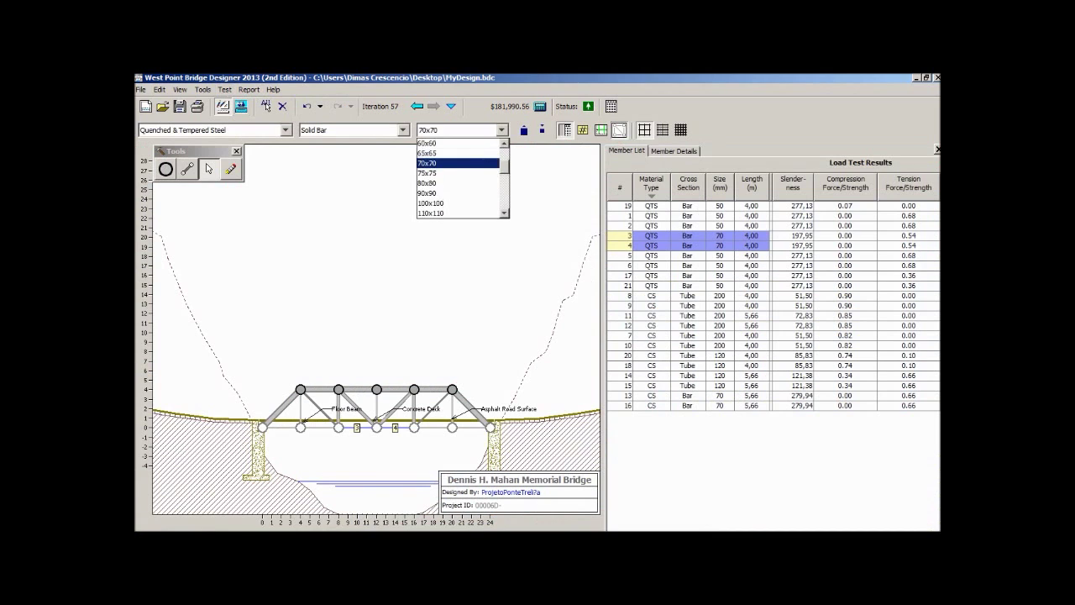
pyautogui.click(501, 130)
pyautogui.click(501, 131)
pyautogui.click(470, 143)
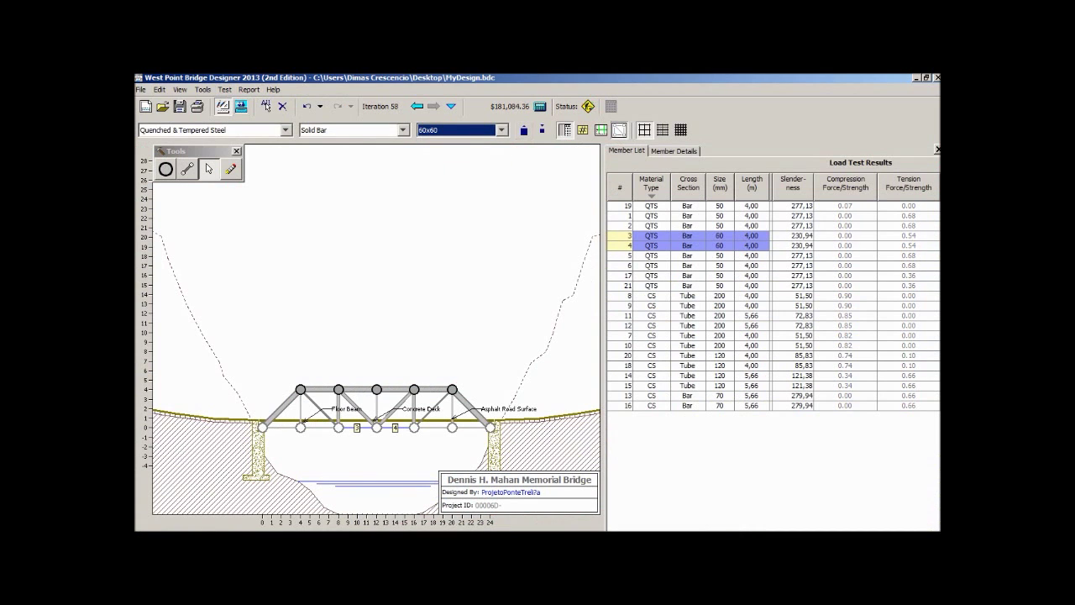
pyautogui.hotkey('alt', 't')
pyautogui.press('Down')
pyautogui.press('Return')
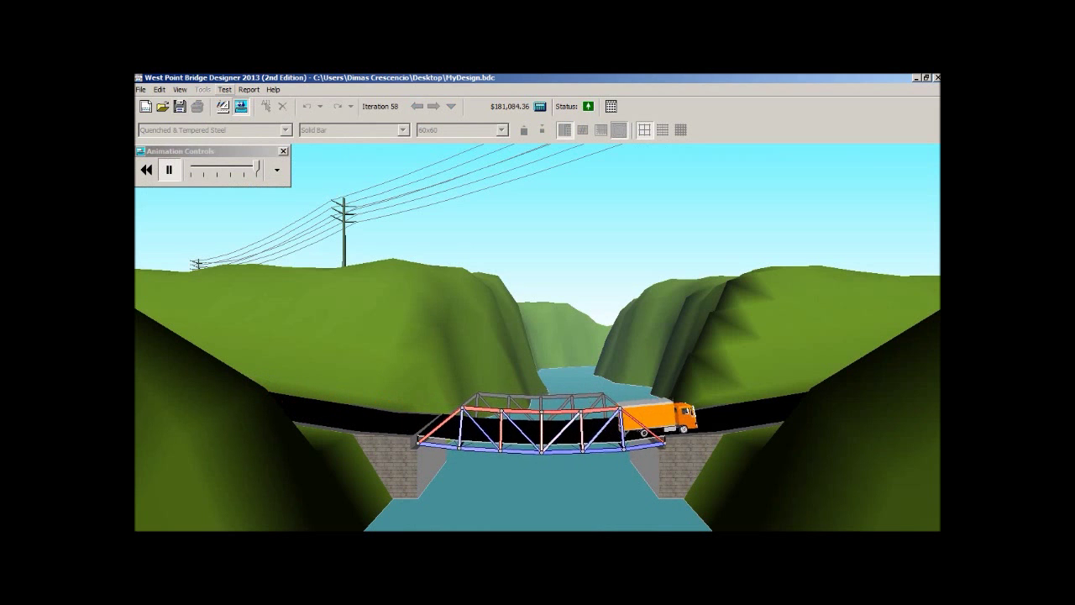
pyautogui.click(224, 90)
pyautogui.click(243, 107)
# Try reducing bars 3 and 4 to 50x50 mm and run the load test before returning to the drawing board
pyautogui.click(501, 130)
pyautogui.click(505, 144)
pyautogui.click(504, 143)
pyautogui.click(454, 144)
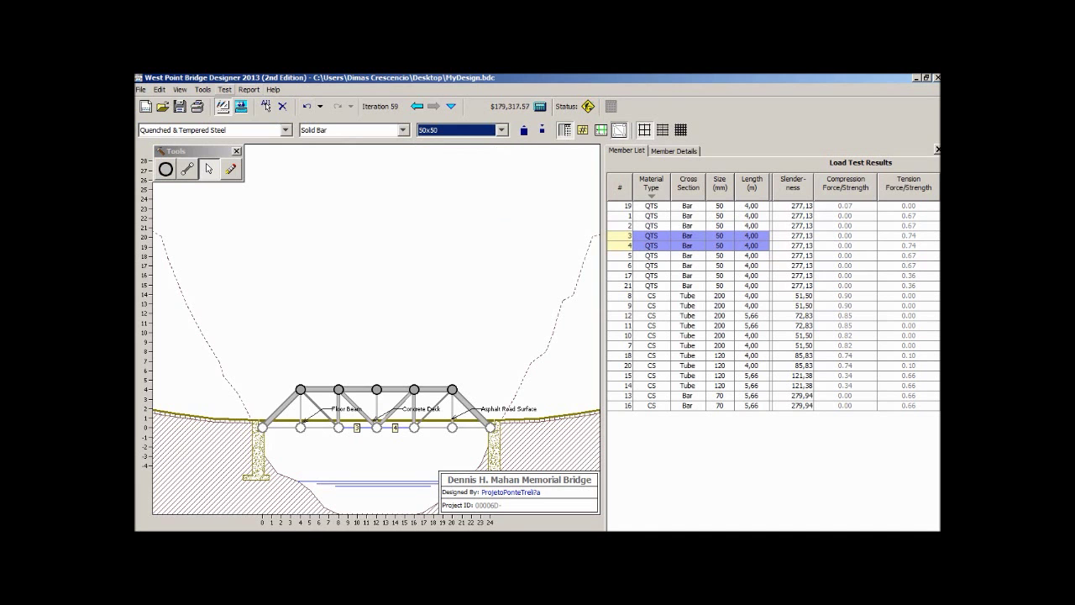
pyautogui.click(224, 89)
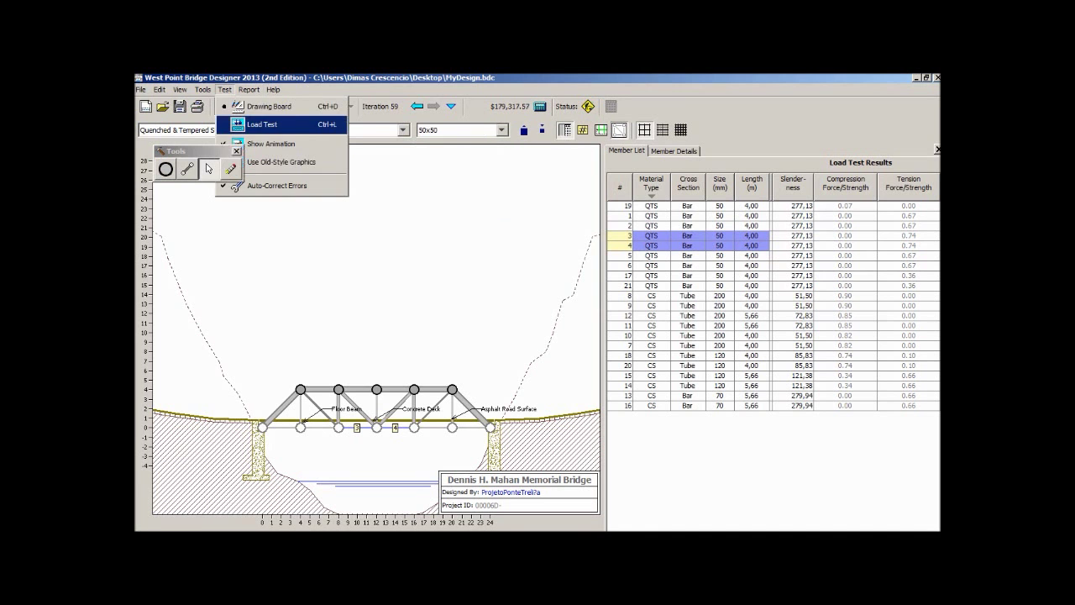
pyautogui.click(239, 124)
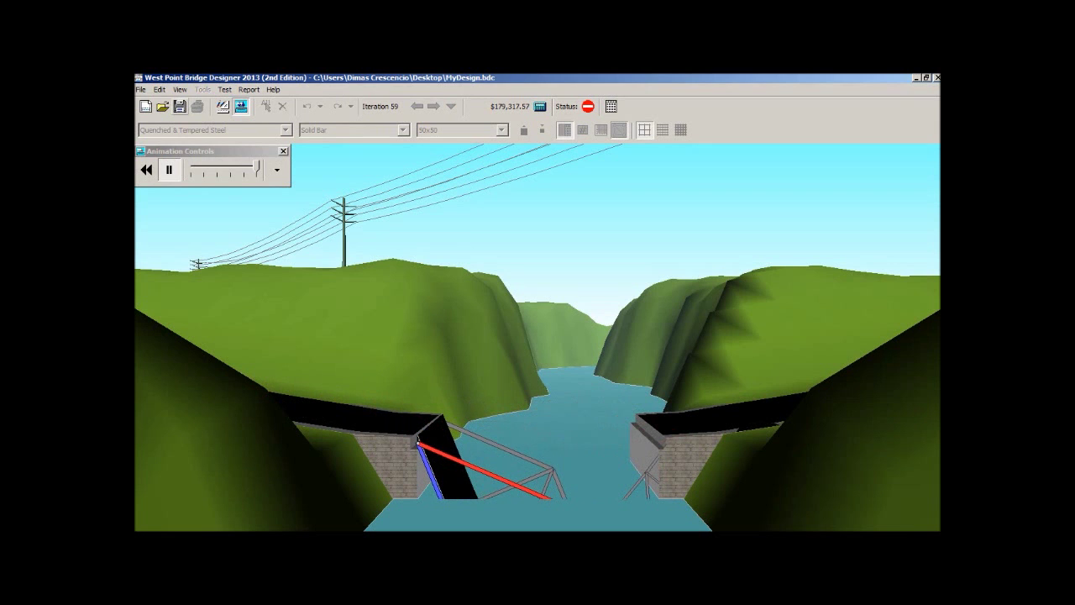
pyautogui.click(224, 89)
pyautogui.moveTo(249, 89)
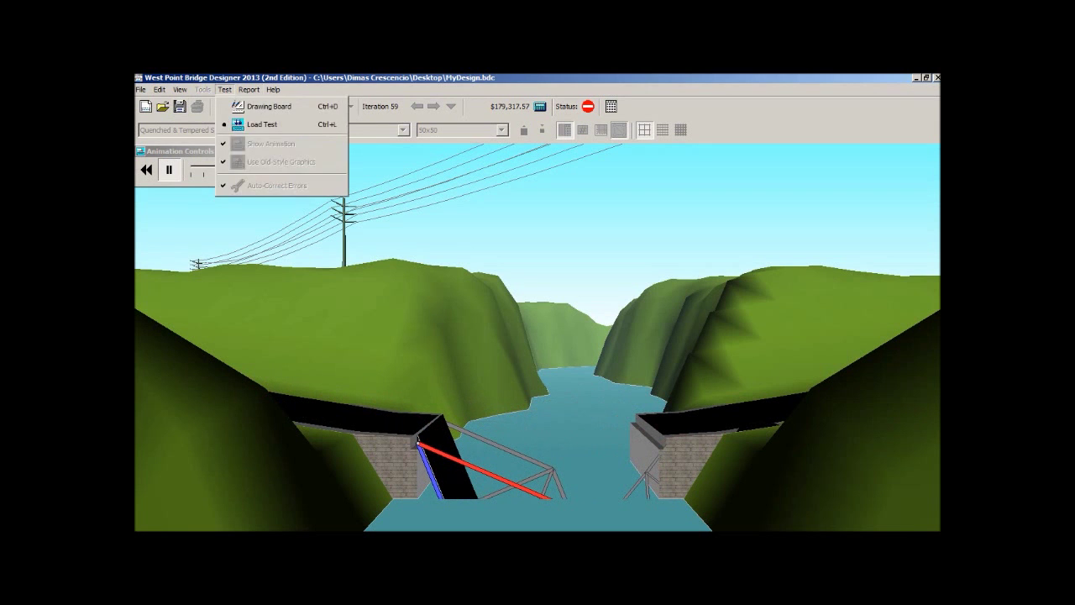
pyautogui.click(269, 106)
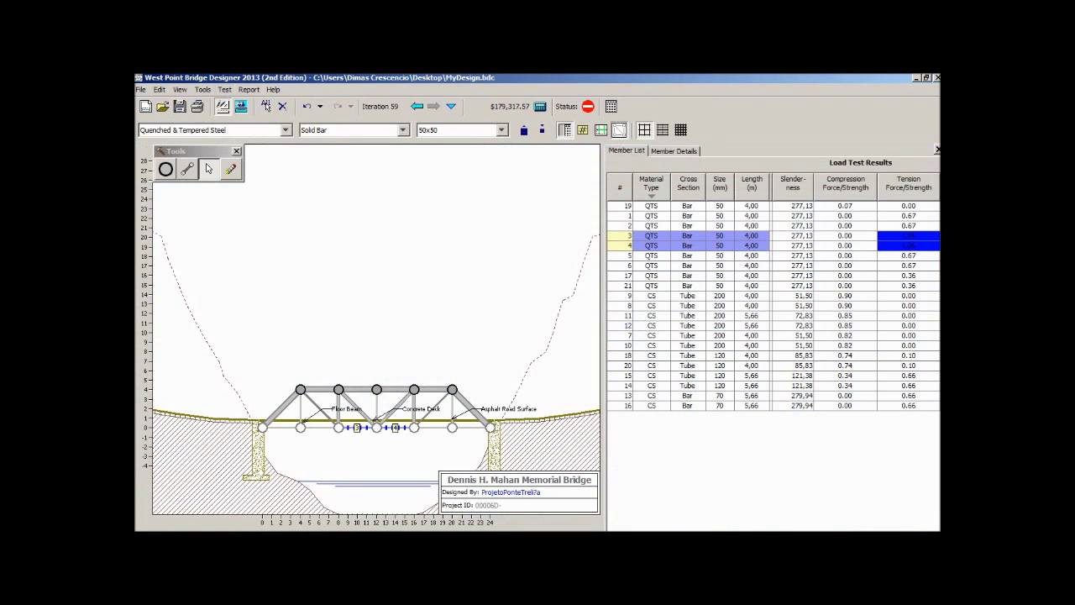
# Set bars 3 and 4 to 55x55 mm and run the load test before returning to the drawing board
pyautogui.click(502, 131)
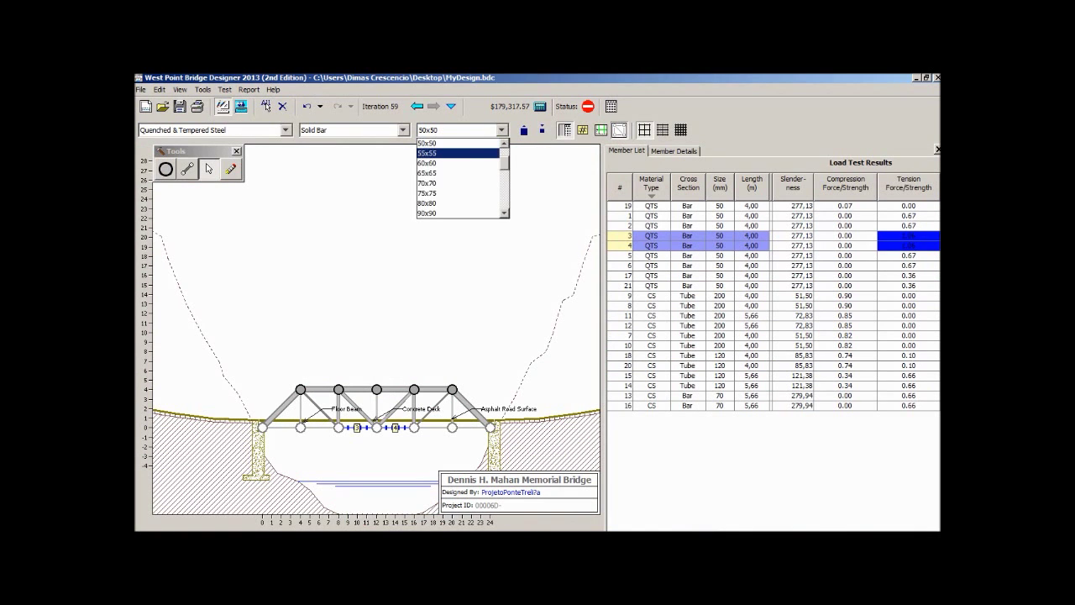
pyautogui.click(459, 154)
pyautogui.click(225, 89)
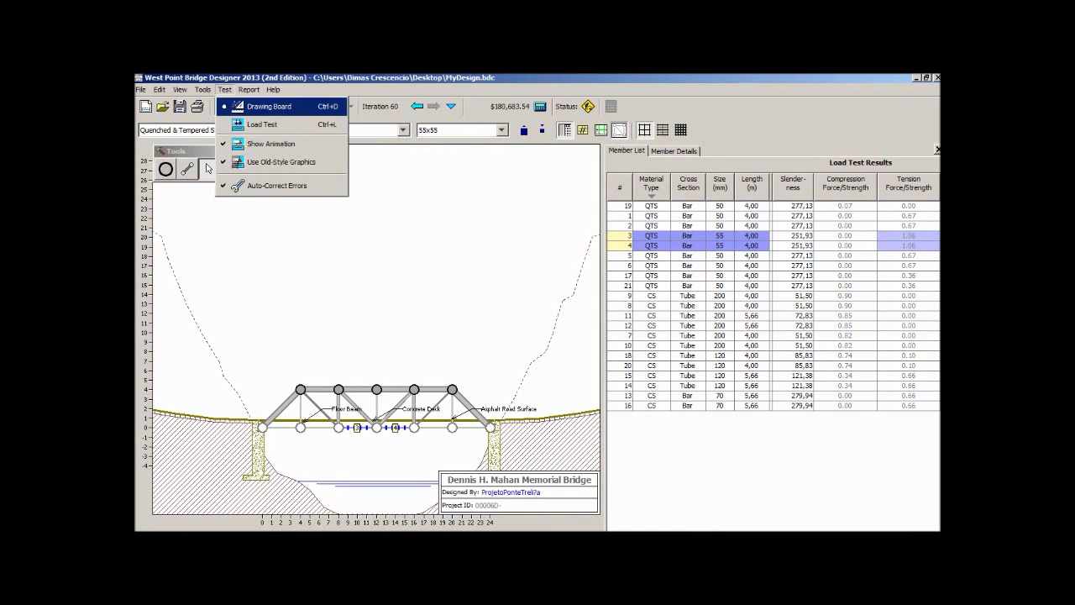
pyautogui.click(252, 121)
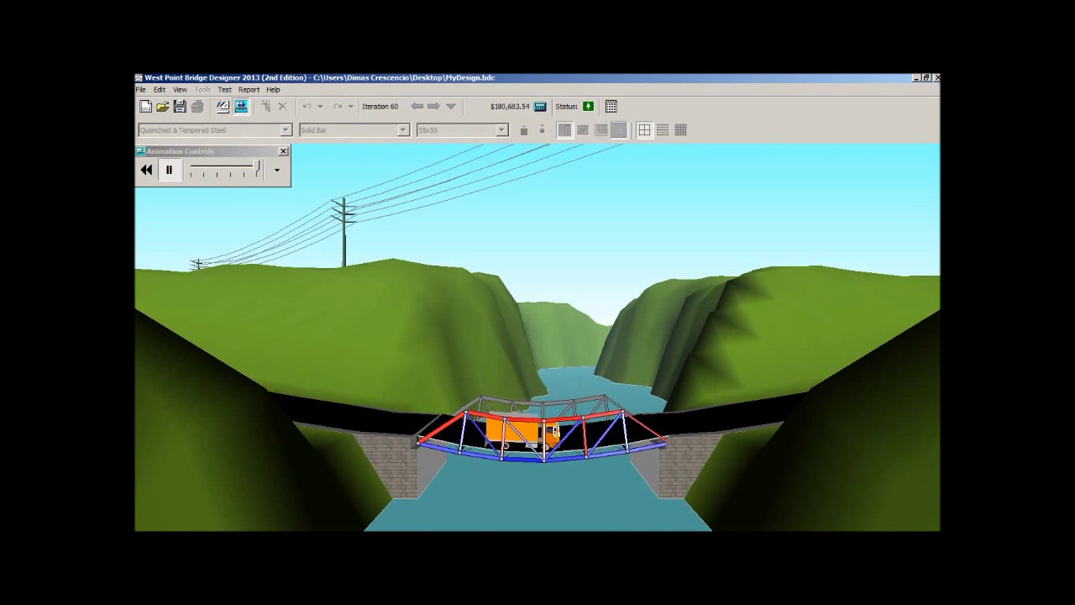
pyautogui.click(224, 89)
pyautogui.click(252, 107)
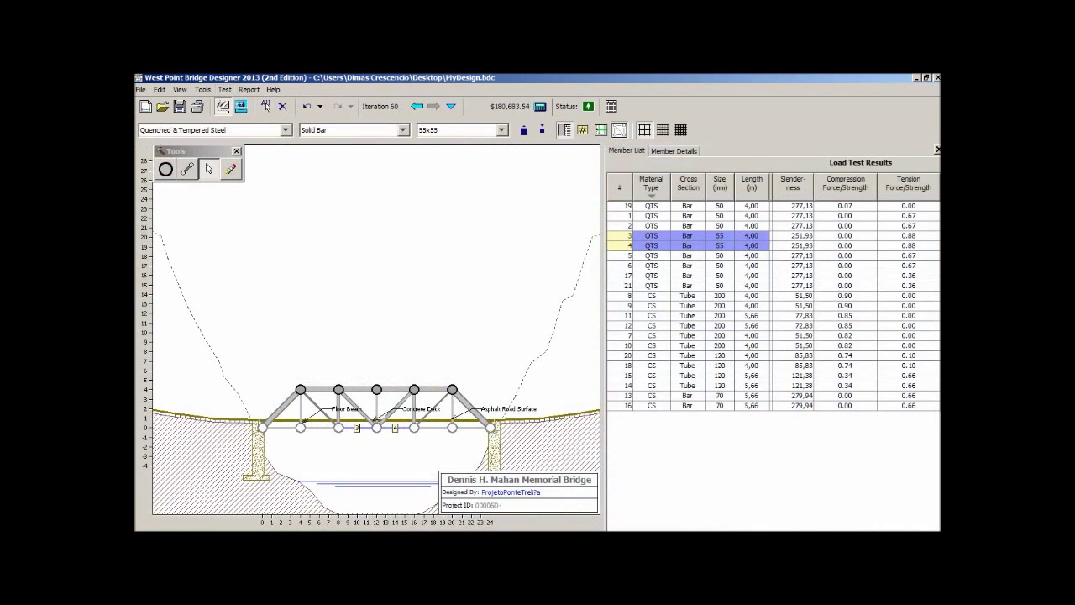
# Sort the member list by size and compare the costs of the recent iterations in the list of design iterations
pyautogui.click(720, 184)
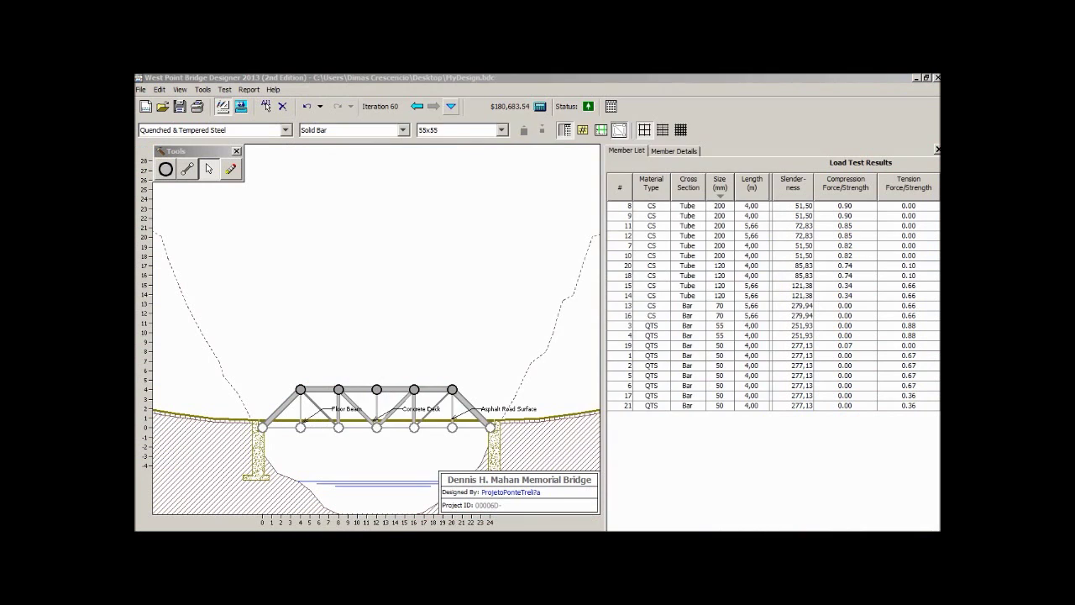
pyautogui.click(451, 106)
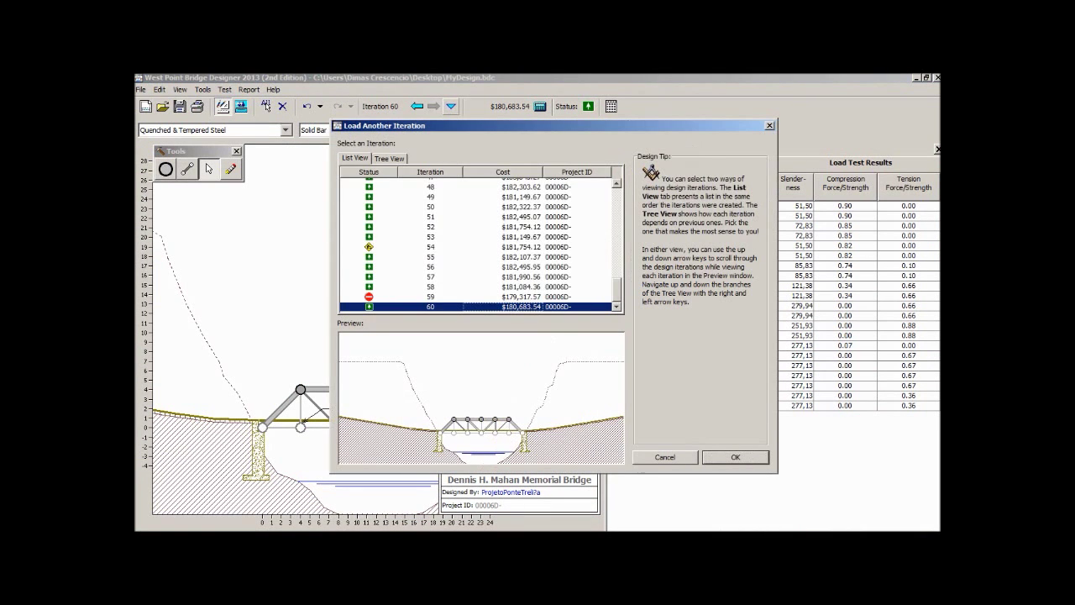
pyautogui.scroll(4, 482, 244)
pyautogui.scroll(-4, 482, 243)
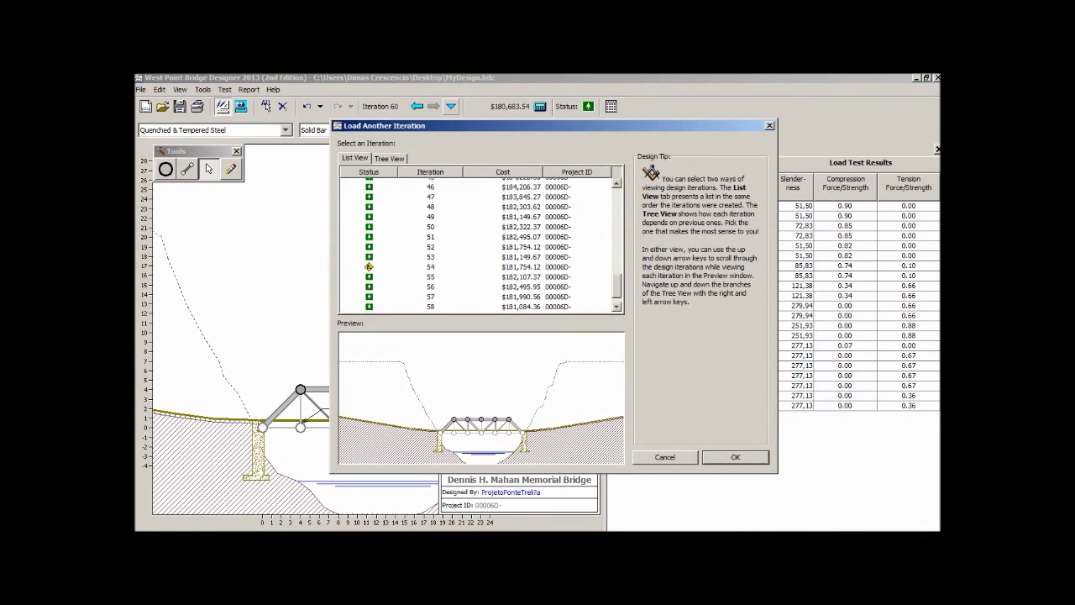
pyautogui.press('Escape')
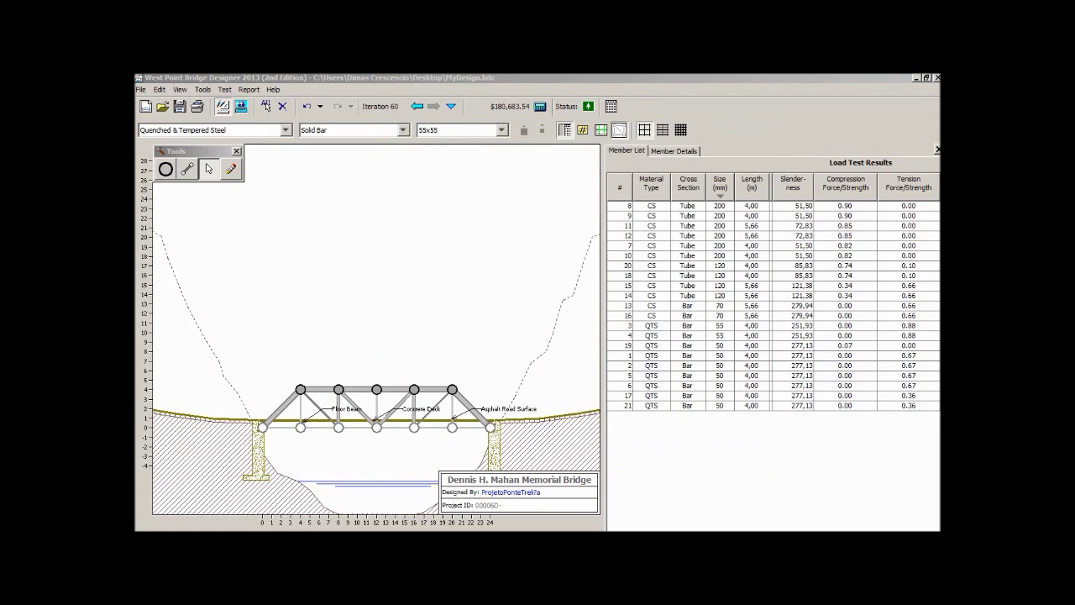
# Change the material of the 200 mm hollow tubes, members 7 to 12, to Quenched & Tempered Steel
pyautogui.click(689, 286)
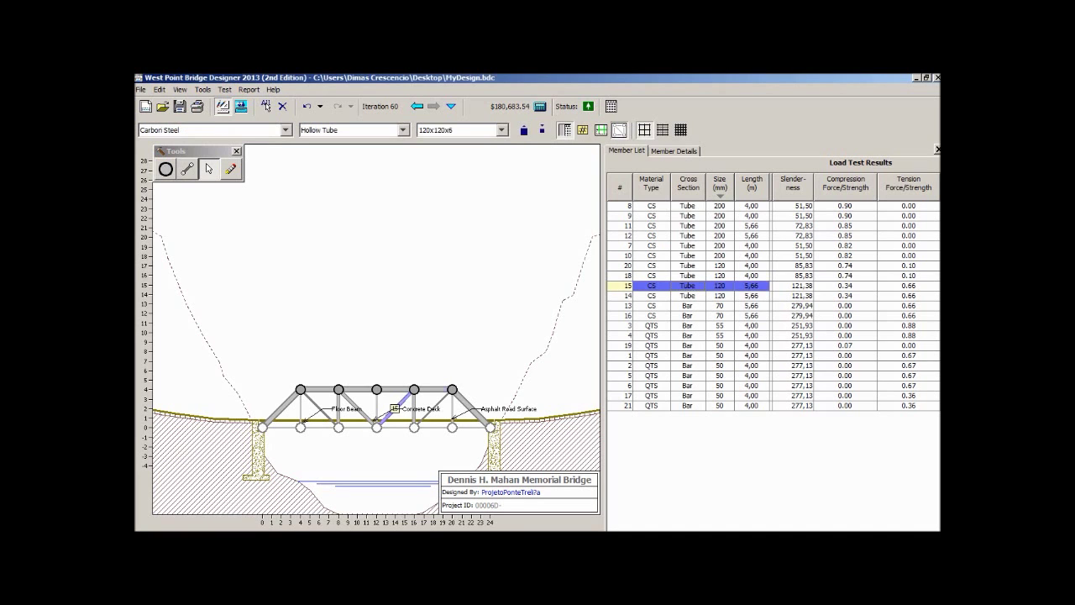
pyautogui.click(688, 255)
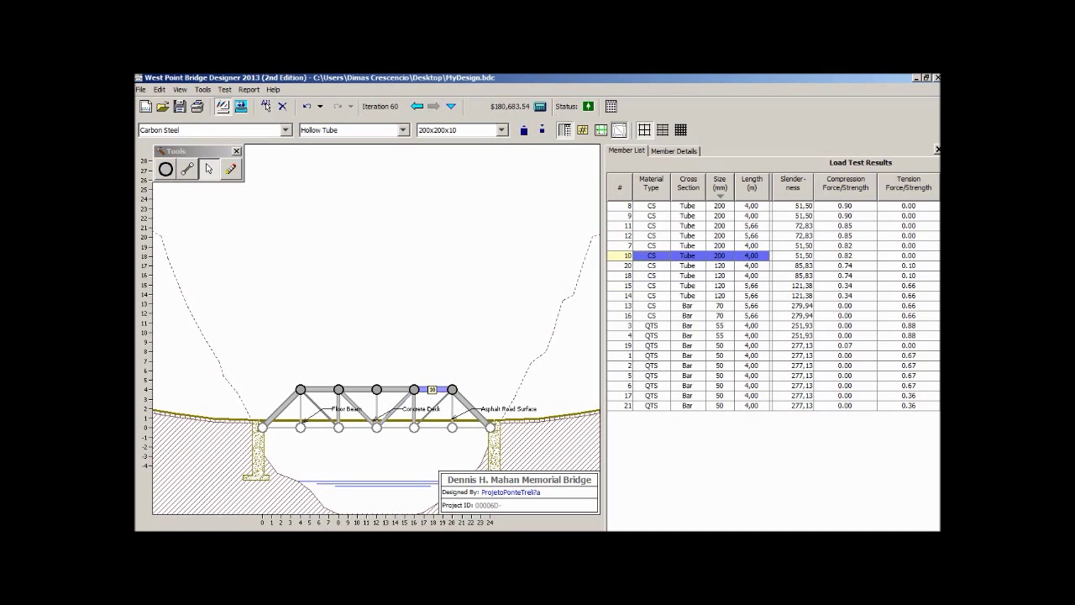
pyautogui.keyDown('ctrl'); pyautogui.click(689, 206); pyautogui.keyUp('ctrl')
pyautogui.keyDown('ctrl'); pyautogui.click(689, 216); pyautogui.keyUp('ctrl')
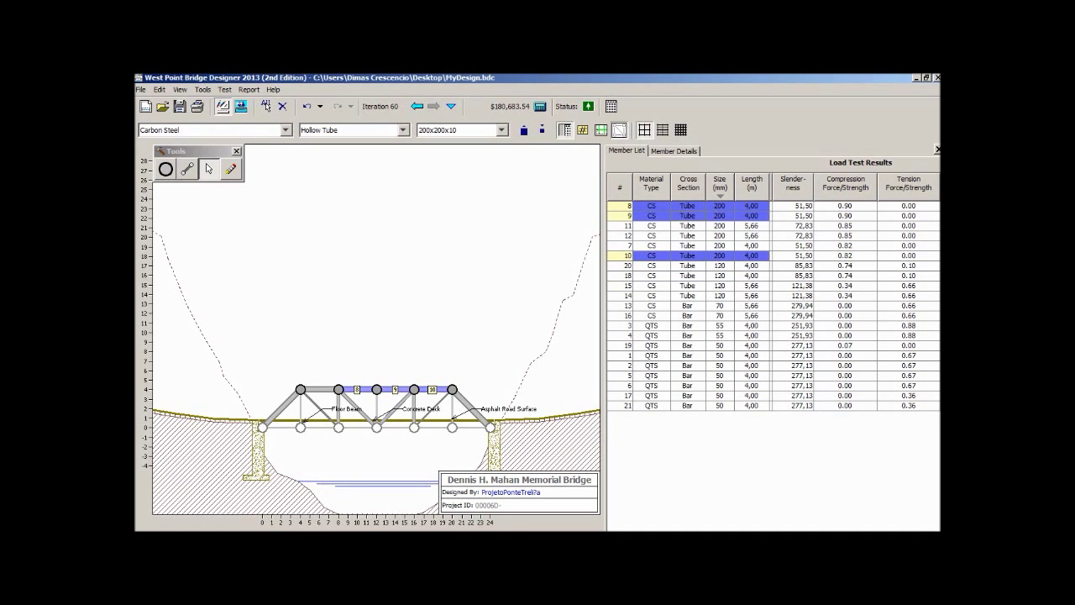
pyautogui.keyDown('ctrl'); pyautogui.click(689, 226); pyautogui.keyUp('ctrl')
pyautogui.keyDown('ctrl'); pyautogui.click(689, 236); pyautogui.keyUp('ctrl')
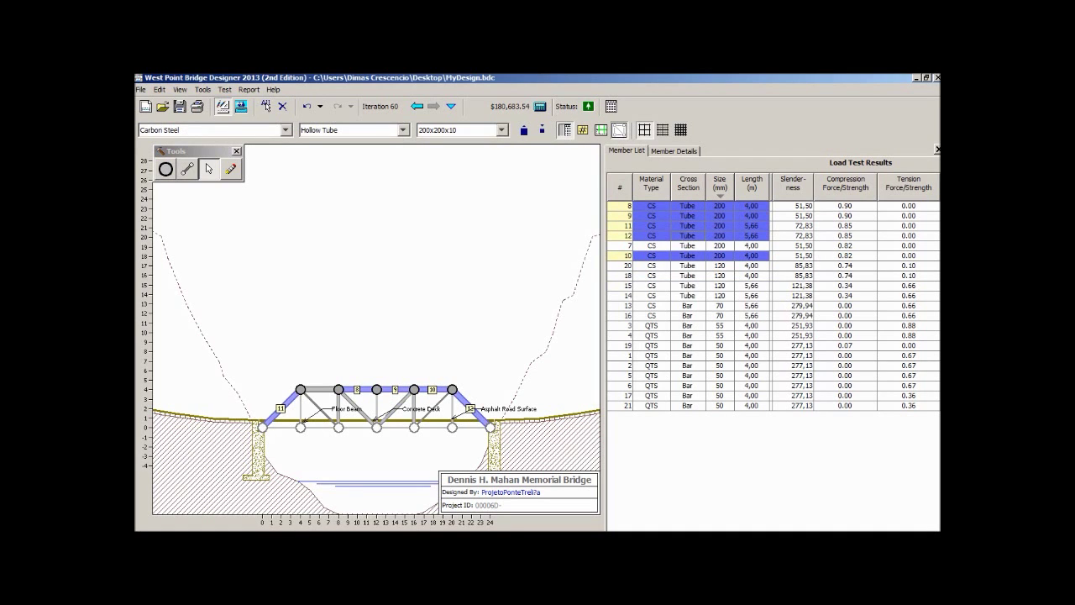
pyautogui.keyDown('ctrl'); pyautogui.click(689, 246); pyautogui.keyUp('ctrl')
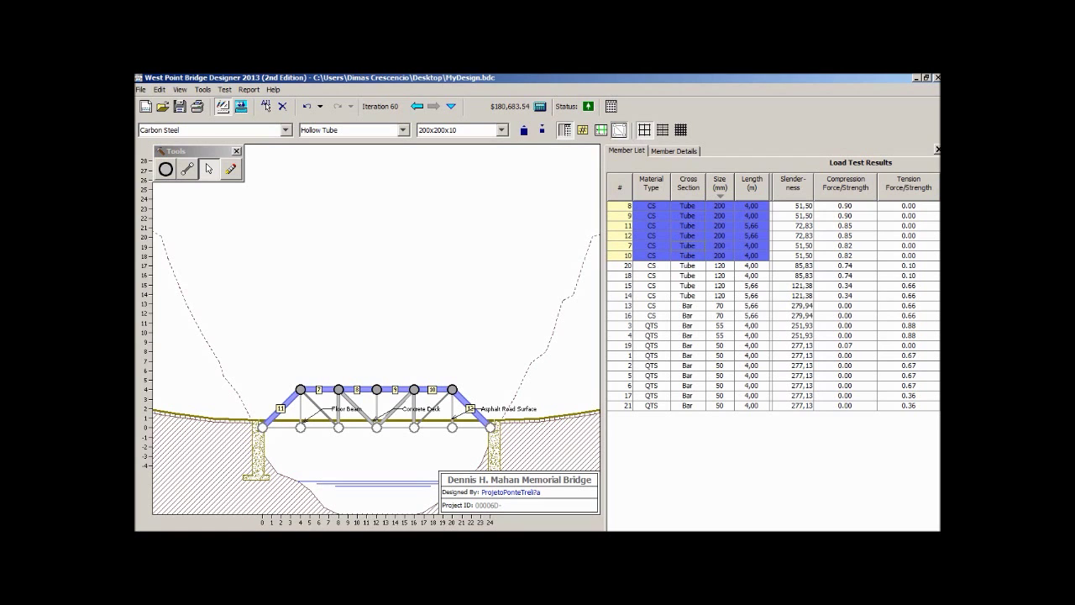
pyautogui.click(285, 130)
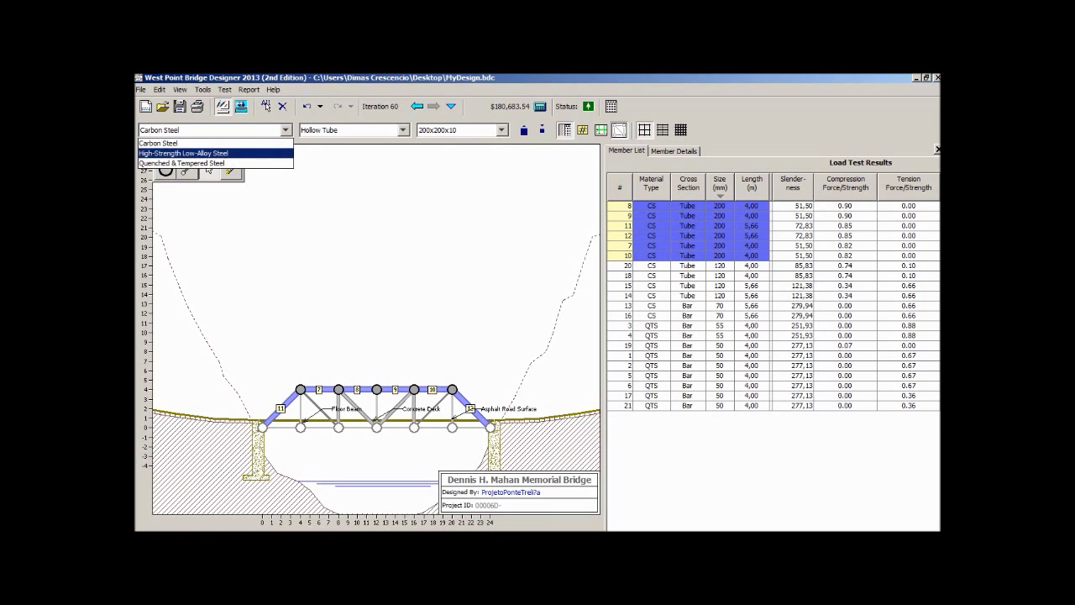
pyautogui.click(184, 153)
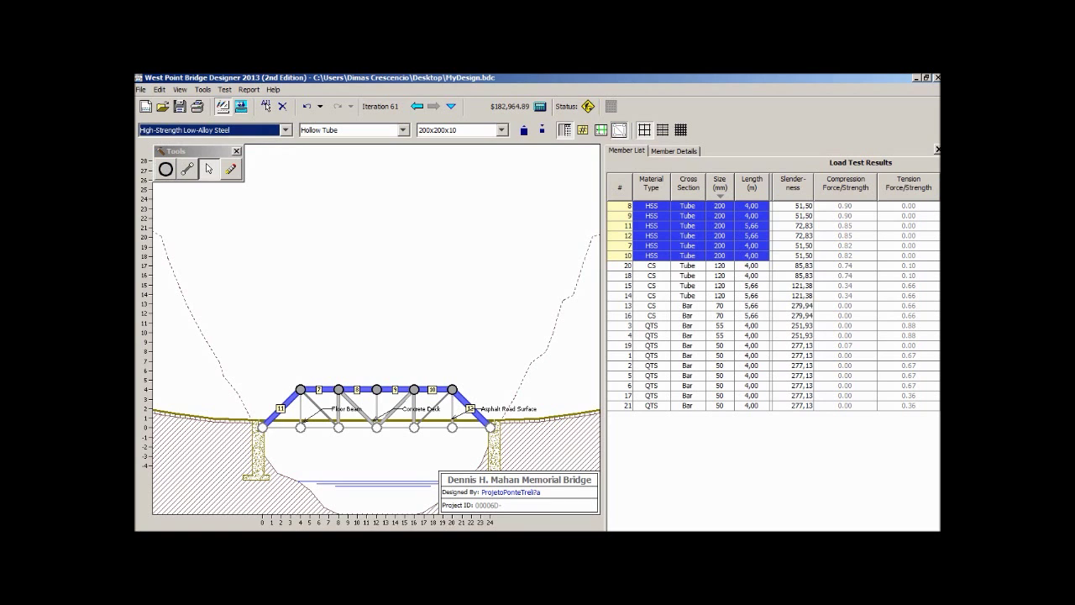
pyautogui.click(286, 130)
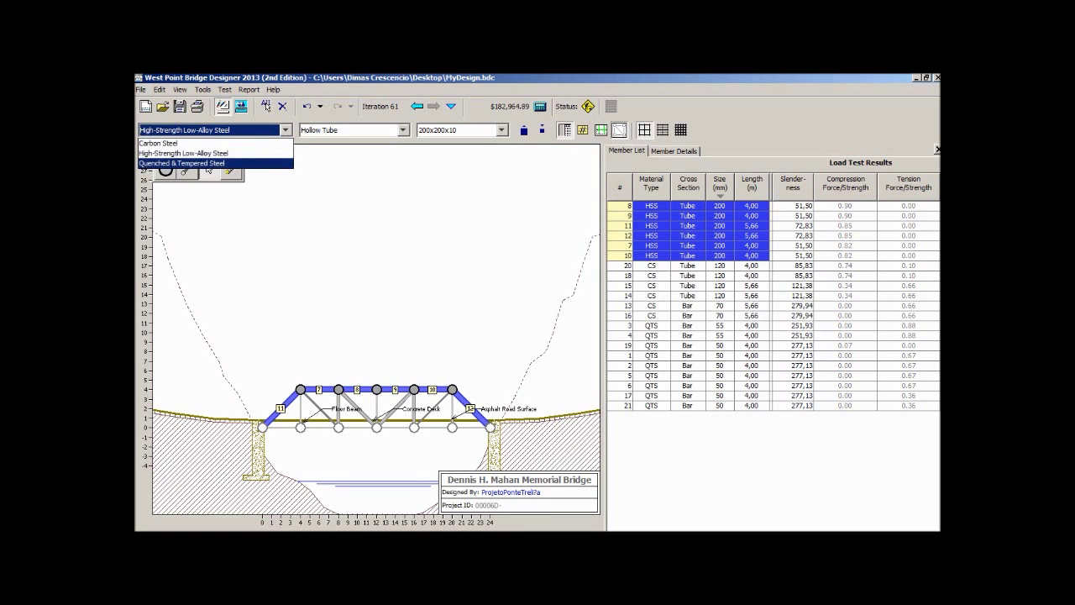
pyautogui.click(181, 163)
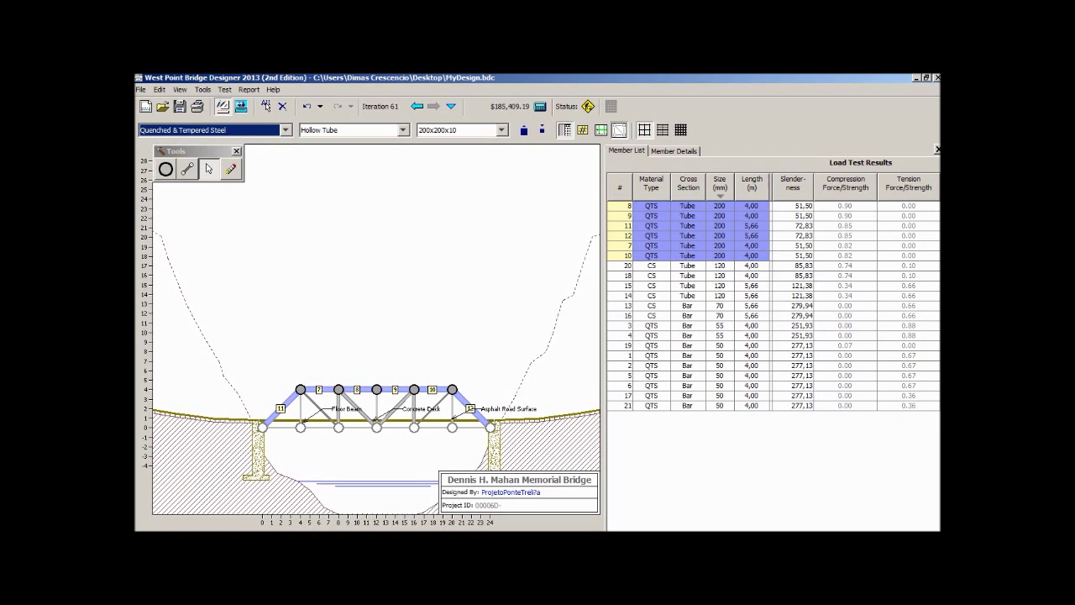
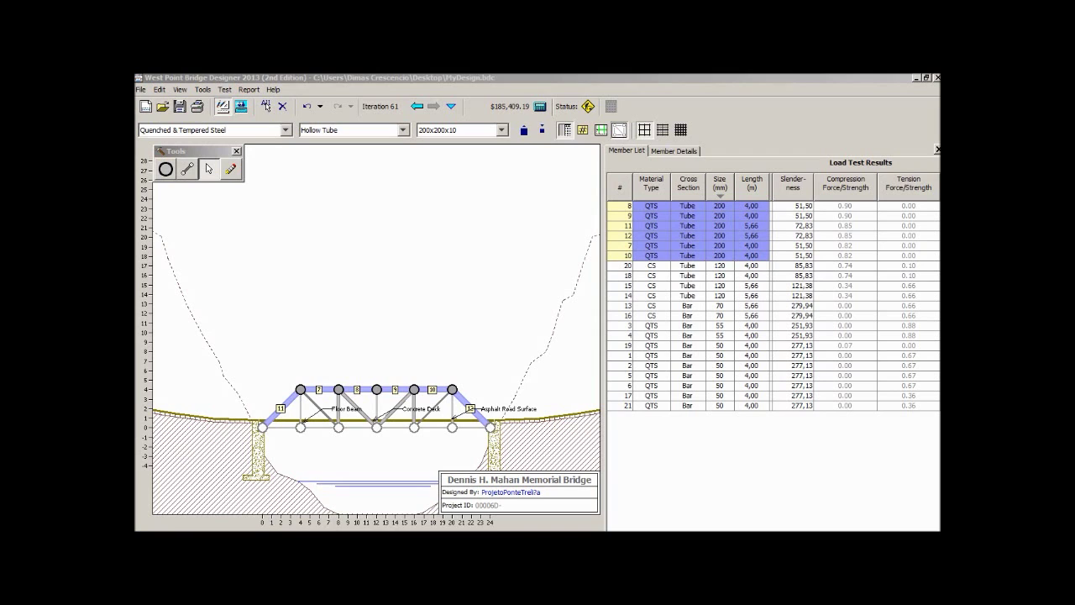
# Reduce tubes 8 and 9 to 190x190x9 mm and run the load test before returning to the drawing board
pyautogui.click(652, 206)
pyautogui.keyDown('ctrl'); pyautogui.click(652, 216); pyautogui.keyUp('ctrl')
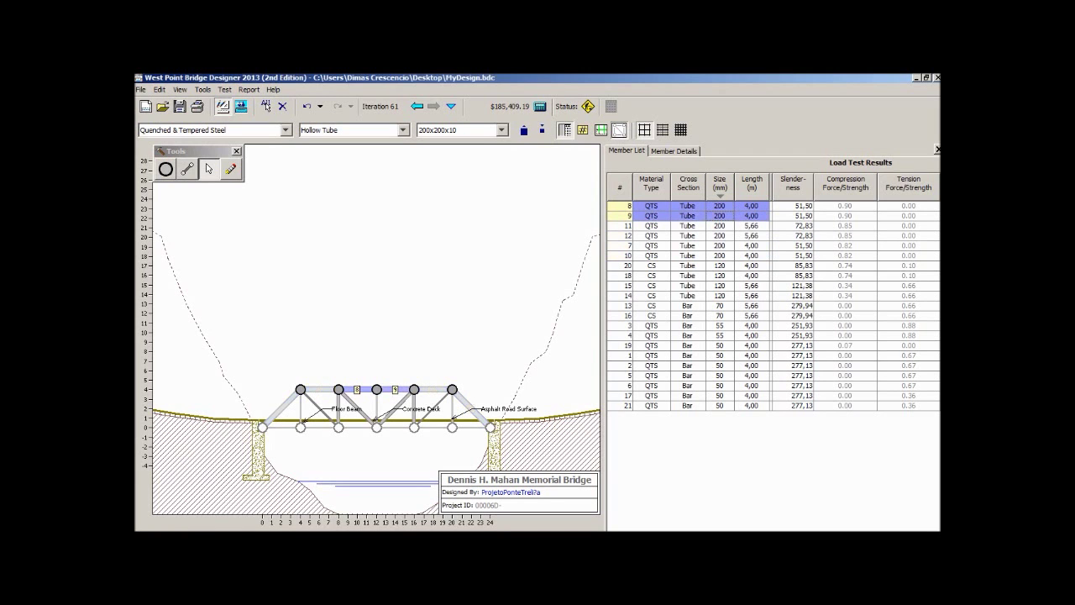
pyautogui.click(542, 129)
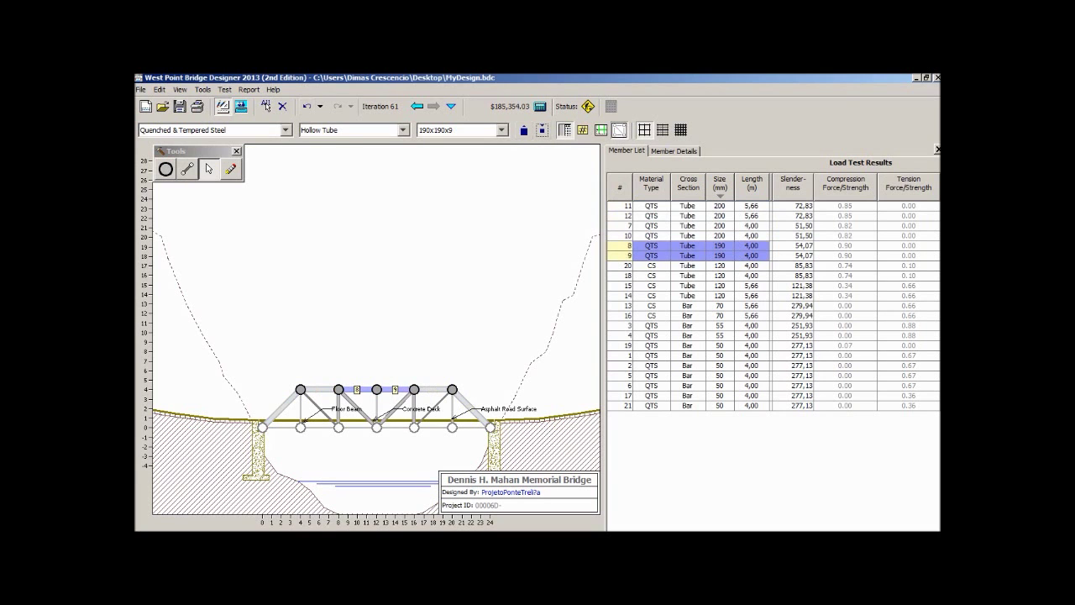
pyautogui.click(224, 89)
pyautogui.click(260, 124)
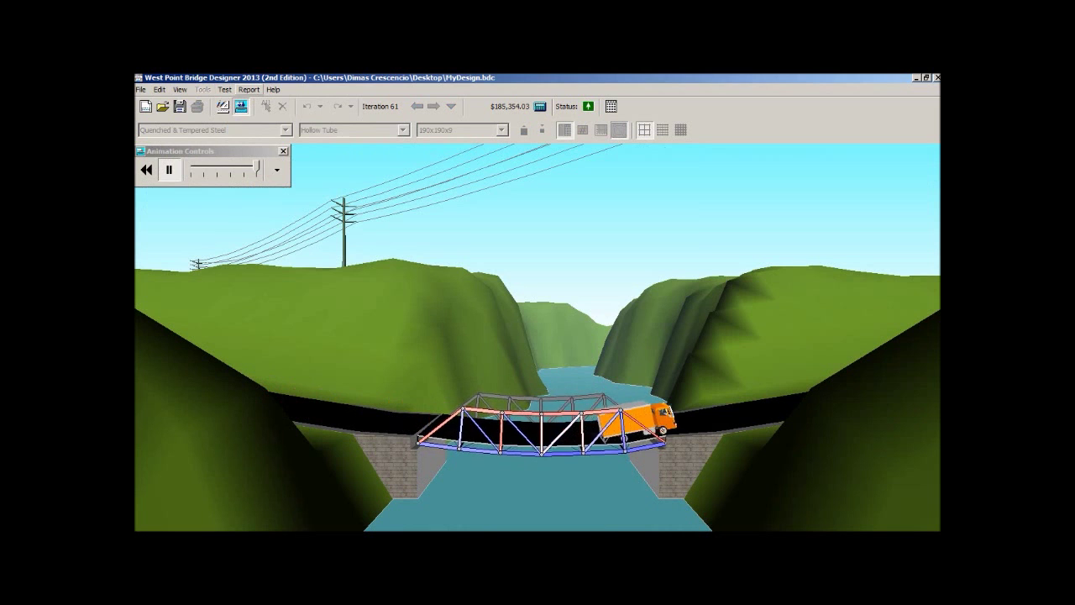
pyautogui.click(224, 89)
pyautogui.click(244, 106)
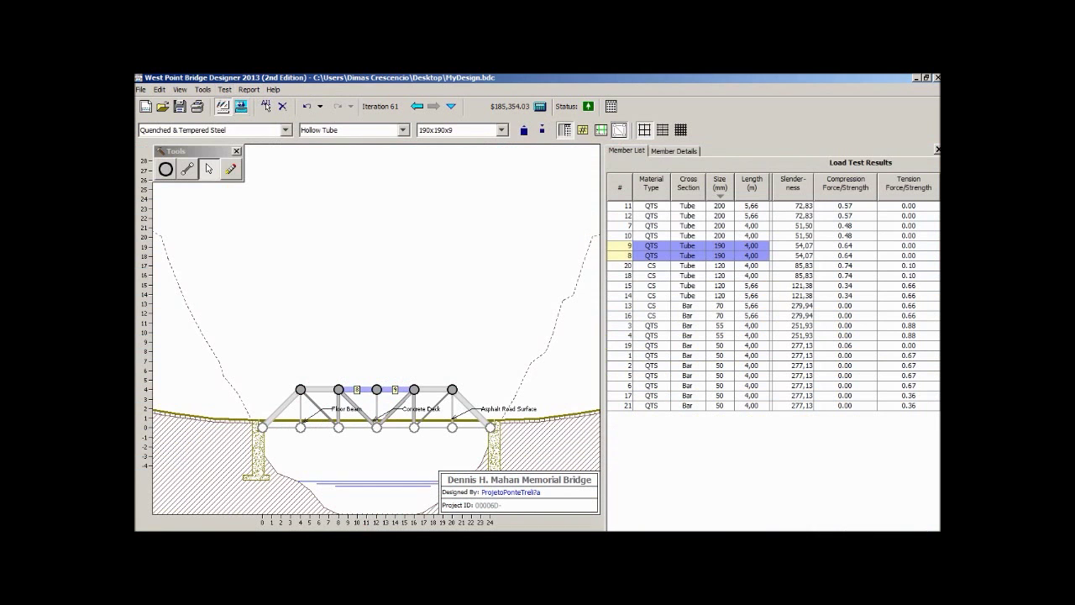
# Set tubes 7, 10, 11 and 12 to 190x190x9 mm and run the load test before returning to the drawing board
pyautogui.click(720, 236)
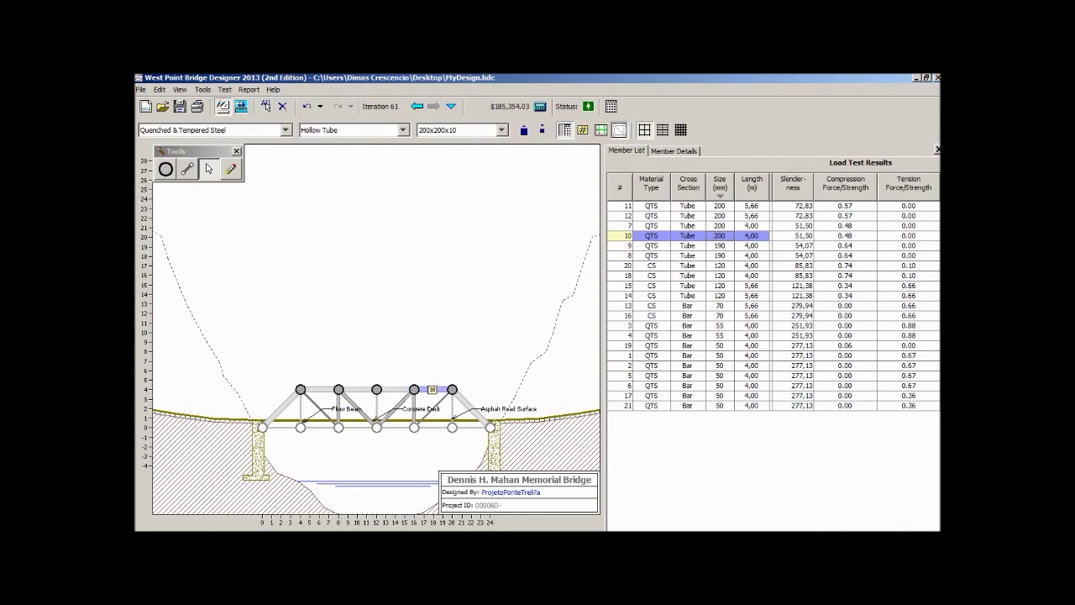
pyautogui.keyDown('shift'); pyautogui.click(720, 226); pyautogui.keyUp('shift')
pyautogui.keyDown('shift'); pyautogui.click(720, 216); pyautogui.keyUp('shift')
pyautogui.keyDown('shift'); pyautogui.click(720, 205); pyautogui.keyUp('shift')
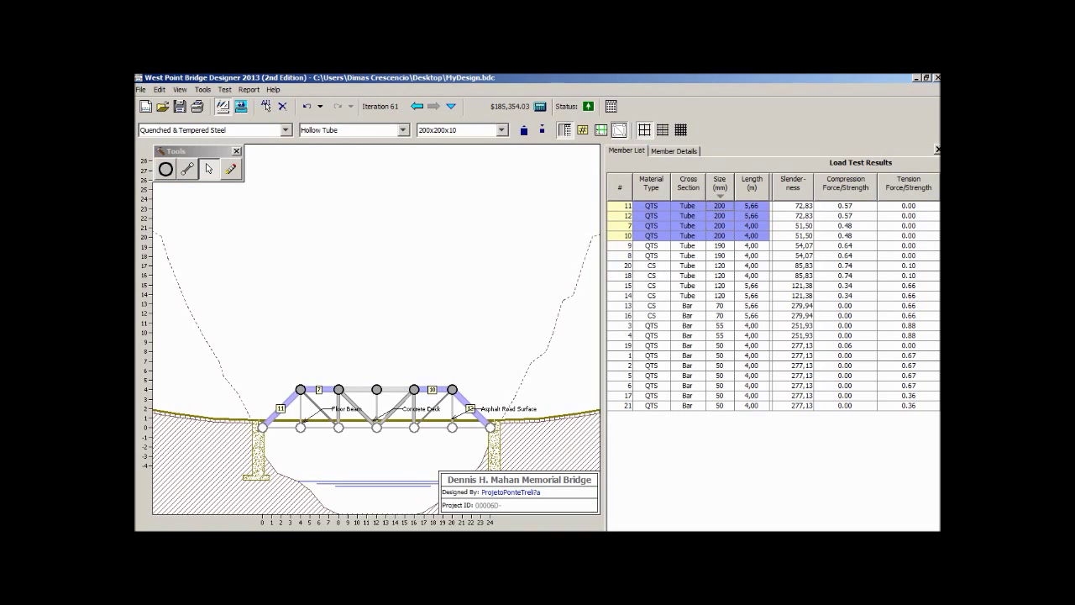
pyautogui.click(525, 130)
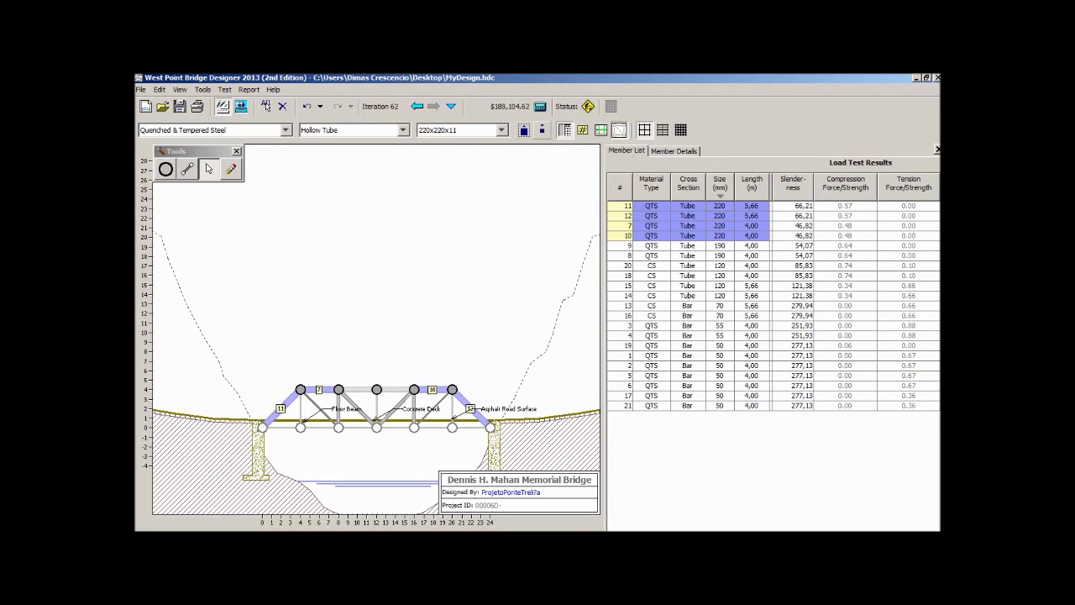
pyautogui.doubleClick(543, 130)
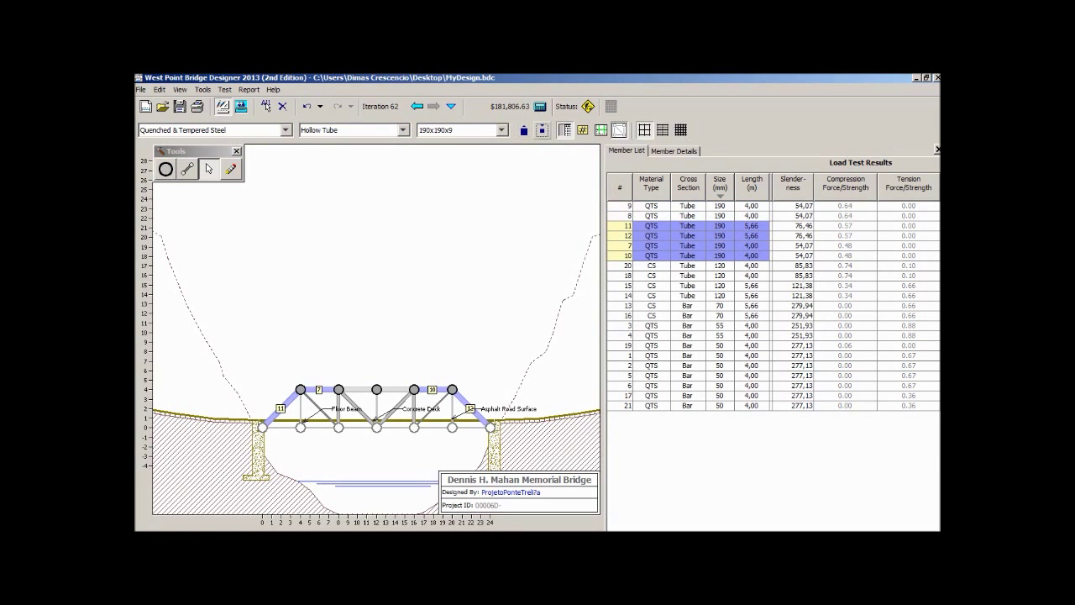
pyautogui.click(224, 89)
pyautogui.click(257, 123)
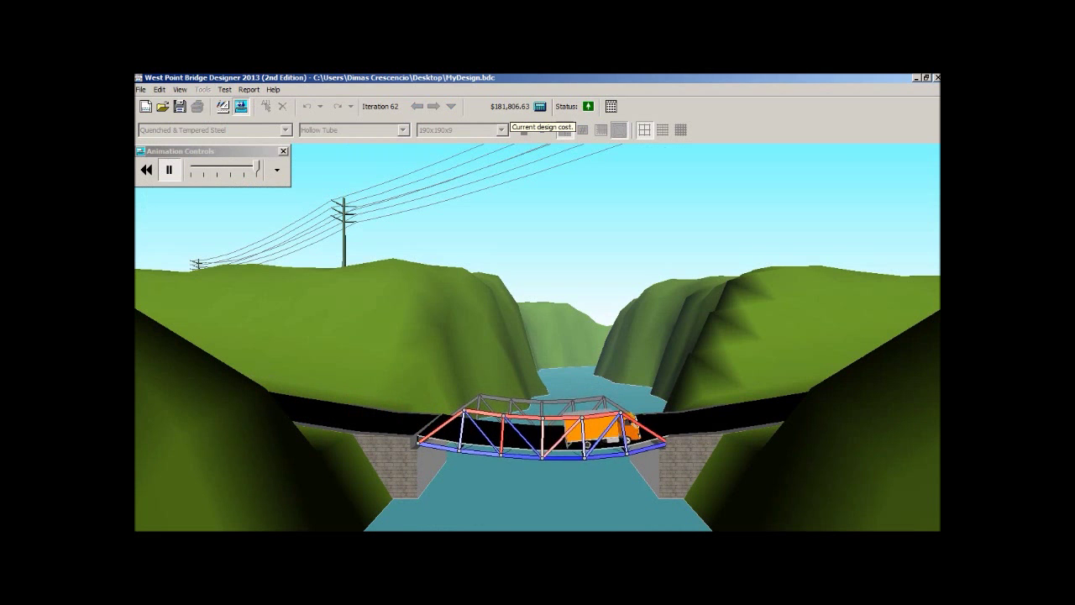
pyautogui.click(224, 89)
pyautogui.click(252, 105)
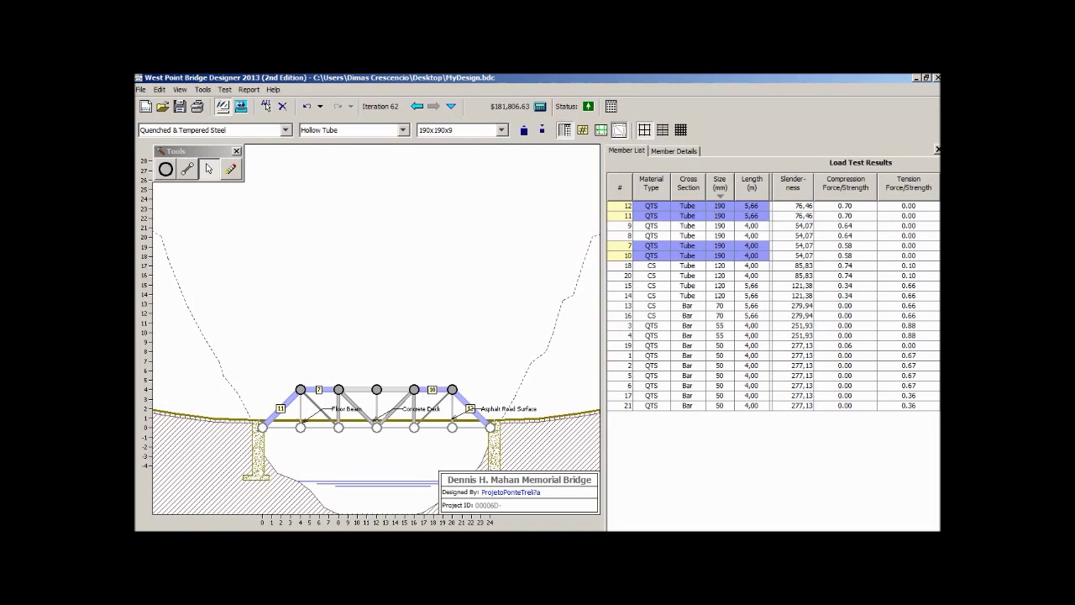
# Reduce tubes 7 to 12 to 180x180x9 mm and run the load test before returning to the drawing board
pyautogui.keyDown('ctrl'); pyautogui.click(688, 226); pyautogui.keyUp('ctrl')
pyautogui.keyDown('ctrl'); pyautogui.click(689, 237); pyautogui.keyUp('ctrl')
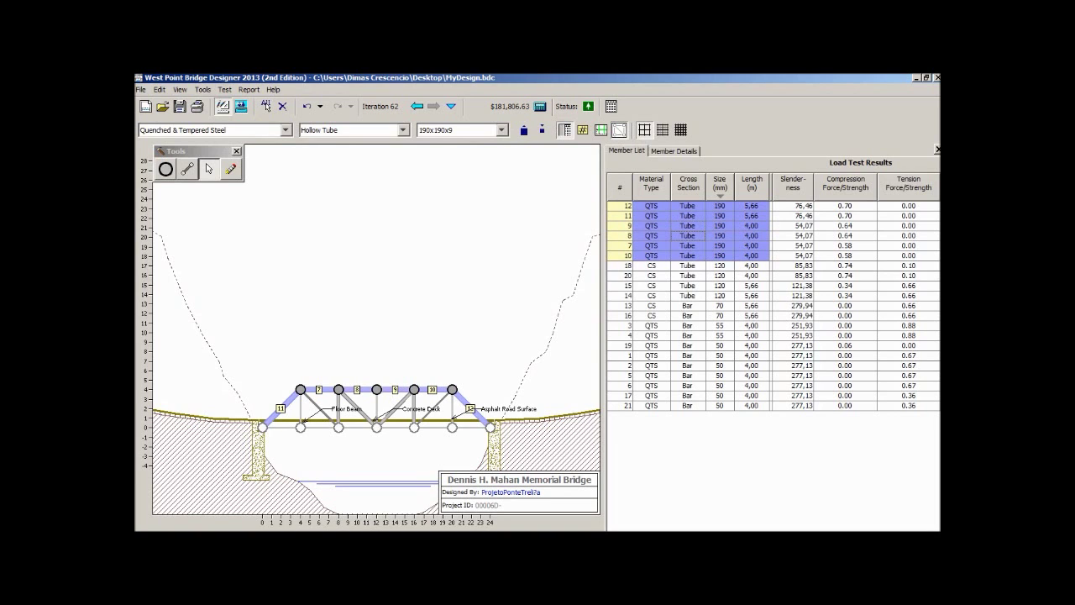
pyautogui.click(502, 130)
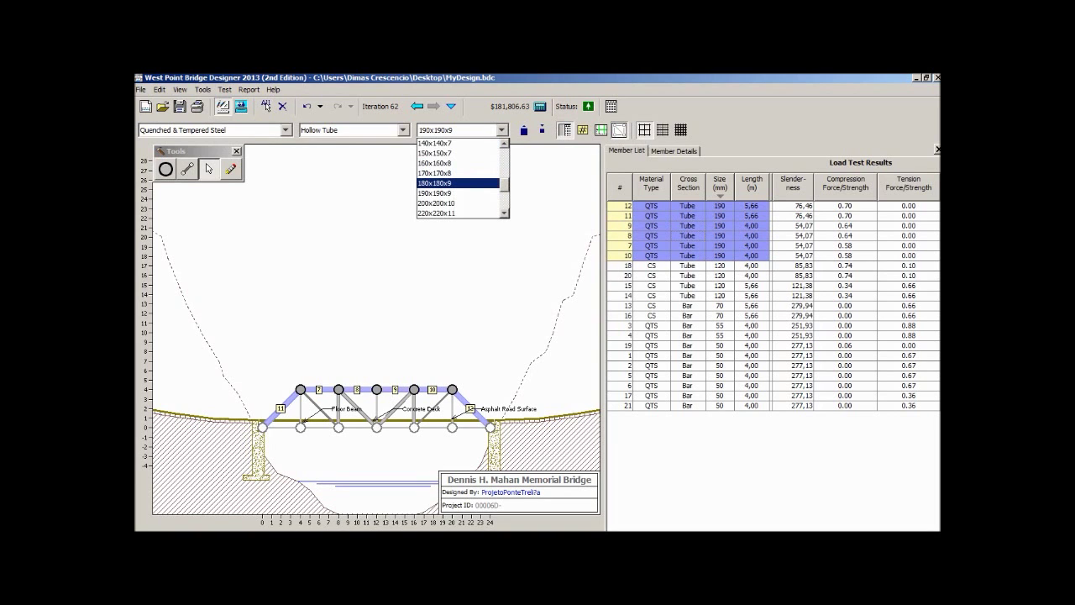
pyautogui.press('Return')
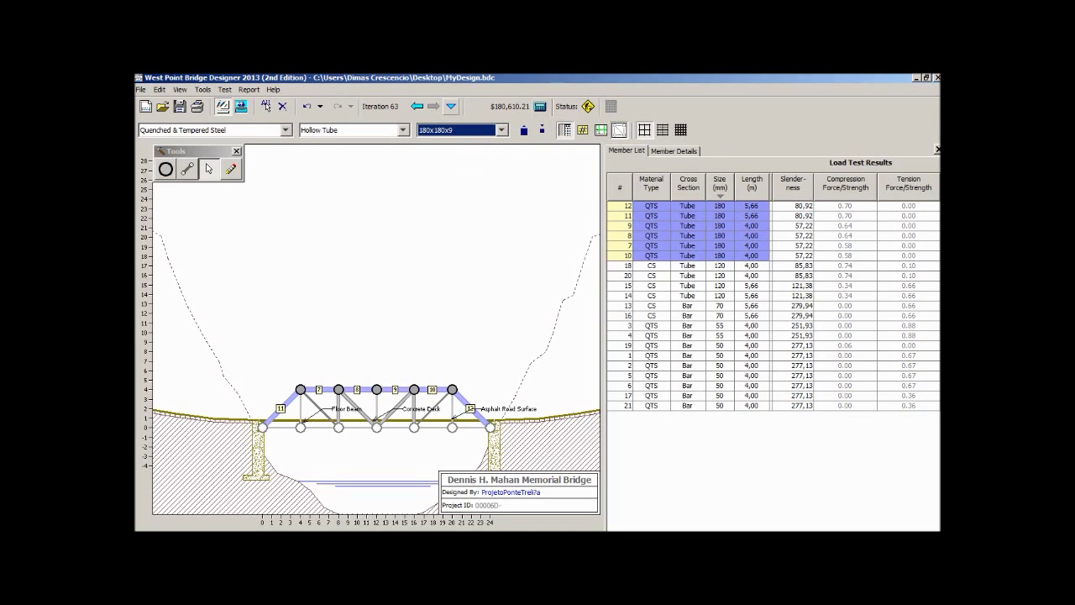
pyautogui.click(224, 89)
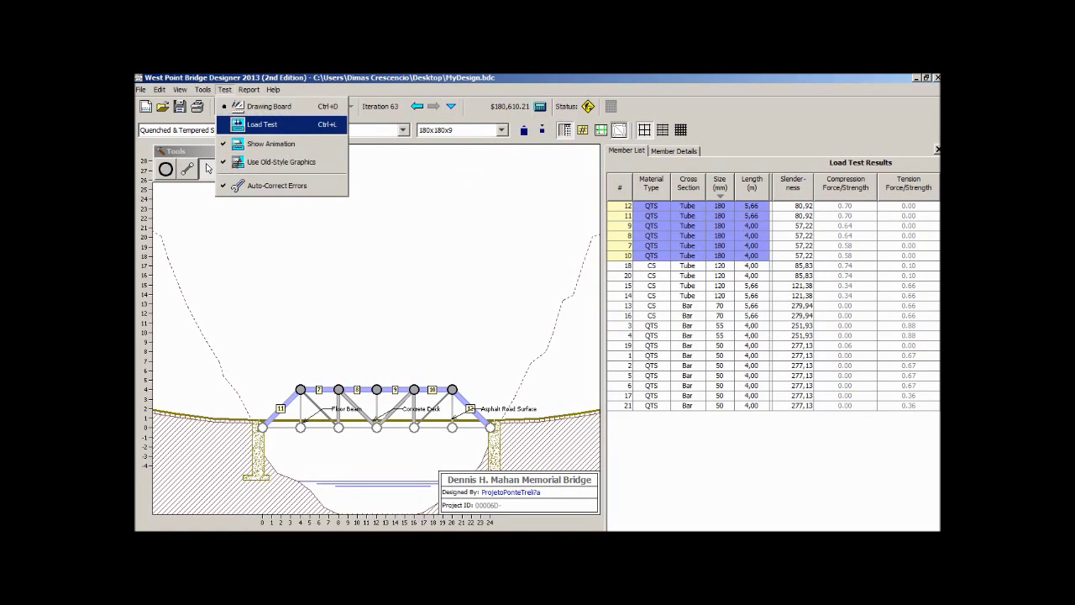
pyautogui.click(244, 122)
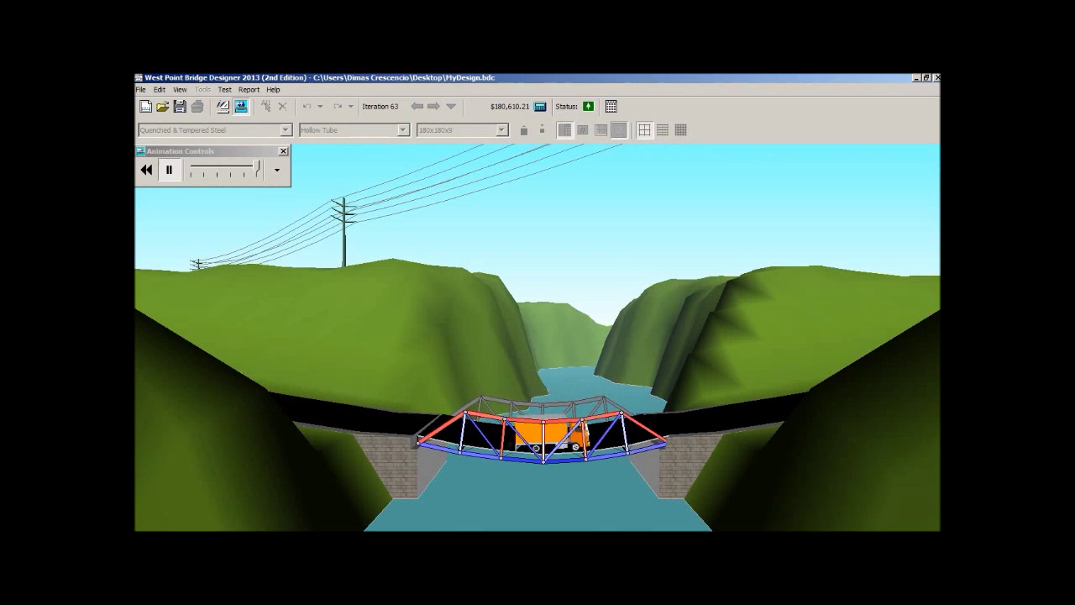
pyautogui.click(225, 90)
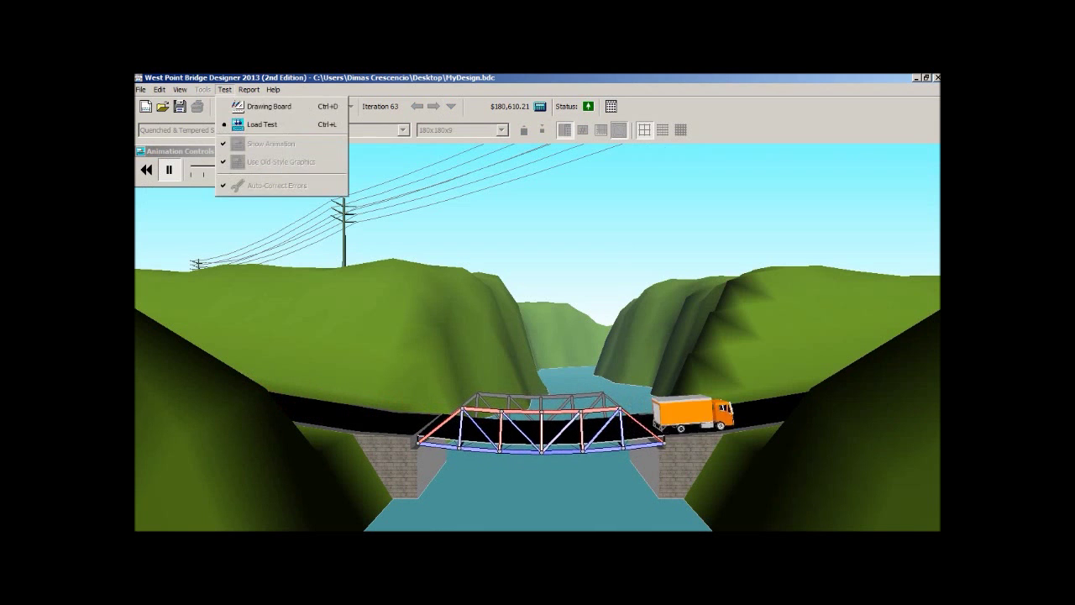
pyautogui.click(252, 105)
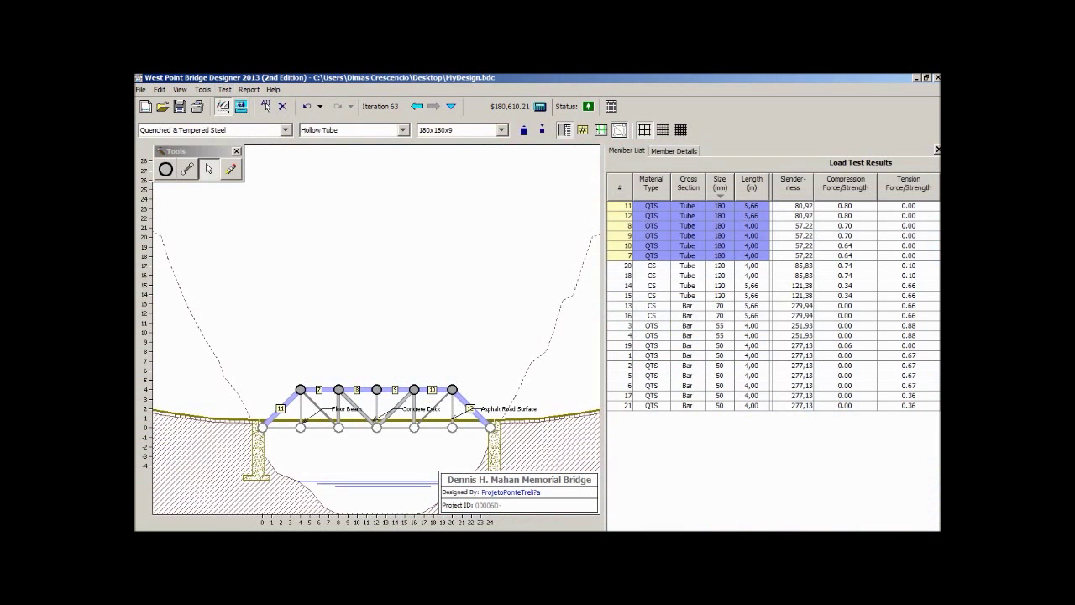
# Compare the costs of iterations 62 and 63 in the list of design iterations, keeping the current design loaded
pyautogui.click(451, 106)
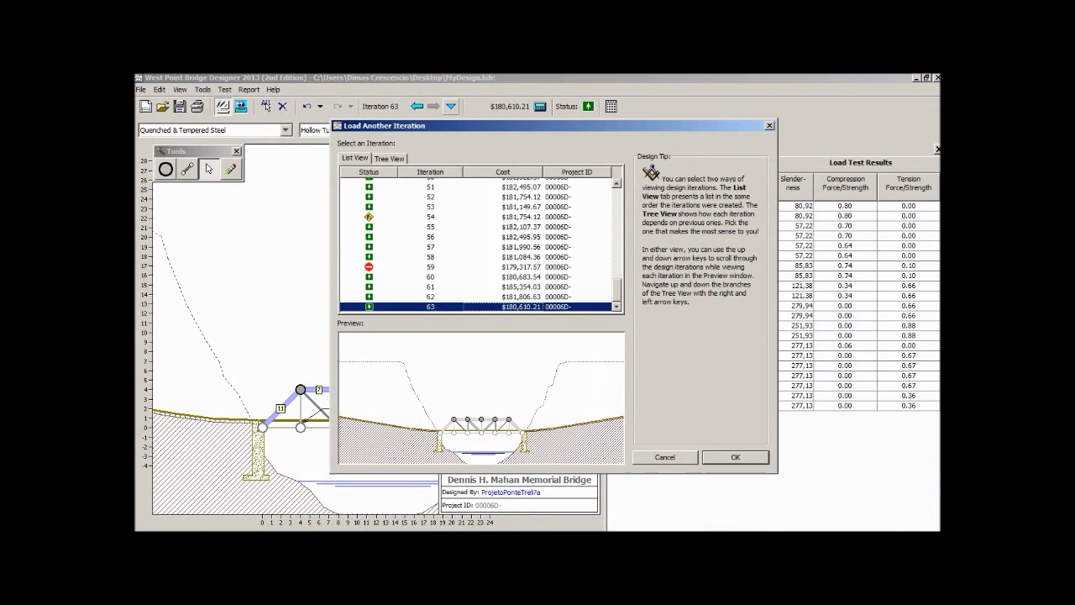
pyautogui.press('Up')
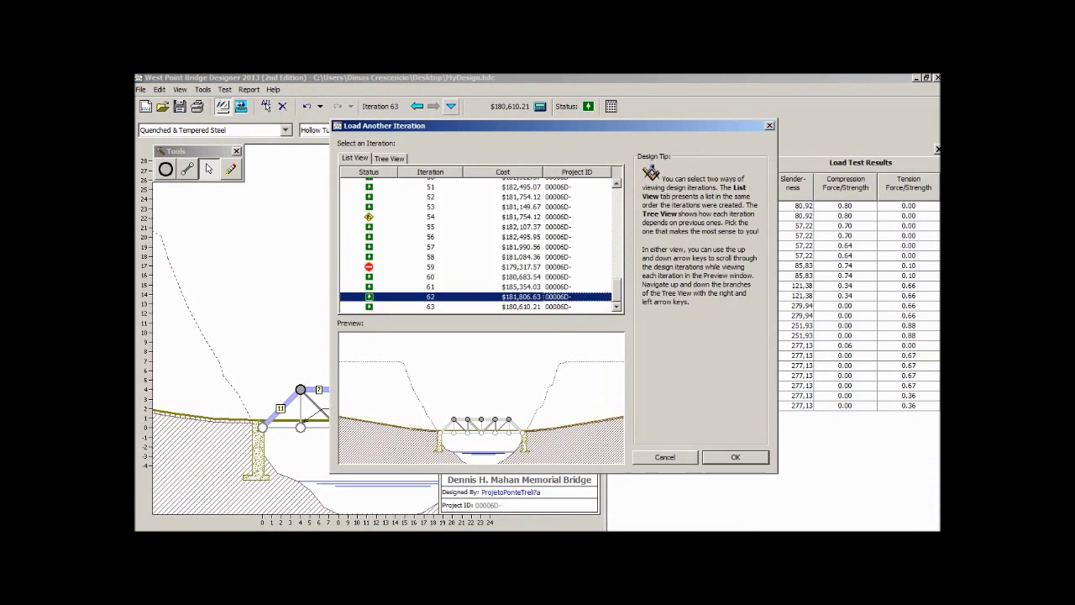
pyautogui.press('Down')
pyautogui.press('Up')
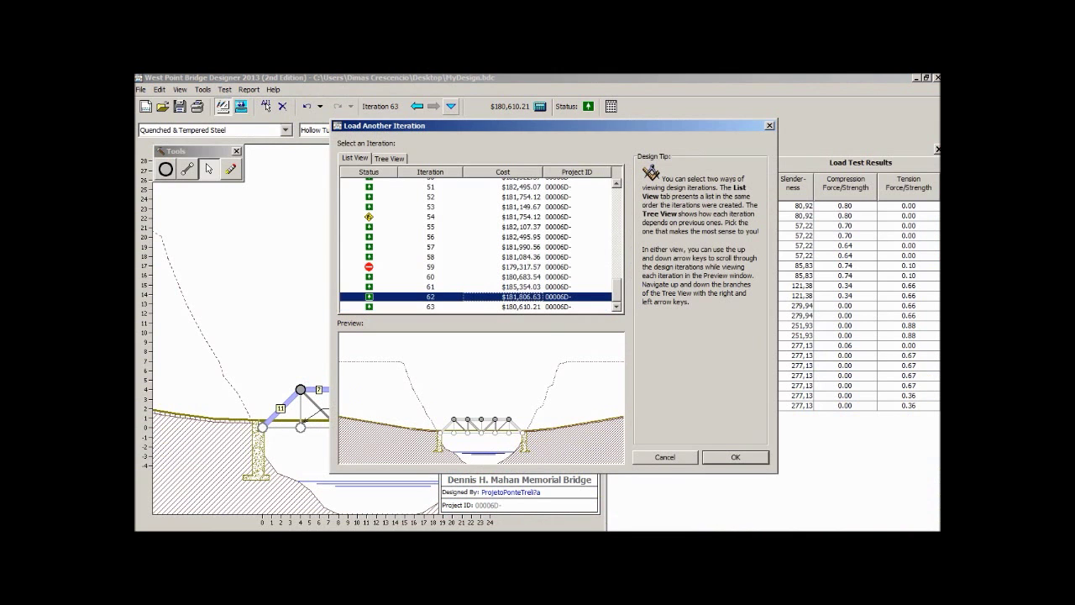
pyautogui.press('Escape')
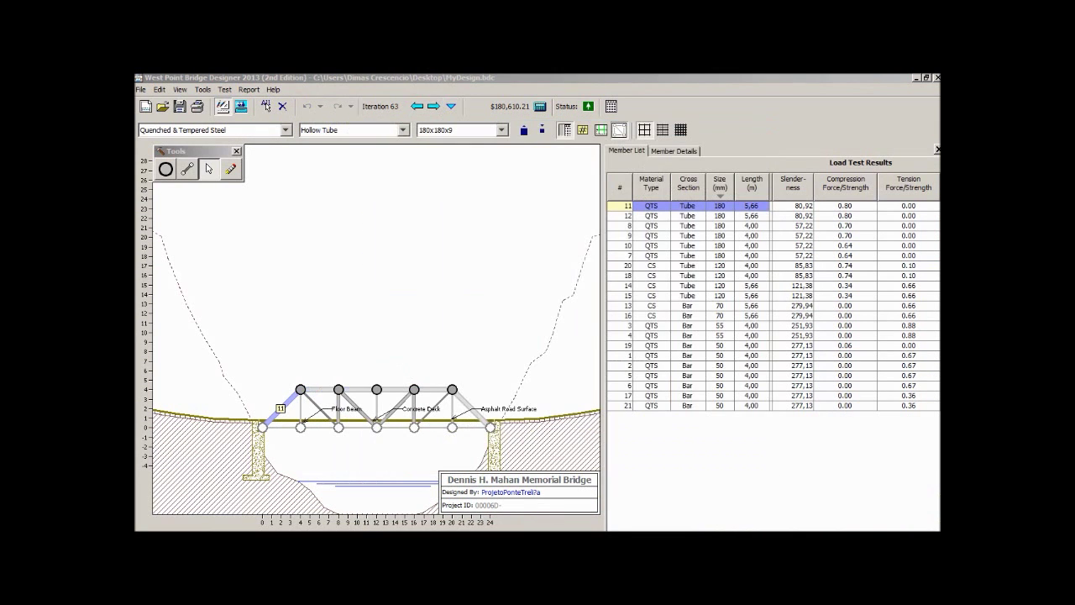
# Reduce tubes 7 to 12 to 170x170x8 mm and run the load test before returning to the drawing board
pyautogui.hotkey('shift', 'Down')
pyautogui.hotkey('shift', 'Down')
pyautogui.hotkey('shift', 'Down')
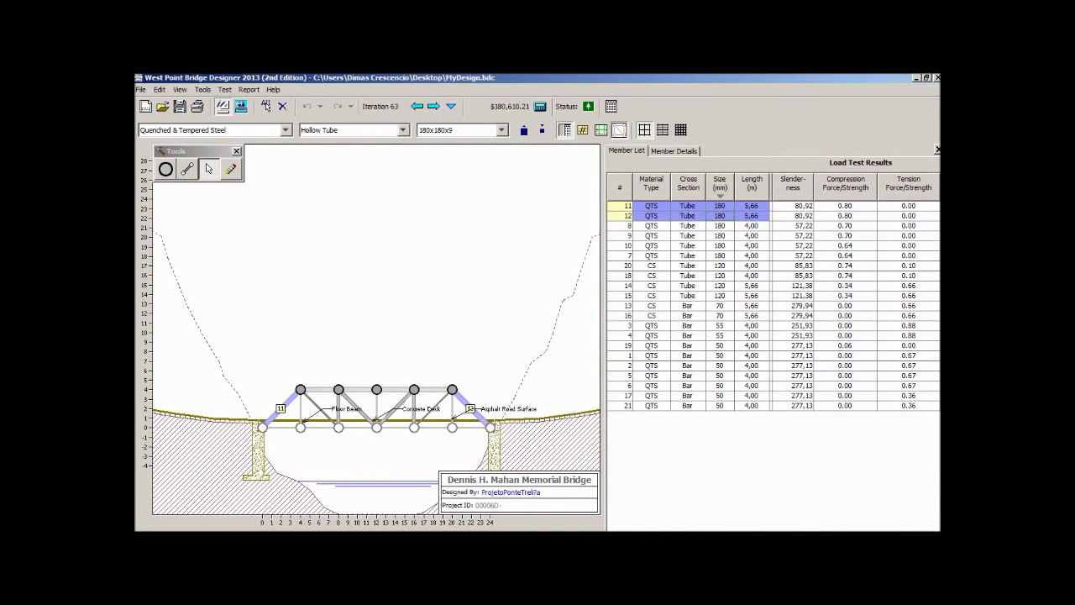
pyautogui.hotkey('shift', 'Down')
pyautogui.hotkey('shift', 'Down')
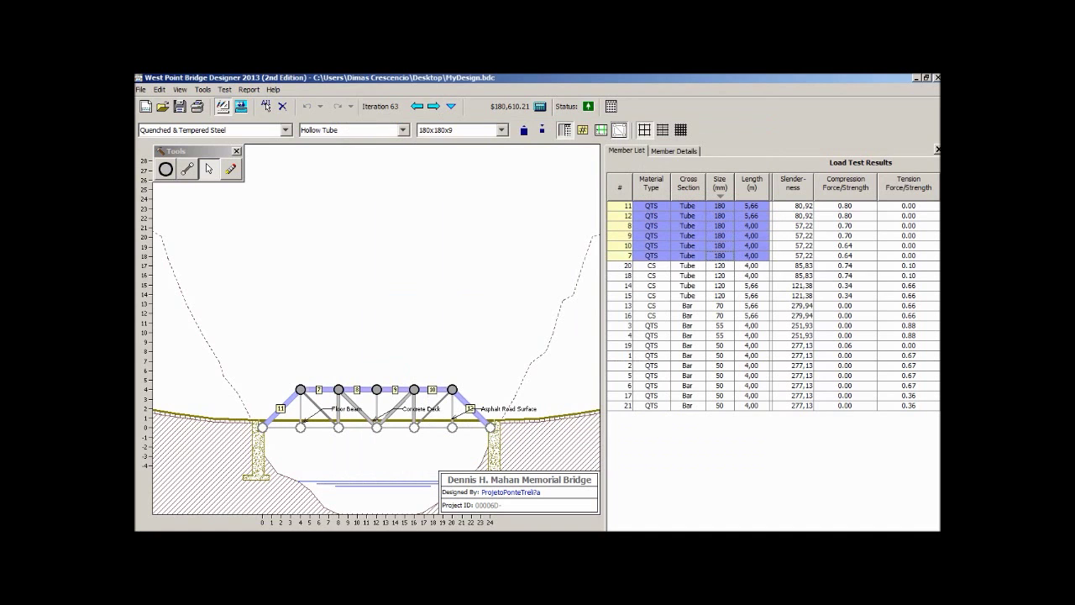
pyautogui.click(542, 130)
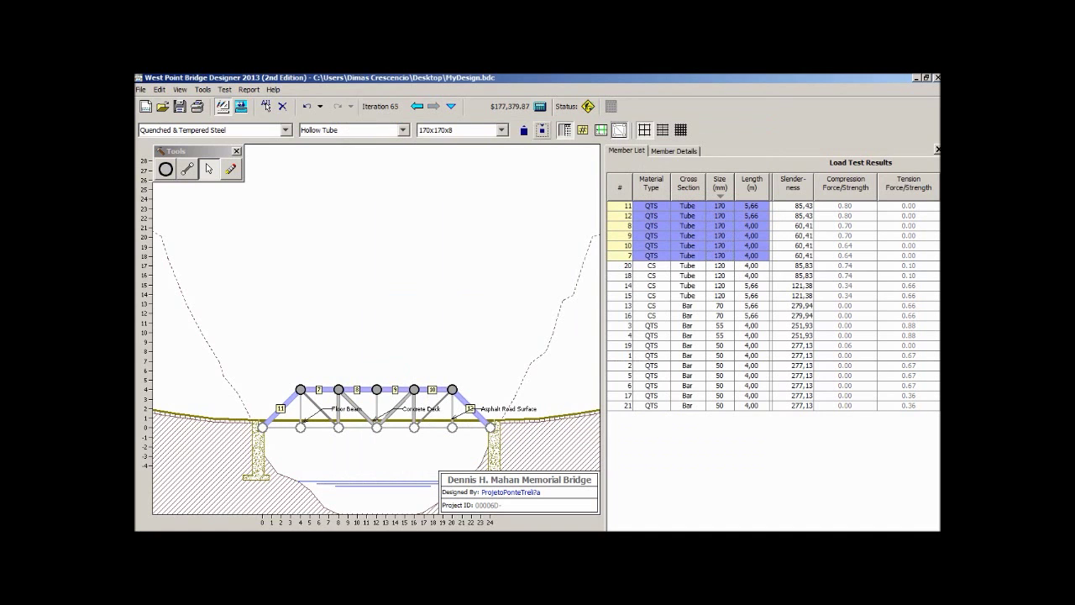
pyautogui.click(225, 89)
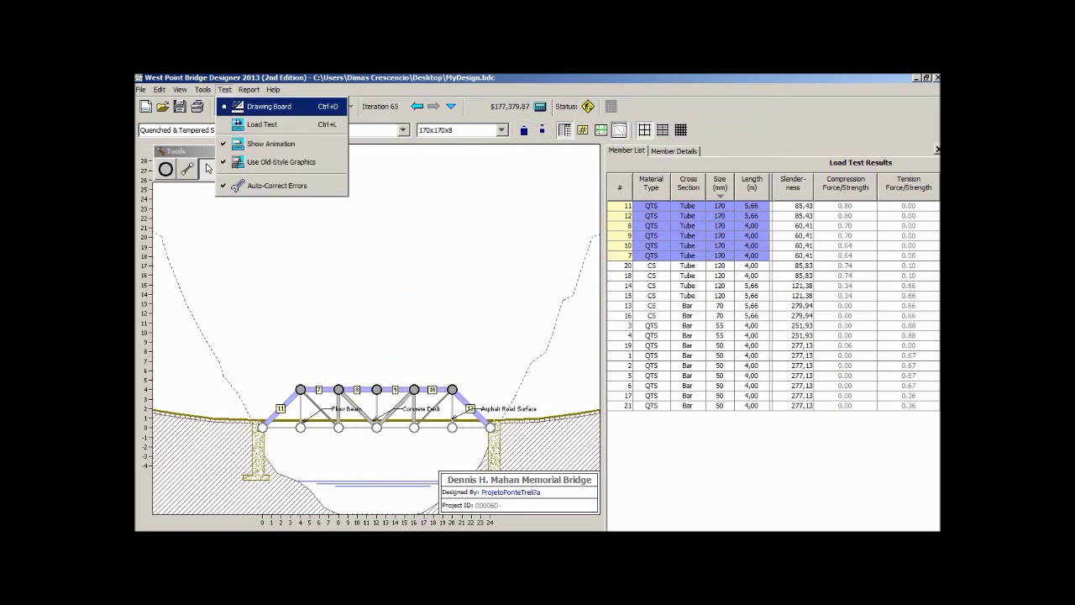
pyautogui.click(252, 119)
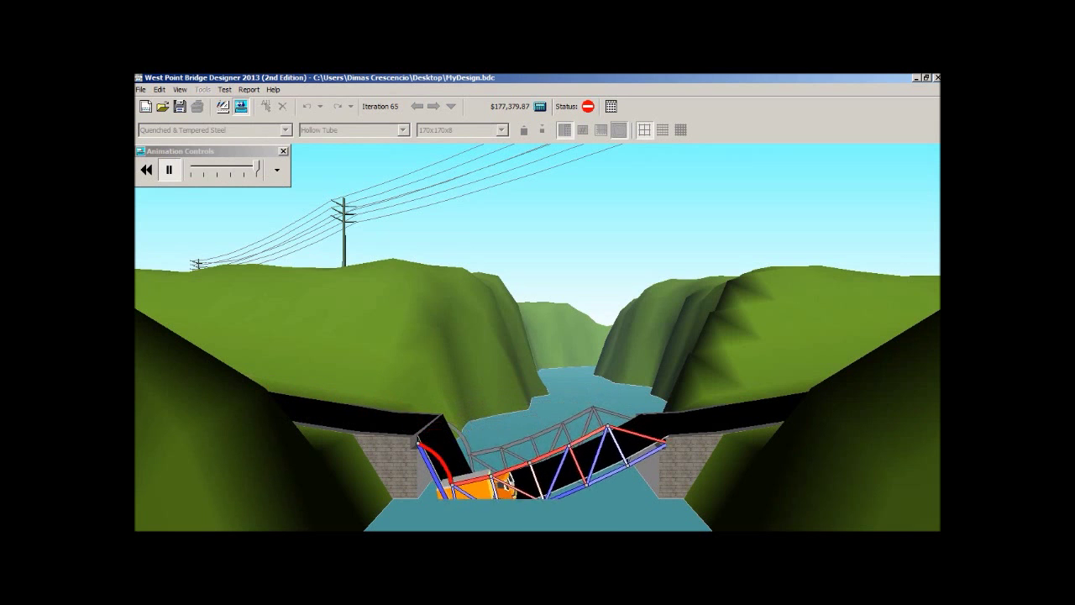
pyautogui.click(225, 89)
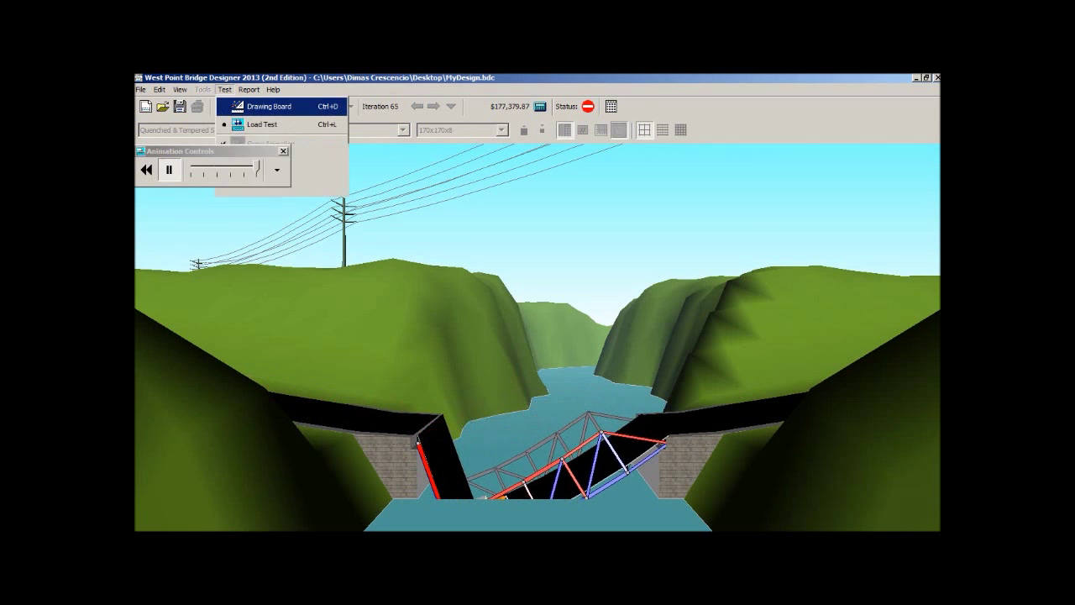
pyautogui.click(244, 106)
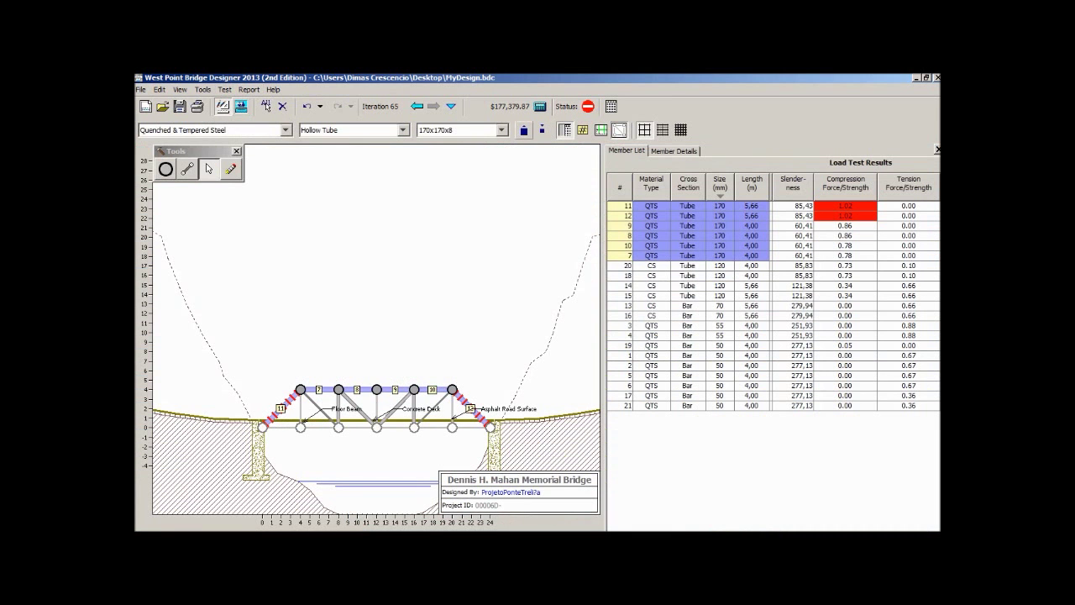
# Increase only end diagonals 11 and 12 to 180x180x9 mm and run the load test before returning to the drawing board
pyautogui.click(524, 129)
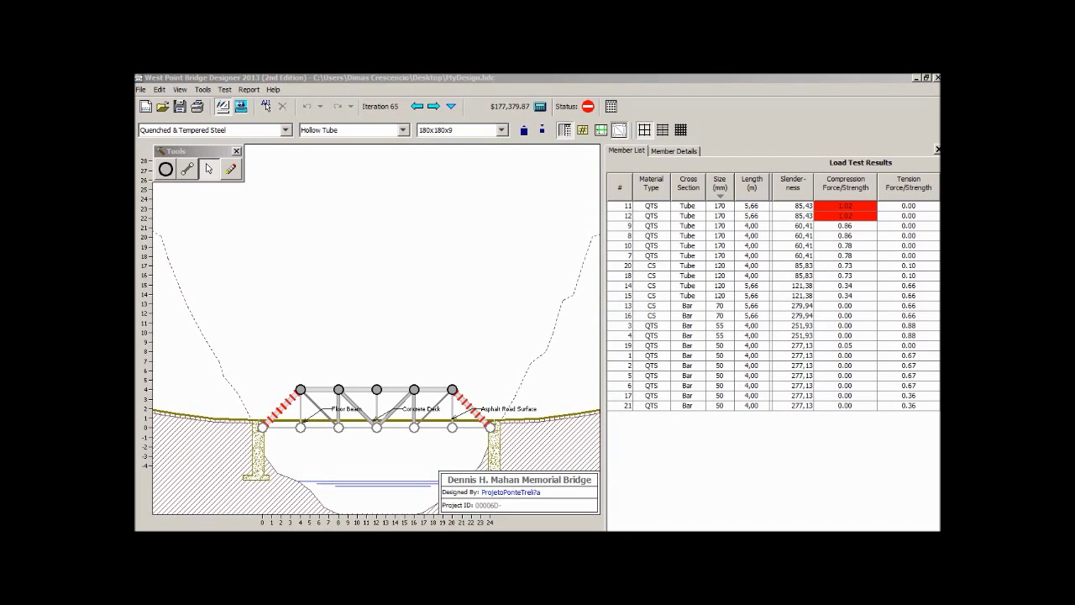
pyautogui.moveTo(720, 206); pyautogui.dragTo(720, 216)
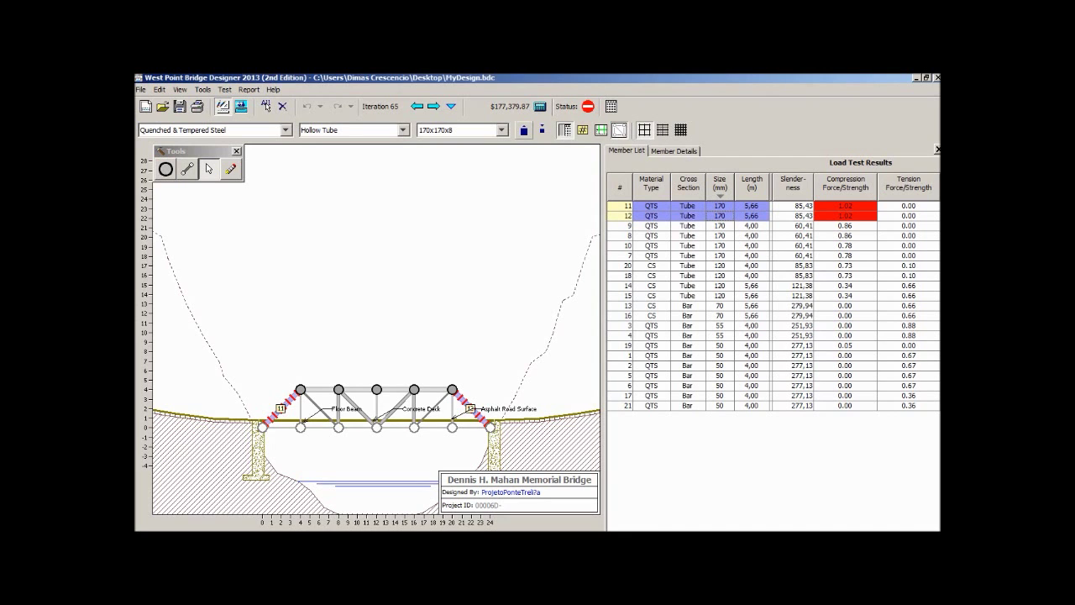
pyautogui.click(525, 131)
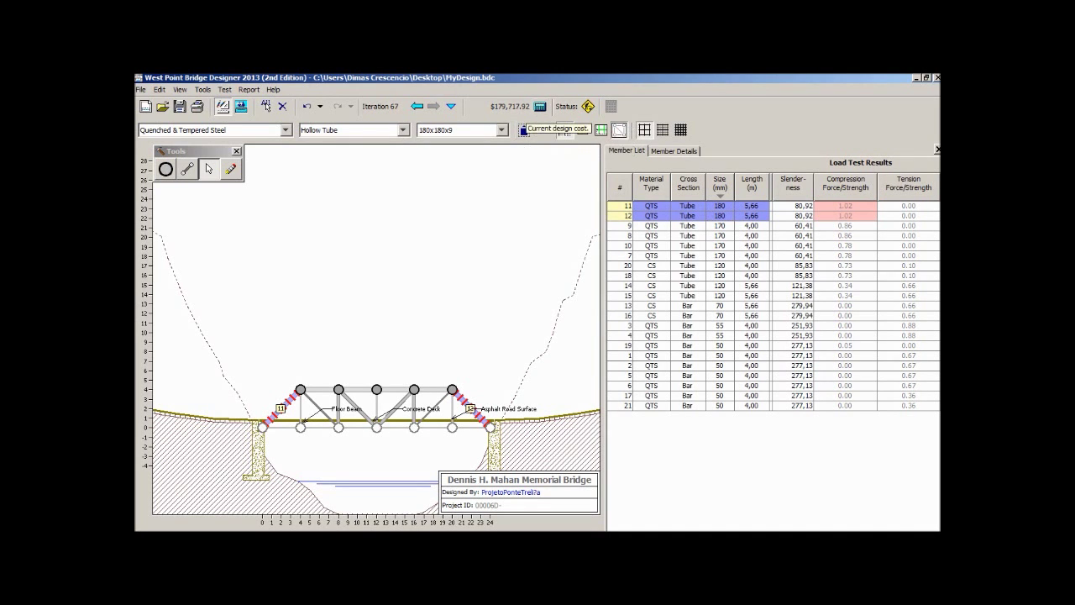
pyautogui.click(224, 89)
pyautogui.click(249, 122)
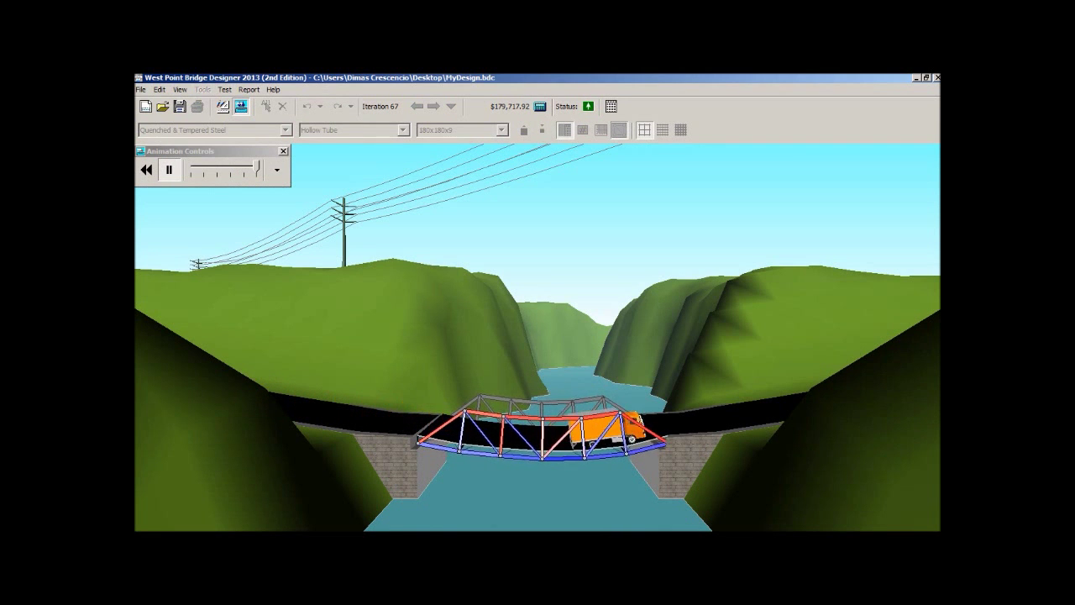
pyautogui.click(224, 89)
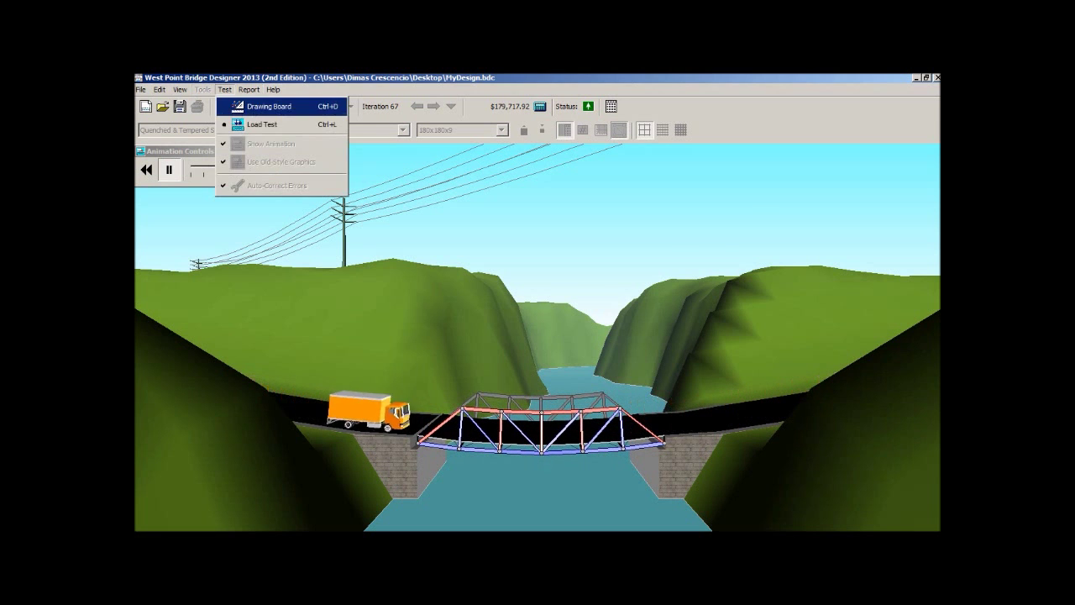
pyautogui.click(268, 106)
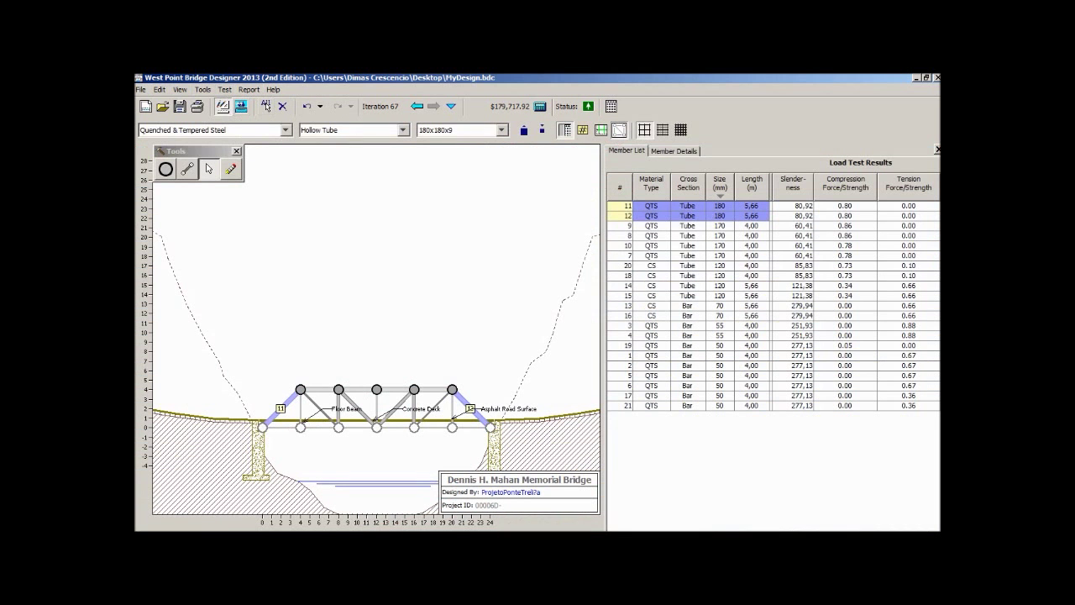
# Reduce top chord tubes 7 to 10 to 160x160x8 mm and run the load test before returning to the drawing board
pyautogui.click(689, 226)
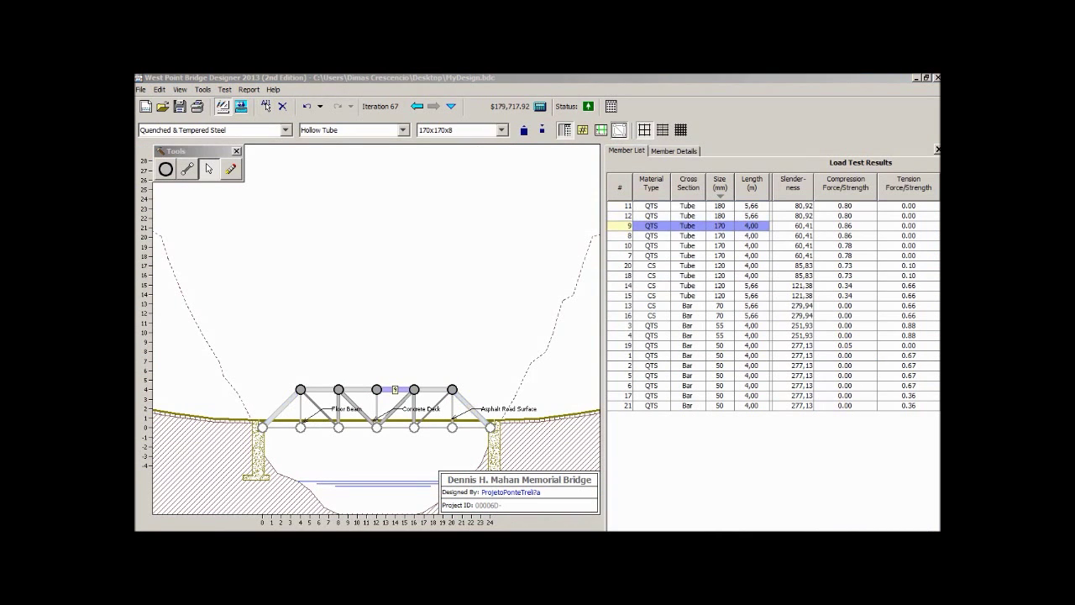
pyautogui.keyDown('ctrl'); pyautogui.click(720, 236); pyautogui.keyUp('ctrl')
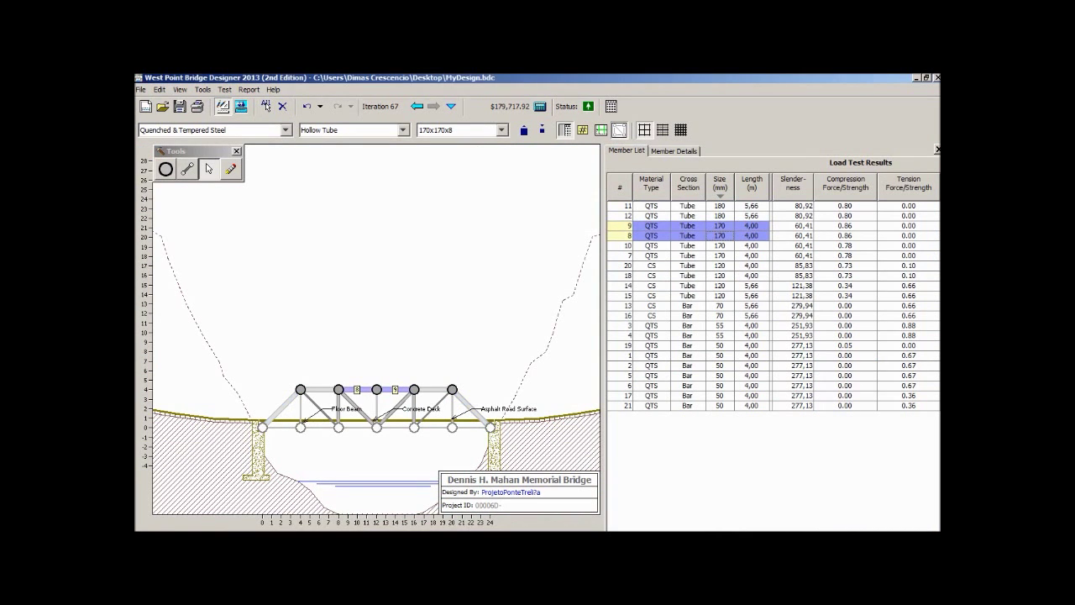
pyautogui.keyDown('ctrl'); pyautogui.click(720, 247); pyautogui.keyUp('ctrl')
pyautogui.keyDown('ctrl'); pyautogui.click(720, 256); pyautogui.keyUp('ctrl')
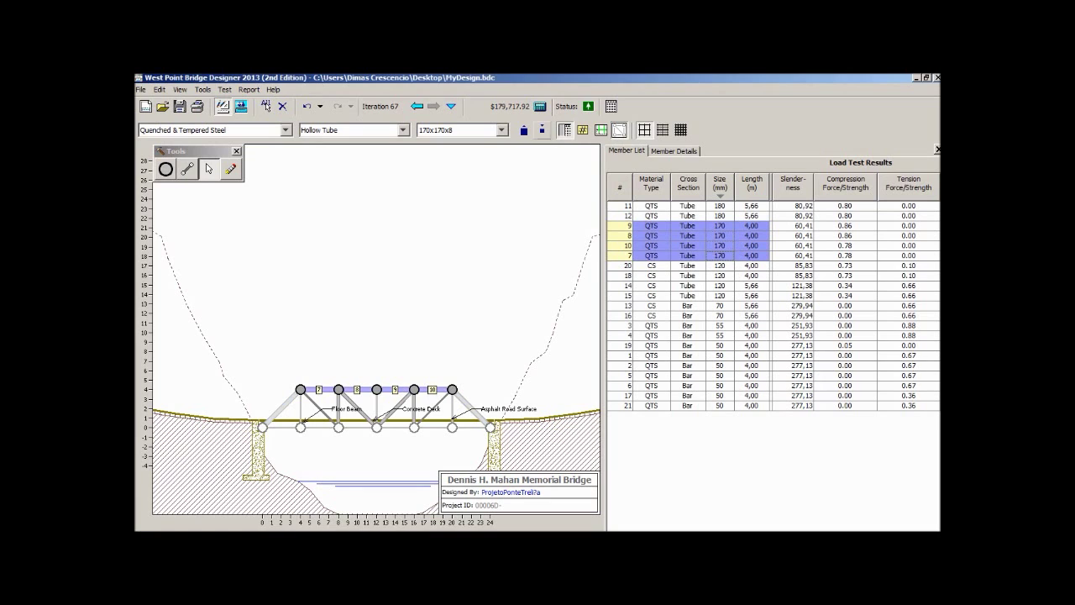
pyautogui.click(542, 130)
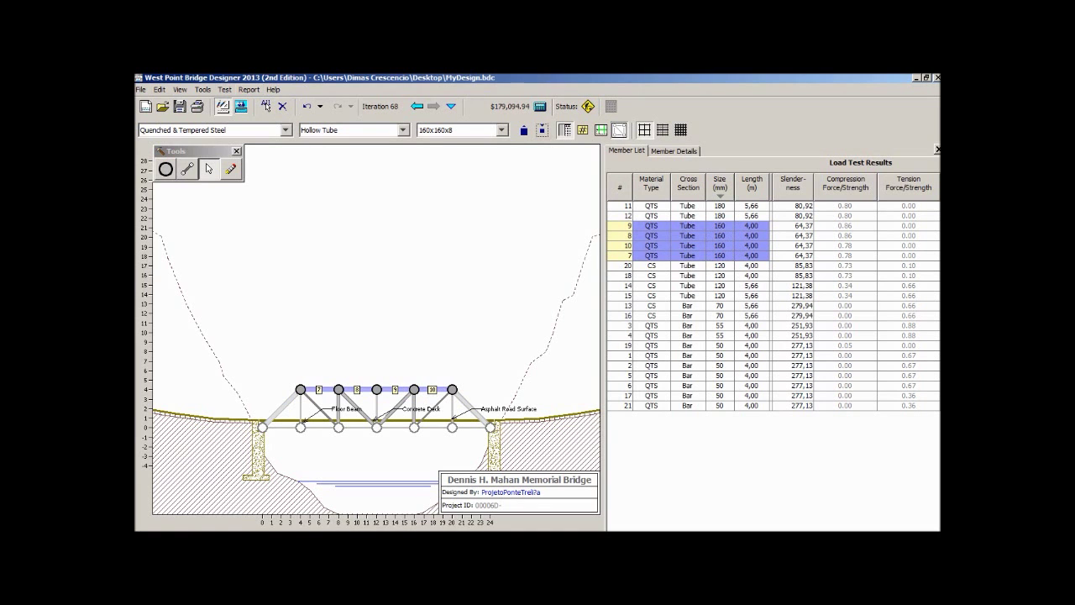
pyautogui.click(248, 90)
pyautogui.moveTo(226, 90)
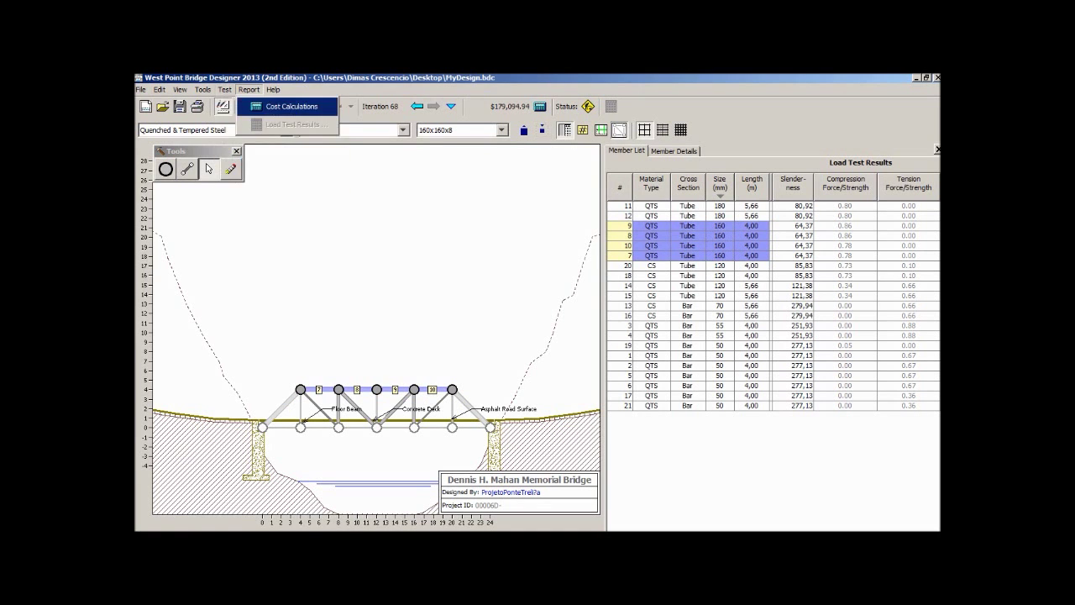
pyautogui.click(263, 124)
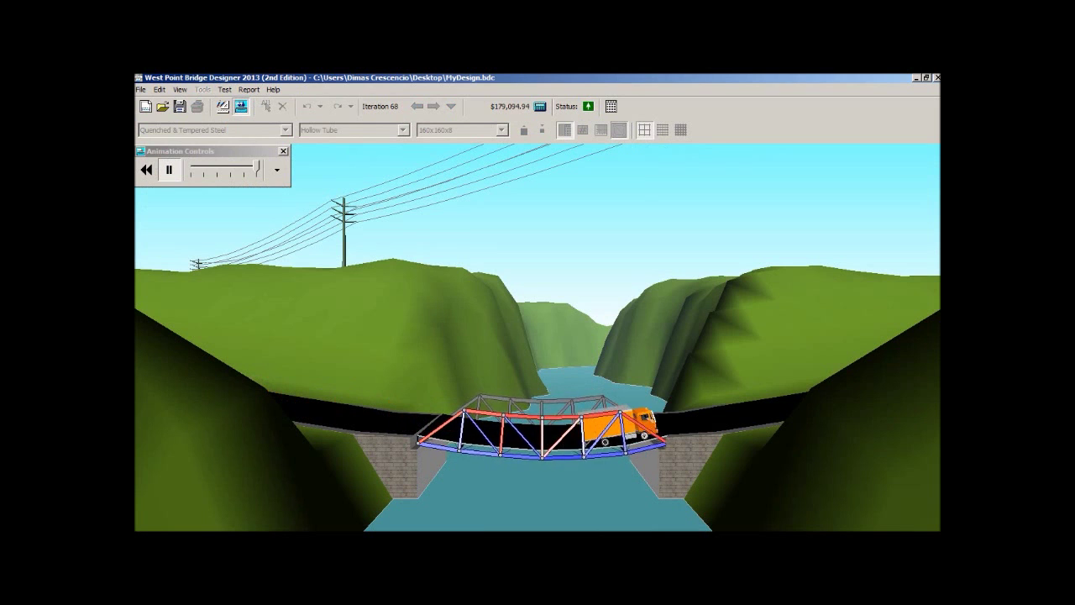
pyautogui.click(224, 89)
pyautogui.click(256, 106)
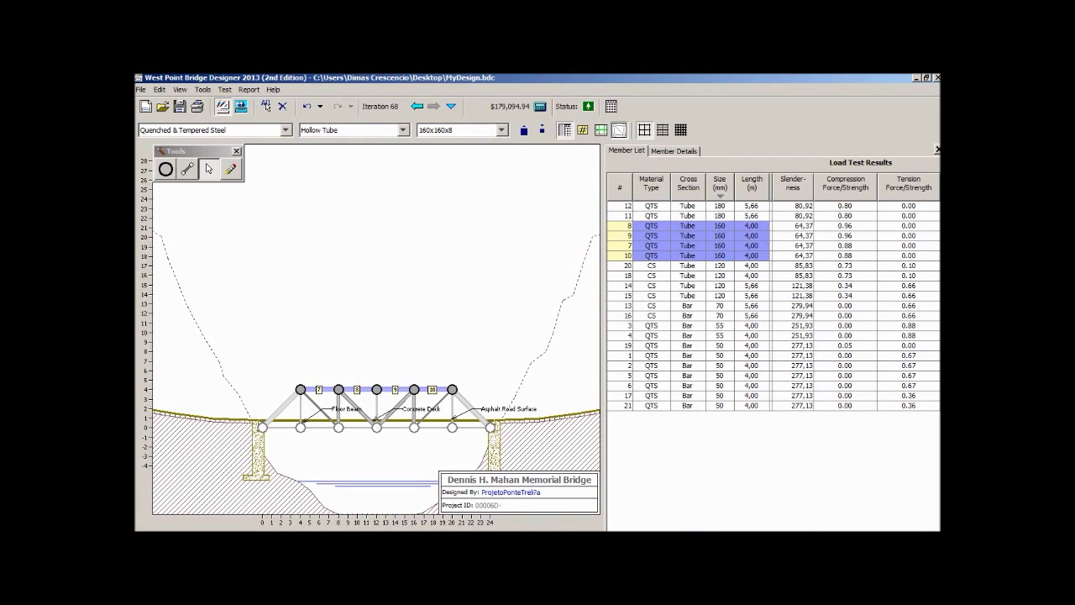
# Examine the compression force/strength ratios of top chord tubes 7 to 10 in the load test results
pyautogui.click(845, 226)
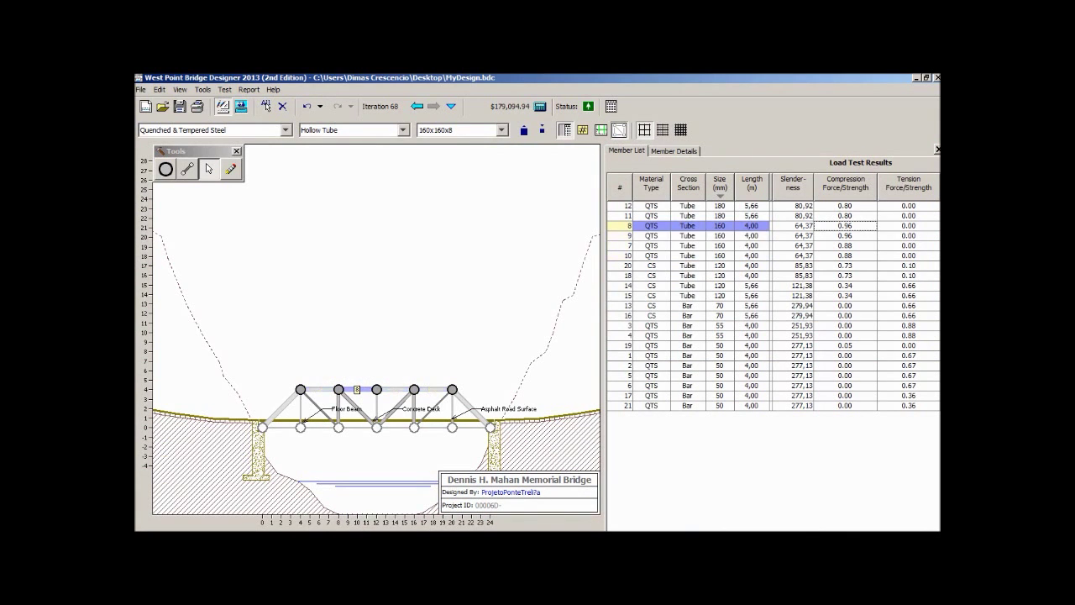
pyautogui.press('Down')
pyautogui.press('Down')
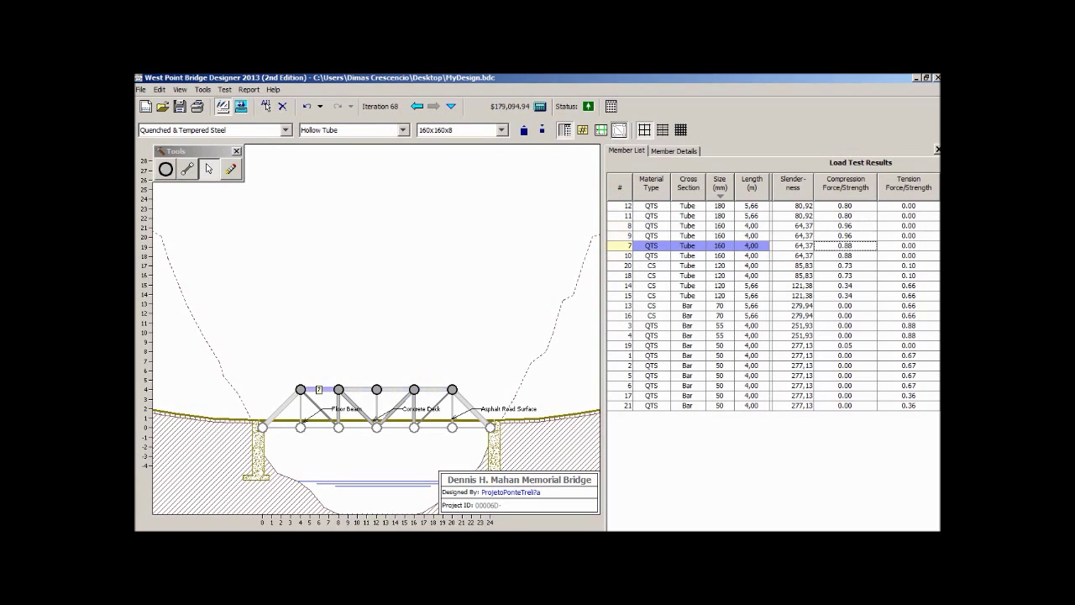
pyautogui.press('Down')
pyautogui.click(752, 226)
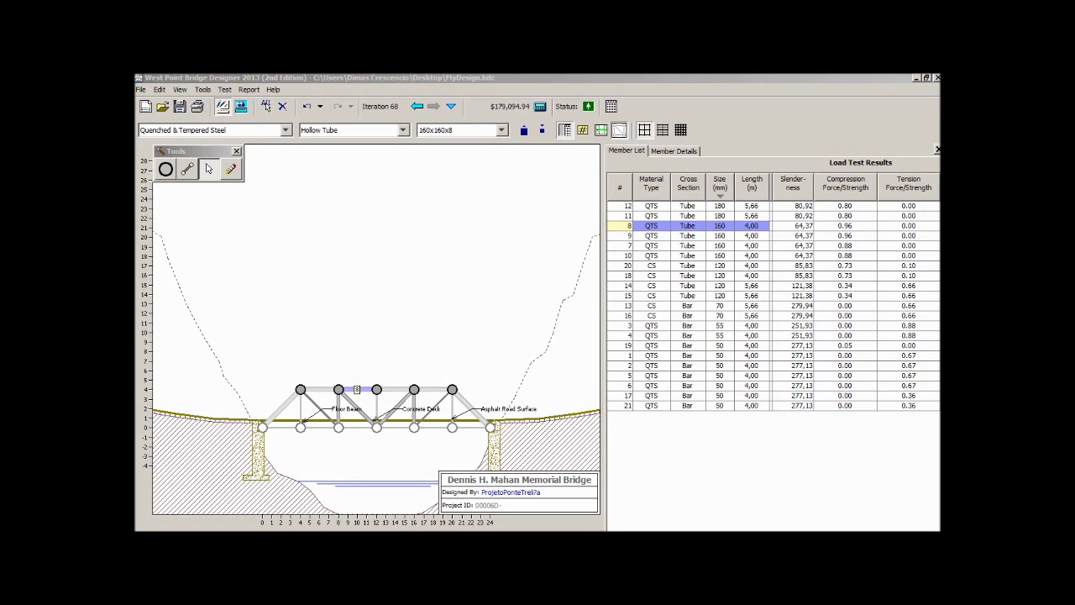
pyautogui.click(432, 389)
# Change the material of tubes 14, 15, 18 and 20 to Quenched & Tempered Steel
pyautogui.click(338, 408)
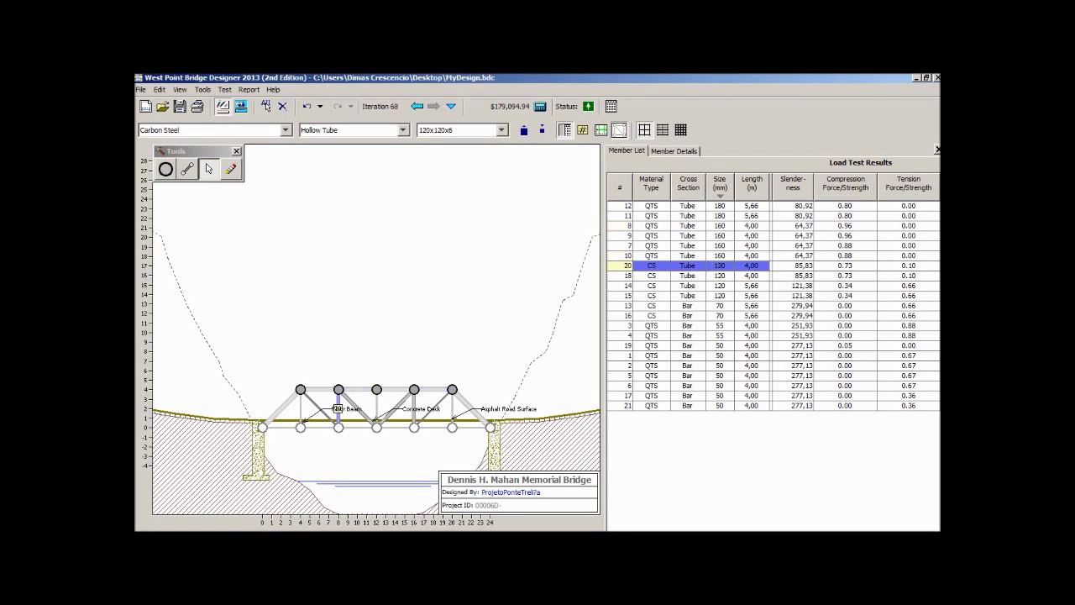
pyautogui.keyDown('ctrl'); pyautogui.click(414, 408); pyautogui.keyUp('ctrl')
pyautogui.keyDown('ctrl'); pyautogui.click(357, 409); pyautogui.keyUp('ctrl')
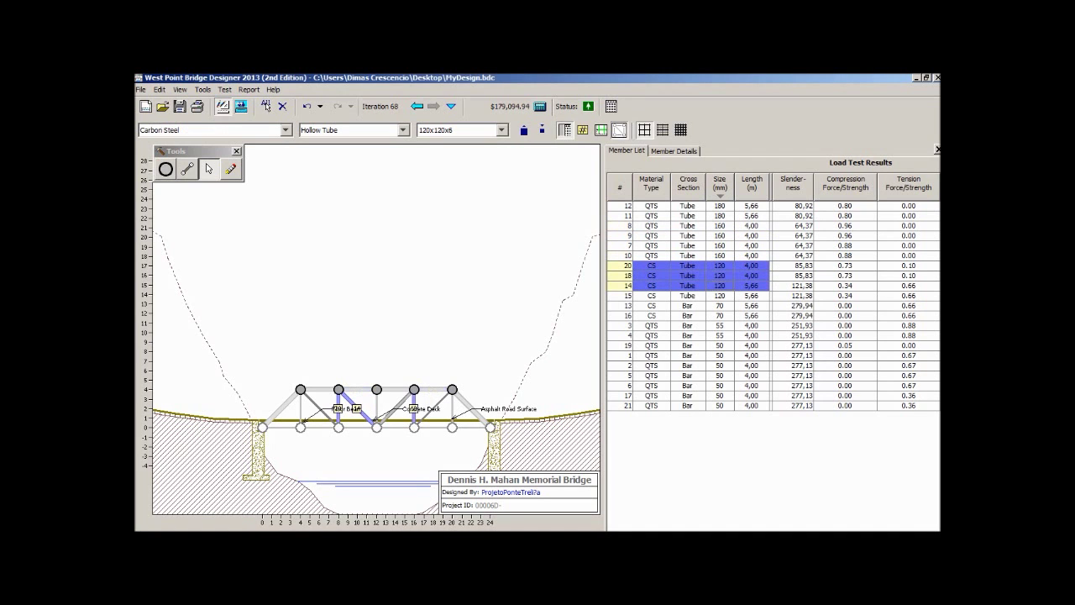
pyautogui.keyDown('ctrl'); pyautogui.click(394, 410); pyautogui.keyUp('ctrl')
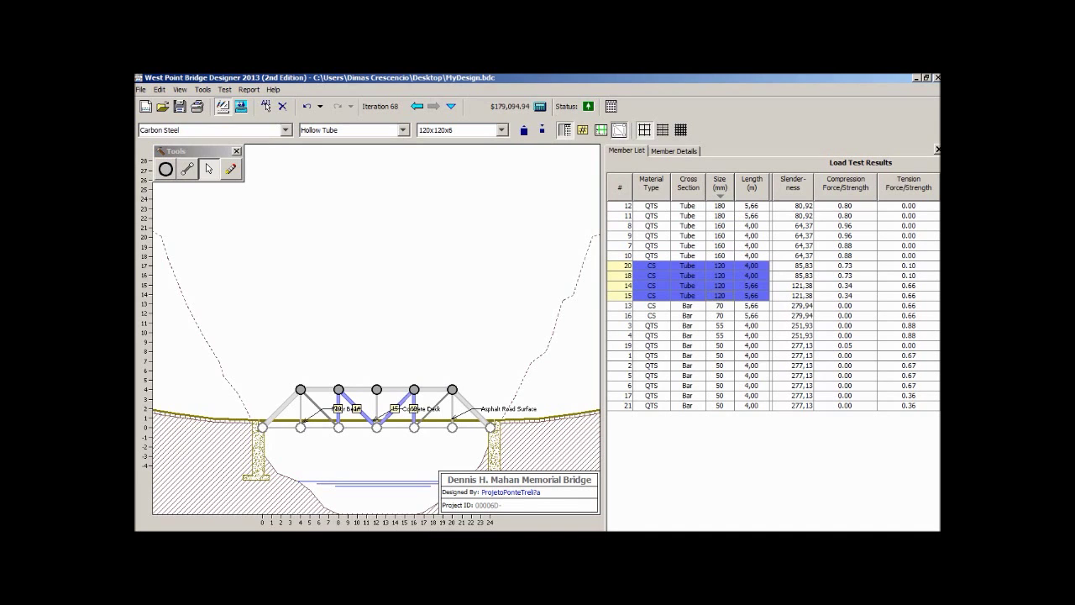
pyautogui.click(285, 130)
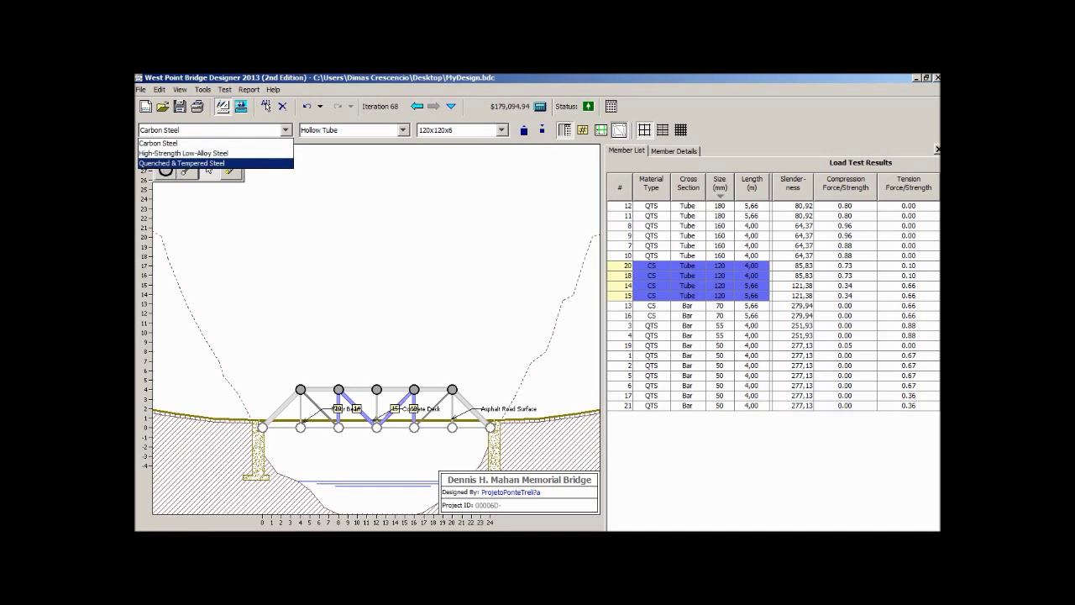
pyautogui.click(182, 164)
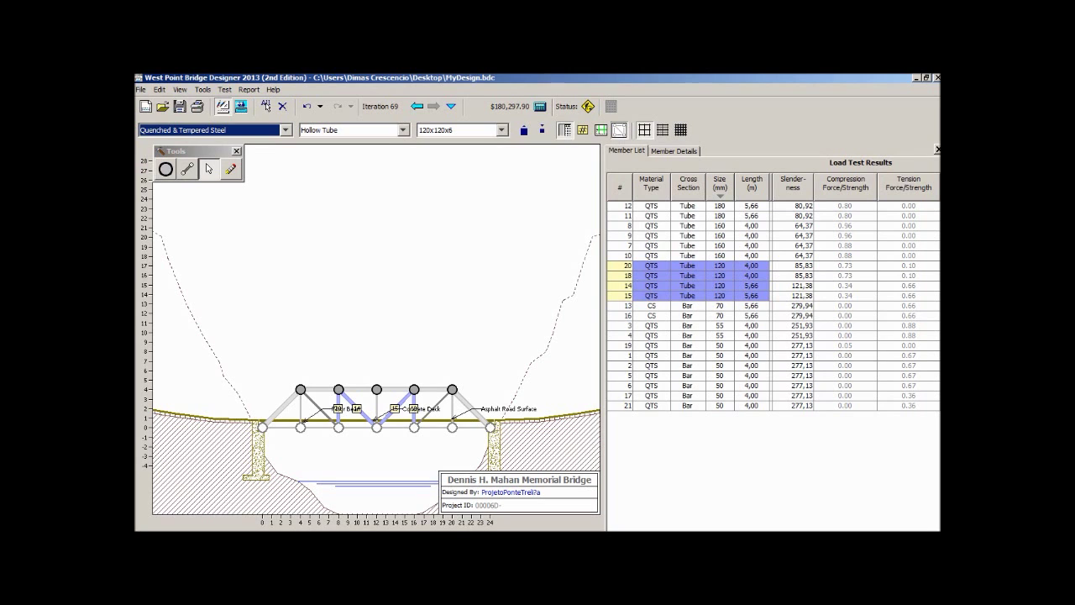
# Reduce tubes 14, 15, 18 and 20 to 110x110x5 mm and run the load test before returning to the drawing board
pyautogui.click(542, 130)
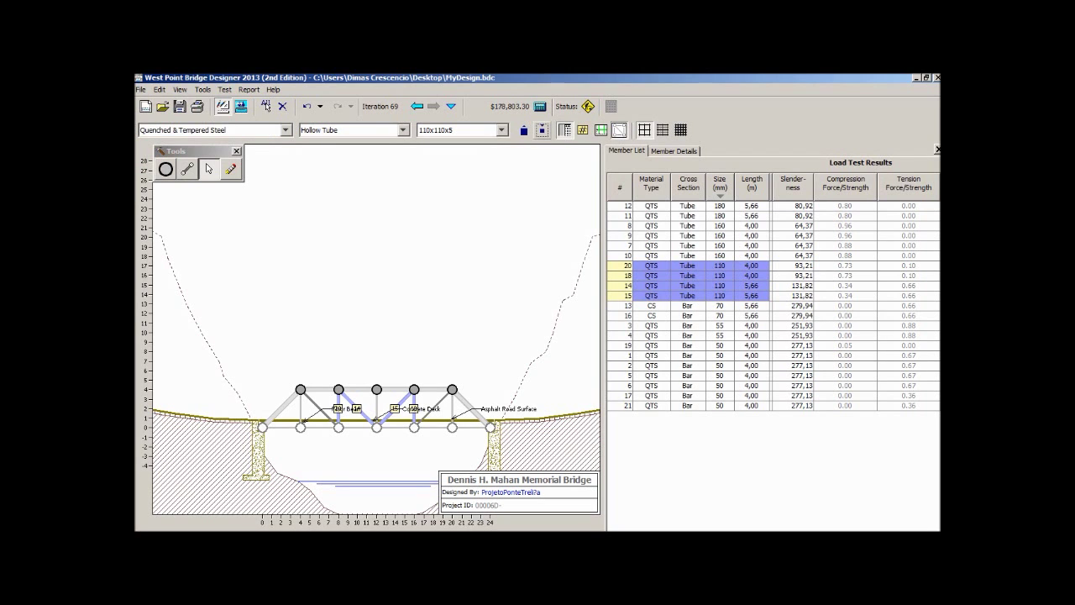
pyautogui.click(542, 129)
pyautogui.click(523, 130)
pyautogui.click(224, 89)
pyautogui.click(262, 125)
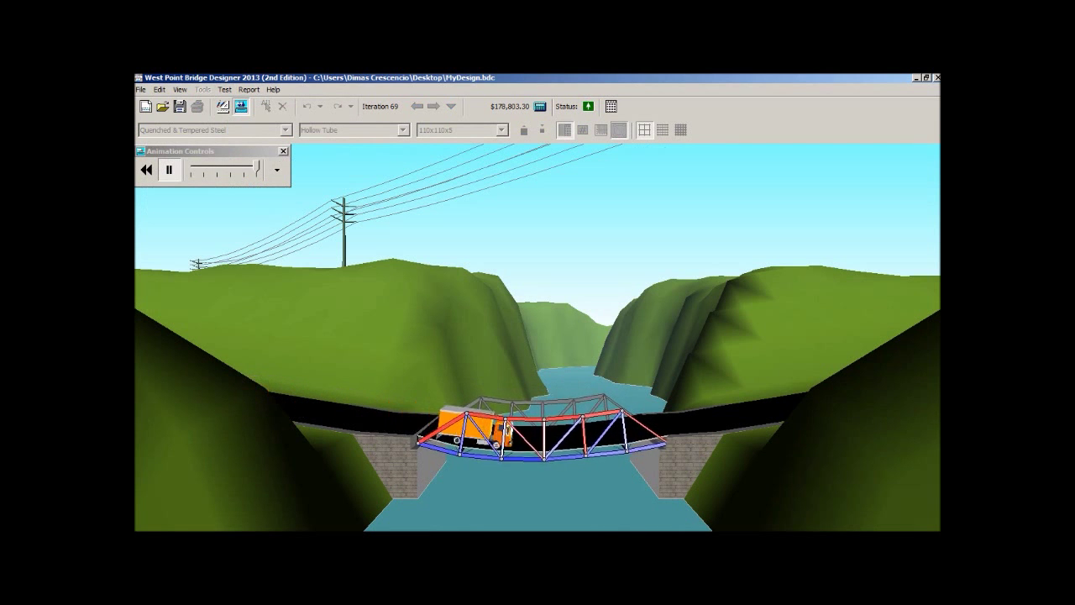
pyautogui.click(224, 89)
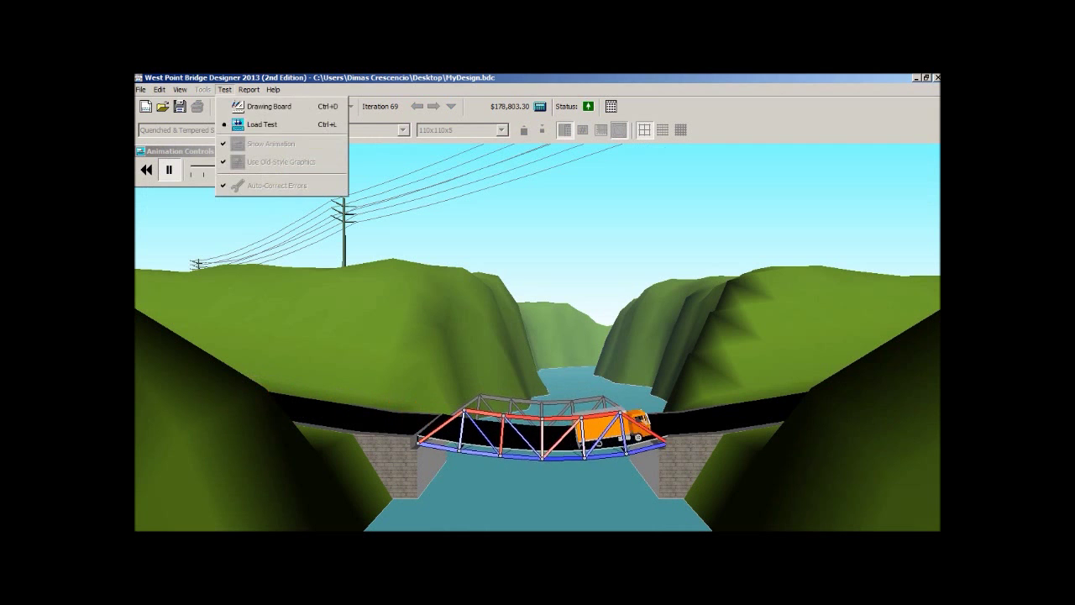
pyautogui.click(269, 106)
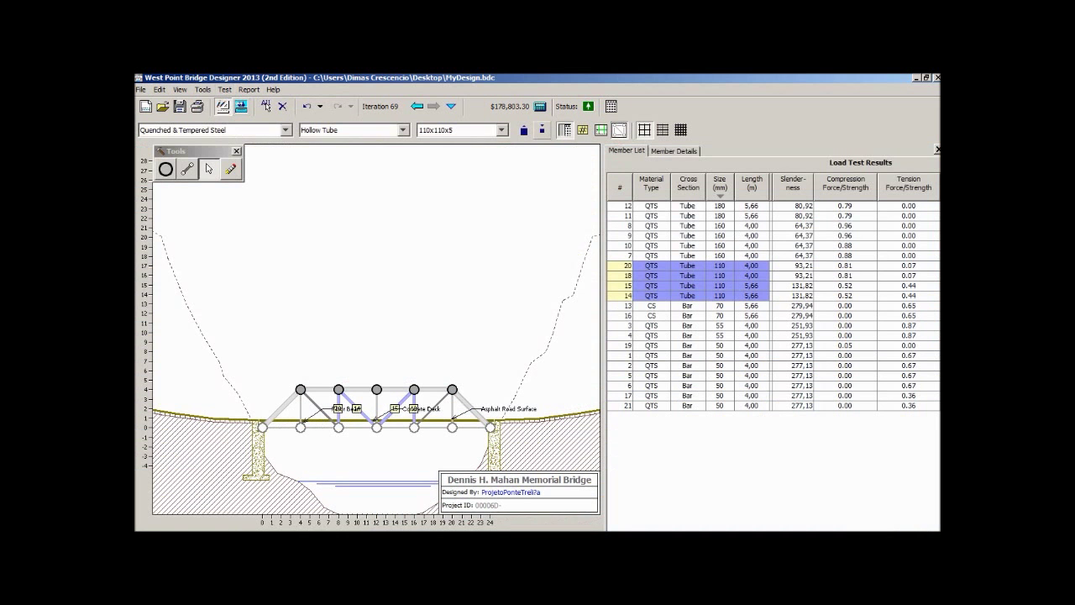
# Reduce tubes 14, 15, 18 and 20 to 100x100x5 mm and run the load test
pyautogui.click(542, 131)
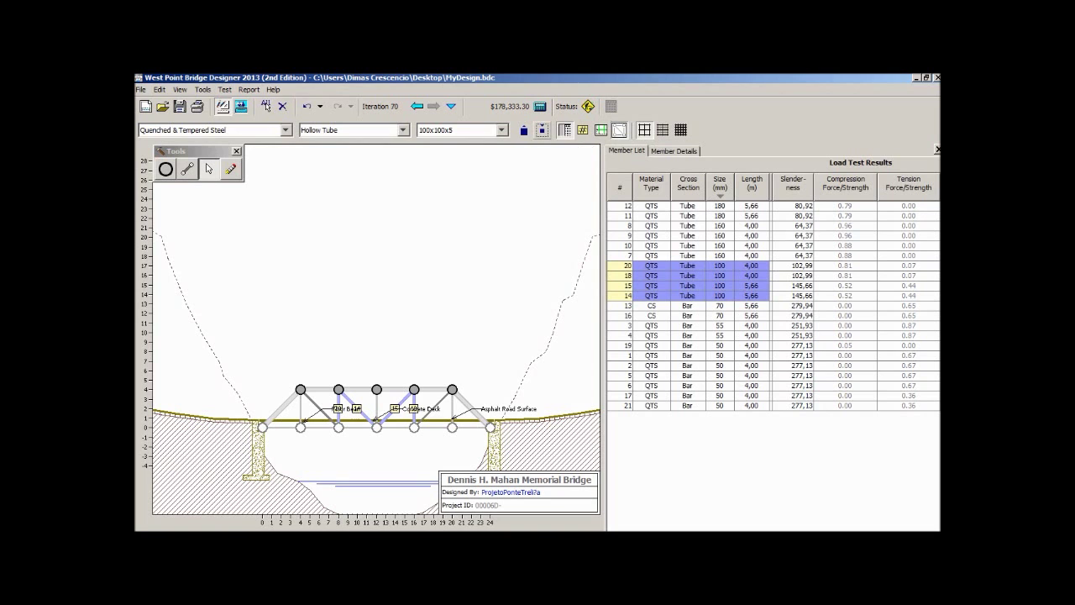
pyautogui.click(224, 89)
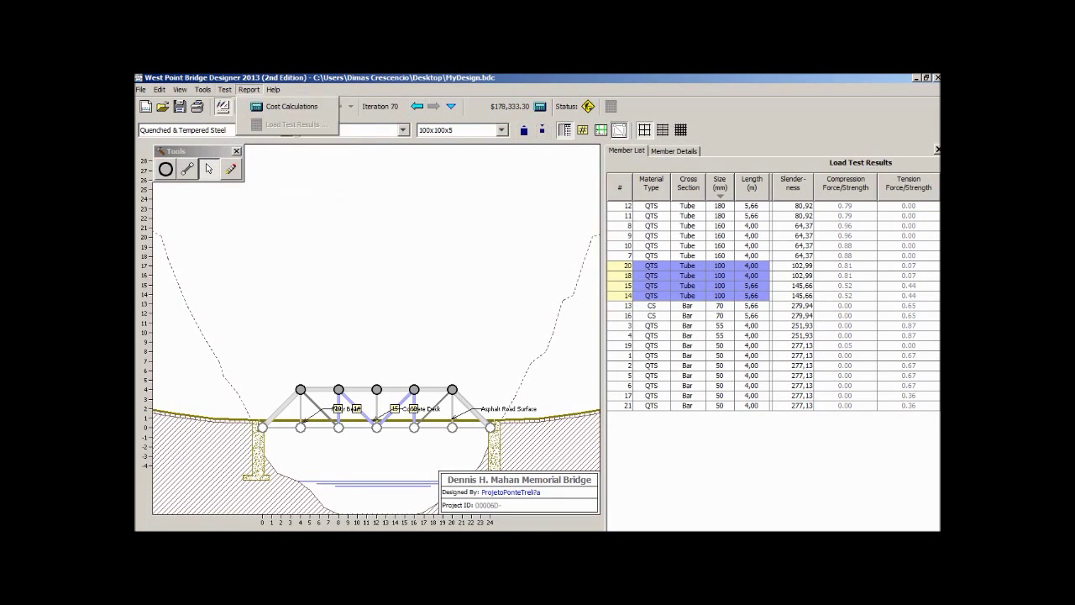
pyautogui.click(262, 123)
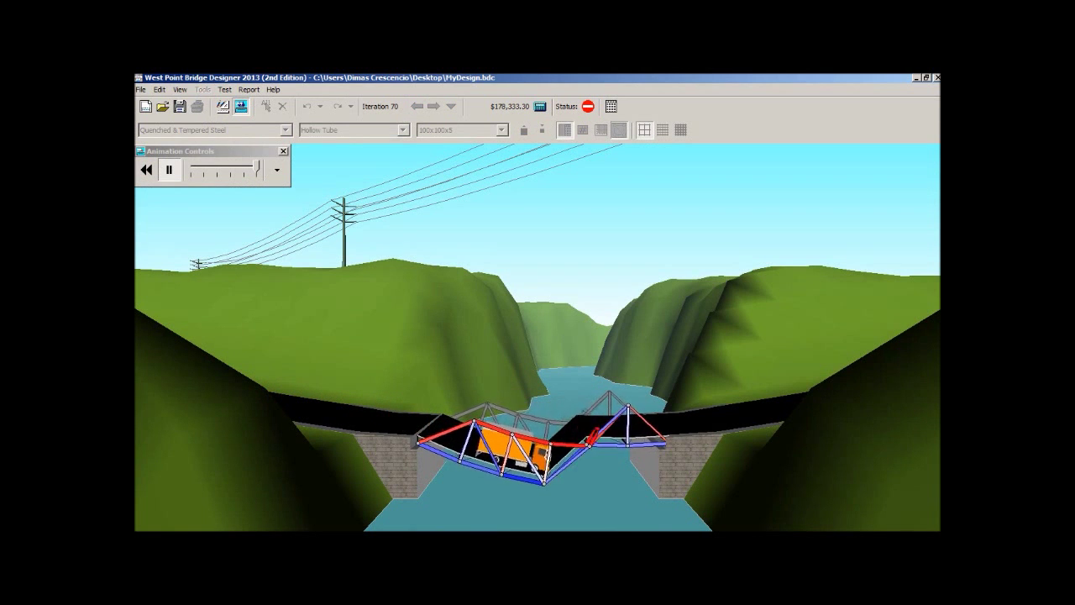
# Return to the drawing board, set tubes 14, 15, 18 and 20 to 110x110x5 mm and rerun the load test
pyautogui.click(224, 89)
pyautogui.click(252, 106)
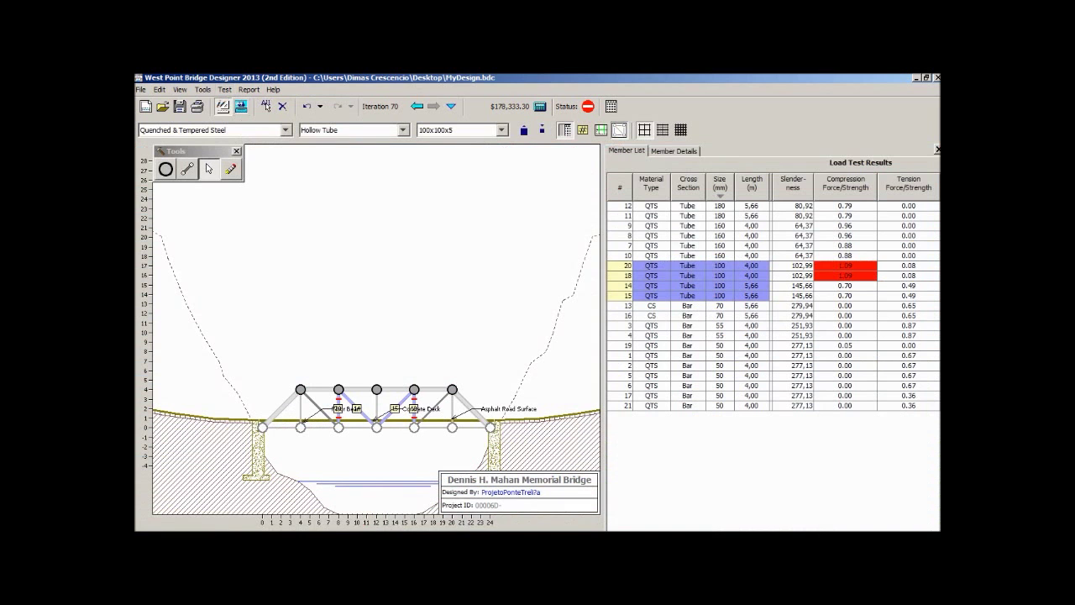
pyautogui.click(524, 130)
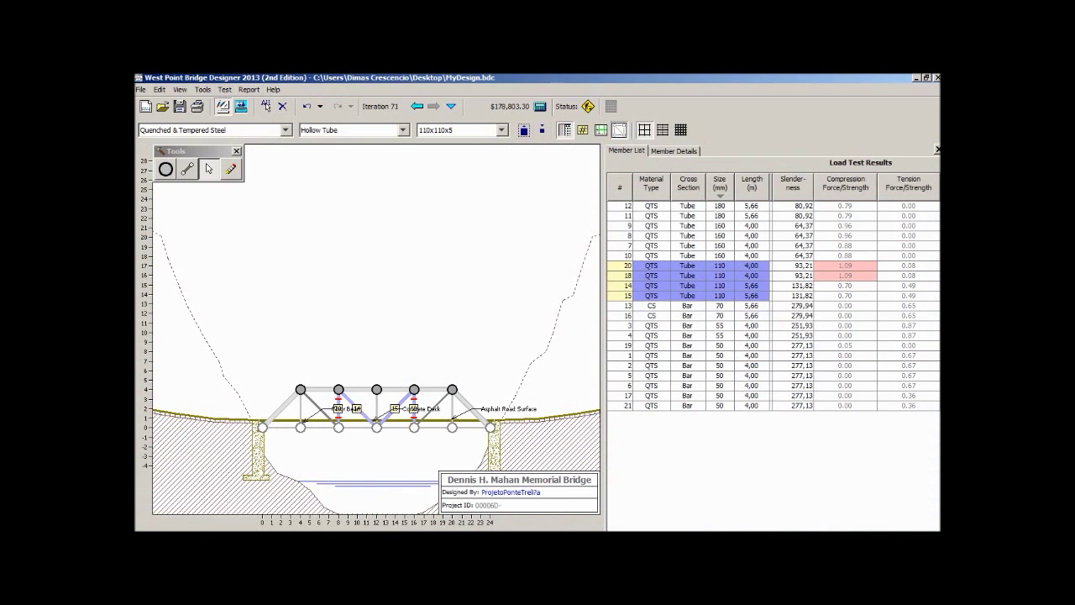
pyautogui.click(224, 89)
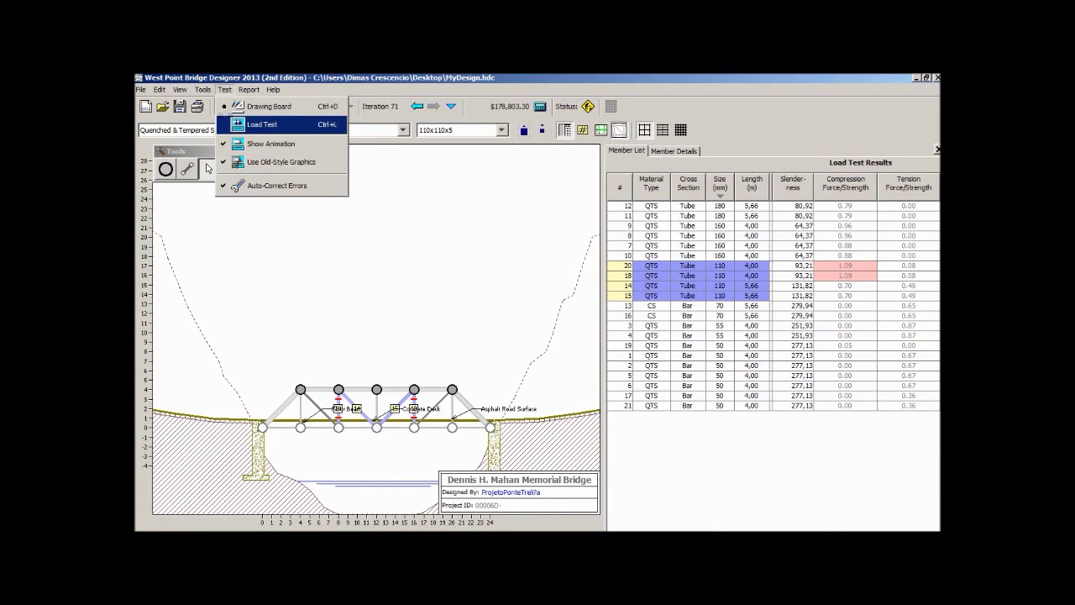
pyautogui.click(252, 123)
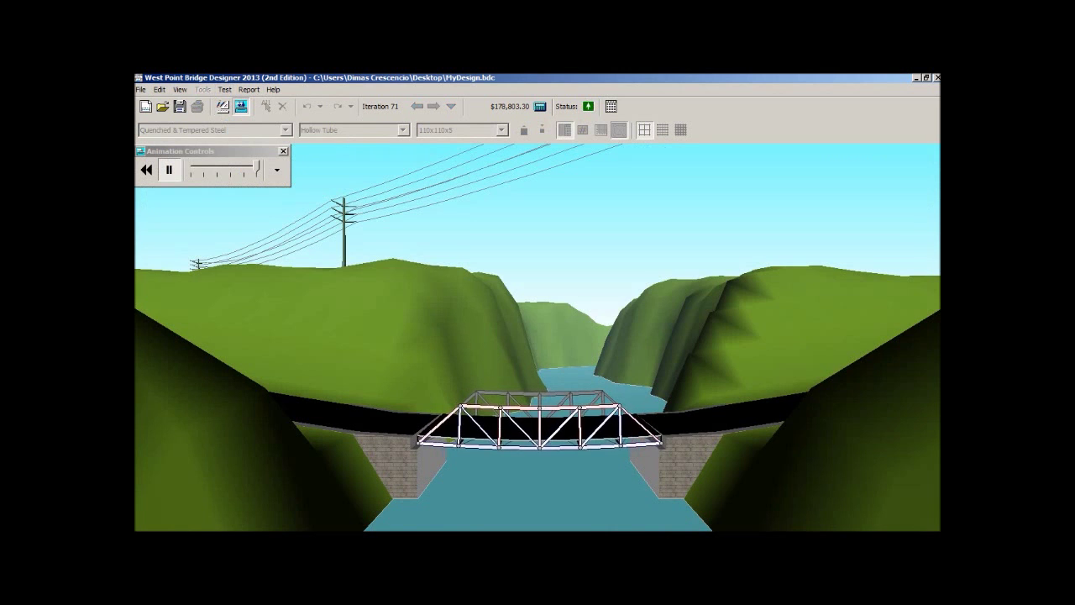
pyautogui.click(224, 89)
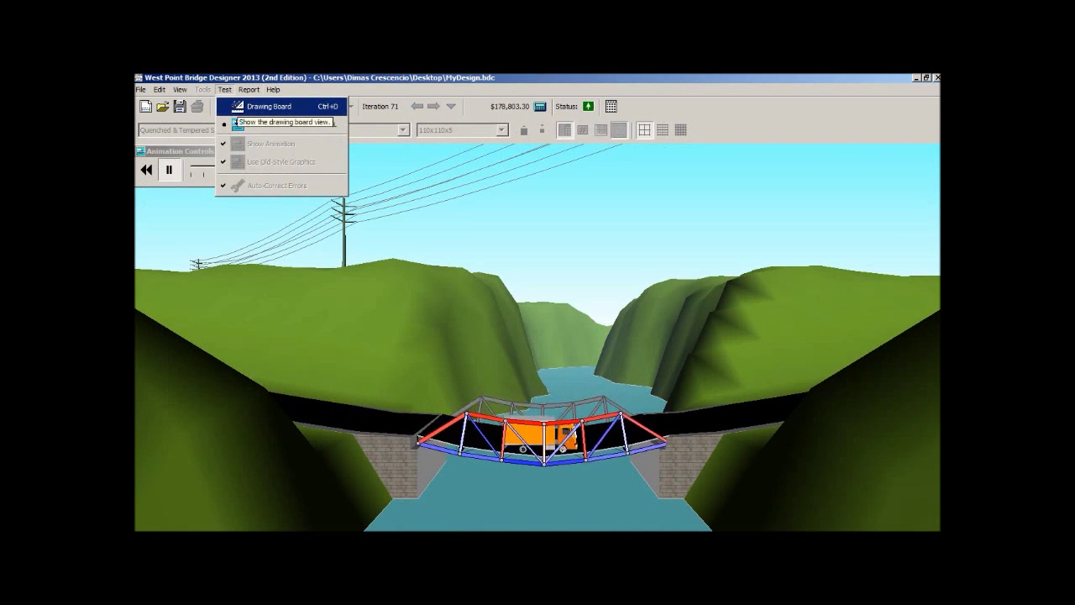
pyautogui.click(238, 106)
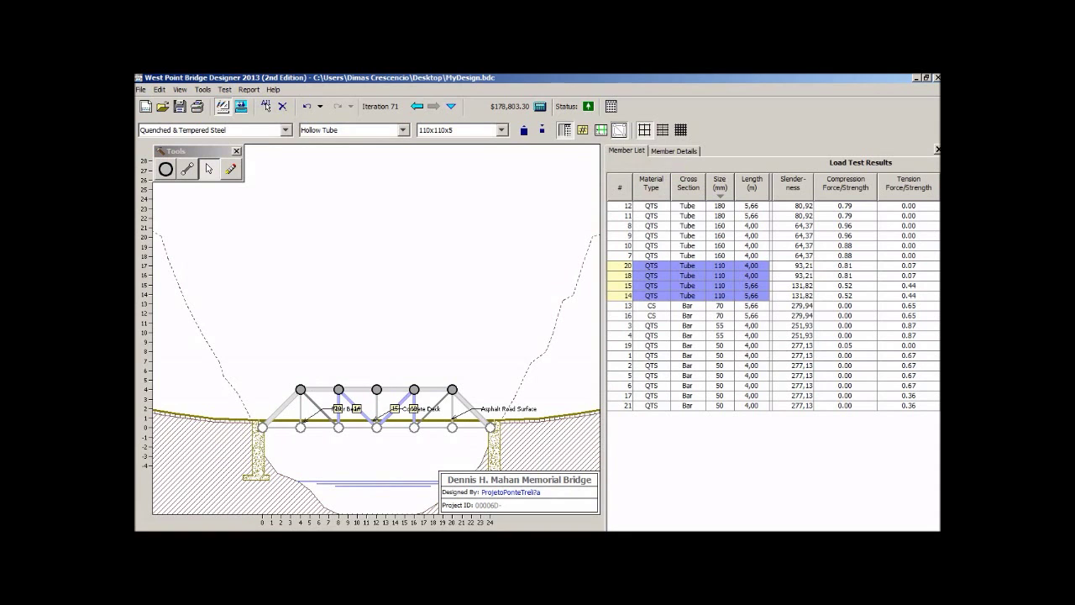
# Try reducing only diagonal tubes 14 and 15 to 100x100x5 mm, and restore them to 110x110x5 mm
pyautogui.moveTo(845, 285); pyautogui.dragTo(846, 296)
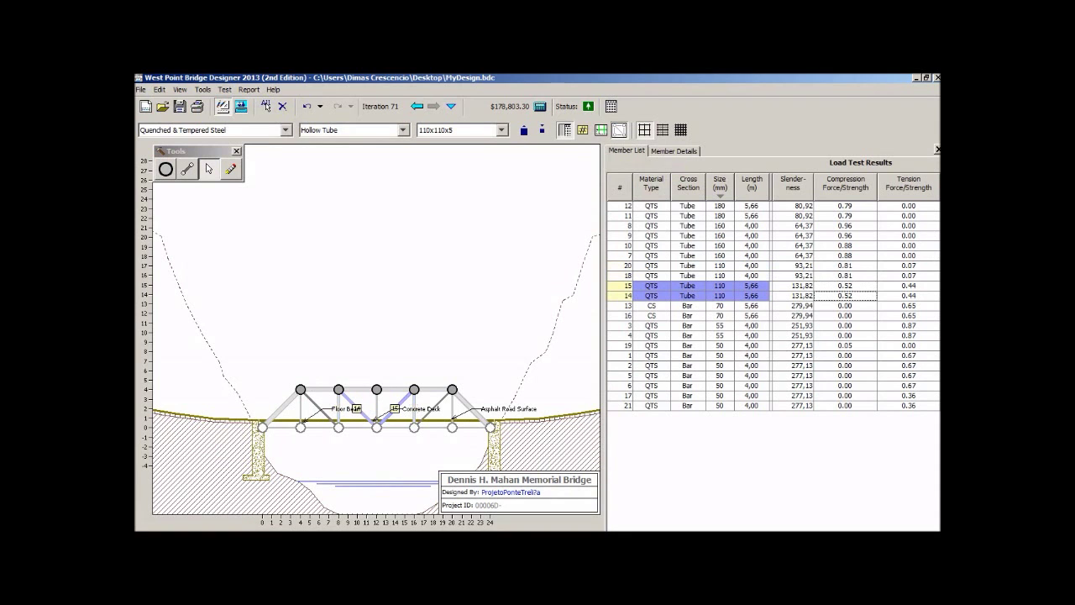
pyautogui.click(542, 129)
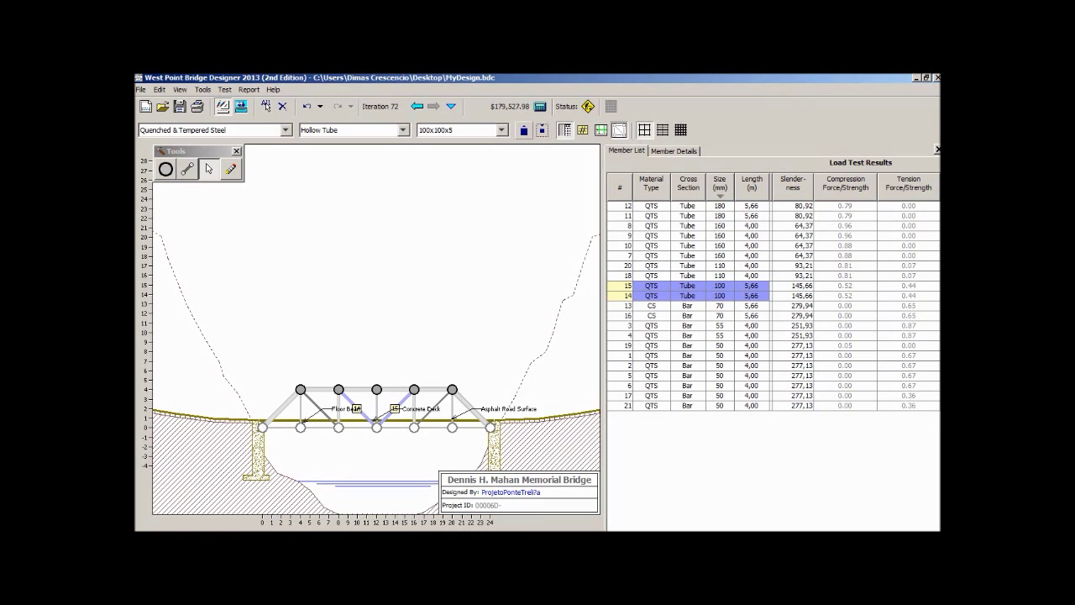
pyautogui.click(523, 129)
pyautogui.click(414, 405)
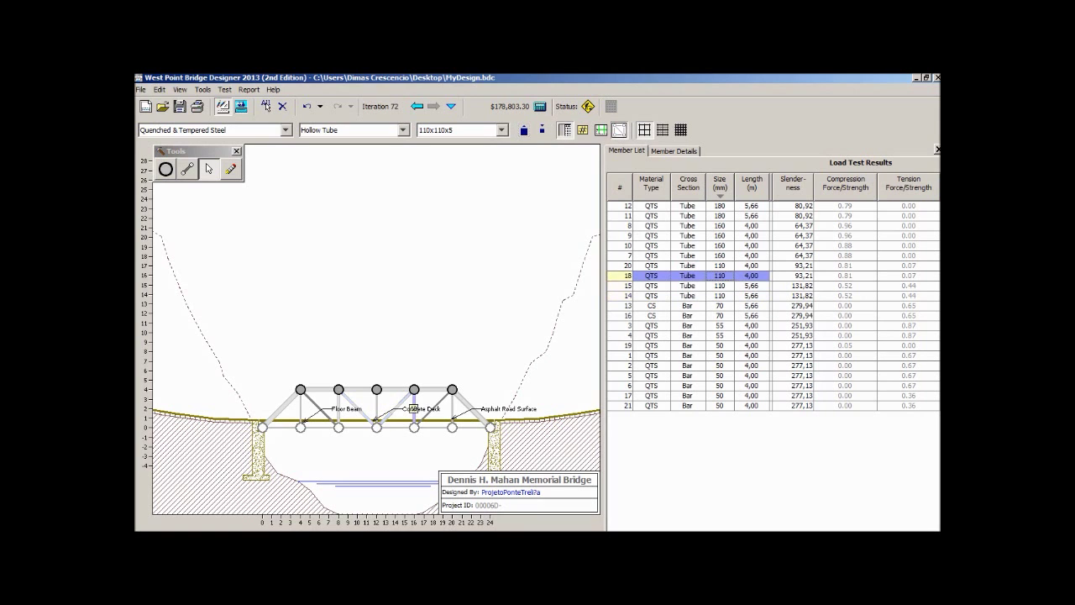
pyautogui.click(338, 409)
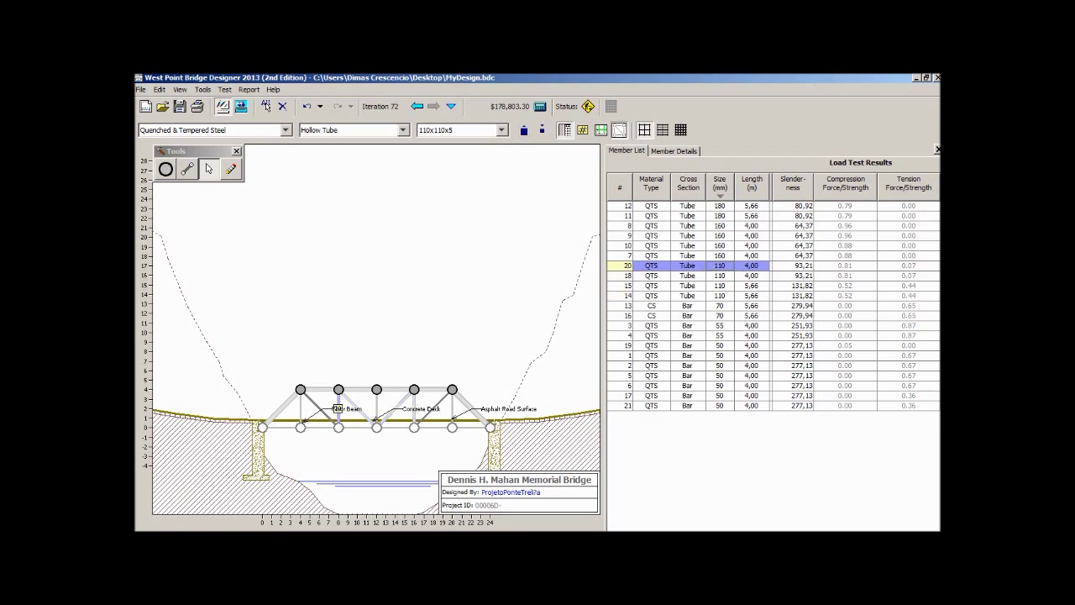
# Try Quenched & Tempered Steel on diagonal bars 13 and 16, testing 65x65 mm before restoring 70x70 mm
pyautogui.click(318, 408)
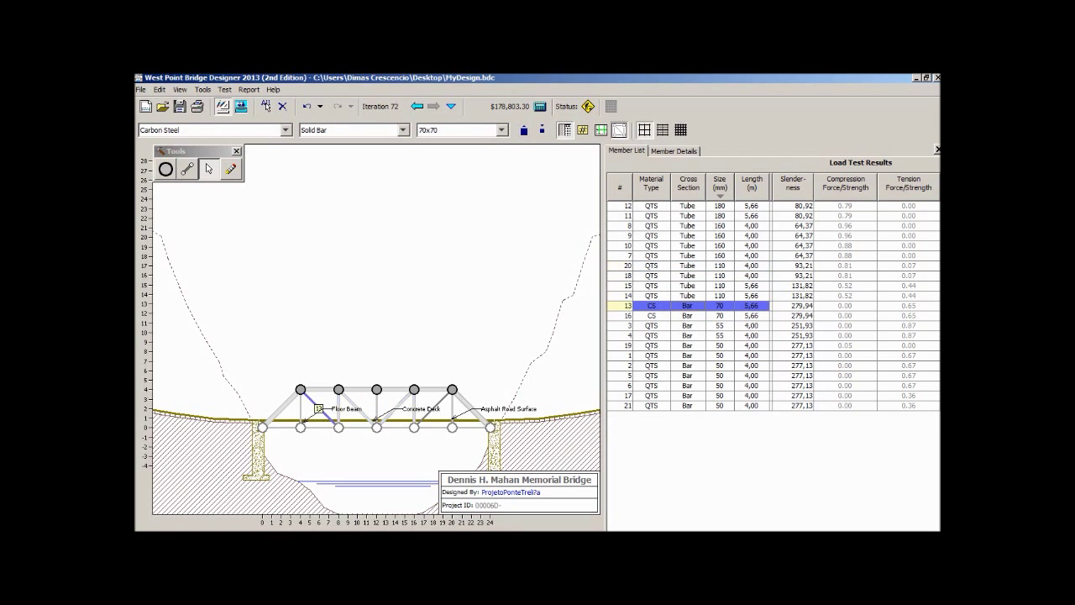
pyautogui.keyDown('ctrl'); pyautogui.click(433, 408); pyautogui.keyUp('ctrl')
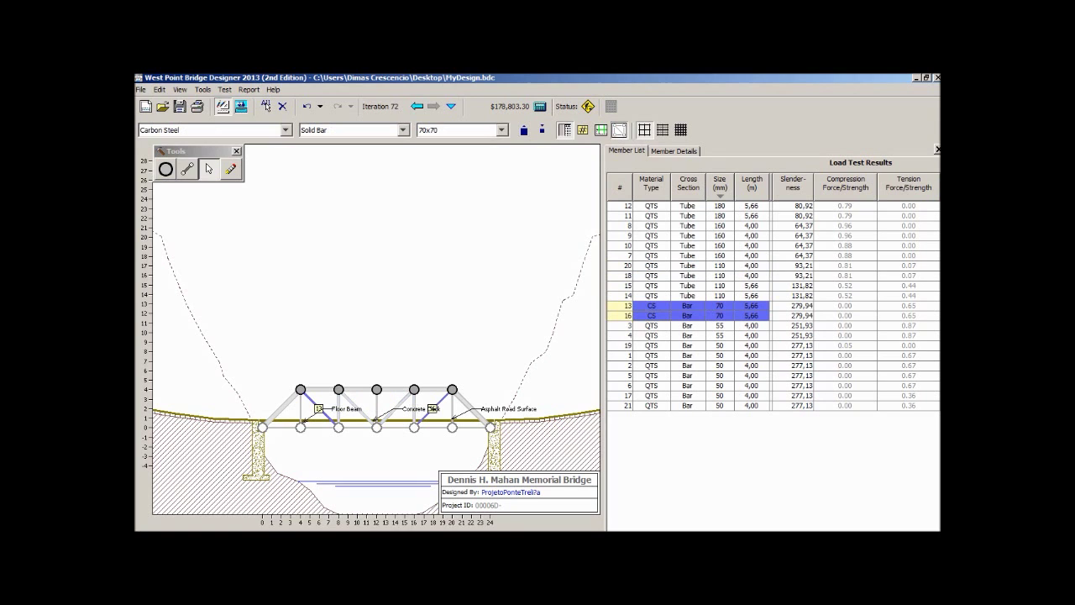
pyautogui.click(214, 130)
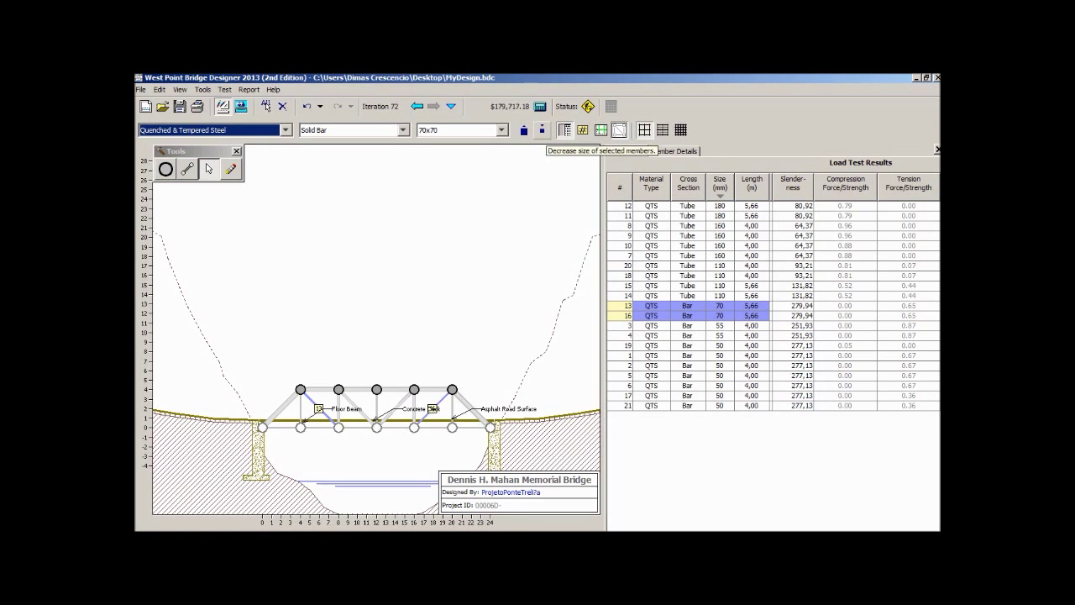
pyautogui.click(541, 129)
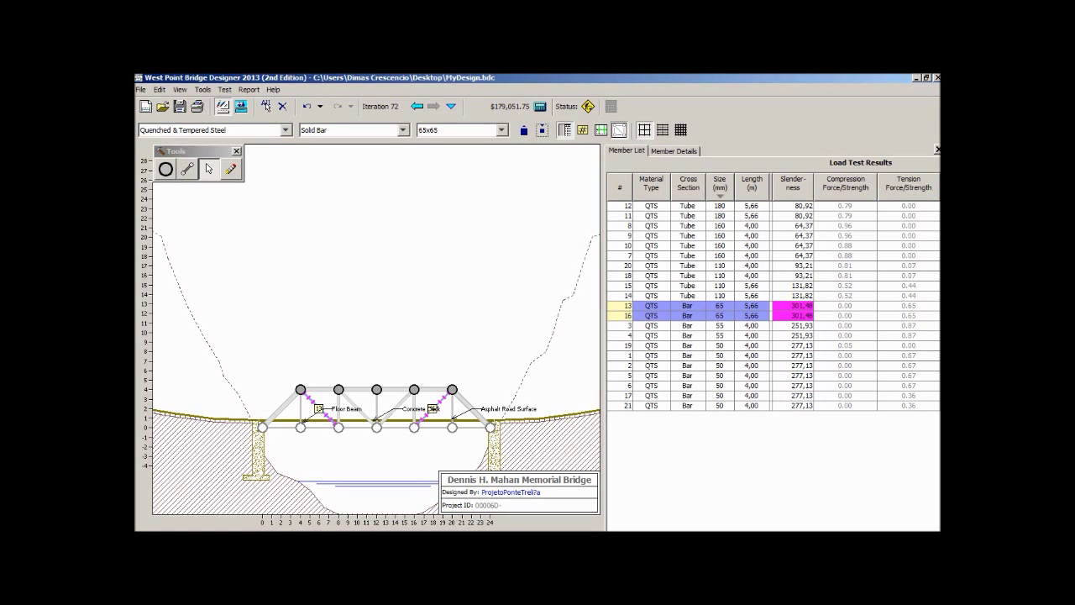
pyautogui.click(523, 130)
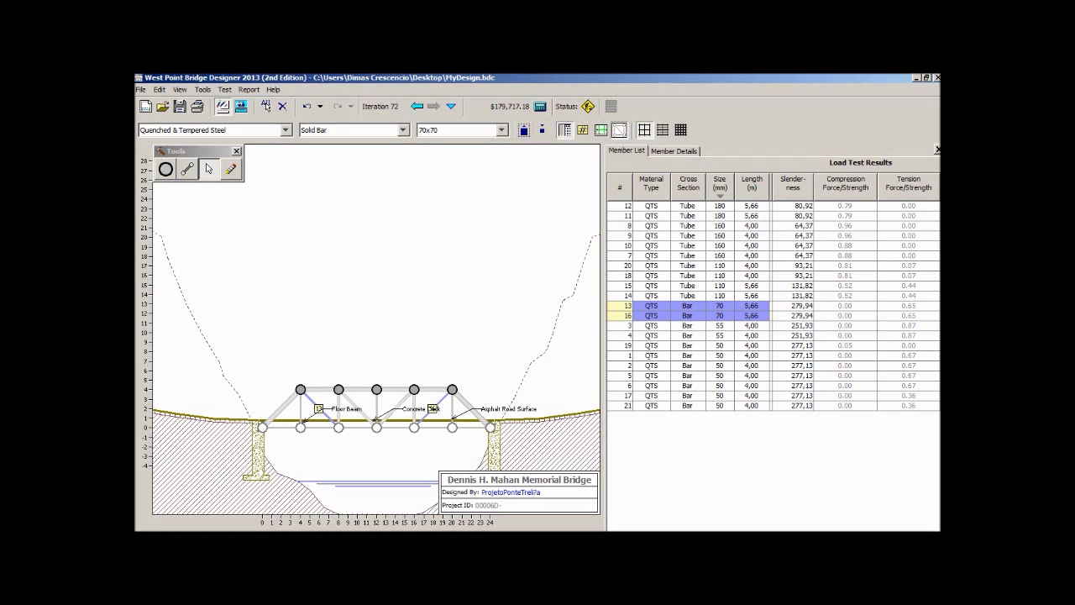
# Review the design iterations and their costs, and inspect bottom chord bars 2 and 3
pyautogui.click(451, 106)
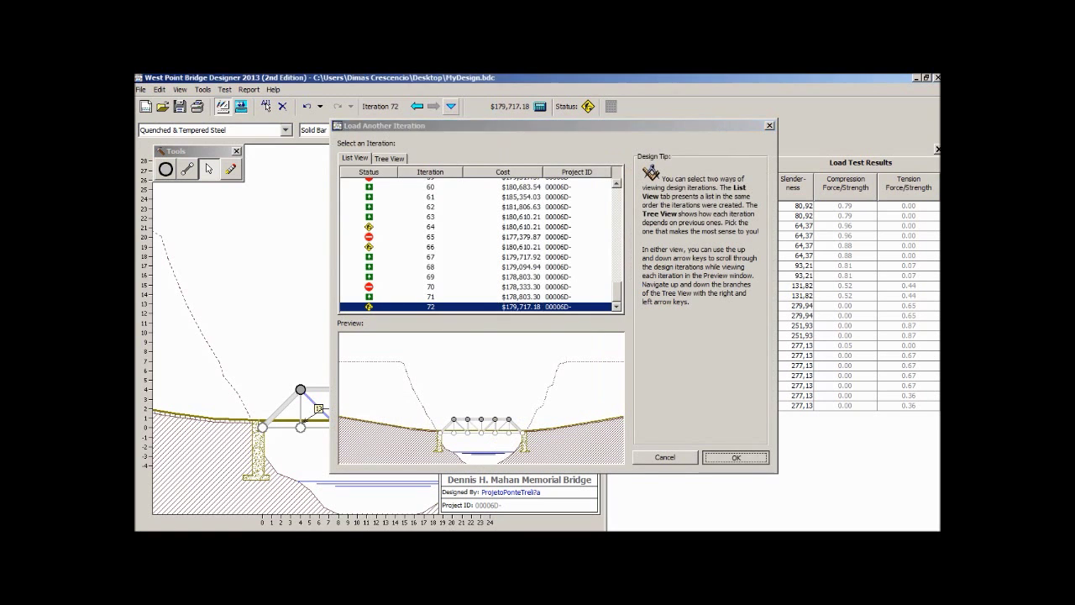
pyautogui.press('Return')
pyautogui.click(286, 130)
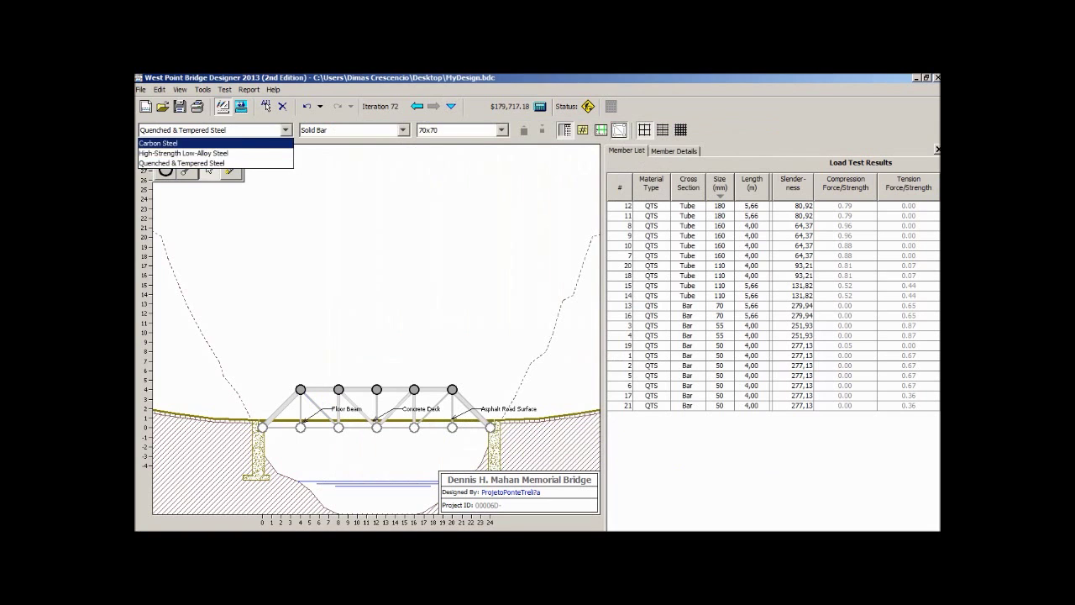
pyautogui.press('Return')
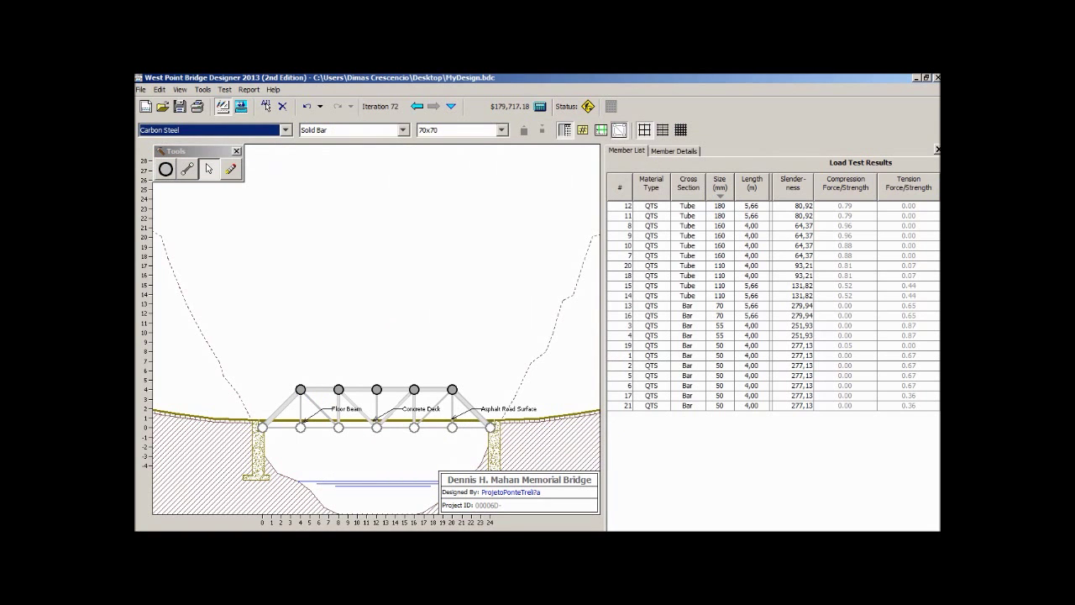
pyautogui.click(319, 428)
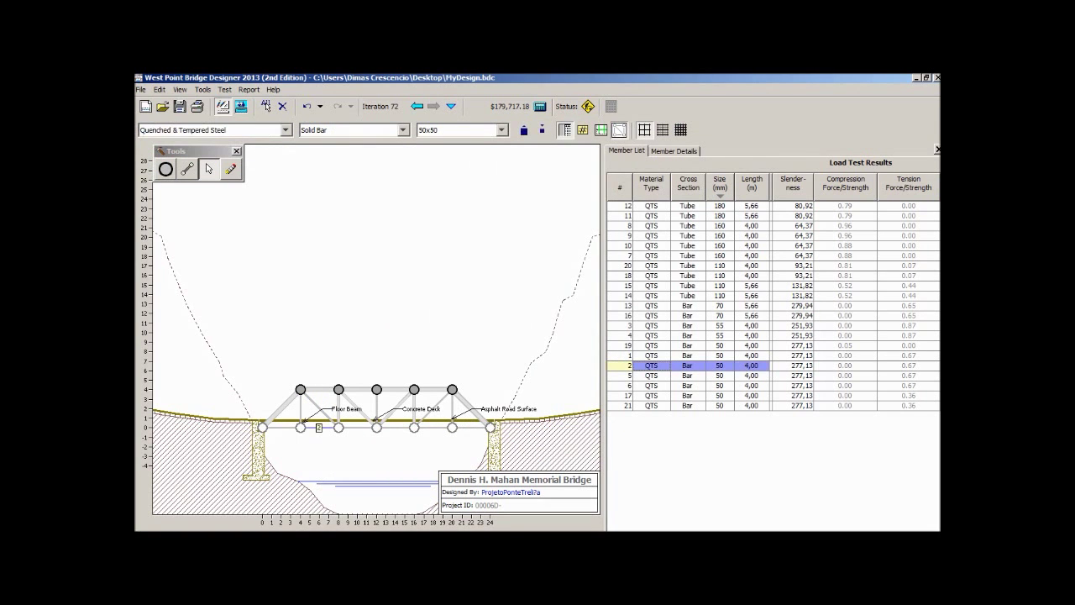
pyautogui.click(357, 428)
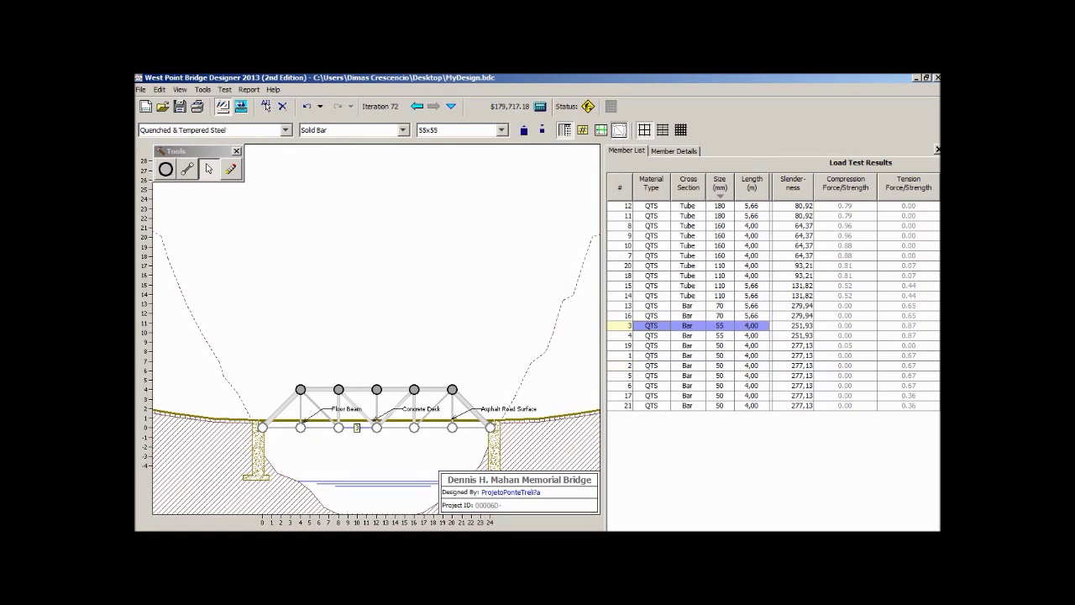
# Undo the last size increase on diagonal bars 13 and 16 and change their material to Carbon Steel
pyautogui.hotkey('ctrl', 'z')
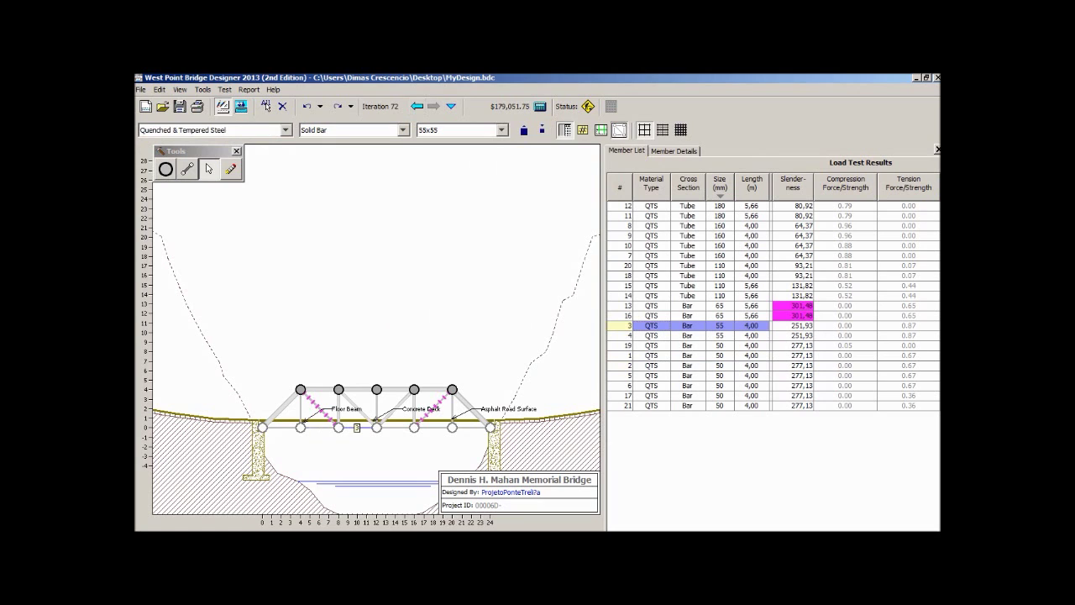
pyautogui.click(319, 409)
pyautogui.keyDown('ctrl'); pyautogui.click(433, 409); pyautogui.keyUp('ctrl')
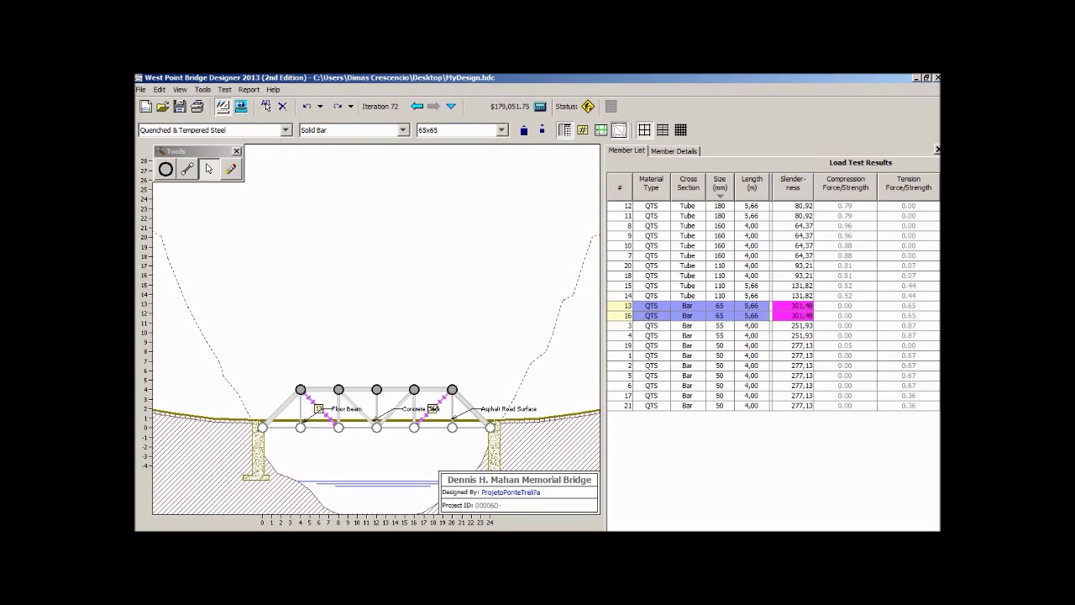
pyautogui.click(285, 130)
pyautogui.click(252, 143)
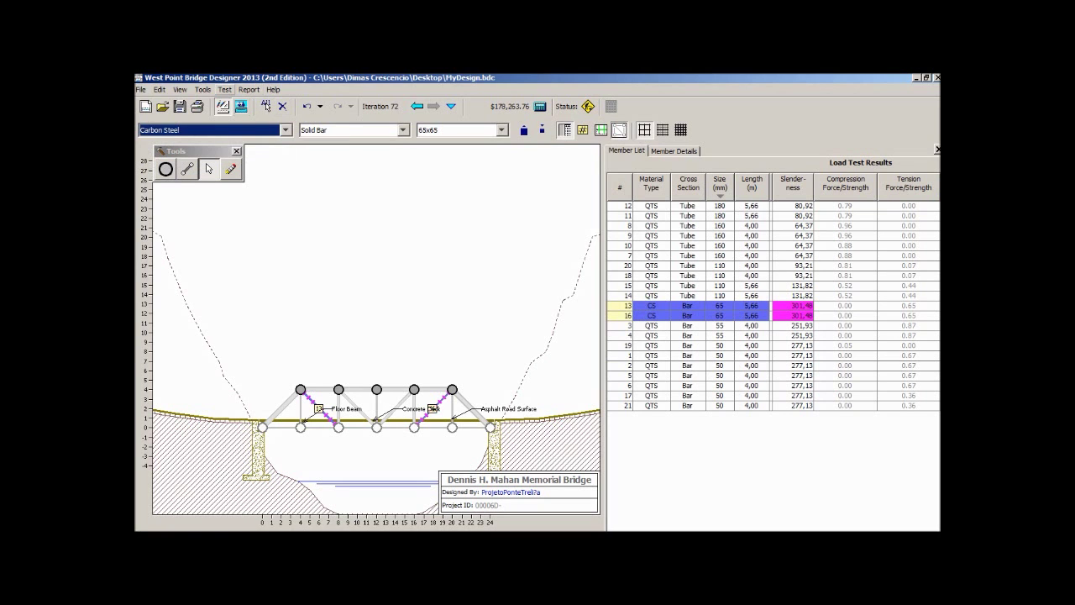
# Run the load test with bars 13 and 16 at 65x65 mm, and set them back to 70x70 mm
pyautogui.click(225, 89)
pyautogui.click(243, 126)
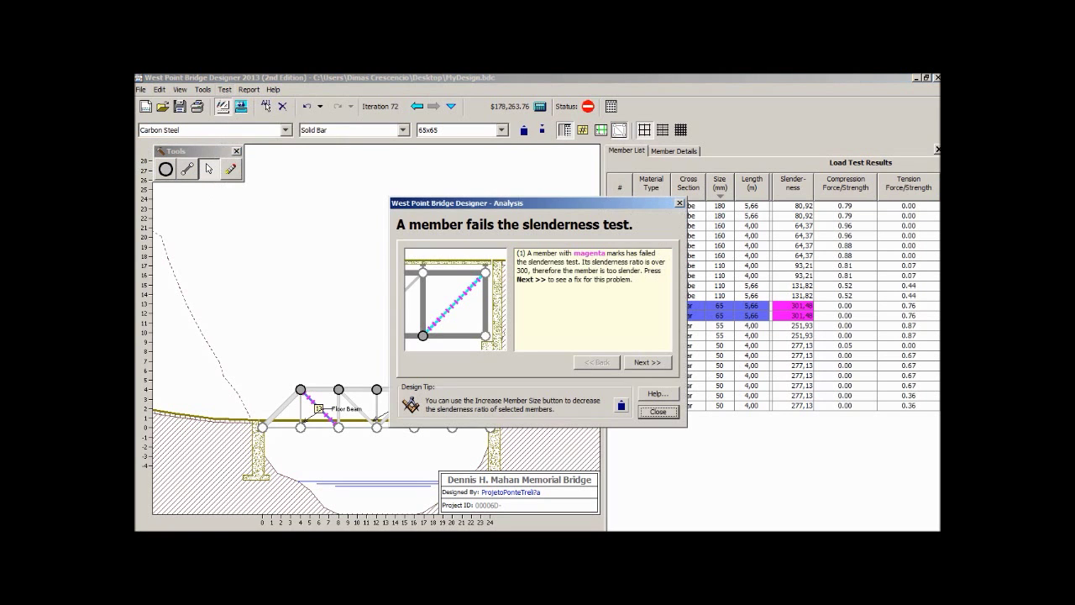
pyautogui.press('Return')
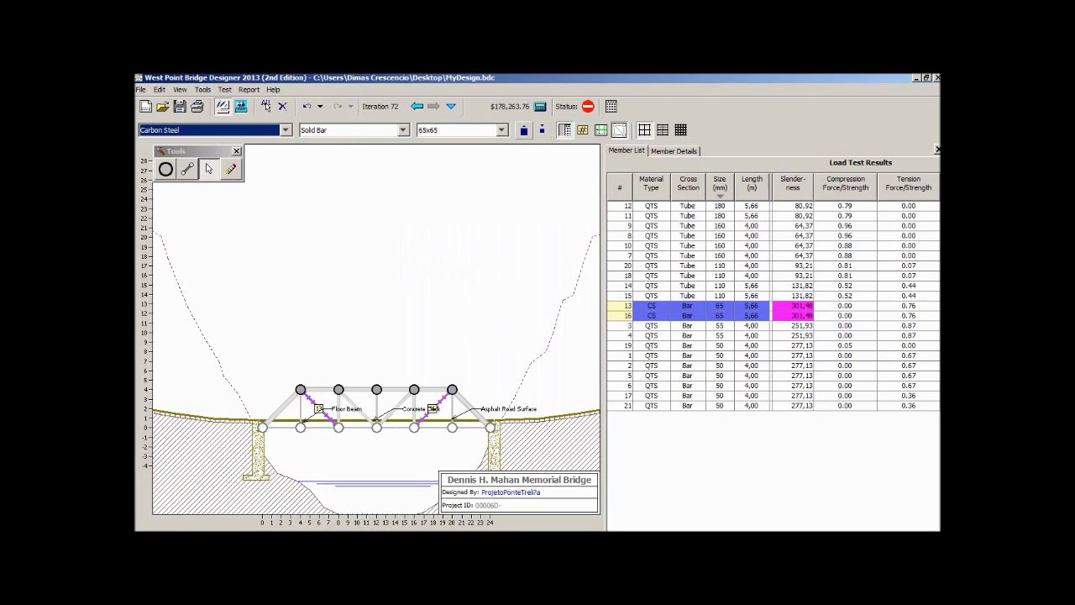
pyautogui.click(524, 130)
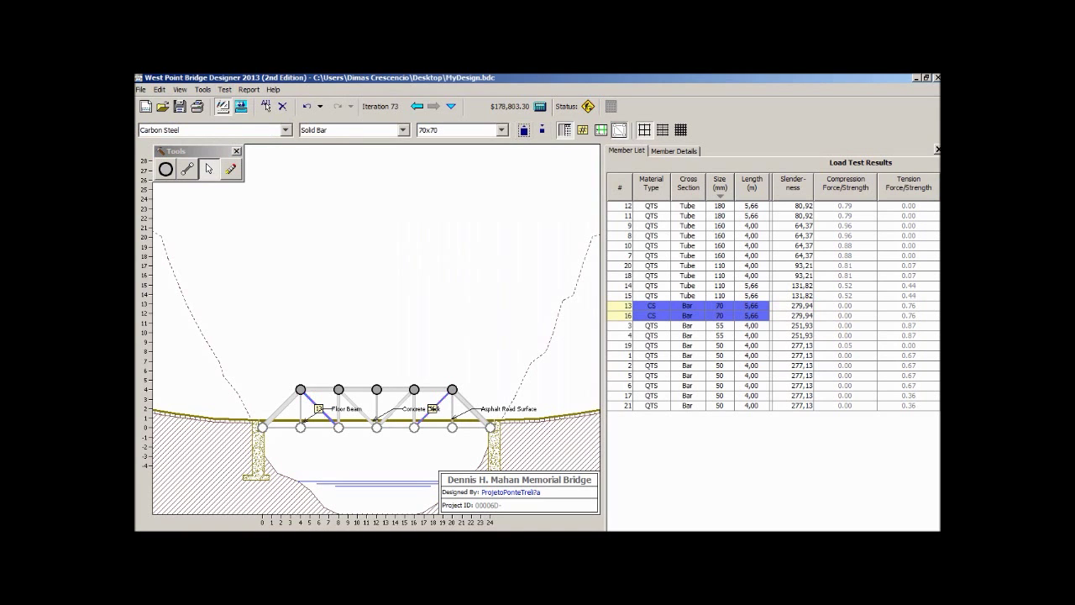
# Try High-Strength Low-Alloy Steel and one smaller size on bars 13 and 16, and restore them to 70x70 mm Carbon Steel
pyautogui.click(286, 130)
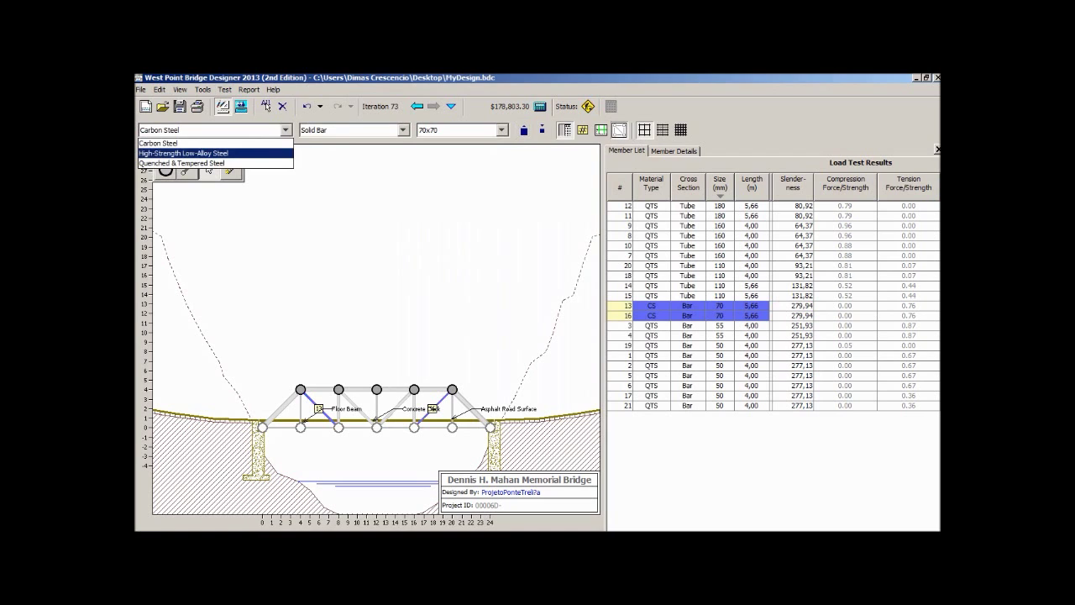
pyautogui.press('Return')
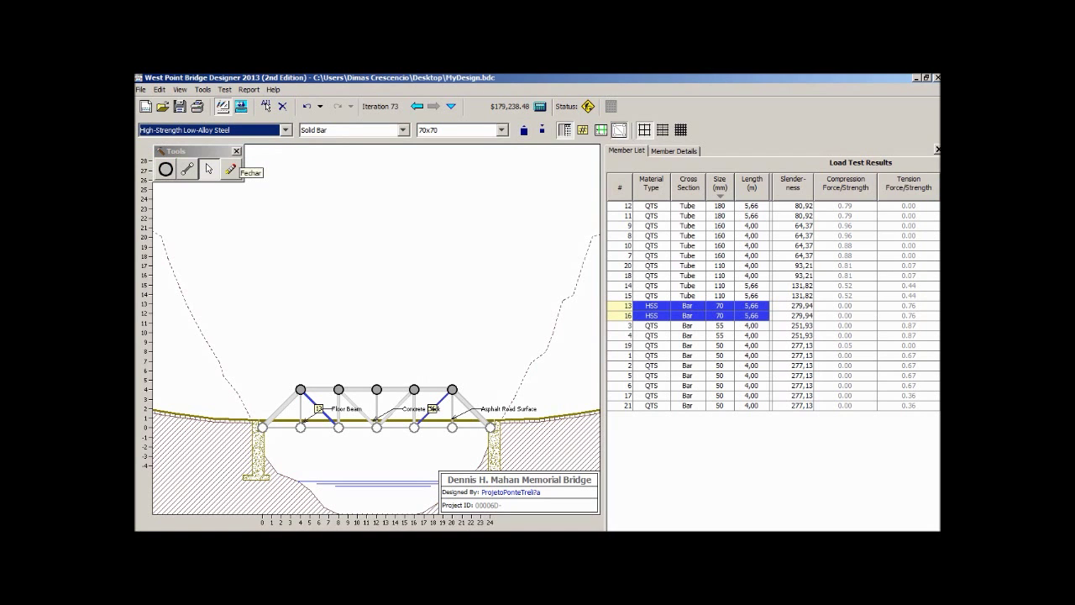
pyautogui.click(542, 130)
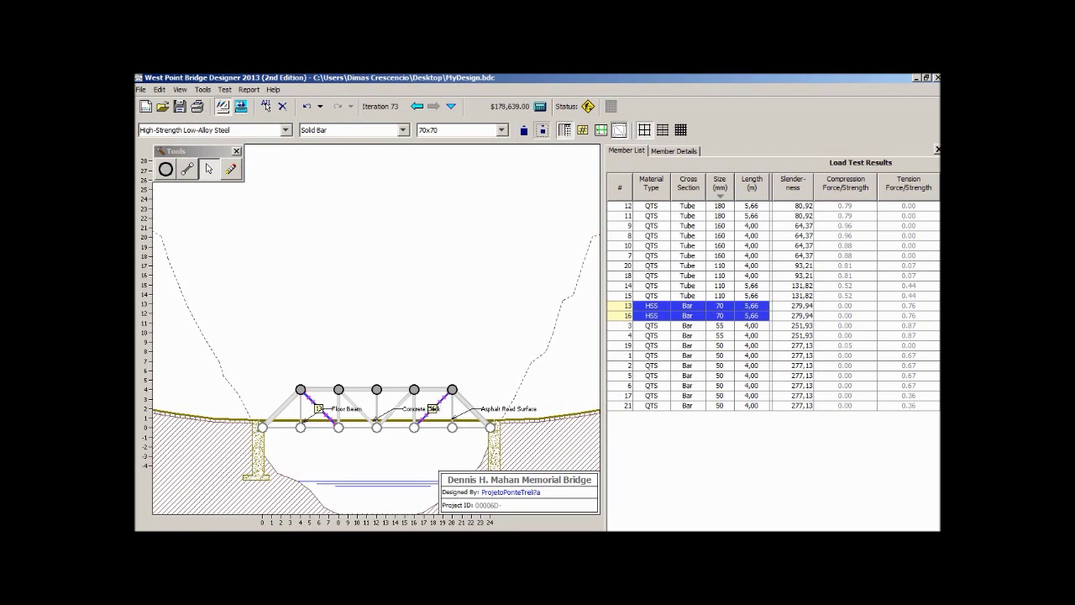
pyautogui.click(524, 130)
pyautogui.click(286, 130)
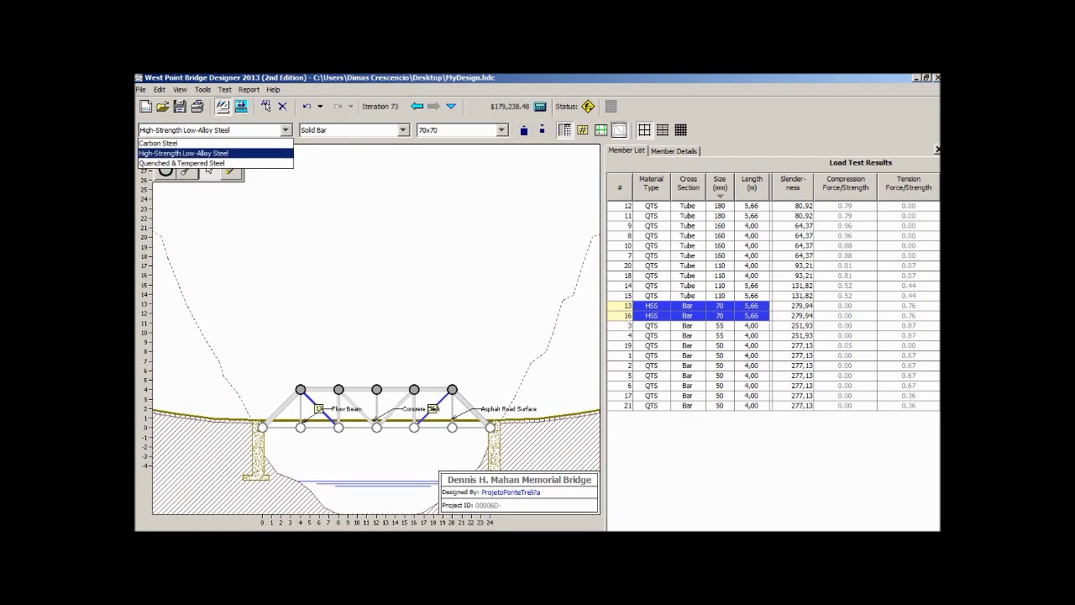
pyautogui.click(168, 140)
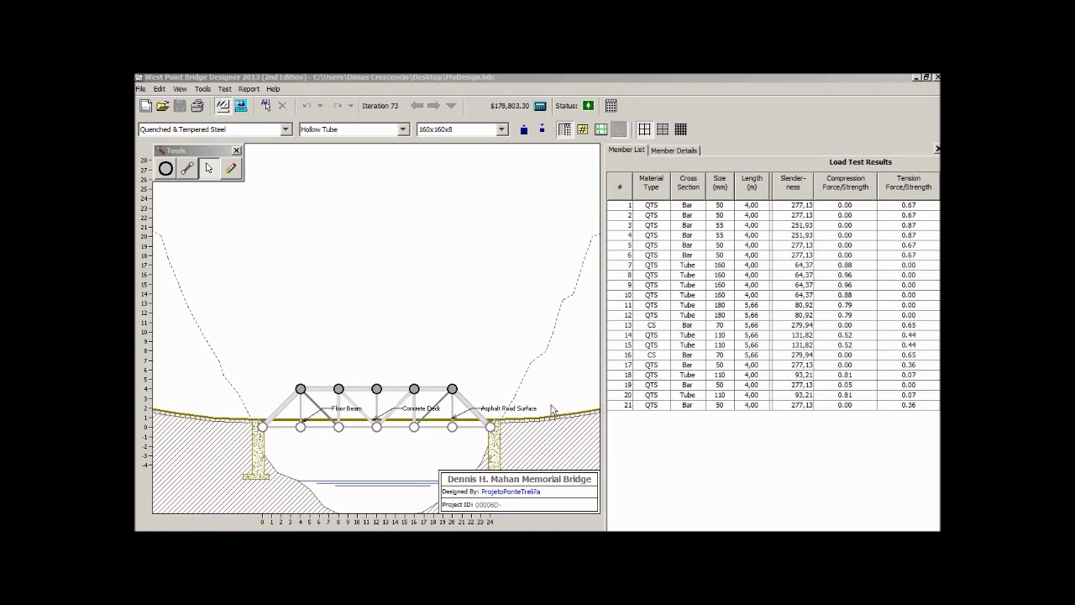
pyautogui.click(479, 372)
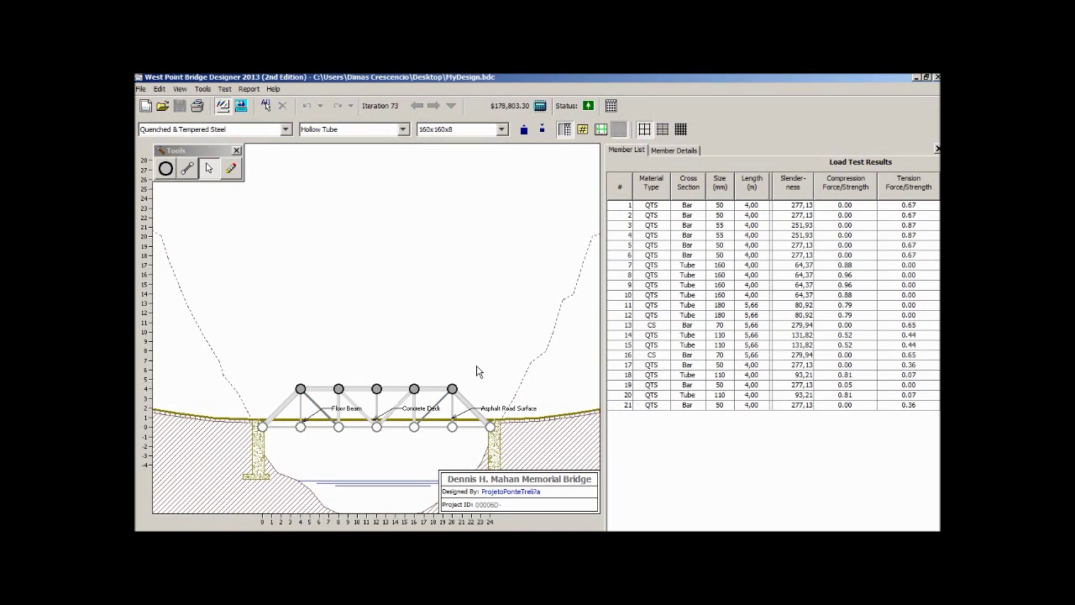